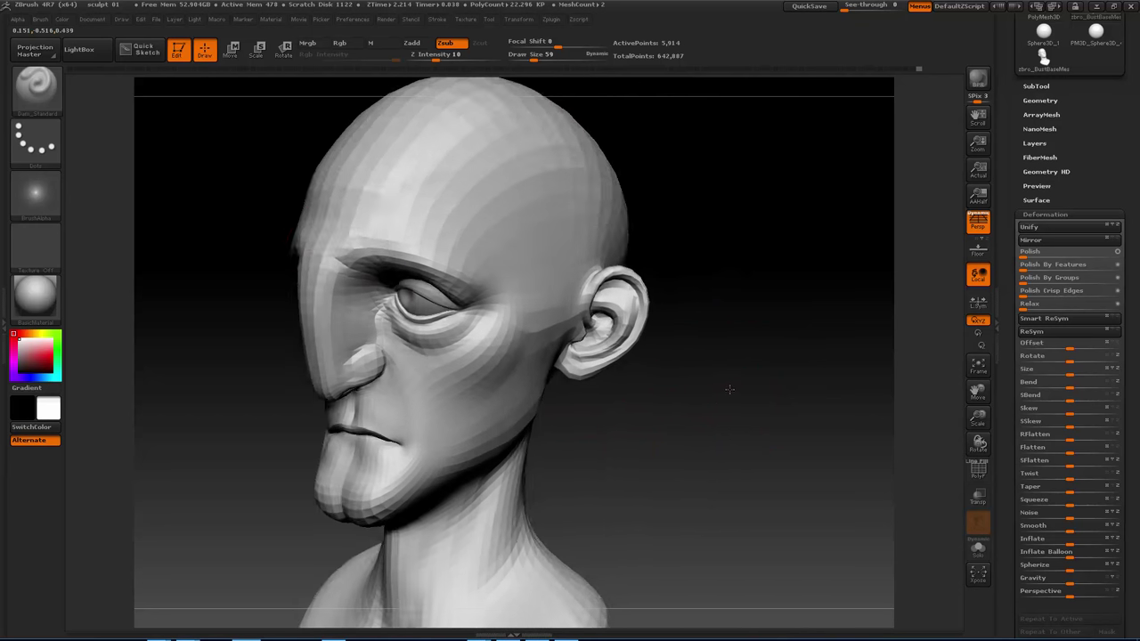
Examine the bust's cheek, jaw and neck, checking the next lower subdivision level and the SubTool list.
left_click_drag(603, 462, 575, 441)
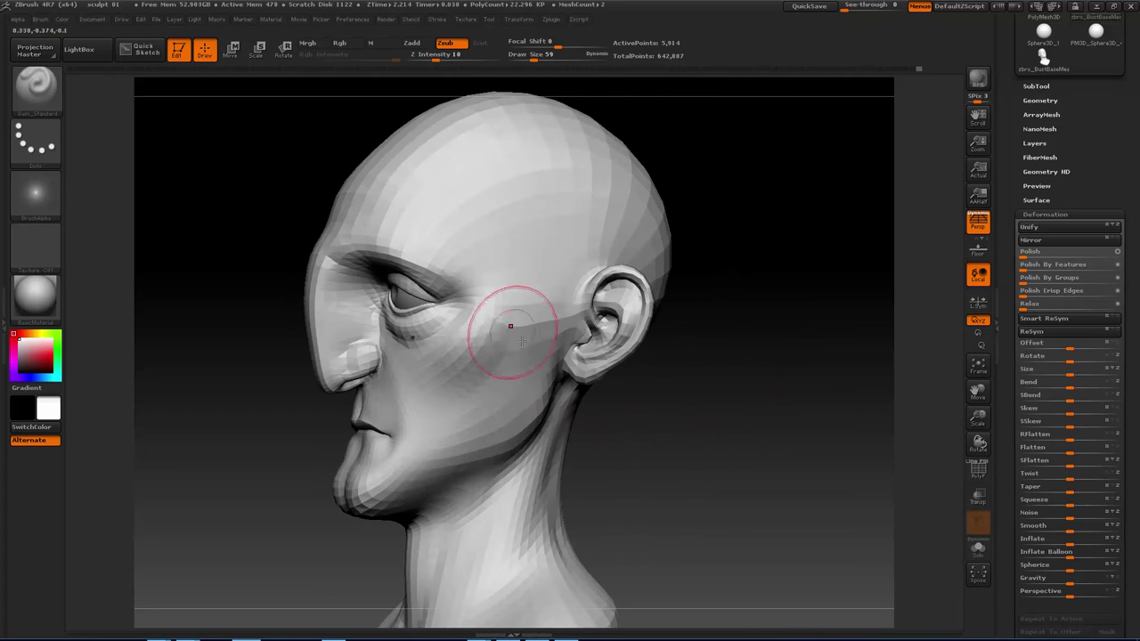
mouse_move(775, 328)
left_mouse_down()
mouse_move(819, 349)
mouse_move(736, 347)
mouse_move(802, 350)
mouse_move(553, 272)
left_mouse_up()
key("shift+d")
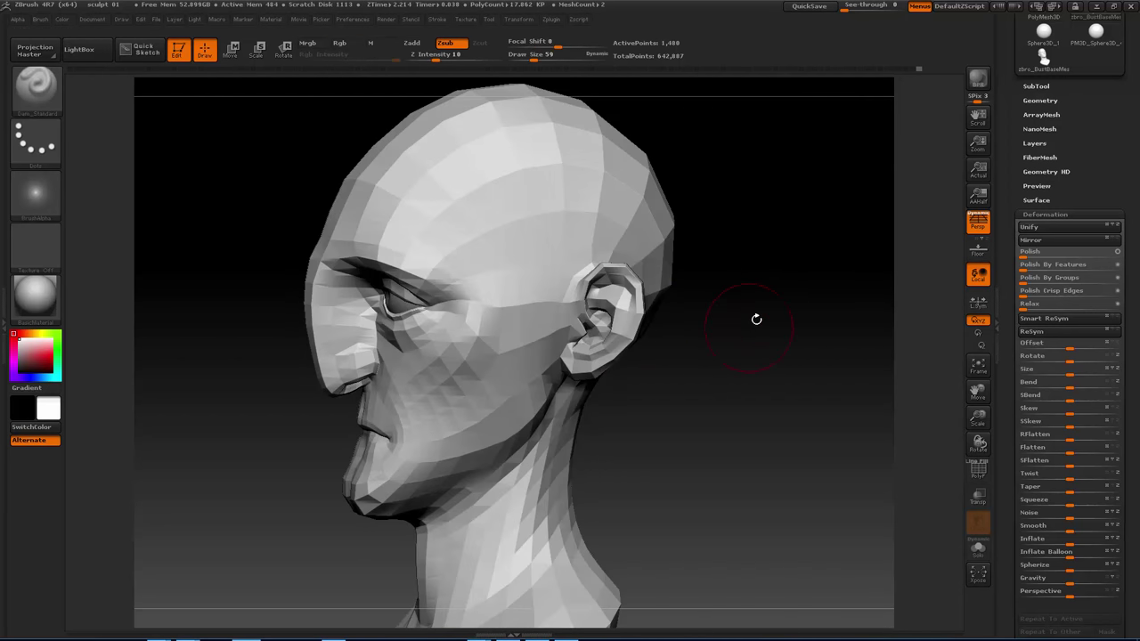
key("d")
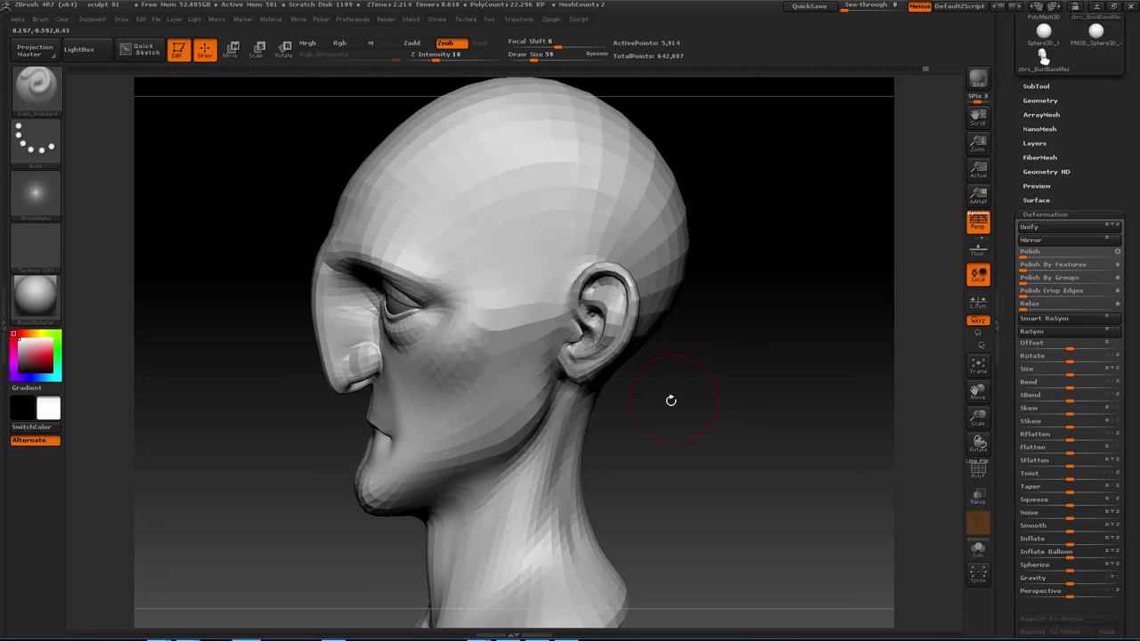
mouse_move(668, 400)
left_mouse_down()
mouse_move(736, 401)
mouse_move(727, 407)
left_mouse_up()
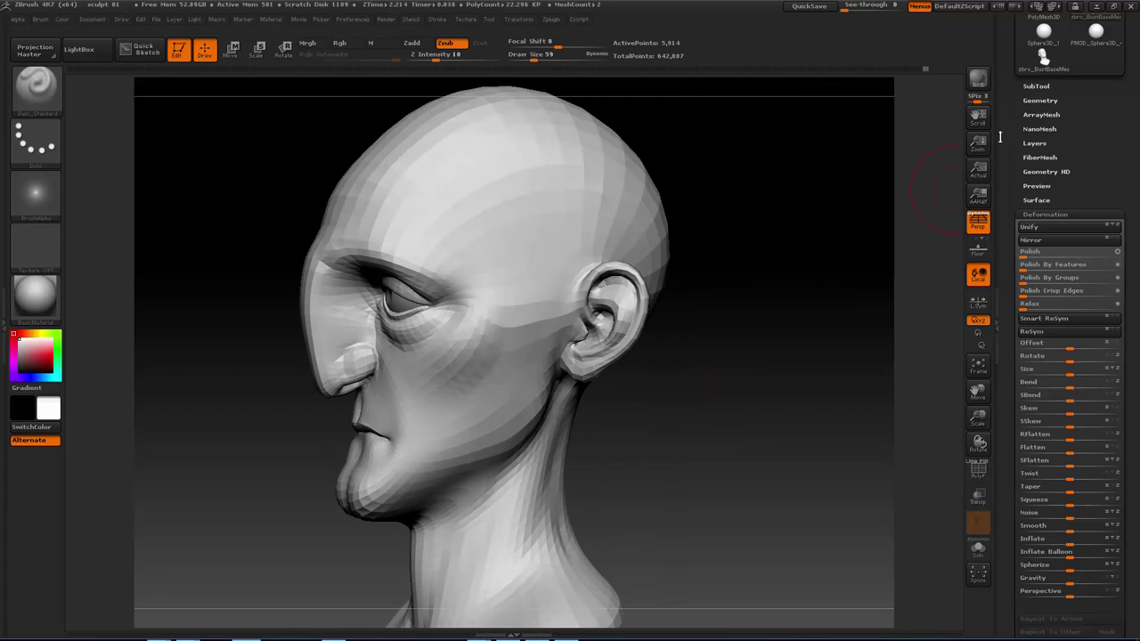
left_click(1036, 85)
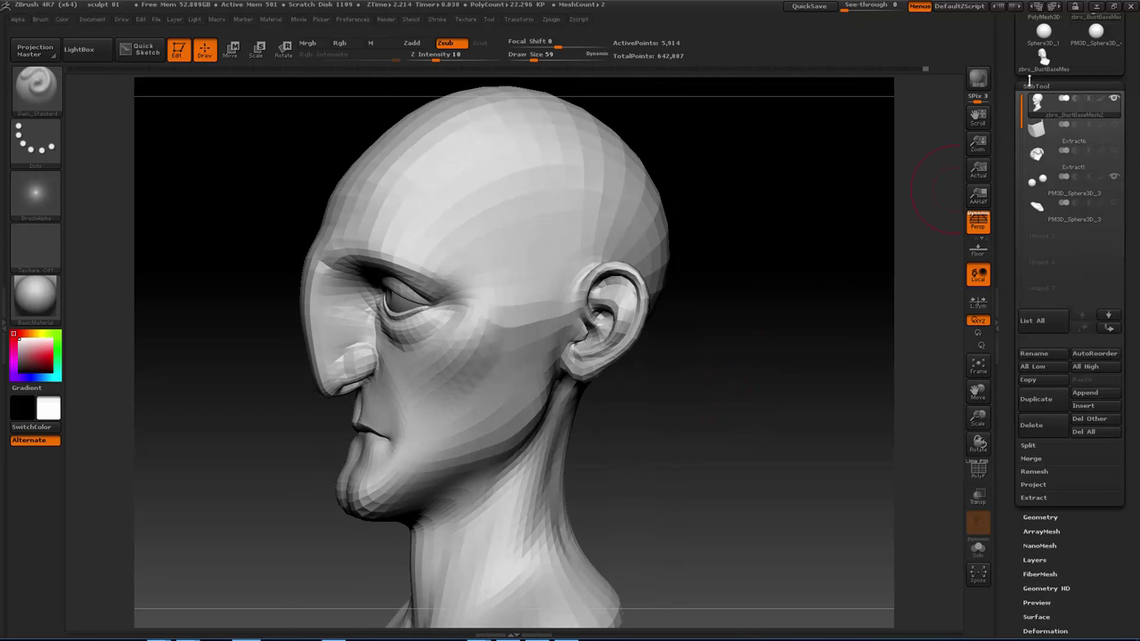
scroll(1021, 231, "down", 3)
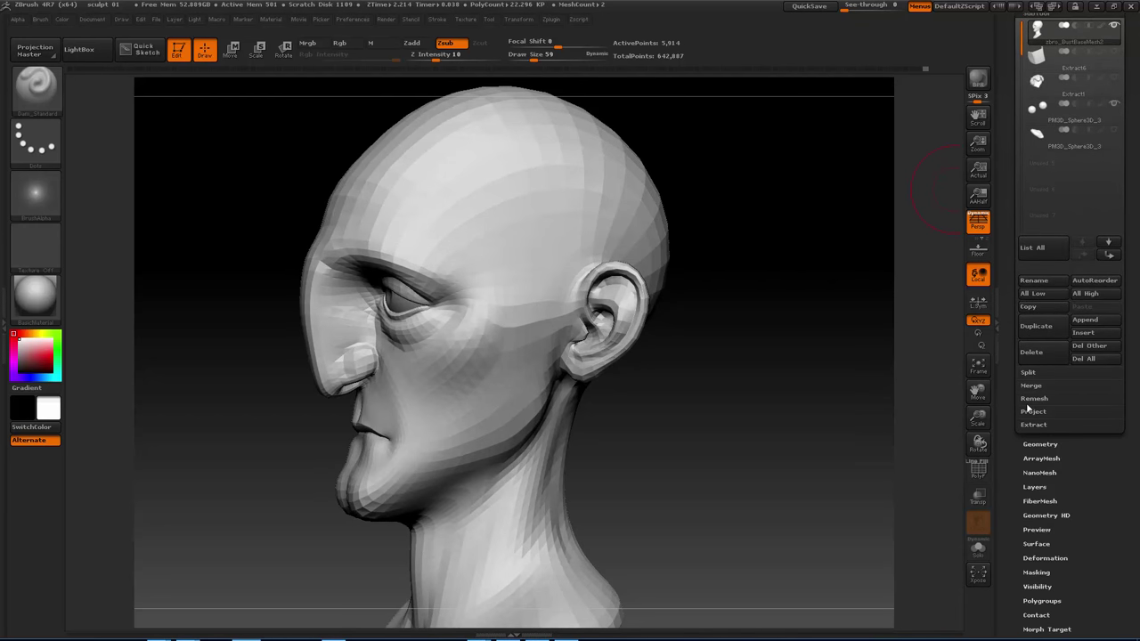
scroll(1028, 408, "down", 2)
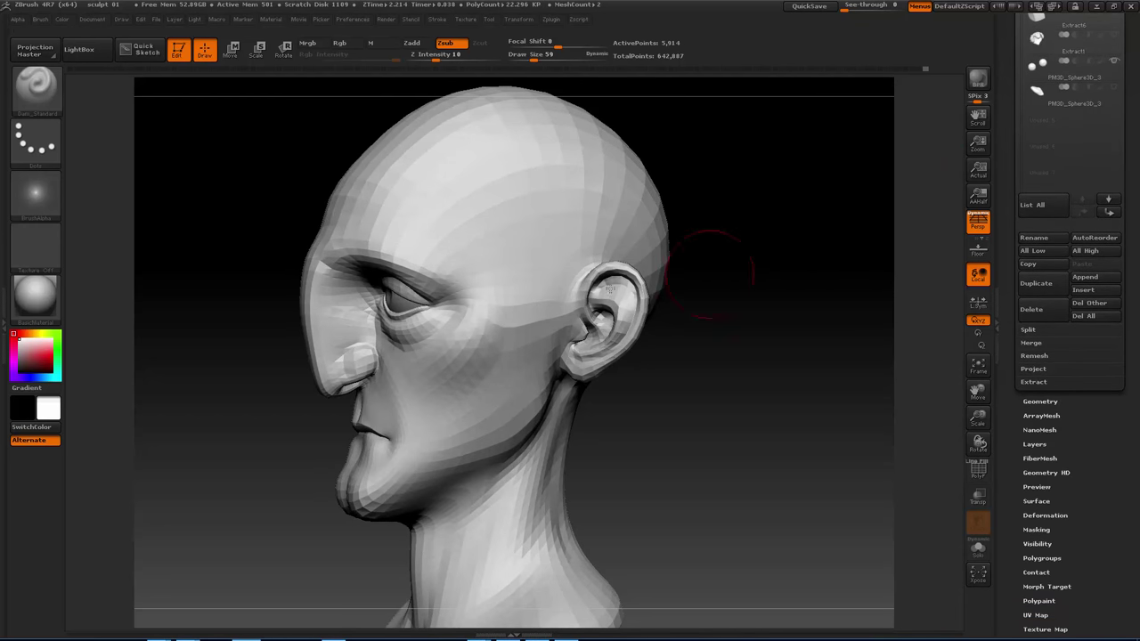
left_click_drag(725, 330, 687, 316)
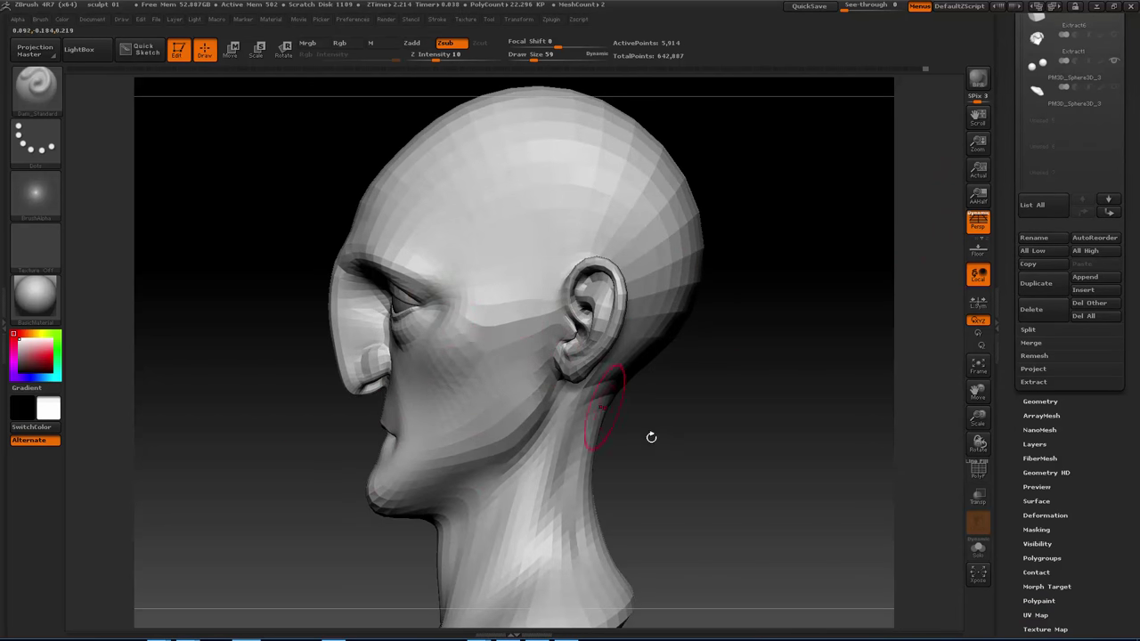
left_click_drag(745, 436, 944, 285)
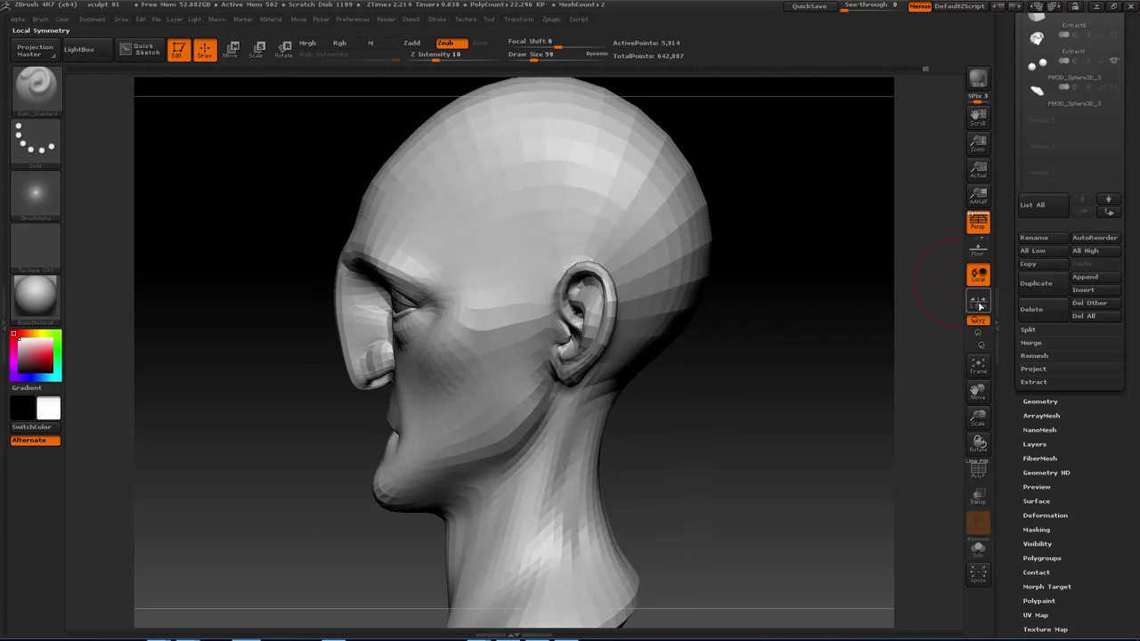
Mask the beard area from the sideburn over the cheek and jaw to the chin, reducing the draw size to 39.
mouse_move(509, 330)
left_mouse_down("ctrl")
mouse_move(528, 357)
mouse_move(508, 408)
mouse_move(476, 433)
left_mouse_up("ctrl")
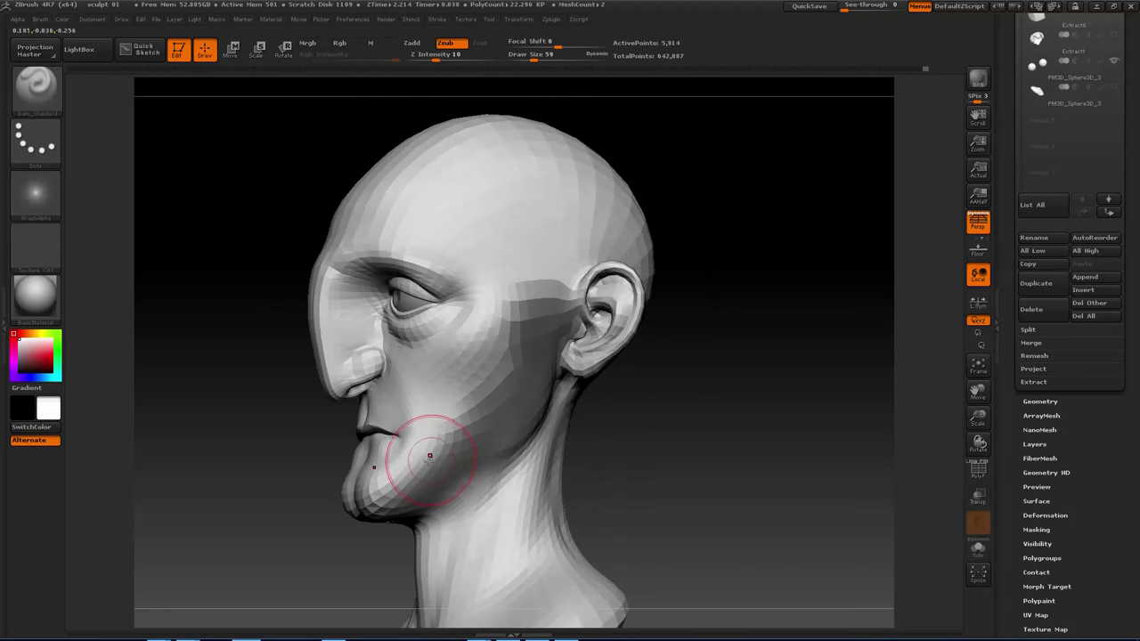
key("s")
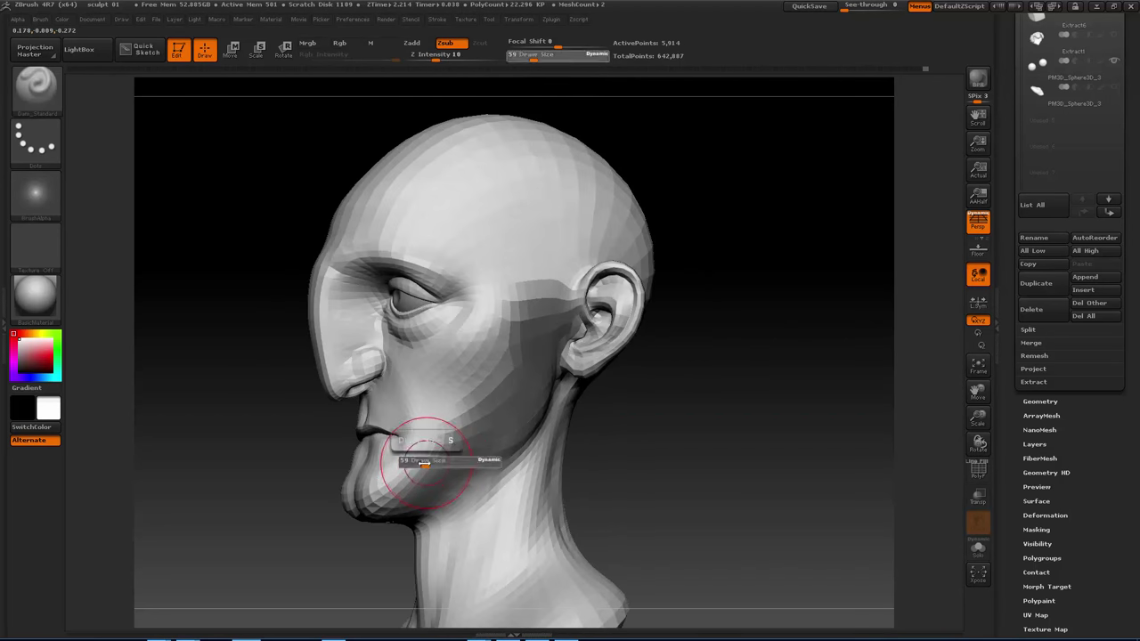
left_click_drag(424, 463, 414, 464)
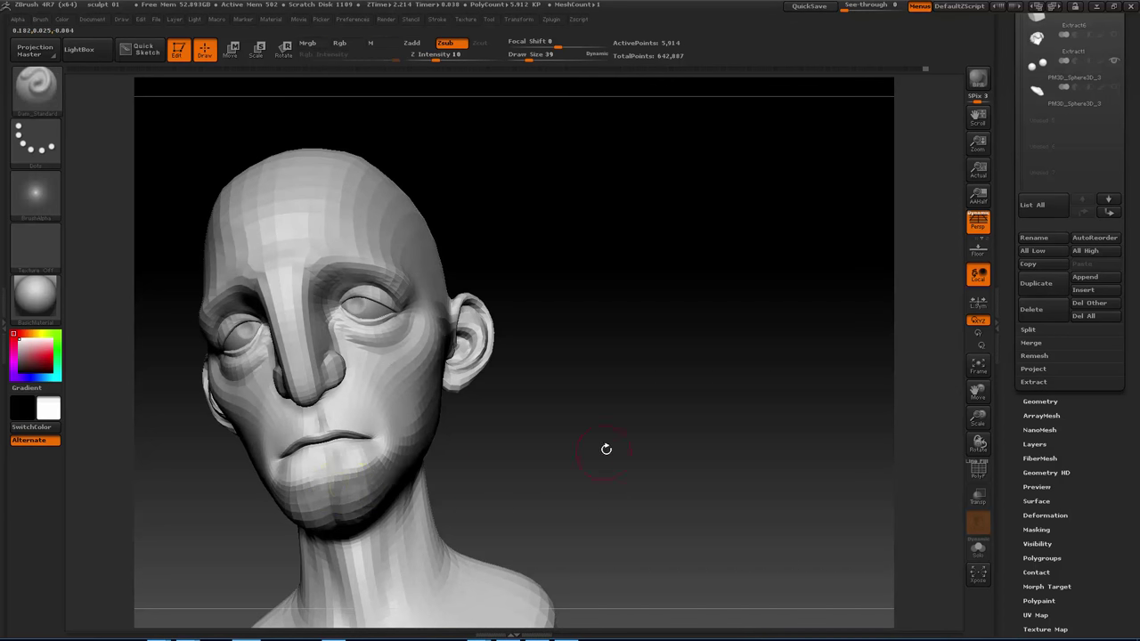
left_click_drag(606, 448, 453, 466)
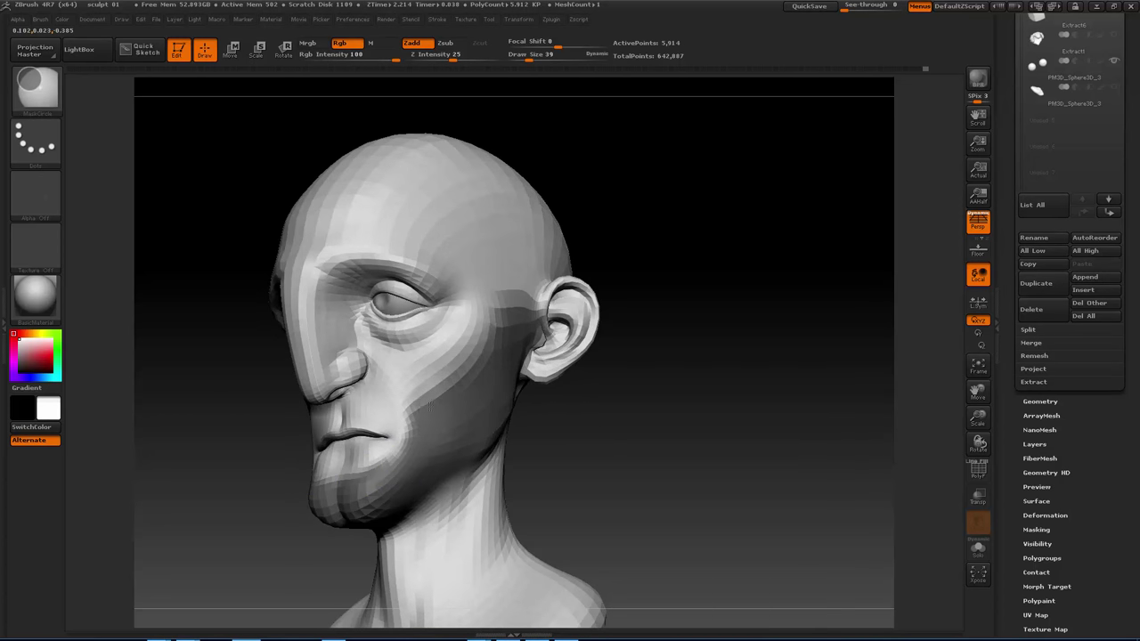
mouse_move(562, 392)
left_mouse_down()
mouse_move(481, 406)
mouse_move(534, 420)
left_mouse_up()
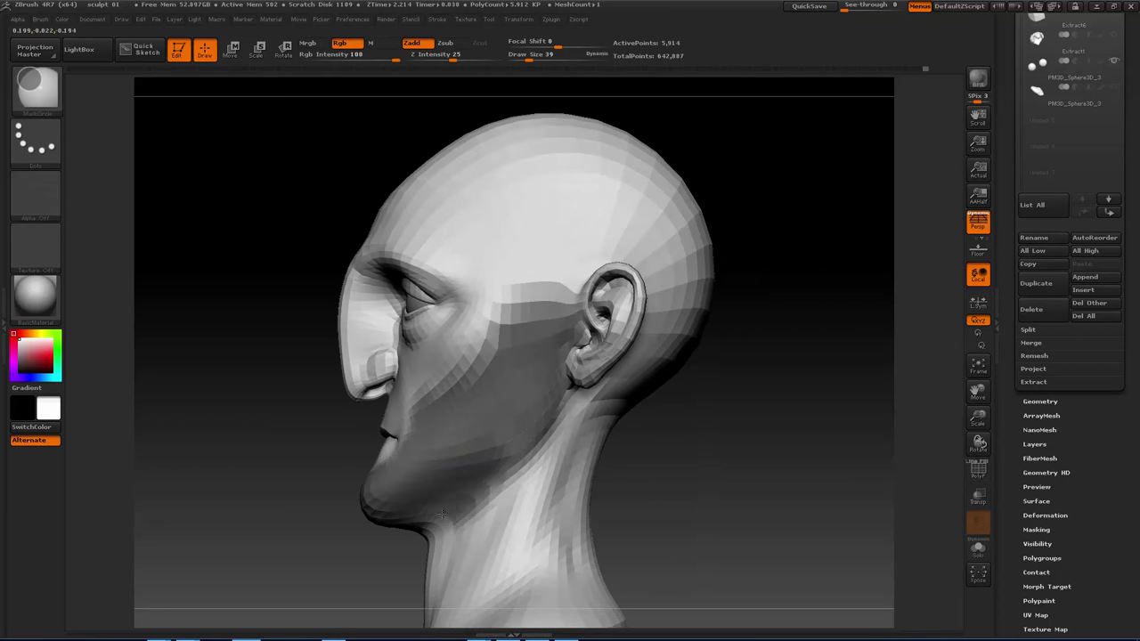
Extend the beard mask under the jaw and down the upper neck.
mouse_move(398, 529)
left_mouse_down()
mouse_move(450, 534)
mouse_move(418, 557)
left_mouse_up()
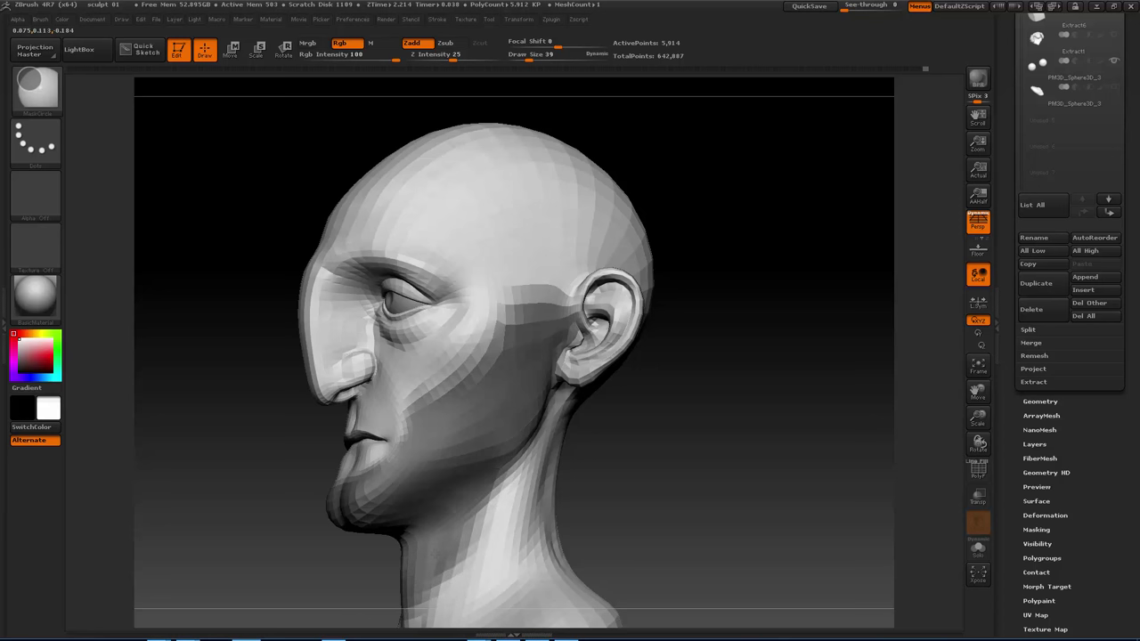
left_click_drag(486, 481, 418, 631)
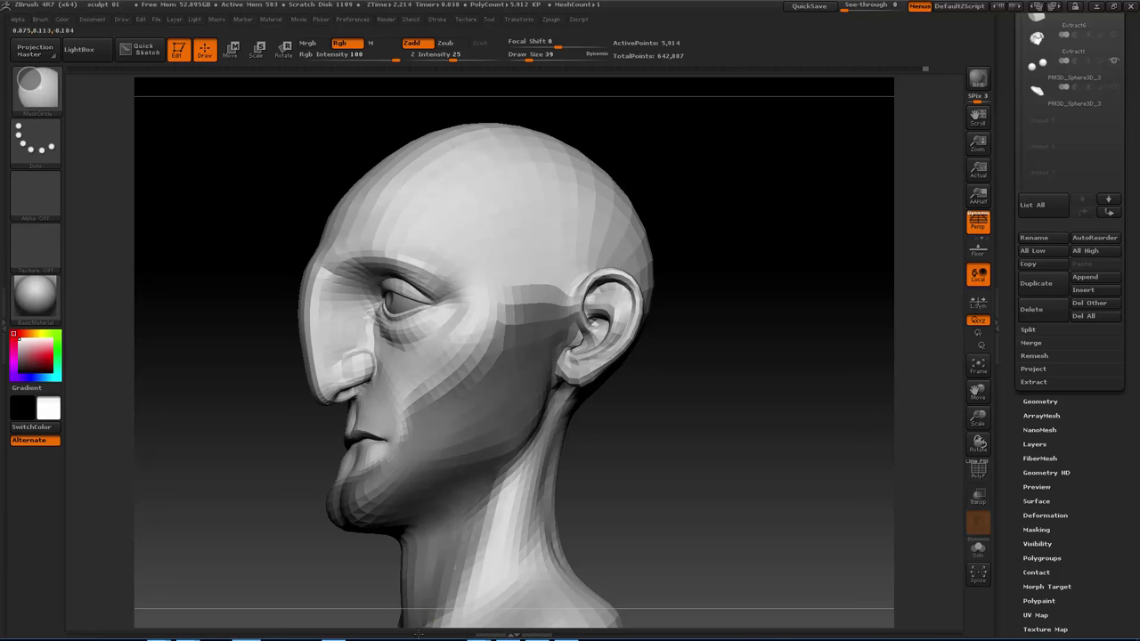
right_click_drag(504, 456, 470, 458)
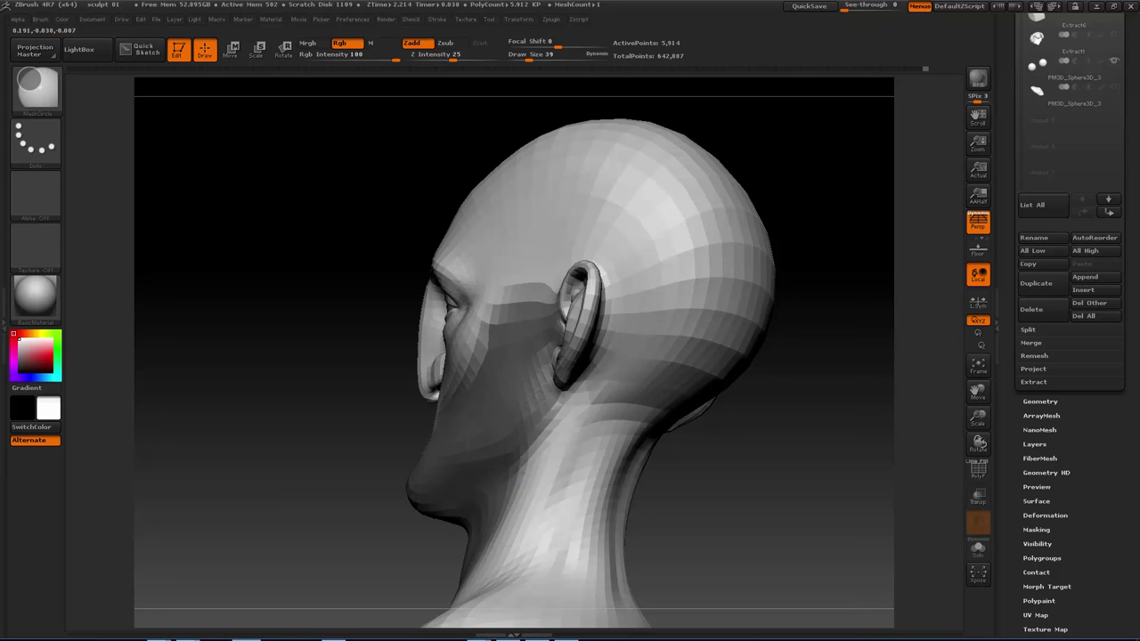
mouse_move(448, 421)
right_mouse_down()
mouse_move(504, 424)
mouse_move(477, 408)
right_mouse_up()
right_click_drag(514, 342, 548, 389)
mouse_move(549, 389)
left_mouse_down()
mouse_move(570, 382)
mouse_move(504, 408)
mouse_move(486, 406)
mouse_move(513, 404)
mouse_move(419, 396)
left_mouse_up()
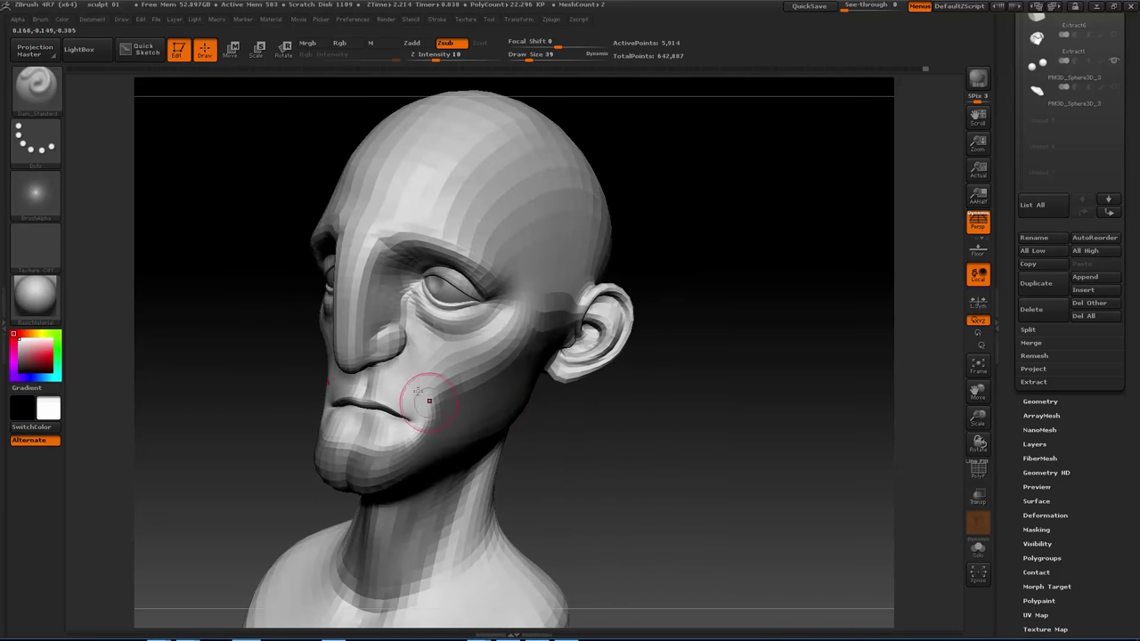
Reduce the draw size to 22 and mask the moustache area from the upper lip out to the cheek.
key("s")
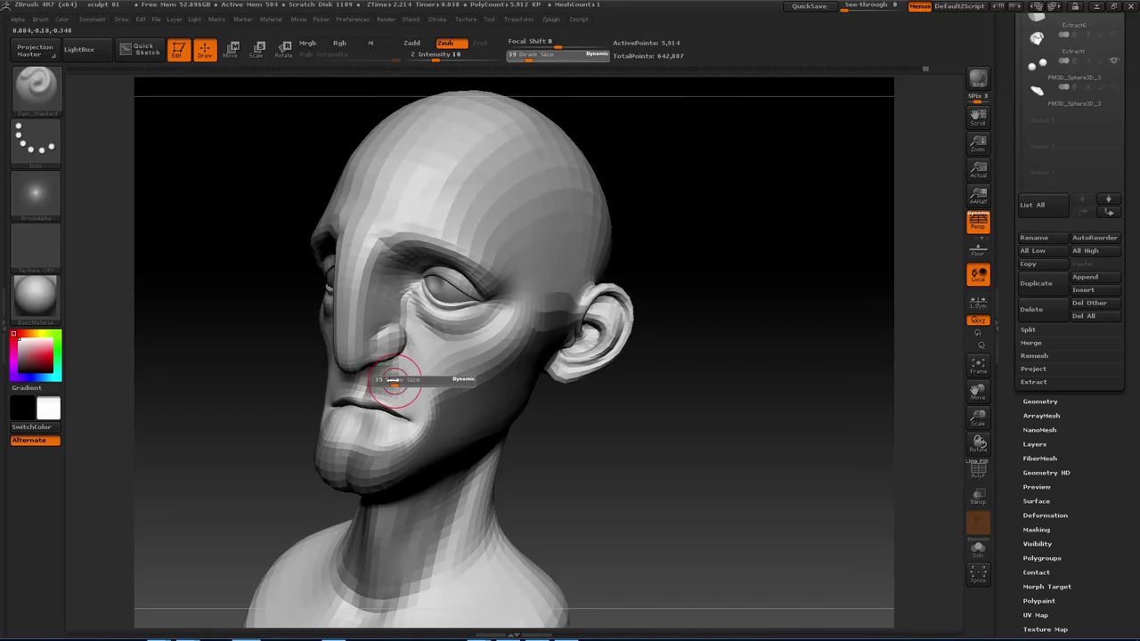
left_click(390, 380)
key("super")
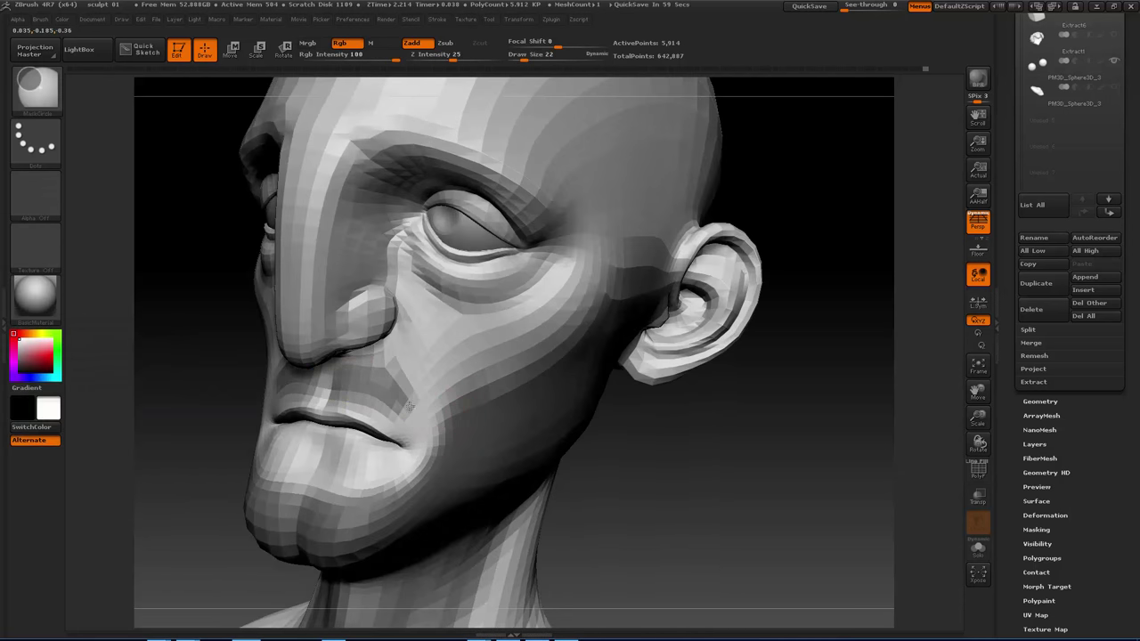
mouse_move(410, 406)
left_mouse_down()
mouse_move(429, 415)
mouse_move(406, 397)
mouse_move(404, 415)
left_mouse_up()
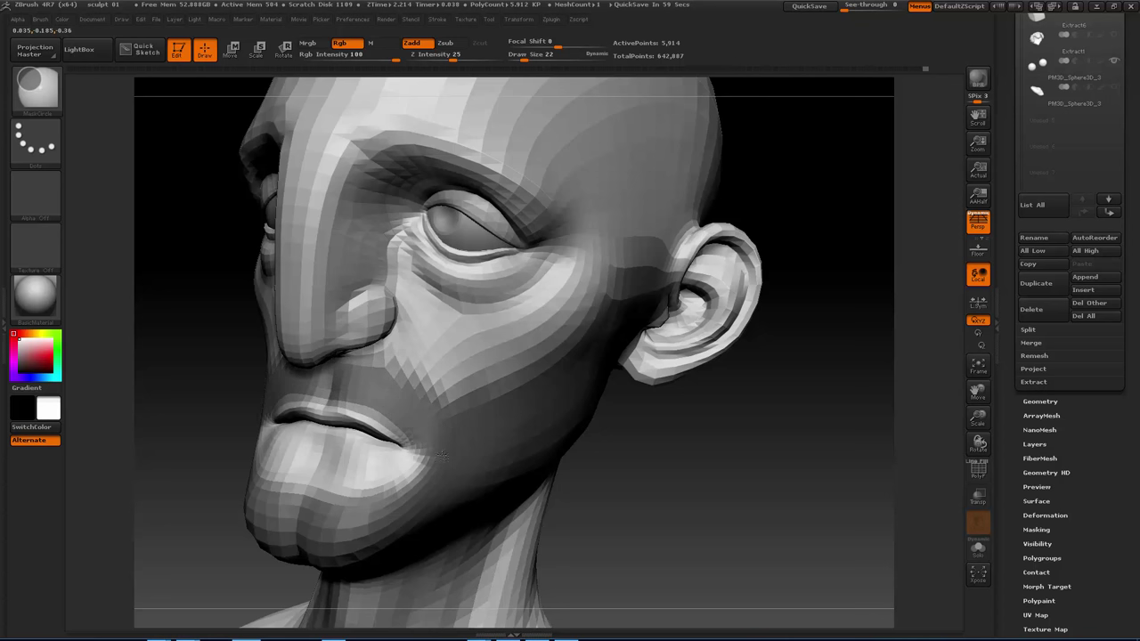
Mask the chin centre and the area below the lower lip, joining it to the jaw mask.
right_click_drag(466, 466, 276, 501)
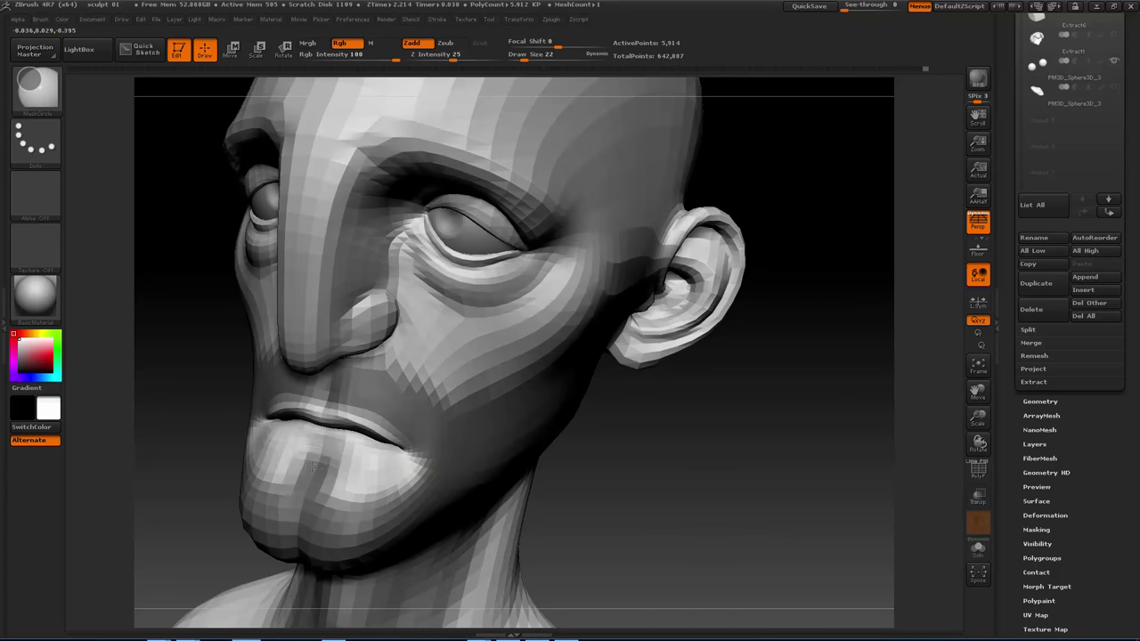
mouse_move(311, 467)
left_mouse_down("ctrl")
mouse_move(334, 496)
mouse_move(418, 483)
left_mouse_up("ctrl")
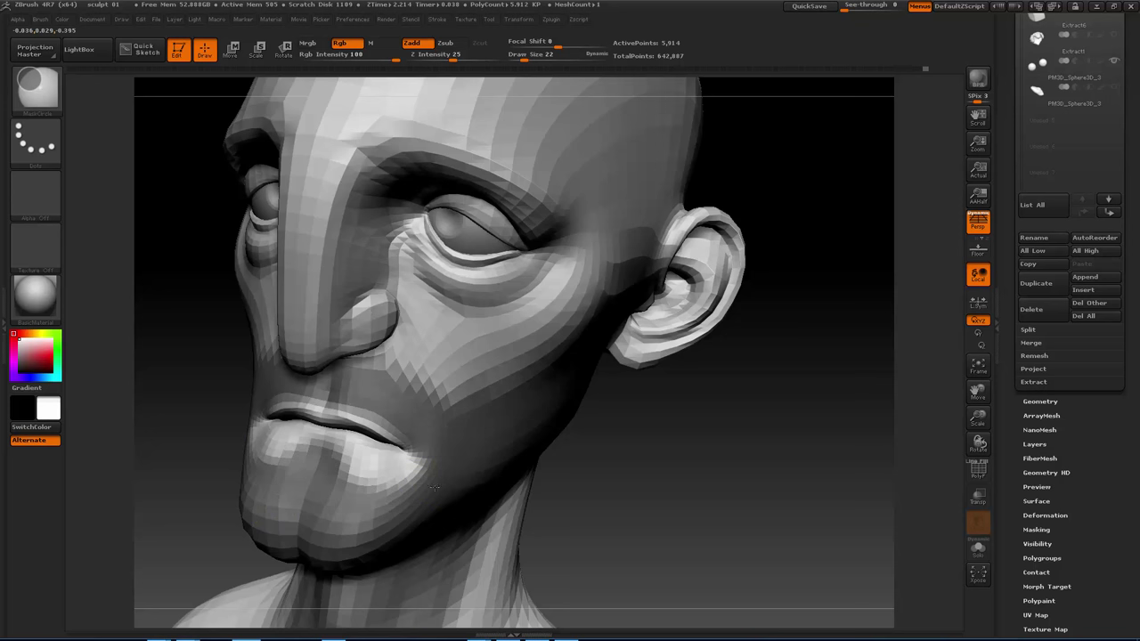
left_click_drag(691, 507, 552, 490)
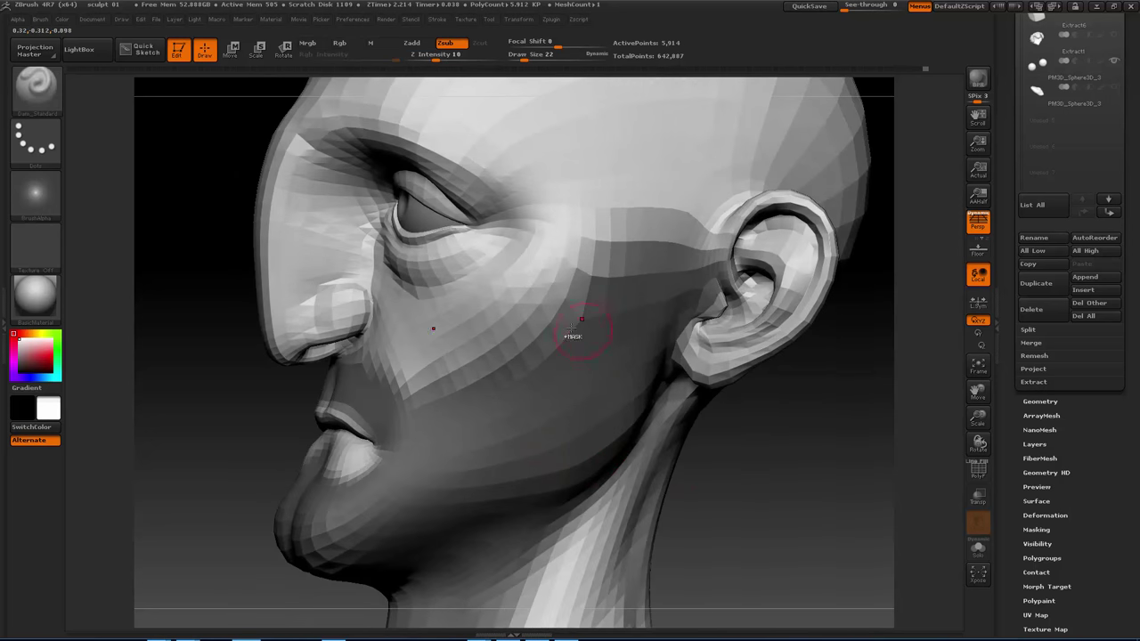
Blur the beard mask to soften its edges on the cheek and around the mouth.
key("ctrl")
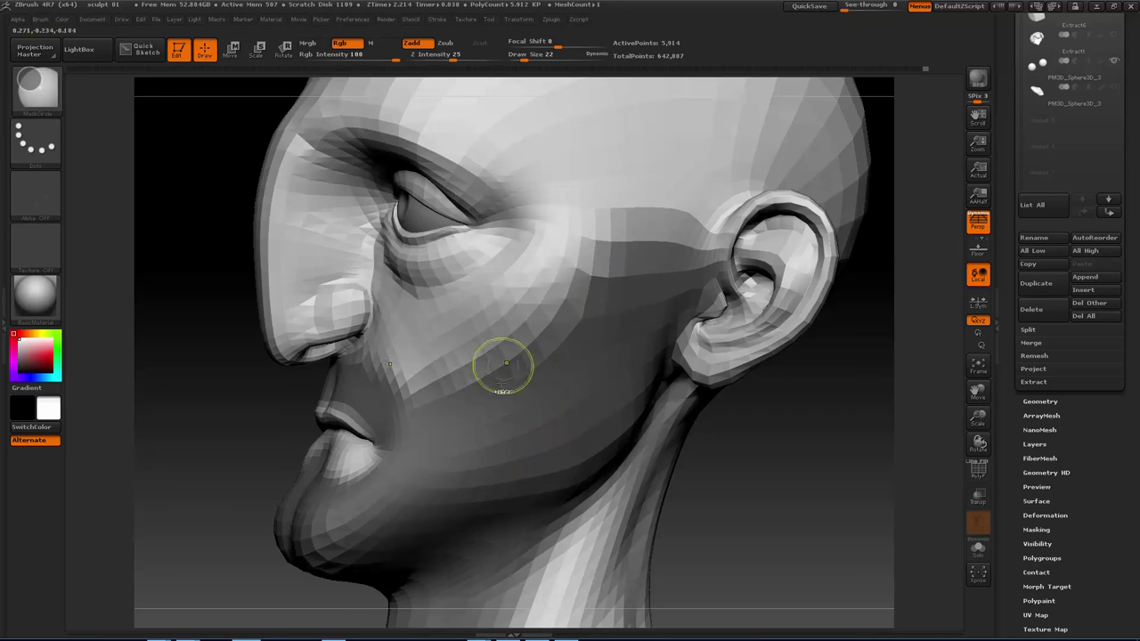
left_click(607, 309, "ctrl")
key("alt")
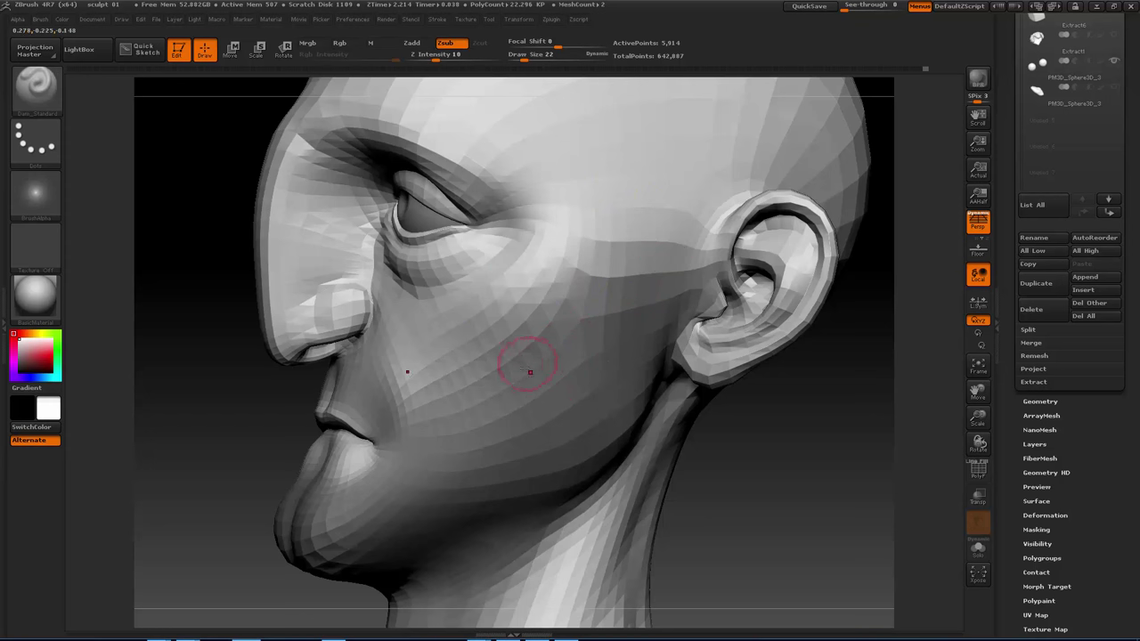
right_click_drag(546, 431, 517, 423)
right_click_drag(596, 443, 621, 459)
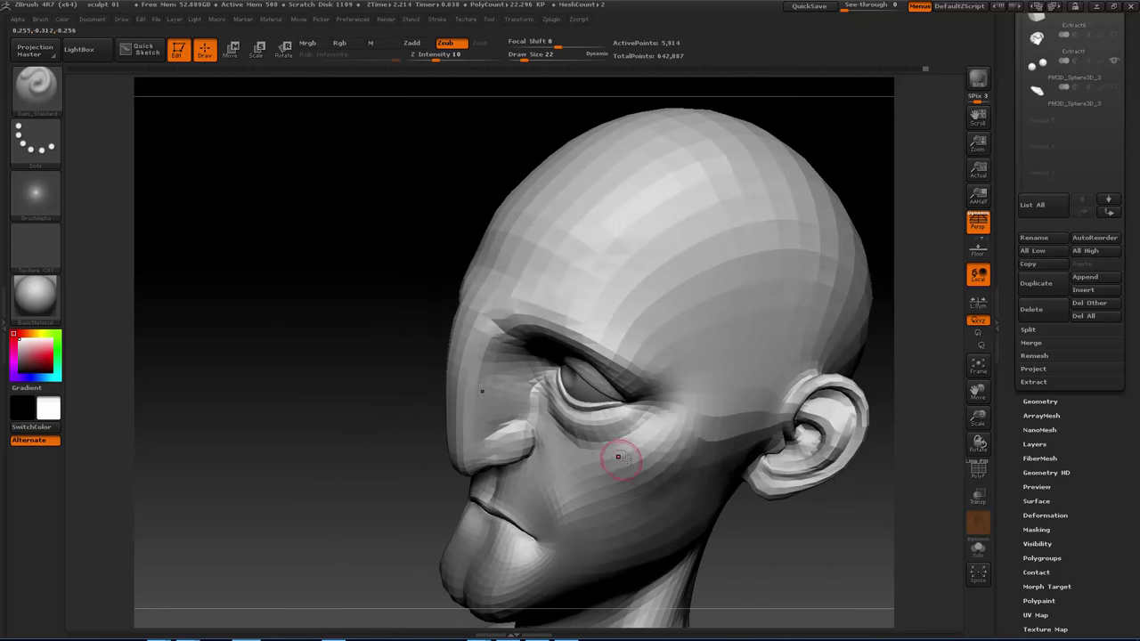
mouse_move(621, 457)
left_mouse_down()
mouse_move(664, 424)
mouse_move(731, 402)
mouse_move(819, 401)
left_mouse_up()
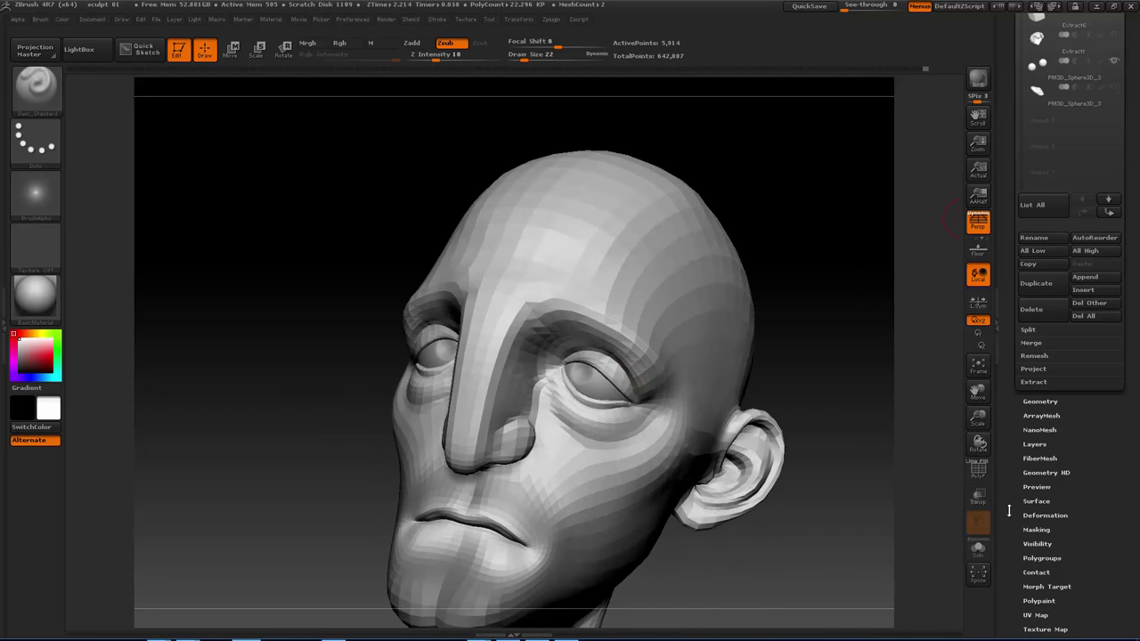
Generate a FiberMesh preview on the masked beard area of the bust.
scroll(1009, 511, "down", 3)
mouse_move(736, 538)
left_mouse_down()
mouse_move(694, 425)
mouse_move(608, 278)
mouse_move(973, 333)
left_mouse_up()
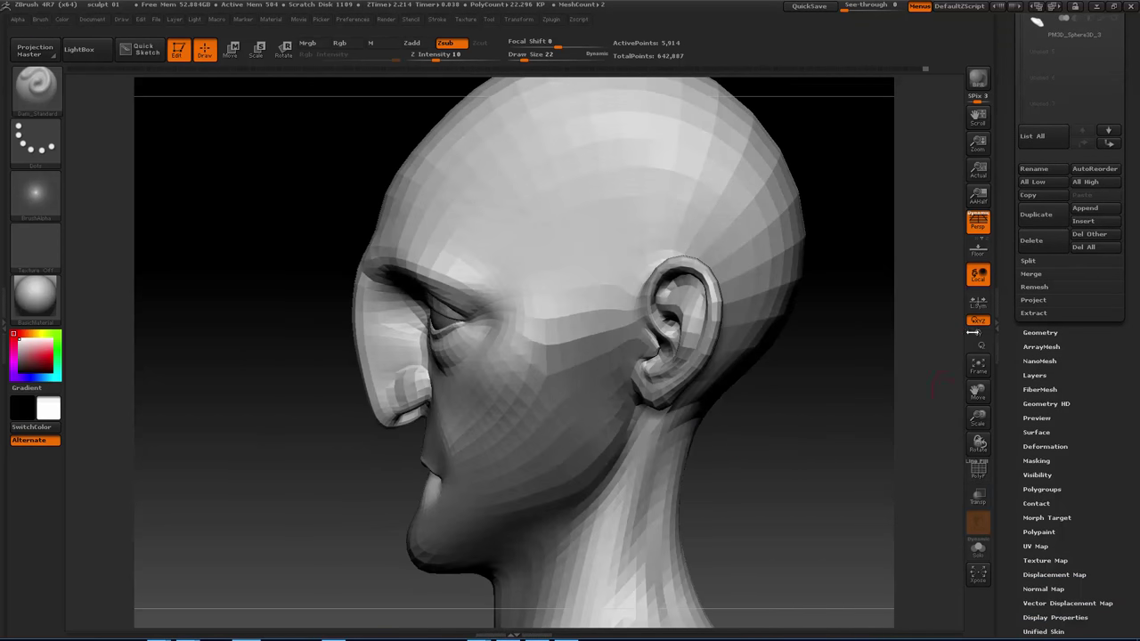
left_click(1038, 390)
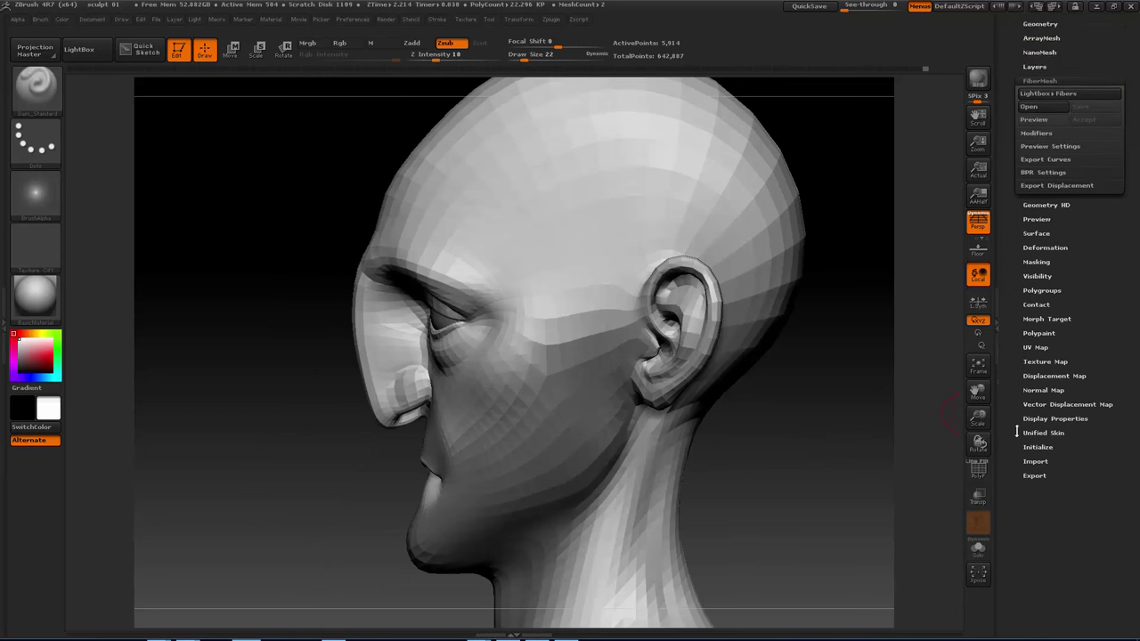
scroll(1013, 300, "up", 6)
scroll(1017, 264, "up", 1)
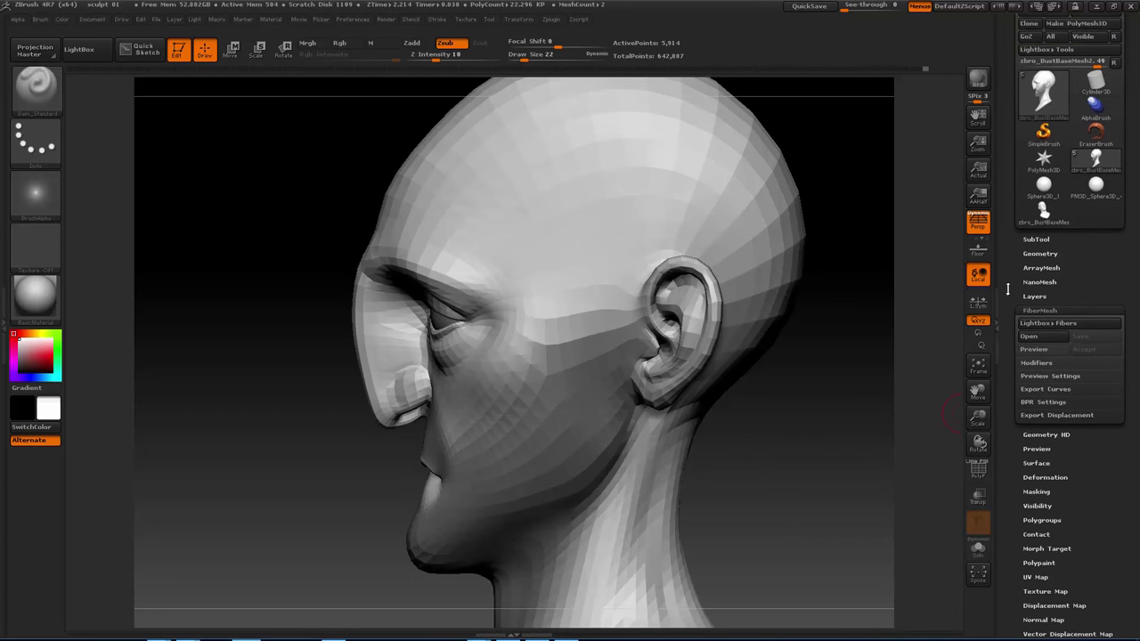
left_click(1033, 349)
Examine the previewed beard fibers around the sideburn, moustache, chin and neck from several angles.
left_click_drag(791, 461, 662, 331)
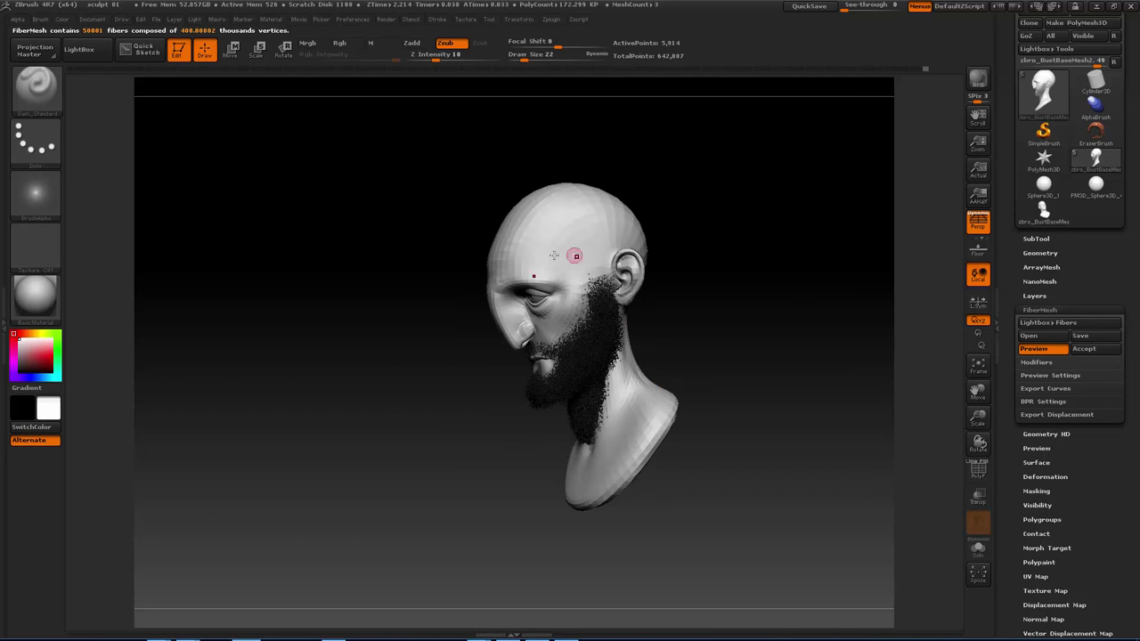
left_click_drag(720, 291, 600, 359)
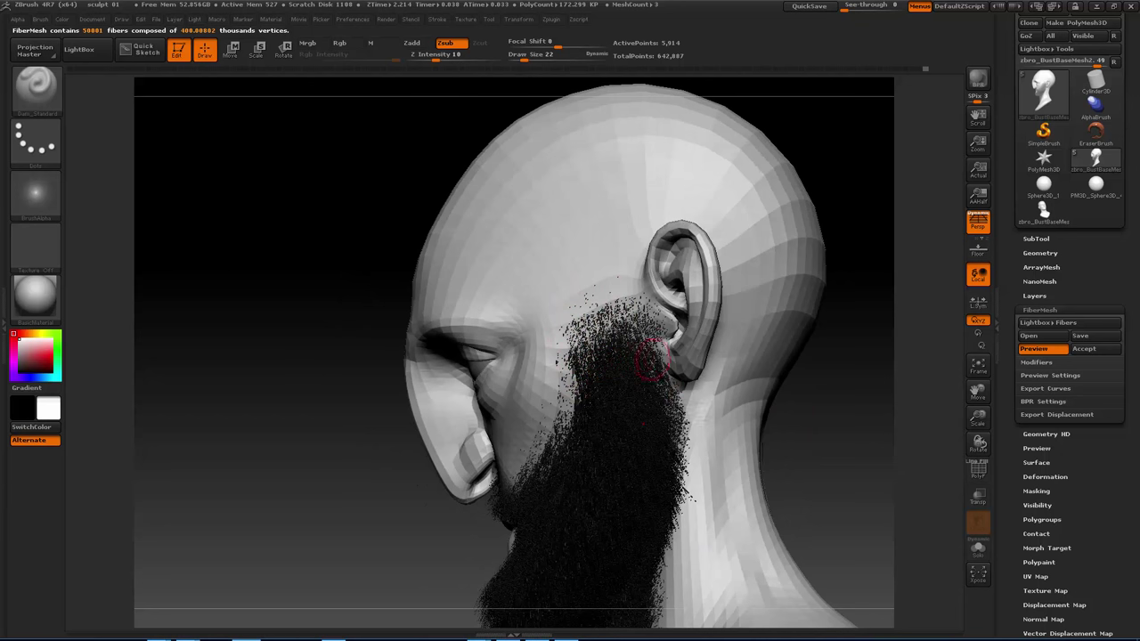
right_click_drag(653, 359, 553, 287)
right_click_drag(635, 407, 599, 349)
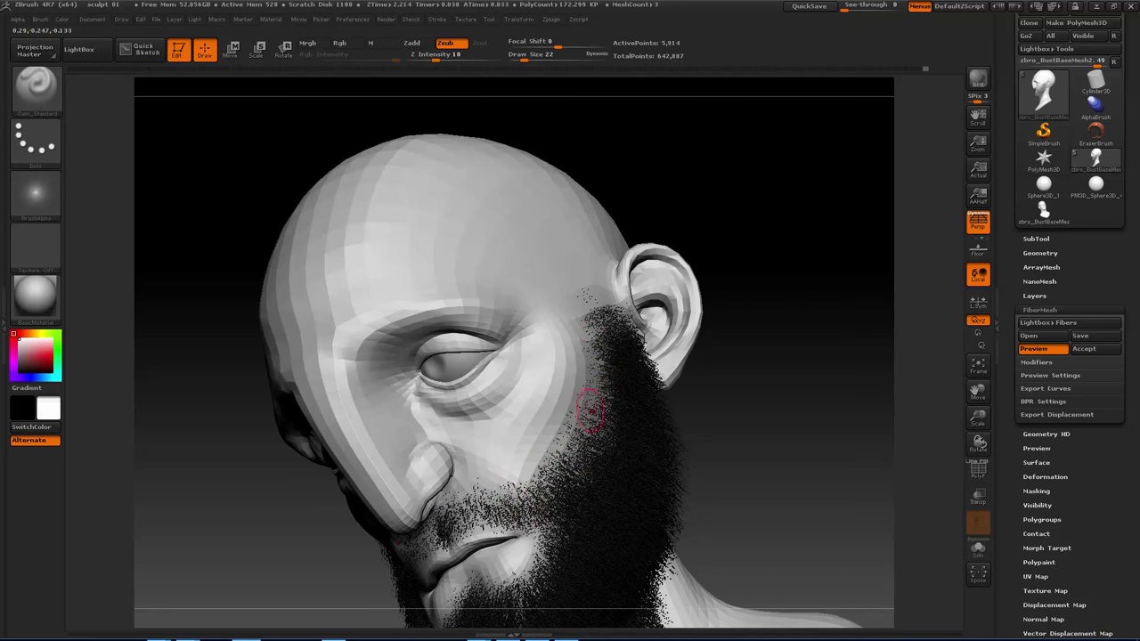
left_click_drag(591, 501, 576, 450)
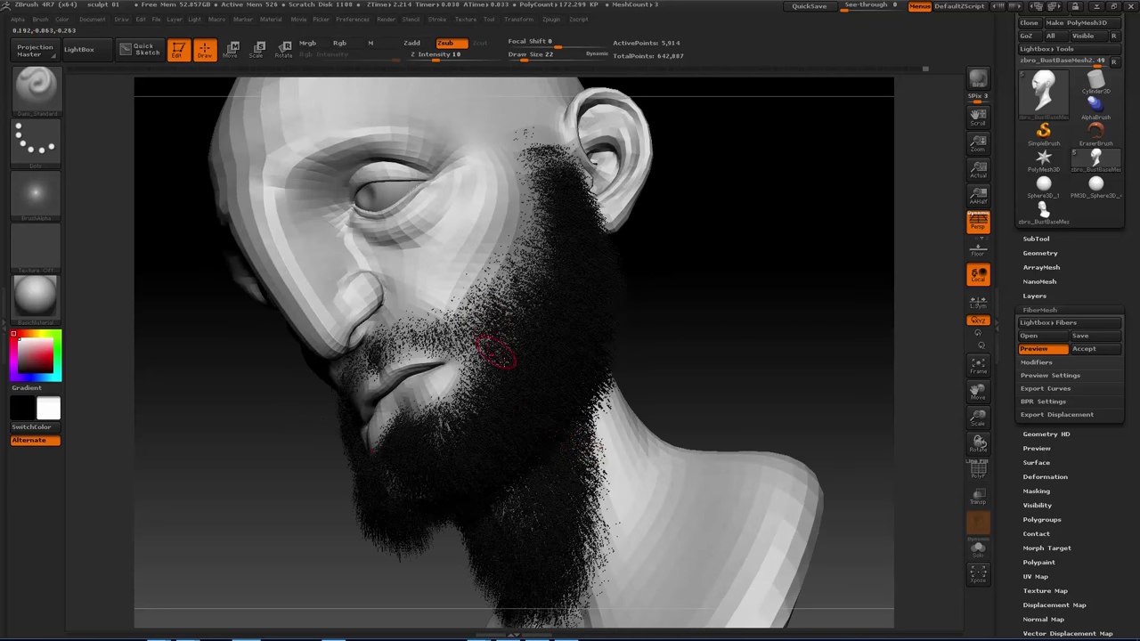
Regenerate the FiberMesh preview on the masked beard area and examine the sideburn, cheek and moustache fibers.
key("ctrl+z")
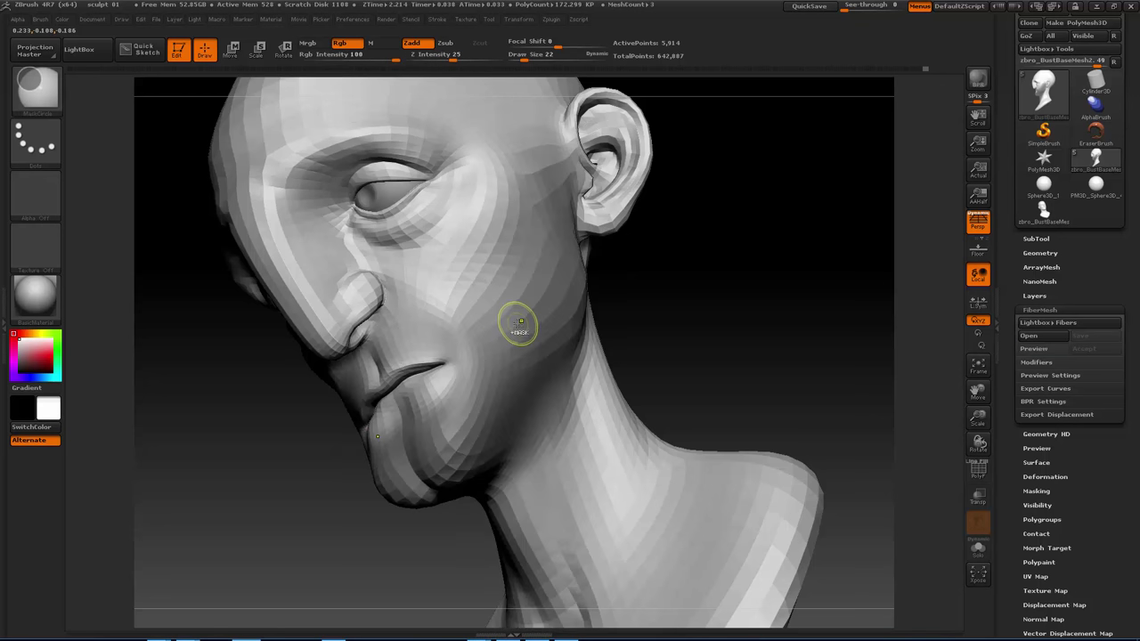
left_click(1035, 351)
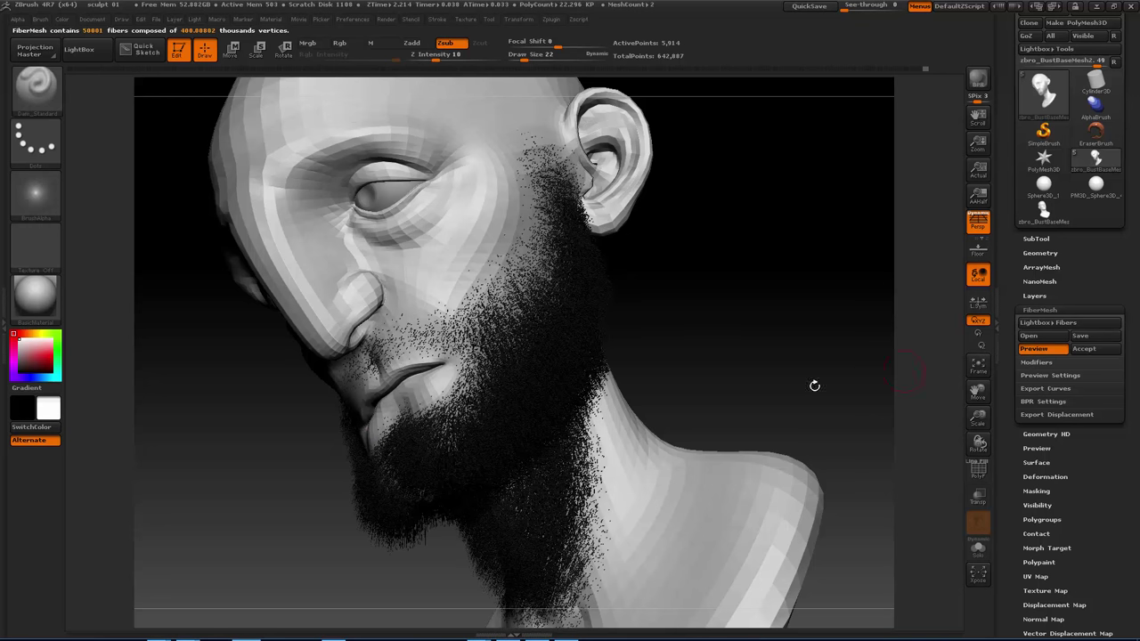
left_click_drag(729, 380, 686, 366)
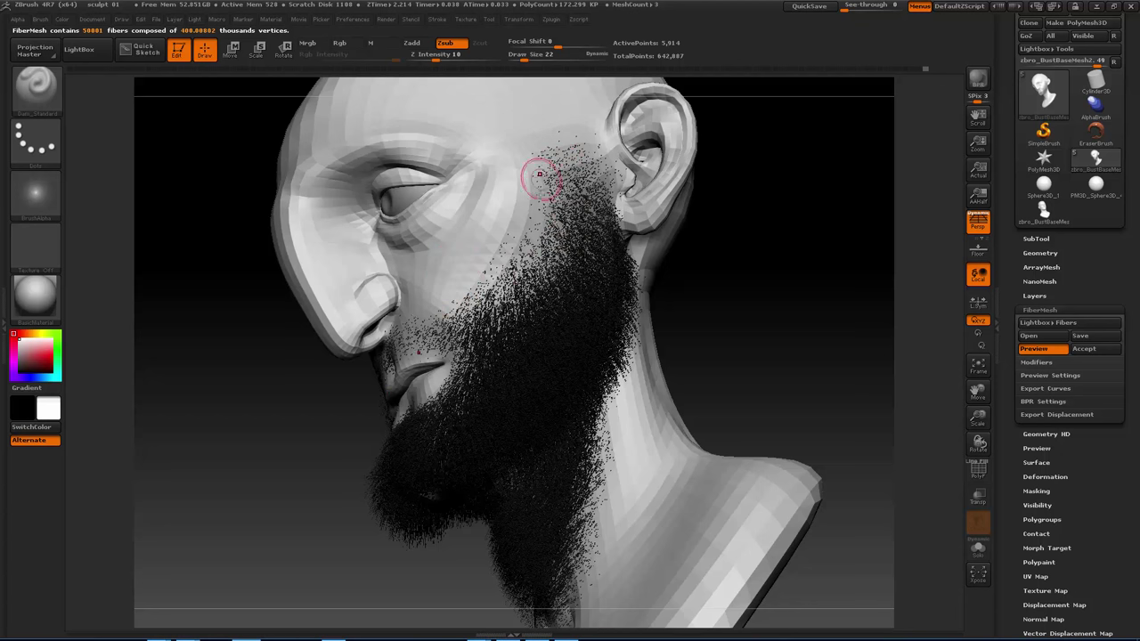
left_click_drag(738, 296, 782, 334)
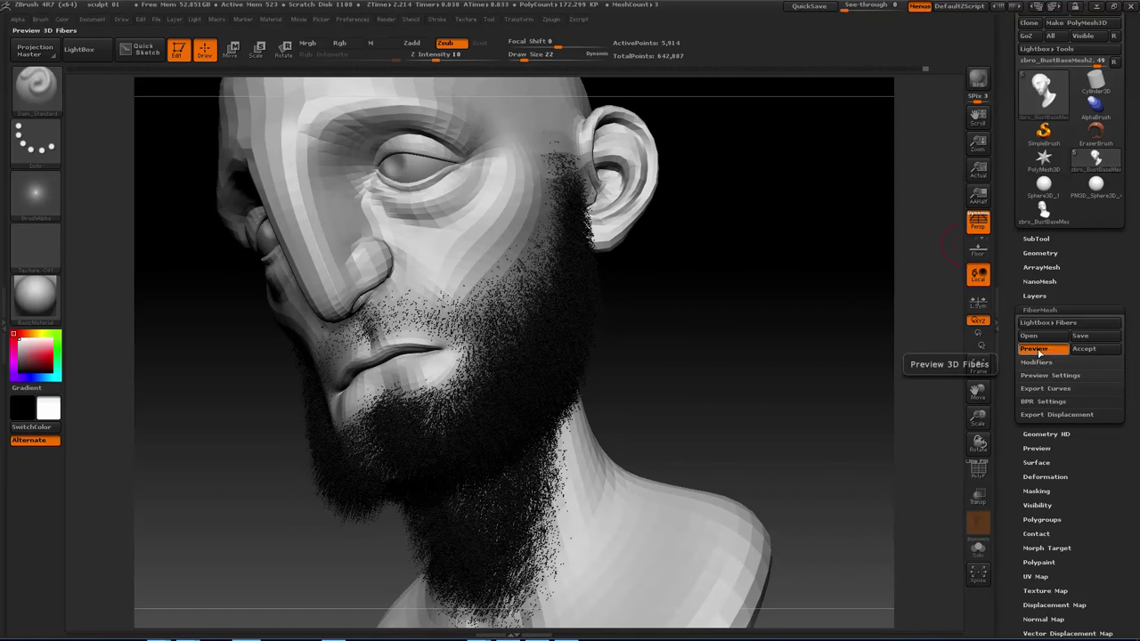
Turn the fiber preview off and on again, and inspect the beard's opposite side down to the neck.
left_click(1033, 350)
left_click(1033, 350)
left_click_drag(861, 370, 787, 380)
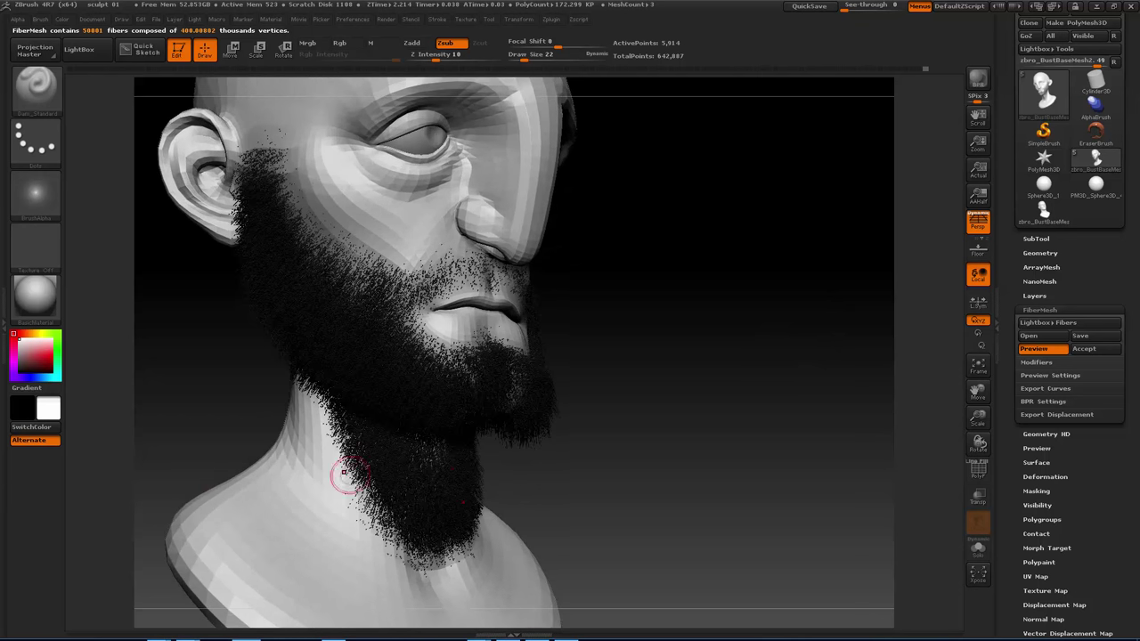
mouse_move(525, 397)
left_mouse_down()
mouse_move(537, 380)
mouse_move(510, 388)
left_mouse_up()
right_click_drag(510, 389, 538, 390)
Hide the fiber preview and touch up the beard mask on the front of the neck.
left_click(1049, 350)
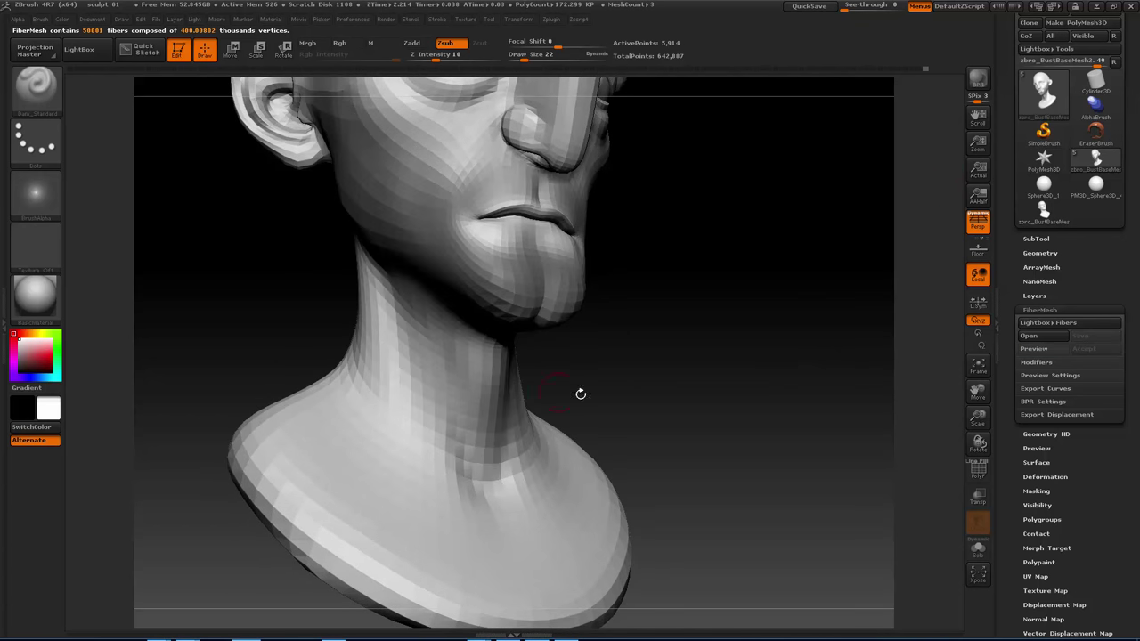
left_click_drag(581, 393, 489, 374)
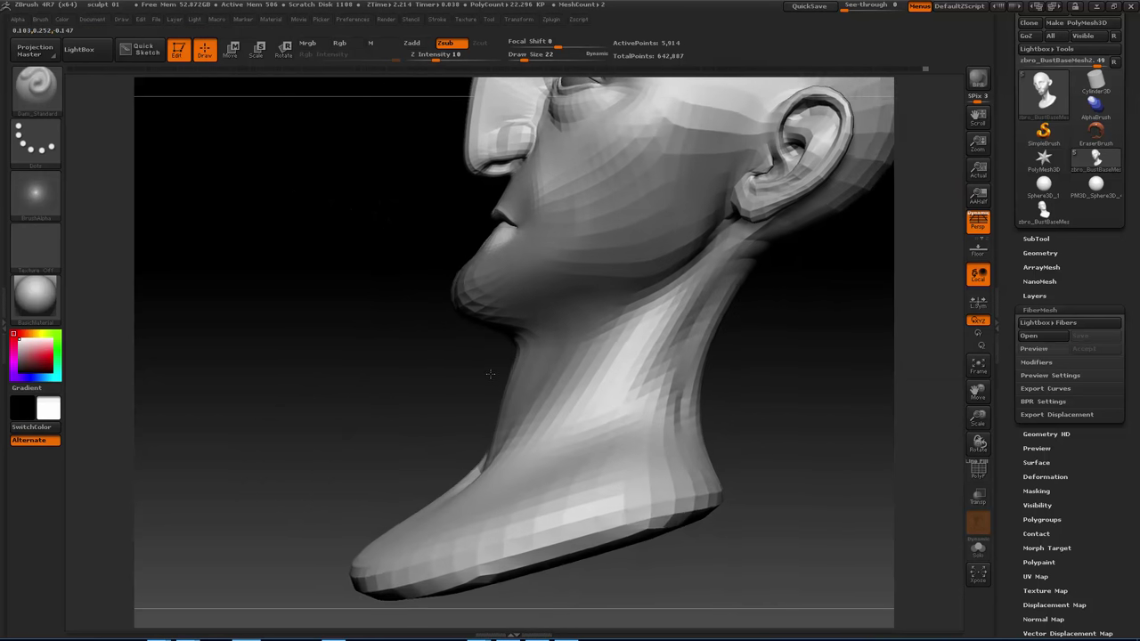
mouse_move(490, 374)
right_mouse_down()
mouse_move(509, 426)
mouse_move(538, 458)
mouse_move(611, 430)
mouse_move(473, 411)
right_mouse_up()
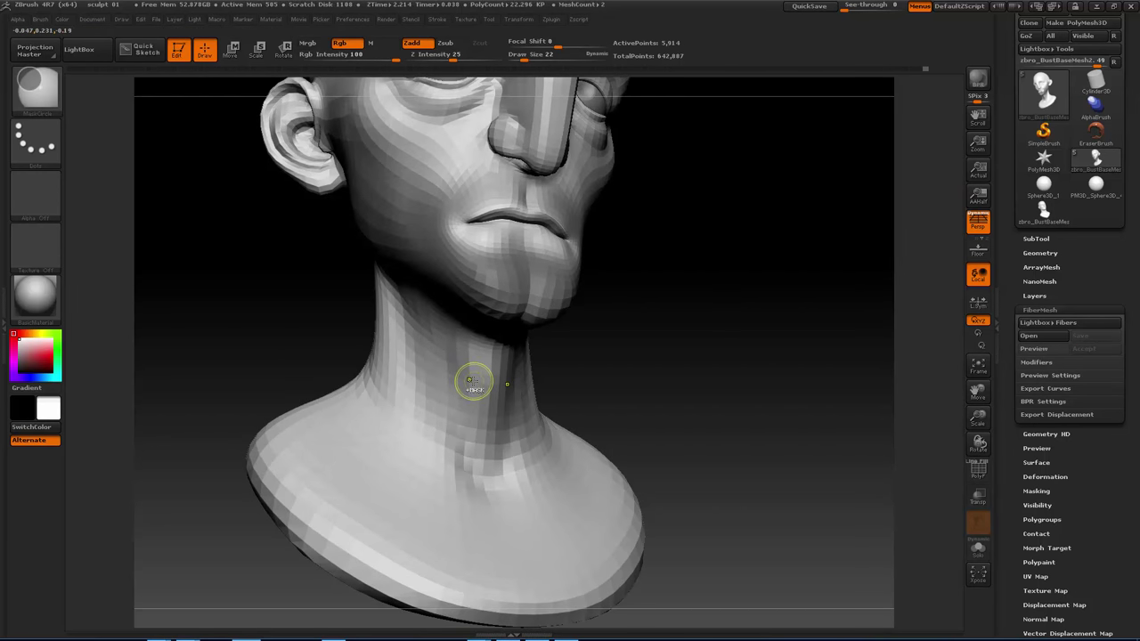
key("shift")
key("ctrl")
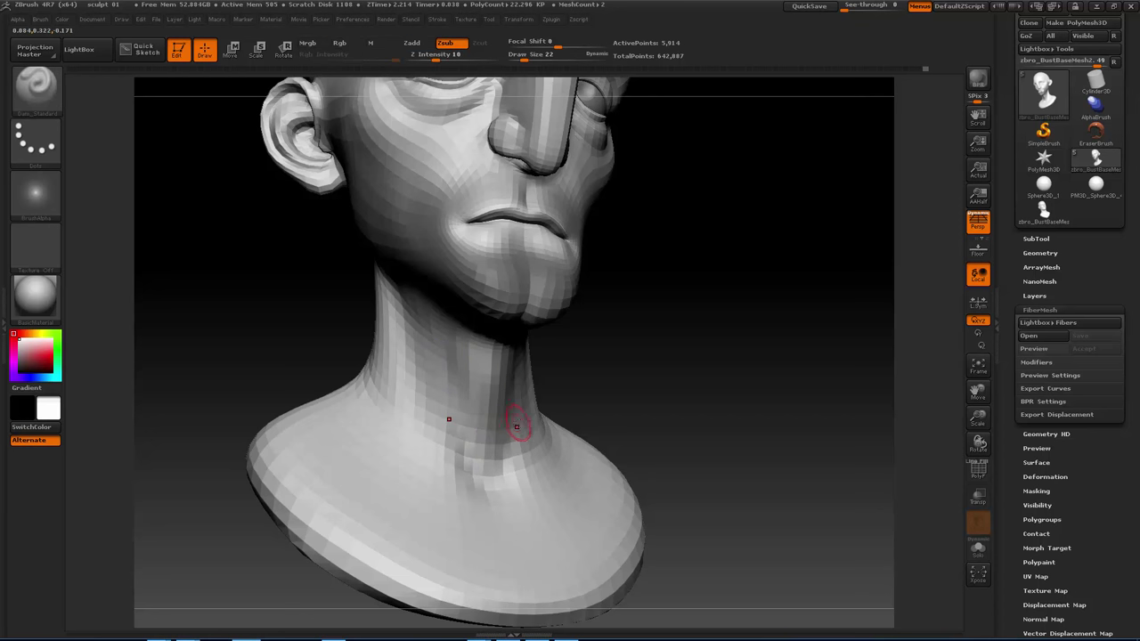
Enlarge the brush to a draw size of 53 and lower the mask brush's Z Intensity to 3 for the throat area.
right_click_drag(513, 425, 499, 394)
key("s")
left_click_drag(483, 375, 490, 376)
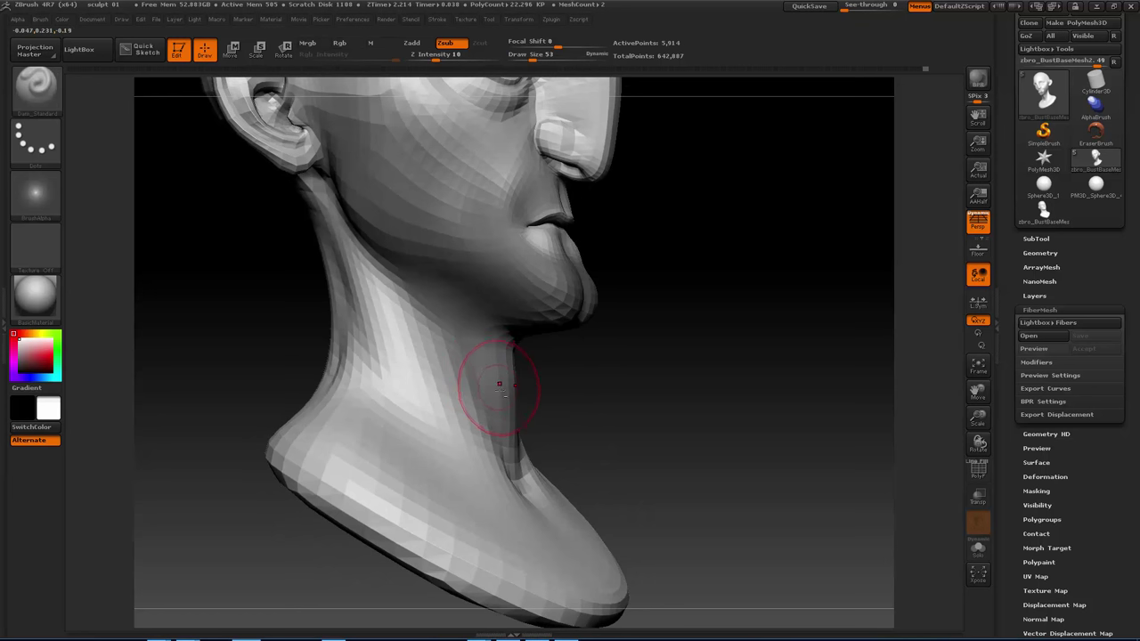
key("ctrl")
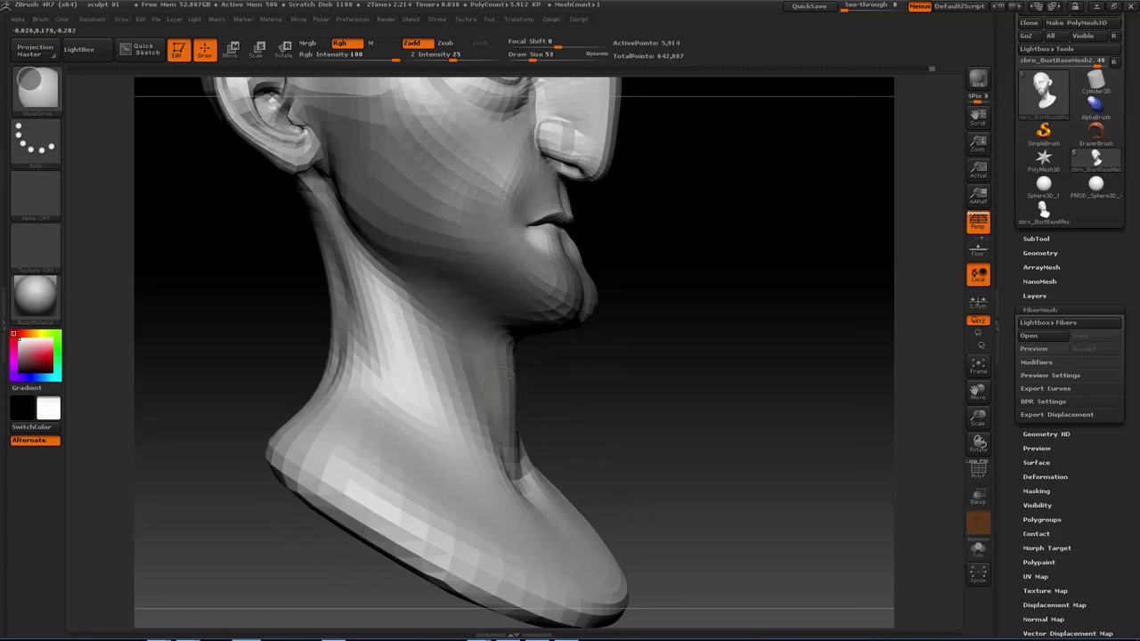
left_click(428, 55, "ctrl+alt")
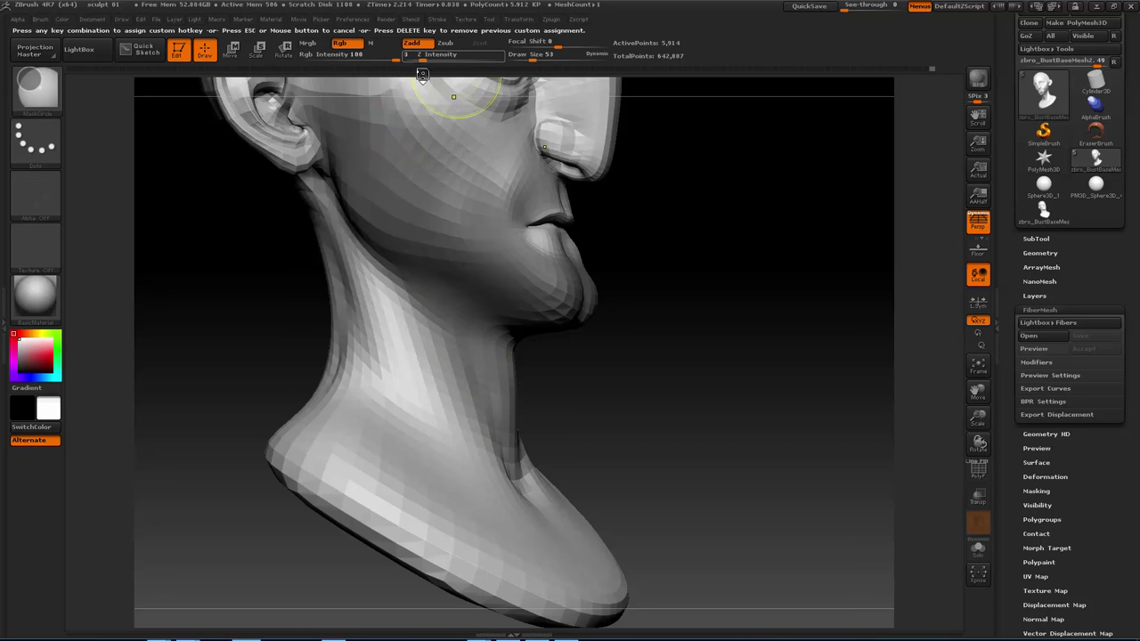
left_click_drag(636, 389, 471, 381)
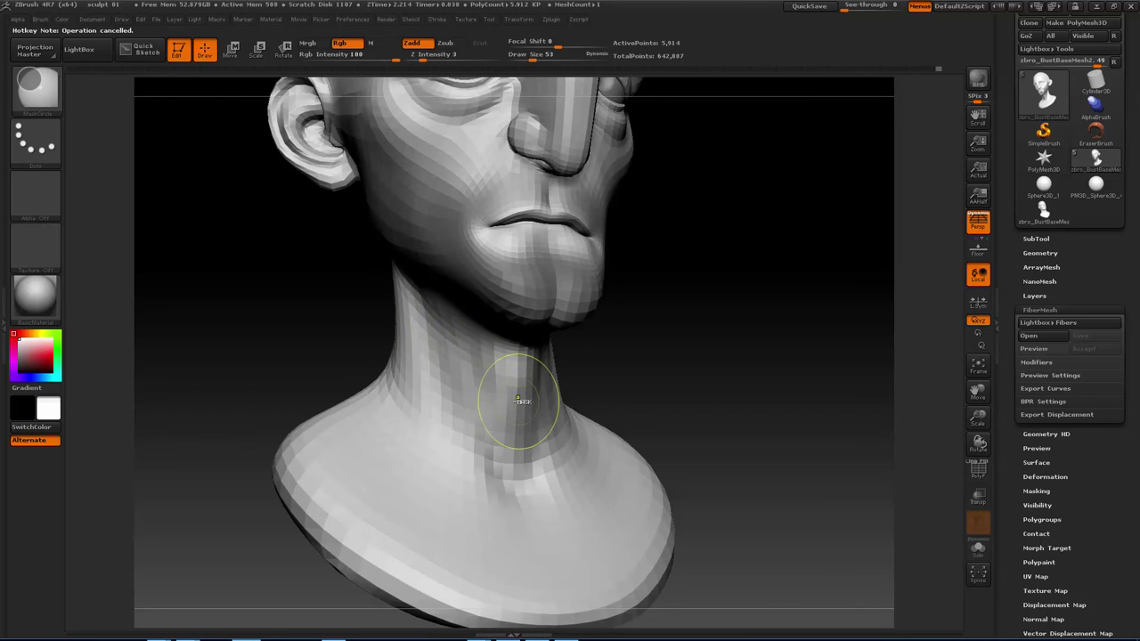
Preview the fibers again on the beard mask and examine the neck, jaw and moustache from the side, below and front.
key("b")
key("d")
key("s")
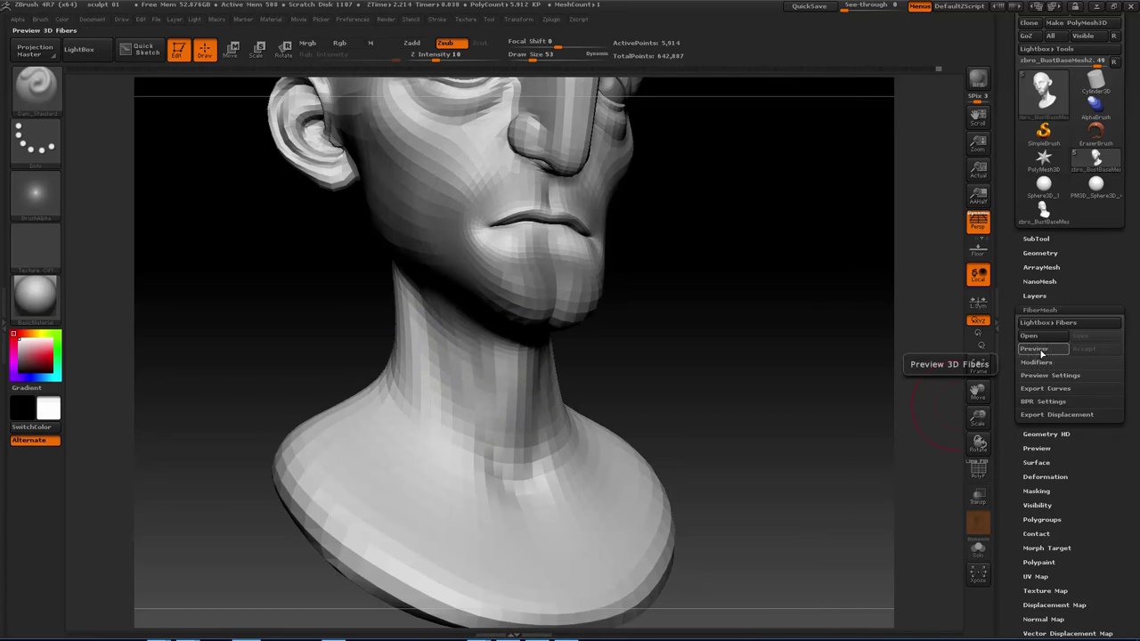
left_click(1037, 348)
left_click_drag(763, 378, 537, 394)
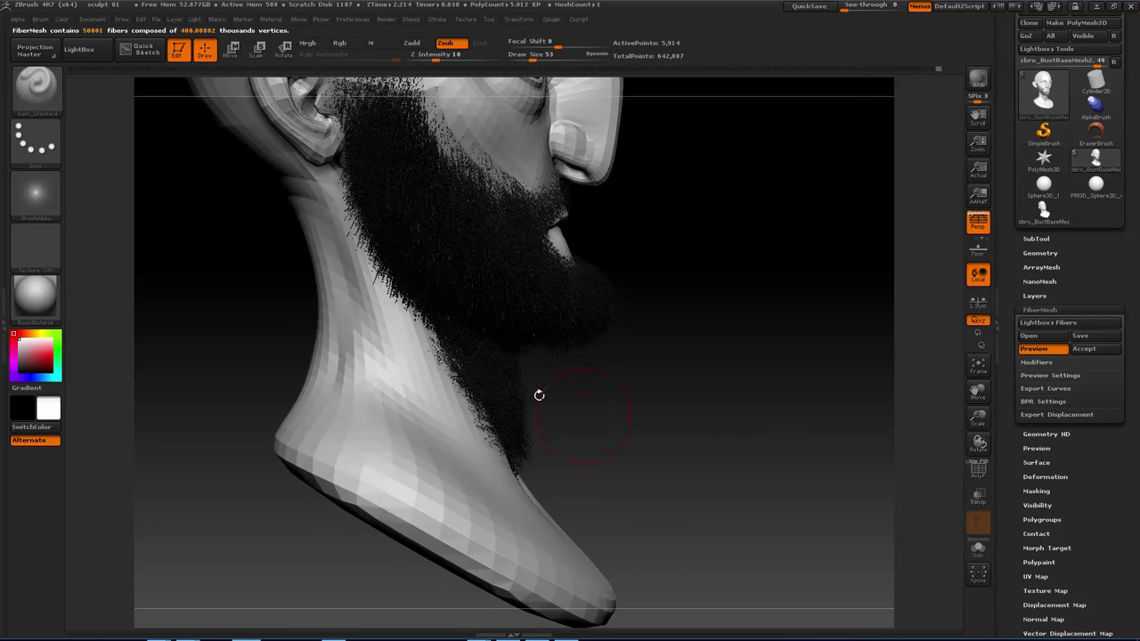
left_click_drag(682, 427, 793, 325)
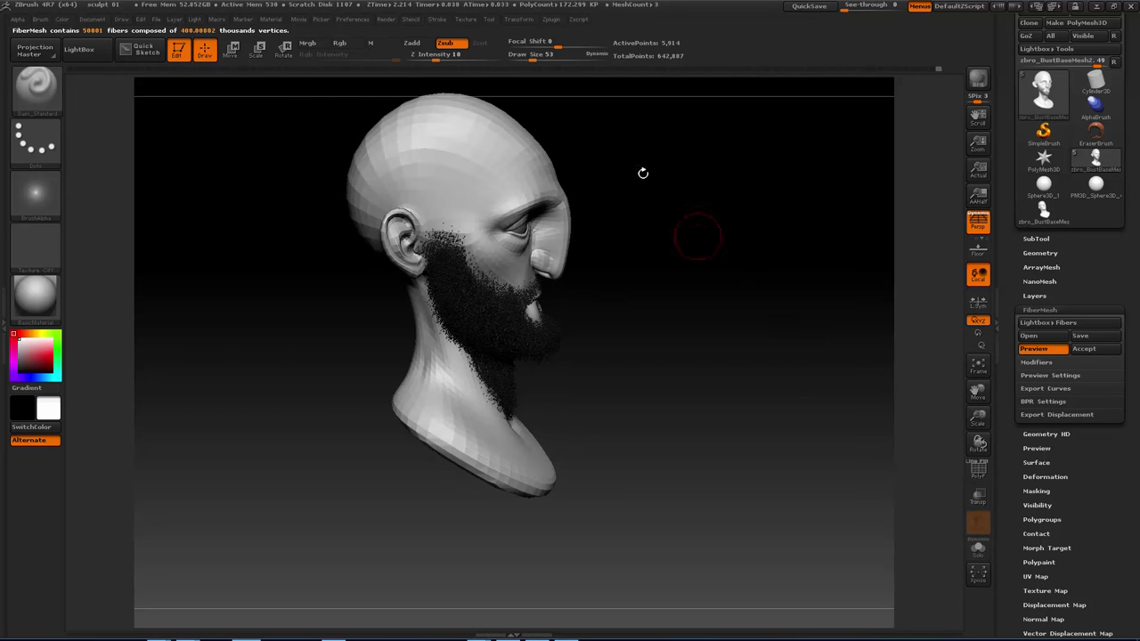
left_click_drag(702, 275, 758, 252)
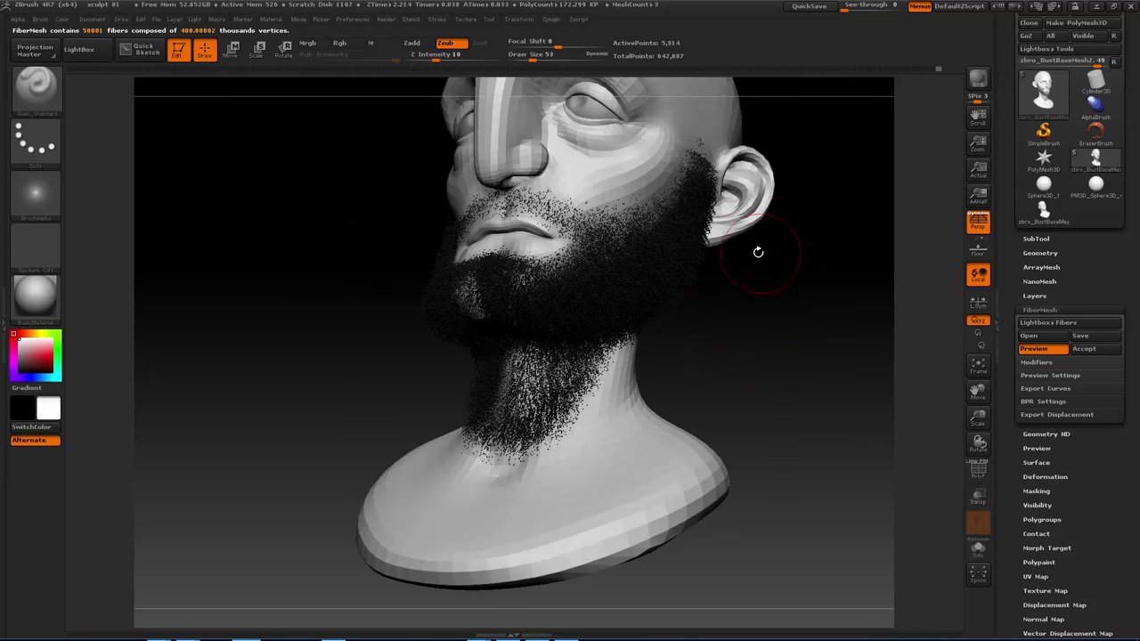
left_click_drag(805, 280, 702, 306)
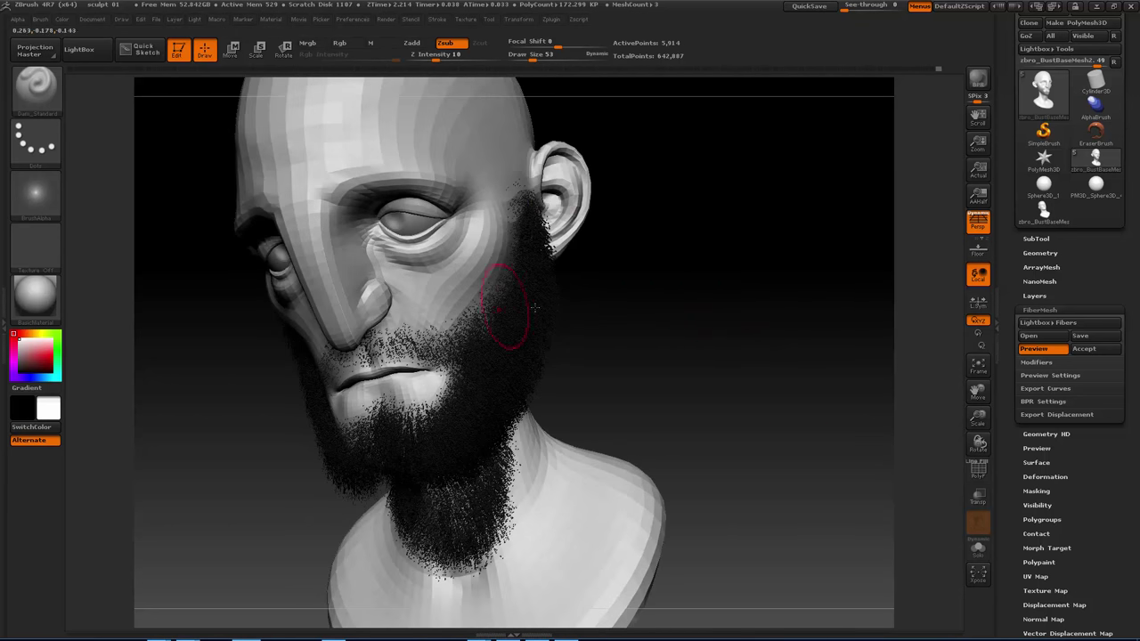
left_click_drag(650, 346, 647, 264)
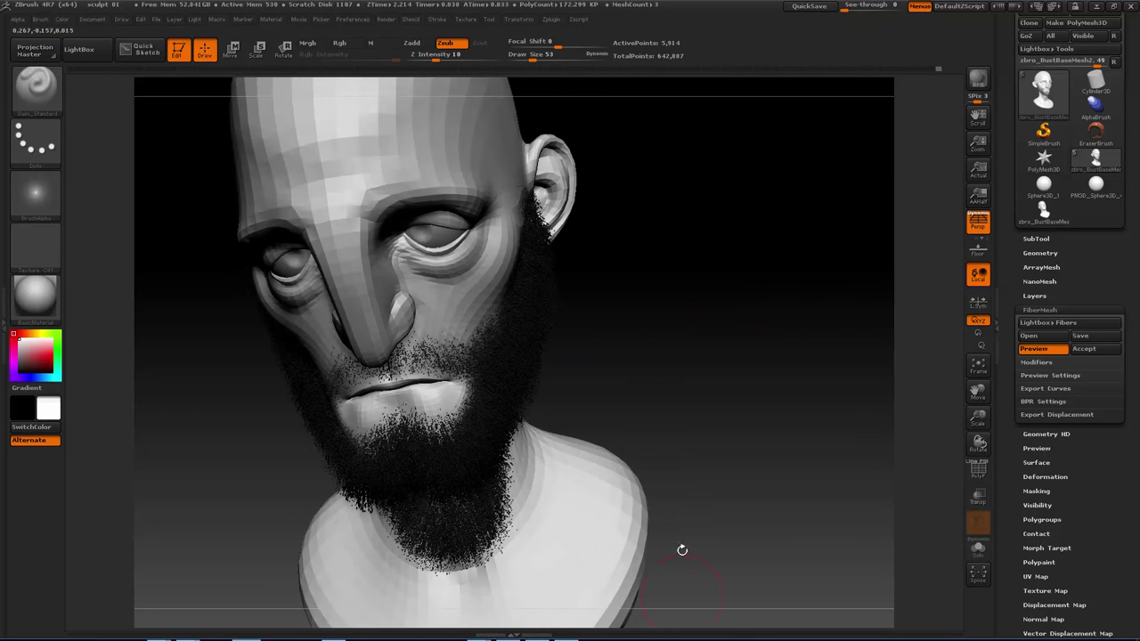
left_click_drag(660, 323, 524, 323)
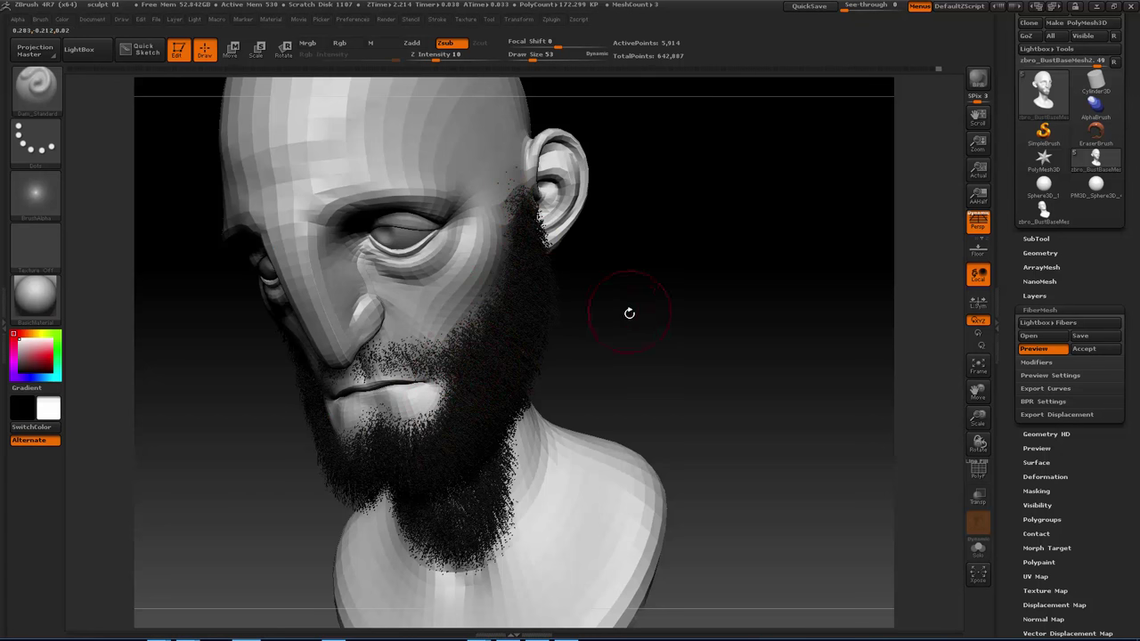
left_click_drag(629, 312, 664, 305)
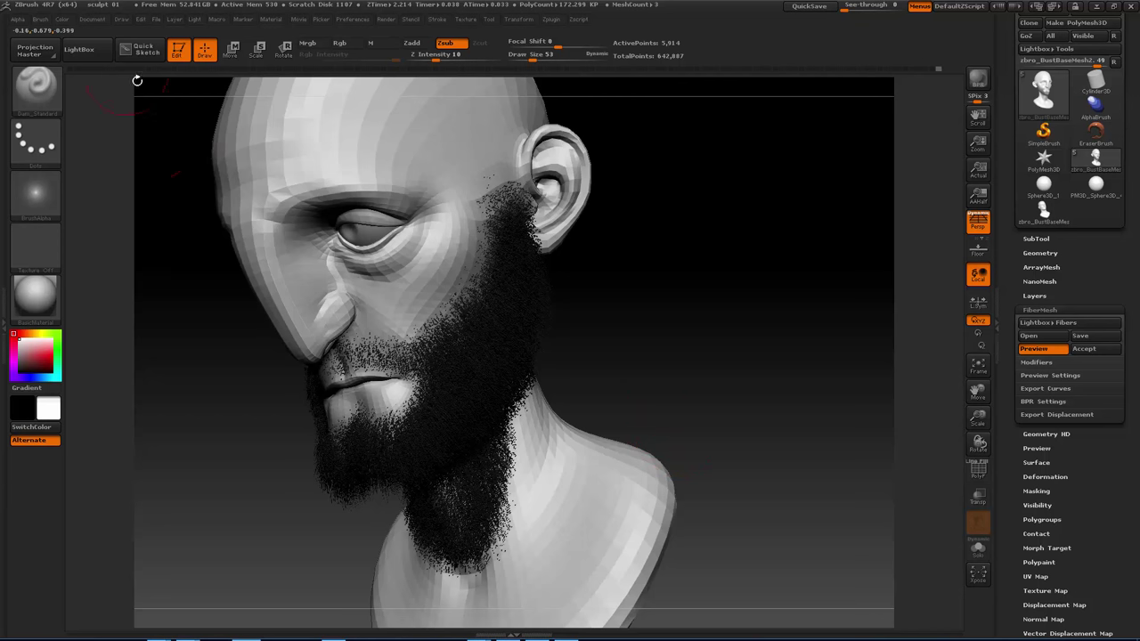
Set the document's background gradient range to 0 and change the background colour to a muted greyish mauve.
left_click(90, 20)
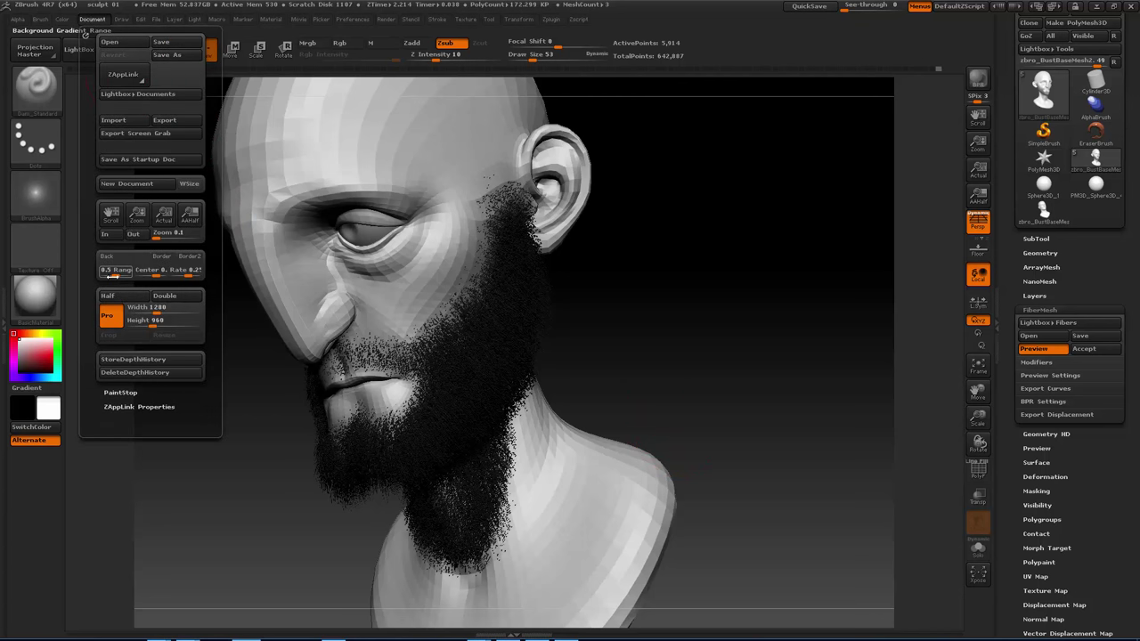
left_click_drag(113, 274, 99, 275)
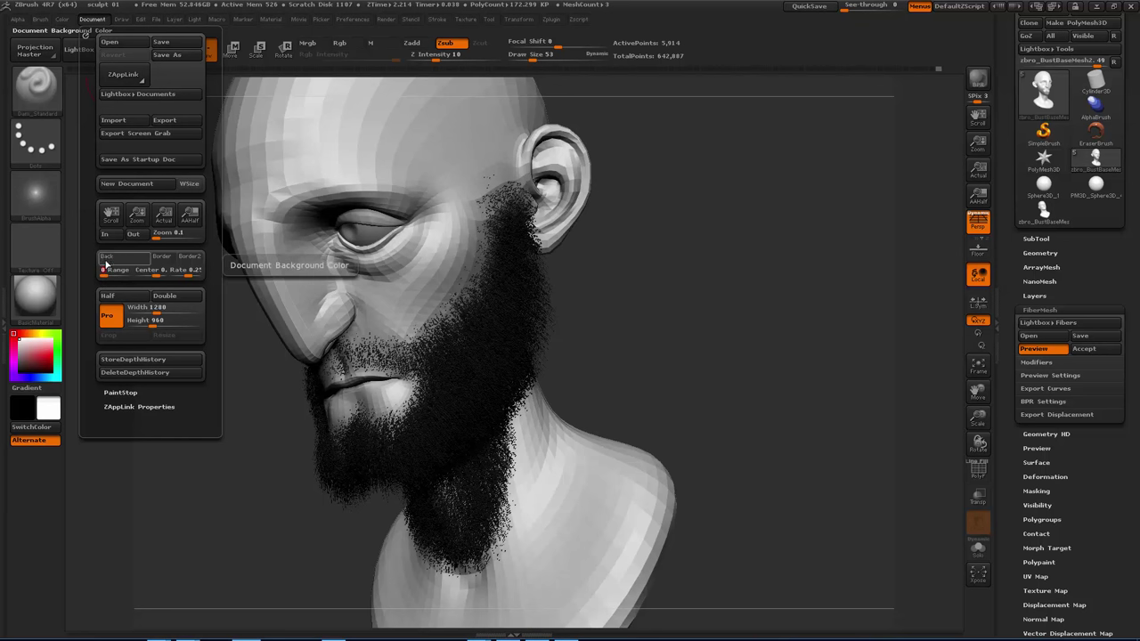
mouse_move(108, 261)
left_mouse_down()
mouse_move(86, 261)
mouse_move(30, 206)
mouse_move(50, 38)
mouse_move(84, 98)
mouse_move(68, 228)
mouse_move(20, 365)
mouse_move(14, 348)
mouse_move(40, 378)
mouse_move(55, 356)
mouse_move(37, 343)
mouse_move(17, 359)
mouse_move(26, 361)
left_mouse_up()
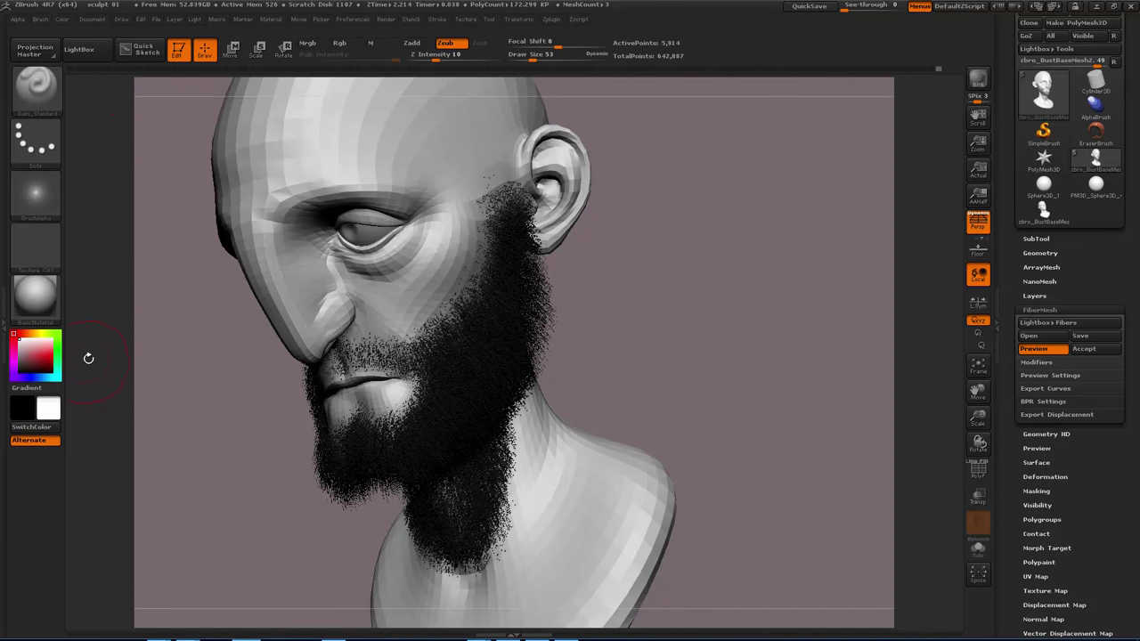
Open the FiberMesh modifiers and reduce the beard's MaxFibers to about 22.19.
left_click_drag(755, 341, 801, 332)
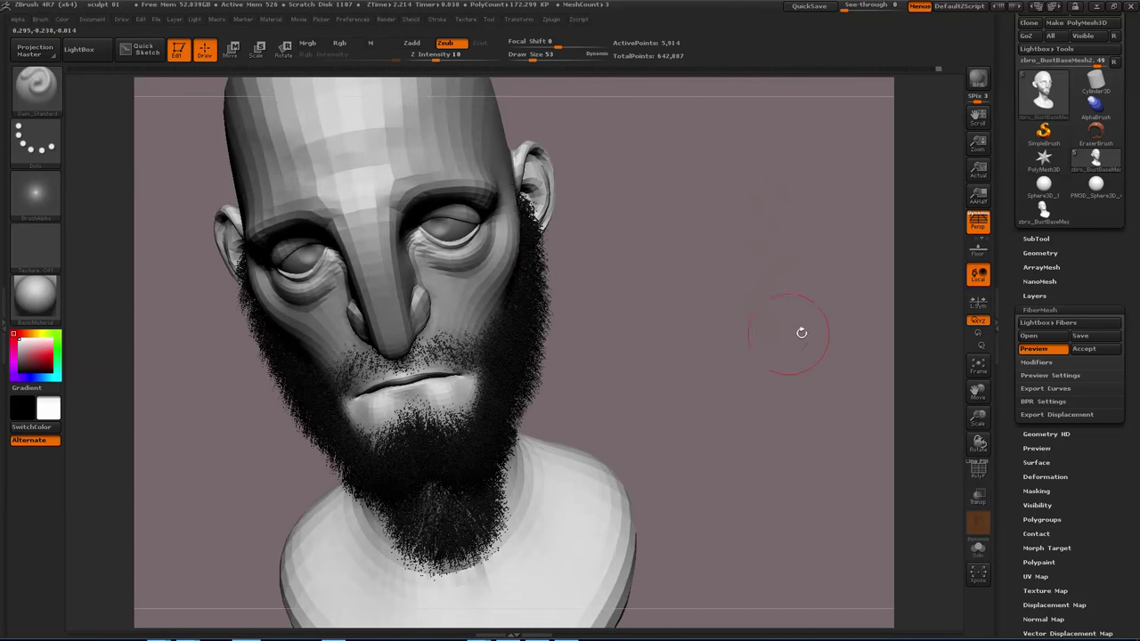
mouse_move(716, 311)
left_mouse_down()
mouse_move(733, 275)
mouse_move(817, 249)
mouse_move(794, 270)
mouse_move(798, 311)
mouse_move(771, 264)
left_mouse_up()
left_click_drag(737, 327, 737, 217)
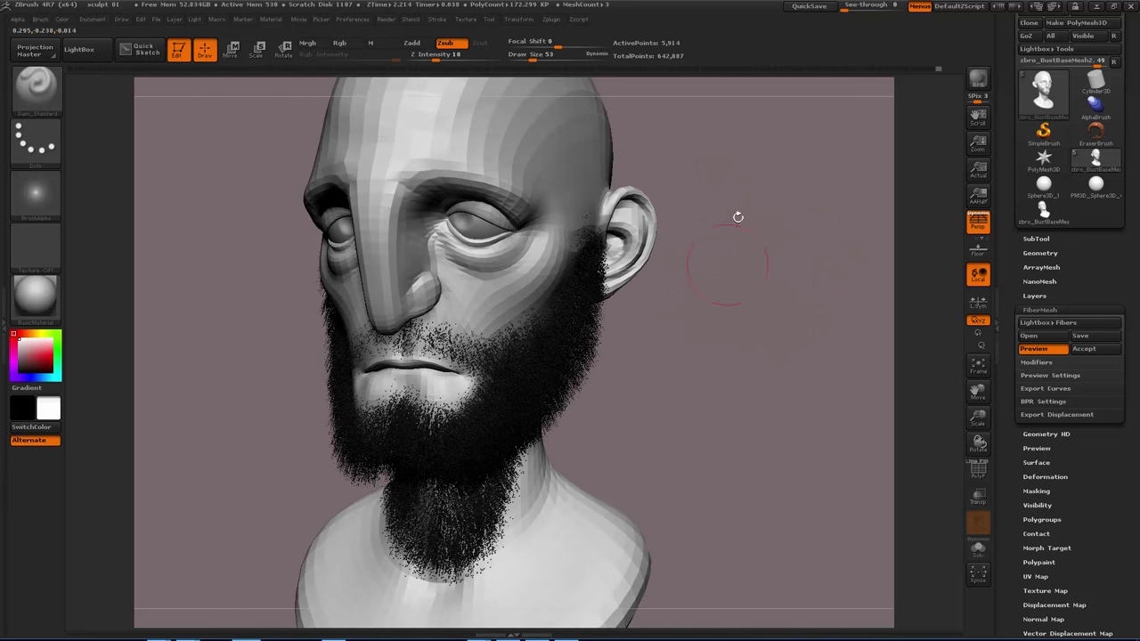
left_click(1036, 362)
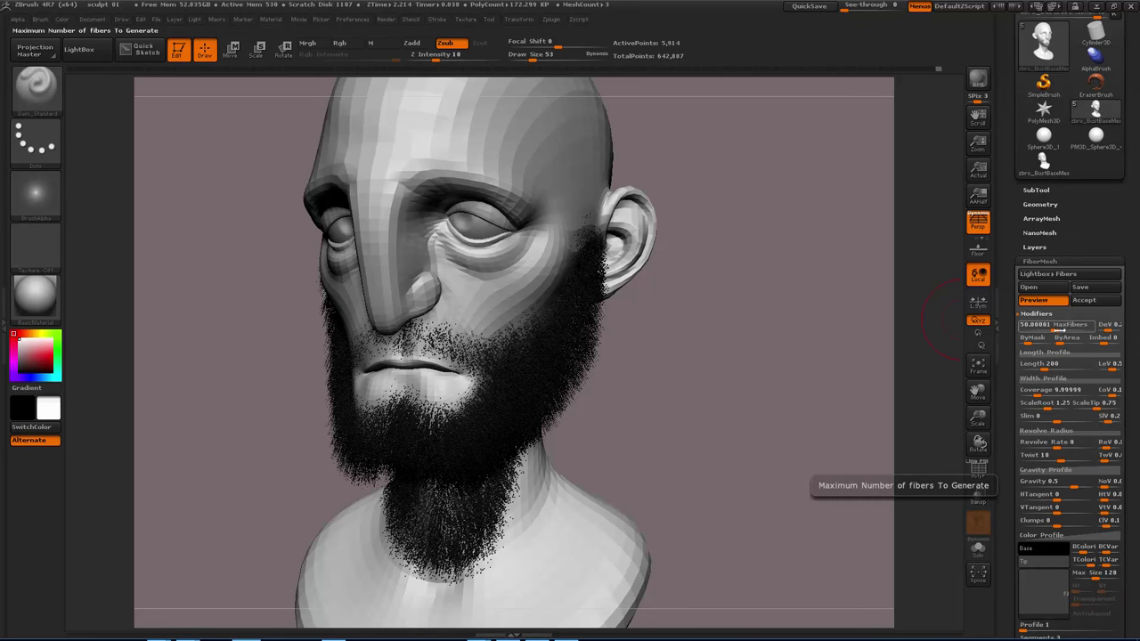
left_click_drag(1057, 331, 1031, 330)
mouse_move(753, 415)
left_mouse_down()
mouse_move(718, 402)
mouse_move(776, 402)
mouse_move(789, 389)
left_mouse_up()
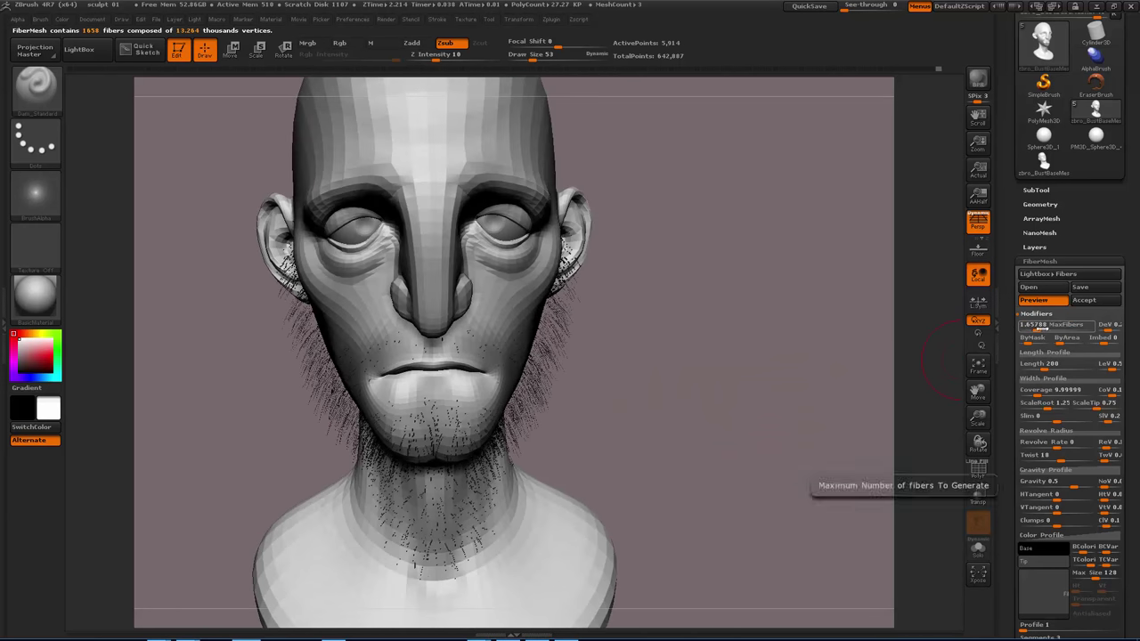
left_click_drag(1033, 338, 1051, 328)
left_click_drag(768, 410, 738, 403)
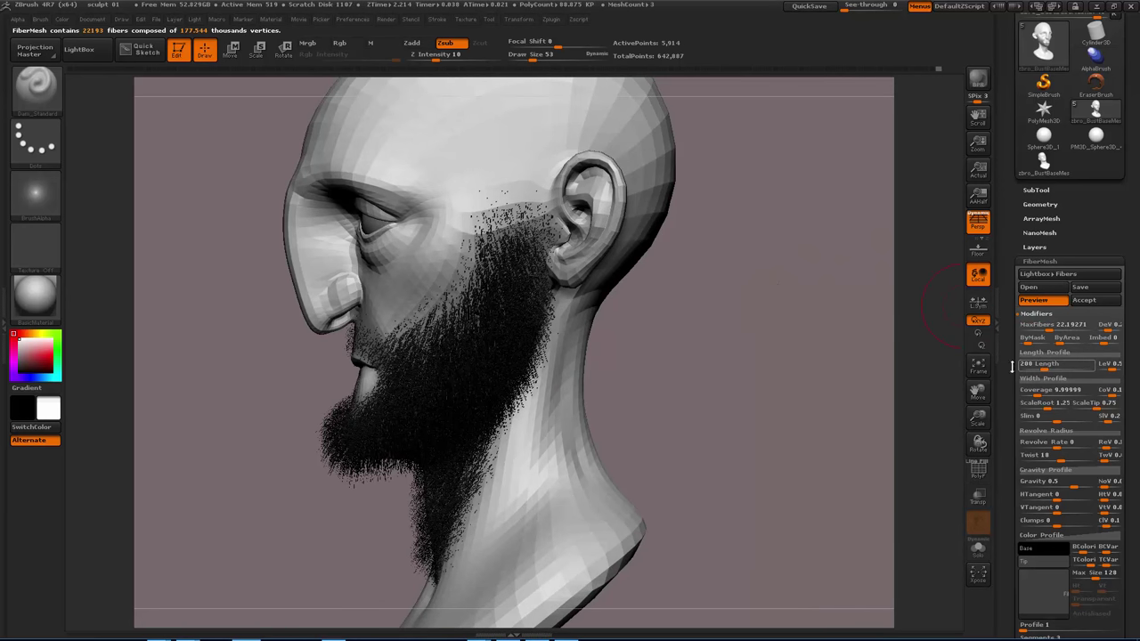
Shorten the beard fibers to a Length of about 81.4 and check them up close on the cheek and chin.
left_click_drag(1045, 368, 1035, 367)
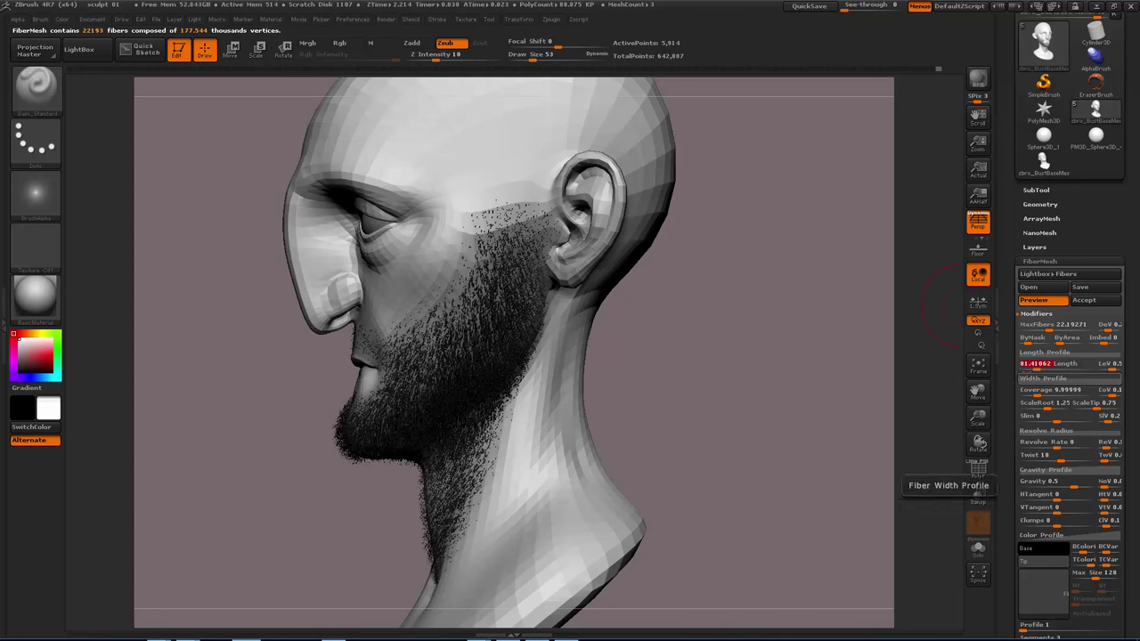
left_click_drag(747, 390, 843, 338)
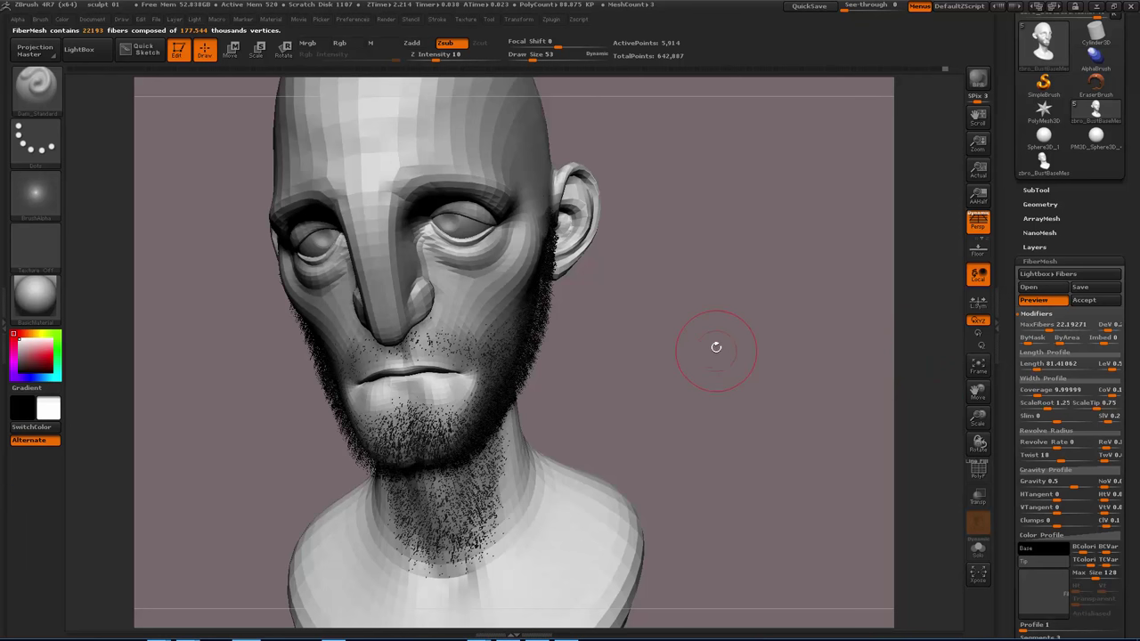
left_click_drag(716, 347, 448, 343)
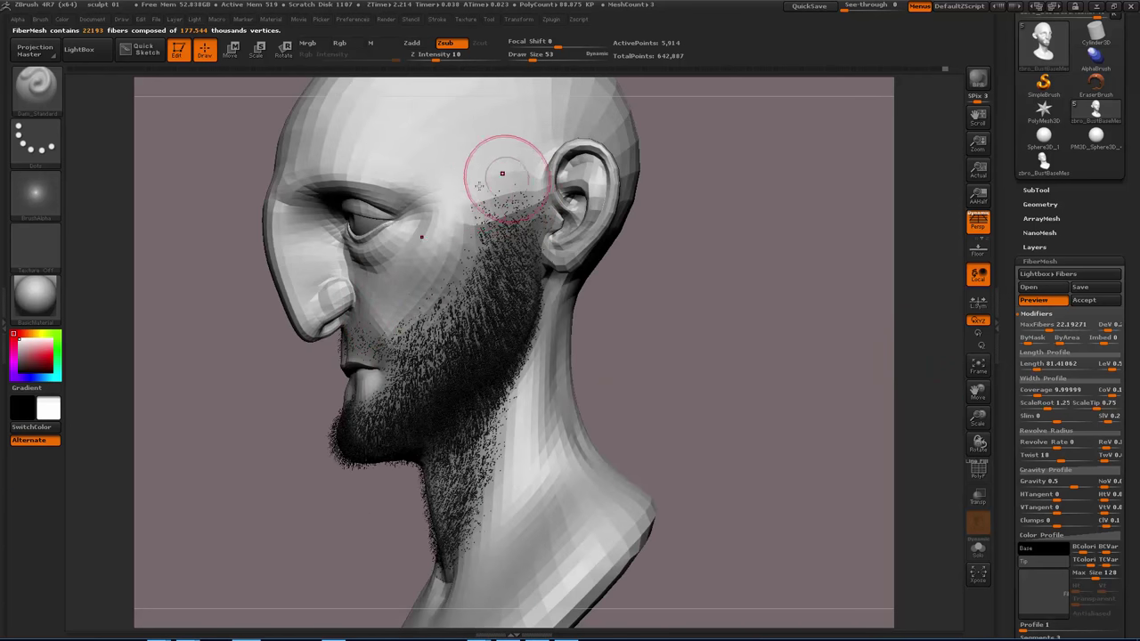
left_click_drag(522, 191, 487, 183)
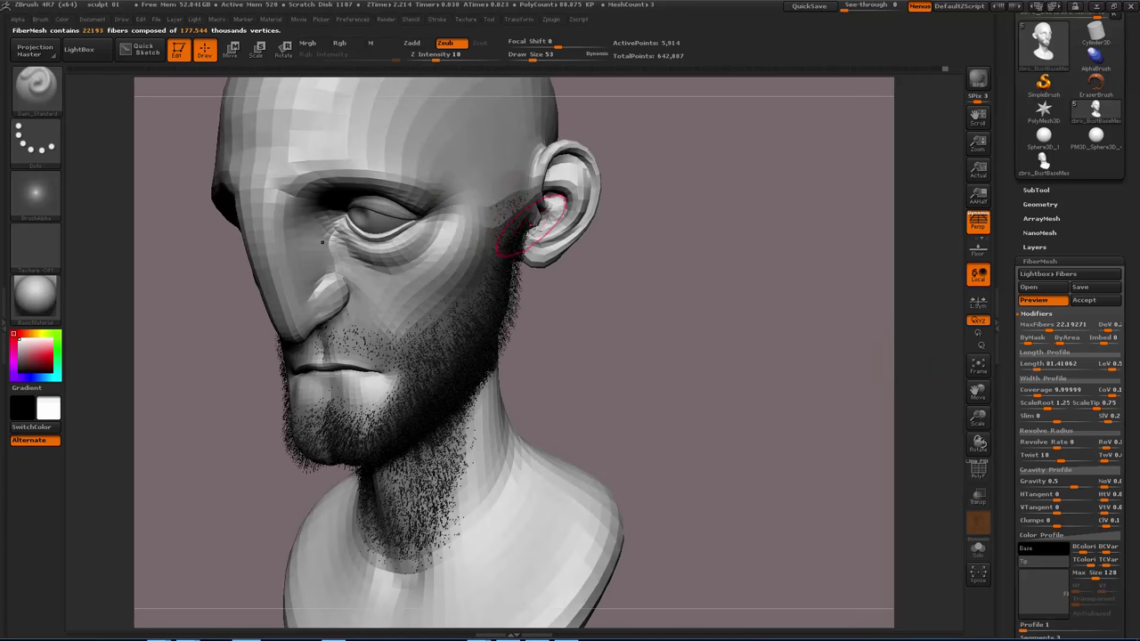
left_click_drag(527, 288, 382, 415, "alt")
left_click_drag(395, 508, 393, 515)
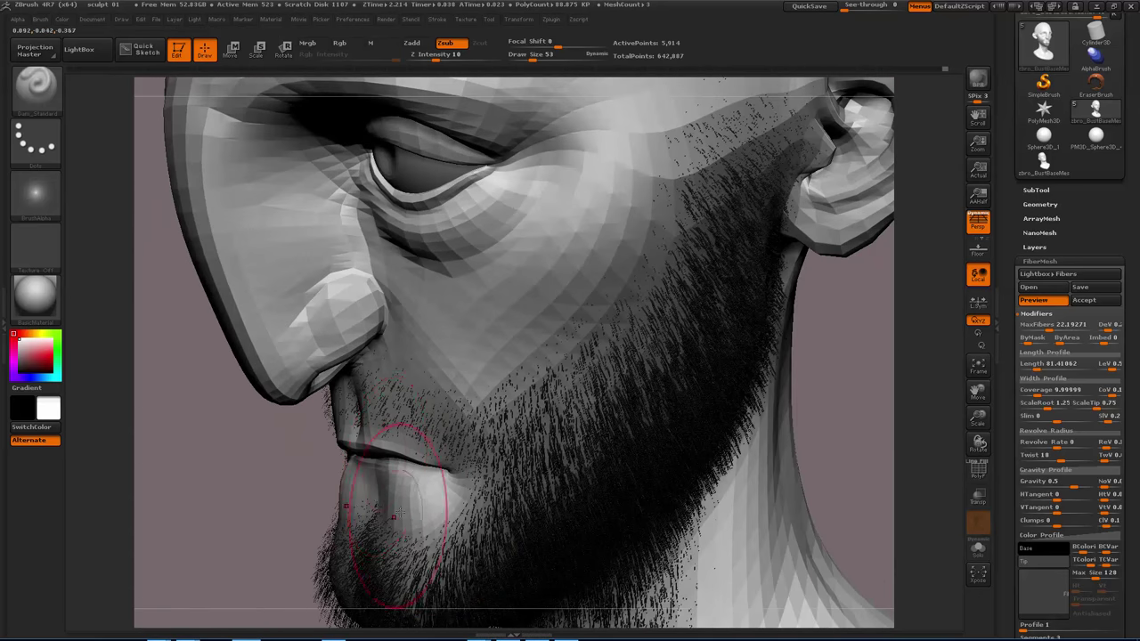
left_click_drag(565, 442, 573, 420)
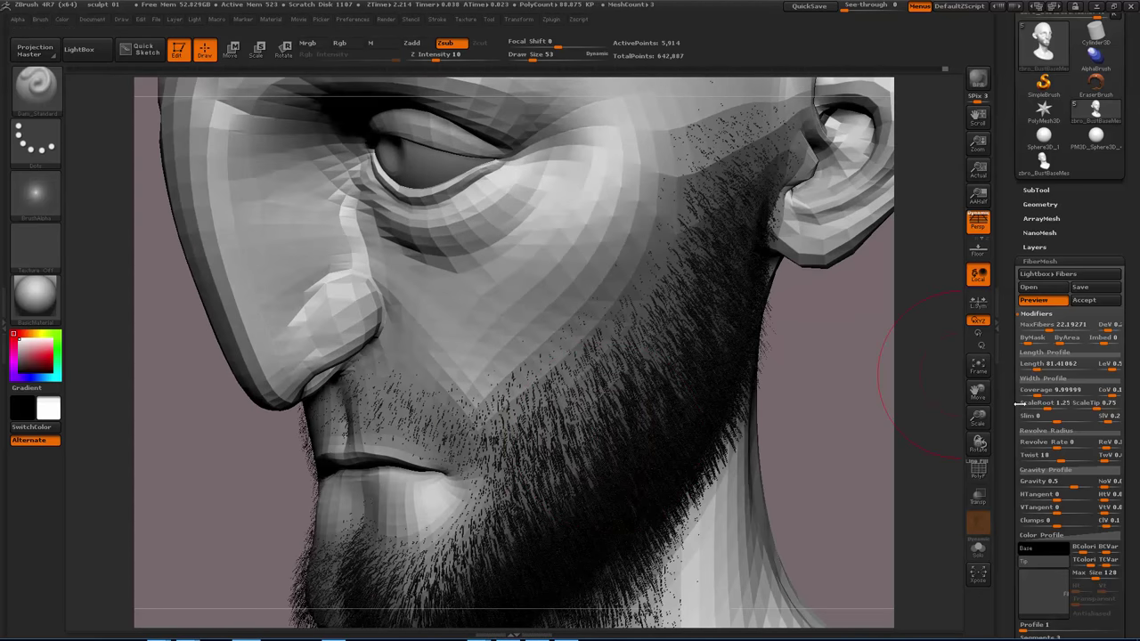
Try a fiber length variation of 1, then reduce it to about 0.04 and check the beard's outline.
left_click_drag(1010, 354, 1012, 311)
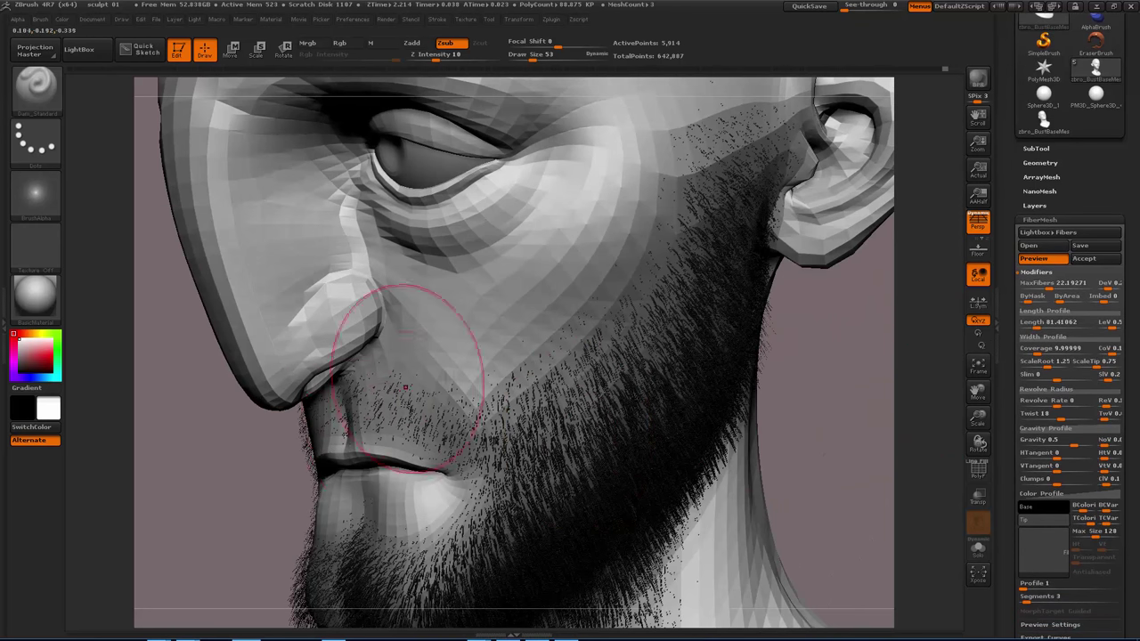
left_click_drag(1009, 359, 1010, 323)
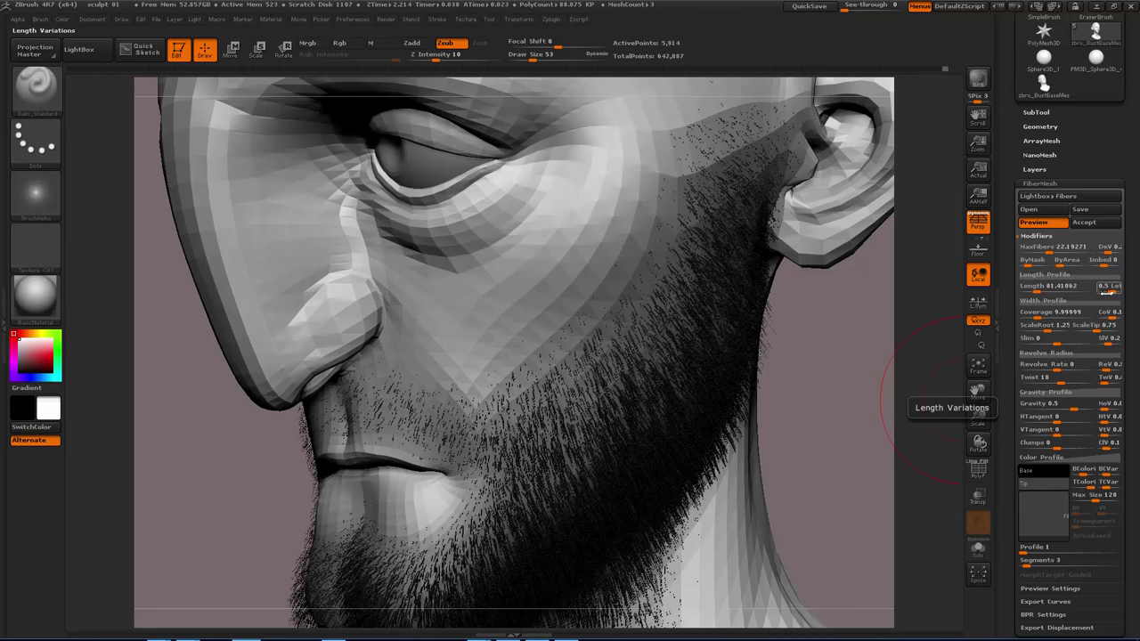
left_click_drag(1111, 289, 1114, 292)
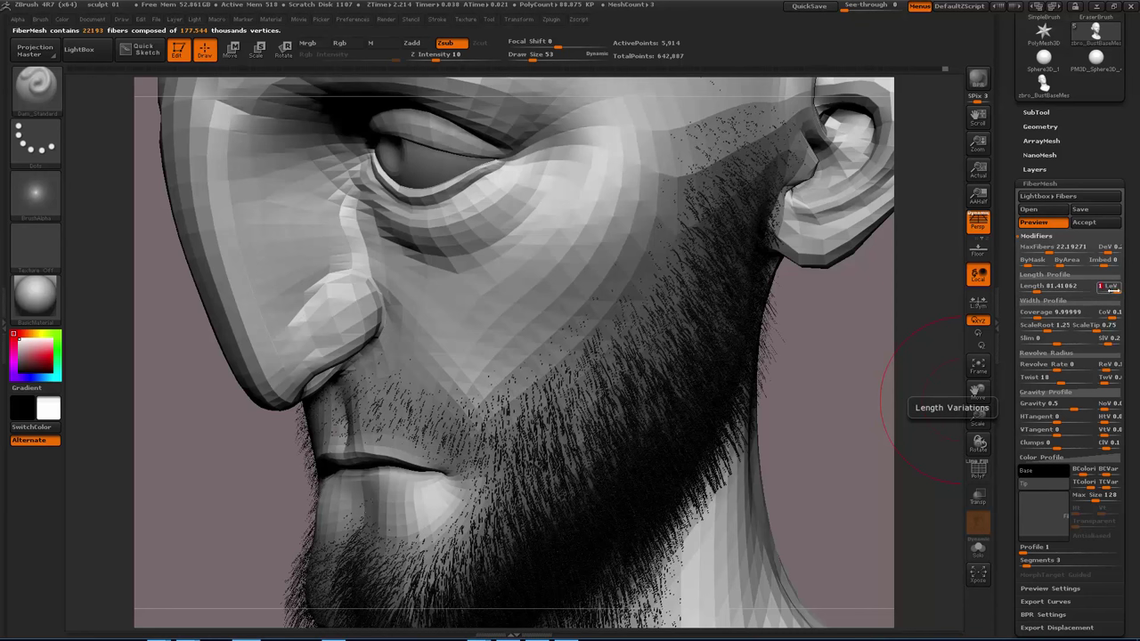
left_click_drag(1113, 288, 1107, 287)
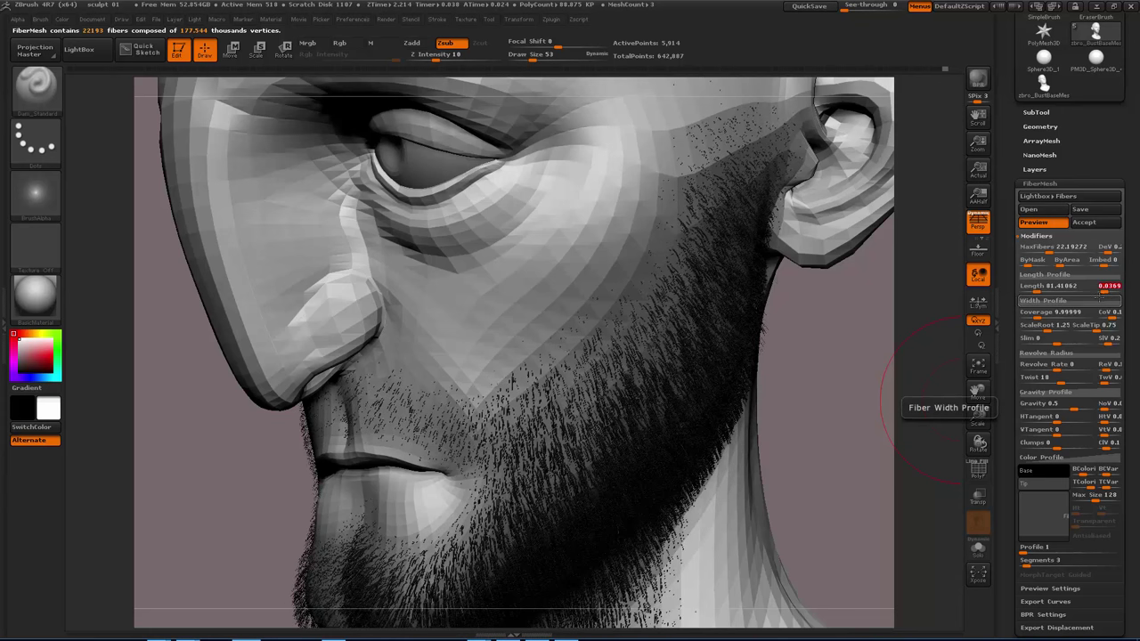
left_click_drag(855, 392, 802, 336)
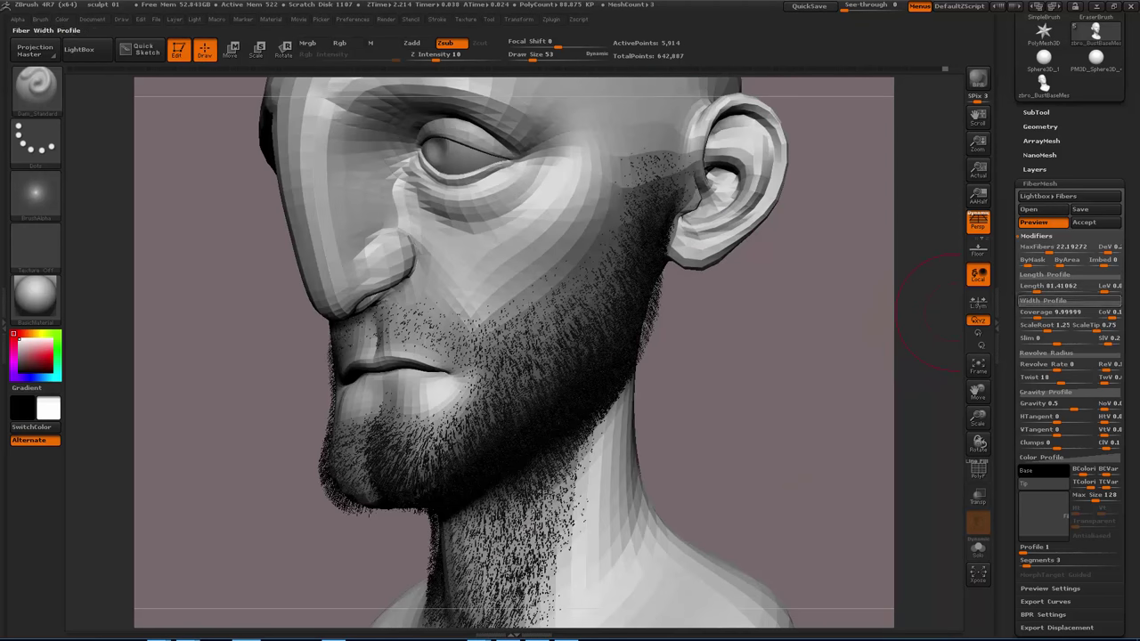
Set the beard fibers' density variation (DeV) to 0.
left_click(1109, 285)
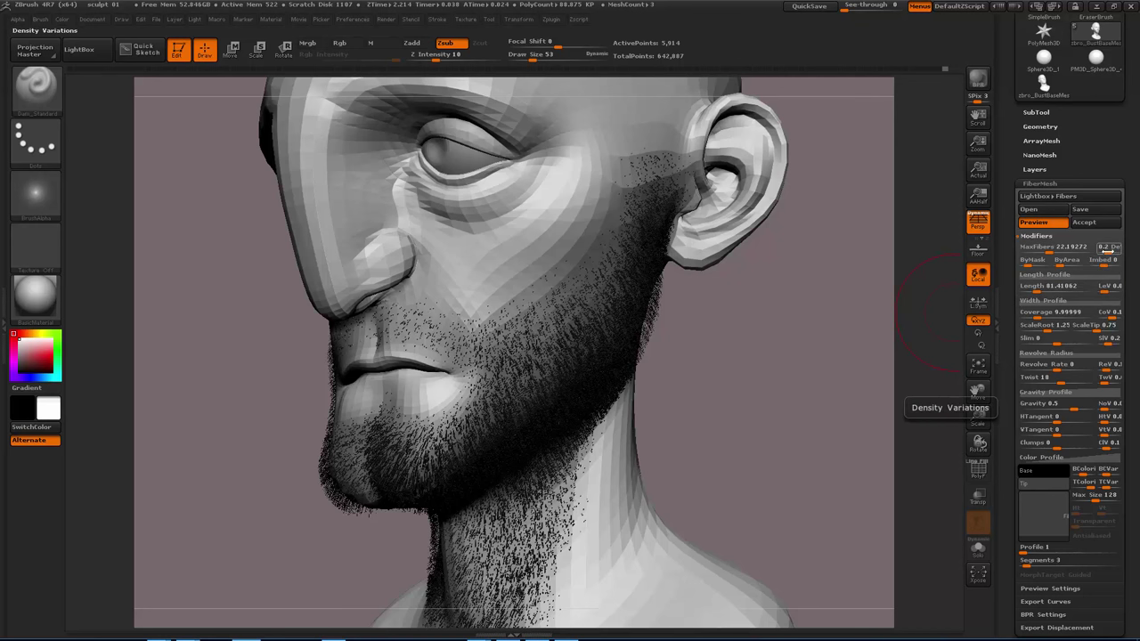
left_click_drag(1105, 252, 1097, 252)
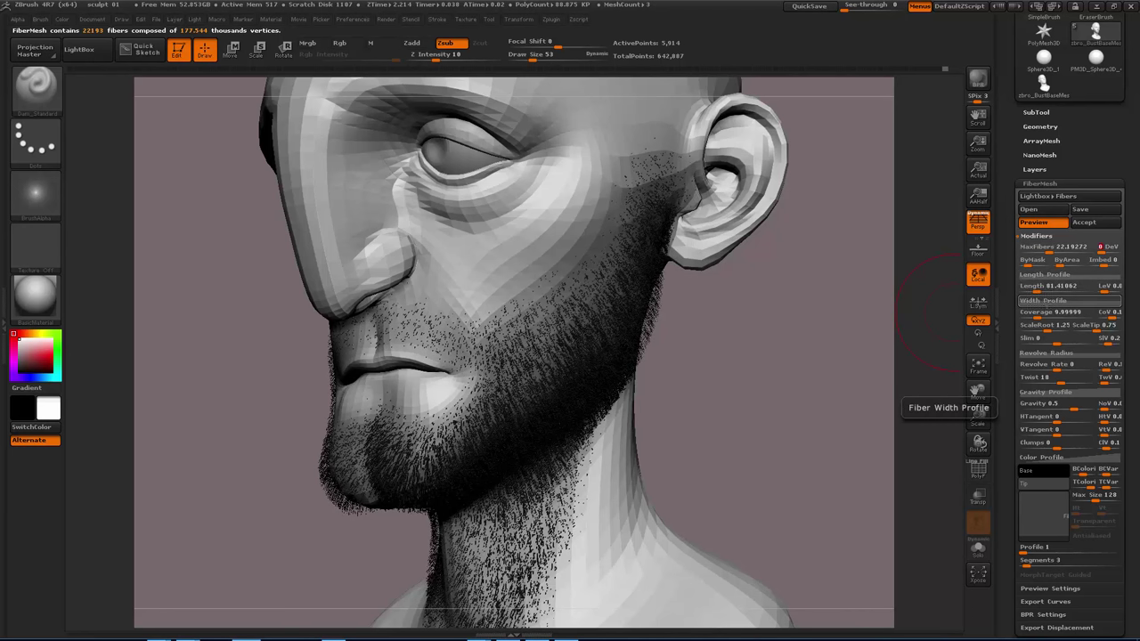
left_click(1038, 311)
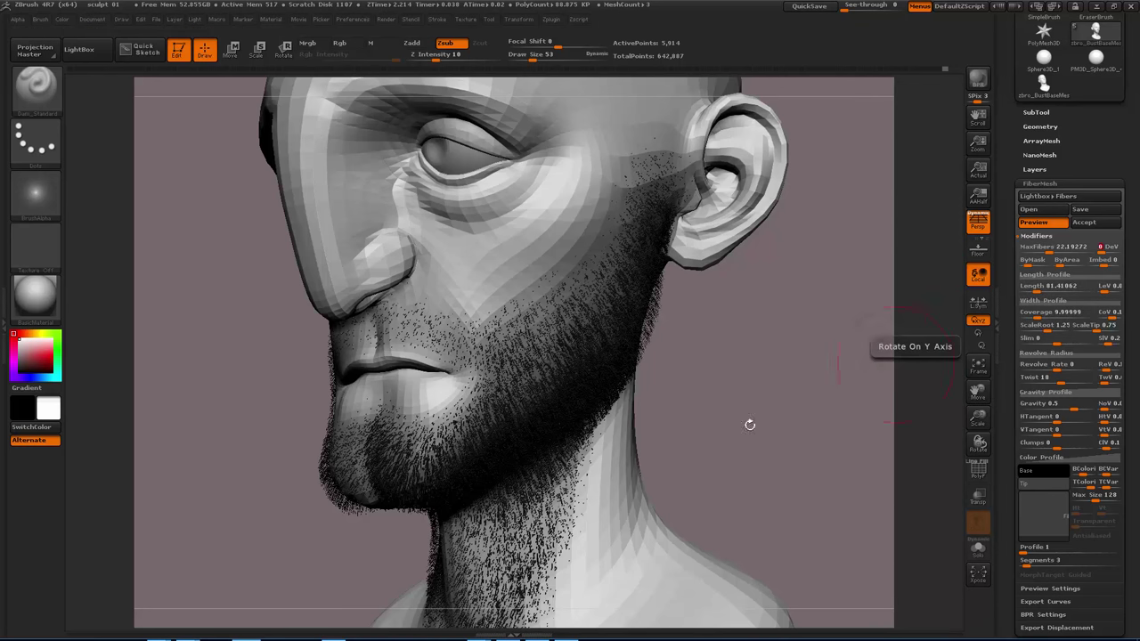
Reduce the brush Draw Size to 6 for a close view of the cheek fibers.
right_click_drag(603, 365, 531, 362, "ctrl")
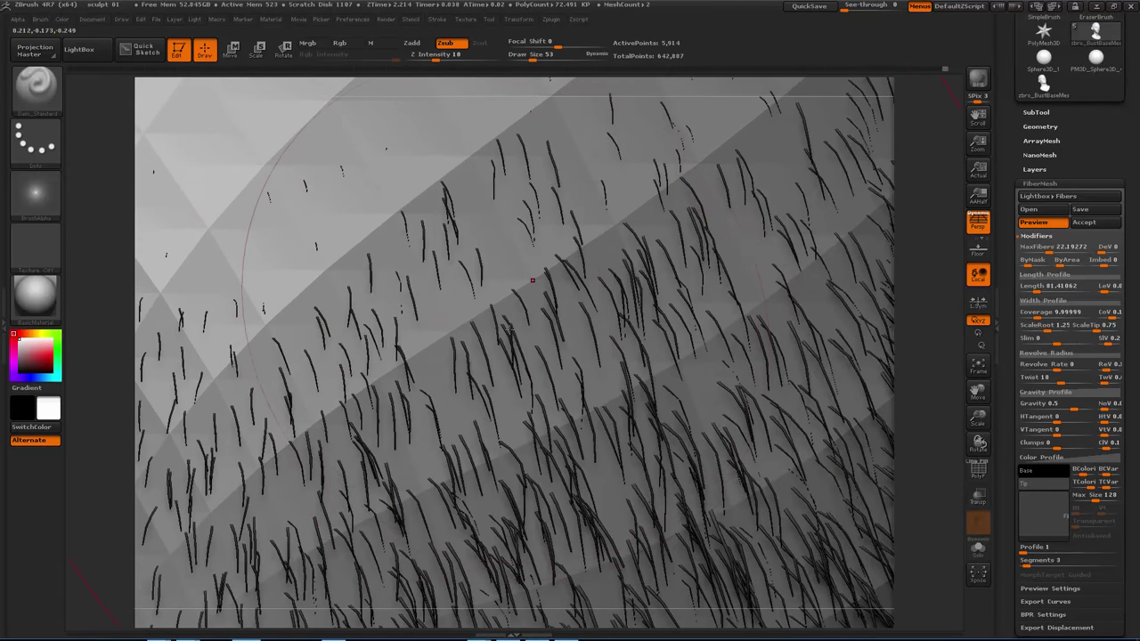
key("s")
left_click_drag(496, 338, 479, 337)
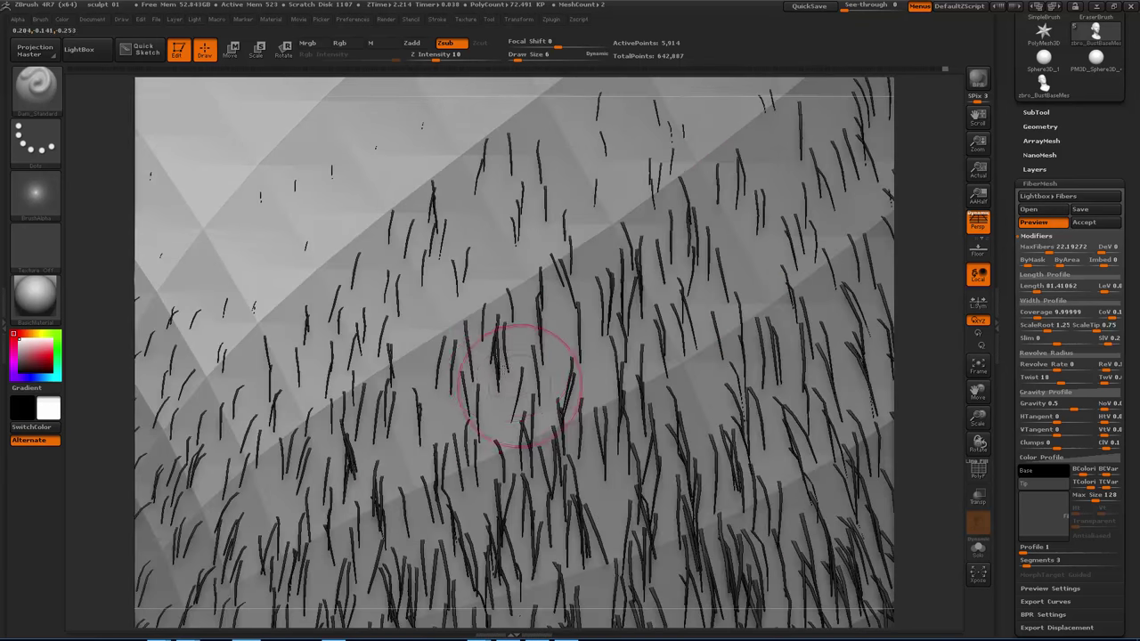
key("space")
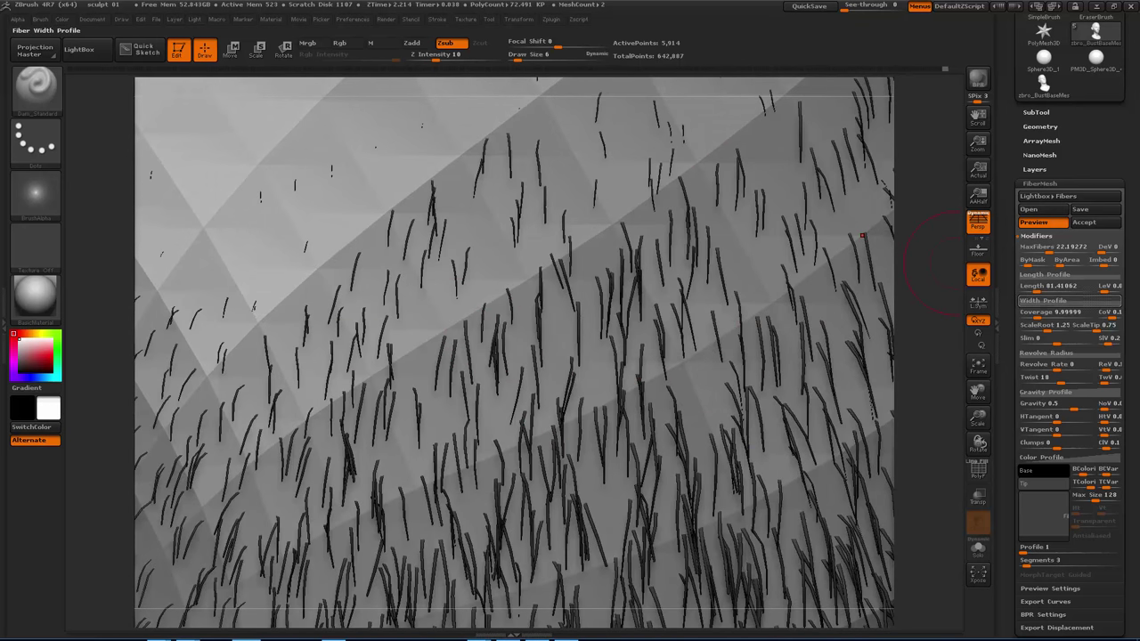
left_click(1042, 312)
Examine the individual beard fibers close up on the cheek and moustache, and the whole beard from the front and side.
right_click_drag(548, 375, 565, 393)
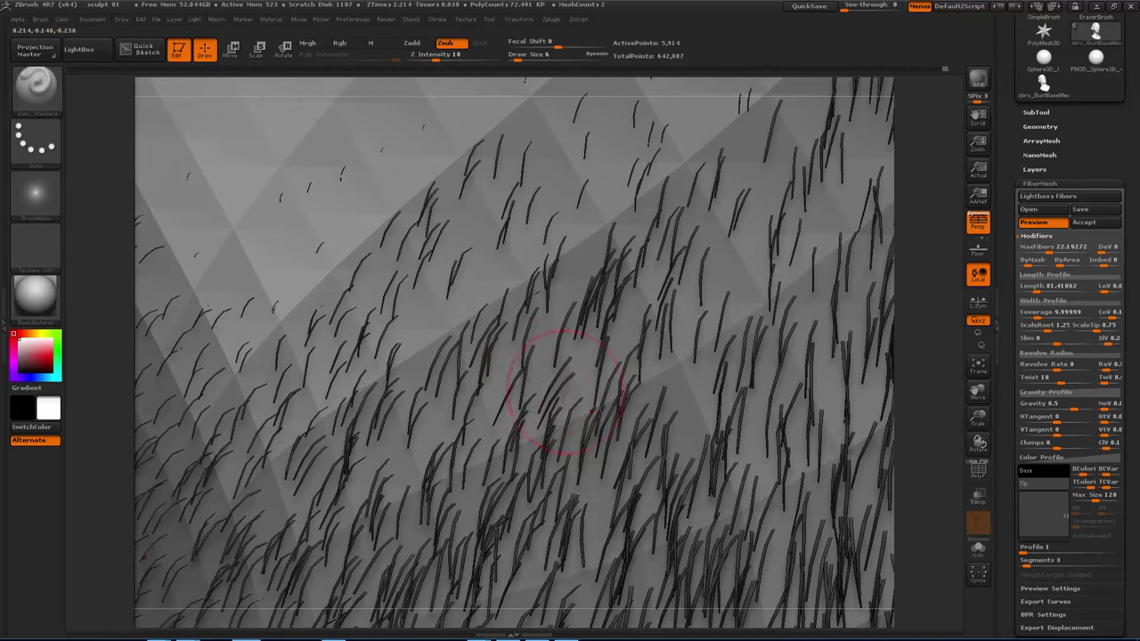
right_click_drag(623, 414, 550, 333)
right_click_drag(590, 420, 611, 433, "ctrl")
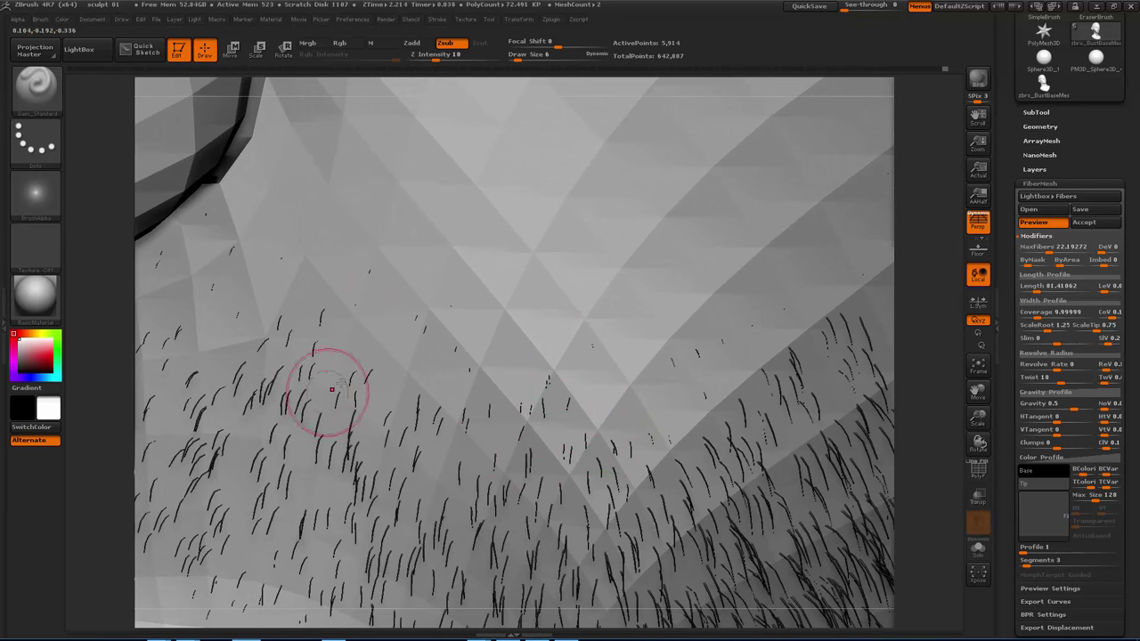
right_click_drag(762, 490, 602, 433)
mouse_move(603, 375)
right_mouse_down()
mouse_move(570, 388)
mouse_move(612, 357)
right_mouse_up()
right_click_drag(577, 338, 634, 331)
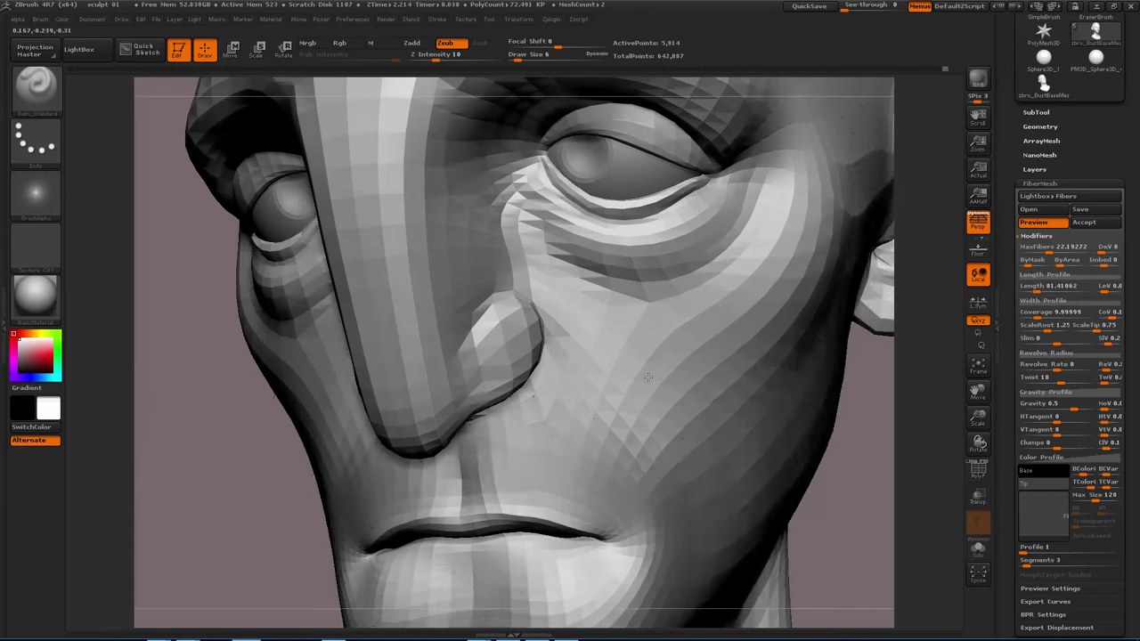
right_click_drag(536, 343, 595, 402)
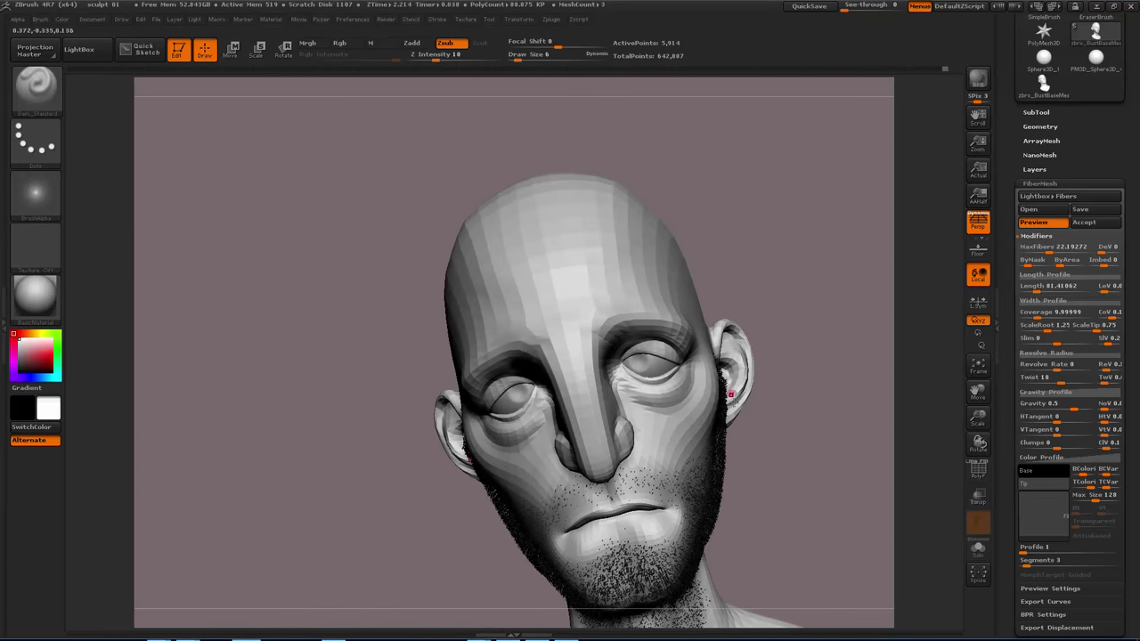
left_click_drag(702, 416, 673, 428)
right_click_drag(675, 428, 723, 341)
left_click_drag(722, 338, 717, 348)
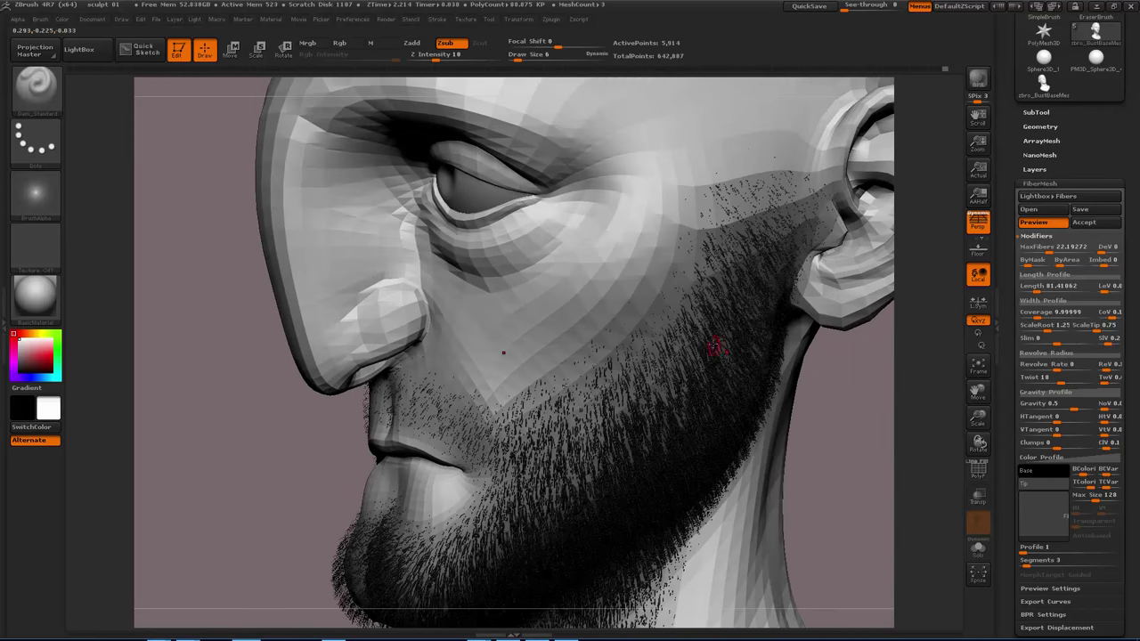
right_click_drag(657, 448, 536, 358)
left_click_drag(536, 358, 503, 361)
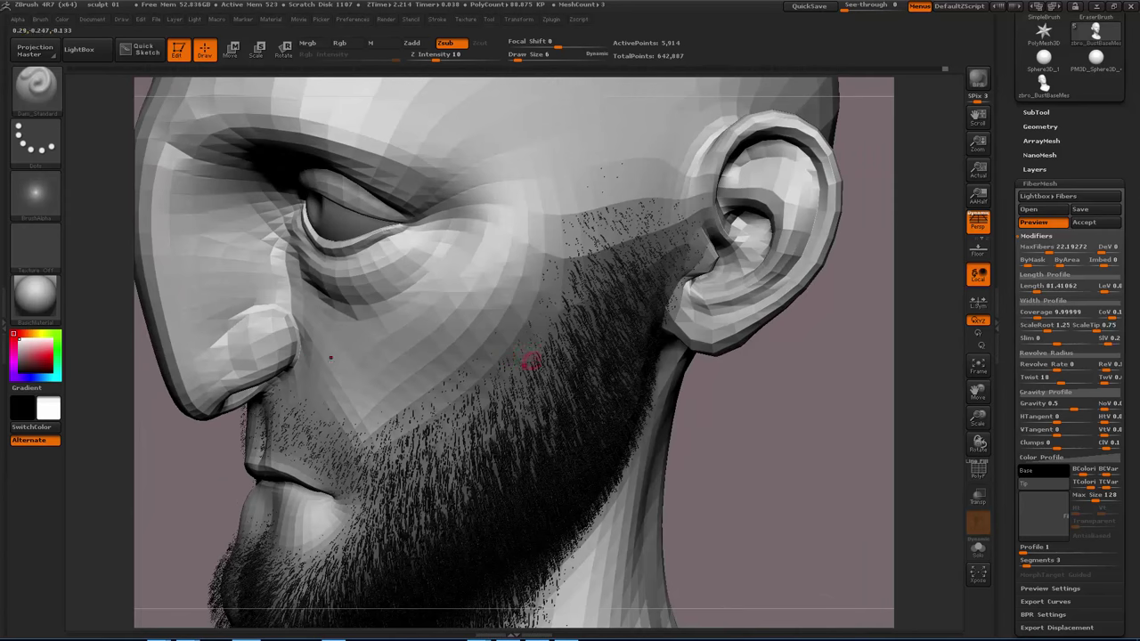
right_click_drag(531, 360, 642, 477)
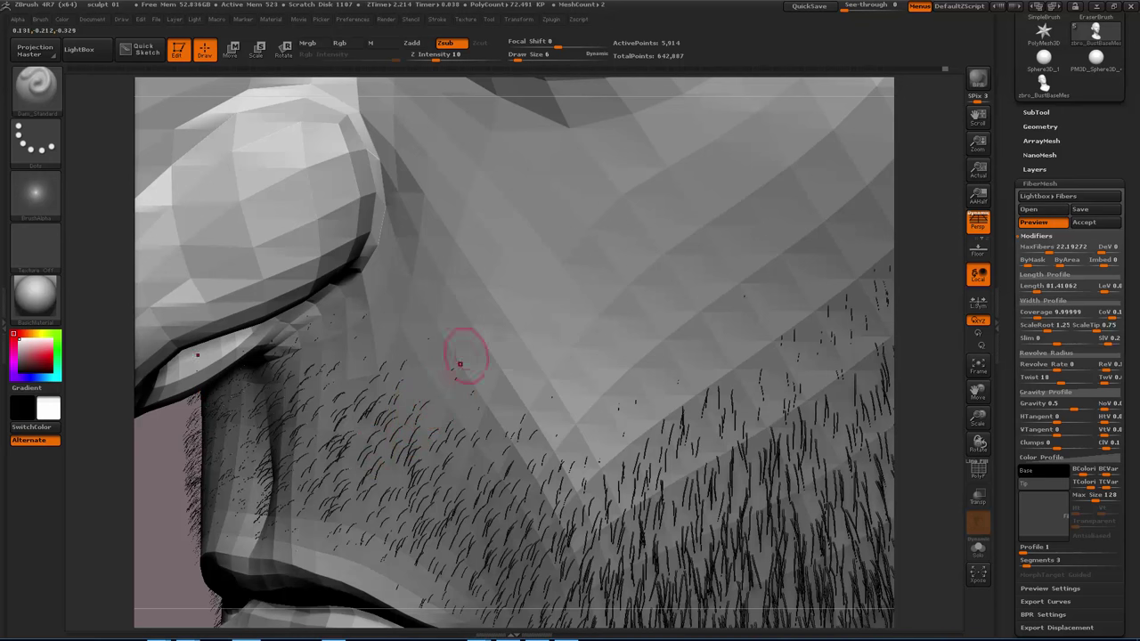
mouse_move(668, 480)
right_mouse_down("ctrl")
mouse_move(660, 452)
mouse_move(663, 469)
mouse_move(496, 415)
right_mouse_up("ctrl")
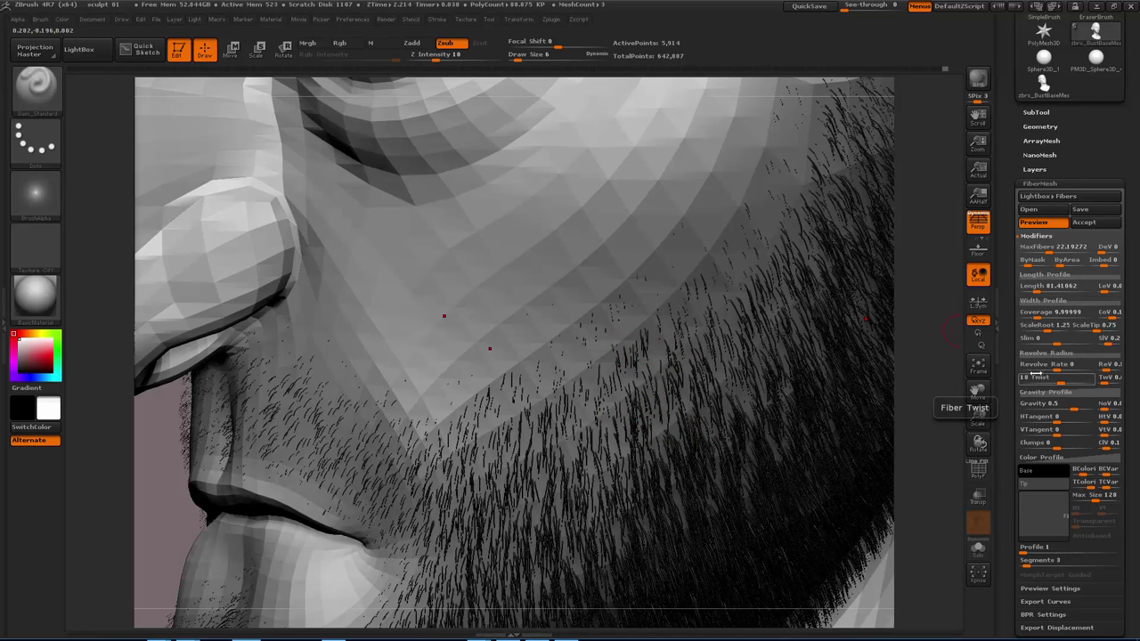
right_click_drag(624, 356, 635, 476, "ctrl")
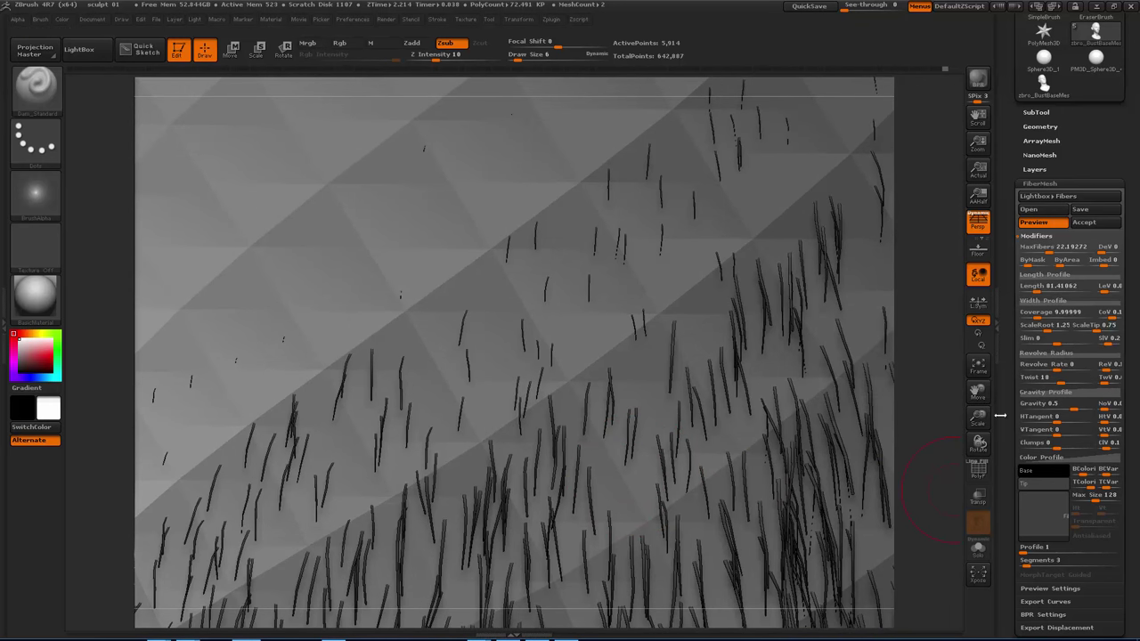
Set the beard fibers' Segments to 8 and check their curvature on the cheek, moustache and jaw.
right_click_drag(681, 363, 718, 388)
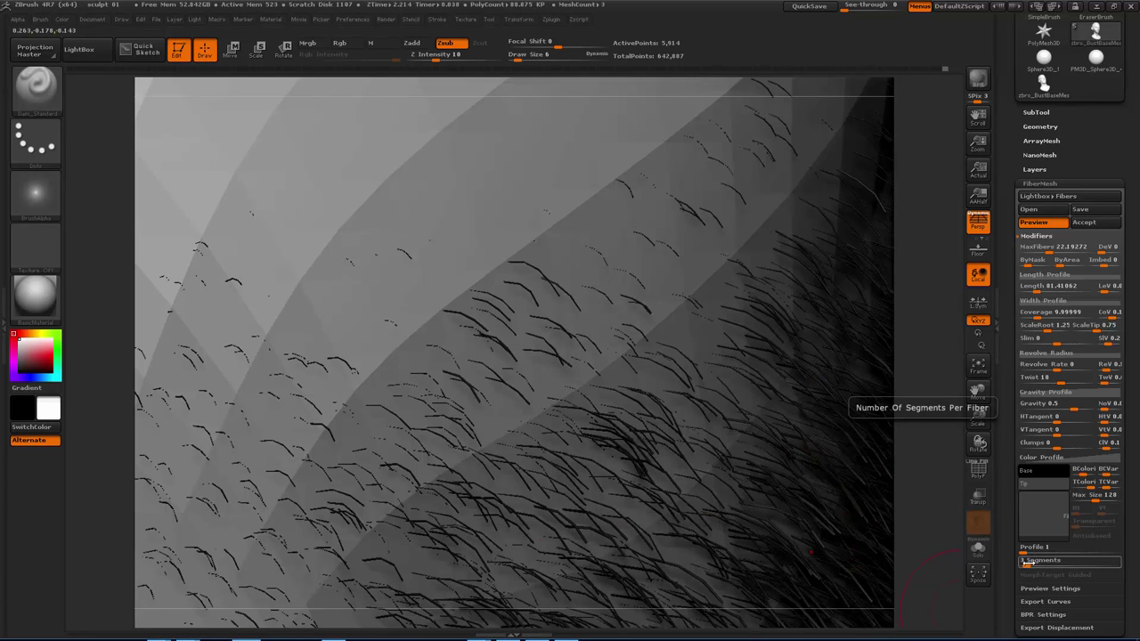
left_click_drag(1024, 562, 1032, 564)
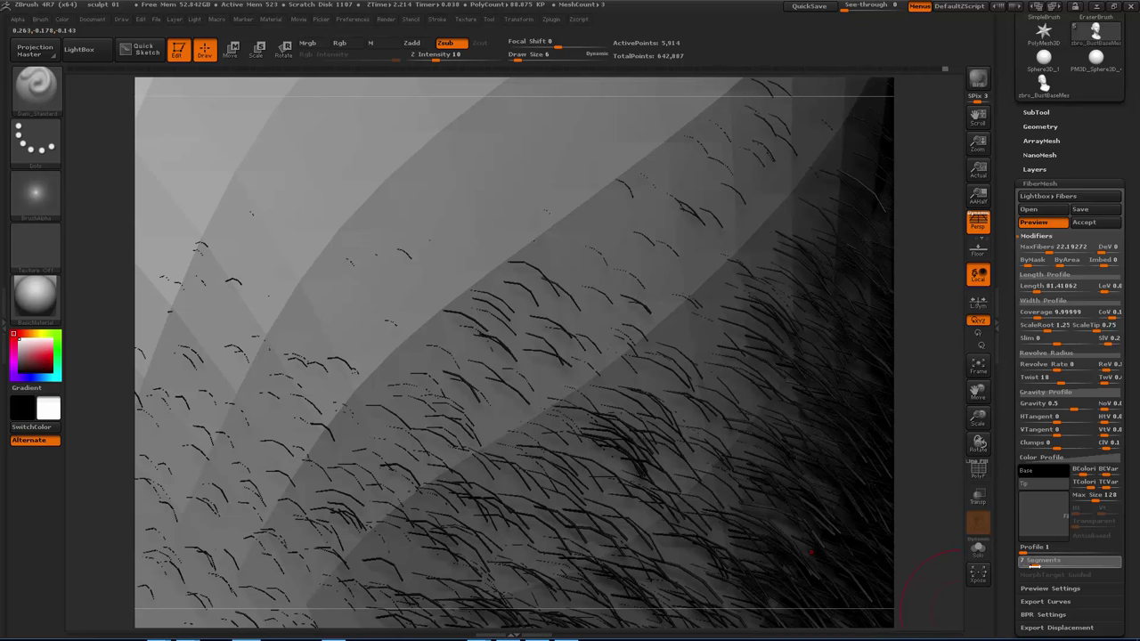
left_click_drag(1035, 568, 1034, 568)
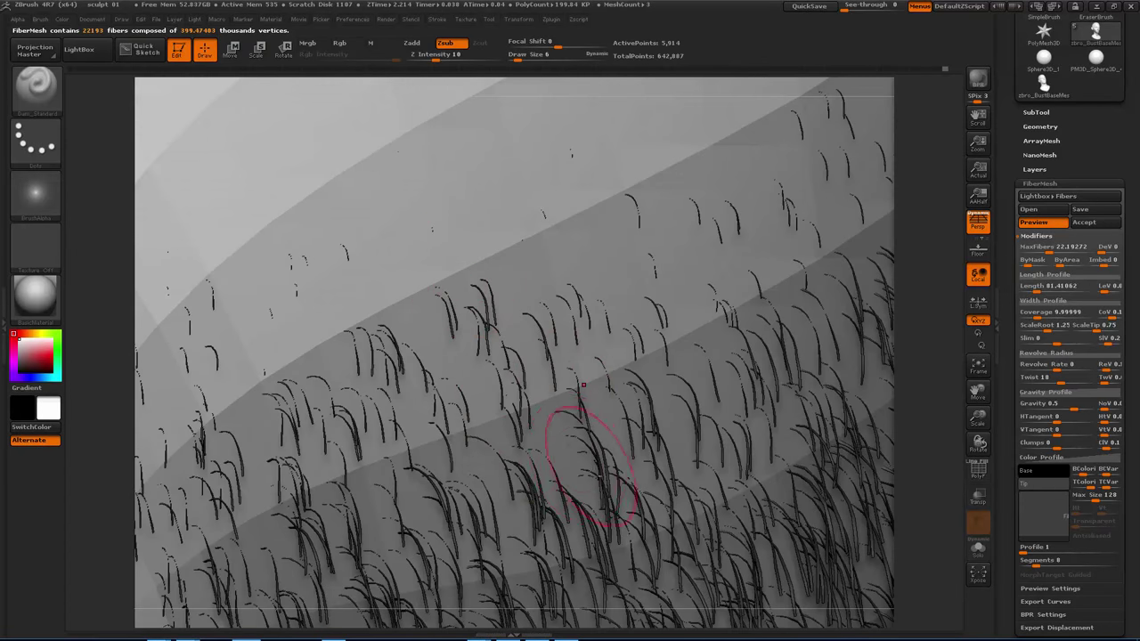
right_click_drag(593, 468, 547, 408, "ctrl")
right_click_drag(651, 484, 548, 479, "ctrl")
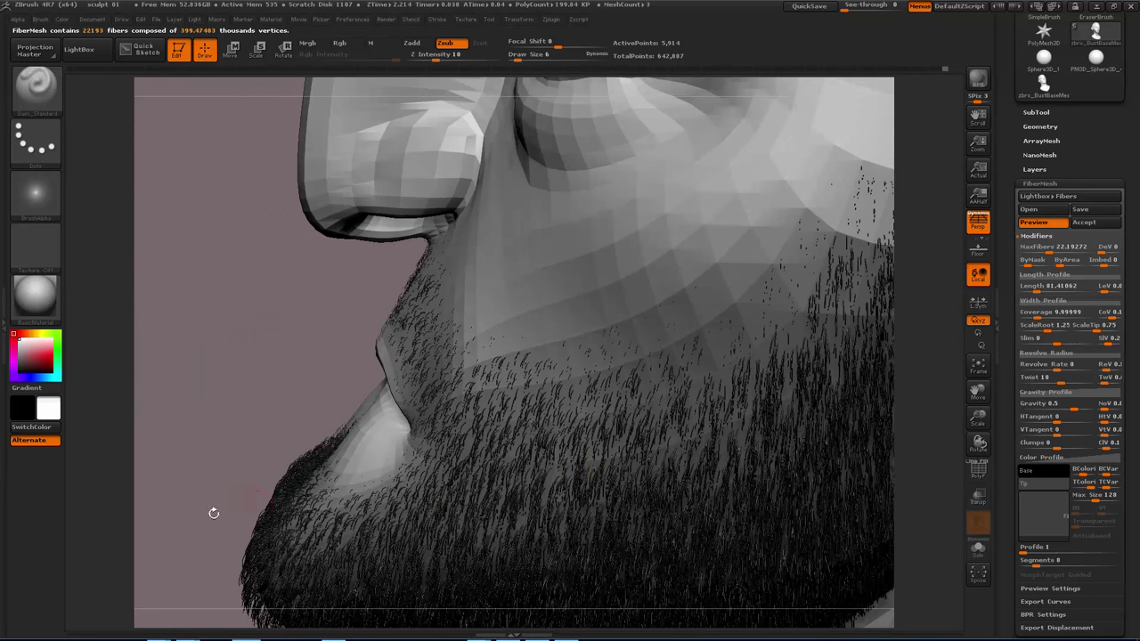
left_click_drag(390, 439, 502, 402)
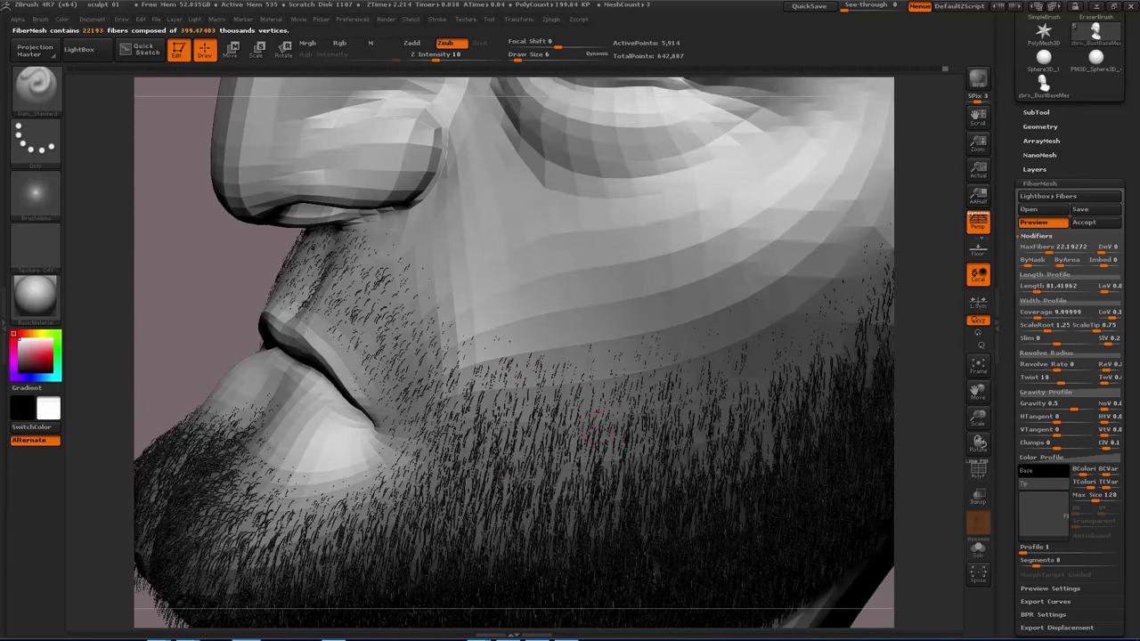
right_click_drag(605, 431, 668, 415)
Raise the fiber Coverage to about 92.12 and inspect the strand thickness close up on the cheek.
right_click_drag(693, 374, 682, 445)
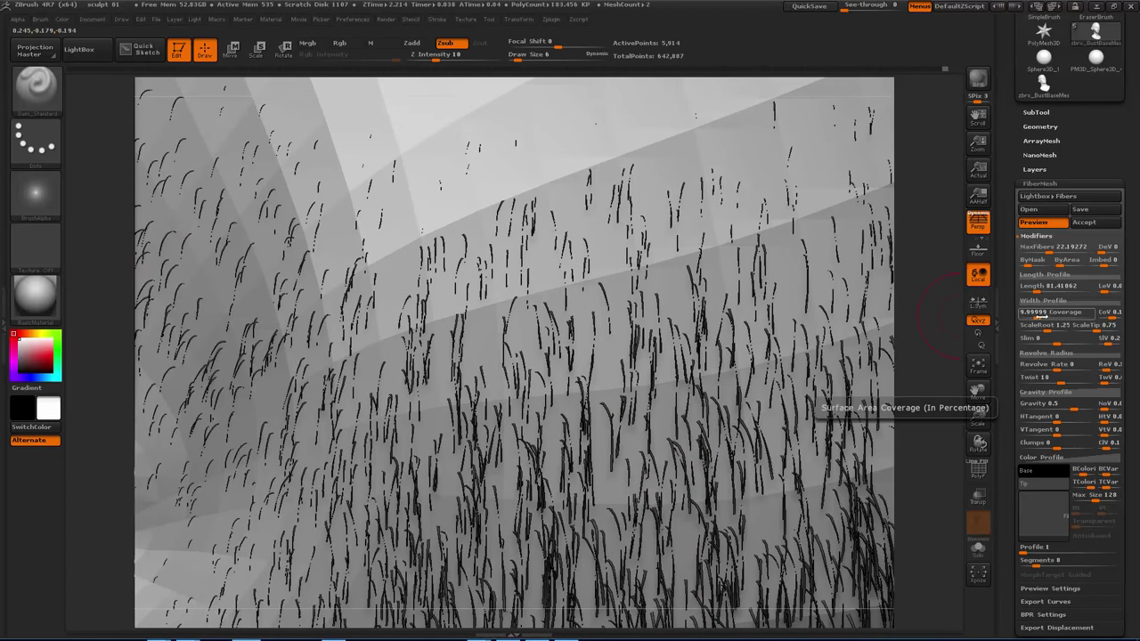
key("Return")
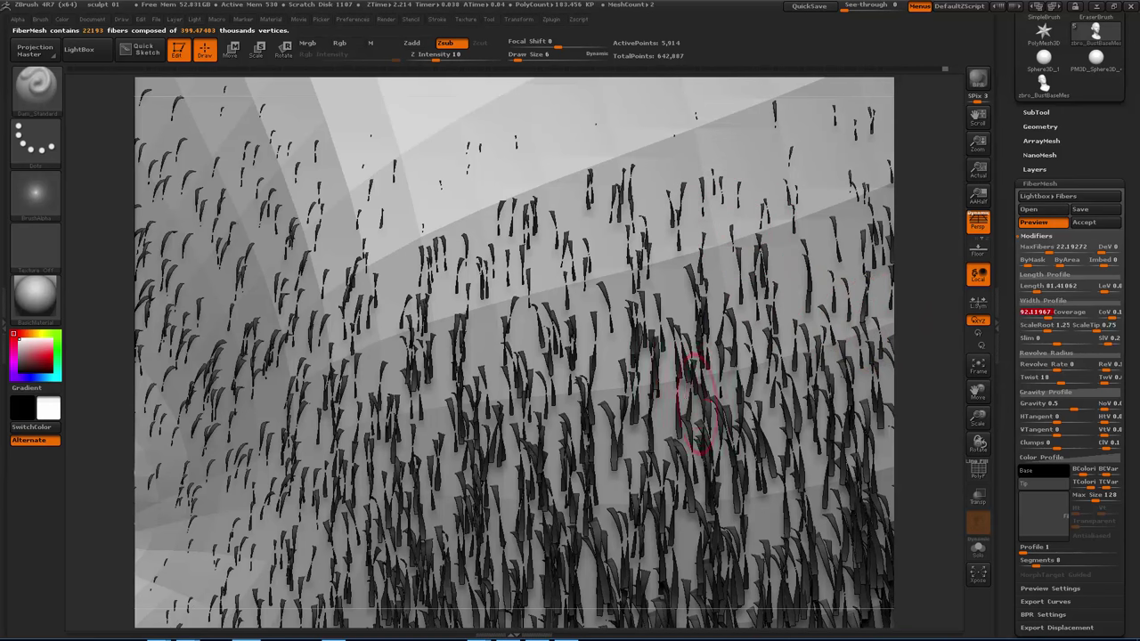
mouse_move(746, 371)
right_mouse_down("ctrl")
mouse_move(666, 379)
mouse_move(738, 394)
mouse_move(677, 330)
mouse_move(725, 417)
right_mouse_up("ctrl")
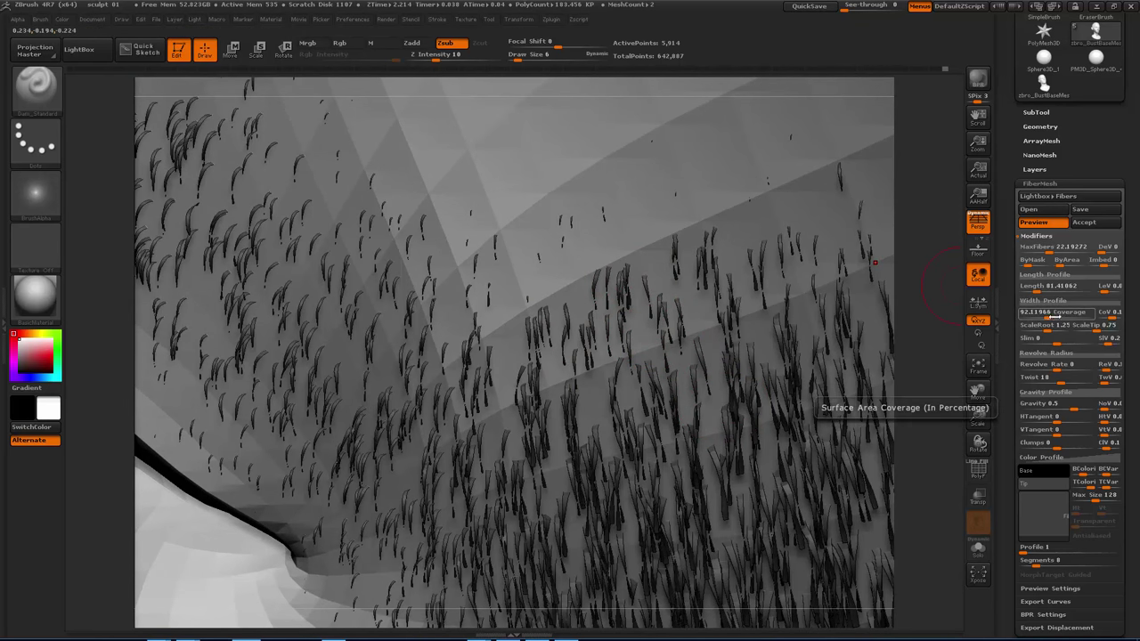
Raise the fiber Coverage to 5000 and inspect the widened fibers around the mouth and jaw.
left_click_drag(1049, 315, 1077, 316)
type("5000")
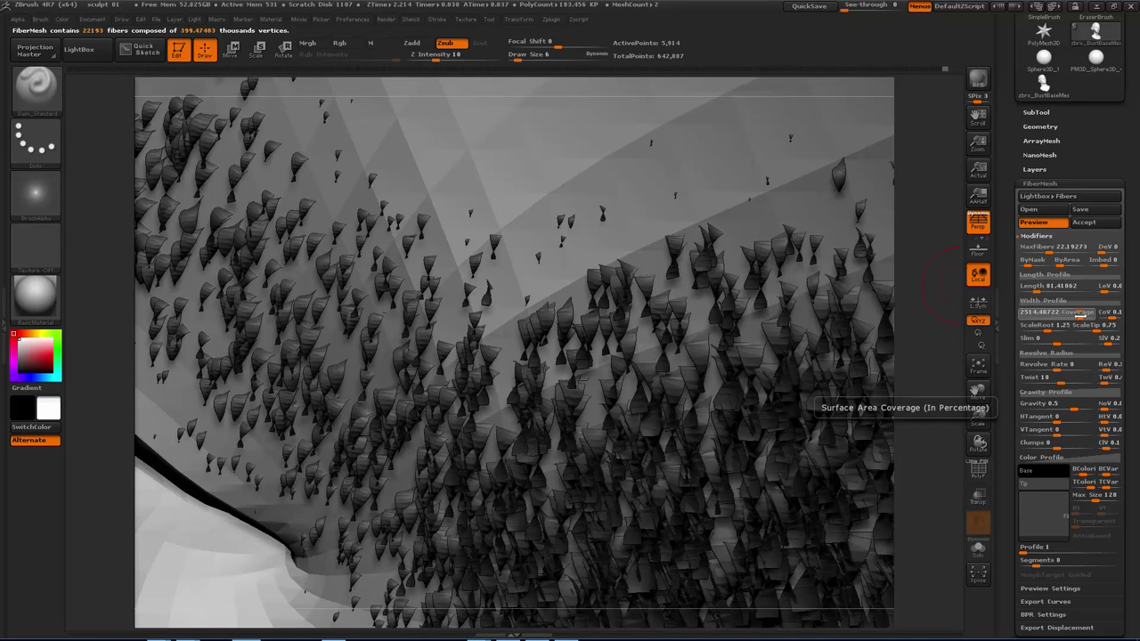
key("Return")
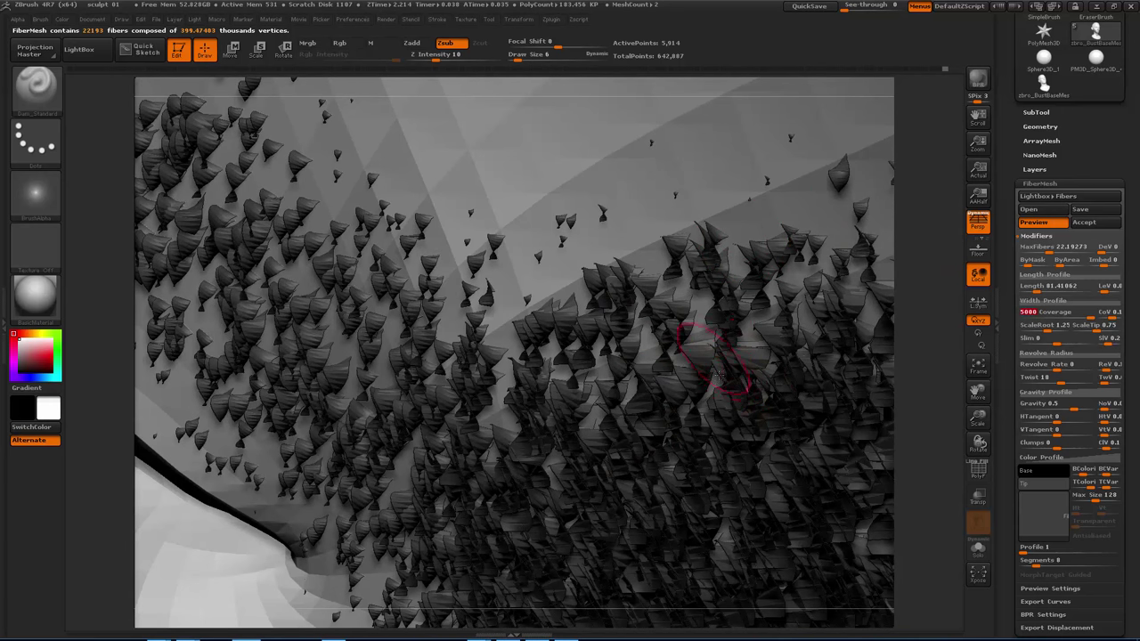
right_click_drag(719, 374, 705, 383, "ctrl")
left_click_drag(943, 344, 959, 339)
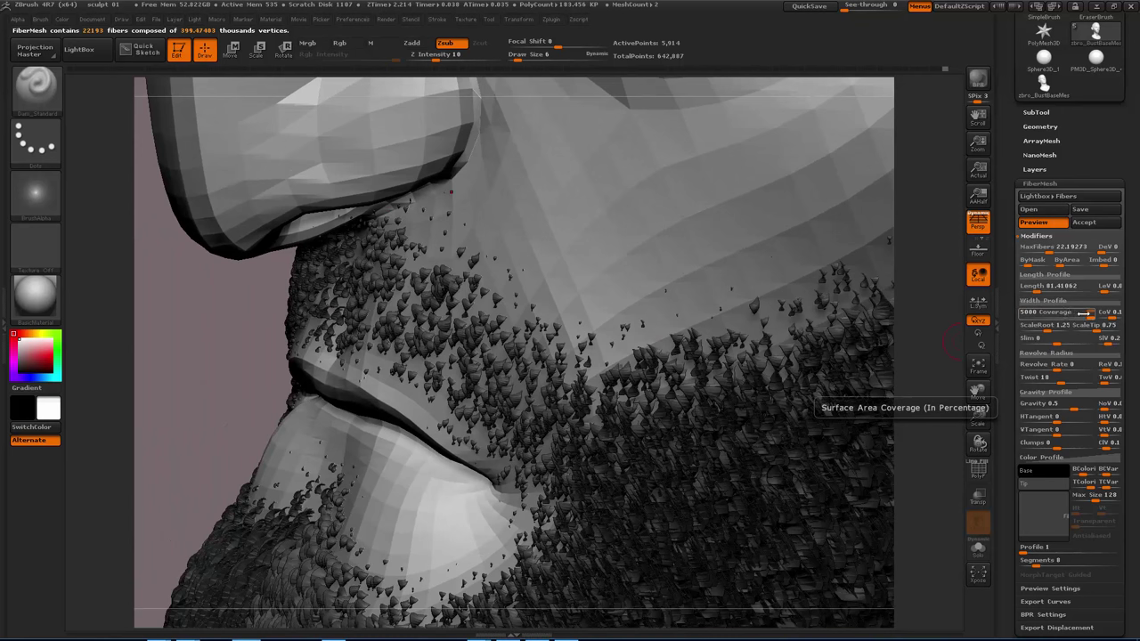
mouse_move(699, 483)
right_mouse_down()
mouse_move(655, 479)
mouse_move(712, 476)
mouse_move(709, 436)
mouse_move(711, 476)
right_mouse_up()
left_click_drag(704, 459, 777, 453)
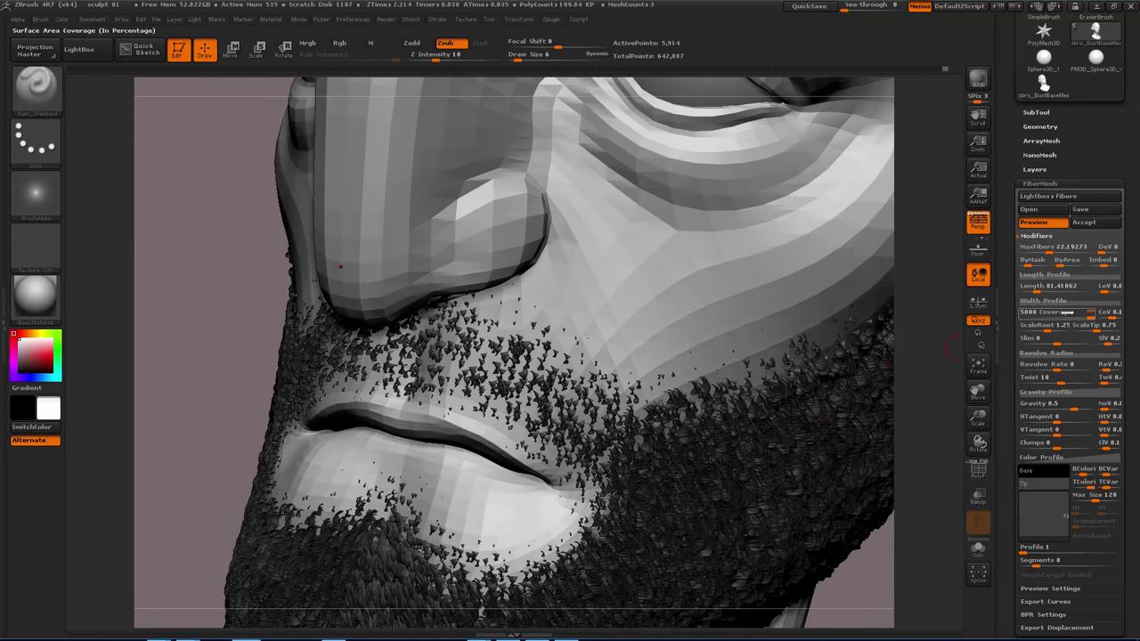
Try a fiber Coverage of 10000, return it to 5000 and look closely at the cheek and moustache.
left_click_drag(1066, 312, 820, 406)
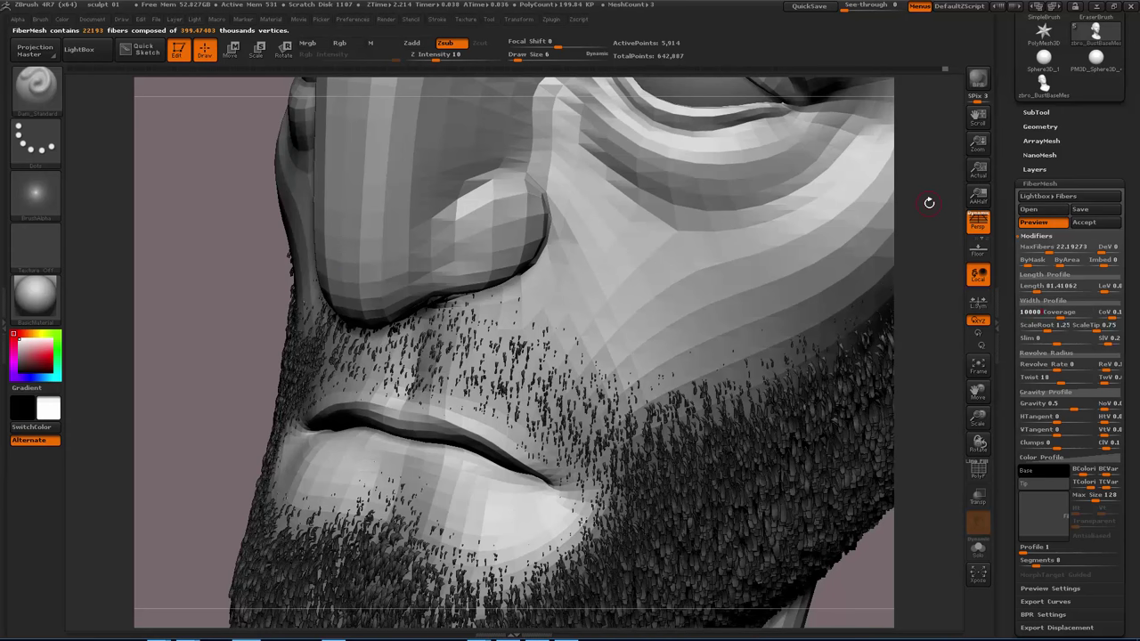
type("5000")
key("Return")
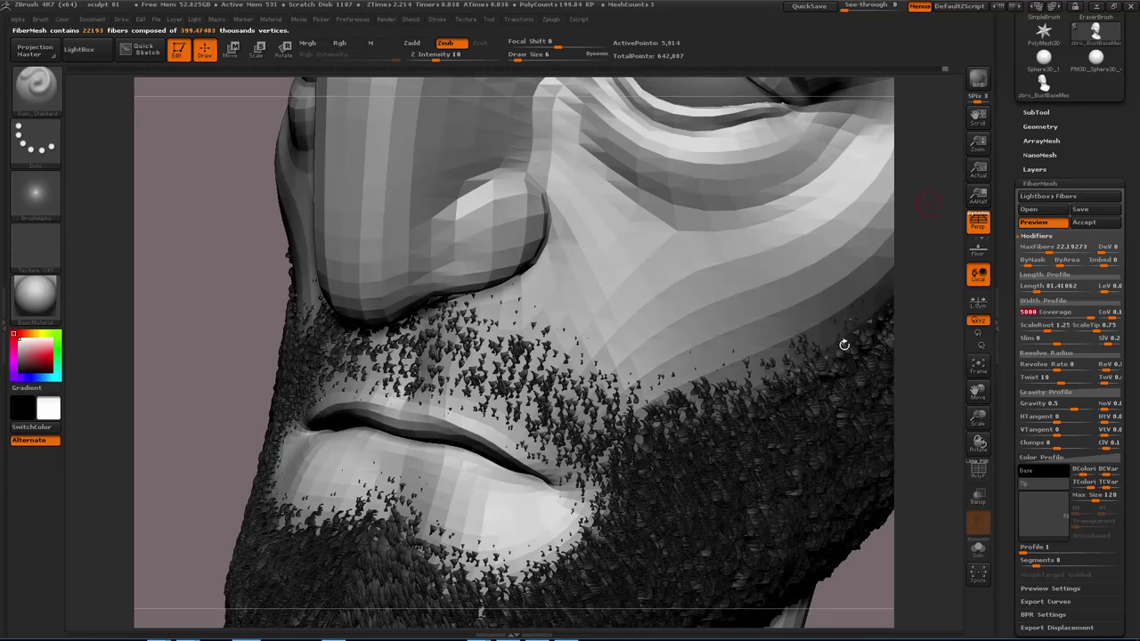
right_click_drag(612, 401, 674, 451, "ctrl")
right_click_drag(841, 504, 711, 479, "alt")
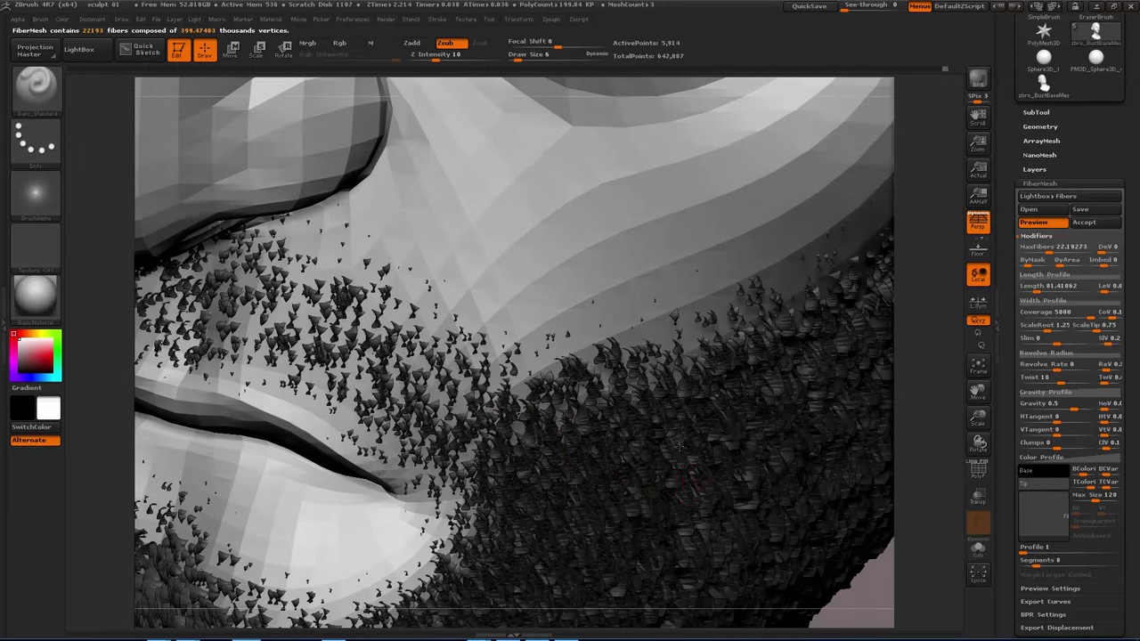
Examine the twisted shape of the wide fibers across the beard and close up around the cheek, moustache and mouth corner.
scroll(658, 416, "down", 3)
left_click_drag(636, 386, 618, 382)
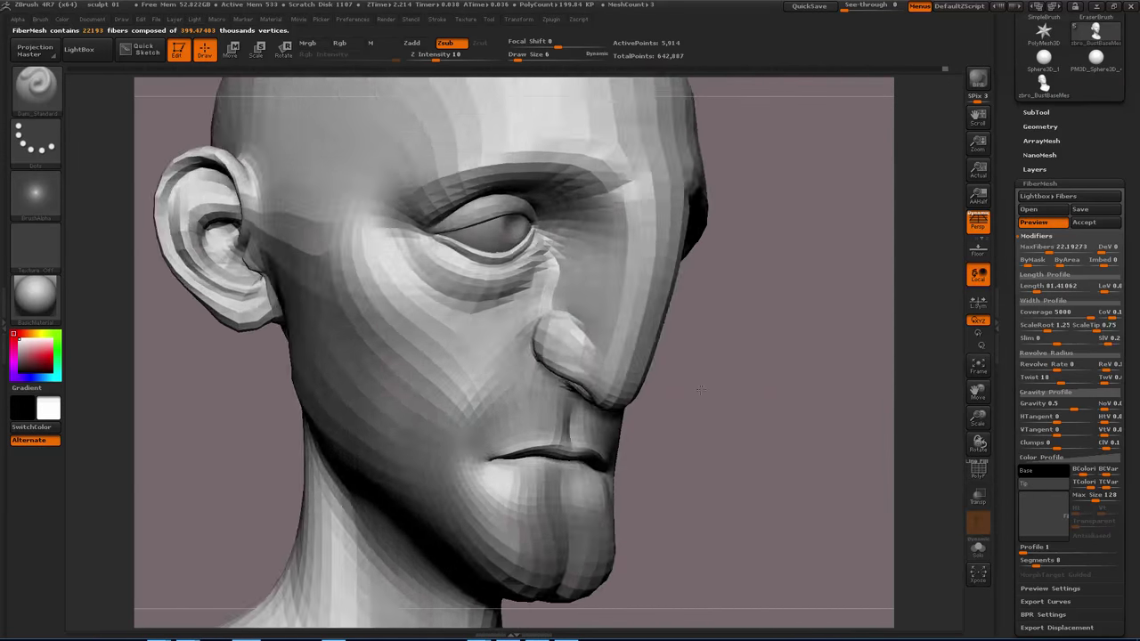
left_click_drag(701, 390, 655, 402)
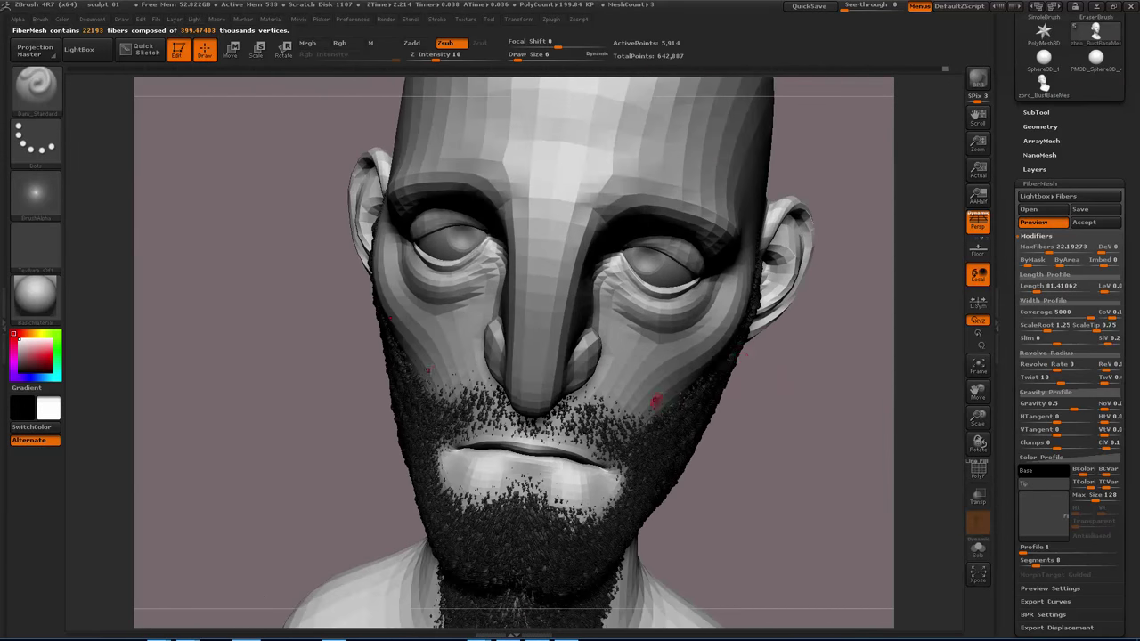
left_click(997, 287)
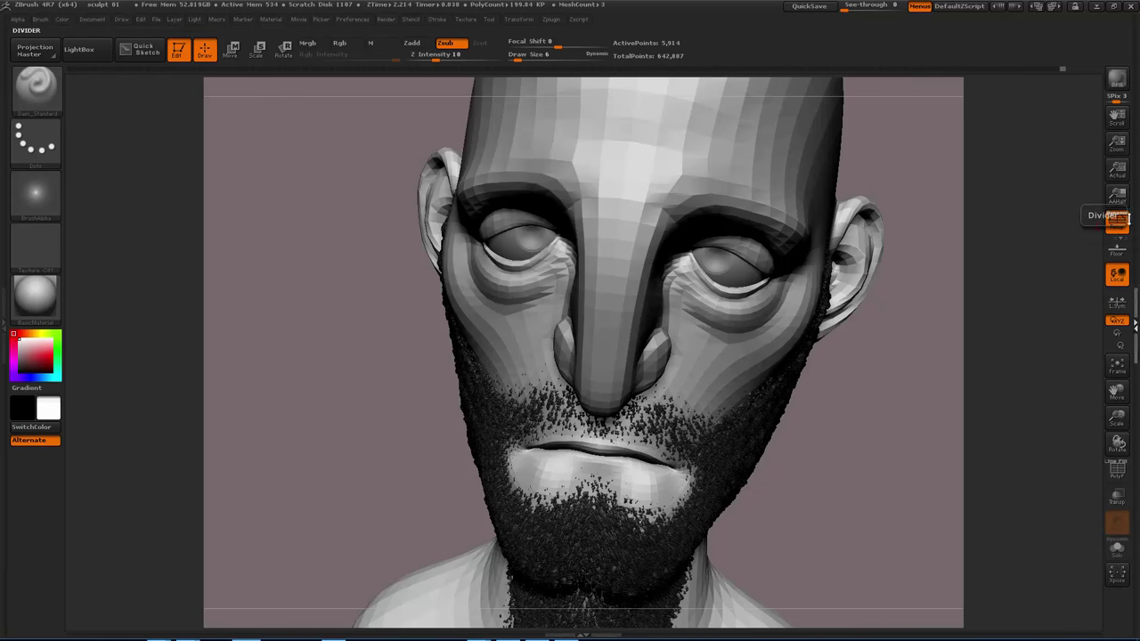
left_click(1136, 307)
left_click_drag(1002, 390, 1001, 357)
right_click_drag(869, 438, 741, 420)
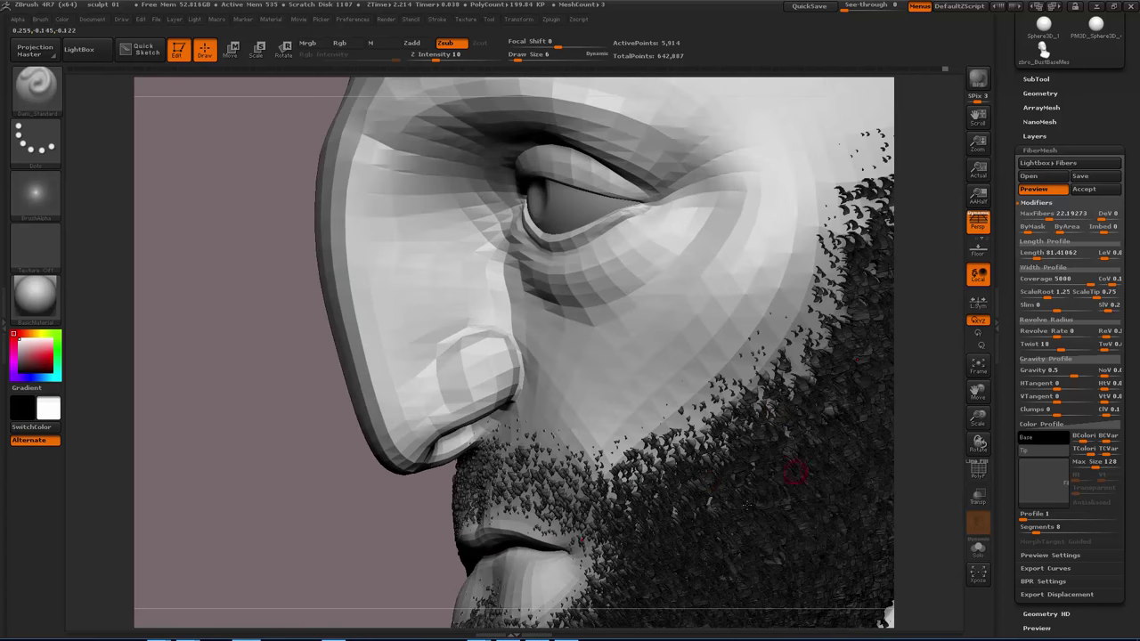
right_click_drag(776, 356, 762, 351)
right_click_drag(591, 415, 590, 367, "alt")
left_click_drag(590, 366, 747, 380)
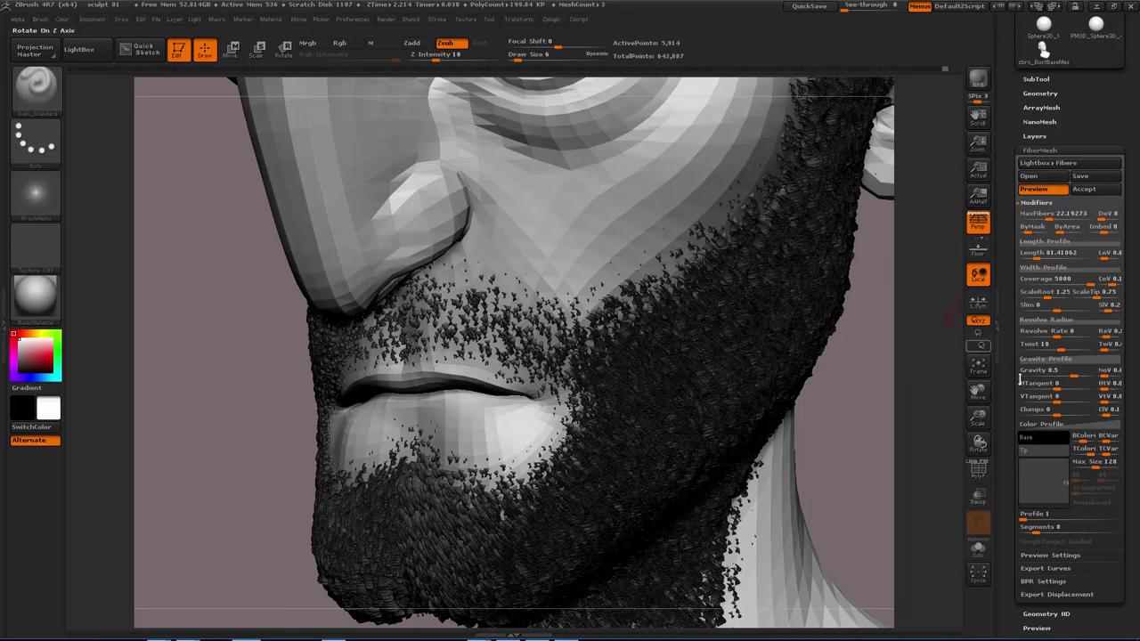
right_click_drag(519, 314, 560, 367, "ctrl")
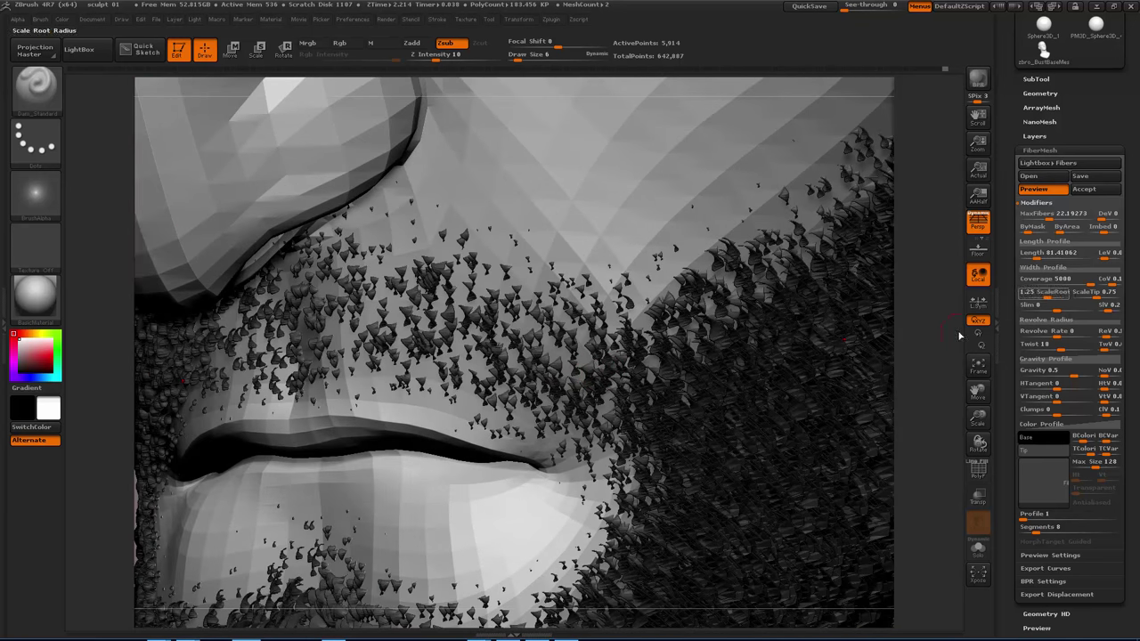
right_click_drag(594, 400, 630, 512, "alt")
right_click_drag(568, 341, 584, 259, "alt")
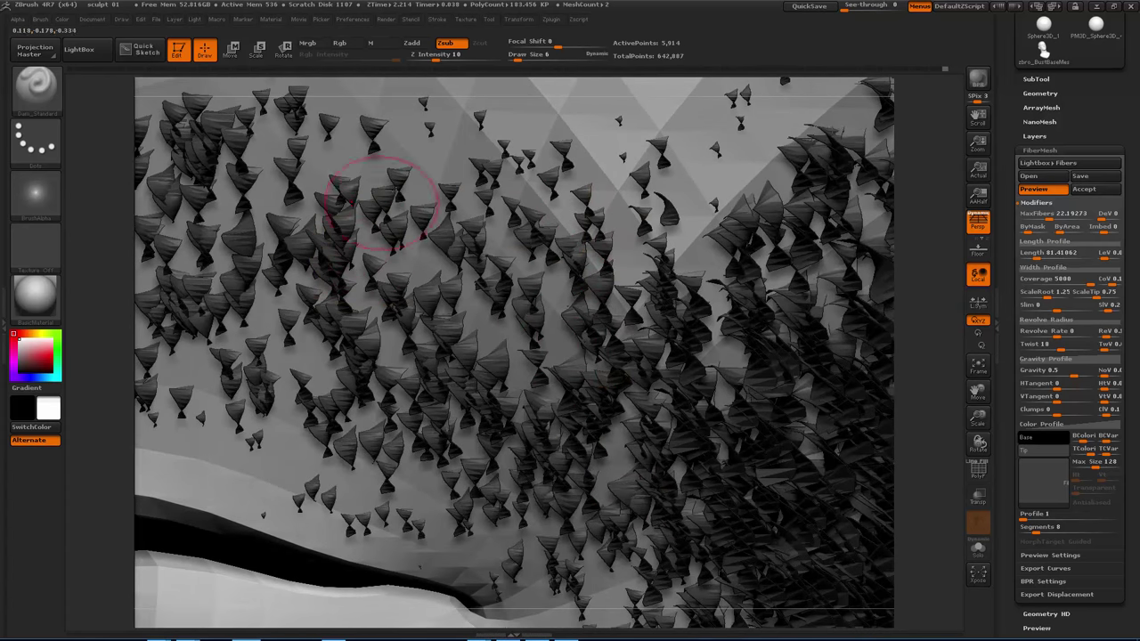
Set the fiber Twist to 0 after trying negative values, and inspect the strands along the jaw and face.
left_click(1046, 358)
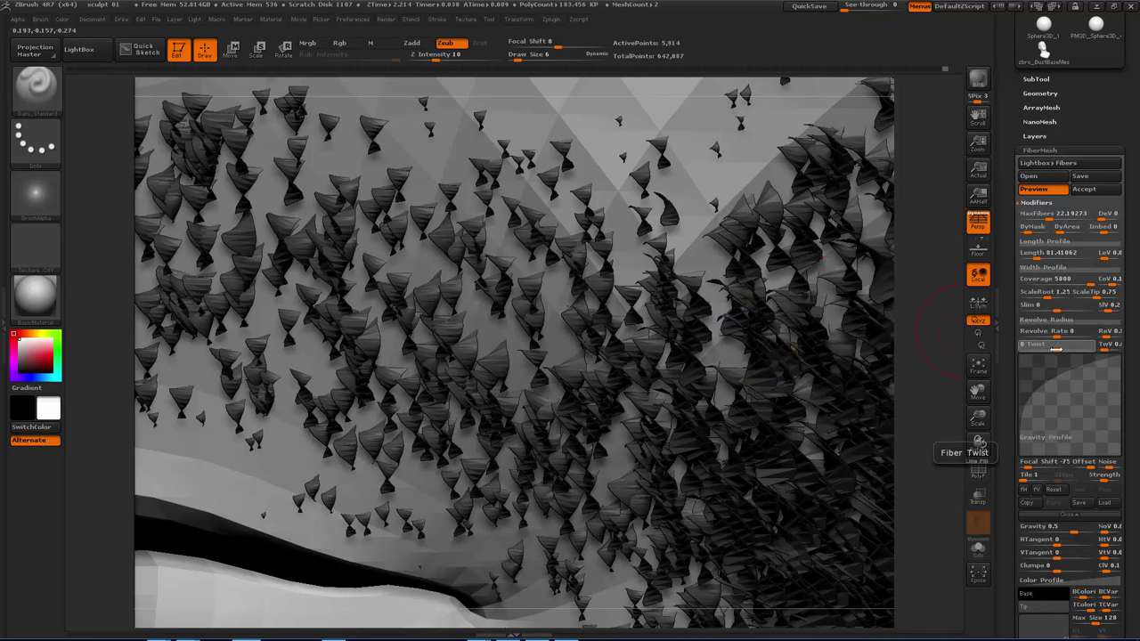
left_click_drag(1060, 347, 1053, 349)
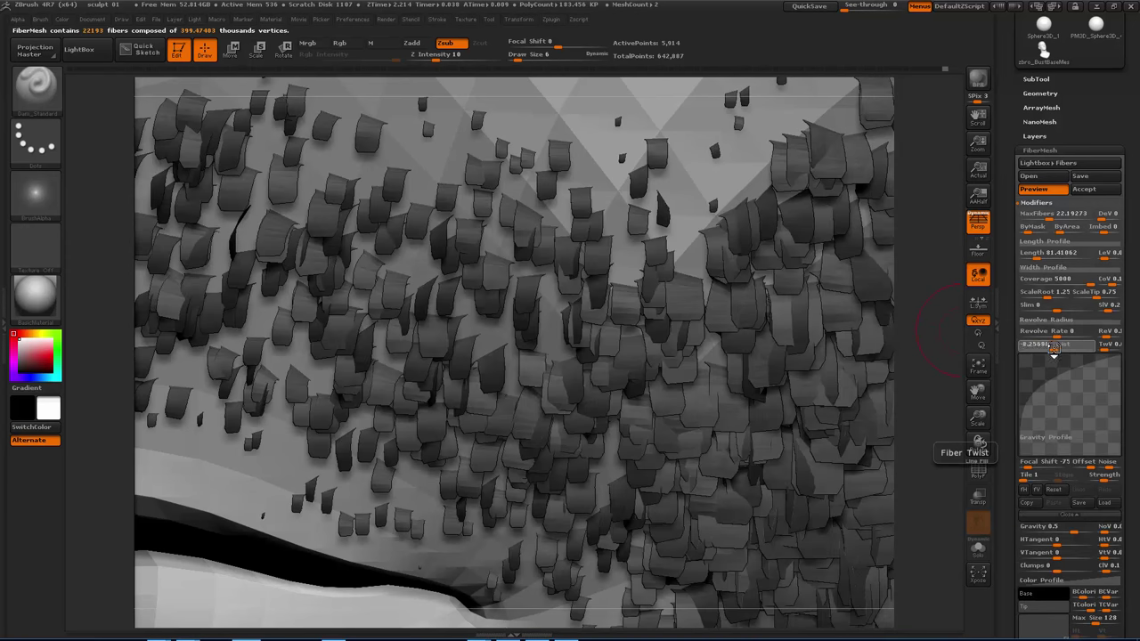
left_click(1052, 348)
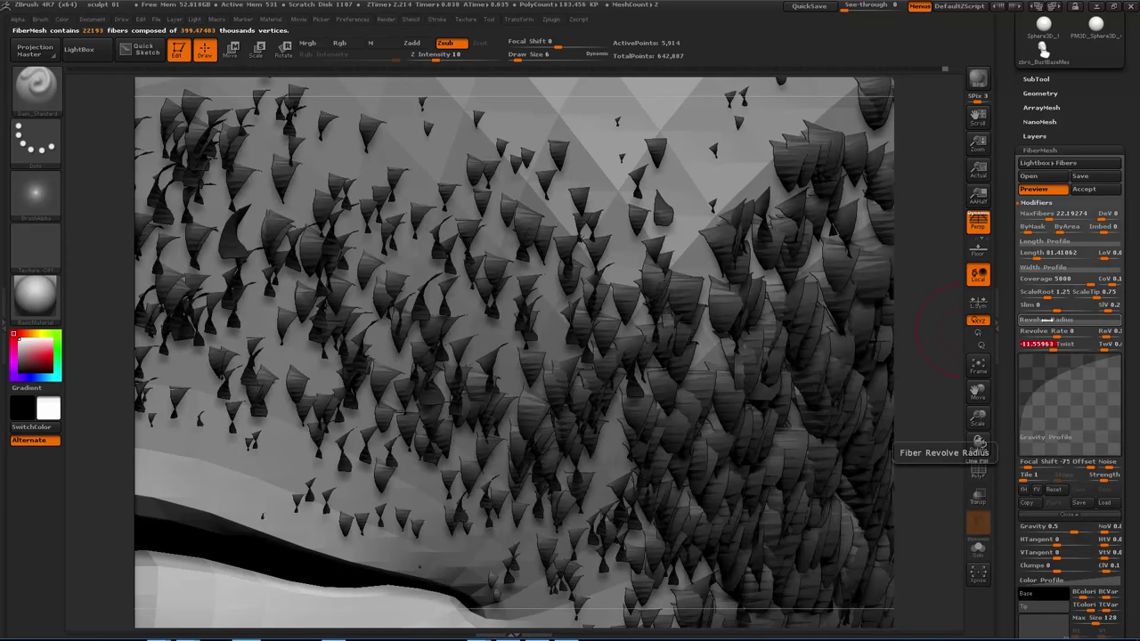
type("0")
key("Return")
mouse_move(630, 483)
right_mouse_down("ctrl")
mouse_move(633, 412)
mouse_move(732, 463)
mouse_move(674, 362)
mouse_move(764, 400)
mouse_move(811, 437)
mouse_move(827, 399)
mouse_move(753, 429)
right_mouse_up("ctrl")
mouse_move(793, 462)
right_mouse_down()
mouse_move(784, 381)
mouse_move(636, 347)
right_mouse_up()
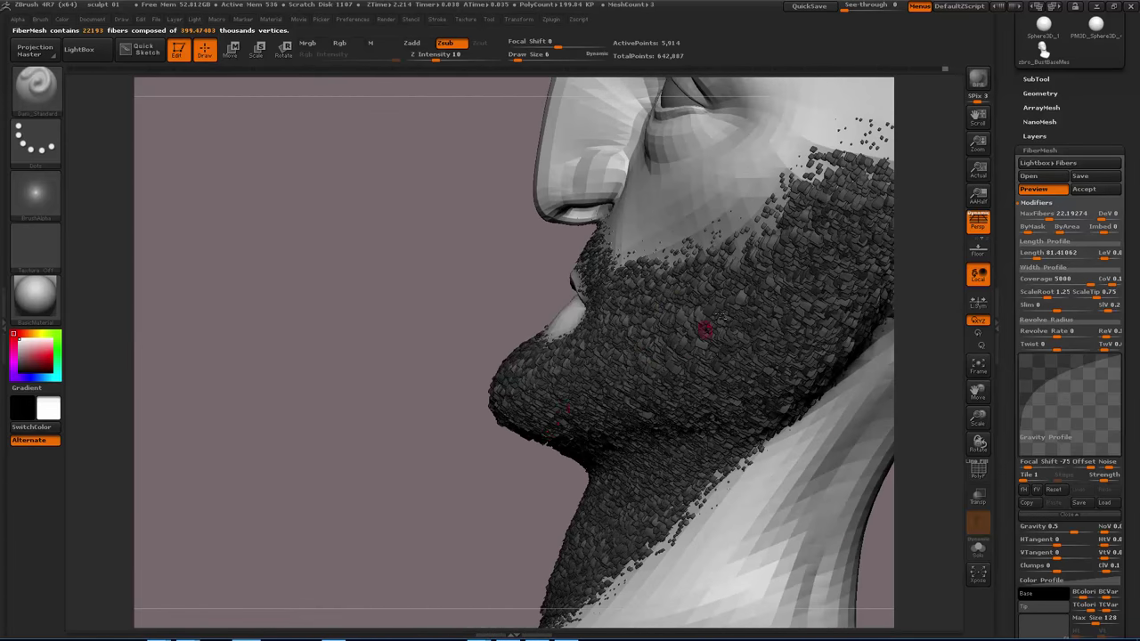
mouse_move(704, 331)
right_mouse_down()
mouse_move(542, 401)
mouse_move(615, 394)
mouse_move(552, 412)
mouse_move(822, 466)
right_mouse_up()
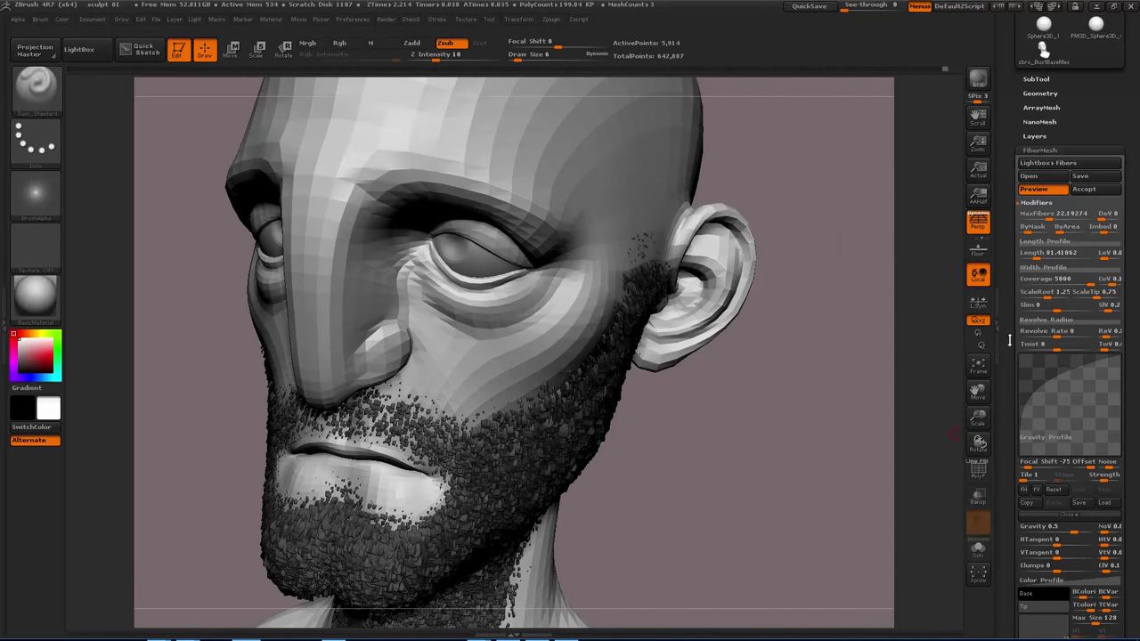
Collapse the Gravity Profile curve, lower the fiber Gravity to about 0.08256 and check the beard in profile.
scroll(1012, 339, "down", 1)
scroll(1011, 385, "down", 3)
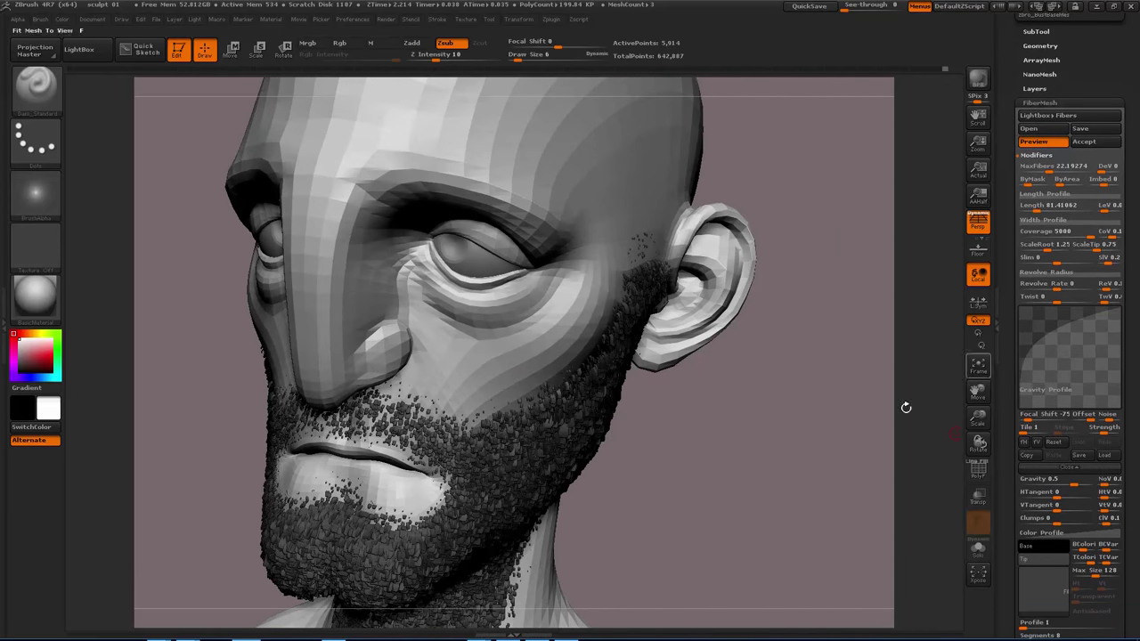
left_click_drag(625, 383, 697, 536, "alt")
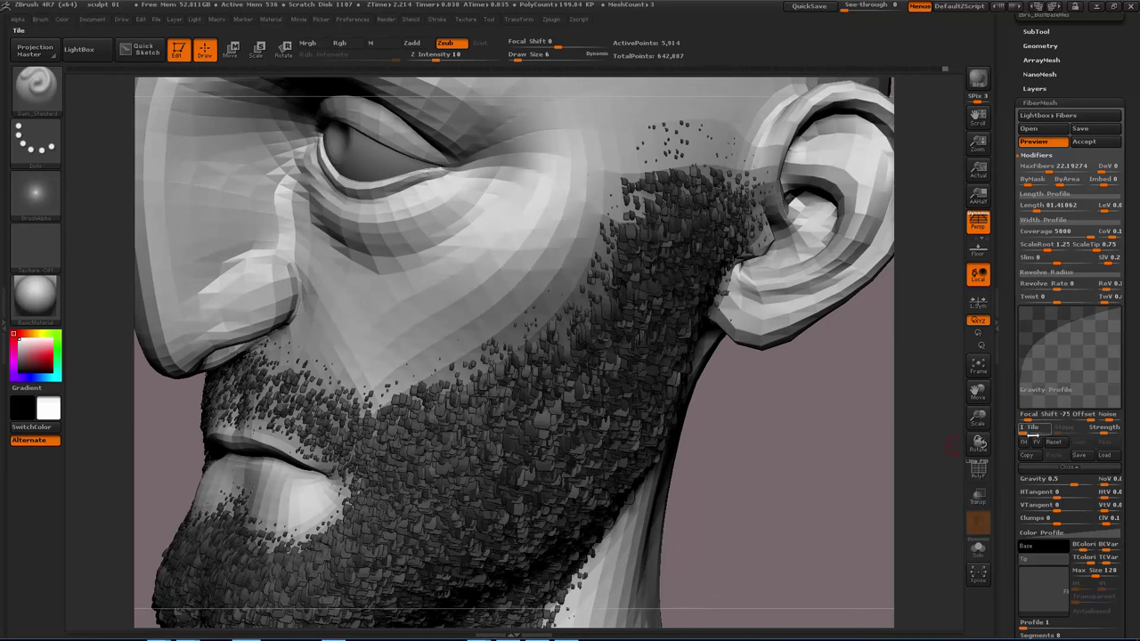
left_click(1064, 467)
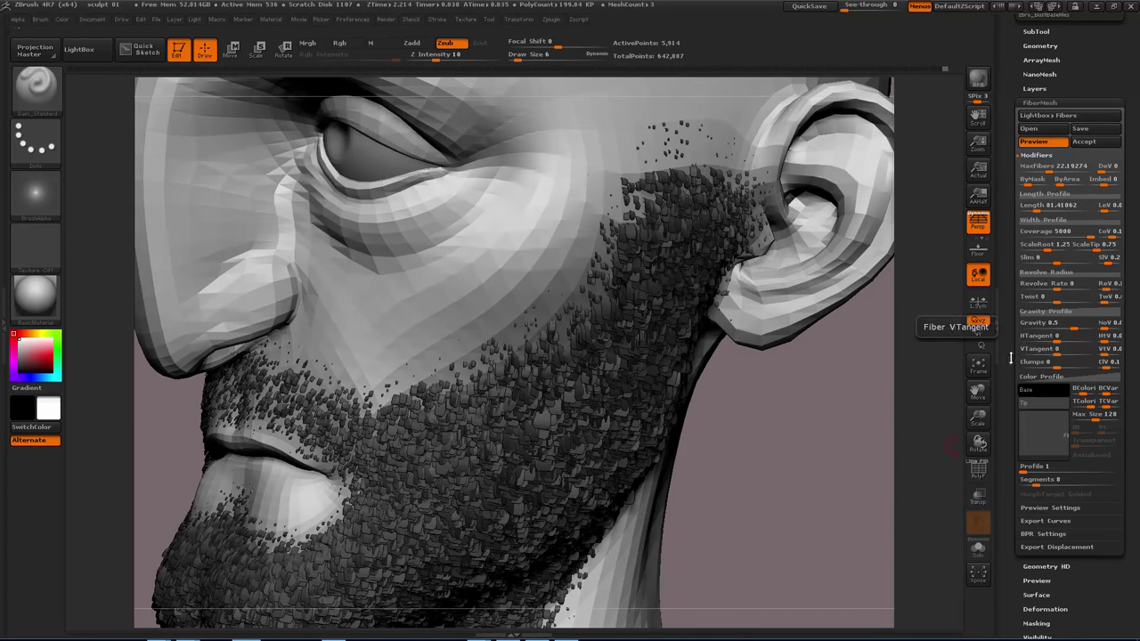
left_click_drag(1012, 378, 1011, 366)
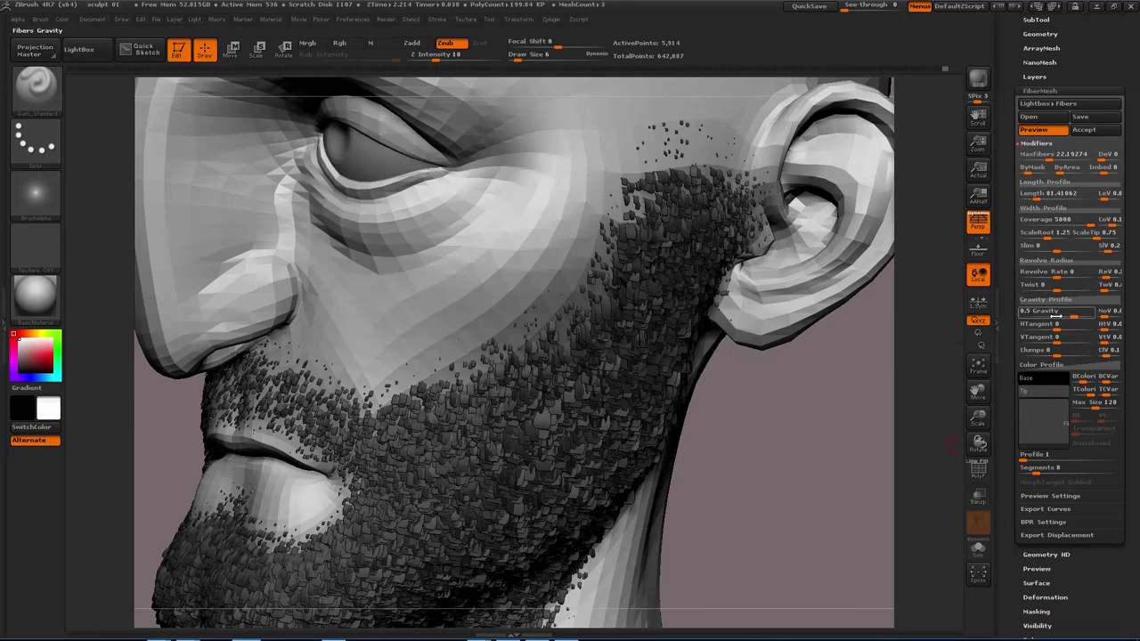
left_click_drag(1073, 317, 1069, 314)
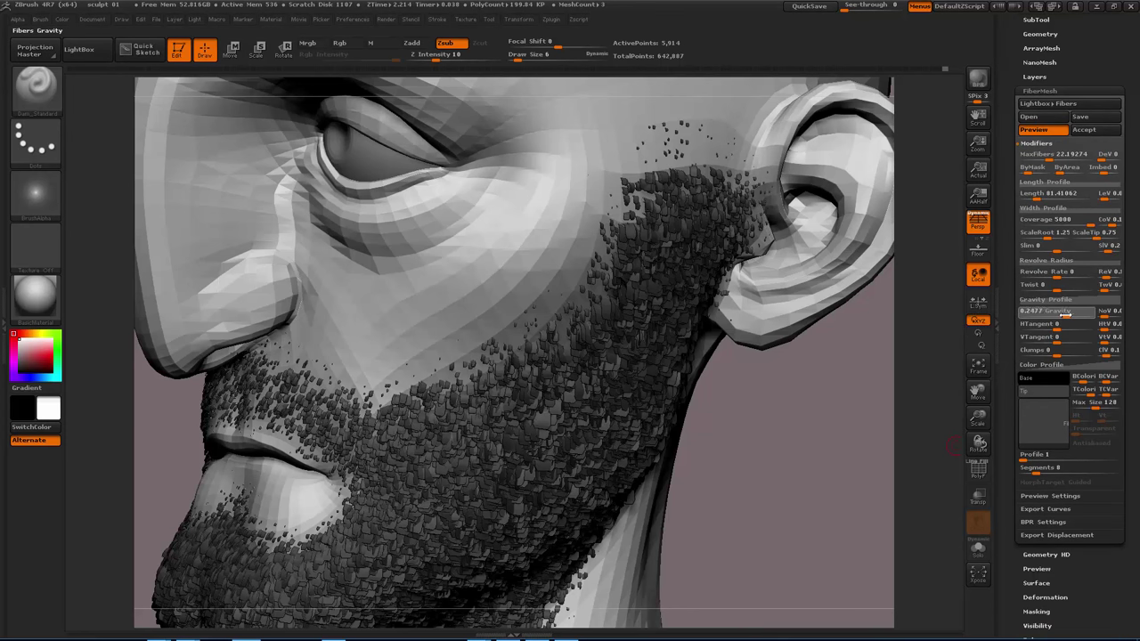
left_click_drag(1058, 317, 1047, 318)
left_click_drag(903, 422, 810, 422)
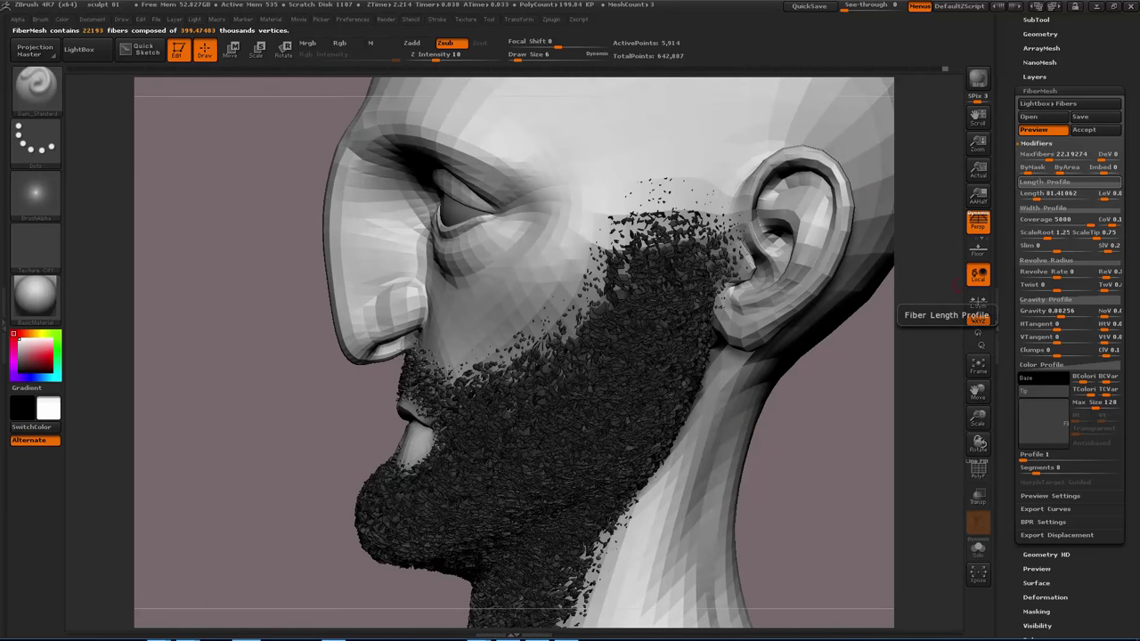
Set the fiber Length to 150 and check the beard from the front.
left_click_drag(1042, 195, 1041, 195)
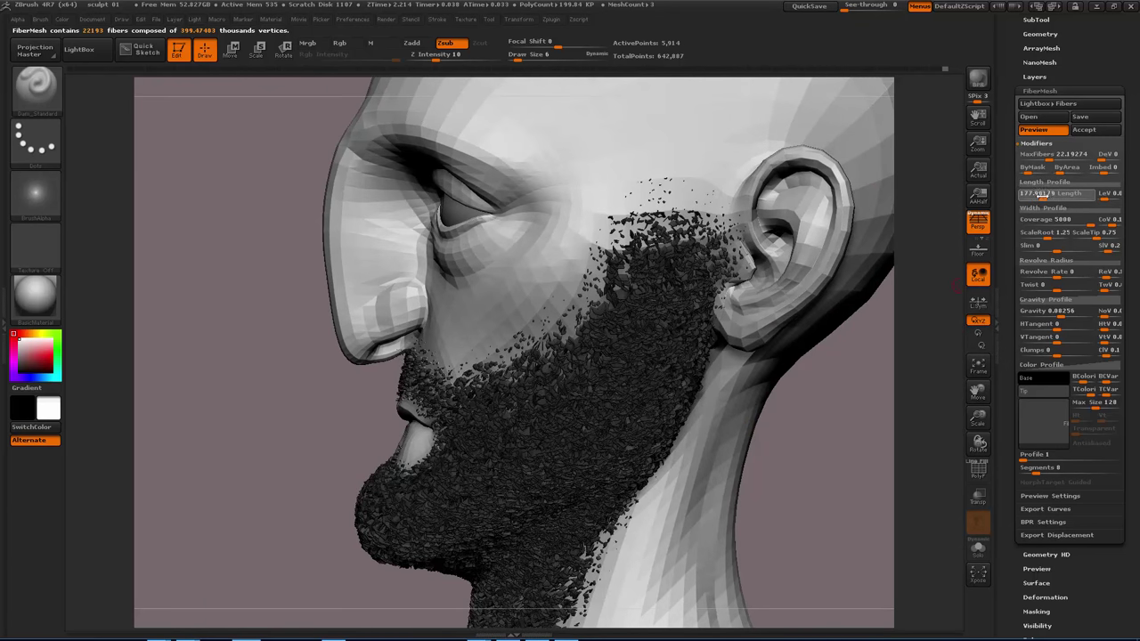
left_click(1050, 195)
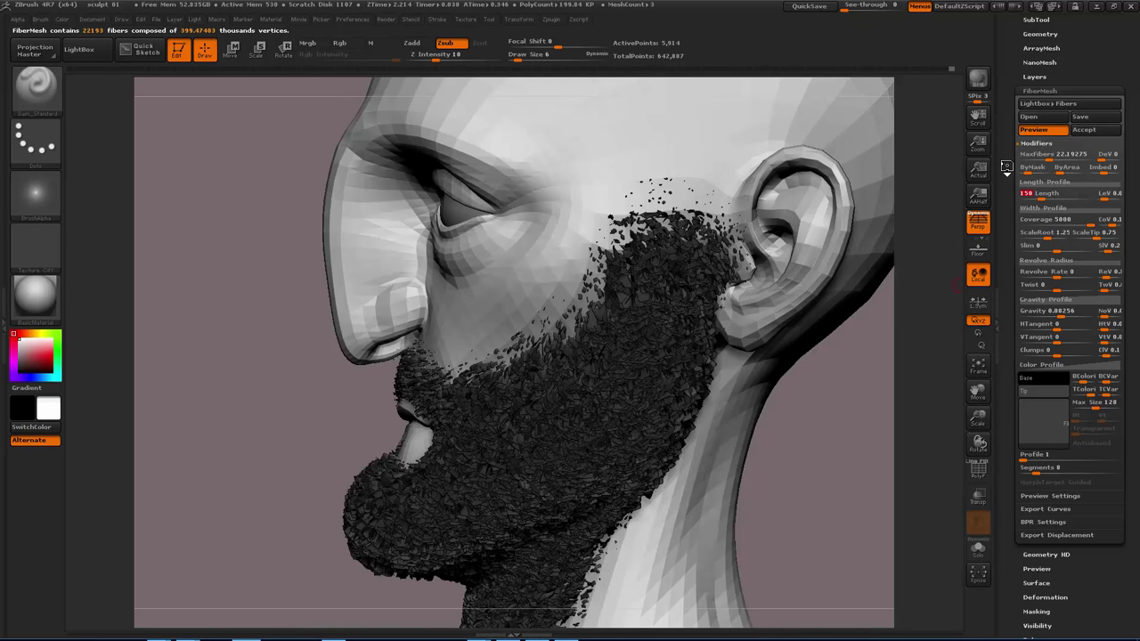
left_click_drag(617, 407, 687, 380)
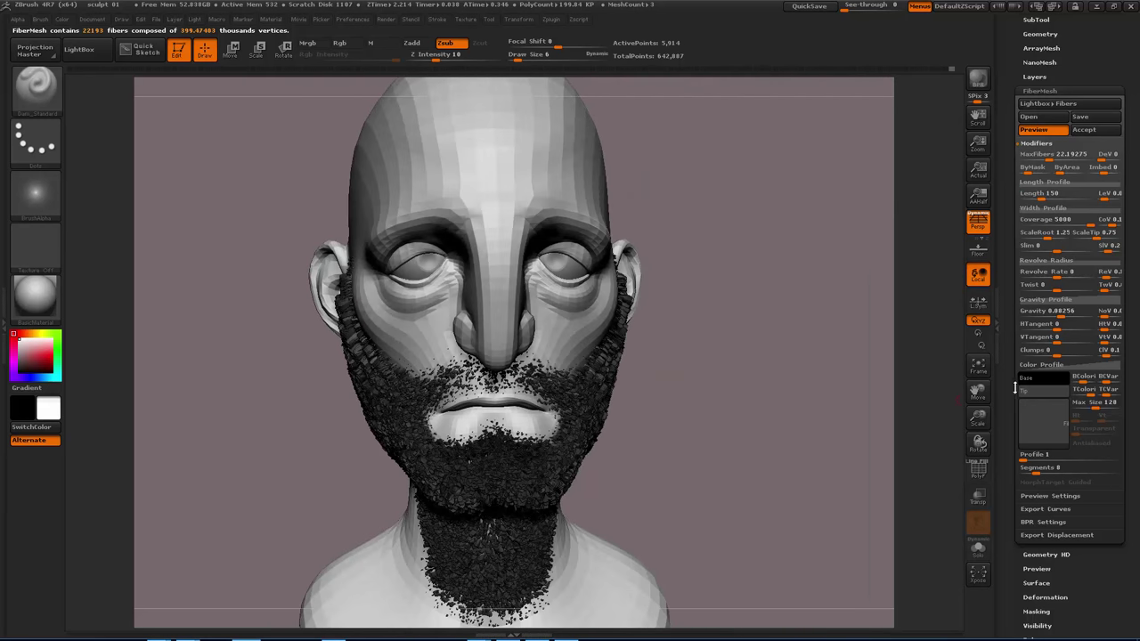
Reduce the beard's MaxFibers to about 12.35.
left_click_drag(719, 438, 823, 364)
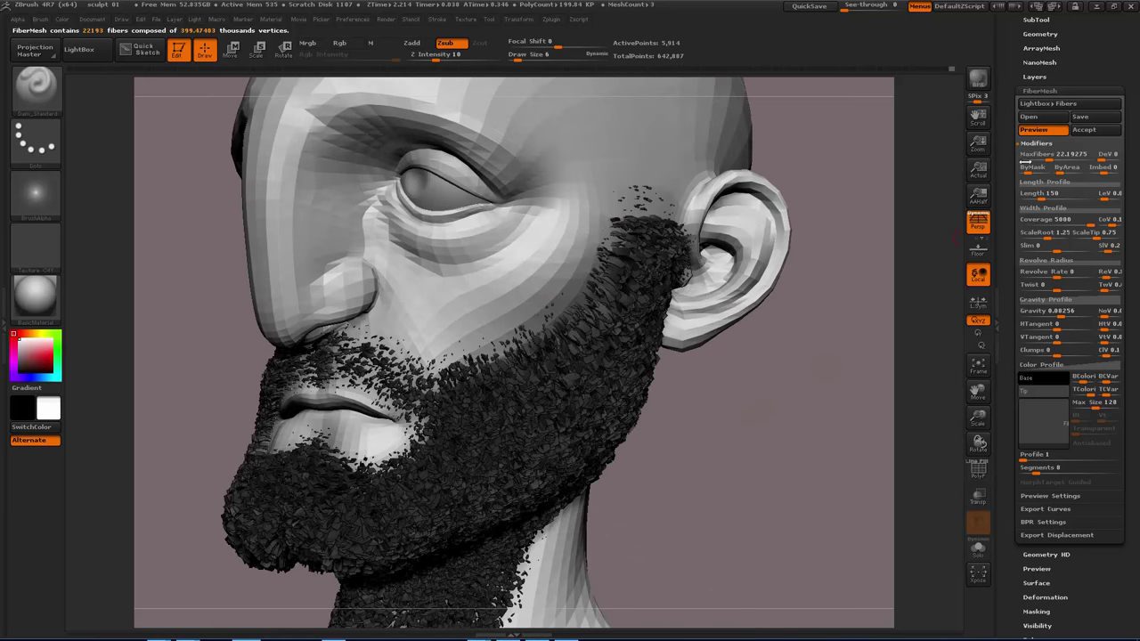
left_click_drag(1014, 201, 1013, 252)
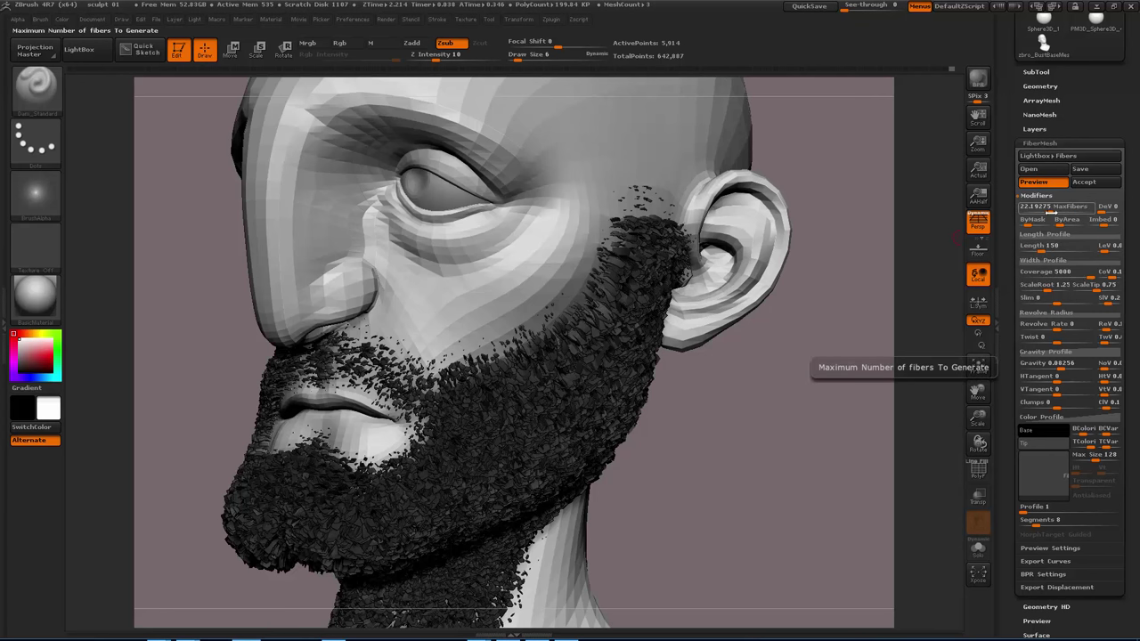
left_click_drag(1049, 211, 1044, 212)
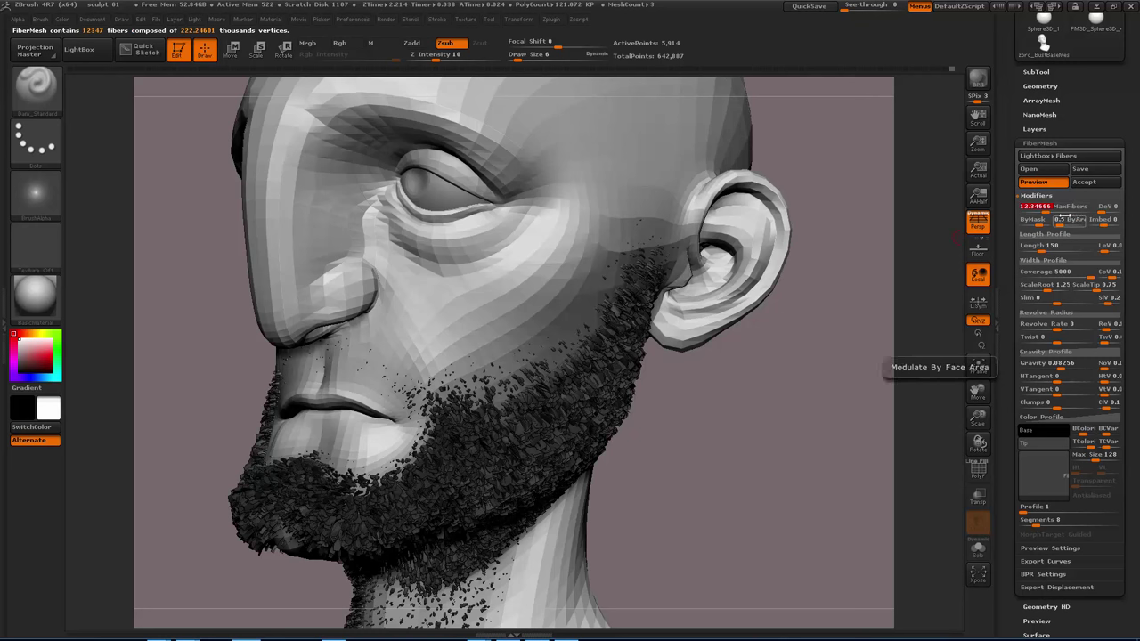
Try ByMask modulation at 5 and 0, bring it back to a low value and compare the beard's spread.
left_click_drag(1048, 224, 1060, 225)
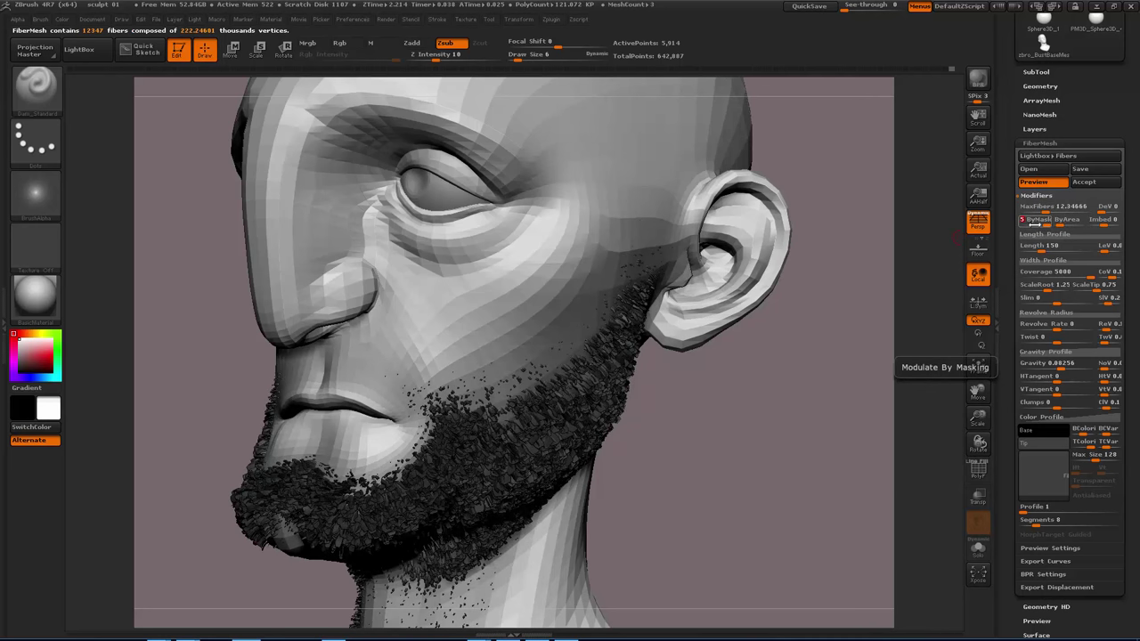
left_click_drag(1017, 222, 1014, 229)
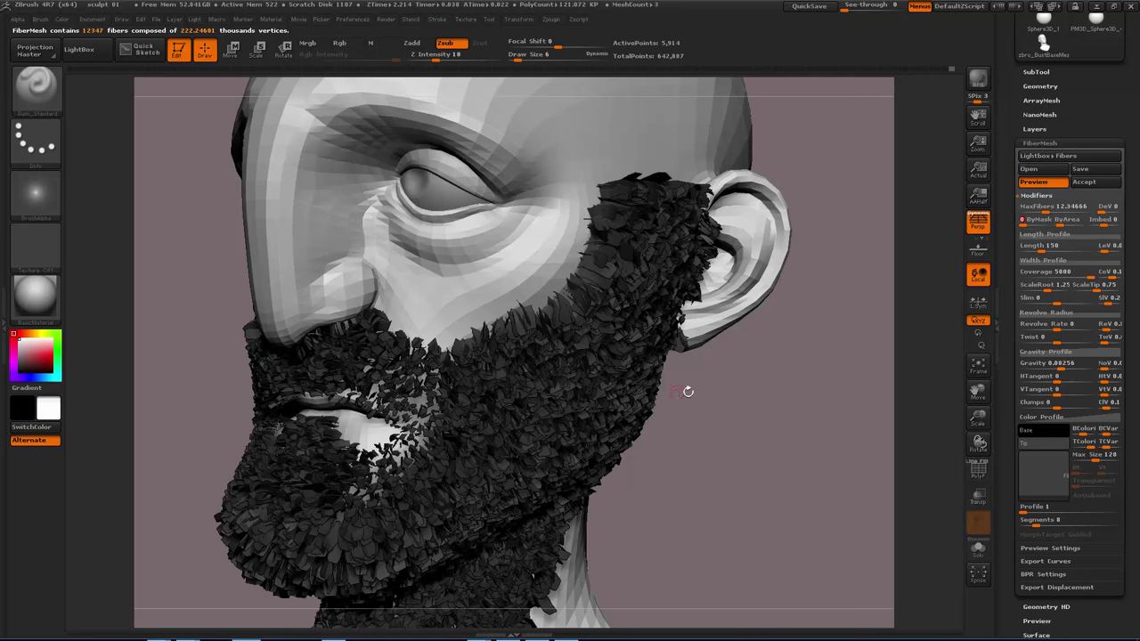
mouse_move(687, 390)
left_mouse_down()
mouse_move(661, 397)
mouse_move(683, 404)
left_mouse_up()
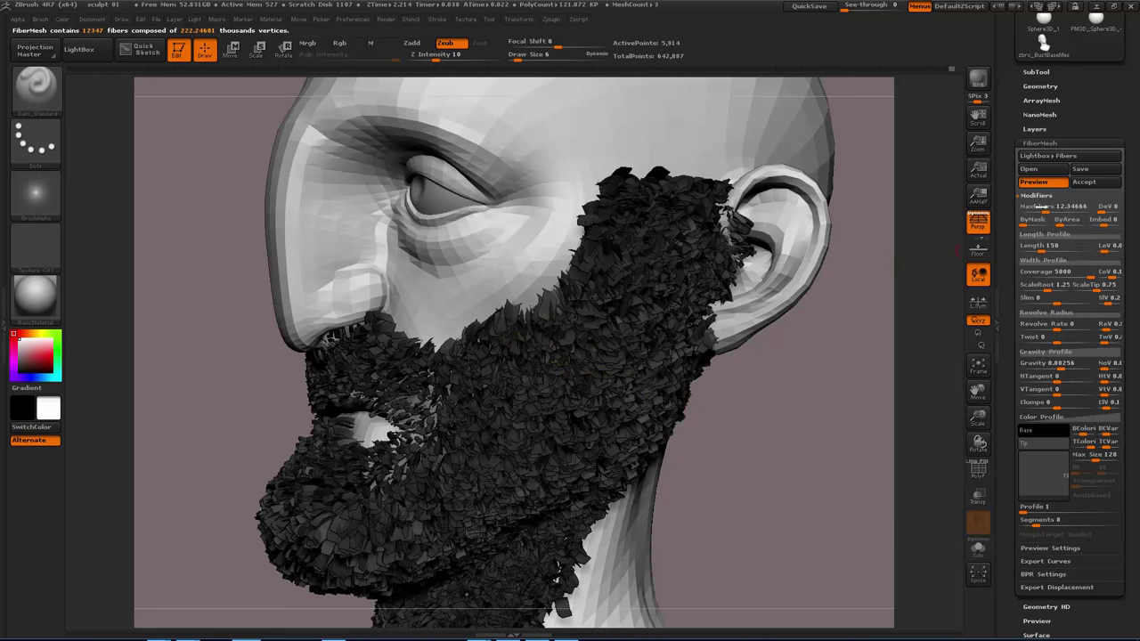
left_click_drag(1024, 224, 1030, 226)
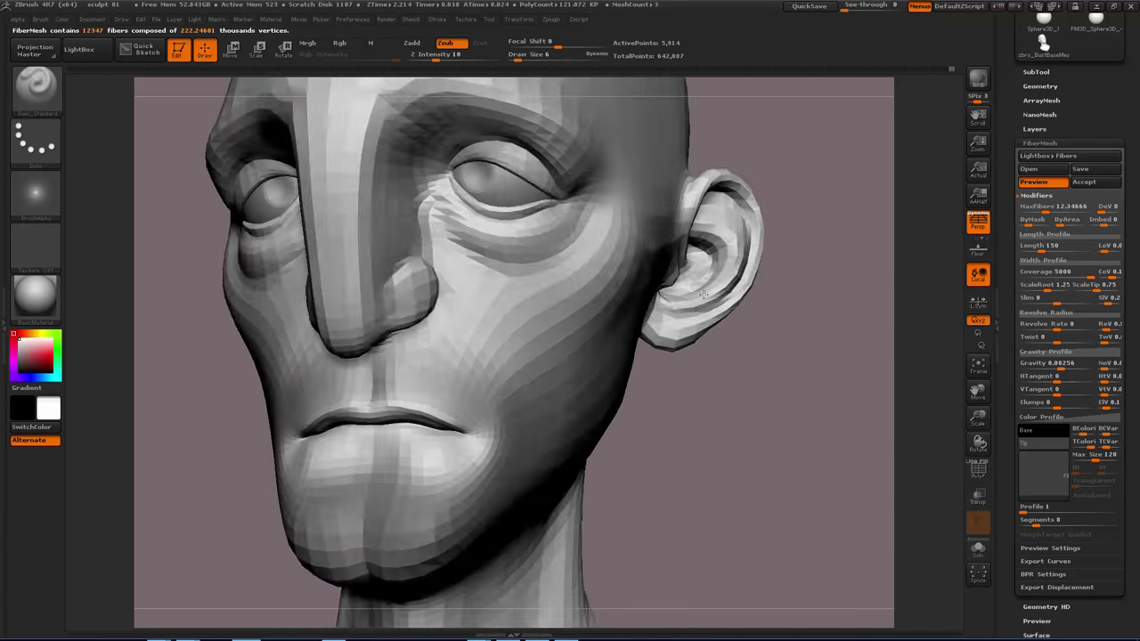
left_click_drag(713, 305, 873, 300)
Try a higher ByArea modulation of about 1.375, set it to 0 and inspect the fibers on the jaw and cheek.
left_click_drag(1064, 221, 1067, 223)
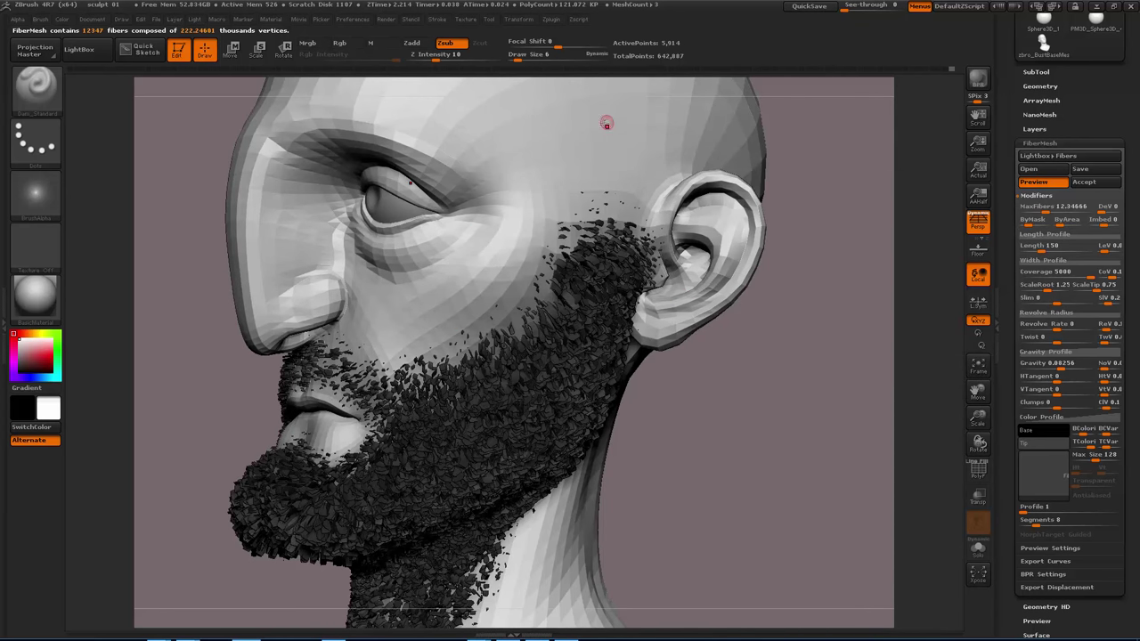
mouse_move(1063, 224)
left_mouse_down()
mouse_move(1073, 224)
mouse_move(1061, 225)
left_mouse_up()
right_click_drag(642, 293, 656, 325, "ctrl")
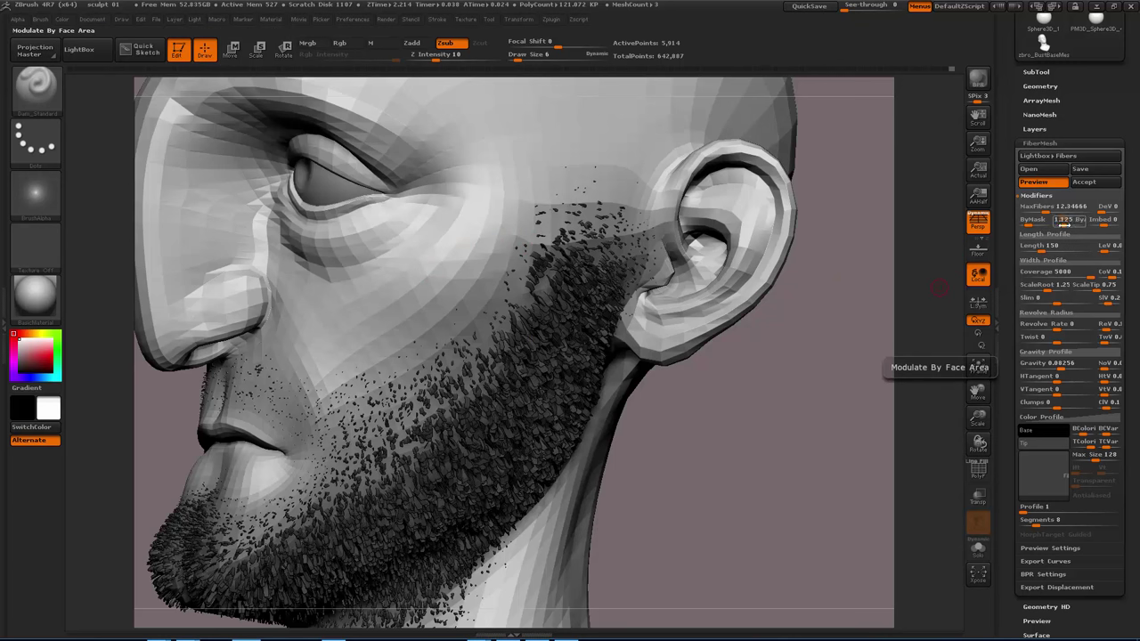
left_click_drag(1064, 224, 1057, 224)
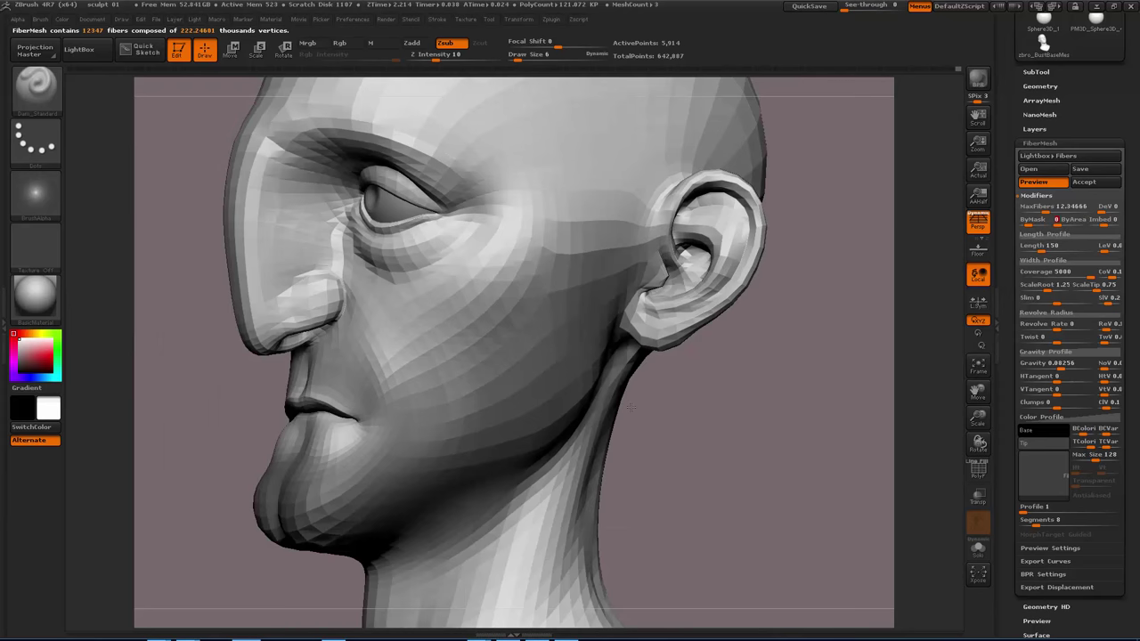
right_click_drag(630, 407, 614, 383)
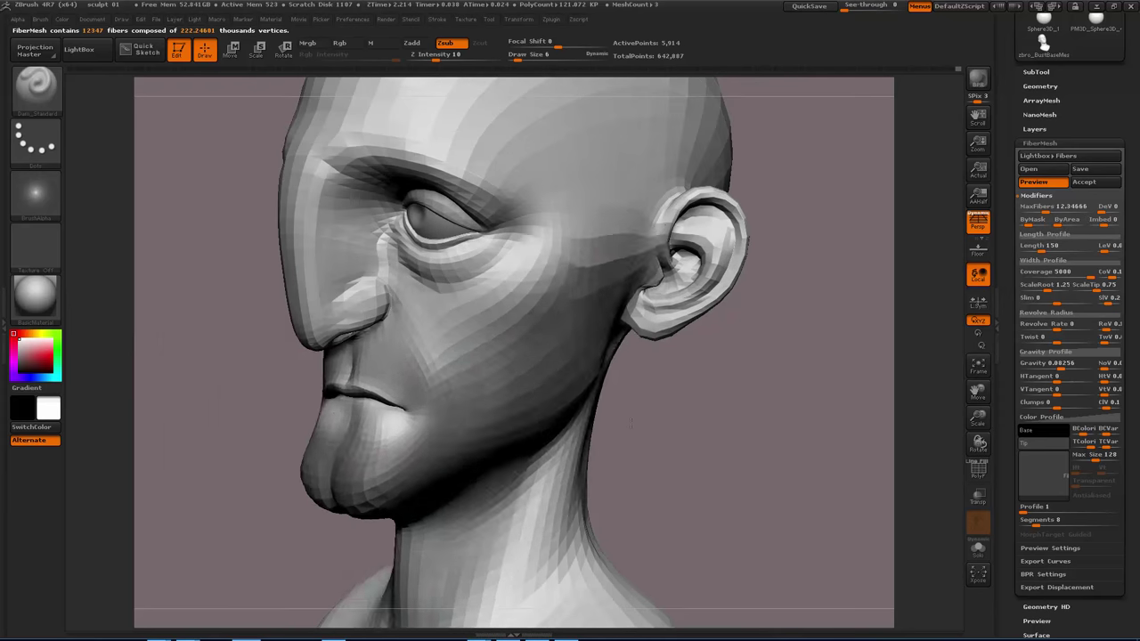
mouse_move(498, 370)
right_mouse_down()
mouse_move(565, 372)
mouse_move(588, 405)
mouse_move(486, 356)
right_mouse_up()
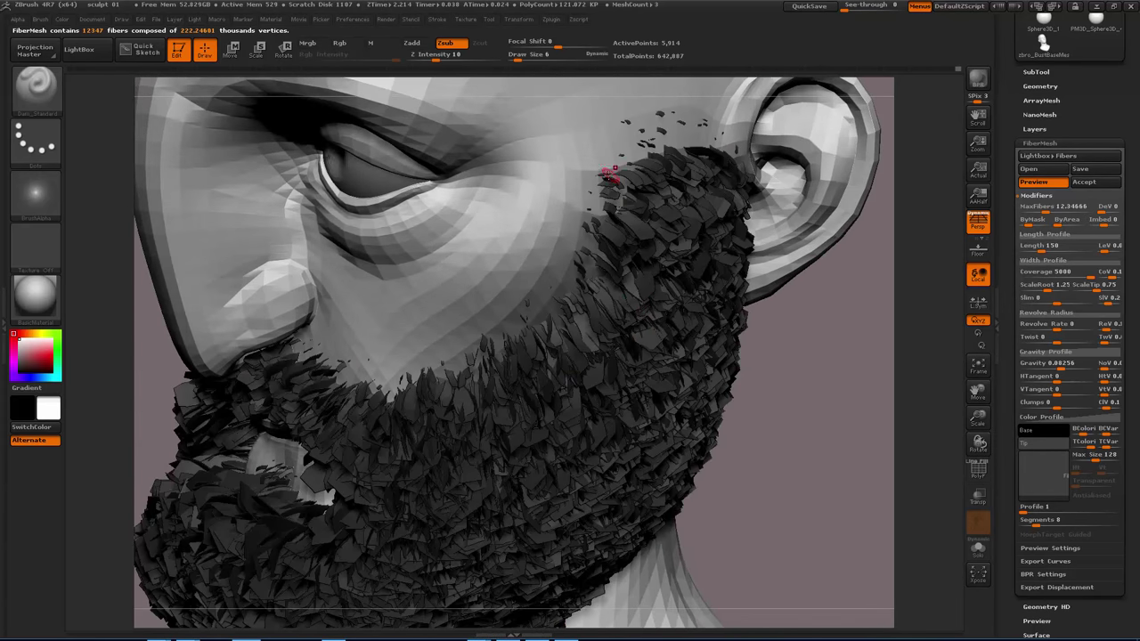
Set the fiber coverage variation (CoV) to 0.
left_click_drag(653, 233, 641, 231)
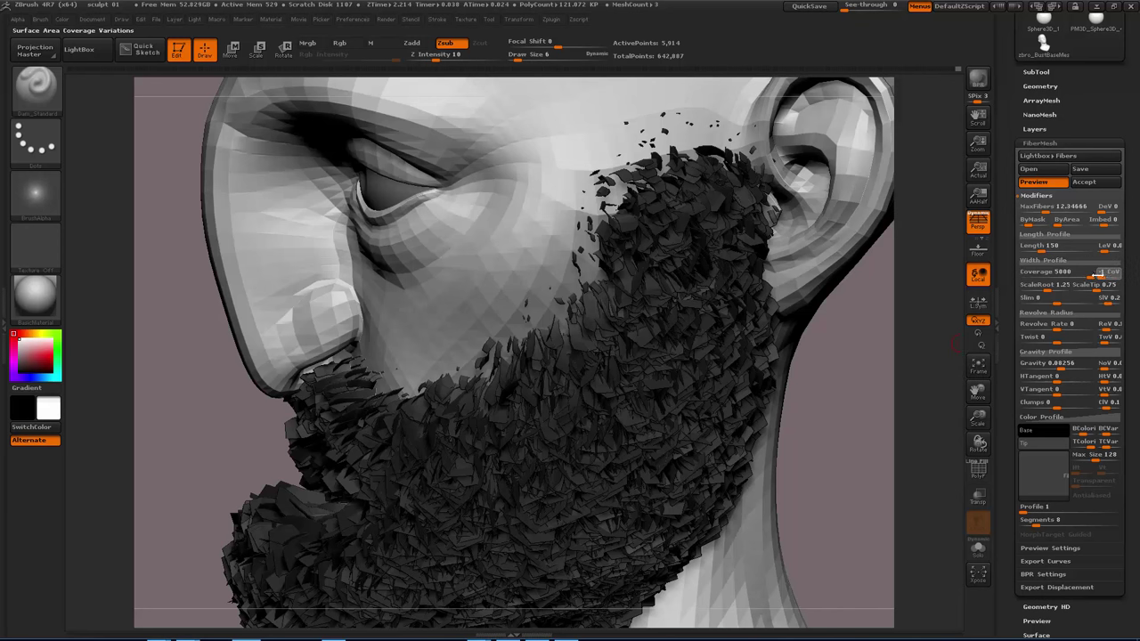
mouse_move(1106, 276)
left_mouse_down()
mouse_move(1086, 280)
mouse_move(1101, 275)
left_mouse_up()
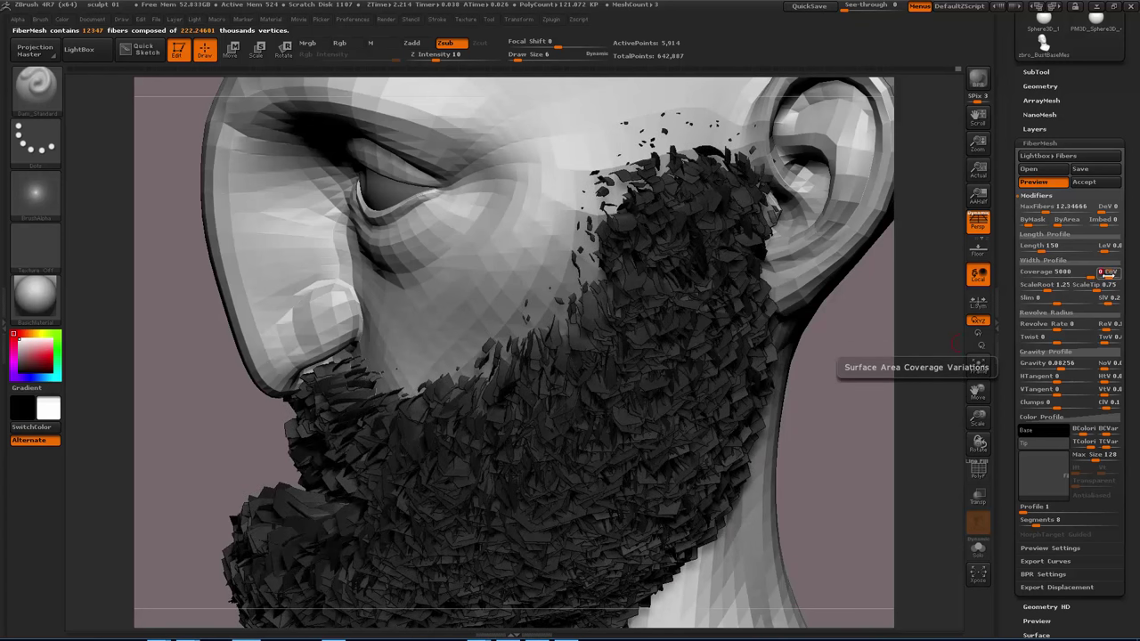
Reduce the beard's MaxFibers to about 2.71 and check the fiber spread from the front and side.
key("f")
left_click_drag(674, 356, 760, 374)
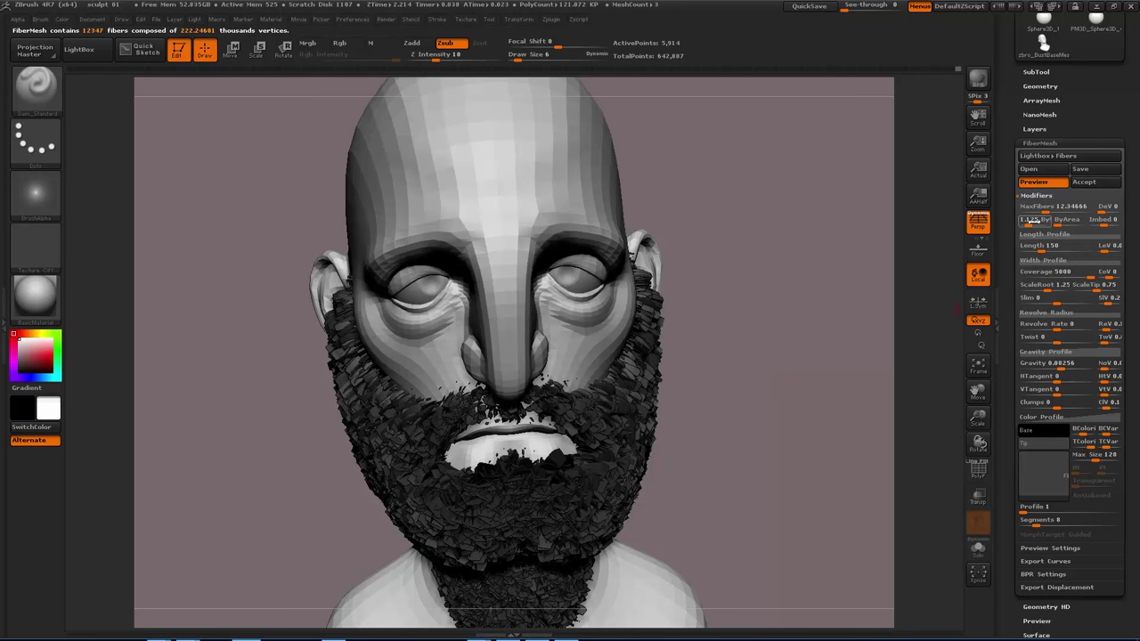
left_click_drag(1046, 210, 1037, 209)
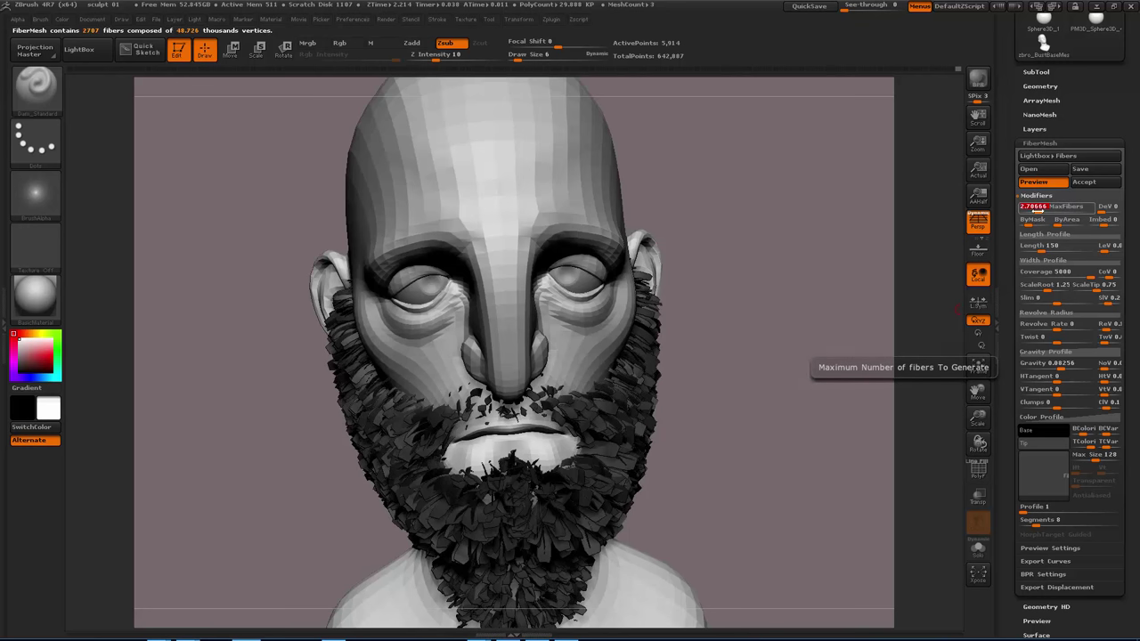
left_click_drag(792, 311, 871, 344)
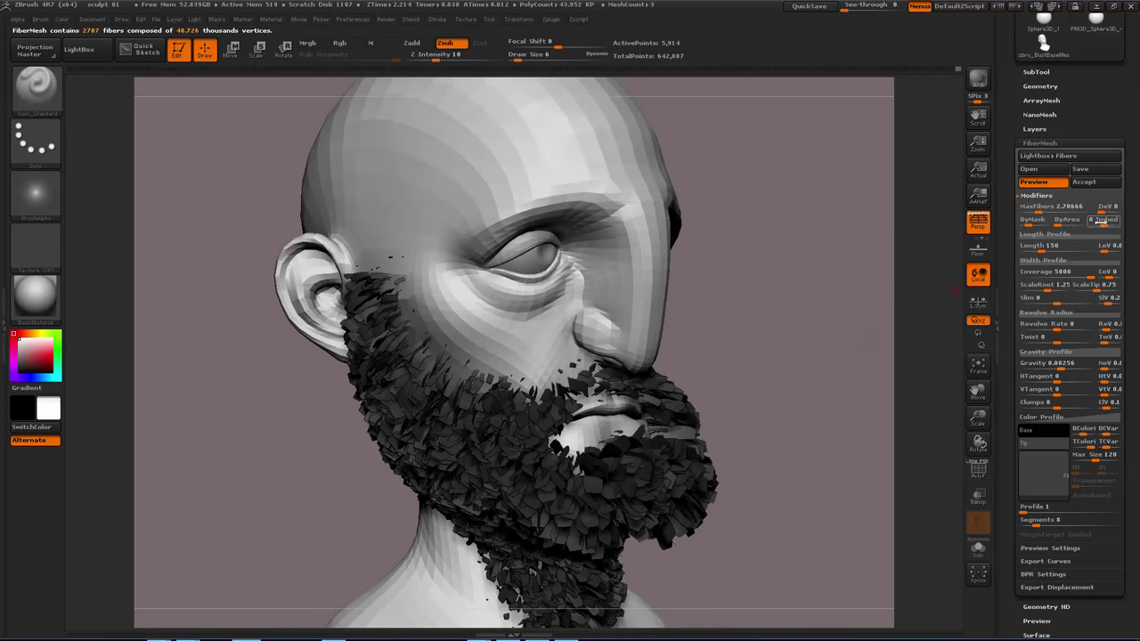
Try ByArea modulation values for the beard fibers and bring it to about 0.625.
left_click_drag(1066, 224, 1063, 225)
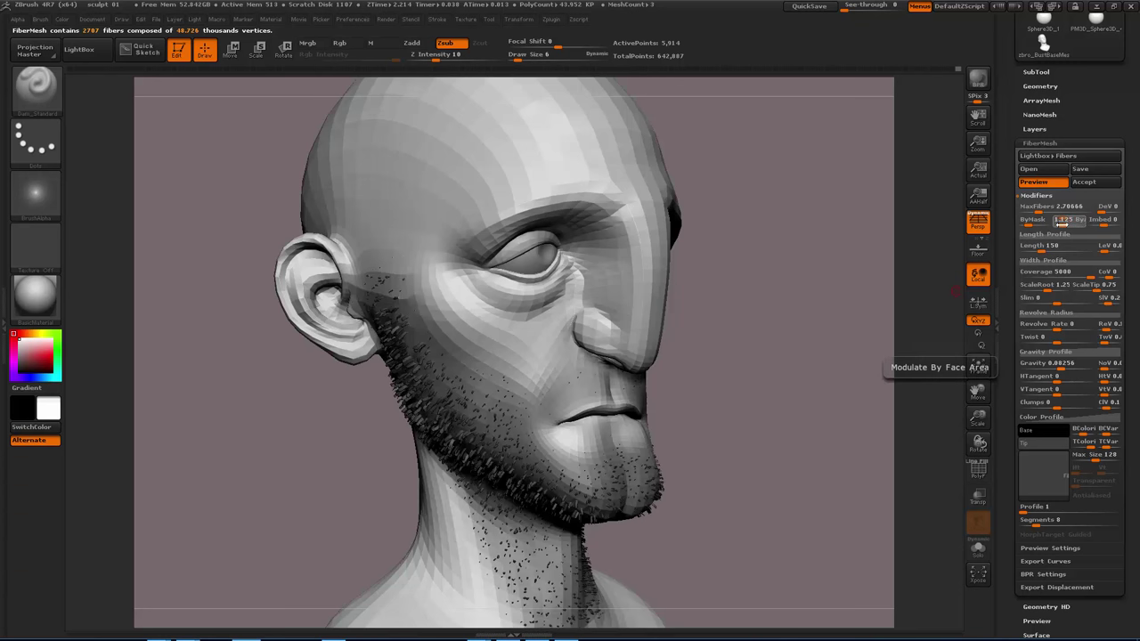
left_click_drag(1063, 225, 1060, 224)
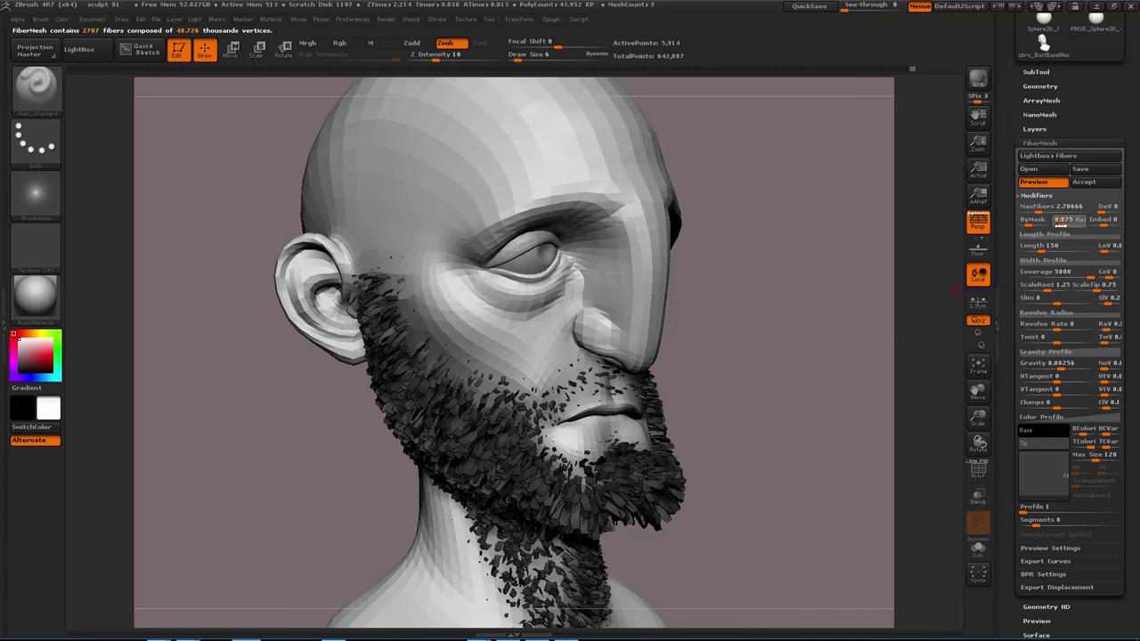
left_click(1060, 224)
left_click(1059, 224)
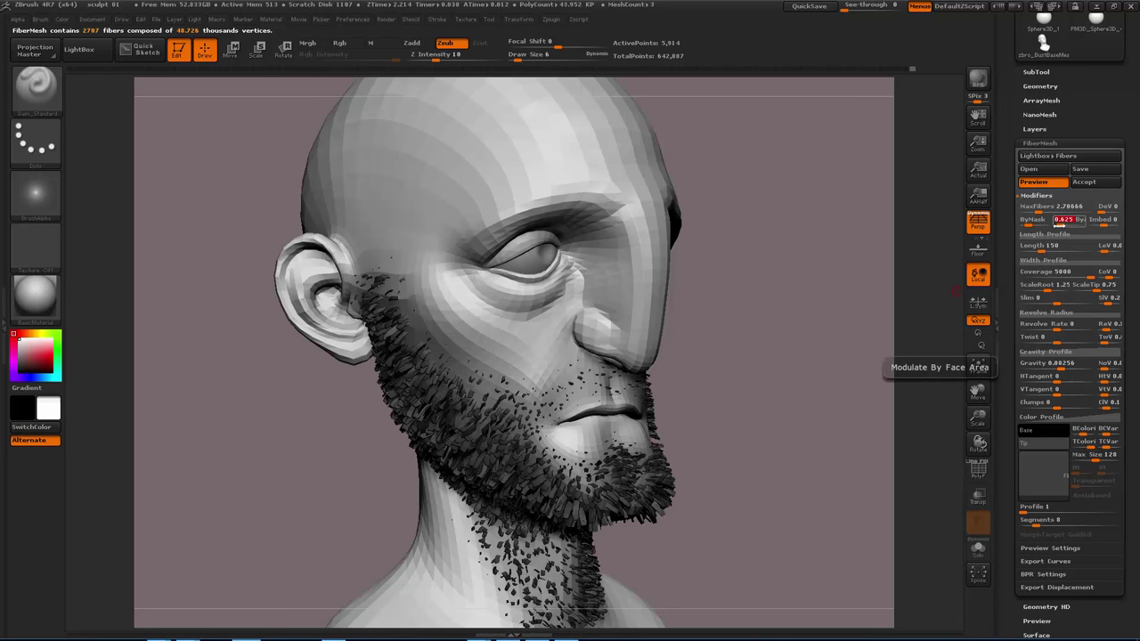
Shorten the beard fibers to a Length of about 96.18.
left_click_drag(793, 377, 857, 392)
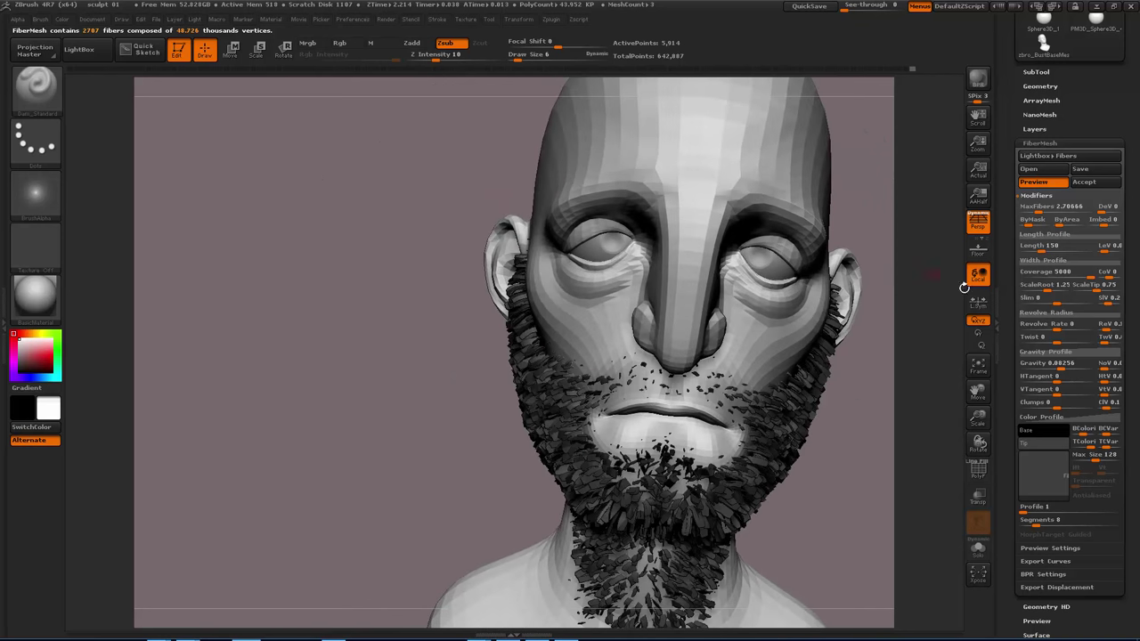
left_click_drag(1051, 247, 1036, 251)
mouse_move(857, 382)
left_mouse_down()
mouse_move(642, 403)
mouse_move(781, 441)
mouse_move(740, 361)
mouse_move(668, 423)
mouse_move(661, 409)
left_mouse_up()
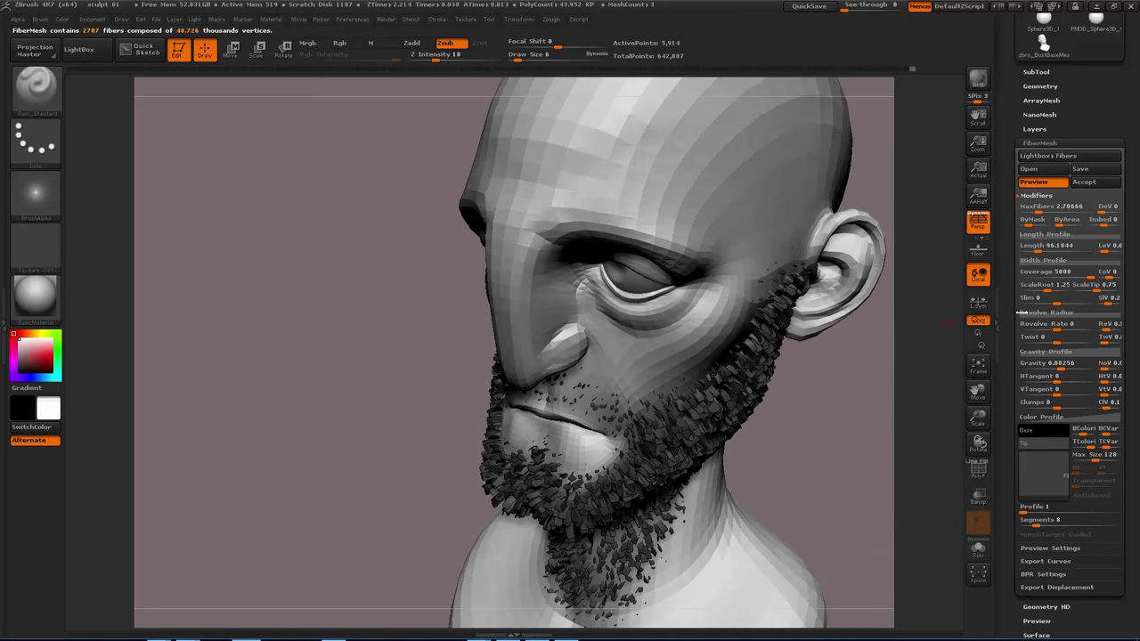
Set the fiber base color to dark red and the tip color to light pink (250, 182, 182).
left_click(1037, 436)
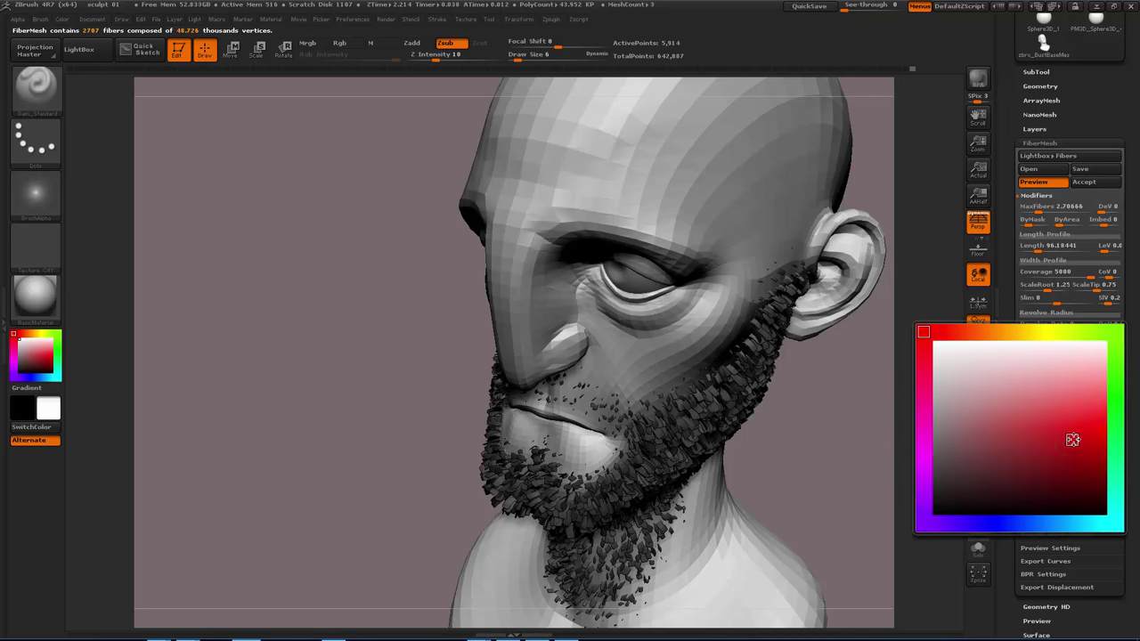
mouse_move(1072, 440)
left_mouse_down()
mouse_move(1054, 466)
mouse_move(1022, 376)
mouse_move(1084, 383)
left_mouse_up()
left_click(1042, 446)
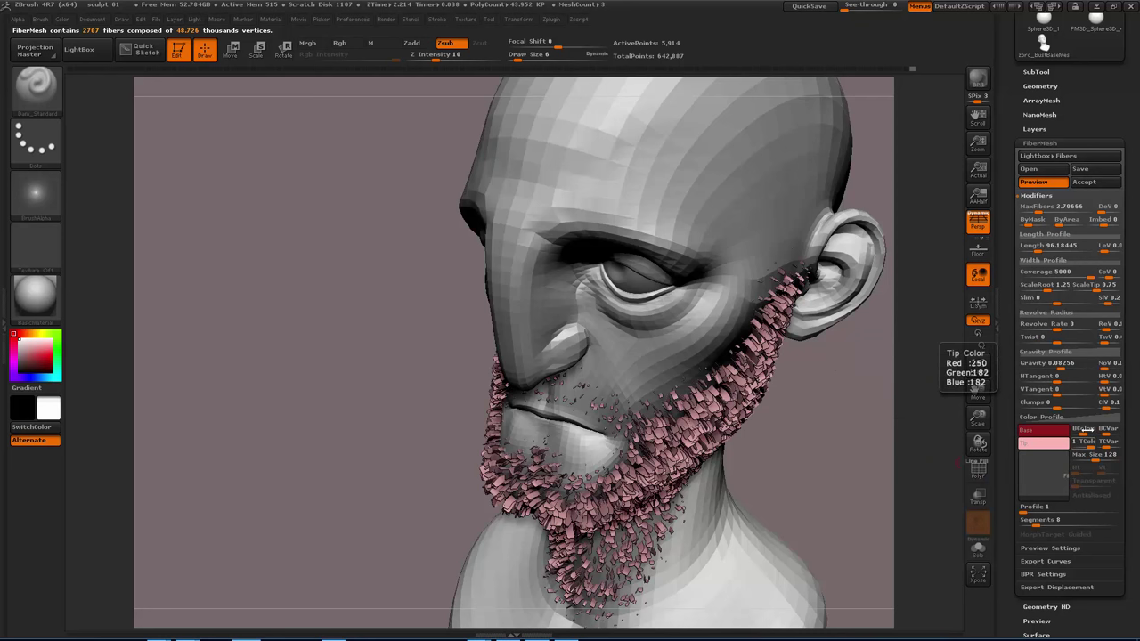
left_click_drag(802, 452, 693, 374)
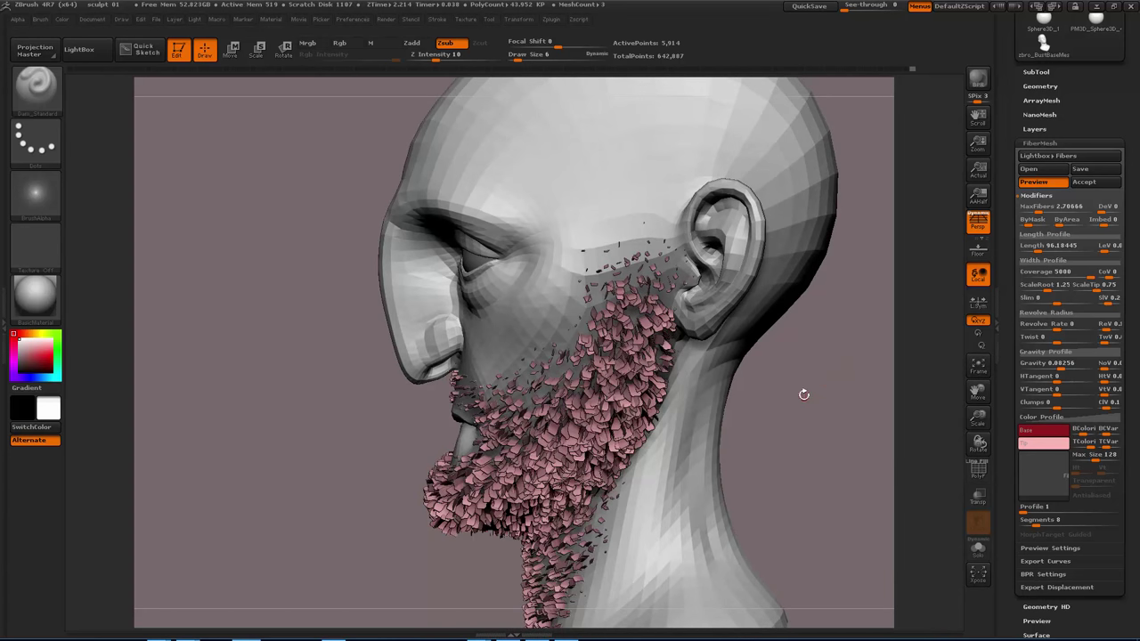
Examine the shape and overlap of the pink beard fibers from the front and both sides of the head.
left_click_drag(804, 395, 406, 456)
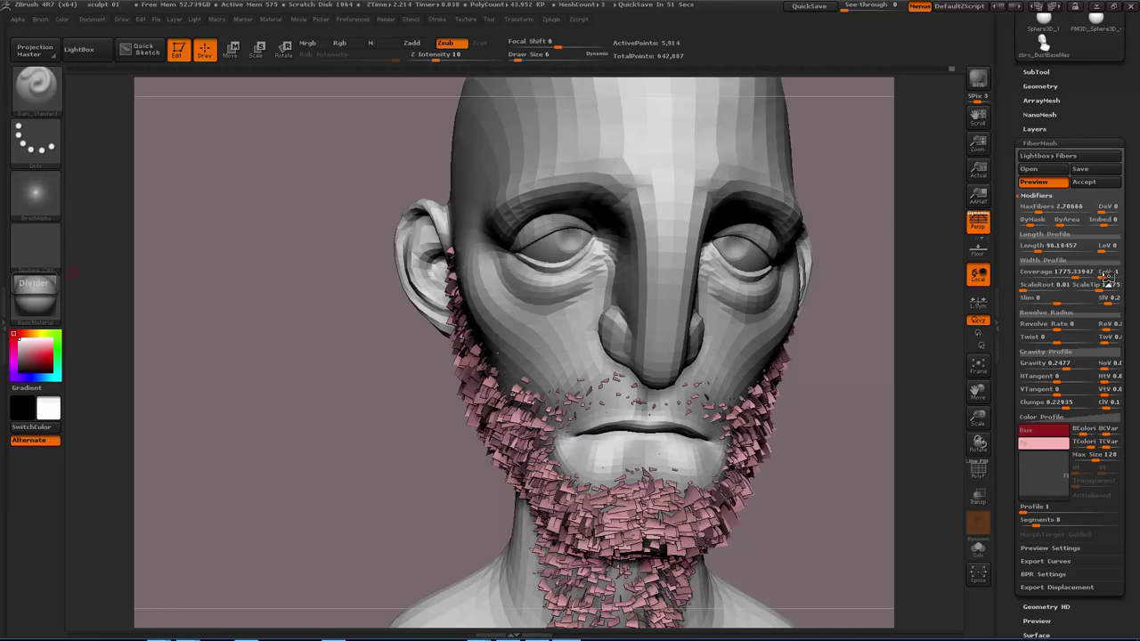
right_click_drag(697, 437, 747, 435)
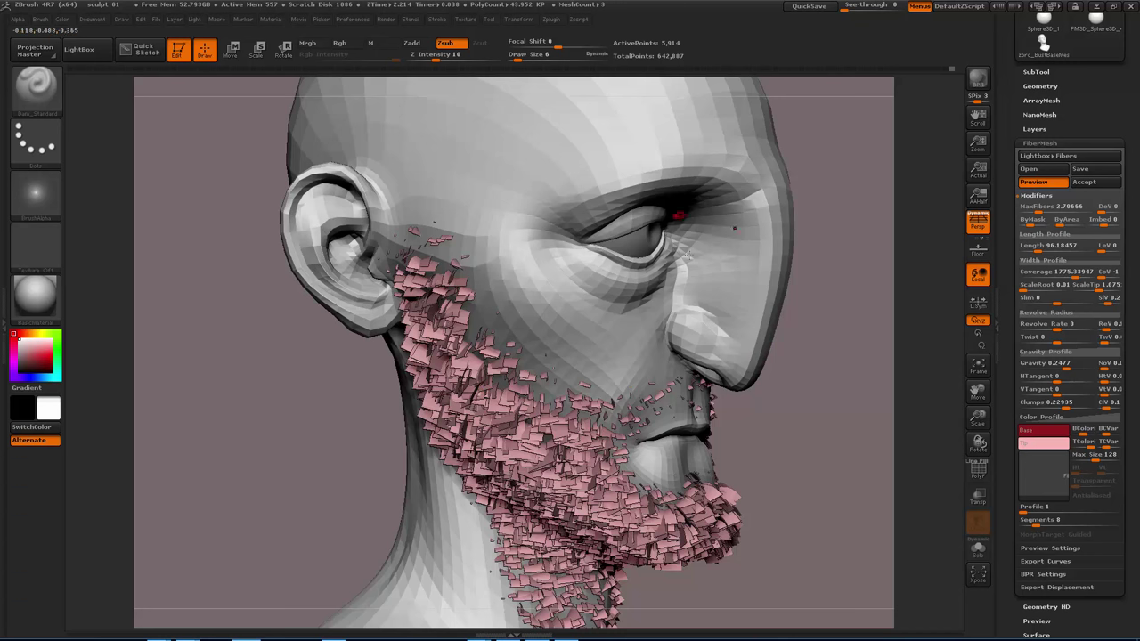
left_click_drag(785, 393, 679, 393, "alt")
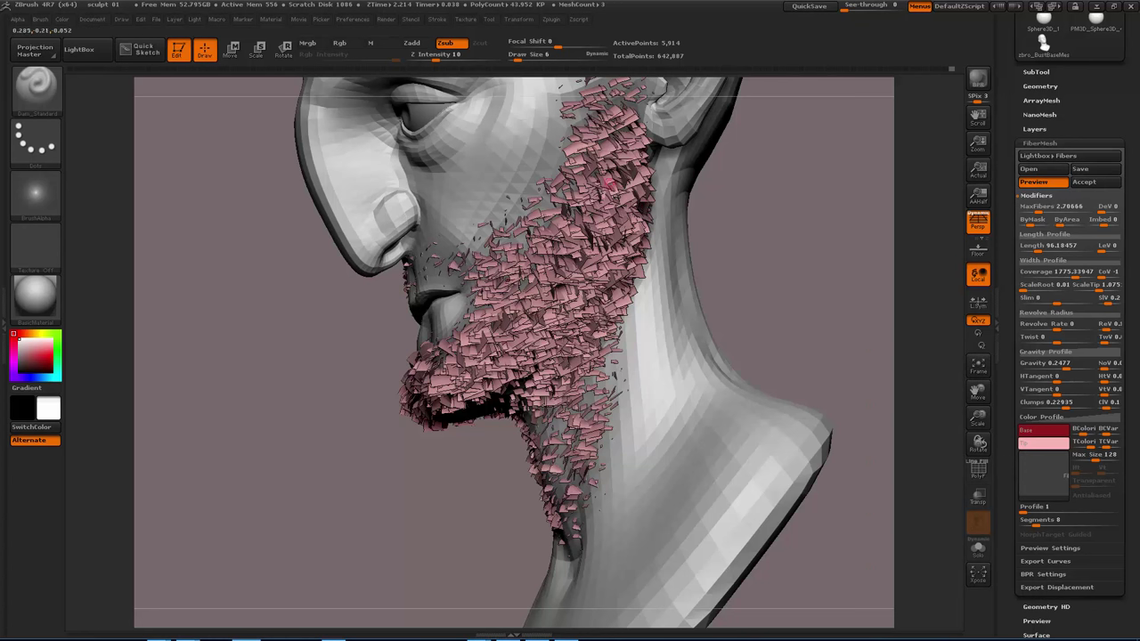
mouse_move(798, 293)
left_mouse_down()
mouse_move(809, 273)
mouse_move(713, 313)
left_mouse_up()
mouse_move(1046, 46)
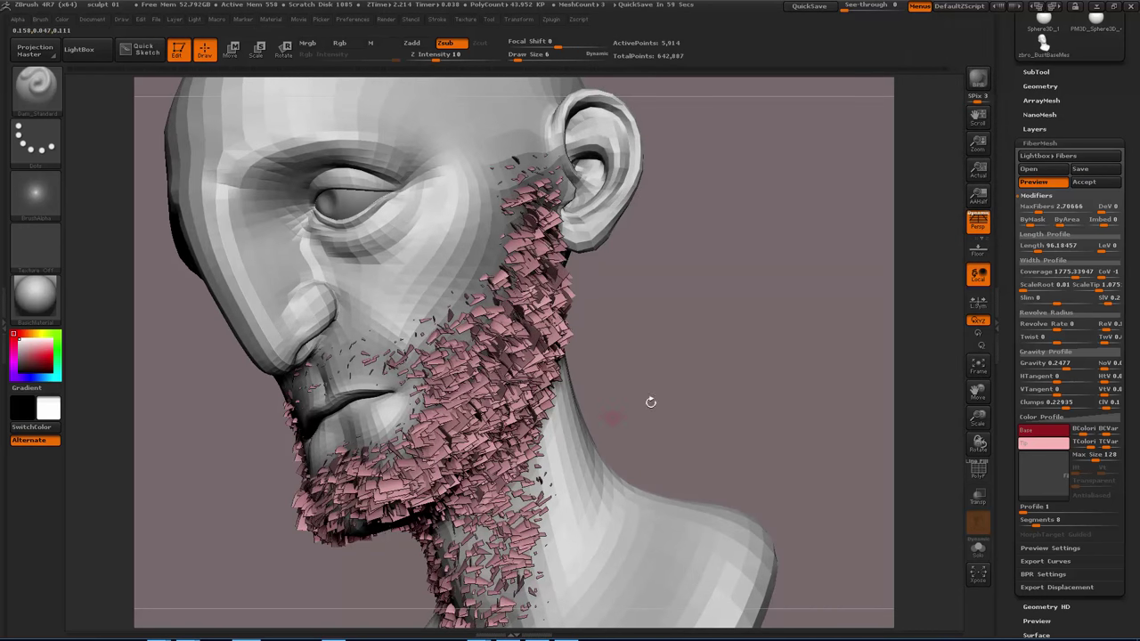
Look through the textures available for the fiber texture without assigning one.
left_click(1049, 472)
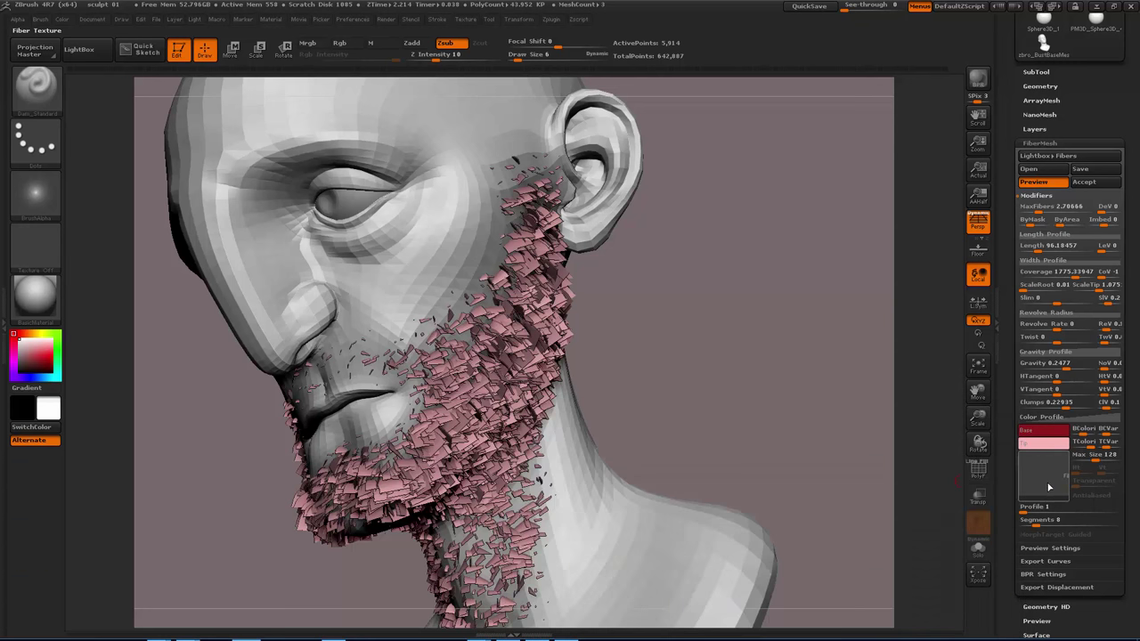
left_click(1049, 487)
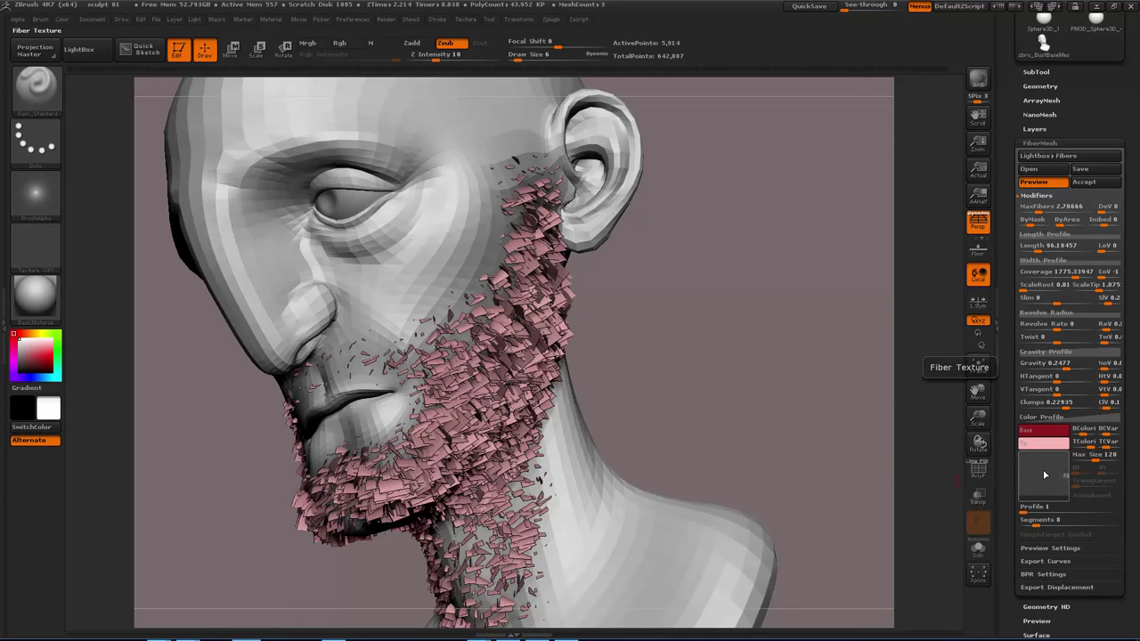
left_click(1040, 472)
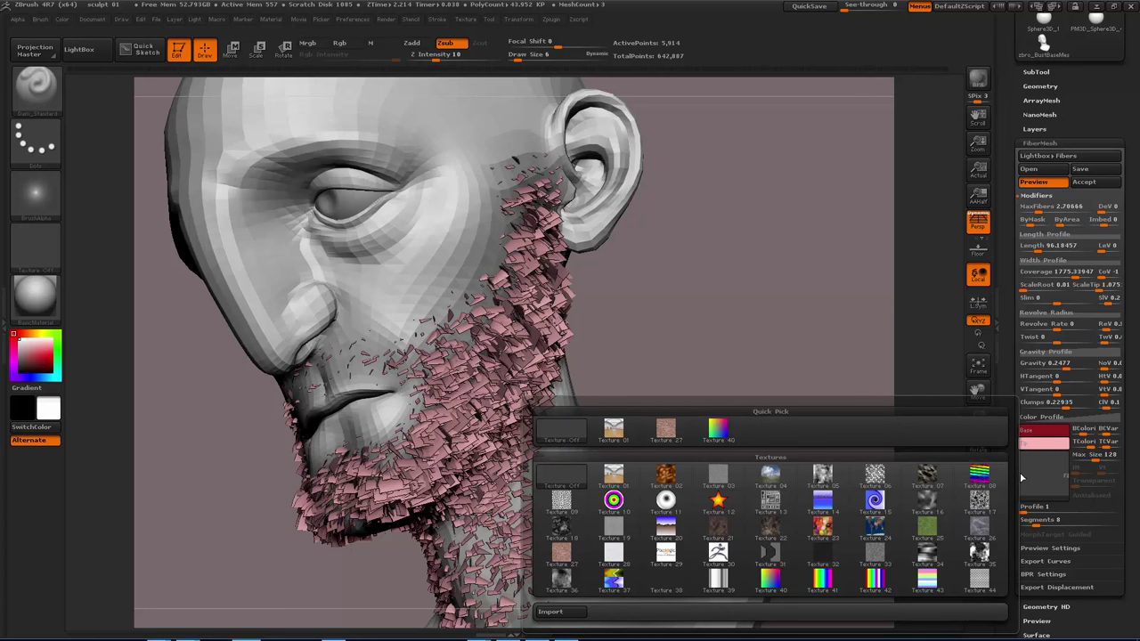
left_click(1047, 481)
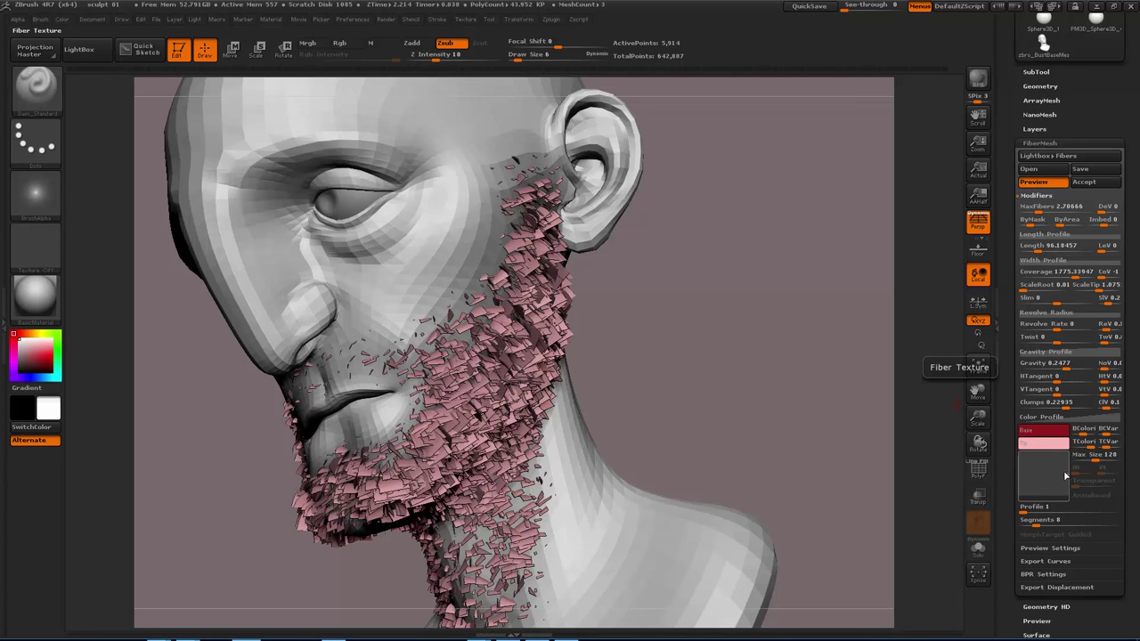
Replace the bust as the active tool with the Plane3D primitive.
left_click(1038, 143)
left_click_drag(1009, 135, 1007, 220)
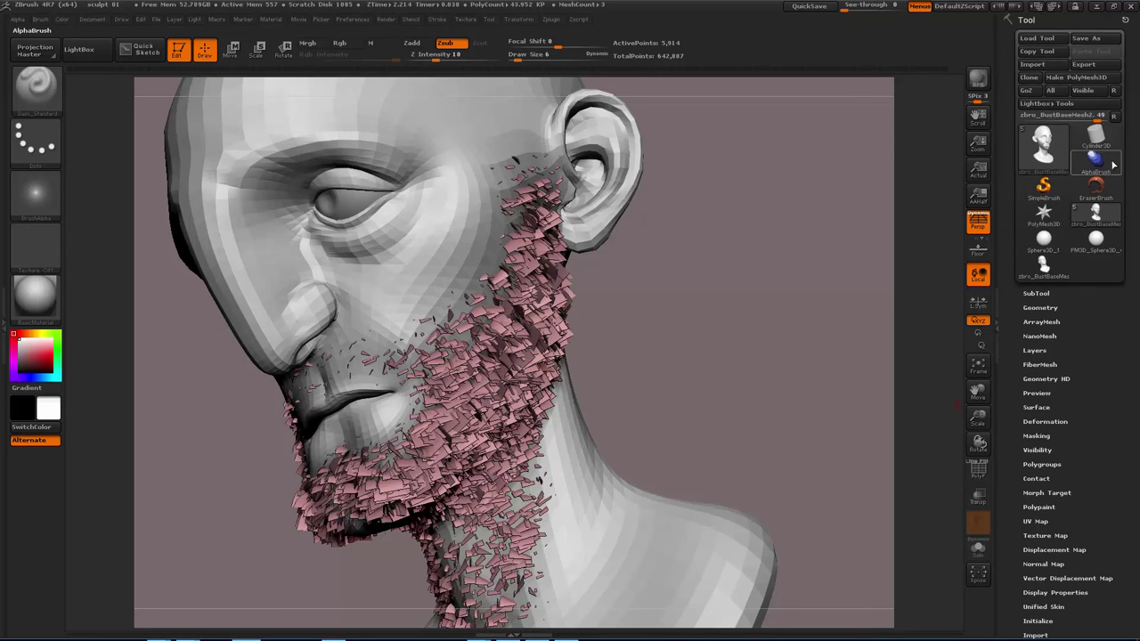
left_click(1096, 138)
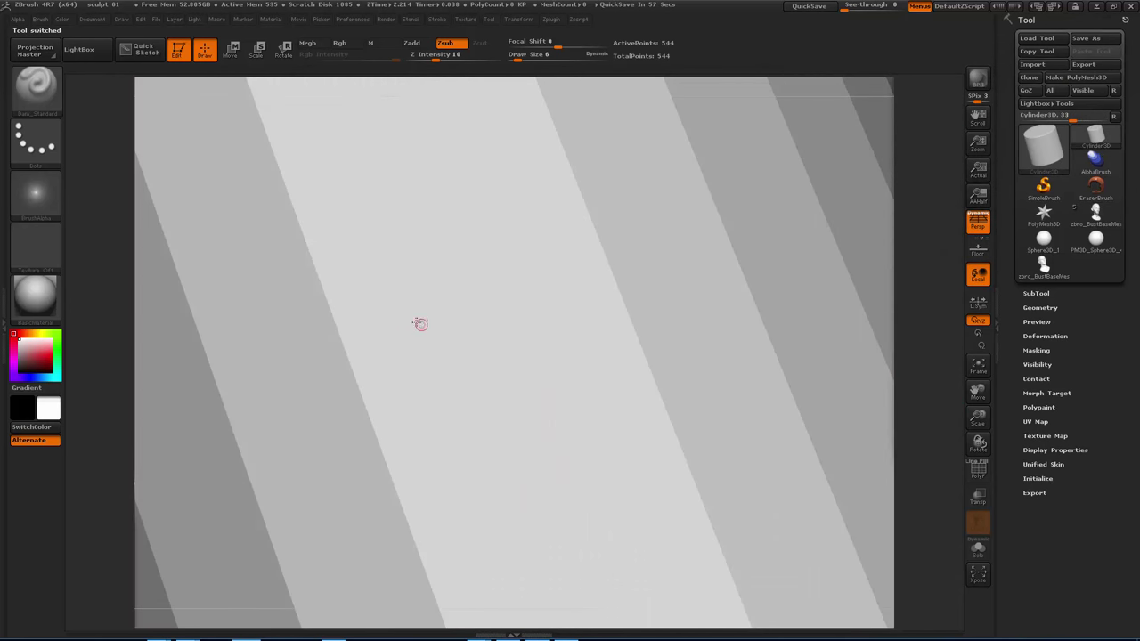
key("f")
left_click_drag(859, 301, 936, 232)
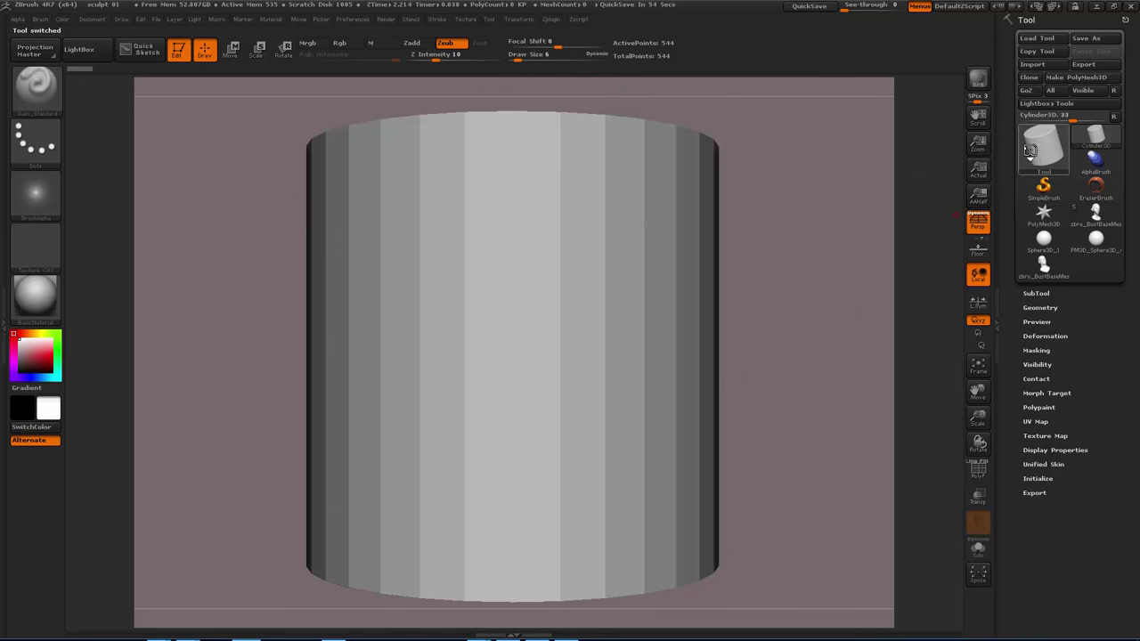
left_click(1030, 152)
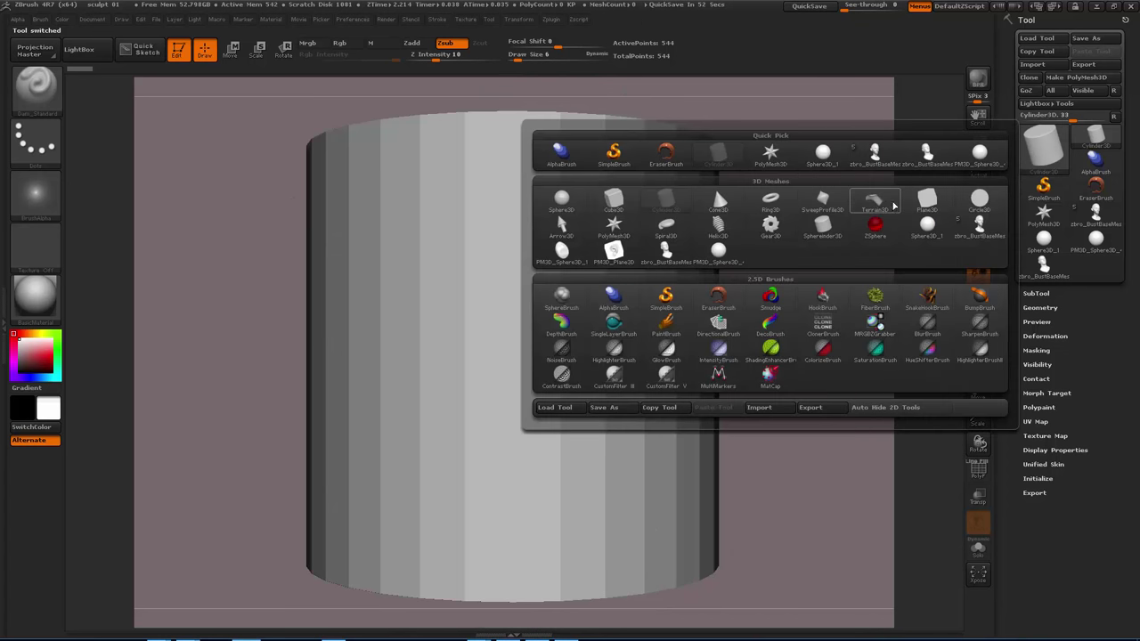
left_click(927, 201)
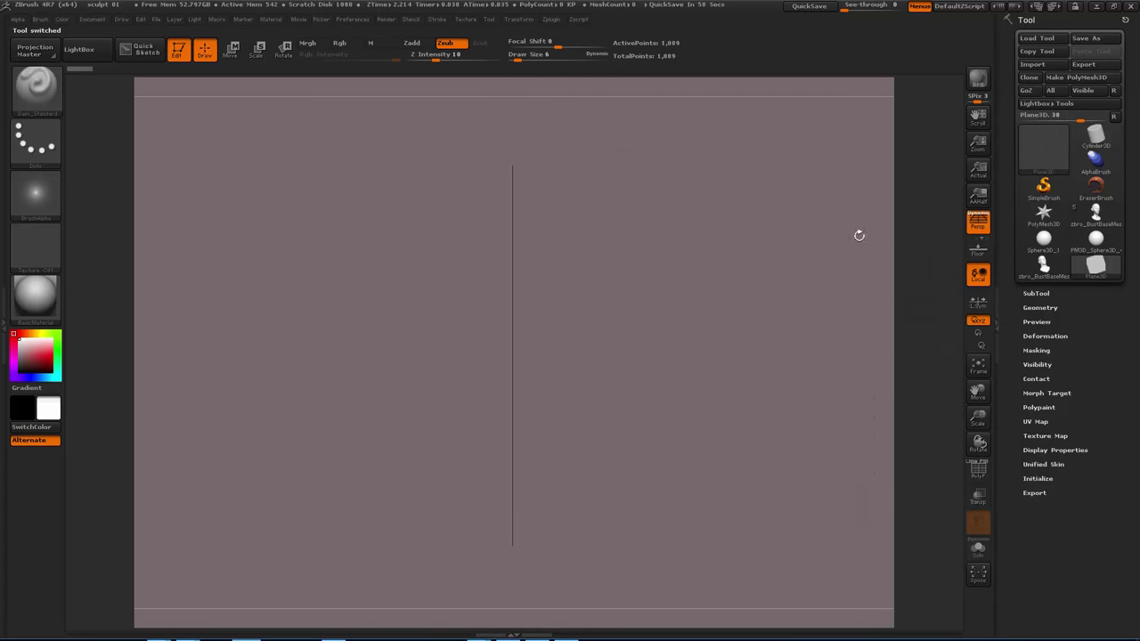
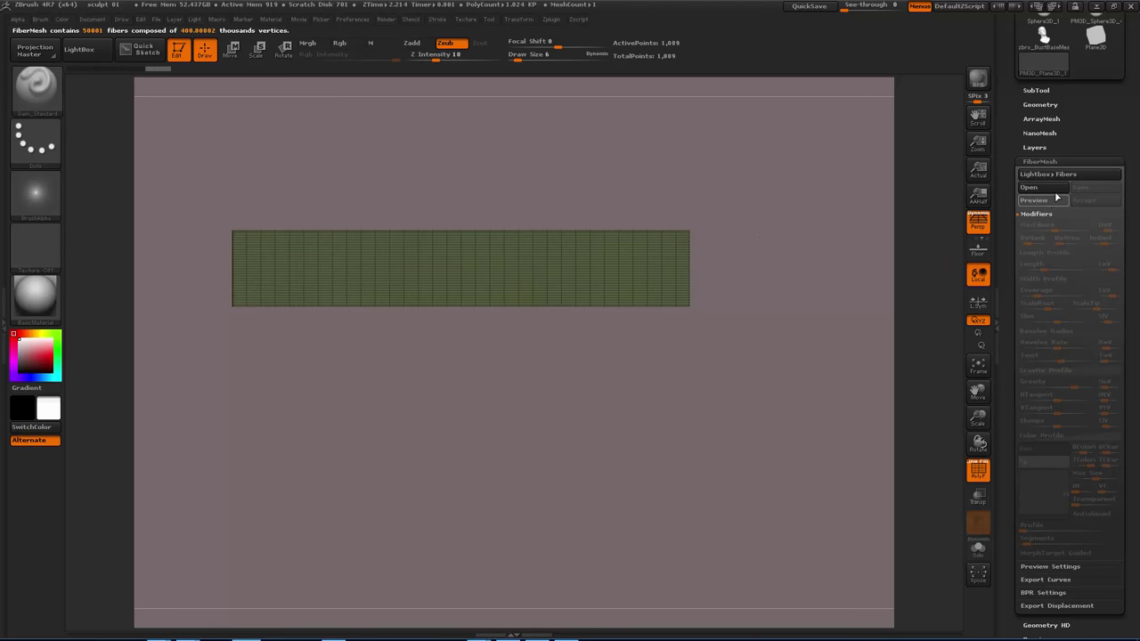
Turn on the FiberMesh preview for the flat plane strip and view its fibers from the front.
left_click(1044, 202)
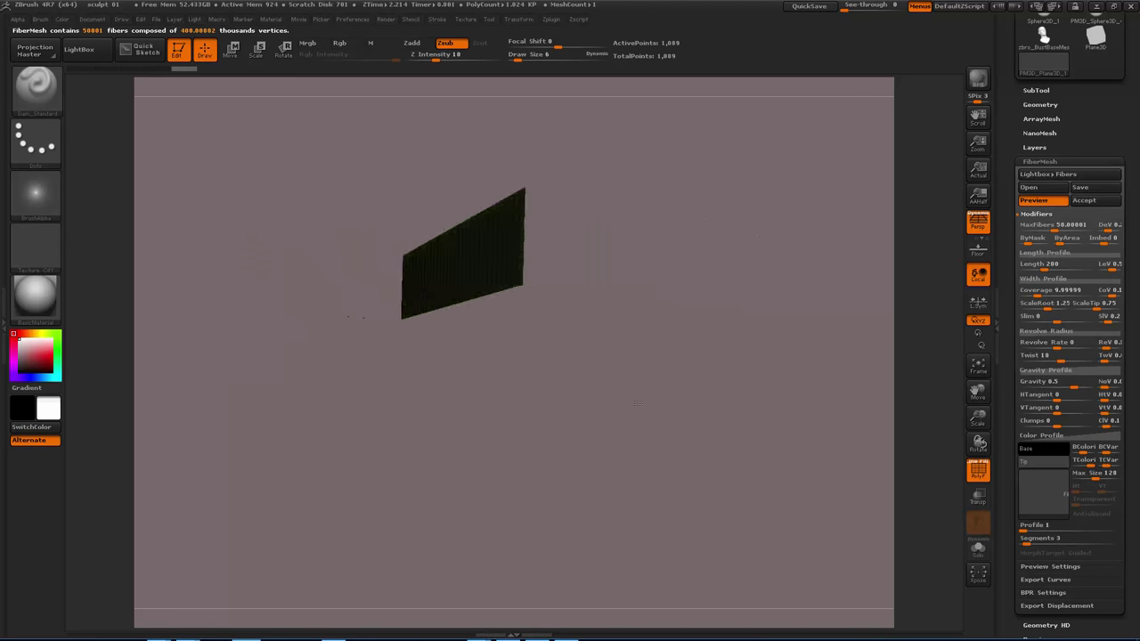
left_click_drag(450, 366, 491, 261)
mouse_move(505, 437)
left_mouse_down()
mouse_move(551, 452)
mouse_move(527, 391)
mouse_move(510, 448)
left_mouse_up()
left_click_drag(773, 287, 936, 237)
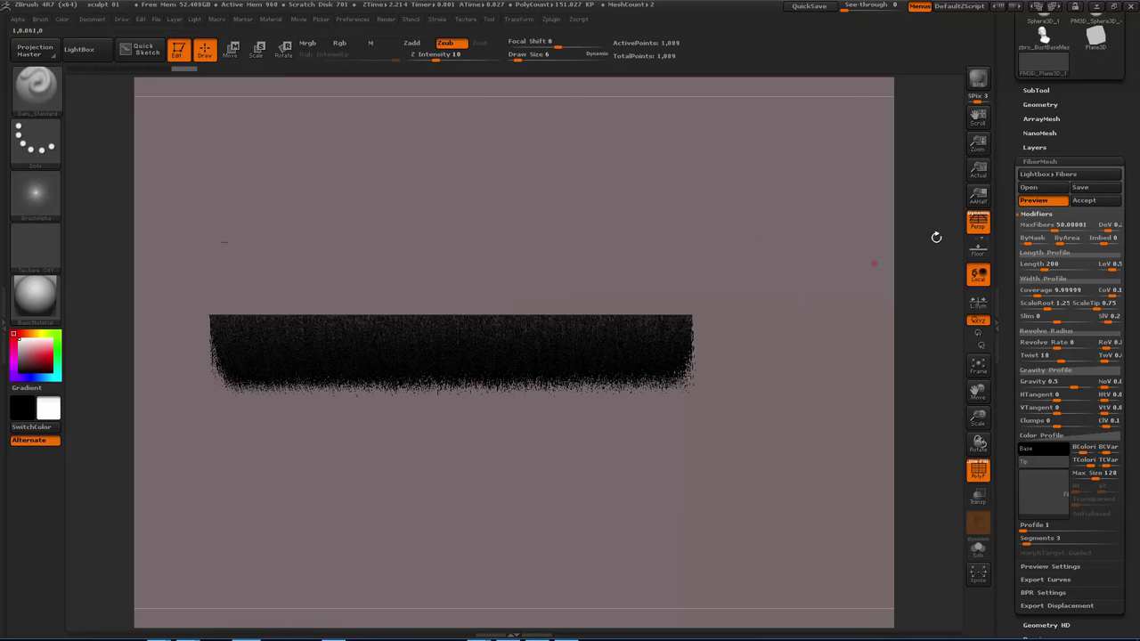
Toggle the FiberMesh preview off and on to compare the bare plane with its fibers from several angles.
left_click(1038, 201)
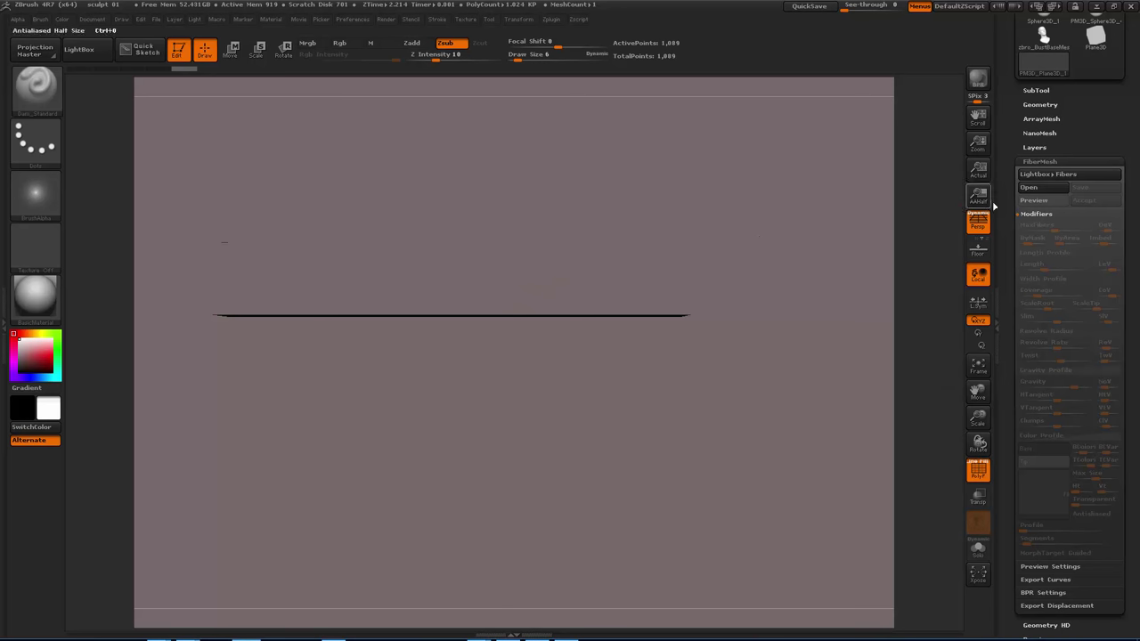
left_click(1034, 203)
left_click_drag(921, 252, 676, 368)
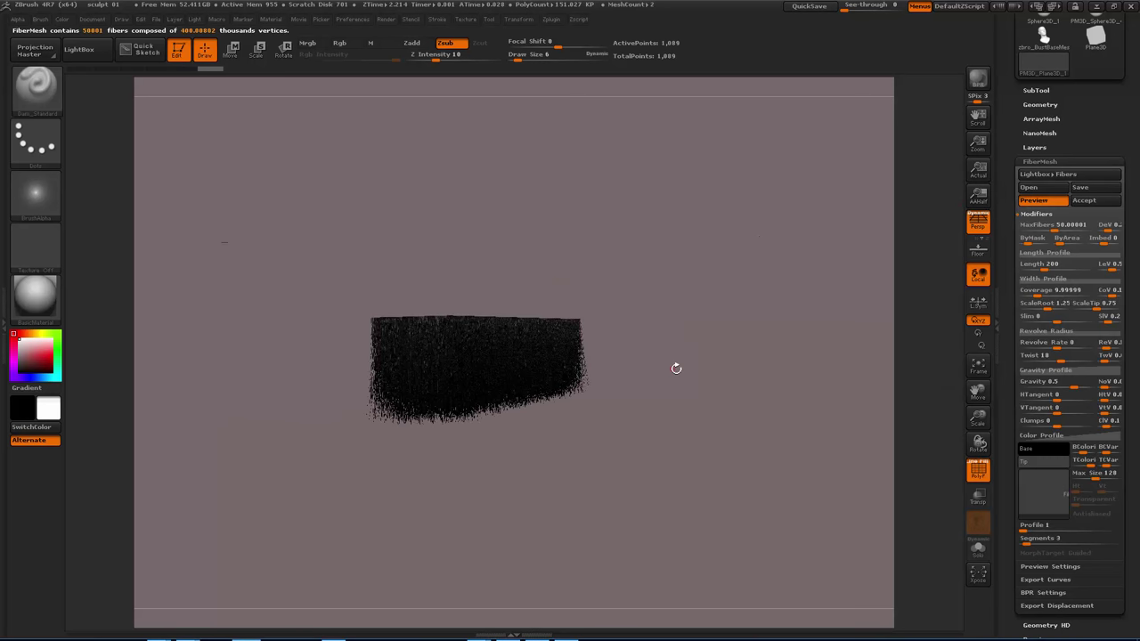
left_click_drag(604, 363, 621, 374)
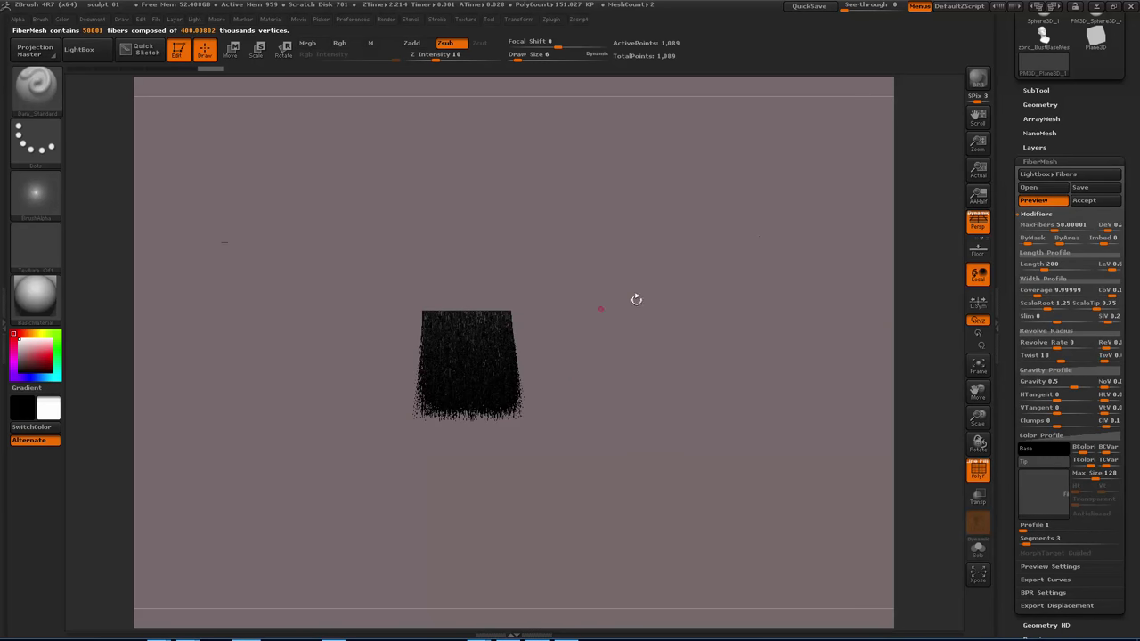
left_click_drag(636, 299, 773, 327)
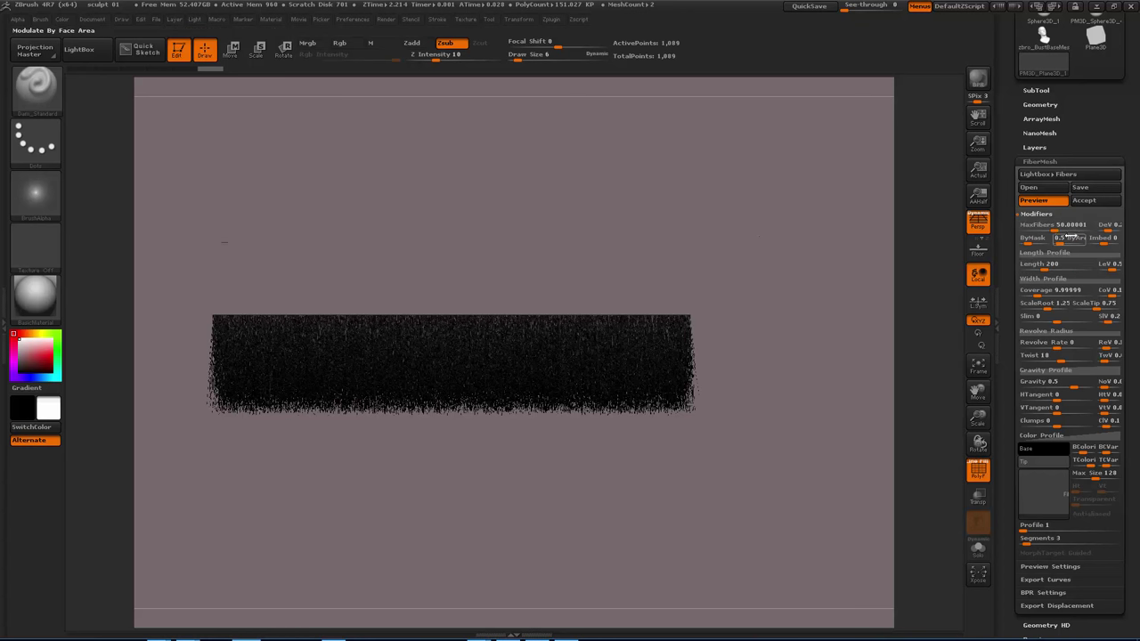
Reduce the plane's MaxFibers to about 15.16 and increase the fiber Length to about 711.6.
left_click_drag(1055, 228, 1046, 227)
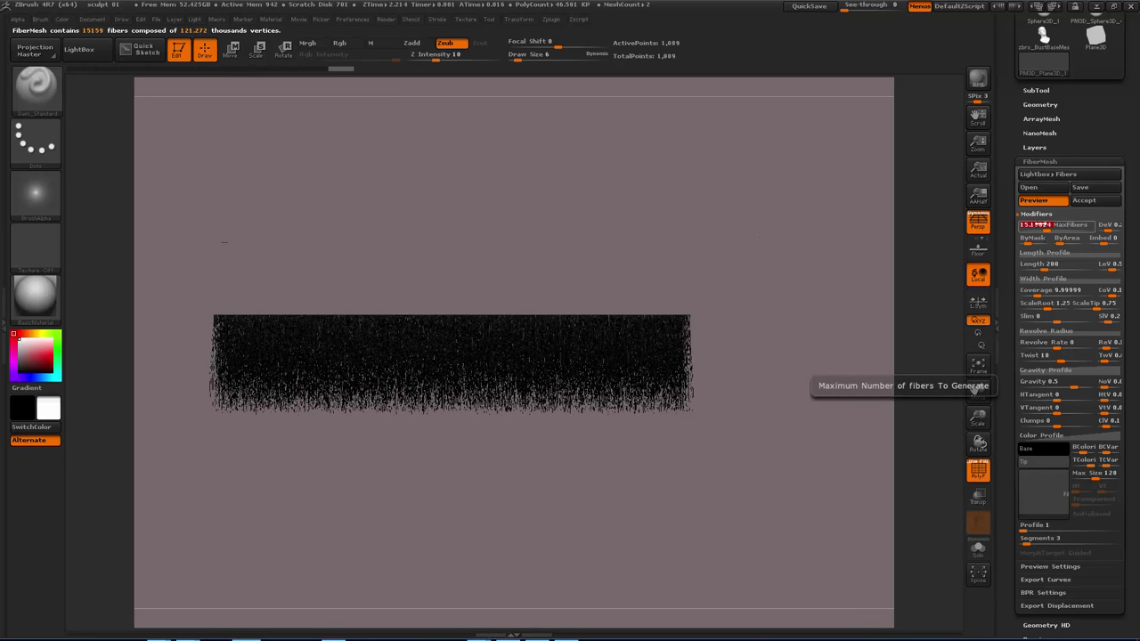
left_click_drag(1037, 267, 1063, 267)
Raise the fiber Segments to 23 and lower MaxFibers to about 3.64.
left_click_drag(1030, 541, 1042, 540)
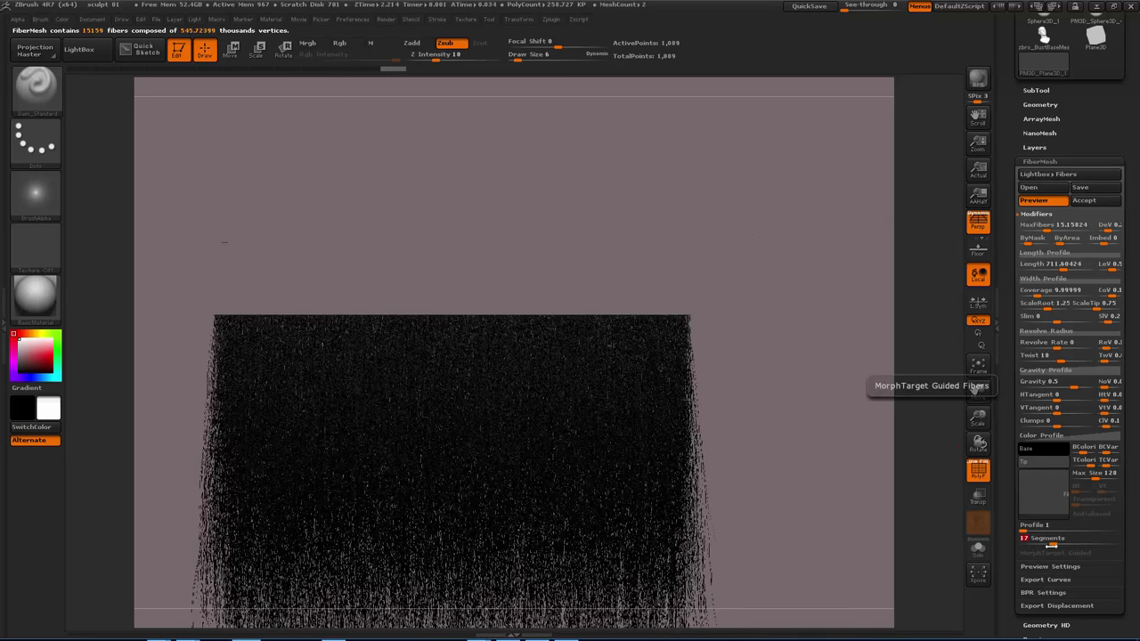
left_click_drag(1054, 544, 1064, 544)
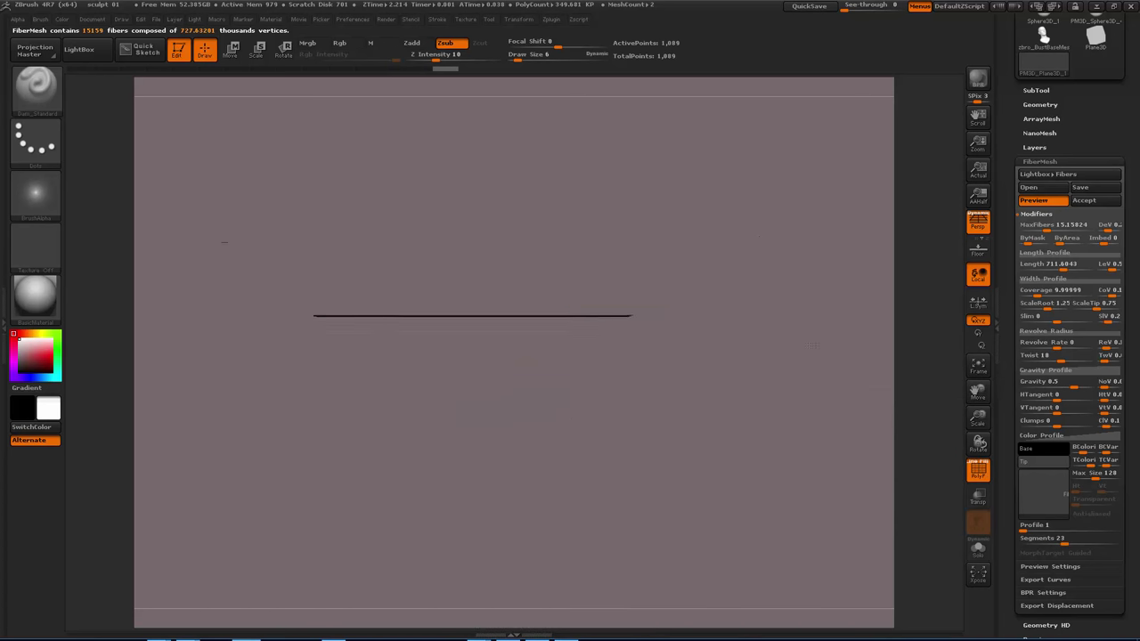
left_click_drag(1044, 227, 1040, 227)
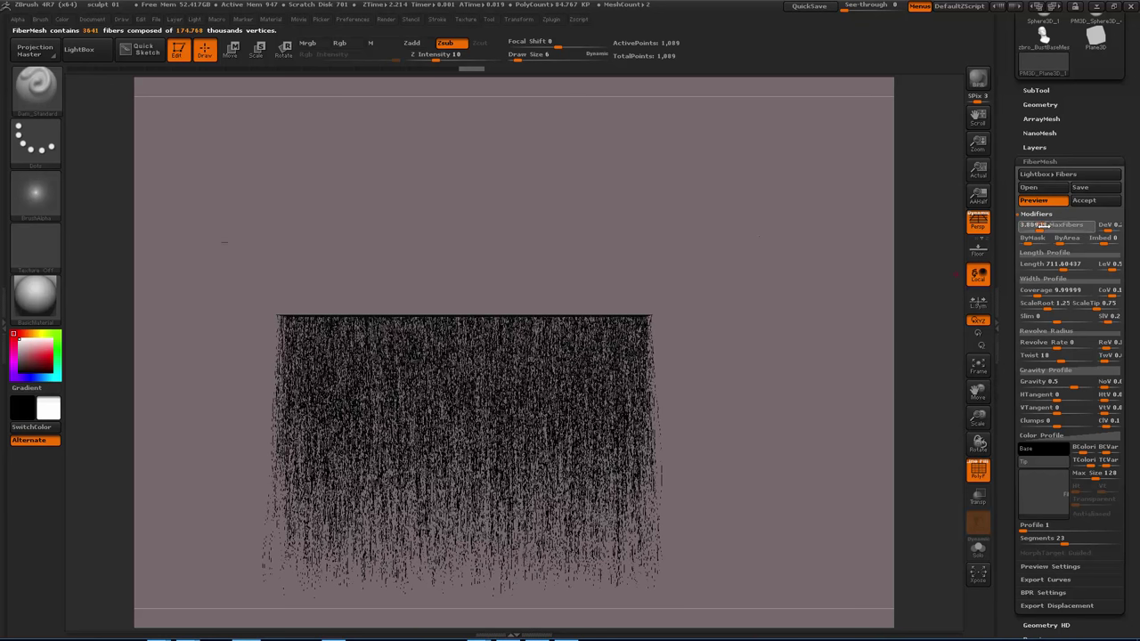
Try a higher MaxFibers of about 24.28 on the plane, and settle on about 9.95.
left_click_drag(1042, 225, 1053, 226)
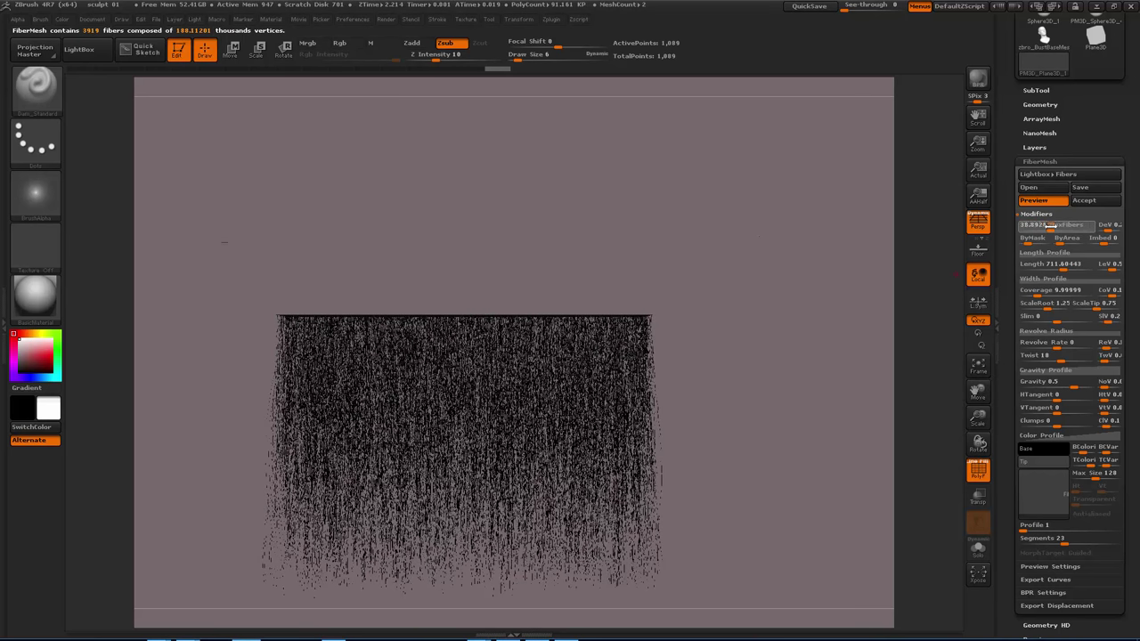
left_click(1050, 226)
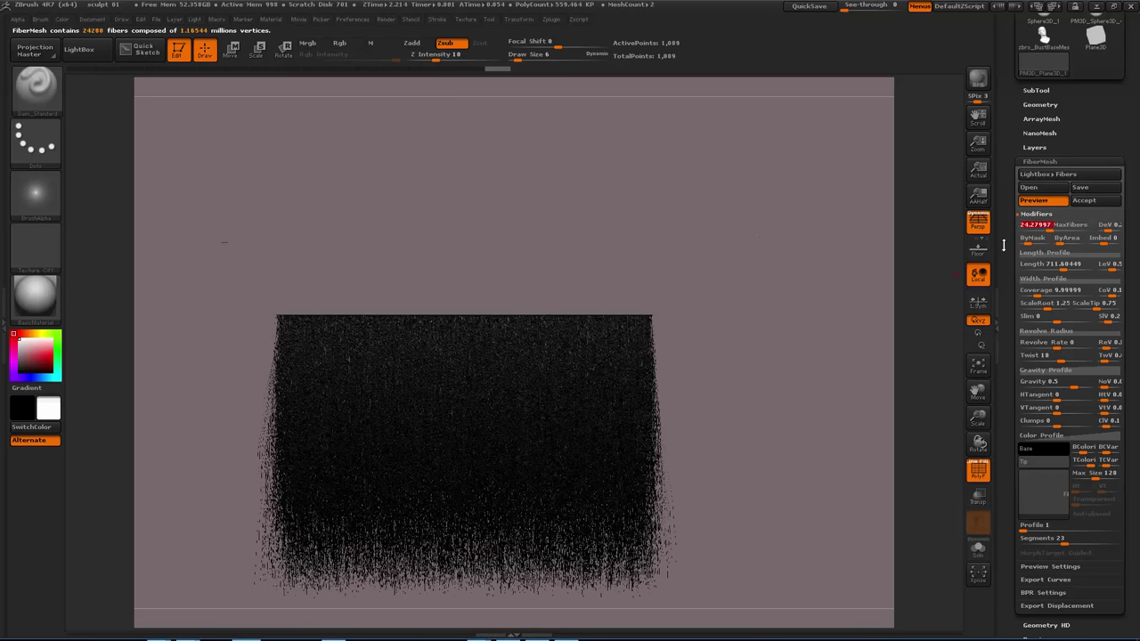
left_click(1042, 225)
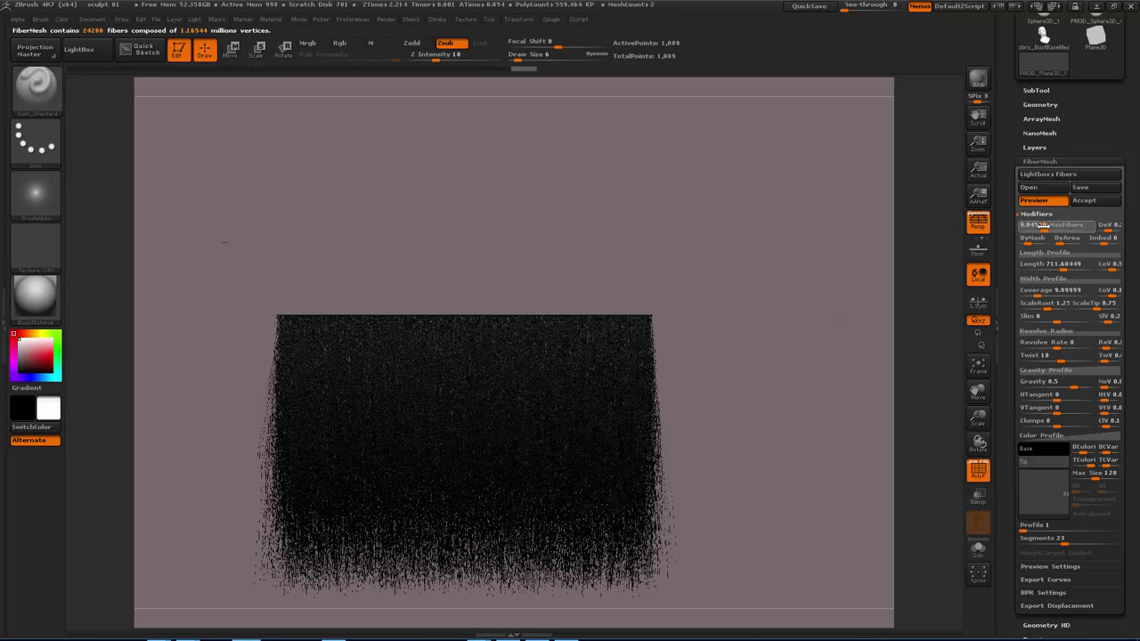
left_click_drag(792, 348, 789, 378)
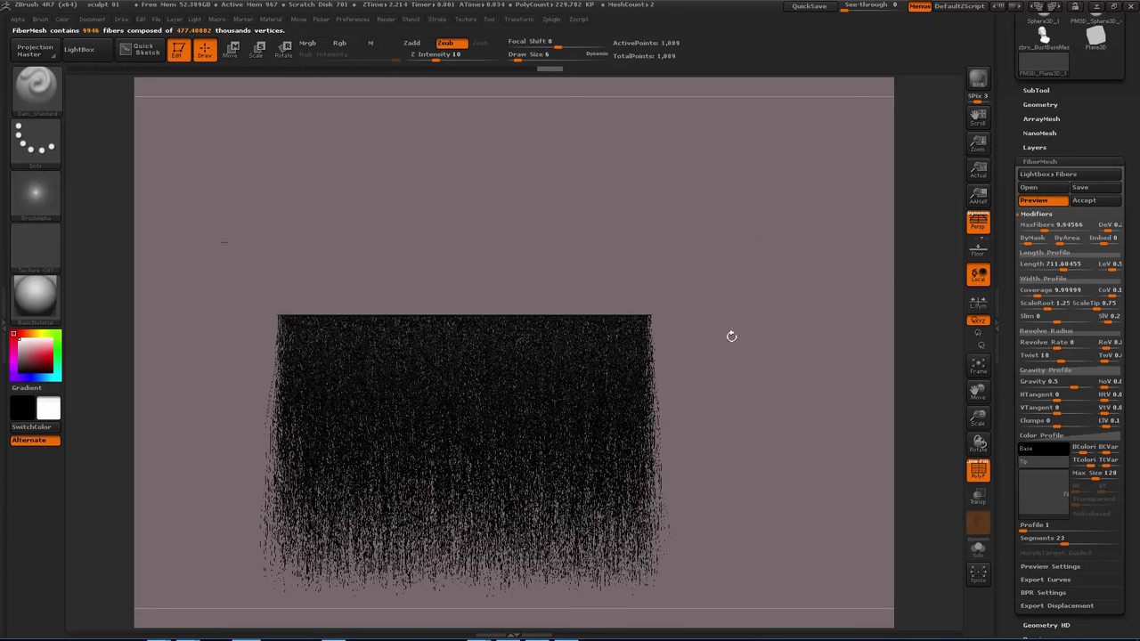
left_click_drag(763, 366, 807, 307, "alt")
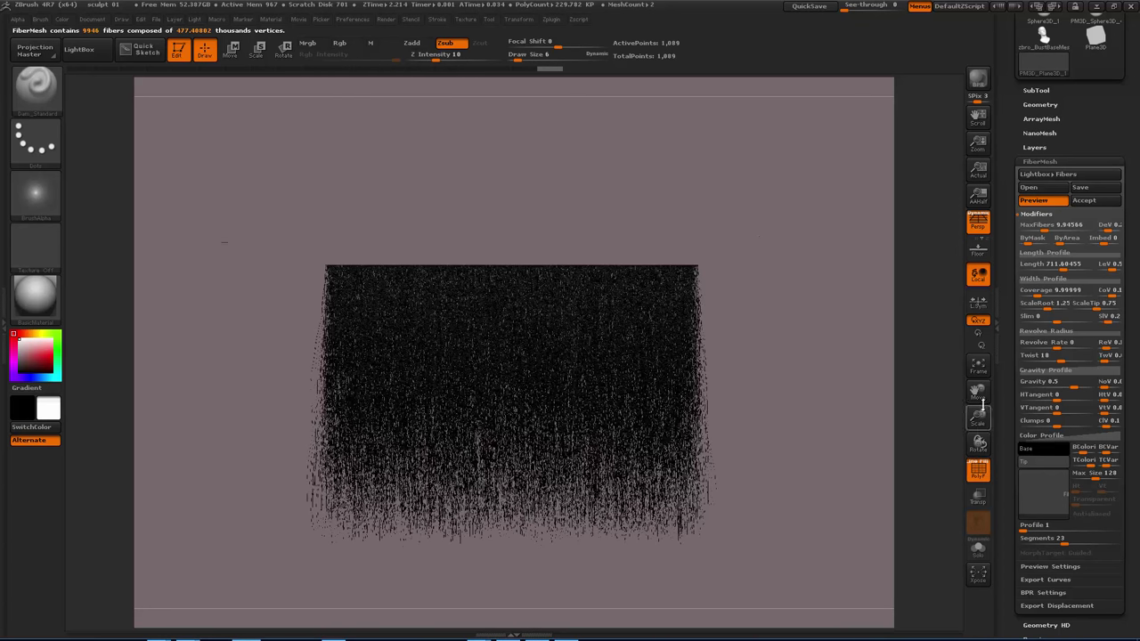
Set the fiber Base color to a dark reddish brown and the Tip color to a light grayish beige.
left_click(1043, 454)
left_click(952, 509)
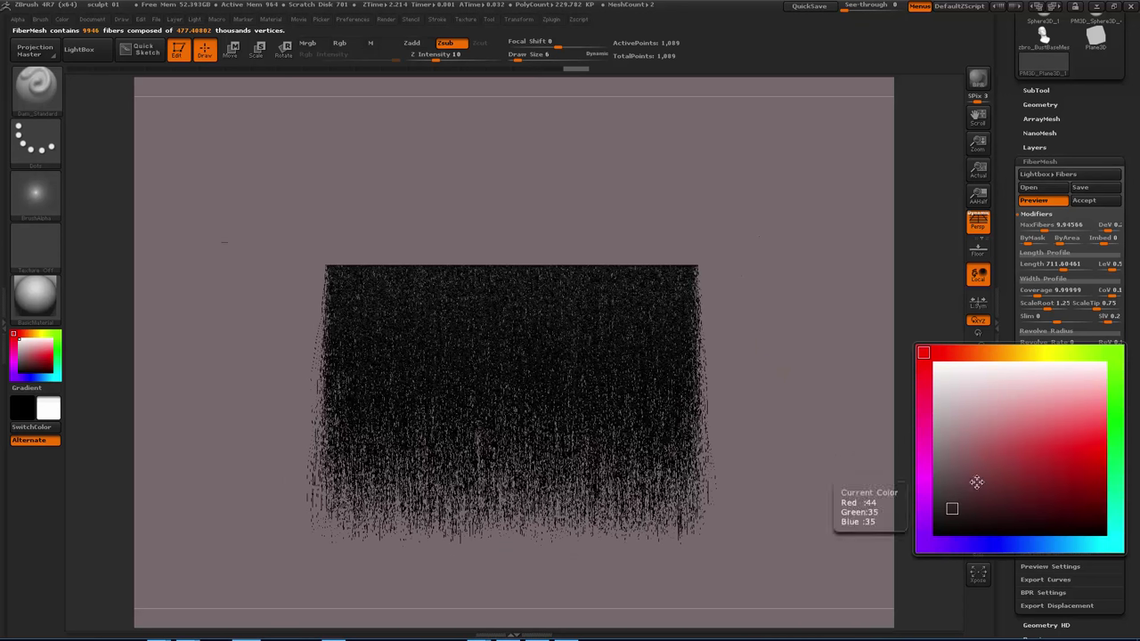
left_click_drag(945, 357, 957, 357)
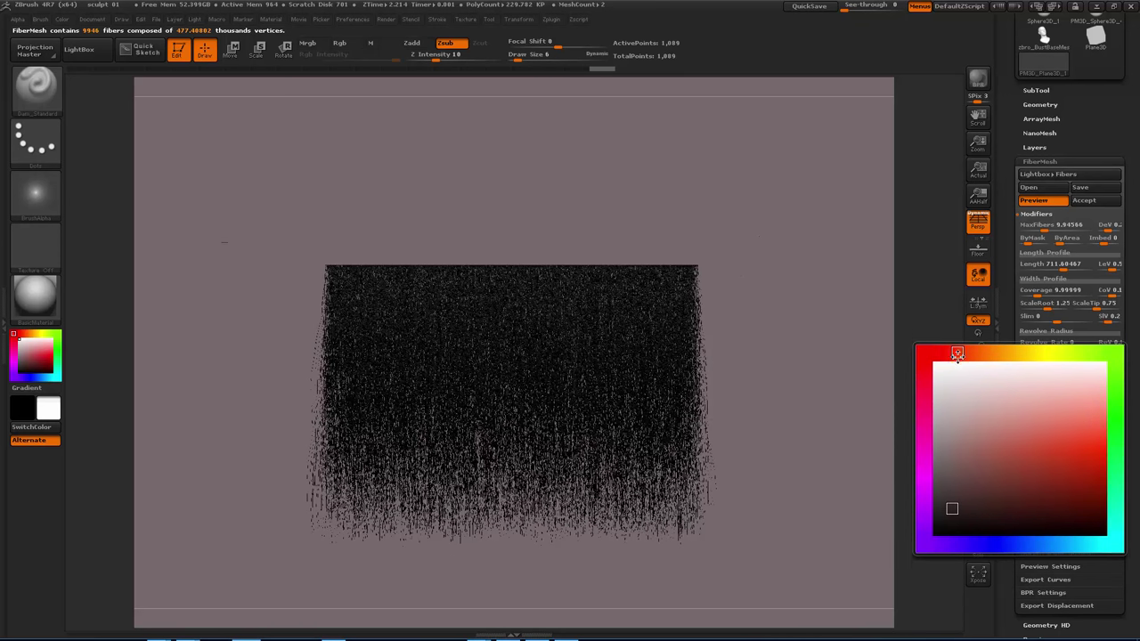
left_click_drag(980, 465, 980, 481)
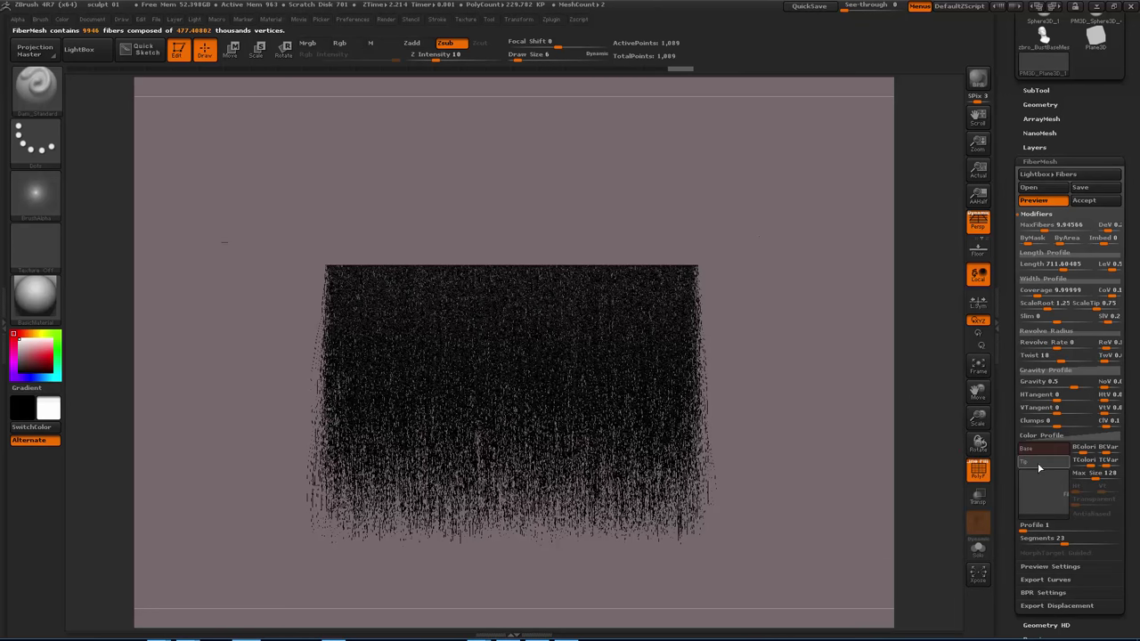
left_click(1038, 469)
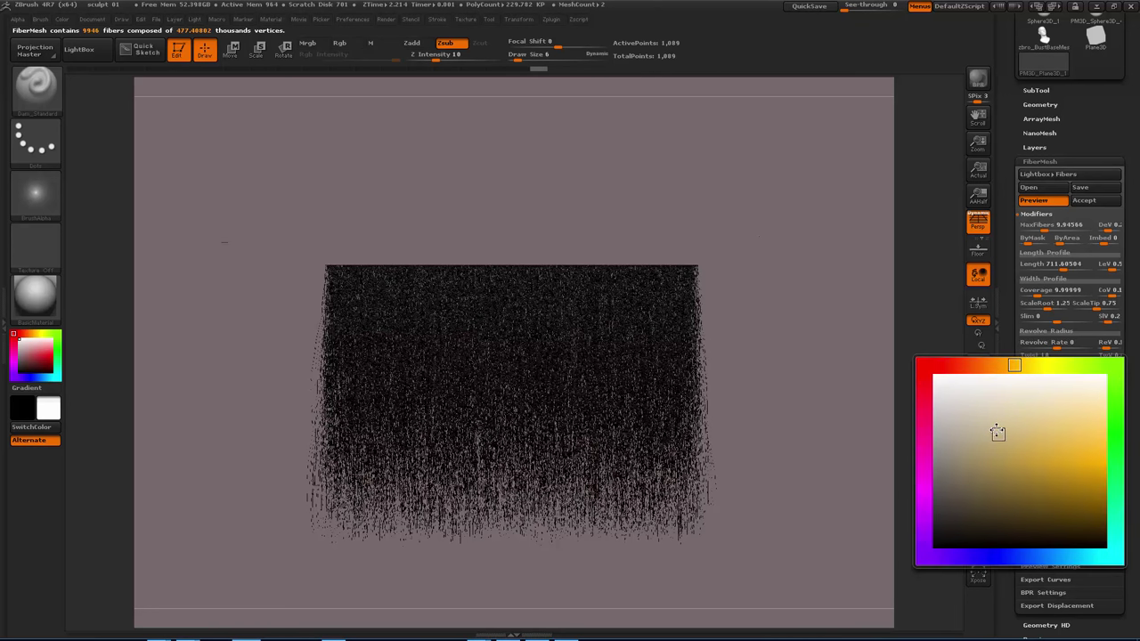
left_click(947, 446)
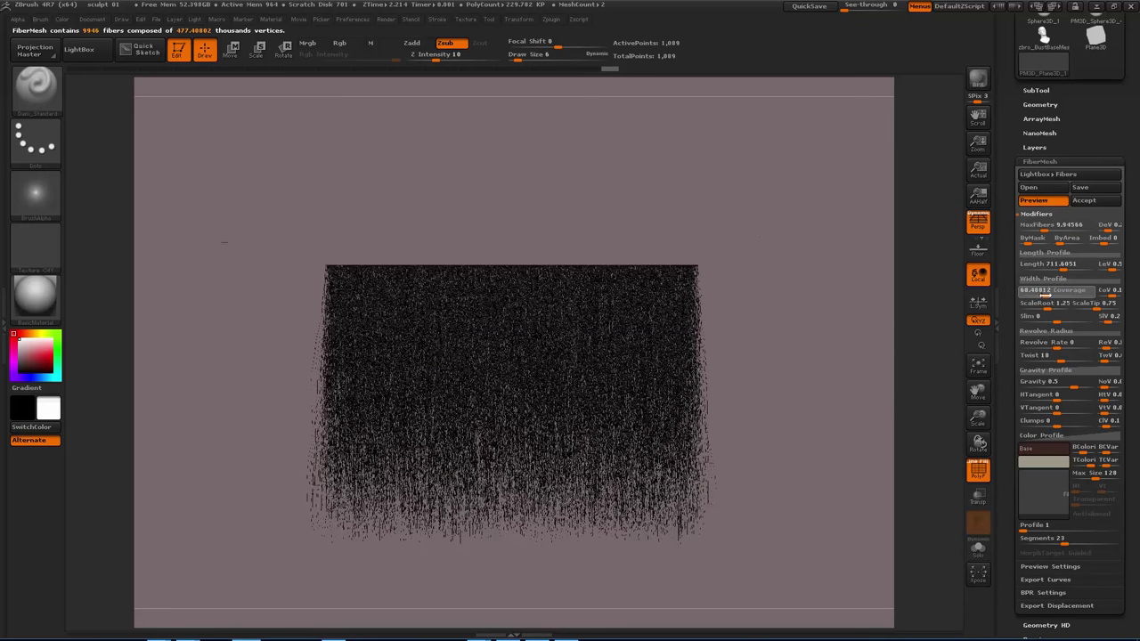
Raise the fiber Coverage to about 61.73 and accept the fibers as a subtool without activating Fast Preview.
left_click(1043, 294)
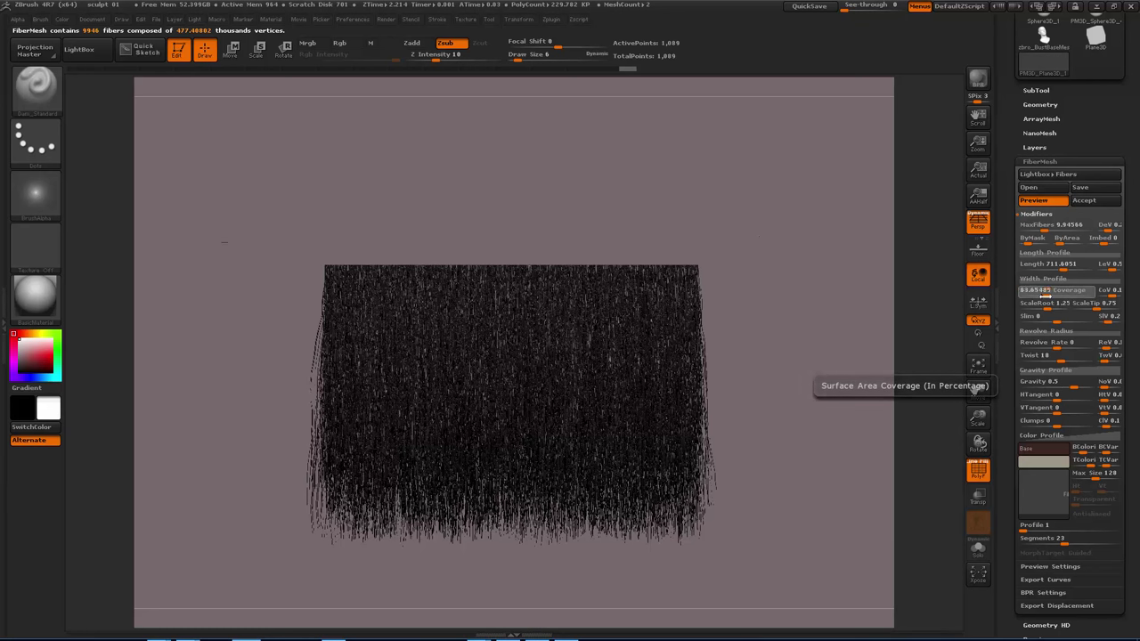
left_click(1043, 296)
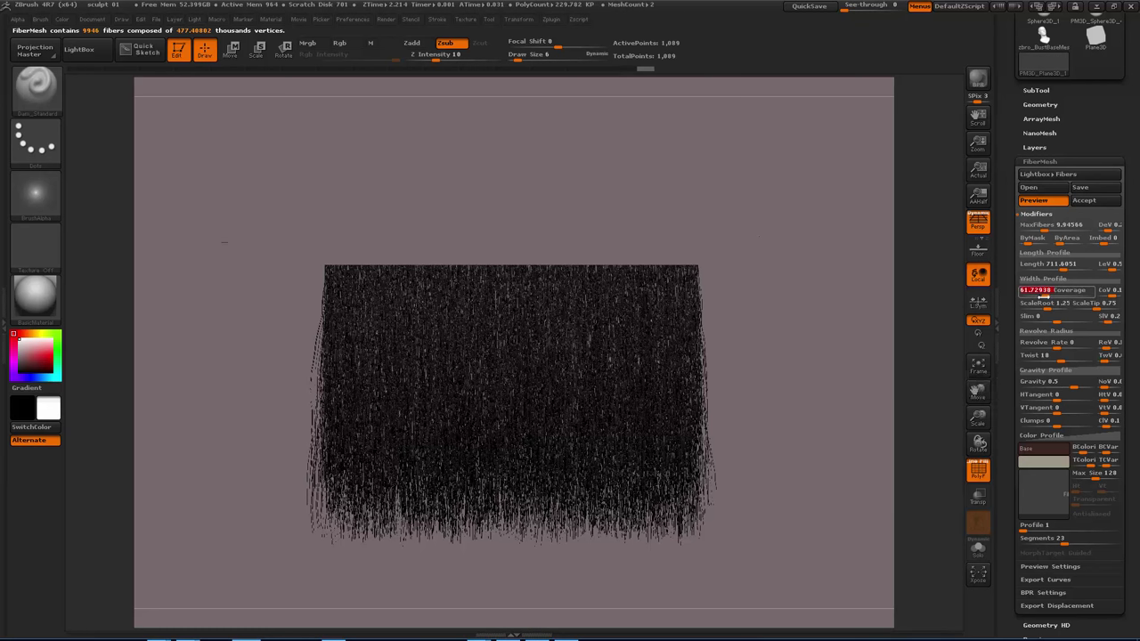
left_click(1091, 201)
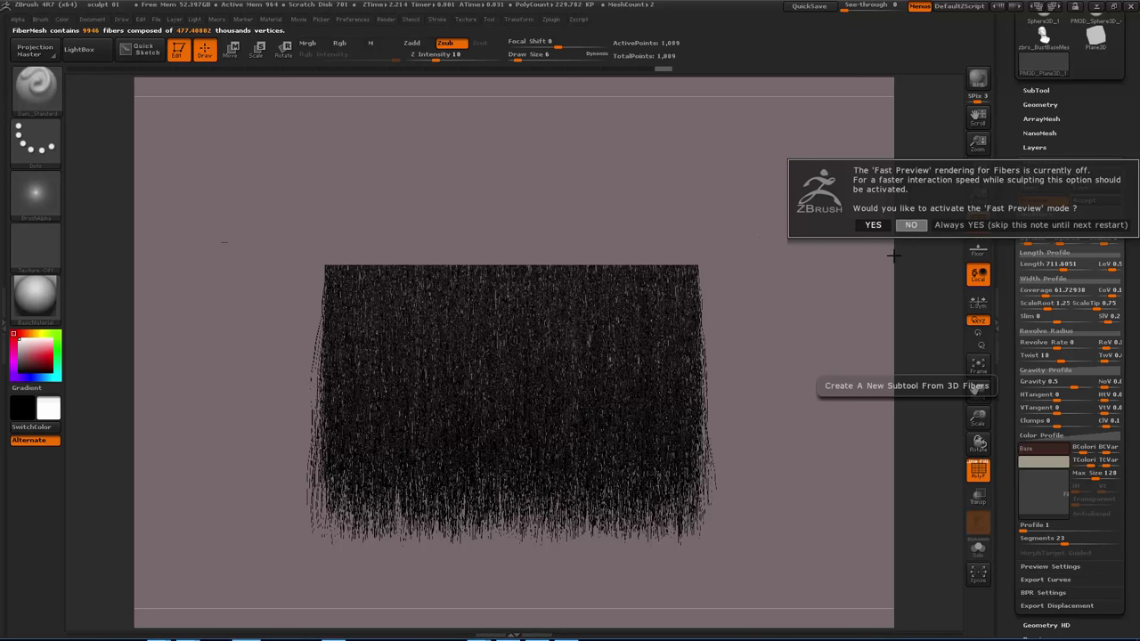
left_click(910, 225)
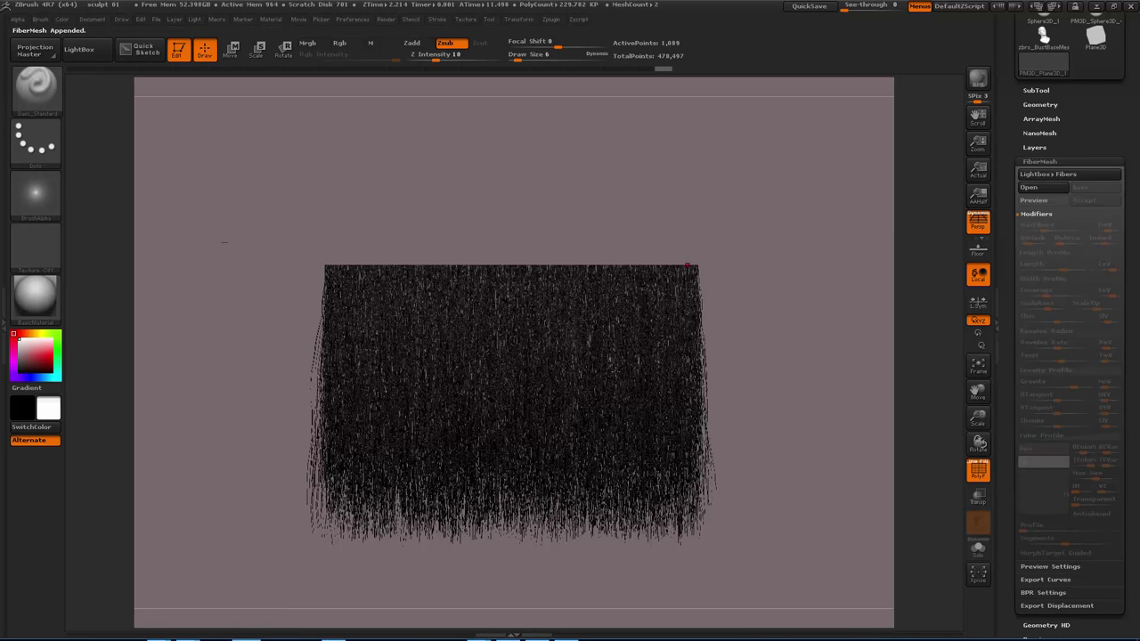
left_click(1035, 204)
left_click(1037, 205)
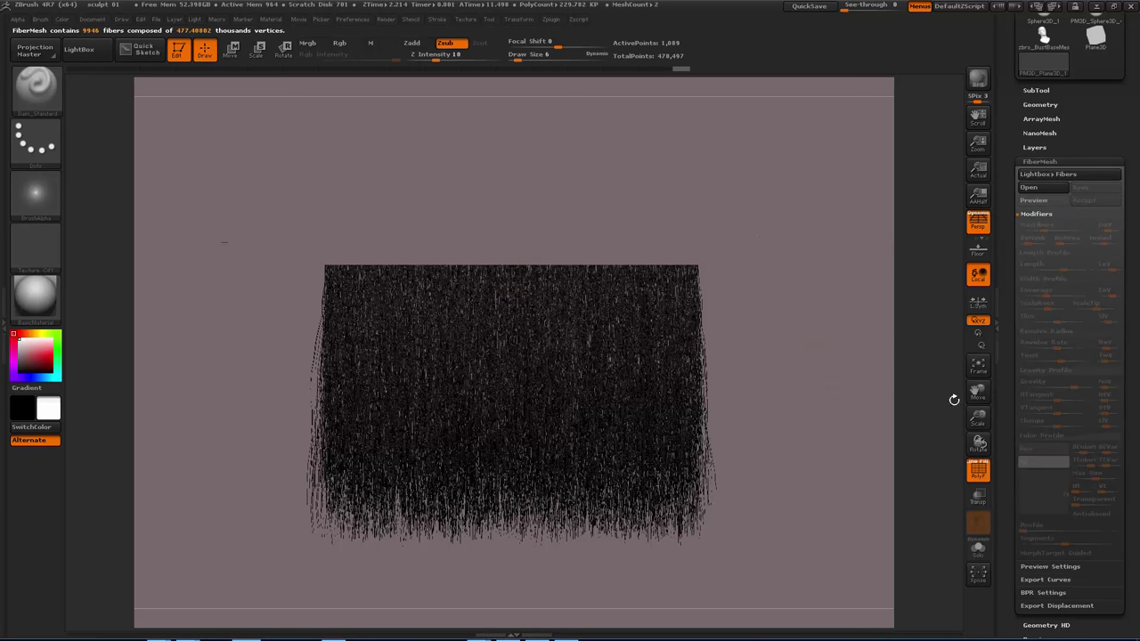
left_click_drag(735, 345, 594, 384)
left_click_drag(762, 425, 756, 377, "alt")
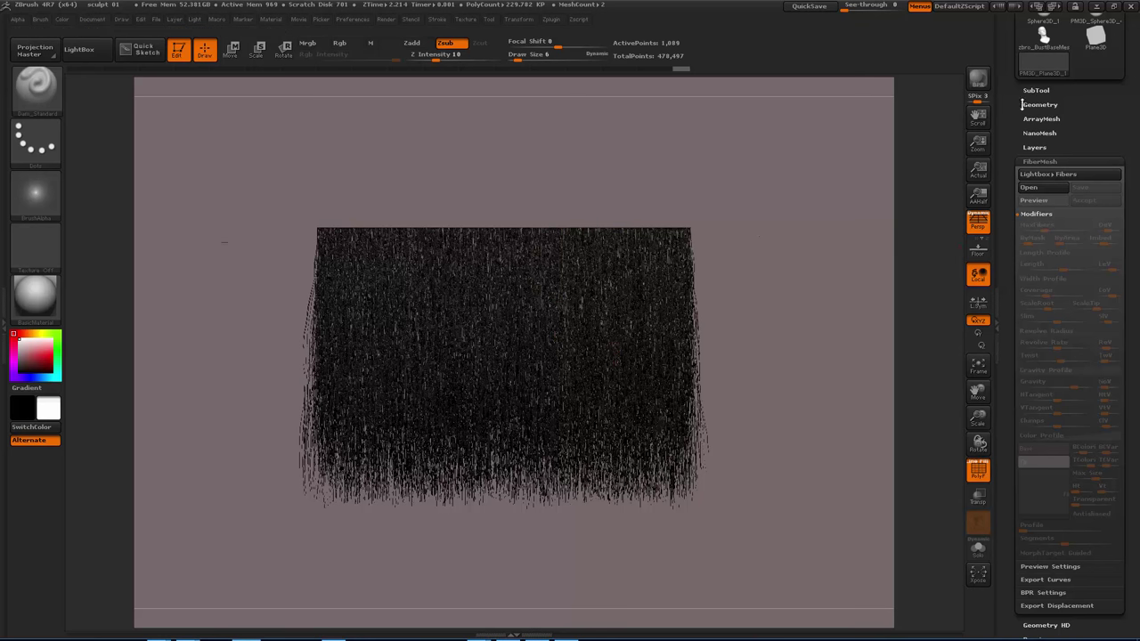
Open the subtool list and select the new fibers subtool.
scroll(1024, 107, "up", 2)
left_click(1033, 129)
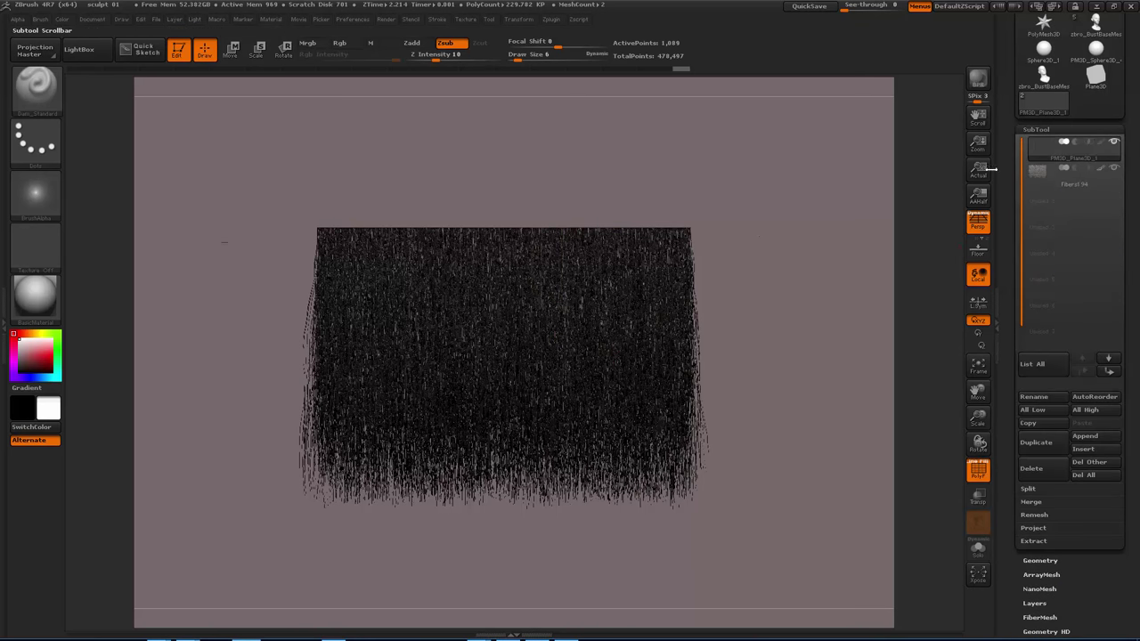
left_click(1050, 183)
left_click(1045, 175)
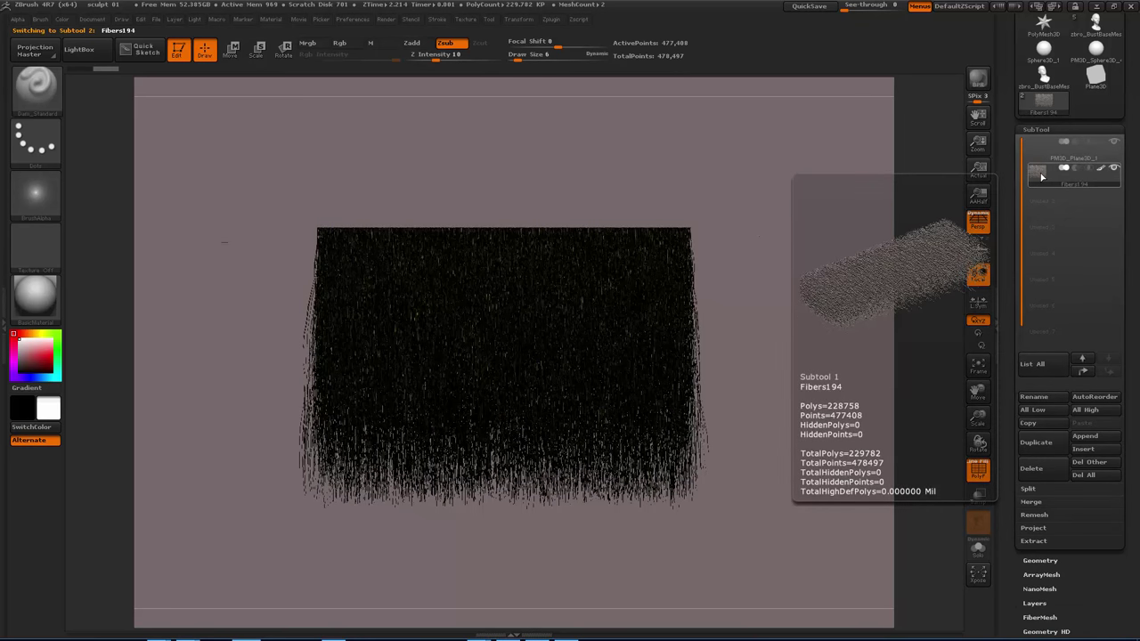
Examine the fiber strands up close and at an angle, and return to a front view of the whole strip.
key("shift")
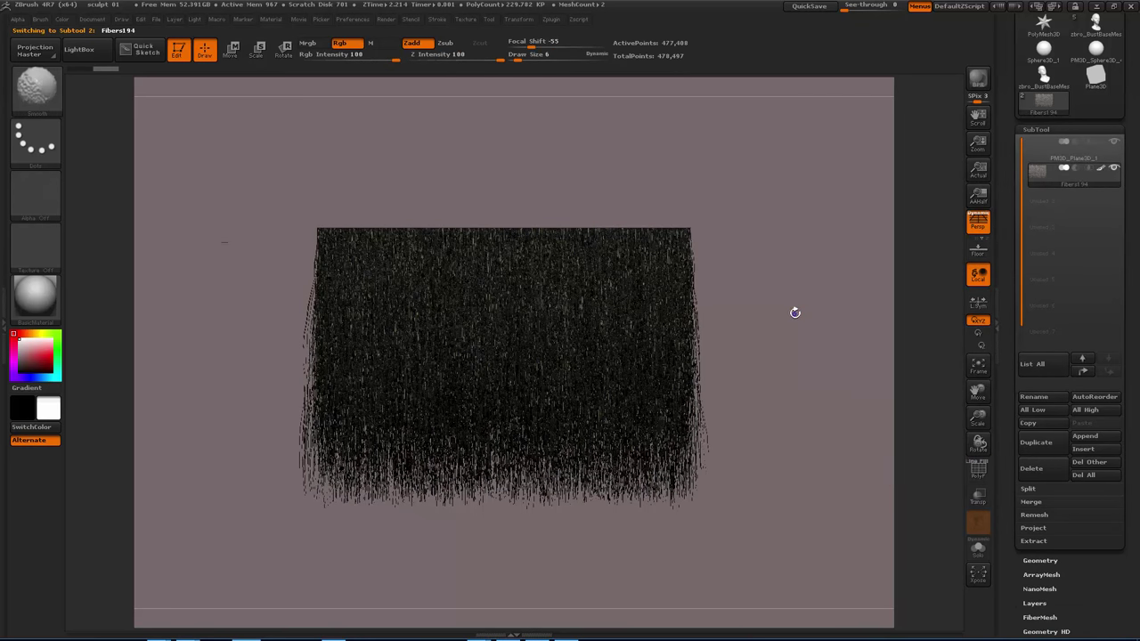
key("alt")
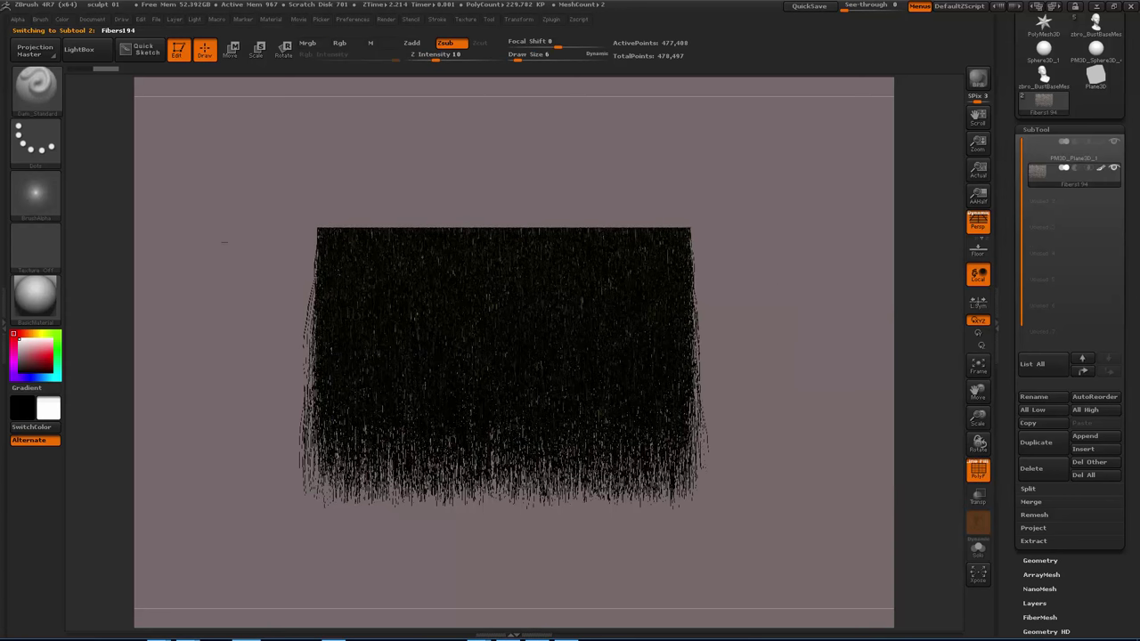
left_click_drag(224, 241, 224, 436, "alt")
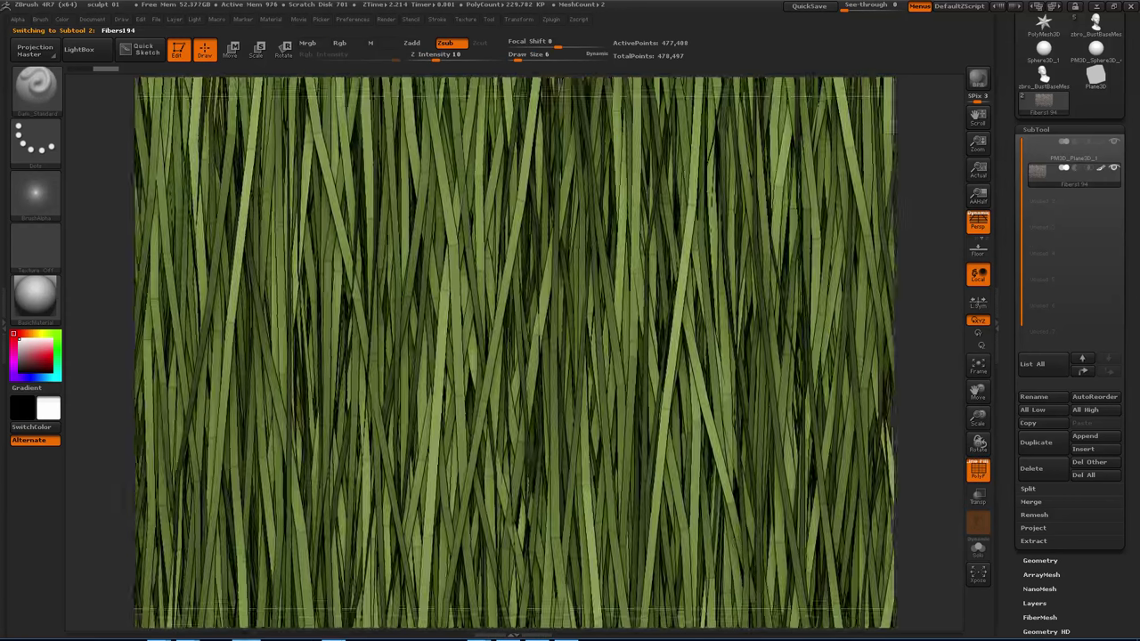
right_click_drag(573, 298, 674, 439, "ctrl")
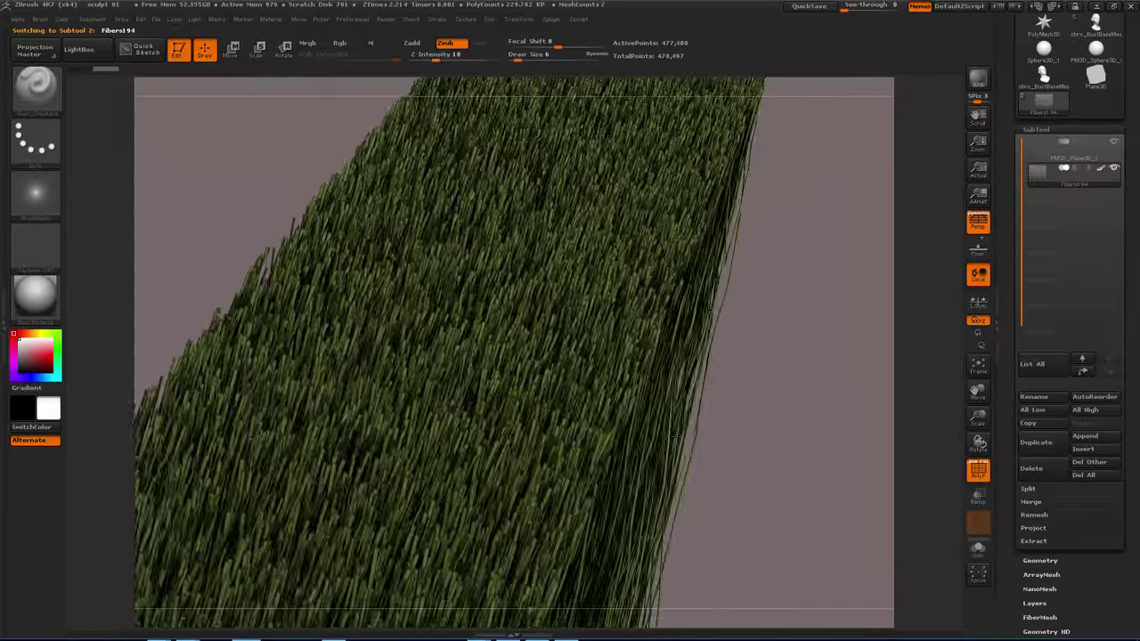
left_click_drag(674, 437, 648, 332)
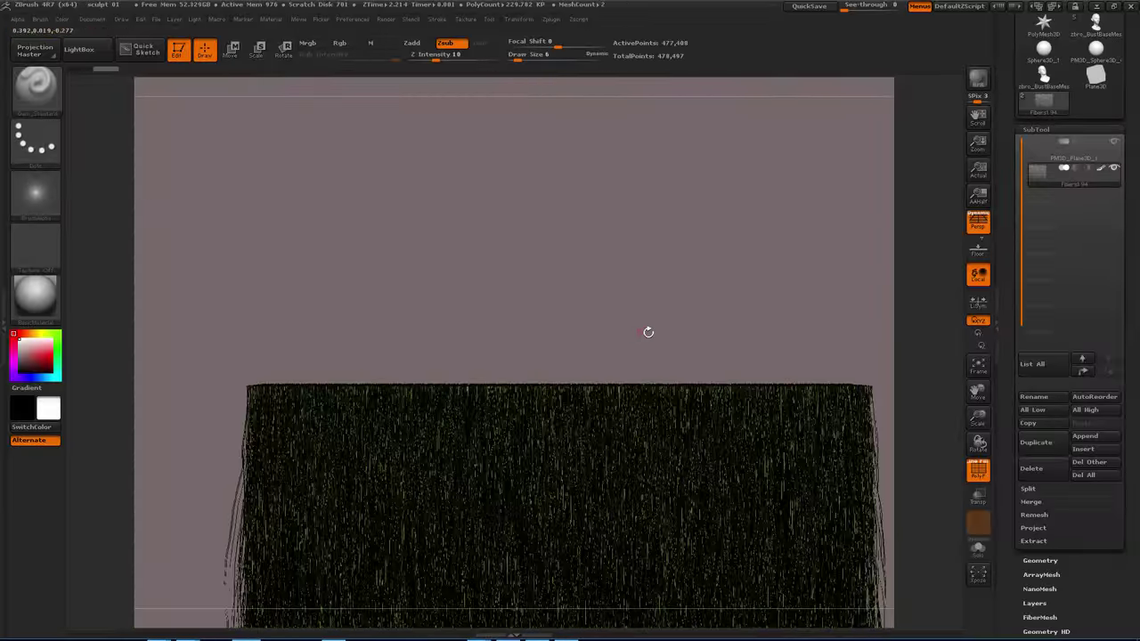
right_click_drag(648, 333, 655, 146)
mouse_move(699, 196)
right_mouse_down()
mouse_move(720, 218)
mouse_move(703, 205)
right_mouse_up()
right_click_drag(367, 181, 378, 185)
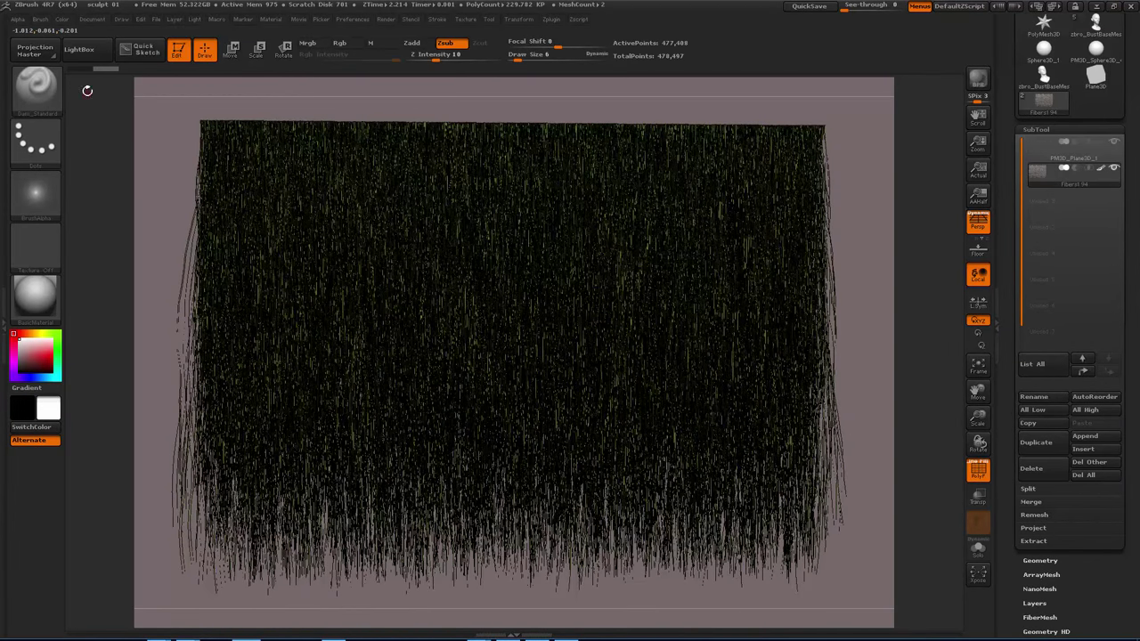
Choose the GroomBrush1 brush and enlarge its Draw Size to about 298.
left_click(40, 103)
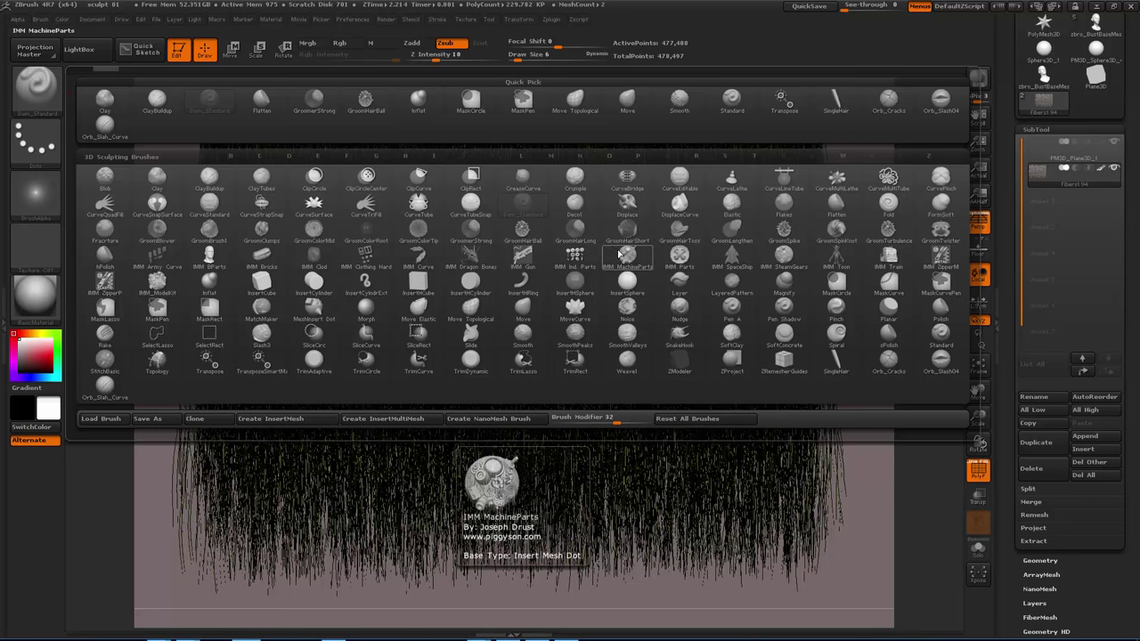
key("g")
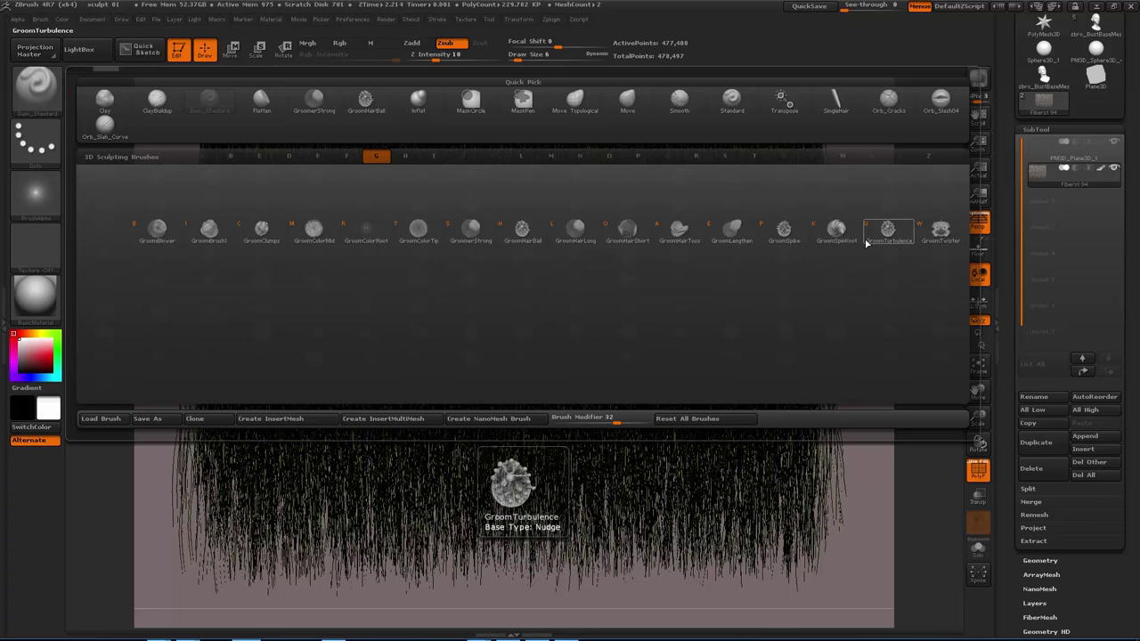
left_click(209, 231)
key("s")
left_click_drag(534, 301, 579, 300)
mouse_move(718, 387)
right_mouse_down("ctrl")
mouse_move(678, 345)
mouse_move(714, 403)
right_mouse_up("ctrl")
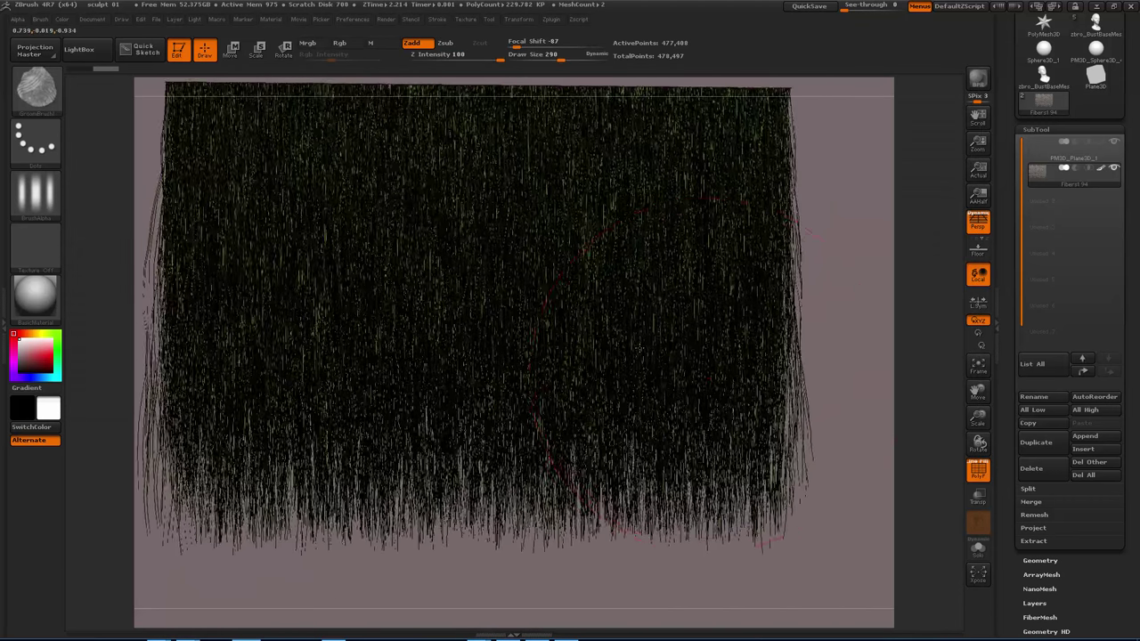
mouse_move(739, 481)
right_mouse_down("alt")
mouse_move(672, 445)
mouse_move(628, 366)
right_mouse_up("alt")
Try combing the fibers in several directions with broad GroomBrush1 strokes across the strip.
mouse_move(680, 441)
left_mouse_down()
mouse_move(661, 424)
mouse_move(640, 467)
left_mouse_up()
mouse_move(608, 340)
left_mouse_down()
mouse_move(628, 446)
mouse_move(552, 392)
mouse_move(499, 383)
mouse_move(659, 401)
left_mouse_up()
key("ctrl+z")
left_click_drag(591, 317, 405, 423)
left_click_drag(454, 304, 584, 397)
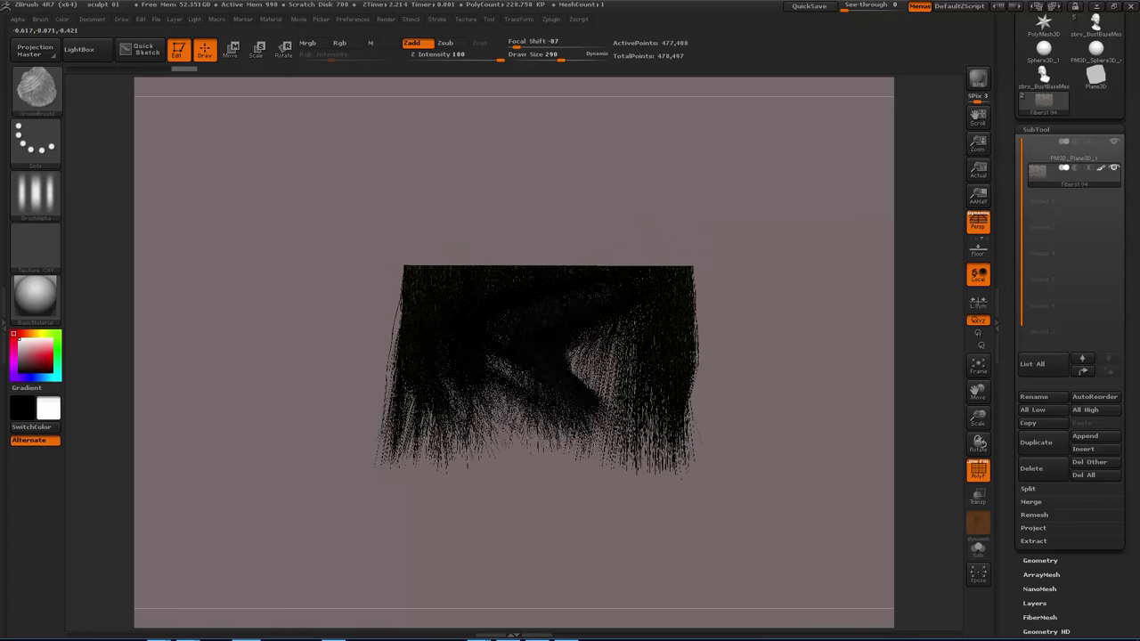
left_click_drag(639, 317, 542, 428)
left_click_drag(656, 350, 694, 405)
left_click_drag(624, 374, 583, 454)
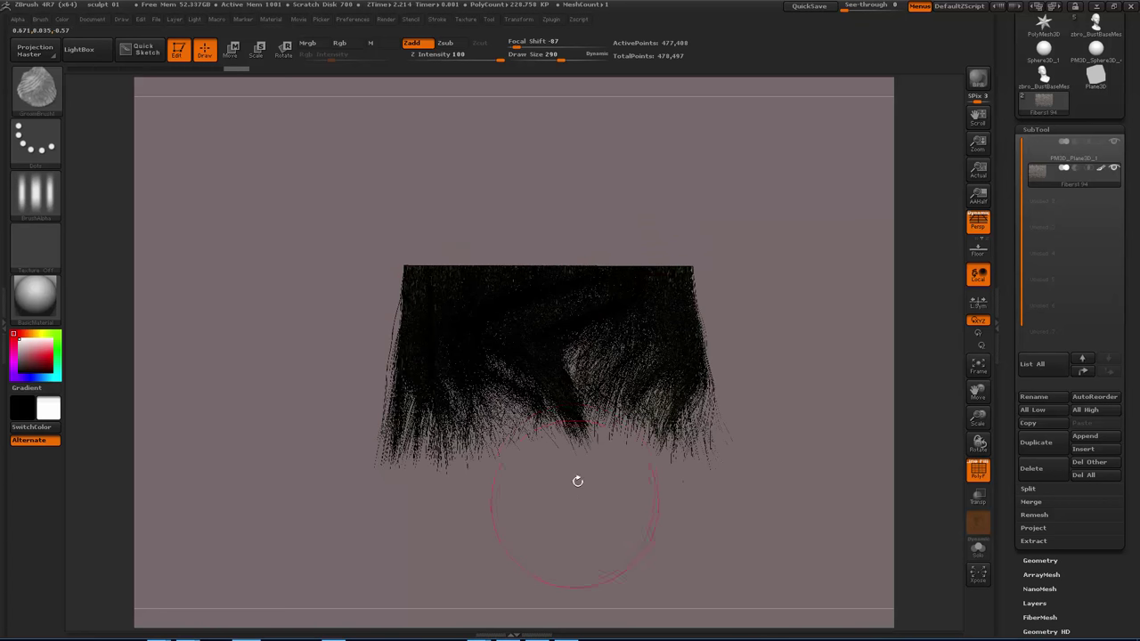
Reduce the Draw Size to about 238 and undo the grooming strokes on the fibers.
key("s")
mouse_move(663, 333)
left_mouse_down()
mouse_move(674, 434)
mouse_move(846, 428)
mouse_move(665, 421)
mouse_move(712, 380)
left_mouse_up()
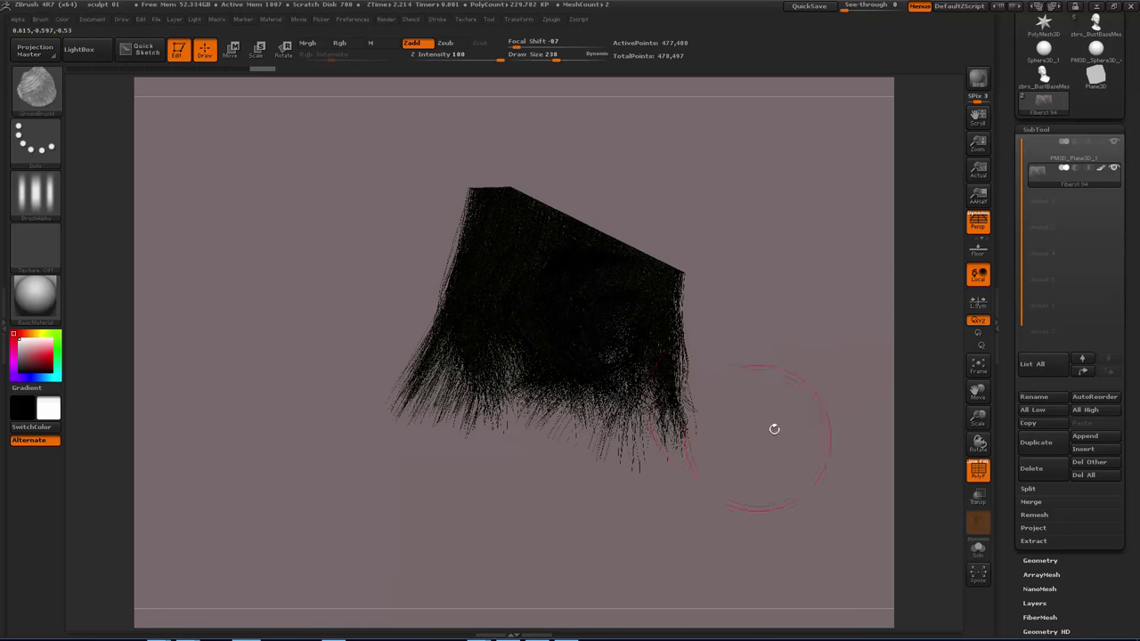
left_click_drag(774, 428, 760, 414)
key("ctrl+z")
key("ctrl+z")
key("ctrl+z")
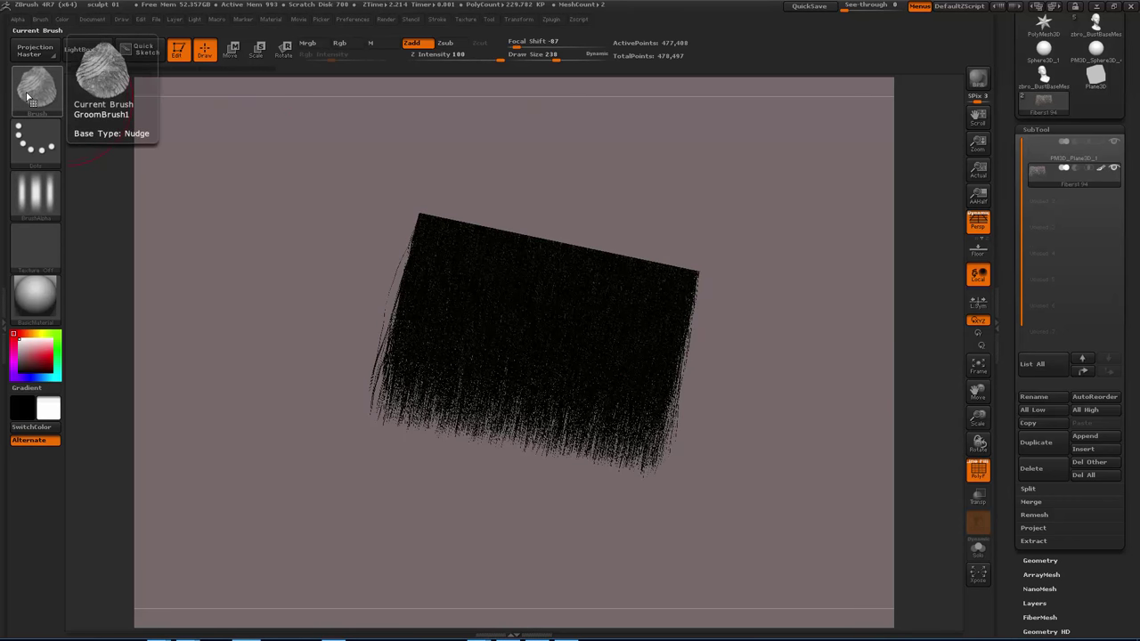
Straighten the view of the hair strip and examine the FiberMesh settings of GroomBrush1.
left_click_drag(254, 151, 275, 208, "shift")
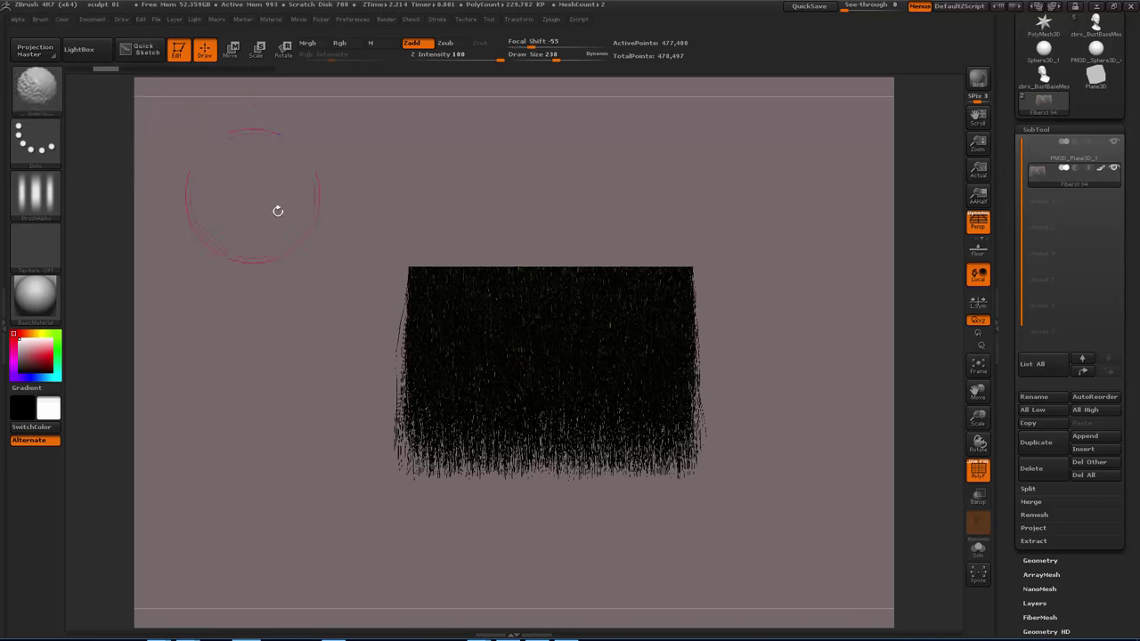
right_click_drag(631, 459, 499, 397, "alt")
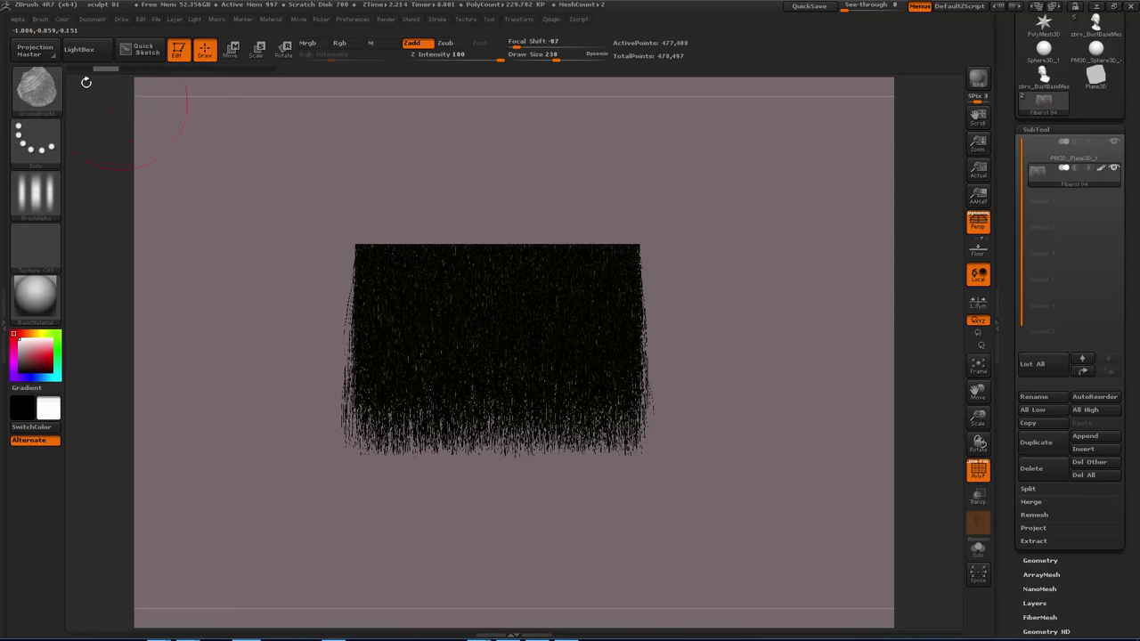
left_click(40, 20)
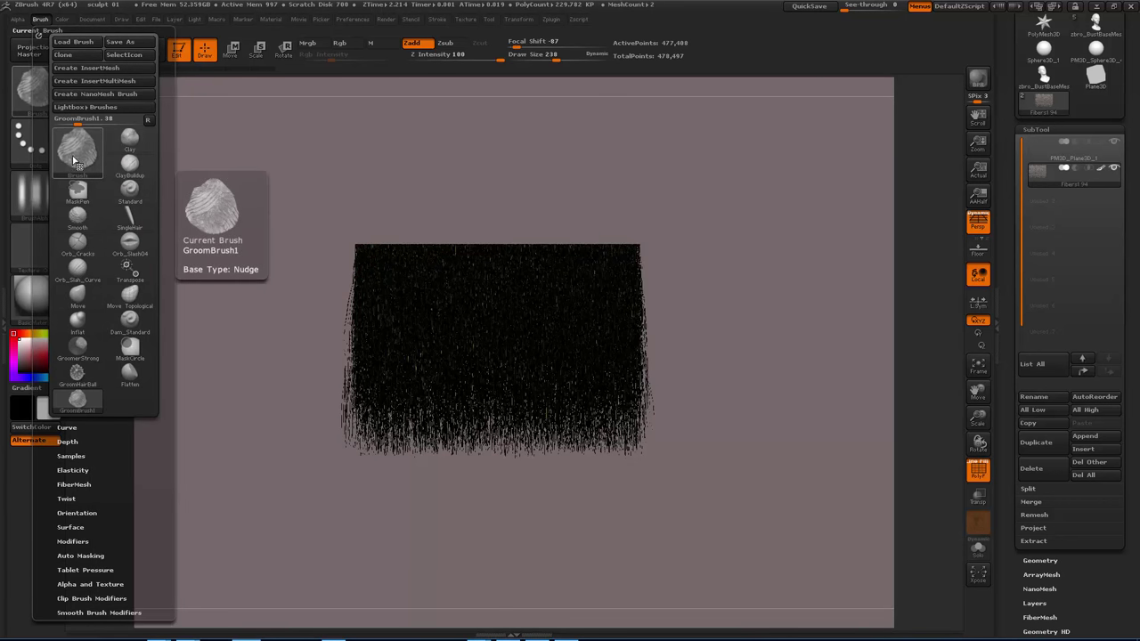
scroll(52, 434, "down", 3)
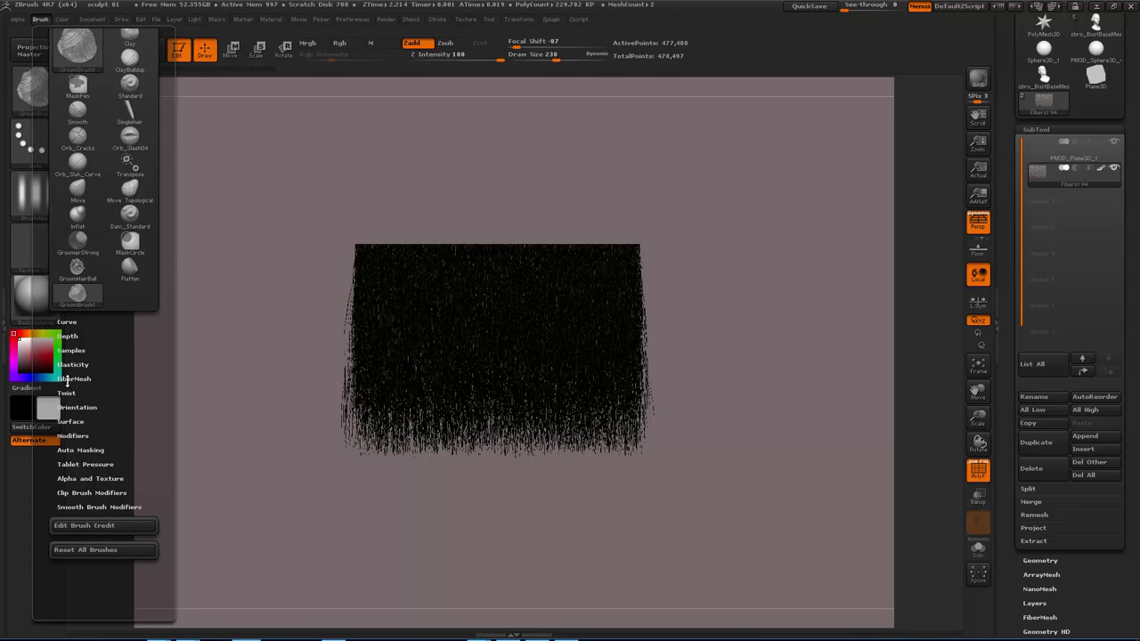
left_click(74, 378)
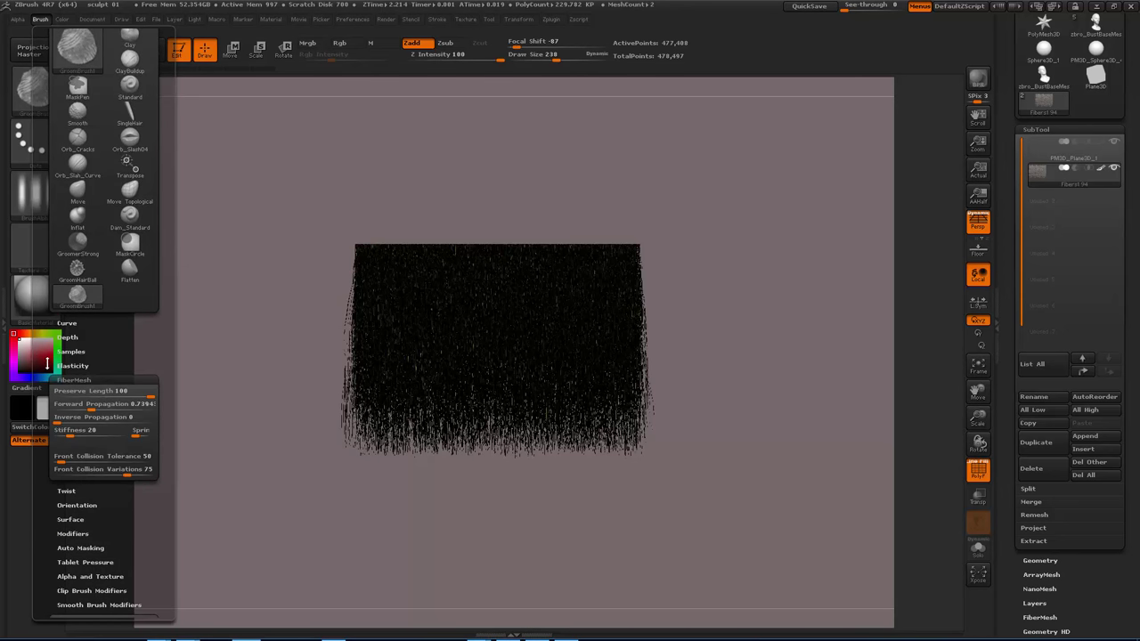
left_click_drag(47, 367, 44, 306)
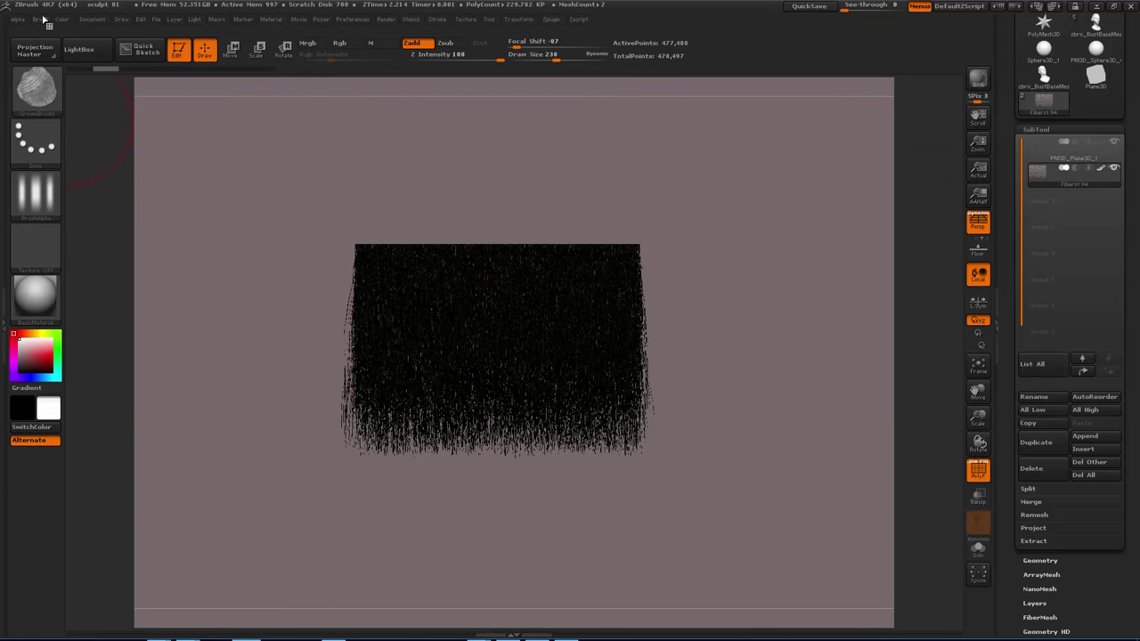
Set the FiberMesh Front Collision Tolerance of GroomBrush1 to 721.
left_click(40, 19)
left_click_drag(44, 521, 43, 436)
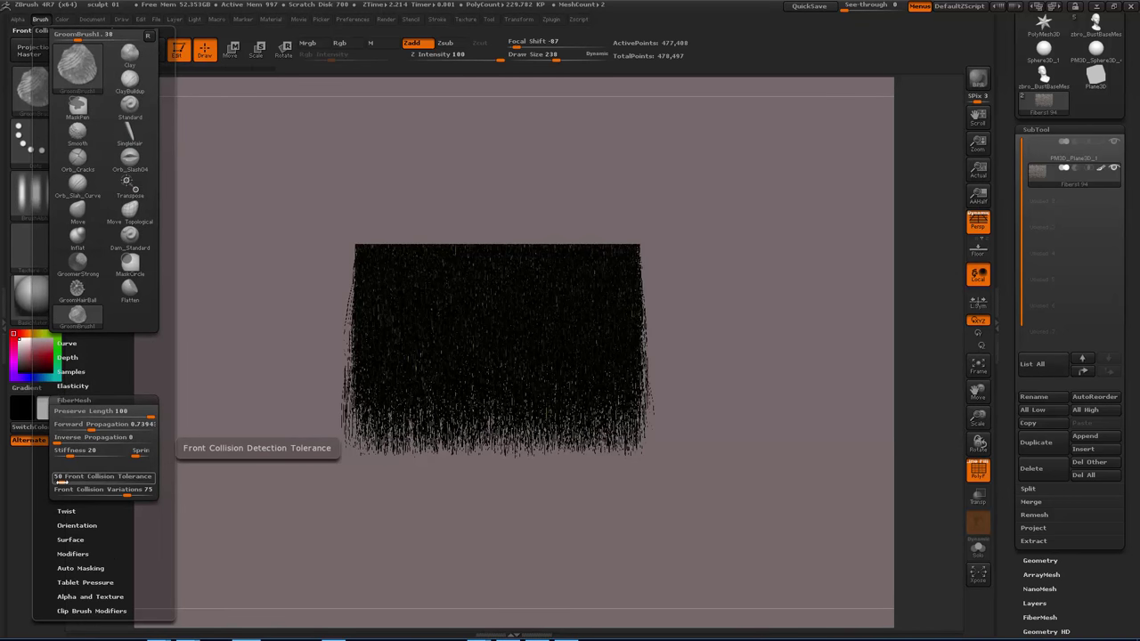
left_click_drag(57, 480, 114, 482)
Enlarge the Draw Size to 741, try combing the fibers sideways and diagonally, and undo the strokes.
mouse_move(648, 416)
left_mouse_down()
mouse_move(598, 374)
mouse_move(627, 378)
mouse_move(607, 359)
mouse_move(446, 356)
mouse_move(409, 394)
left_mouse_up()
key("ctrl+z")
key("s")
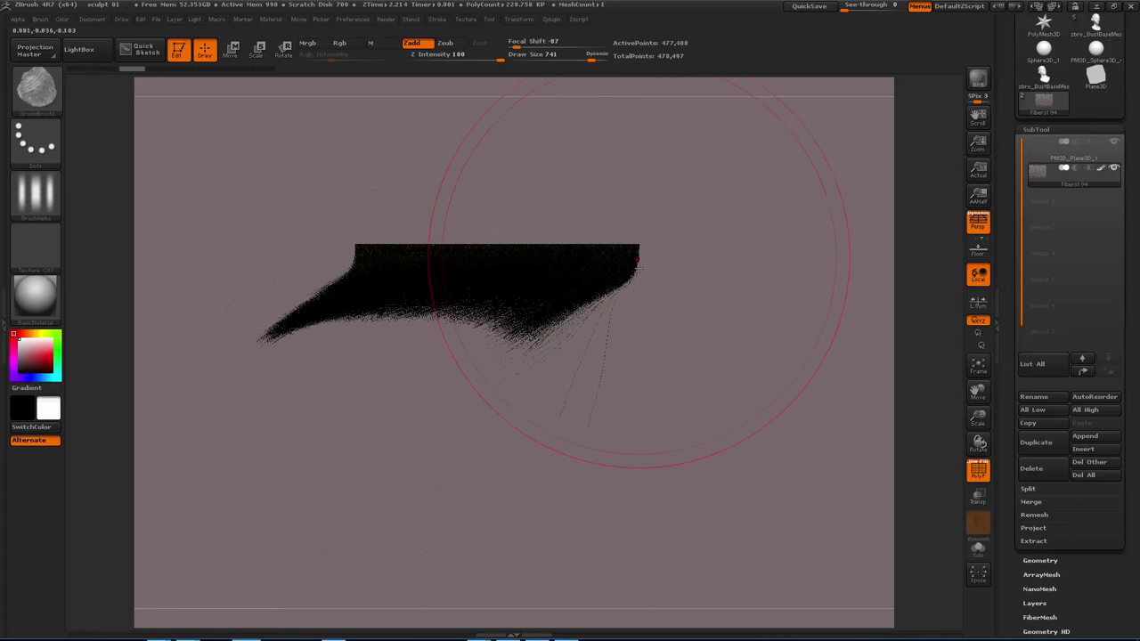
left_click_drag(630, 281, 456, 356)
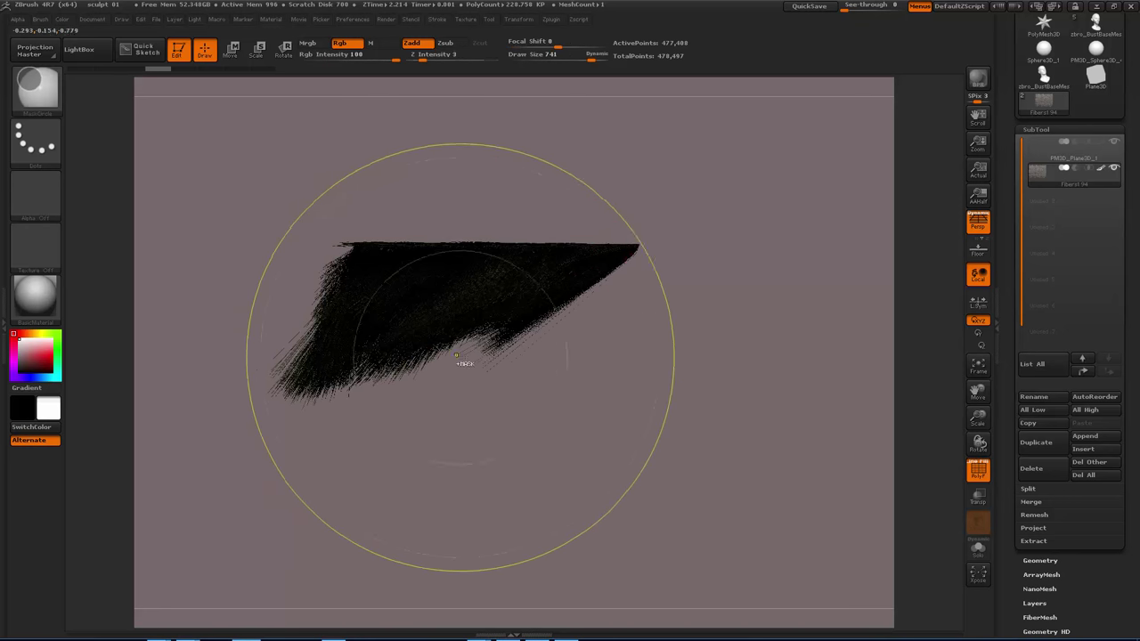
key("ctrl+z")
mouse_move(398, 281)
left_mouse_down()
mouse_move(378, 333)
mouse_move(463, 378)
mouse_move(534, 379)
left_mouse_up()
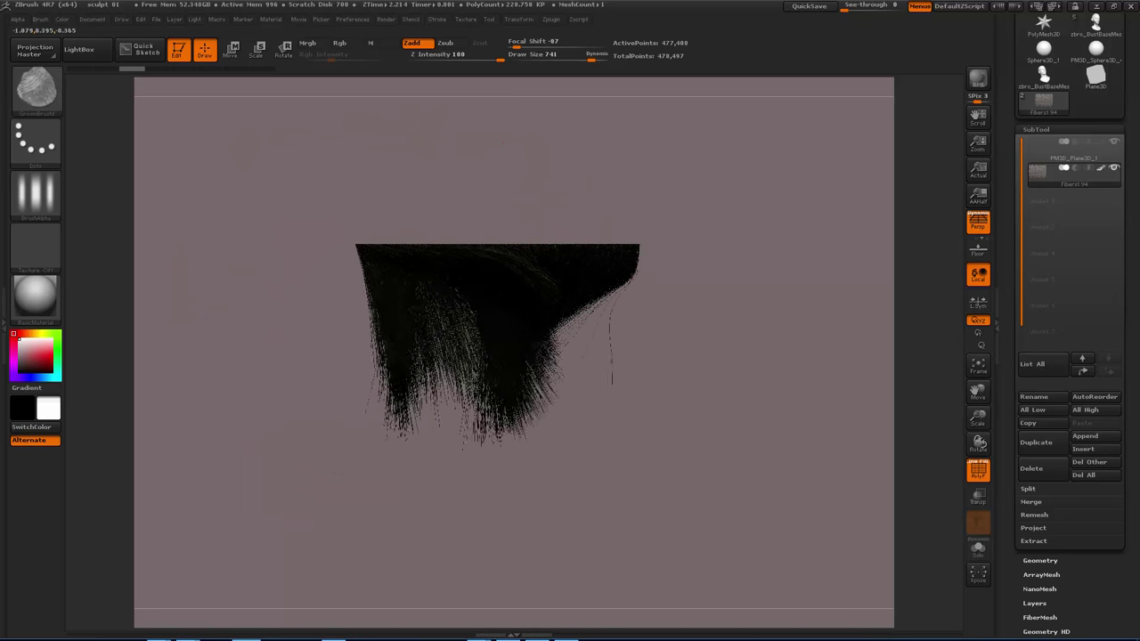
key("ctrl+z")
key("ctrl+z")
left_click_drag(618, 340, 532, 340)
key("ctrl+z")
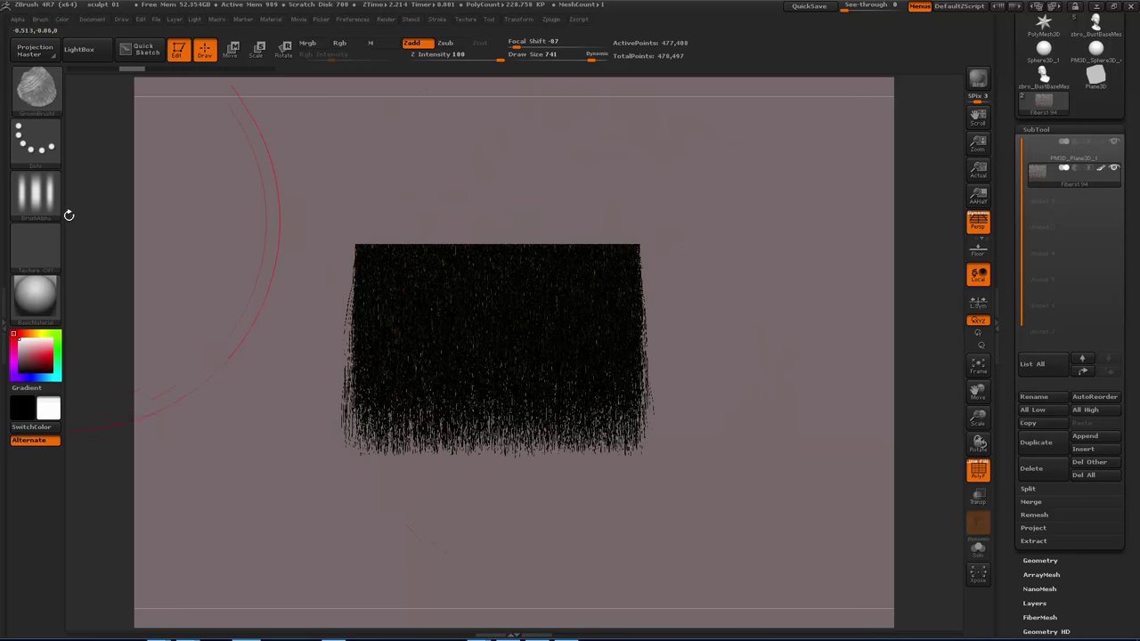
Lower the FiberMesh Front Collision Tolerance of GroomBrush1 to about 6.3.
left_click(41, 21)
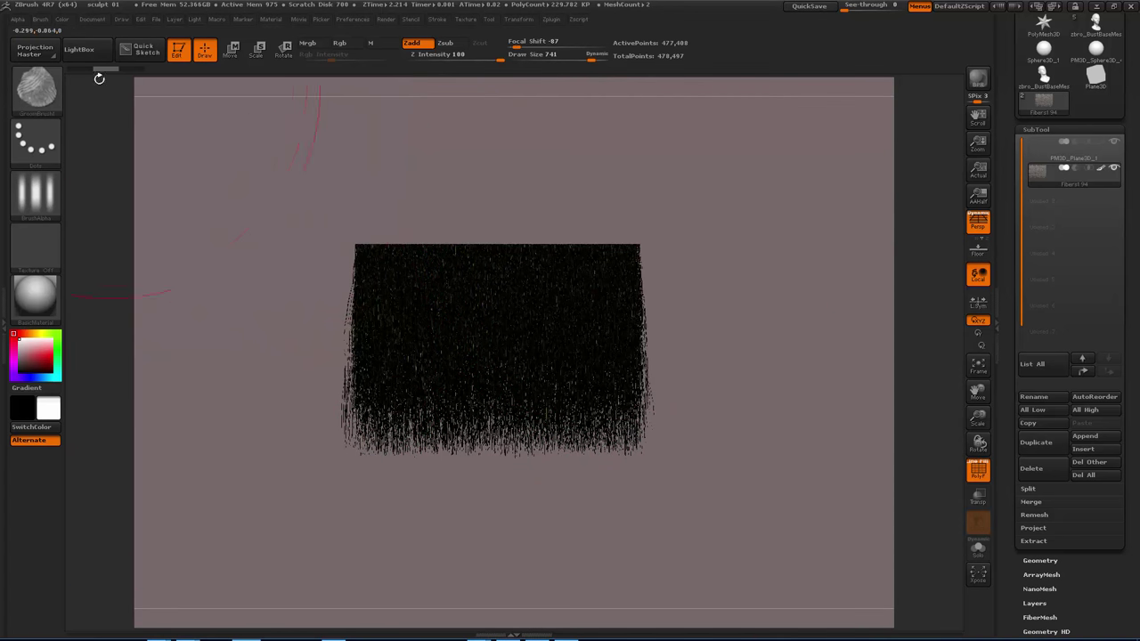
left_click(41, 20)
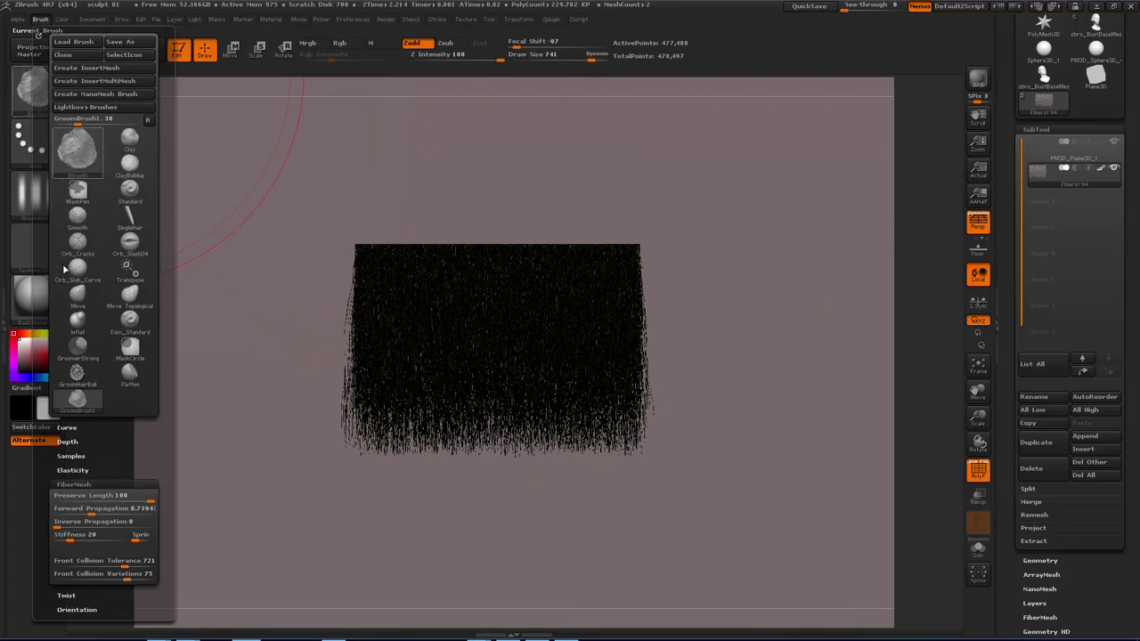
left_click(76, 558)
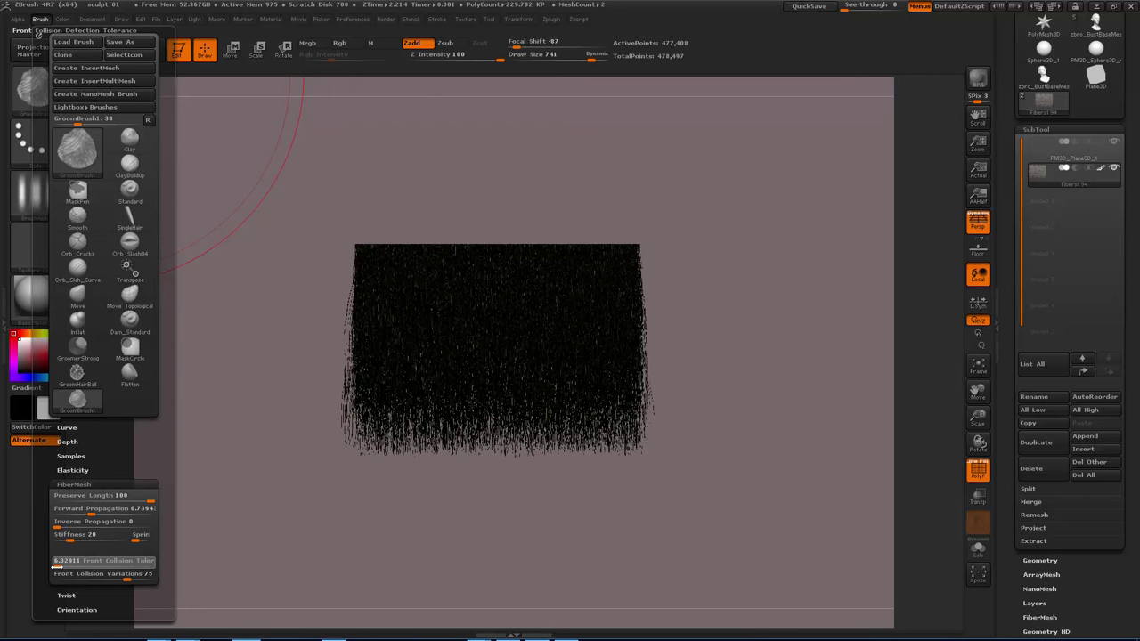
left_click_drag(56, 568, 58, 568)
Try sweeping the whole strip of fibers sideways with broad GroomBrush1 strokes, undoing each one.
mouse_move(628, 330)
left_mouse_down()
mouse_move(401, 329)
mouse_move(299, 343)
left_mouse_up()
key("ctrl+z")
left_click_drag(655, 307, 200, 414)
key("ctrl+z")
mouse_move(681, 289)
left_mouse_down()
mouse_move(321, 276)
mouse_move(526, 280)
left_mouse_up()
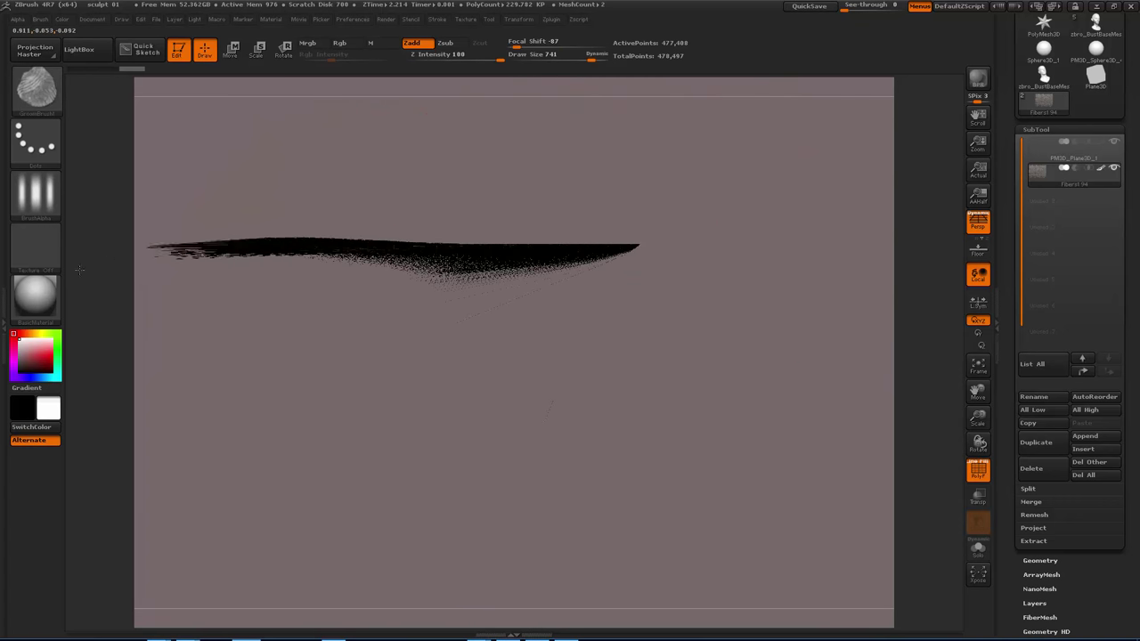
key("ctrl+z")
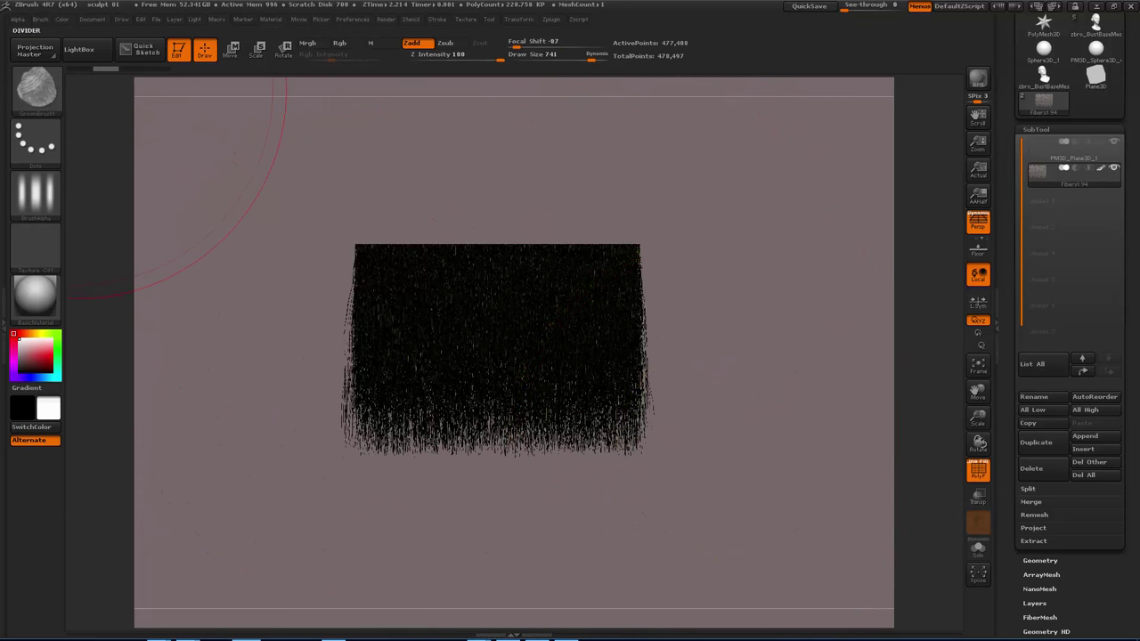
Check GroomBrush1's propagation settings, look through the groom brushes, and choose GroomHairLong.
left_click(36, 87)
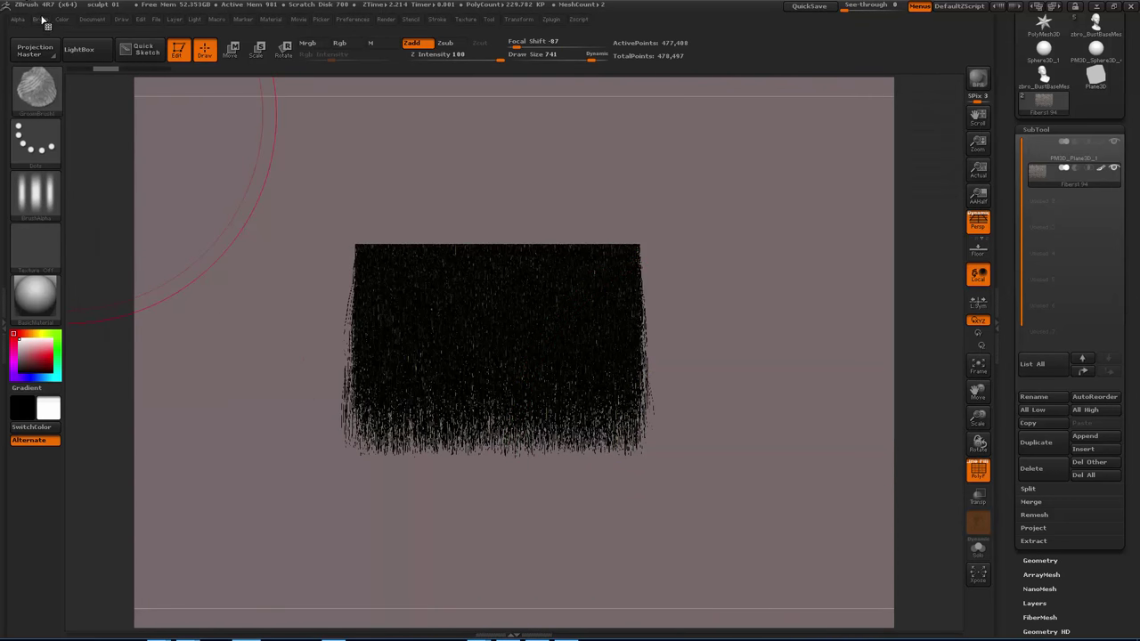
left_click(40, 18)
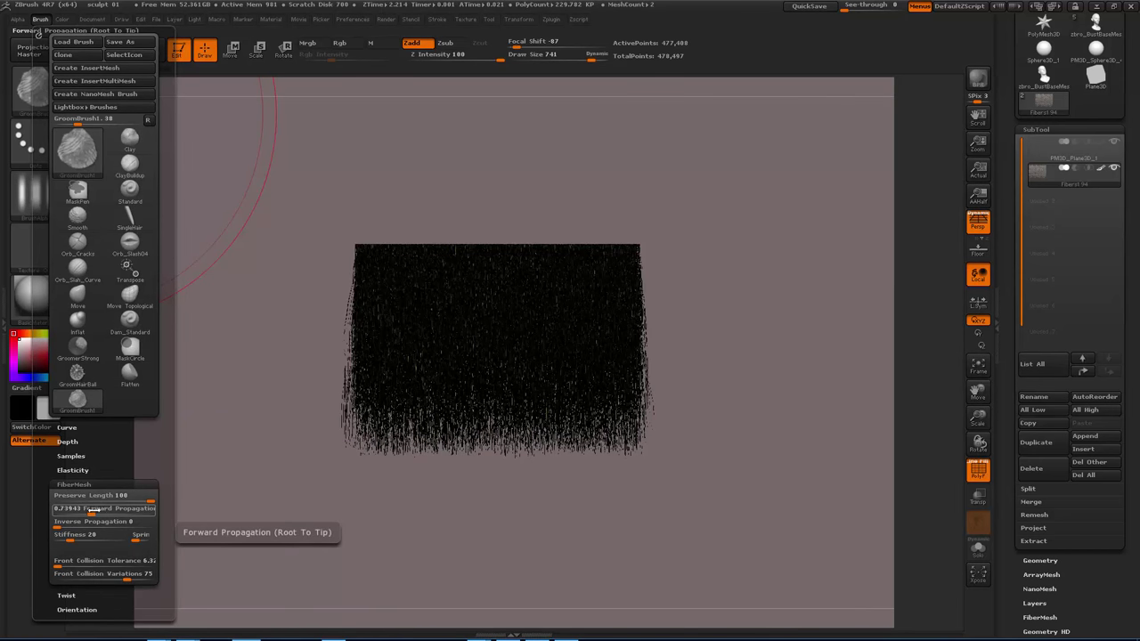
left_click(36, 85)
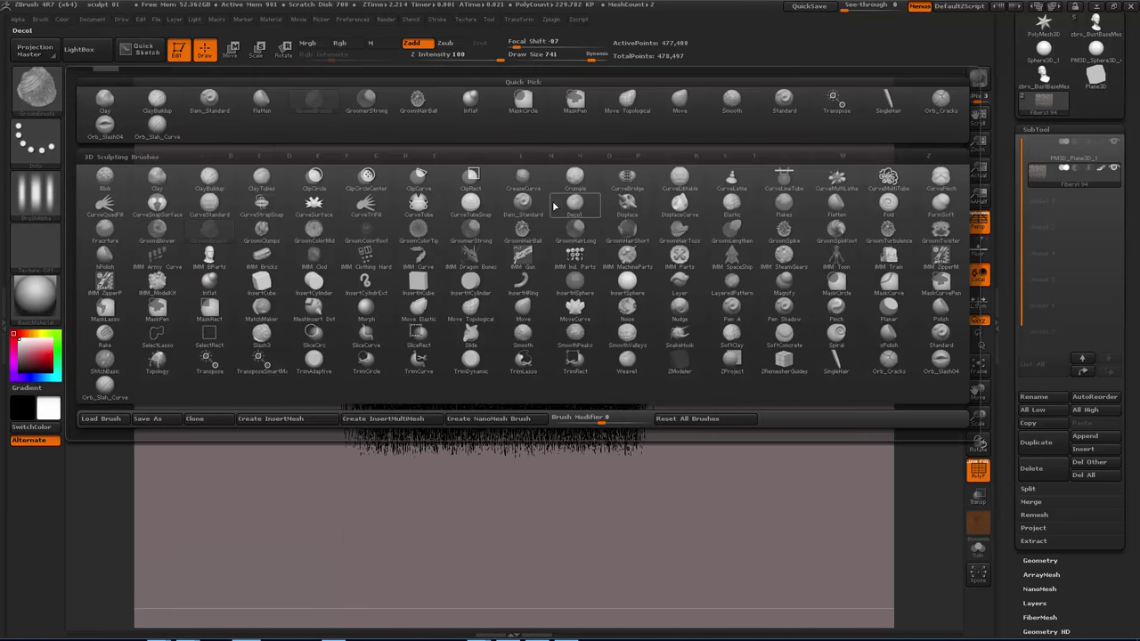
mouse_move(739, 248)
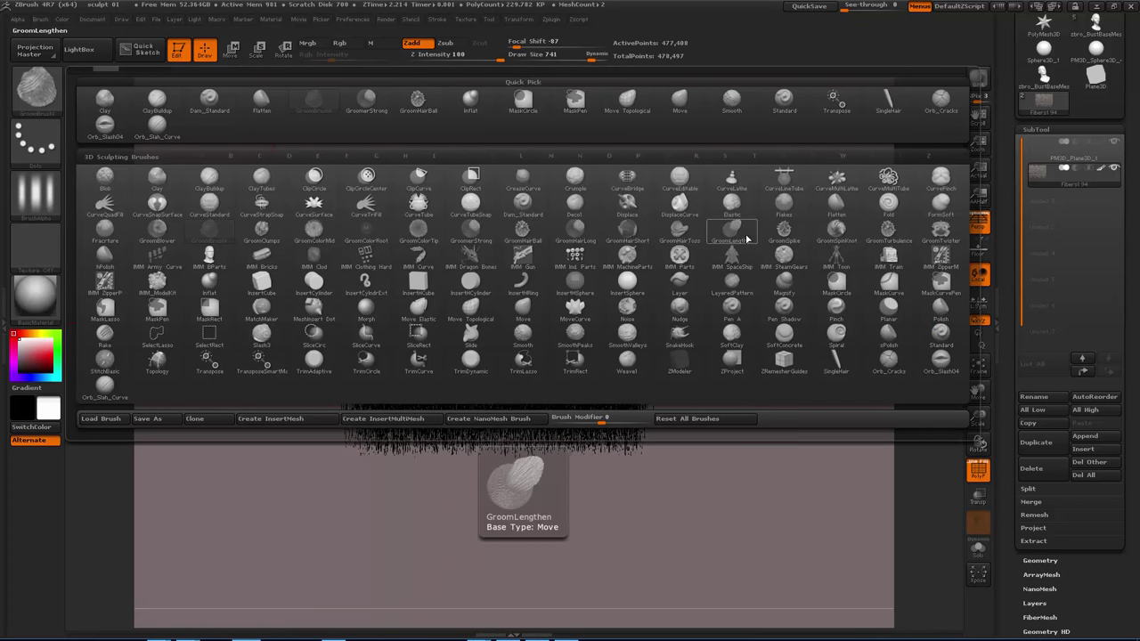
mouse_move(763, 265)
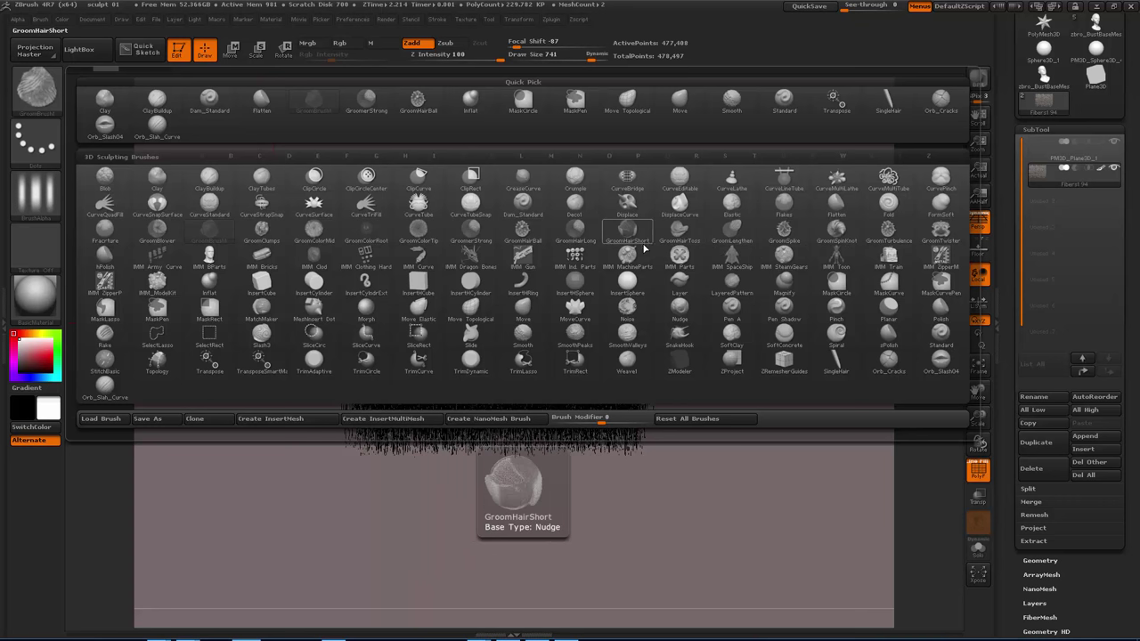
left_click(587, 240)
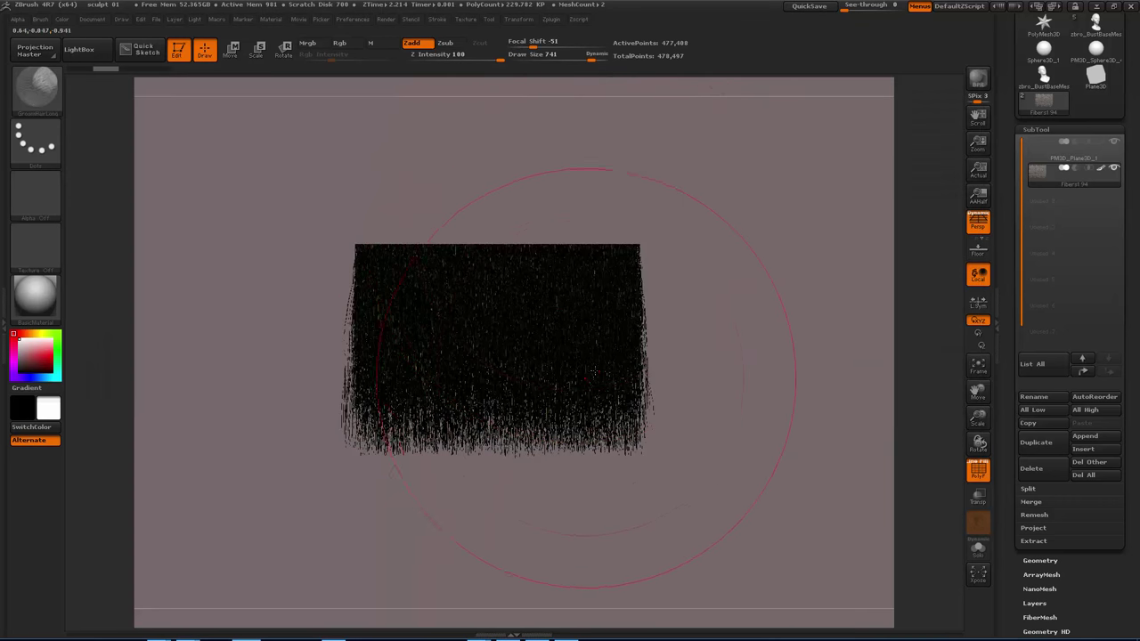
Reduce the Draw Size to 332 and try GroomHairLong strokes near the strip's right edge, undoing them.
mouse_move(593, 372)
left_mouse_down()
mouse_move(401, 400)
mouse_move(704, 383)
mouse_move(539, 441)
left_mouse_up()
key("ctrl+z")
mouse_move(563, 392)
left_mouse_down()
mouse_move(568, 323)
mouse_move(517, 369)
mouse_move(650, 366)
mouse_move(560, 344)
left_mouse_up()
key("s")
mouse_move(622, 319)
left_mouse_down()
mouse_move(534, 374)
mouse_move(584, 392)
mouse_move(600, 472)
left_mouse_up()
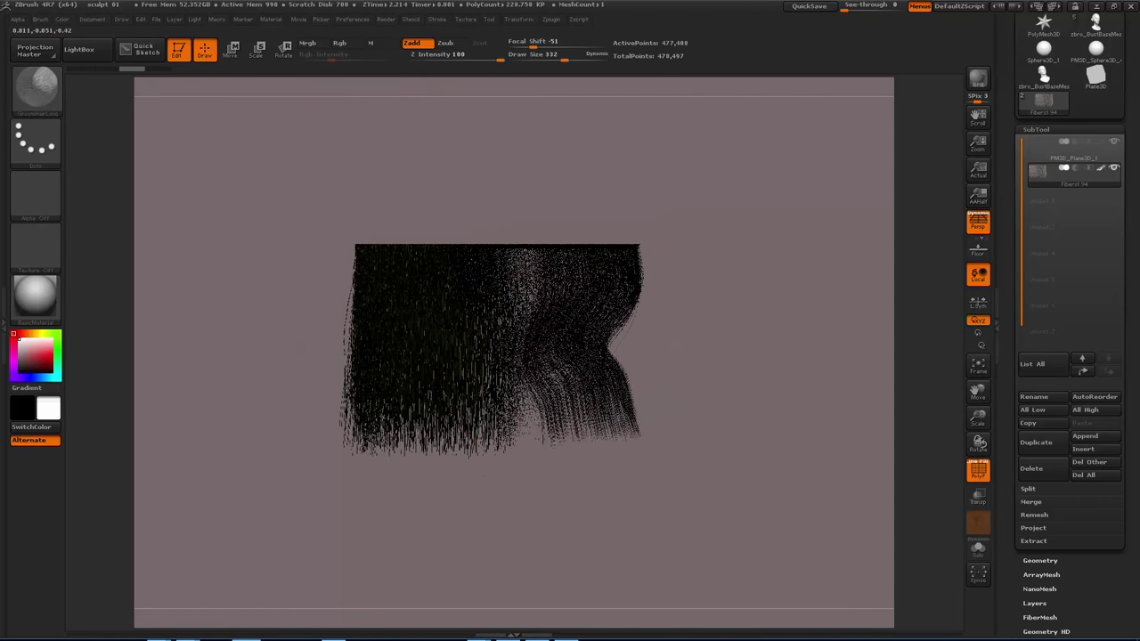
key("ctrl+z")
Comb the fibers downward into loose locks from the strip's right side across to its left with GroomHairLong.
mouse_move(606, 332)
left_mouse_down()
mouse_move(609, 383)
mouse_move(574, 453)
left_mouse_up()
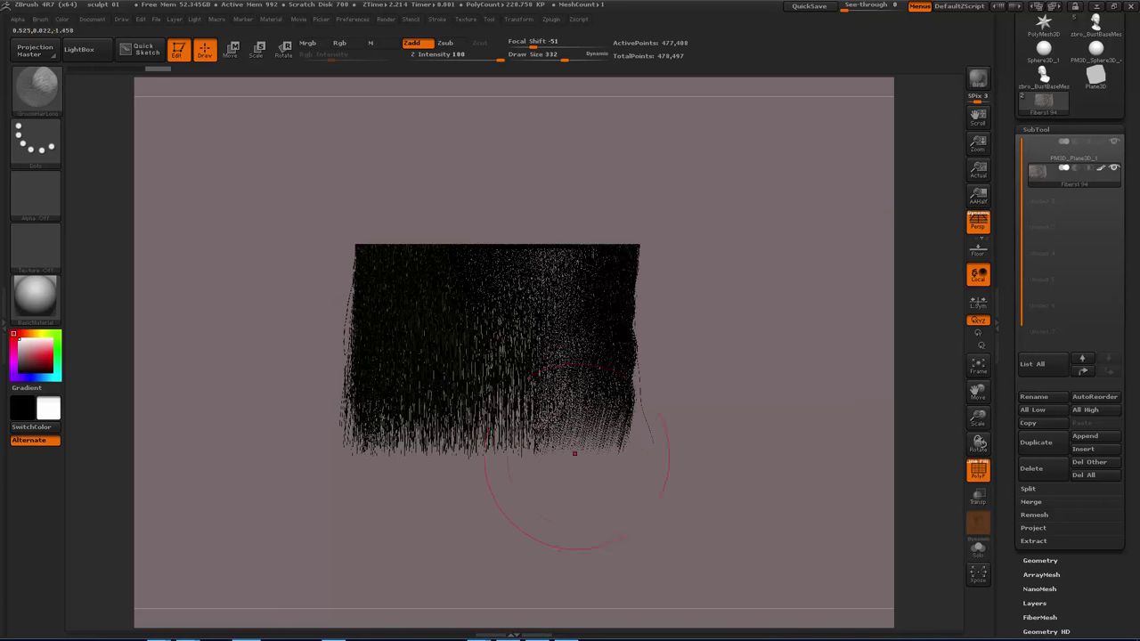
left_click_drag(550, 305, 574, 381)
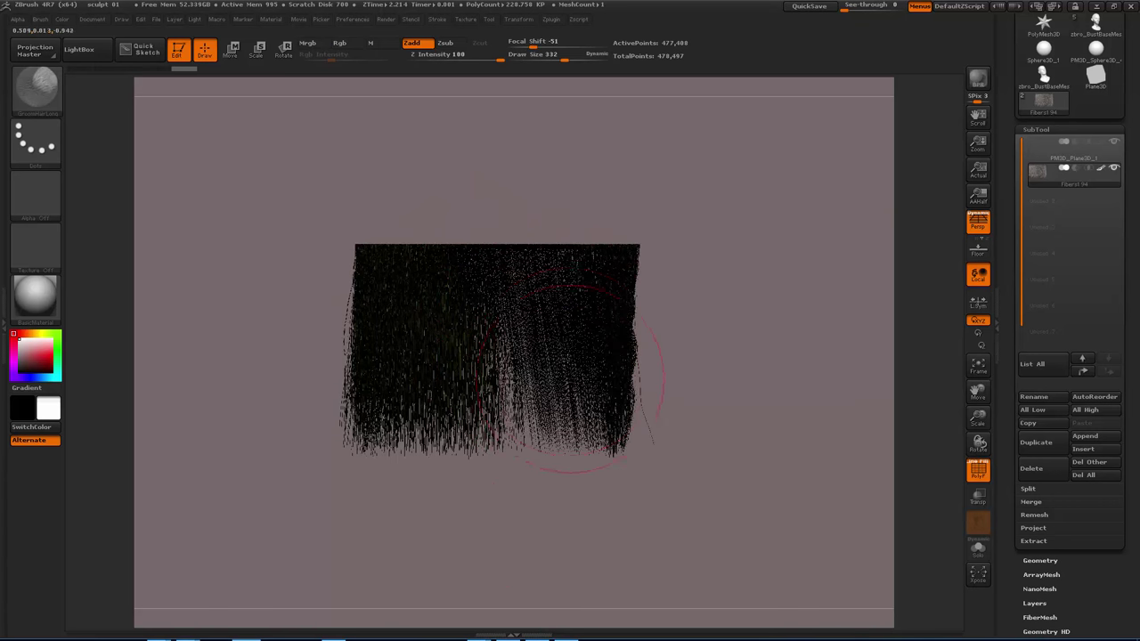
mouse_move(524, 323)
left_mouse_down()
mouse_move(502, 383)
mouse_move(517, 427)
mouse_move(463, 338)
mouse_move(508, 433)
mouse_move(489, 438)
mouse_move(390, 381)
mouse_move(380, 354)
mouse_move(365, 392)
mouse_move(437, 316)
mouse_move(419, 392)
mouse_move(408, 337)
mouse_move(419, 403)
mouse_move(382, 445)
mouse_move(397, 418)
left_mouse_up()
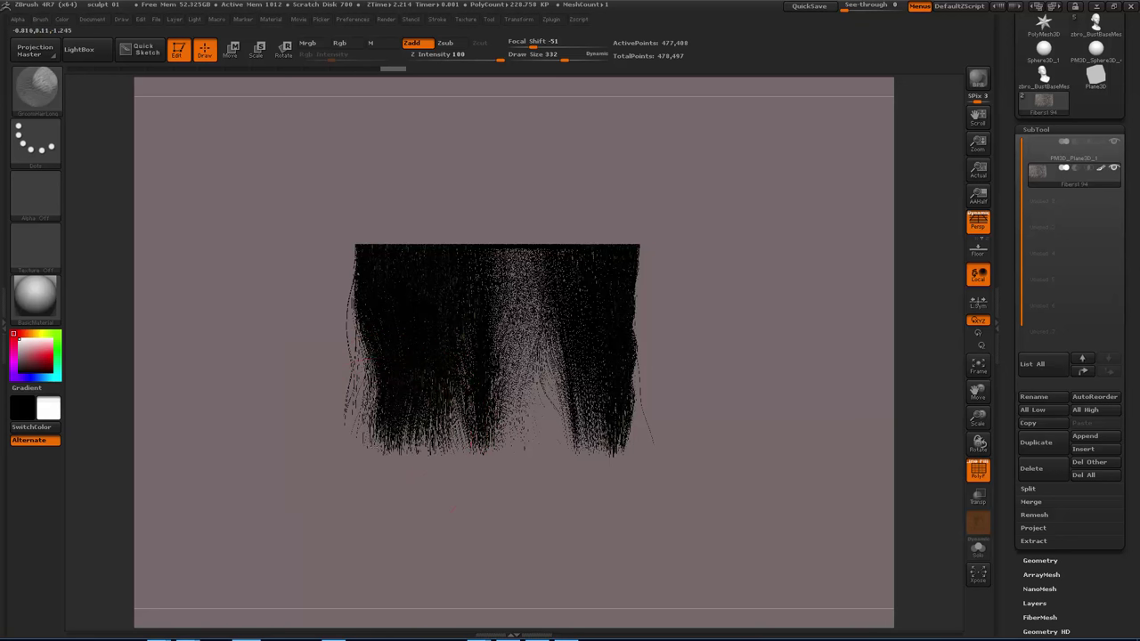
left_click_drag(441, 347, 466, 394)
mouse_move(467, 321)
left_mouse_down()
mouse_move(494, 427)
mouse_move(492, 344)
left_mouse_up()
Reduce the Draw Size to 208 and comb smaller locks into the tips across the middle and left of the strip.
key("s")
mouse_move(505, 387)
left_mouse_down()
mouse_move(492, 386)
mouse_move(503, 408)
left_mouse_up()
left_click_drag(499, 356, 513, 442)
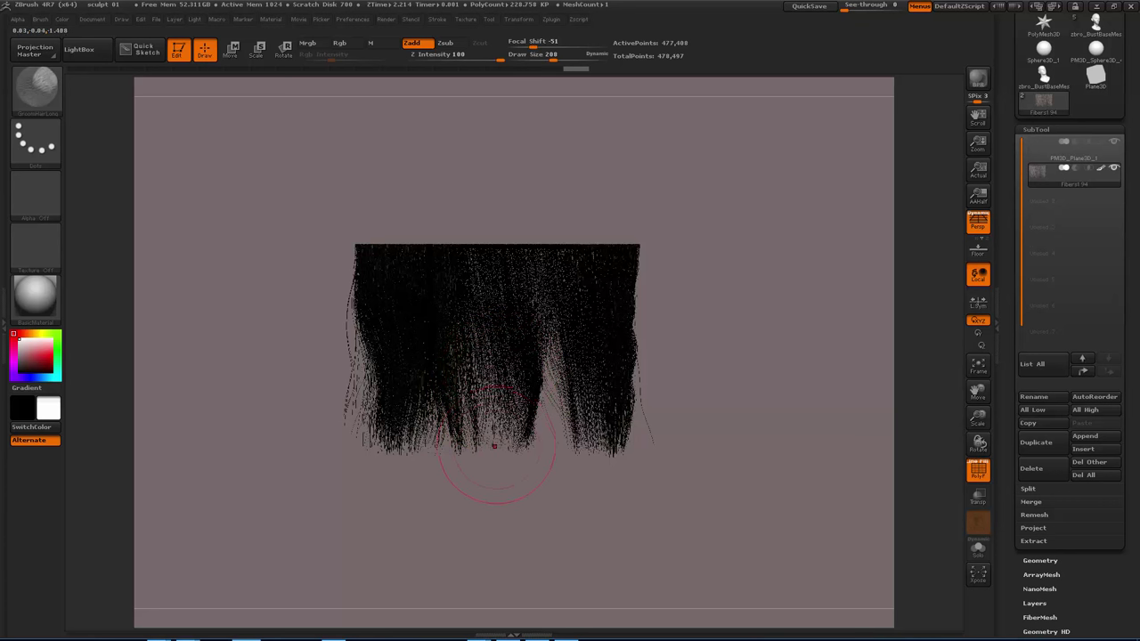
left_click_drag(515, 387, 521, 438)
left_click_drag(428, 370, 415, 432)
left_click_drag(397, 392, 381, 440)
mouse_move(370, 369)
left_mouse_down()
mouse_move(347, 456)
mouse_move(351, 396)
mouse_move(339, 444)
left_mouse_up()
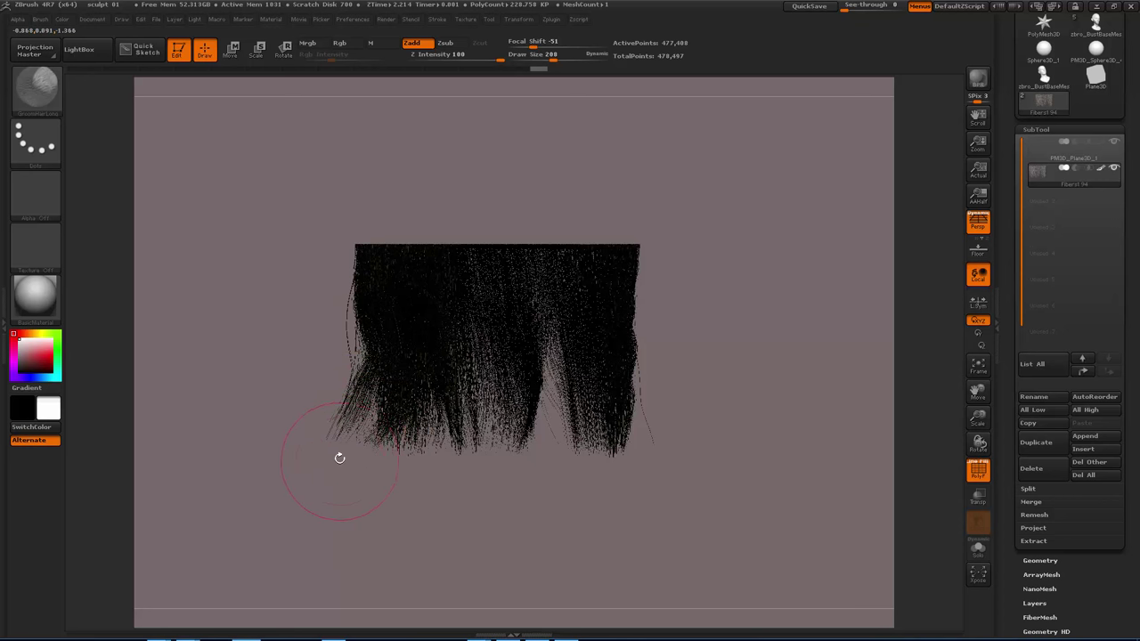
left_click_drag(336, 398, 344, 422)
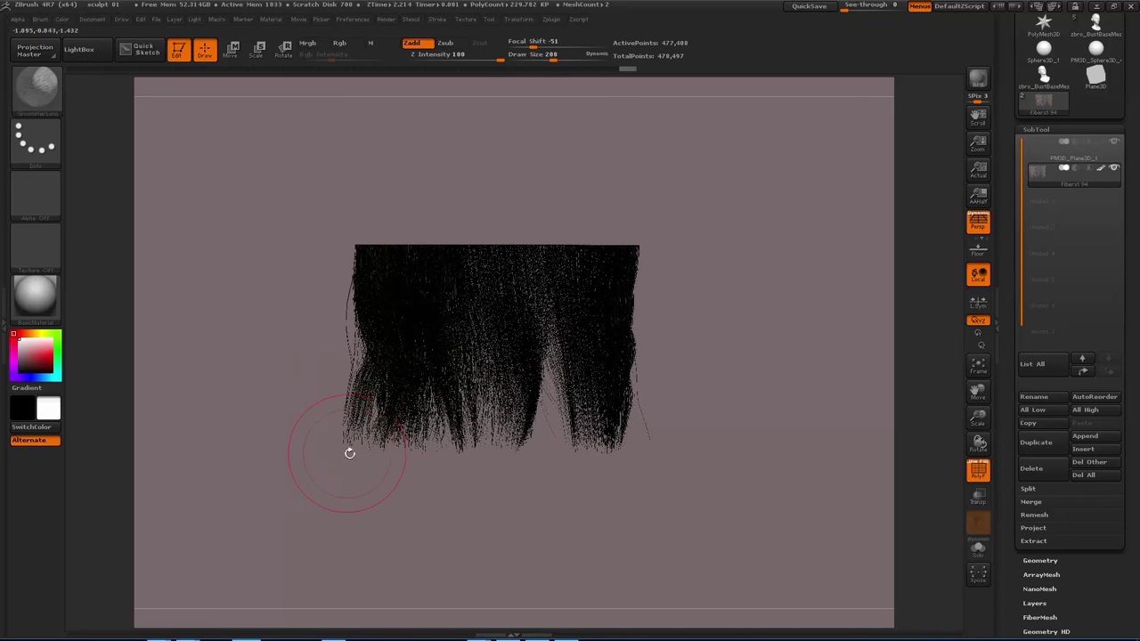
Enlarge the Draw Size to 318 and comb both side edges of the strip into outward-bulging curves.
mouse_move(366, 267)
left_mouse_down()
mouse_move(363, 334)
mouse_move(386, 299)
mouse_move(361, 414)
mouse_move(356, 356)
mouse_move(368, 376)
mouse_move(378, 300)
mouse_move(369, 279)
mouse_move(377, 298)
left_mouse_up()
key("s")
key("s")
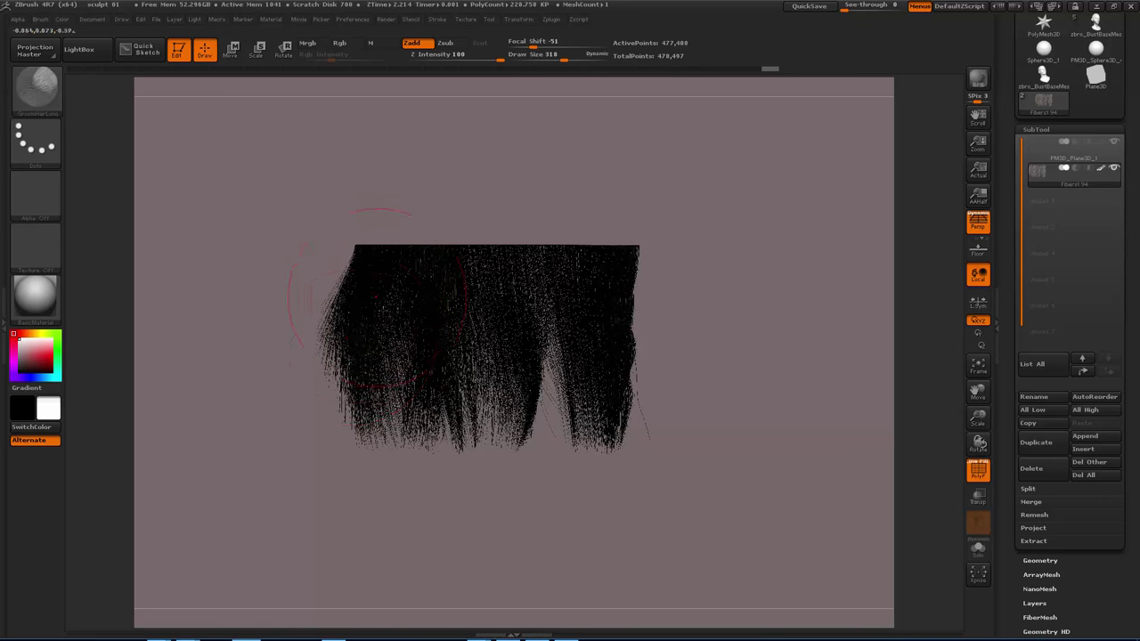
left_click_drag(319, 321, 326, 330)
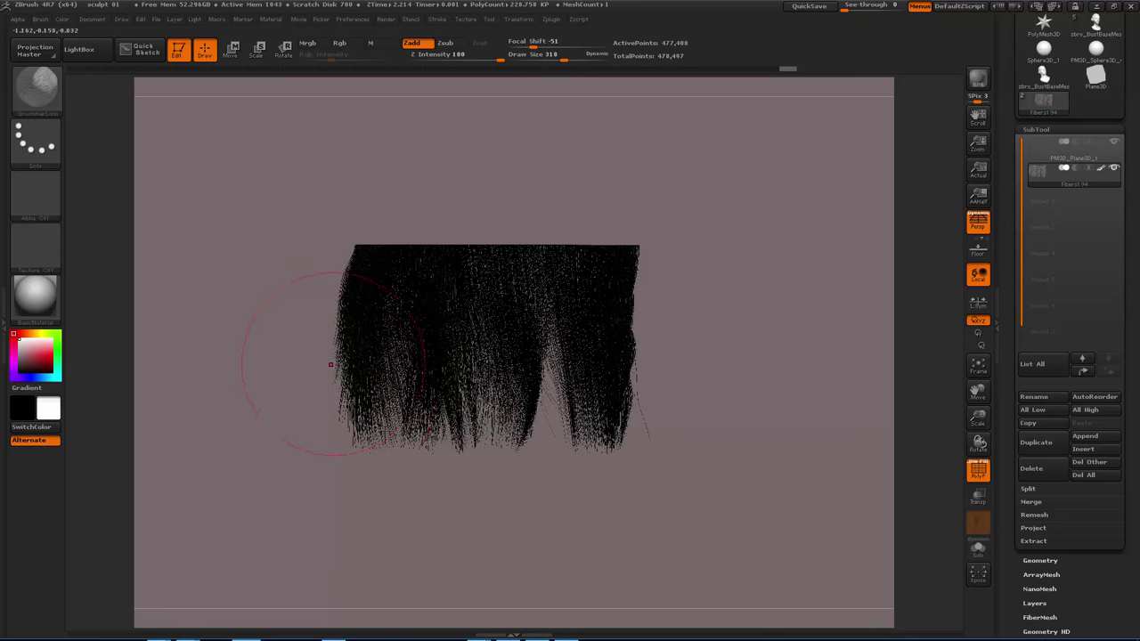
mouse_move(635, 320)
left_mouse_down()
mouse_move(649, 300)
mouse_move(664, 303)
mouse_move(634, 383)
mouse_move(643, 342)
mouse_move(632, 367)
mouse_move(623, 436)
left_mouse_up()
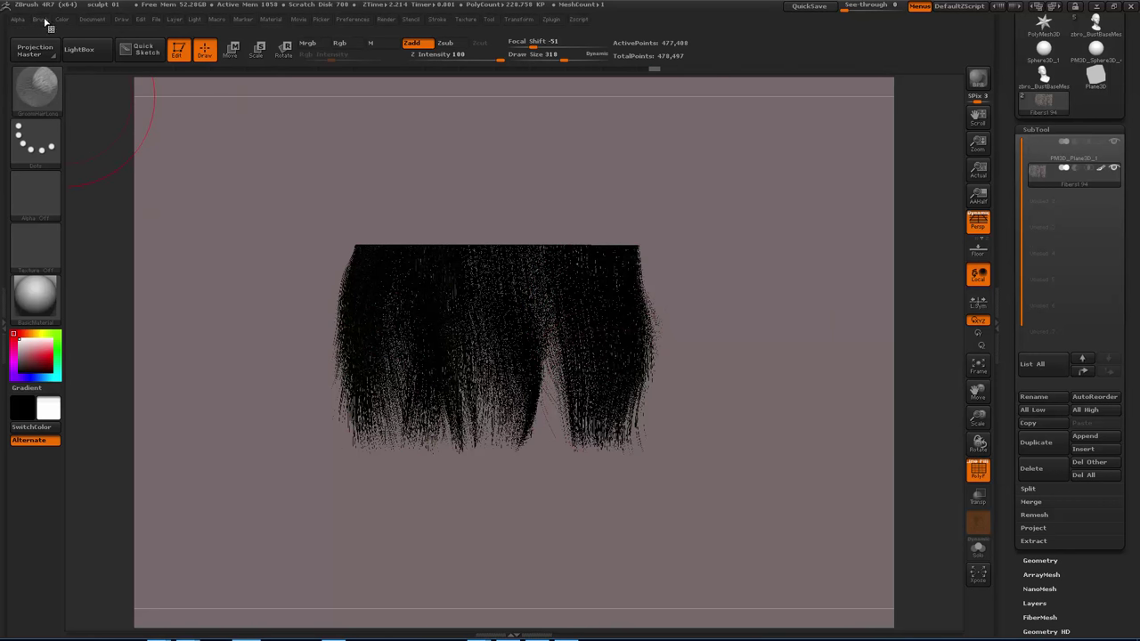
Choose the GroomClumps brush and stroke the fibers near the strip's right side.
left_click(34, 86)
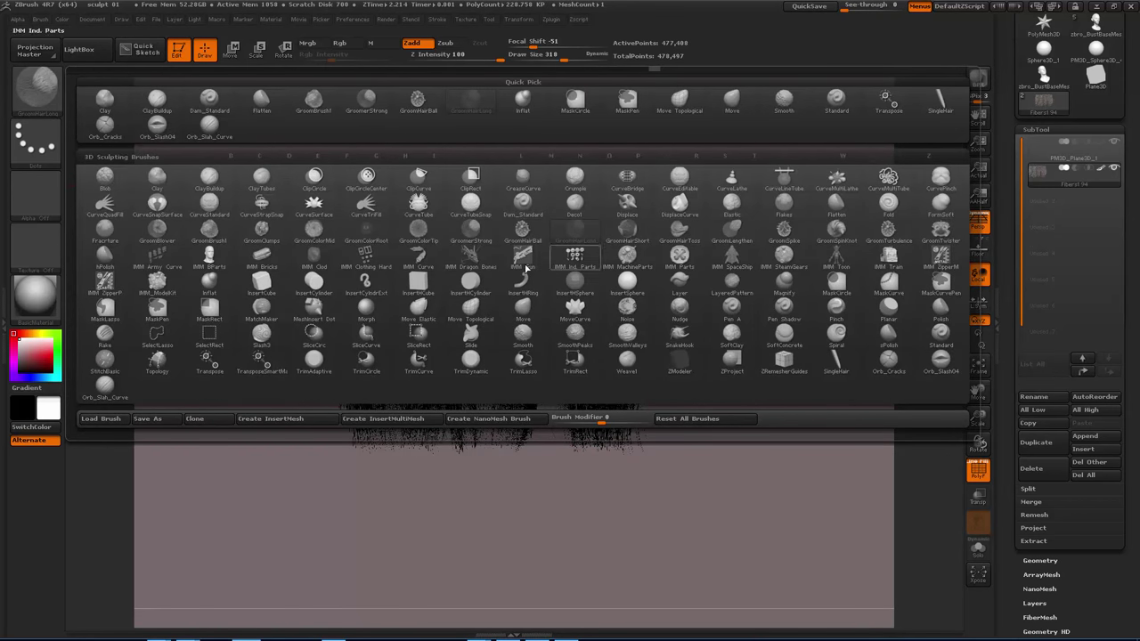
left_click(267, 254)
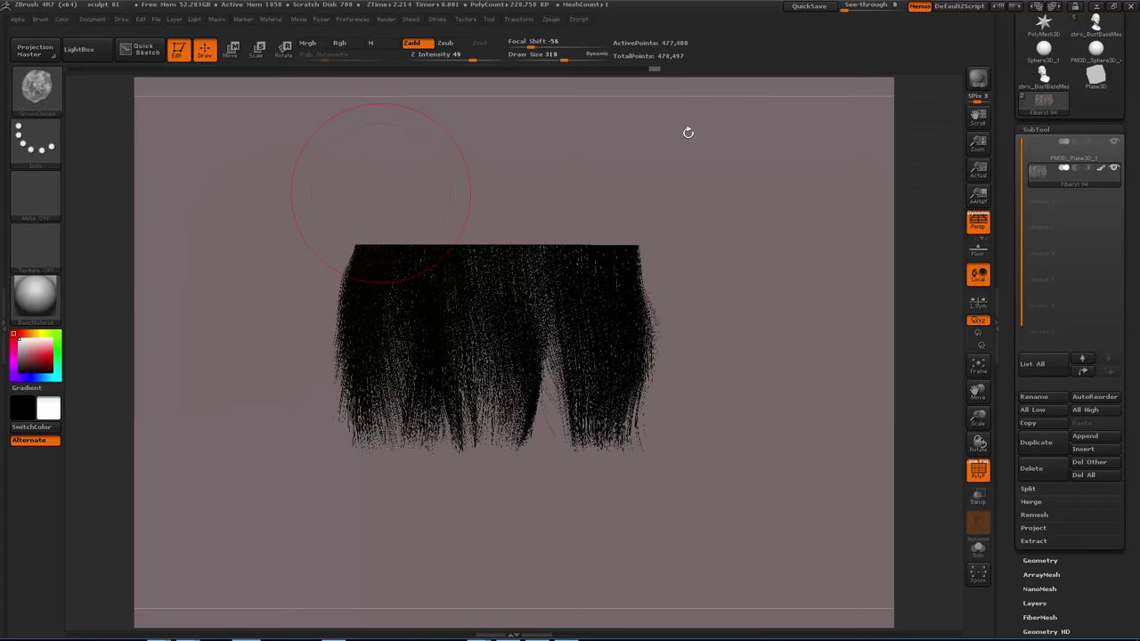
mouse_move(596, 389)
left_mouse_down()
mouse_move(631, 419)
mouse_move(626, 440)
mouse_move(632, 384)
left_mouse_up()
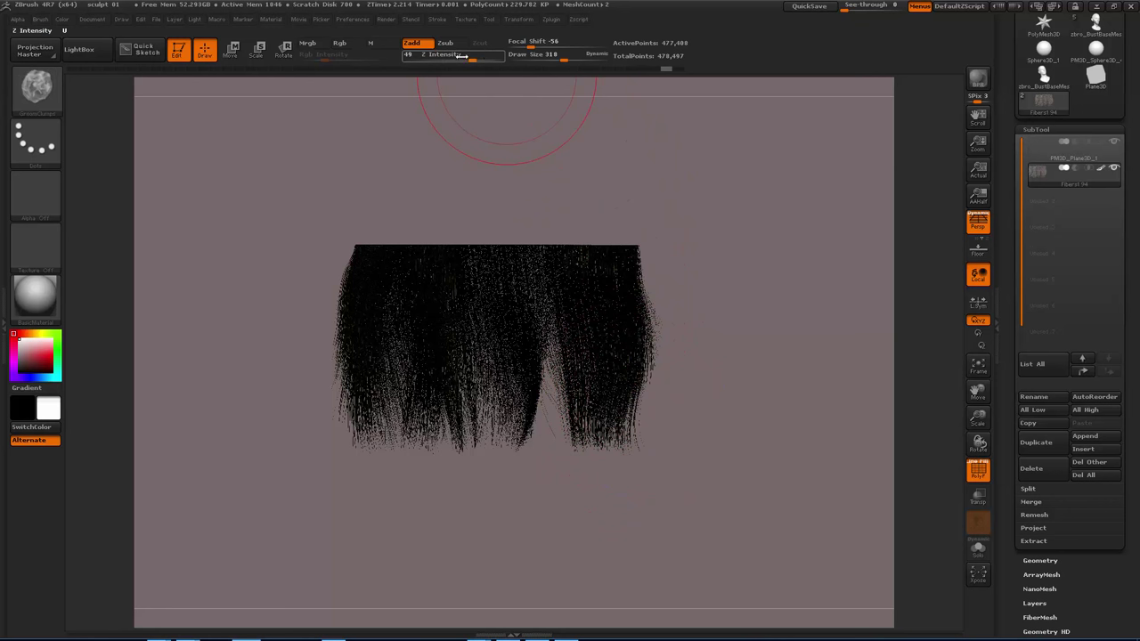
Lower Z Intensity to 18 and Draw Size to 290, then pull the tips at the strip's right edge into a clump with GroomClumps.
left_click_drag(461, 55, 453, 54)
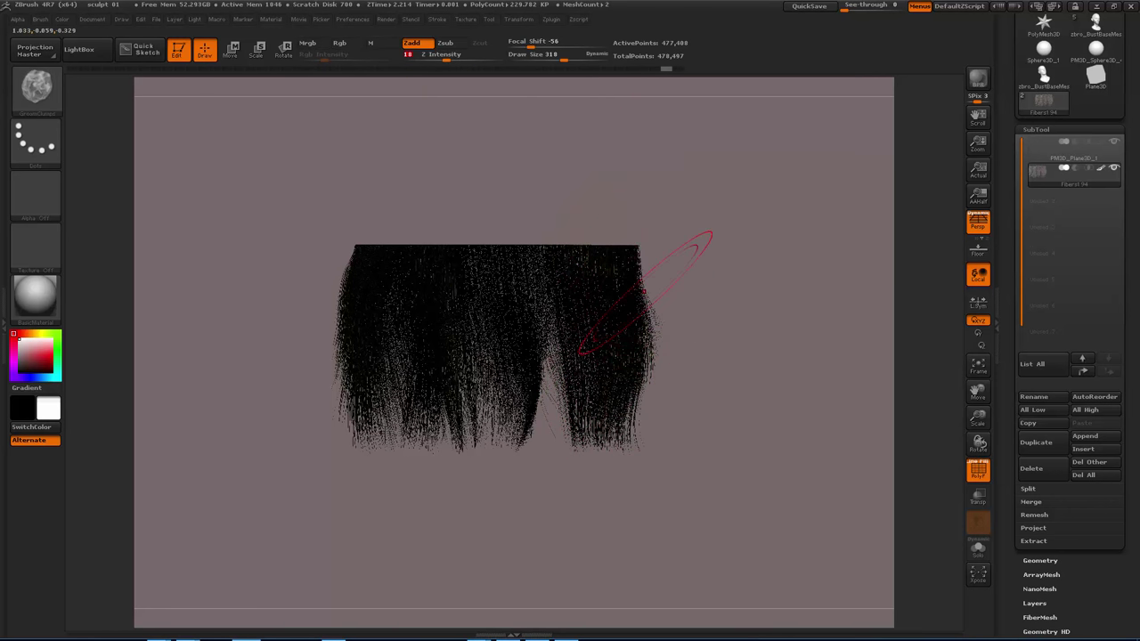
left_click_drag(630, 370, 626, 490)
key("s")
left_click_drag(622, 412, 618, 453)
left_click_drag(636, 383, 622, 459)
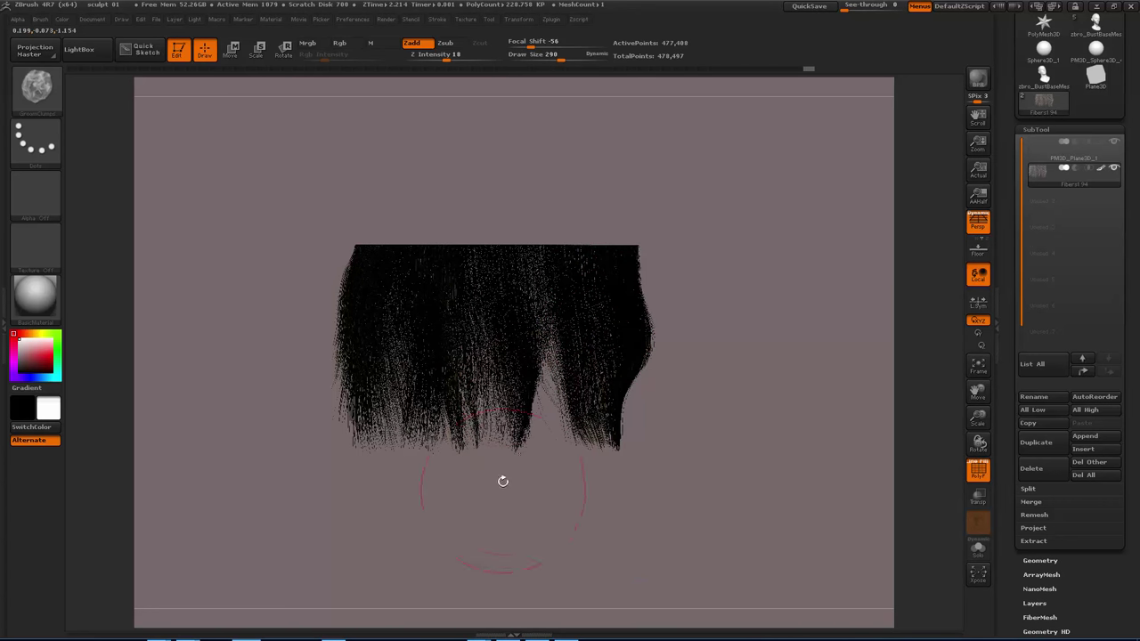
Reduce the Draw Size to 192 and clump the fibers along the strip's left side.
key("s")
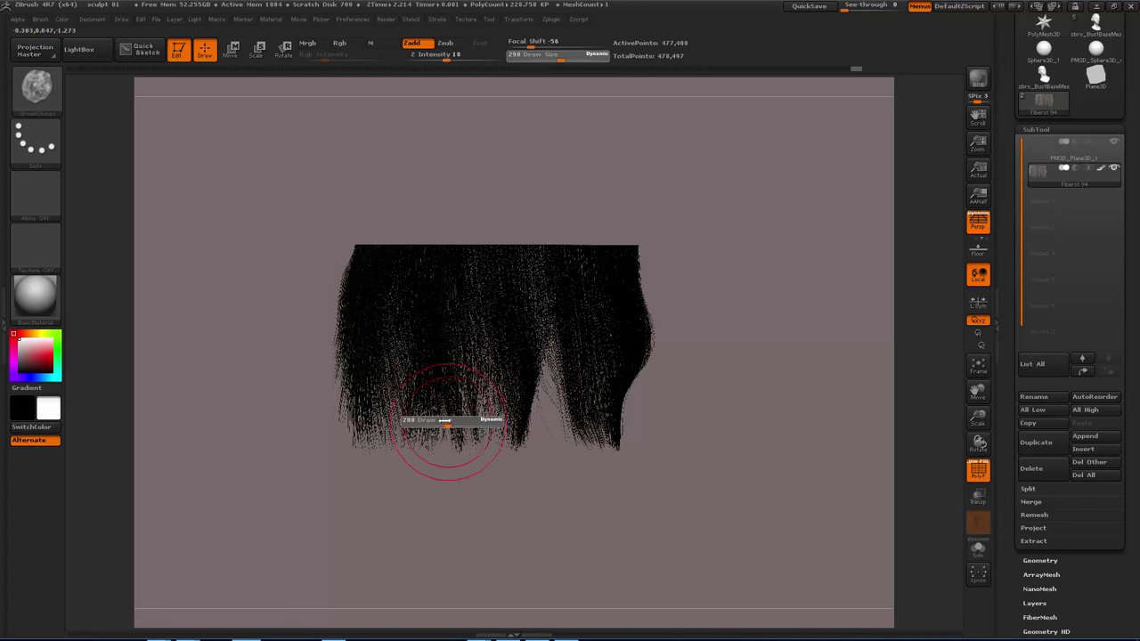
left_click_drag(431, 422, 421, 422)
left_click_drag(453, 462, 448, 464)
mouse_move(431, 395)
left_mouse_down()
mouse_move(410, 456)
mouse_move(378, 405)
left_mouse_up()
left_click_drag(389, 504, 382, 495, "shift")
mouse_move(341, 392)
left_mouse_down()
mouse_move(345, 432)
mouse_move(317, 425)
left_mouse_up()
left_click_drag(390, 315, 358, 417)
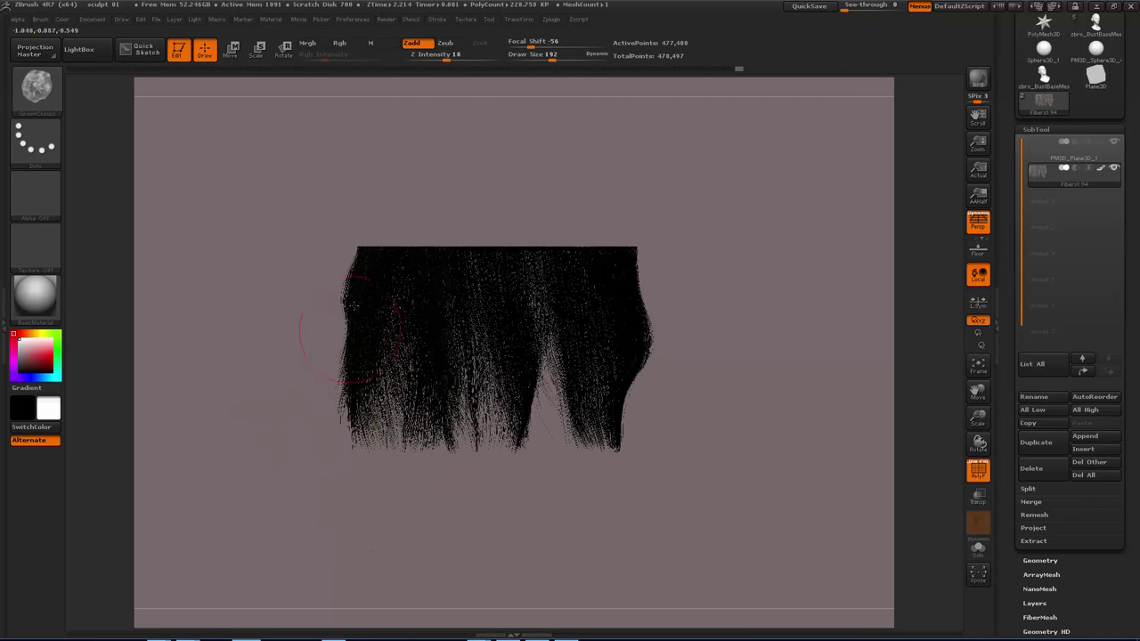
left_click_drag(354, 339, 358, 435)
left_click_drag(383, 385, 392, 453)
Gather the lower fibers into separate clumps from the left-center across to the strip's right side.
mouse_move(417, 354)
left_mouse_down()
mouse_move(407, 491)
mouse_move(440, 458)
left_mouse_up()
left_click_drag(441, 383, 452, 454)
left_click_drag(446, 384, 452, 453)
left_click_drag(529, 336, 501, 411)
left_click_drag(478, 367, 488, 449)
mouse_move(513, 390)
left_mouse_down()
mouse_move(501, 452)
mouse_move(519, 334)
mouse_move(542, 299)
mouse_move(547, 446)
mouse_move(525, 390)
mouse_move(516, 446)
mouse_move(514, 287)
mouse_move(534, 401)
mouse_move(591, 294)
mouse_move(572, 392)
left_mouse_up()
left_click_drag(565, 294, 568, 450)
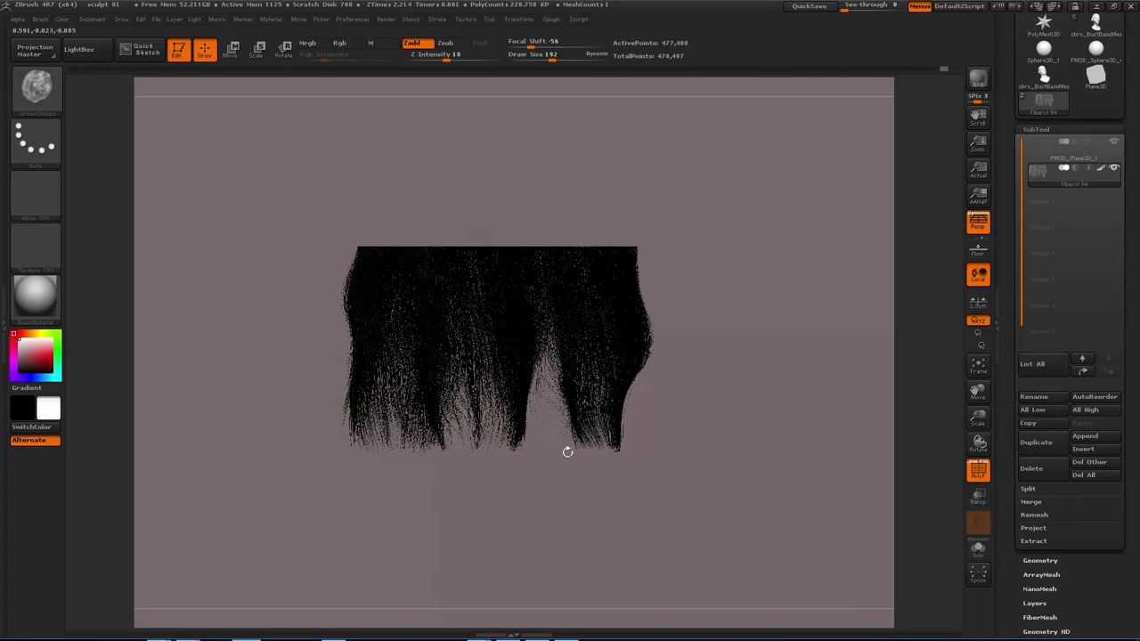
left_click_drag(595, 374, 572, 454)
View the clumped hair from several angles and turn off the polyframe and perspective display.
left_click_drag(424, 509, 289, 290)
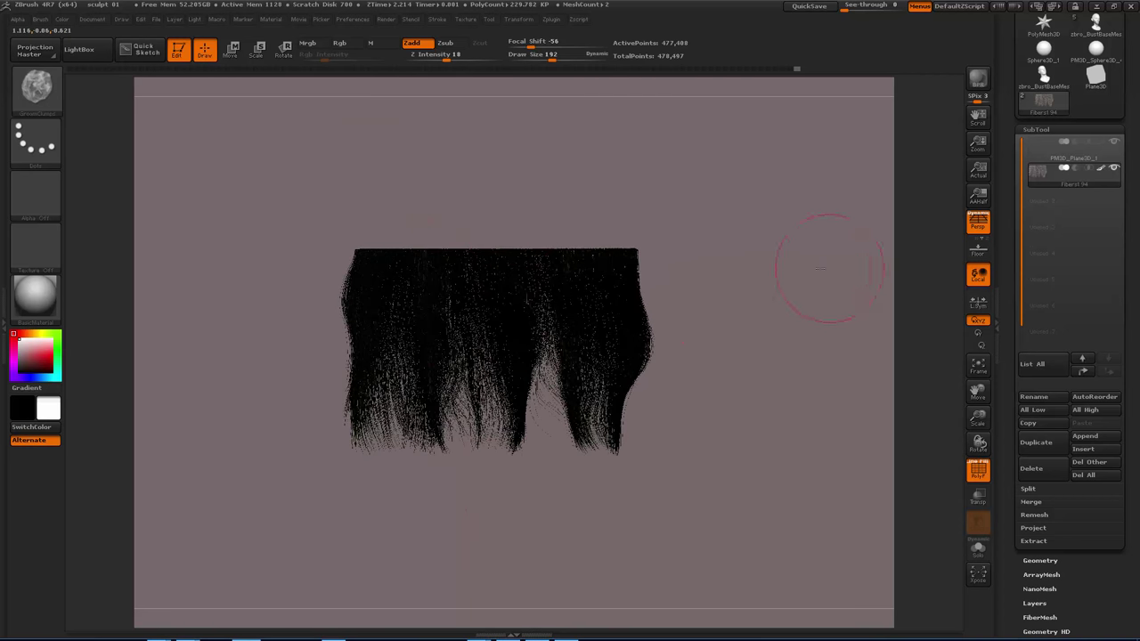
mouse_move(820, 267)
left_mouse_down()
mouse_move(629, 145)
mouse_move(698, 183)
left_mouse_up()
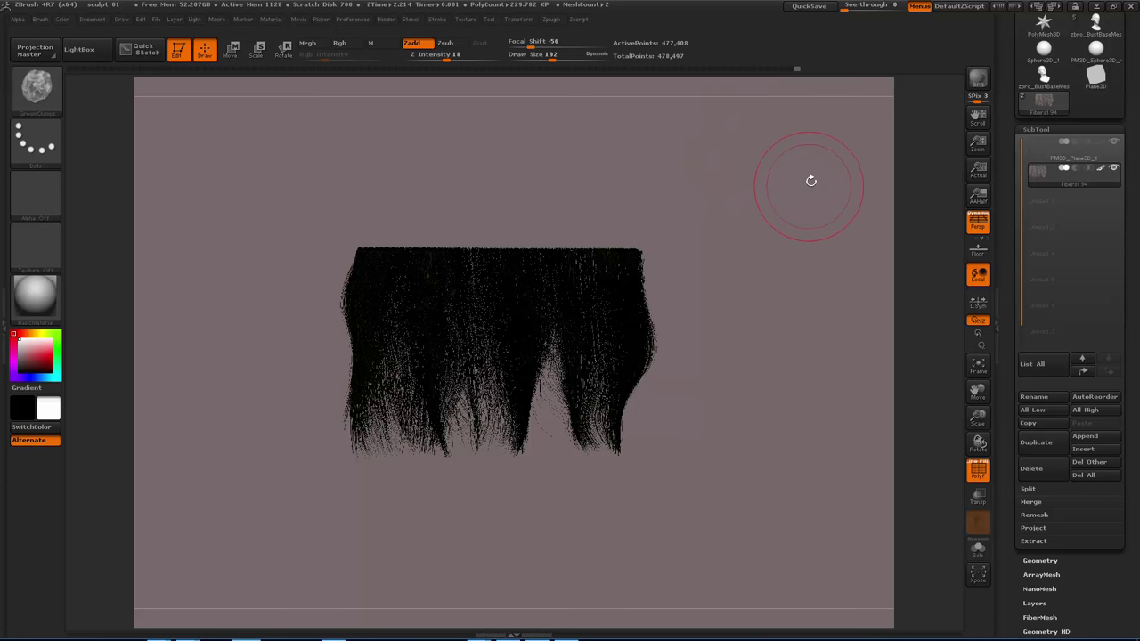
mouse_move(759, 180)
left_mouse_down()
mouse_move(750, 136)
mouse_move(751, 173)
left_mouse_up()
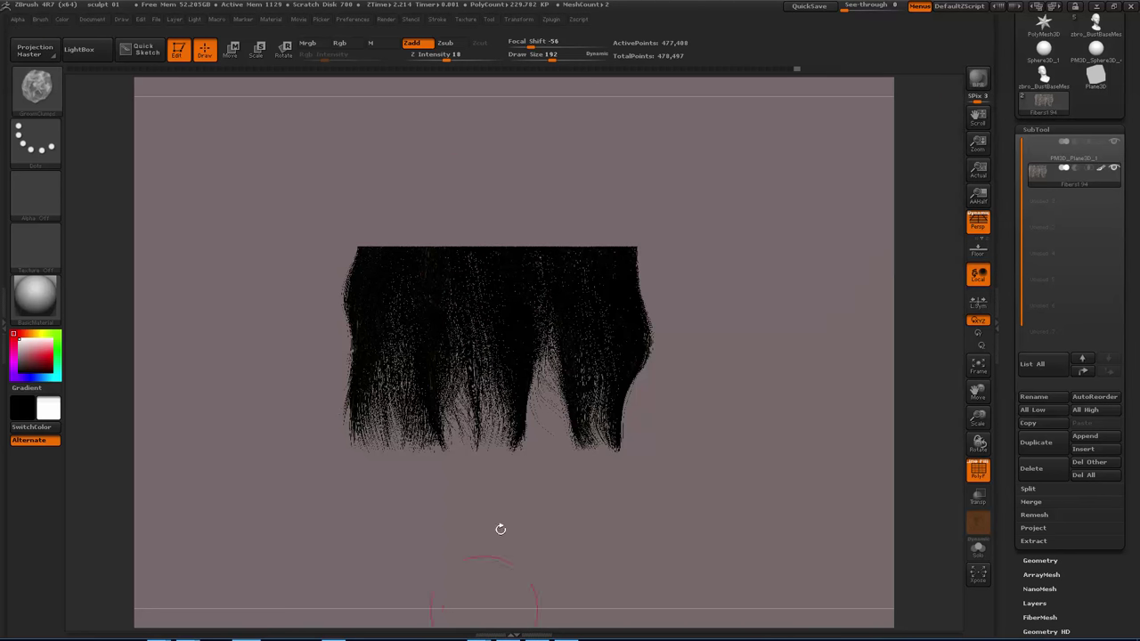
key("shift+f")
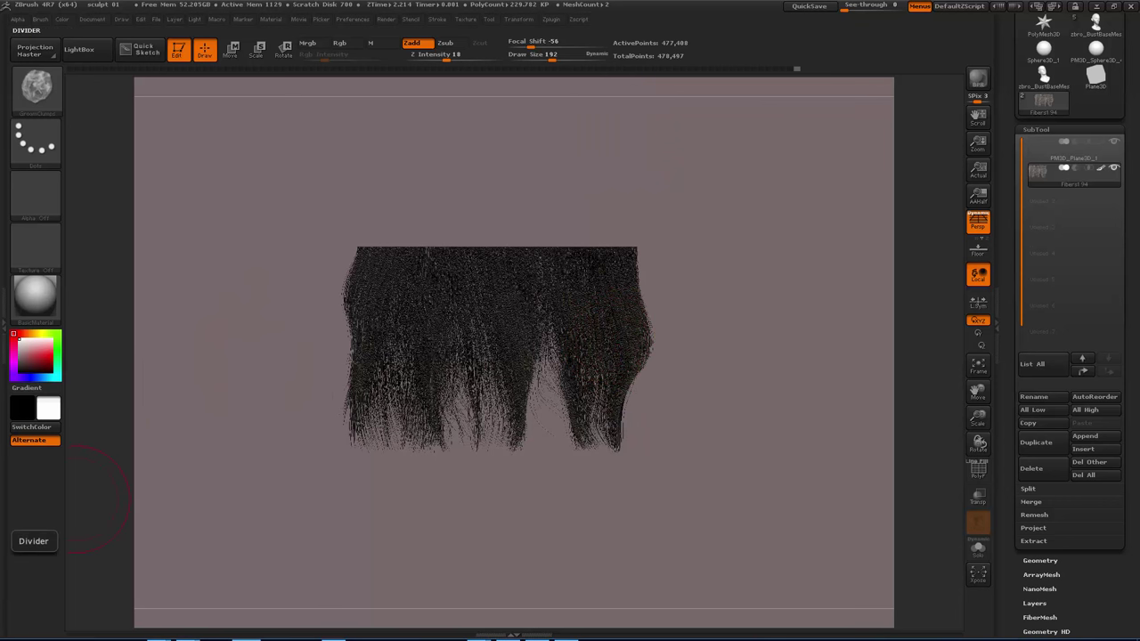
key("w")
key("p")
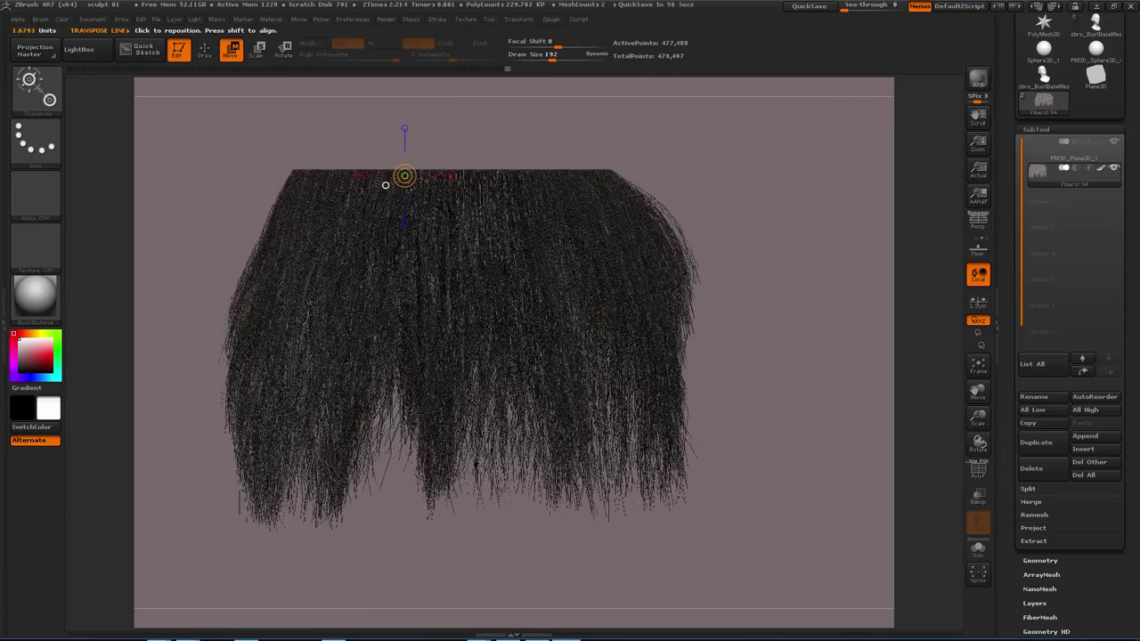
mouse_move(724, 280)
left_mouse_down()
mouse_move(507, 240)
mouse_move(736, 211)
mouse_move(728, 178)
mouse_move(710, 194)
mouse_move(731, 168)
left_mouse_up()
Choose the GroomTurbulence brush, reduce its Draw Size to 53, and loosen the fiber tips on the strip's left side.
key("q")
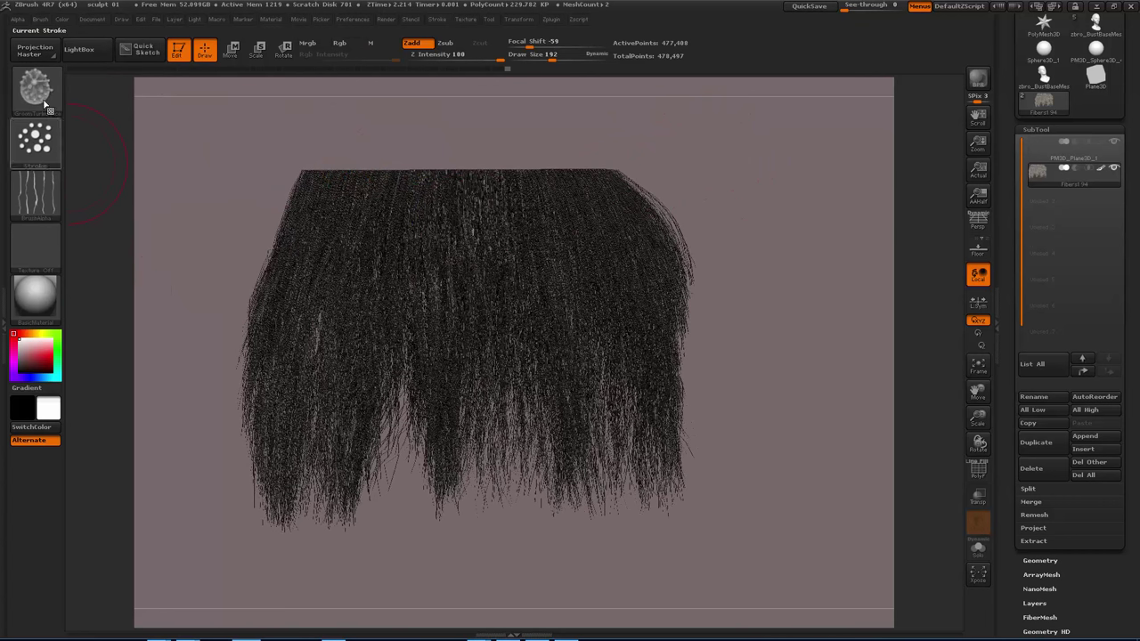
left_click_drag(394, 336, 368, 442)
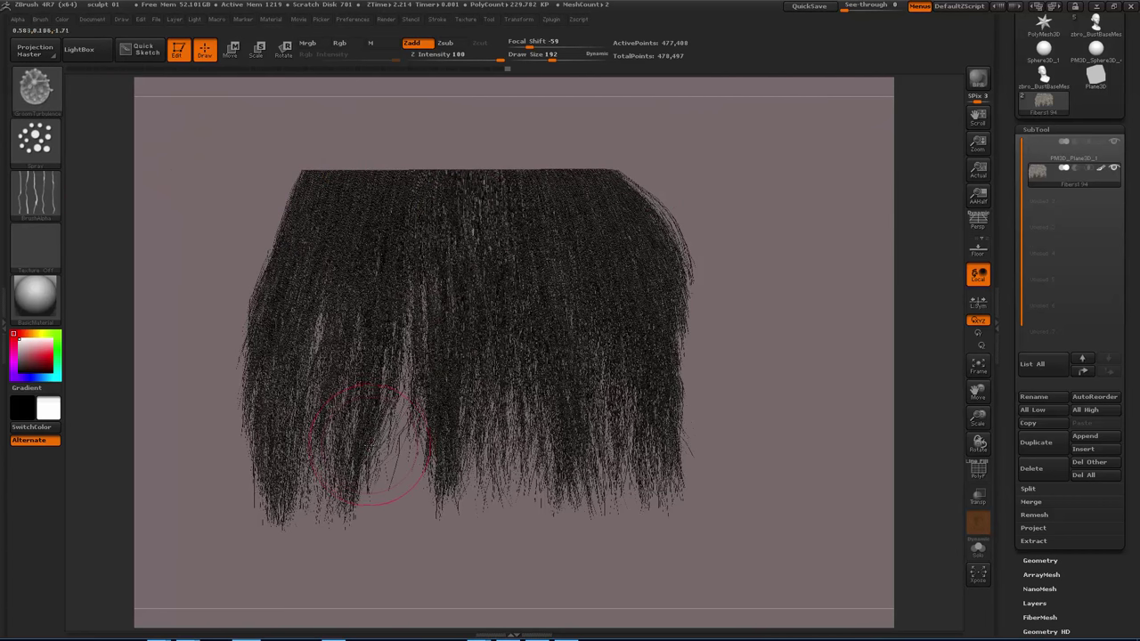
mouse_move(403, 370)
left_mouse_down()
mouse_move(393, 346)
mouse_move(356, 445)
mouse_move(365, 527)
left_mouse_up()
left_click_drag(297, 363, 278, 527)
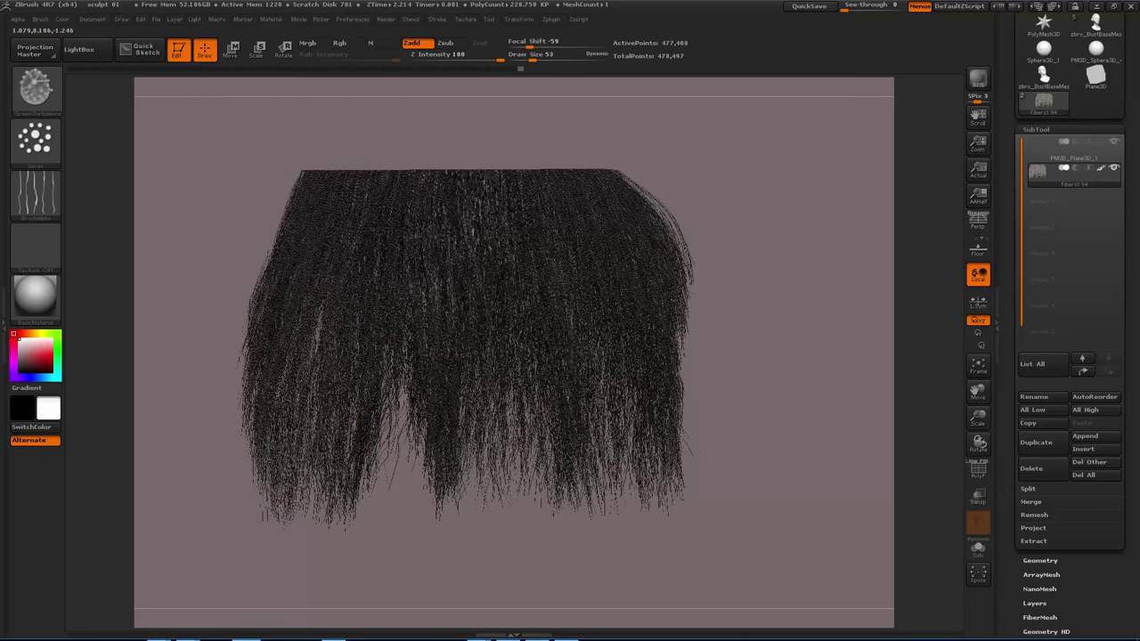
left_click_drag(271, 372, 253, 499)
left_click_drag(266, 412, 245, 492)
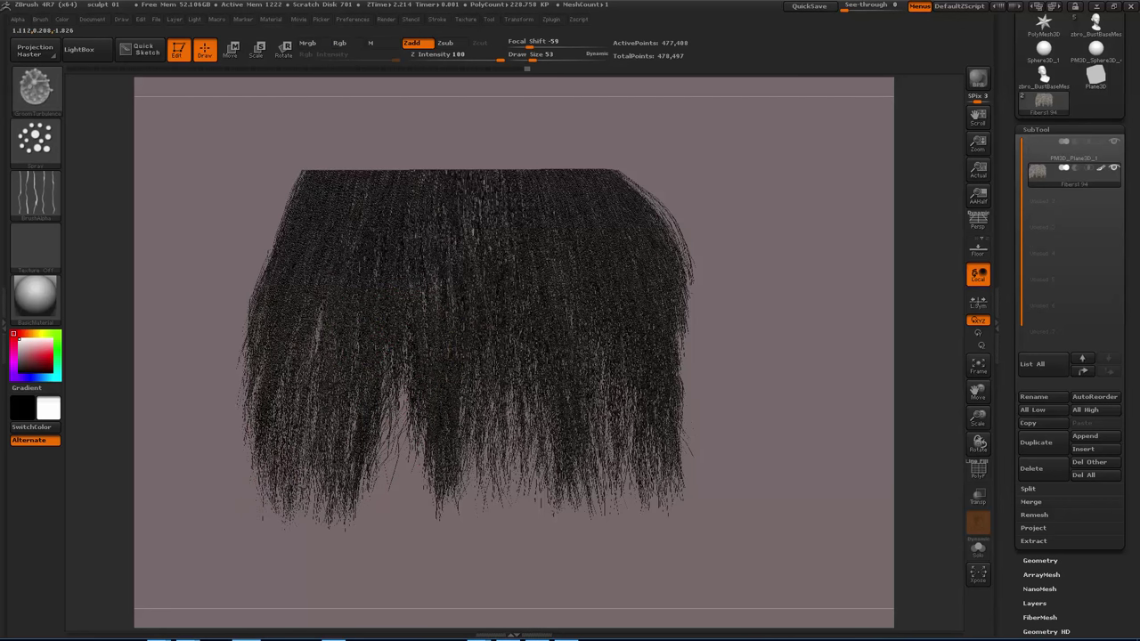
Roughen the fibers down the right edge and right-center of the strip with GroomTurbulence.
left_click_drag(648, 343, 660, 495)
left_click_drag(665, 268, 661, 436)
left_click_drag(575, 258, 575, 498)
left_click_drag(559, 331, 545, 526)
left_click_drag(552, 245, 545, 463)
Enlarge the Draw Size to 105, stroke turbulence down the middle and left fibers, and undo the last stroke.
key("s")
left_click_drag(547, 283, 547, 455)
left_click_drag(454, 223, 451, 481)
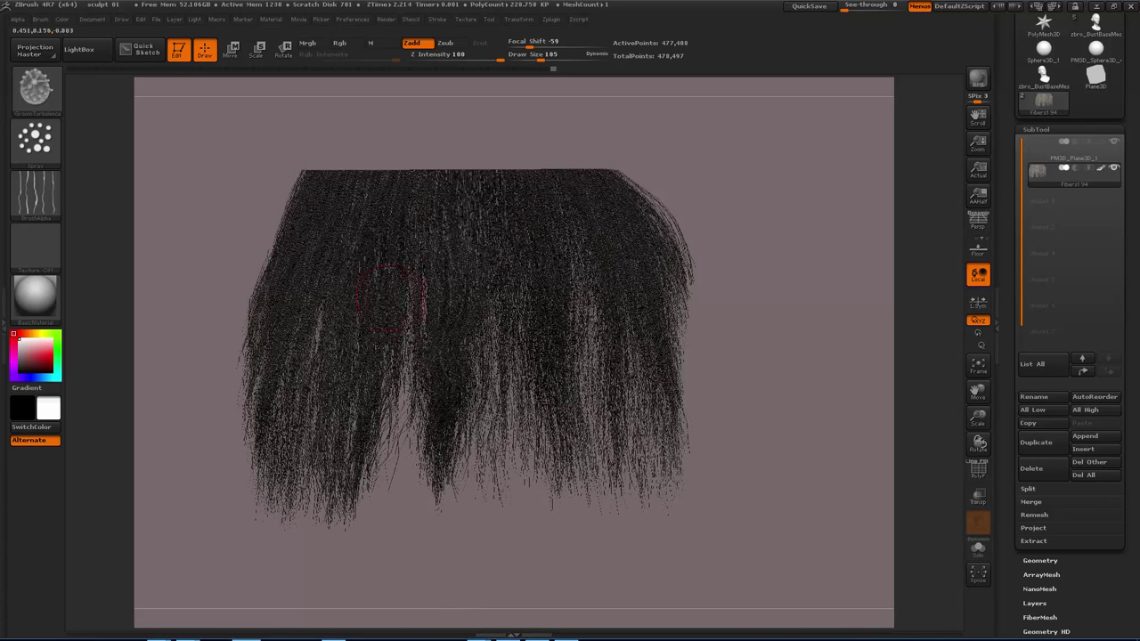
left_click_drag(376, 247, 387, 499)
left_click_drag(345, 224, 346, 428)
key("ctrl+z")
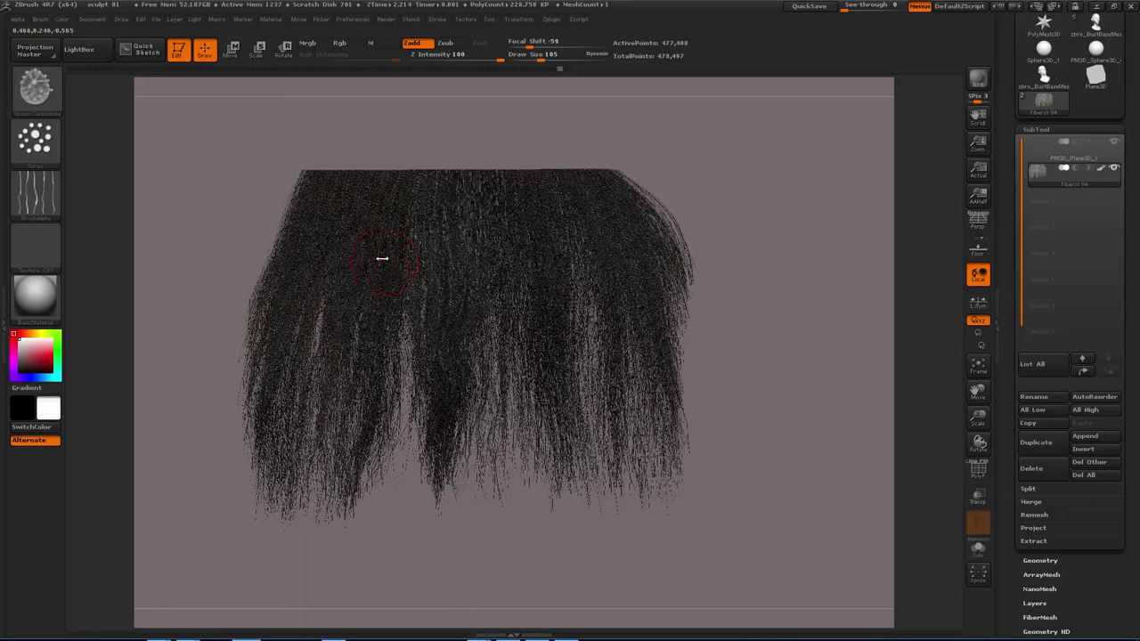
Enlarge the Draw Size to 226 and ruffle the fibers from the left-center across to the strip's right side.
key("s")
mouse_move(383, 260)
left_mouse_down()
mouse_move(397, 257)
mouse_move(356, 427)
left_mouse_up()
left_click_drag(472, 219, 436, 481)
left_click_drag(443, 357, 456, 400)
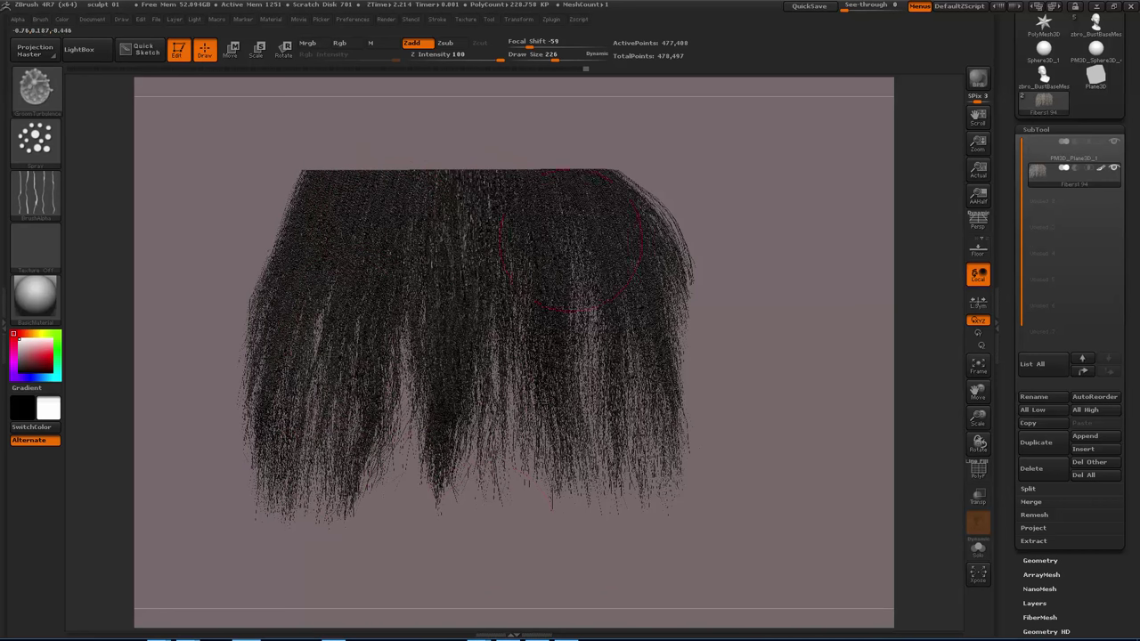
left_click_drag(614, 250, 570, 401)
left_click_drag(571, 303, 606, 432)
left_click_drag(616, 278, 622, 312)
mouse_move(517, 263)
left_mouse_down()
mouse_move(540, 366)
mouse_move(574, 432)
left_mouse_up()
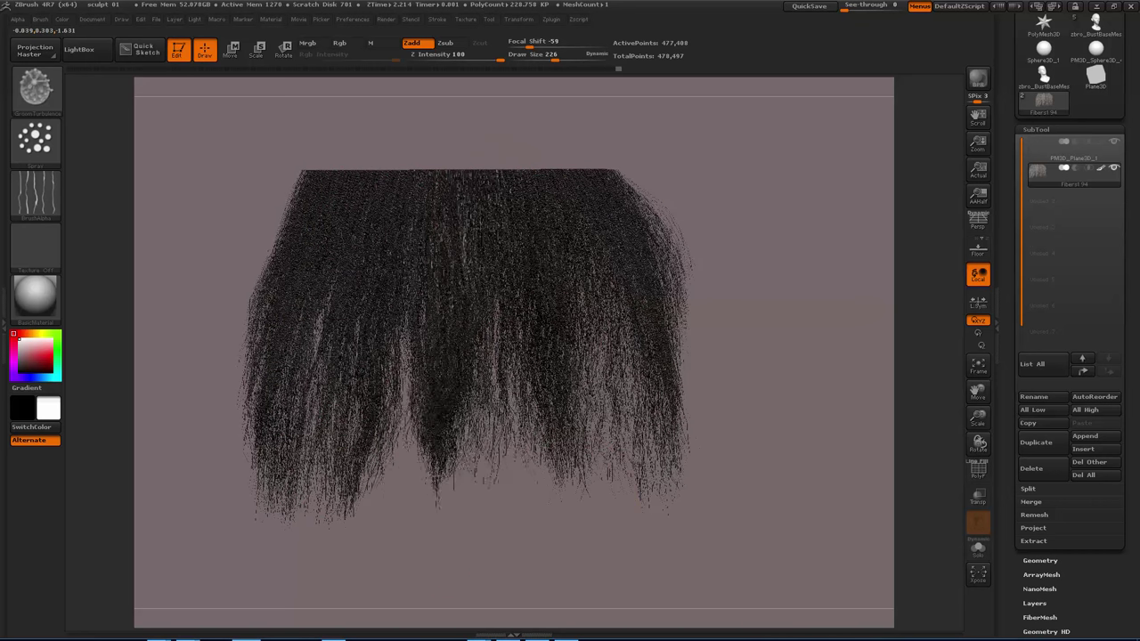
Add broad turbulence strokes over the left, right and middle fibers, and check the strip from the front.
left_click_drag(338, 441, 387, 438)
left_click_drag(378, 223, 347, 396)
left_click_drag(564, 212, 598, 470)
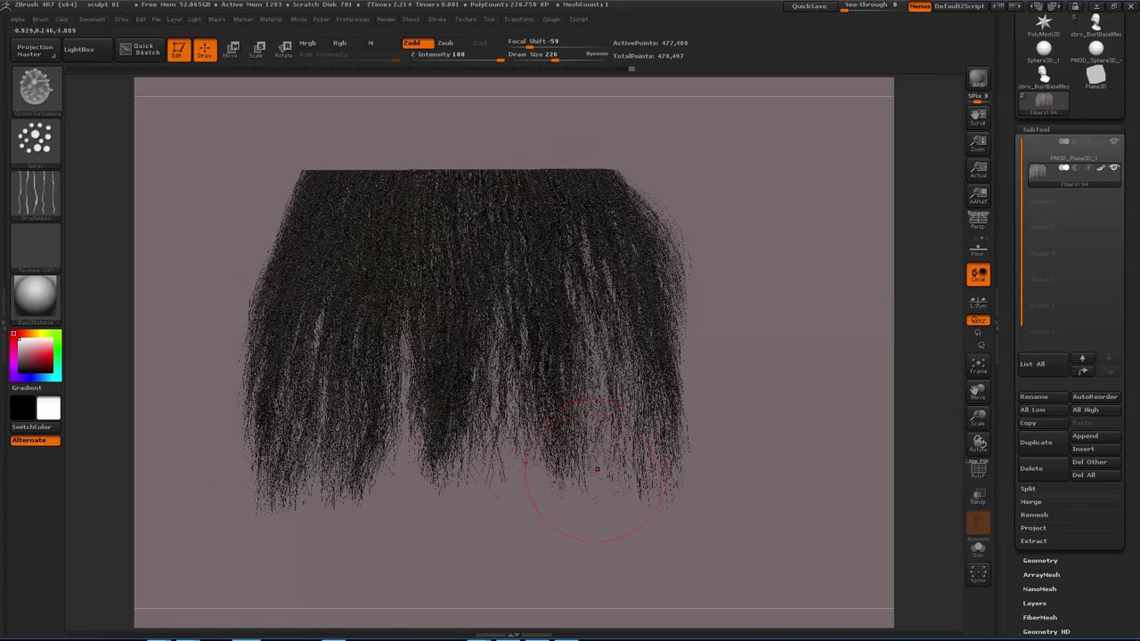
mouse_move(436, 224)
left_mouse_down()
mouse_move(437, 197)
mouse_move(486, 481)
left_mouse_up()
left_click_drag(456, 294, 477, 478)
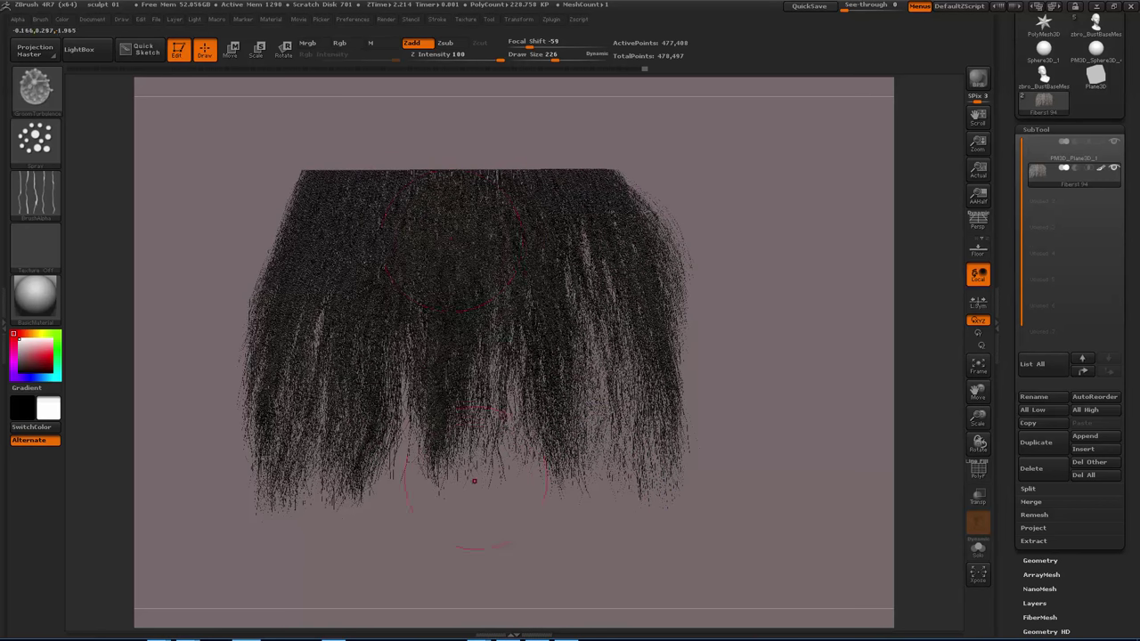
left_click_drag(454, 345, 479, 516)
mouse_move(657, 389)
right_mouse_down()
mouse_move(738, 385)
mouse_move(616, 367)
mouse_move(629, 365)
mouse_move(609, 353)
mouse_move(618, 344)
right_mouse_up()
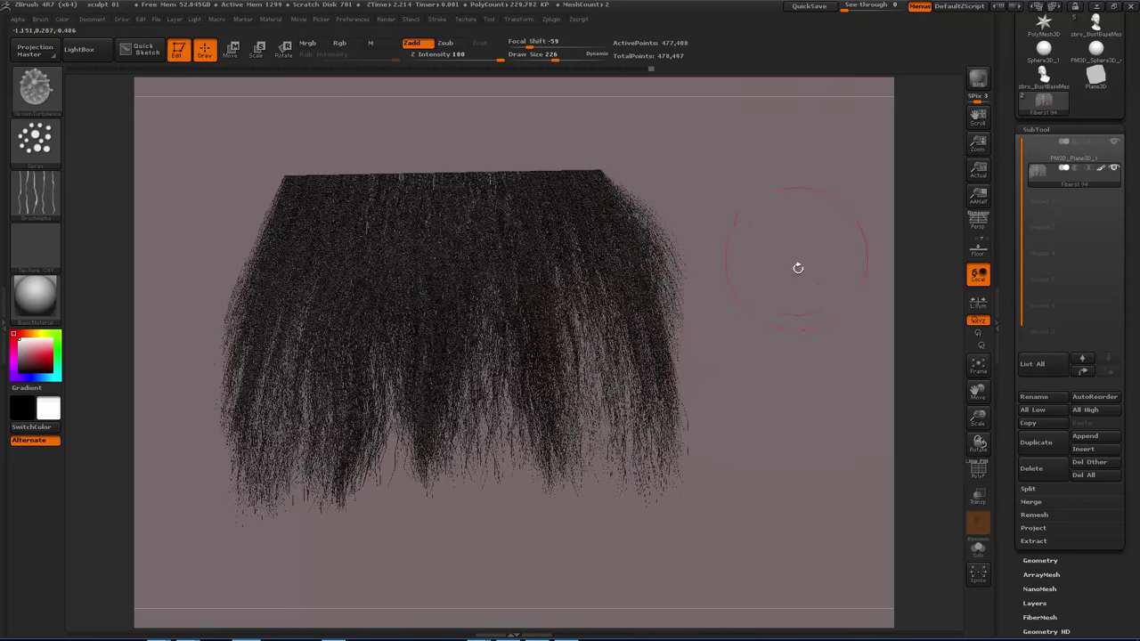
left_click_drag(808, 232, 805, 257, "shift")
left_click_drag(801, 330, 855, 345, "alt")
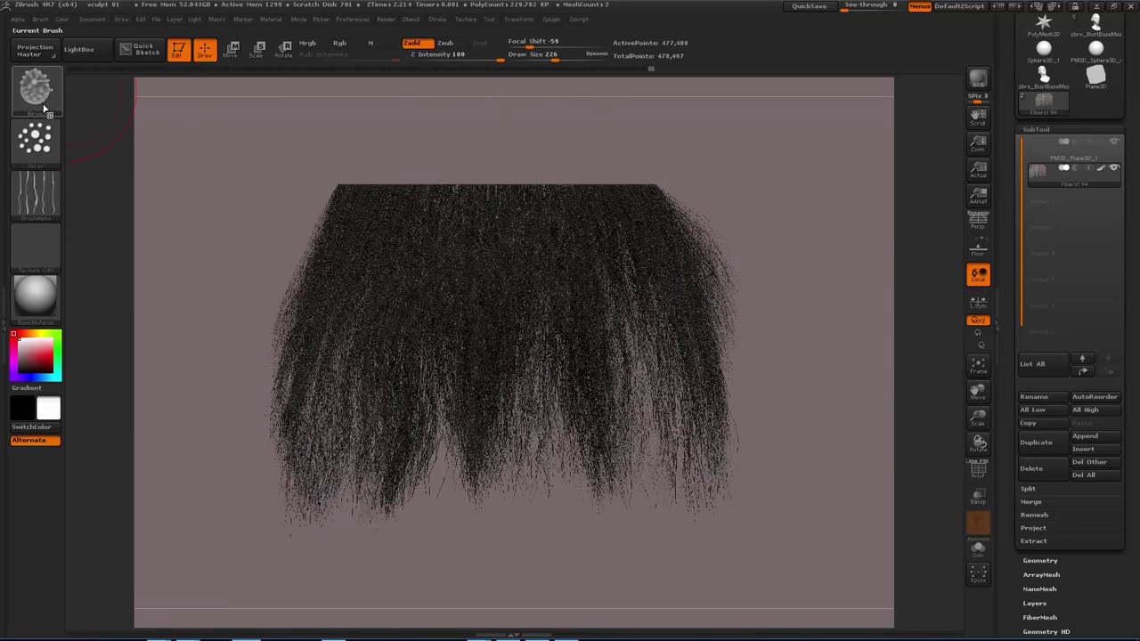
Set a horizontal Move transpose line outward from the strip's upper middle and draw the spreading fibers inward to narrow the hair.
left_click(230, 49)
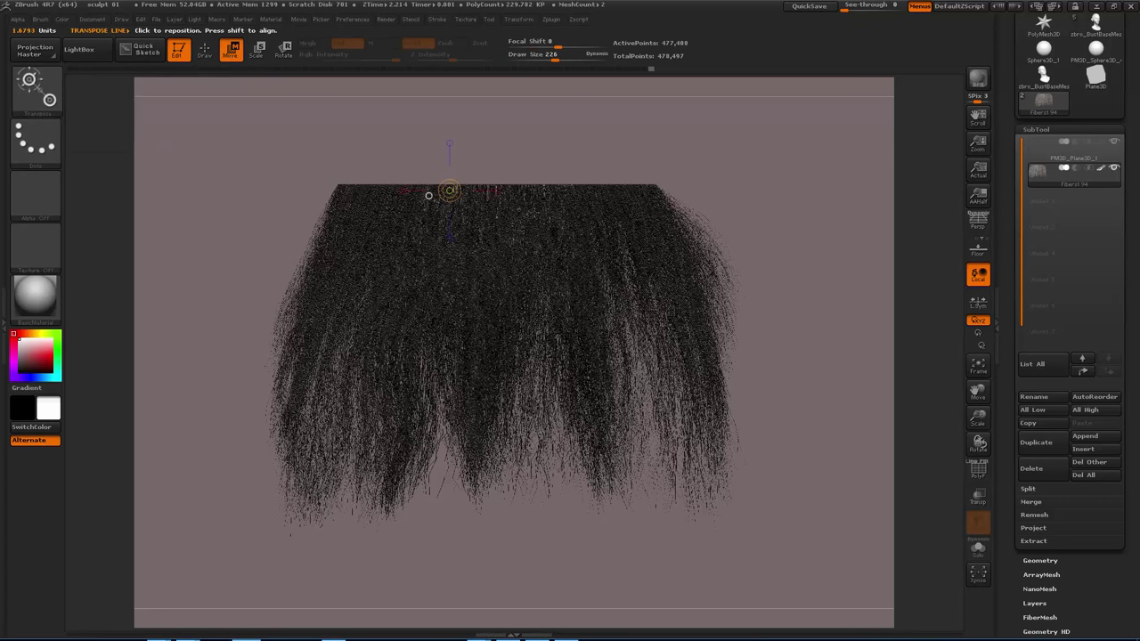
left_click_drag(522, 195, 584, 195)
left_click_drag(847, 195, 859, 195)
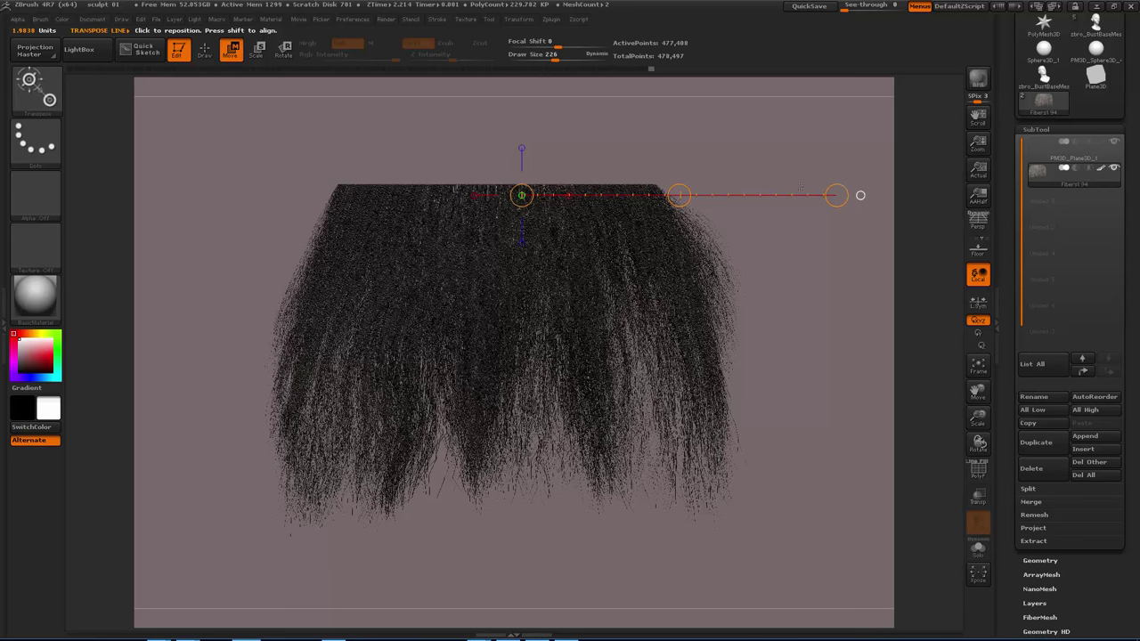
left_click_drag(836, 195, 754, 166)
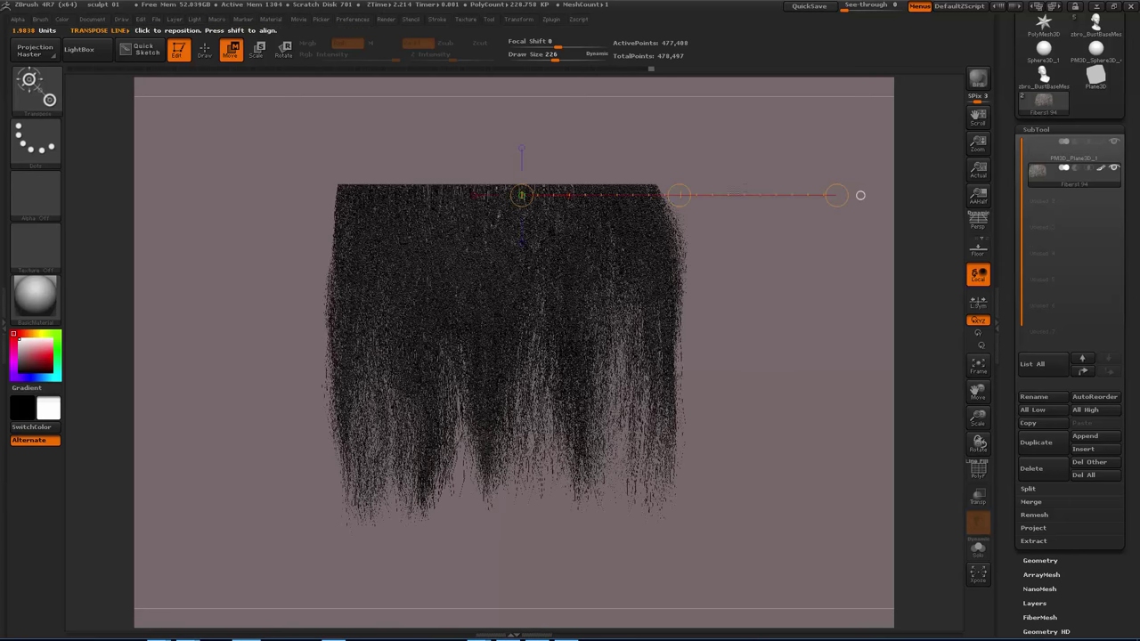
Try to scale the fibers along the horizontal transpose line, undo it, and view the strip at an angle.
left_click_drag(756, 292, 406, 182)
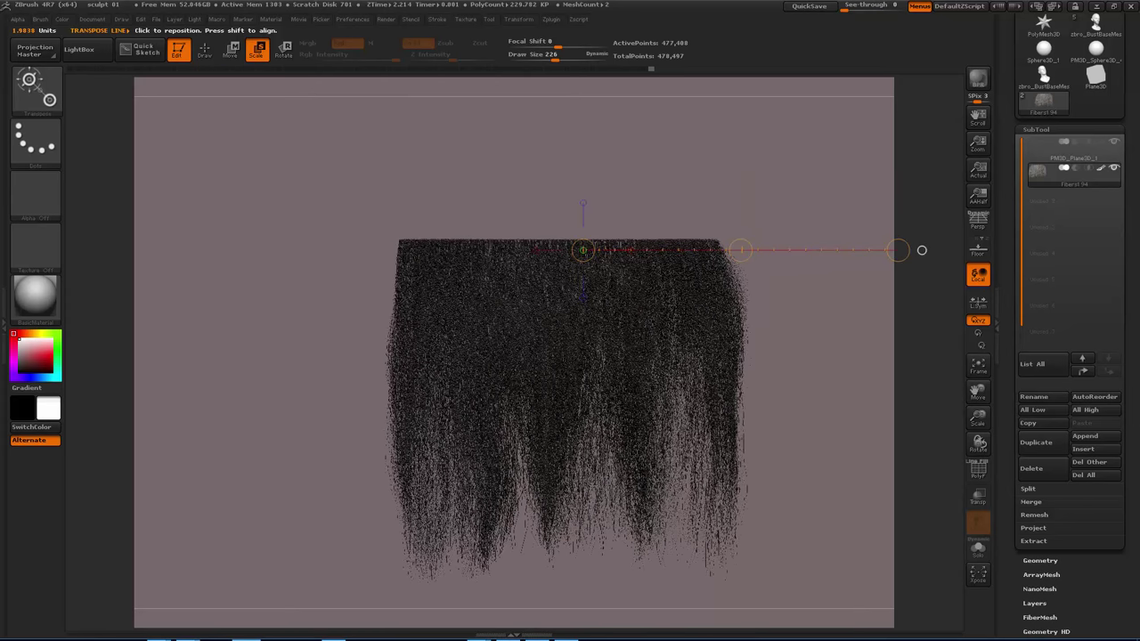
left_click_drag(741, 250, 862, 254)
mouse_move(676, 370)
right_mouse_down("alt")
mouse_move(594, 274)
mouse_move(797, 294)
mouse_move(665, 289)
mouse_move(672, 369)
right_mouse_up("alt")
key("ctrl+z")
right_click_drag(577, 160, 532, 174)
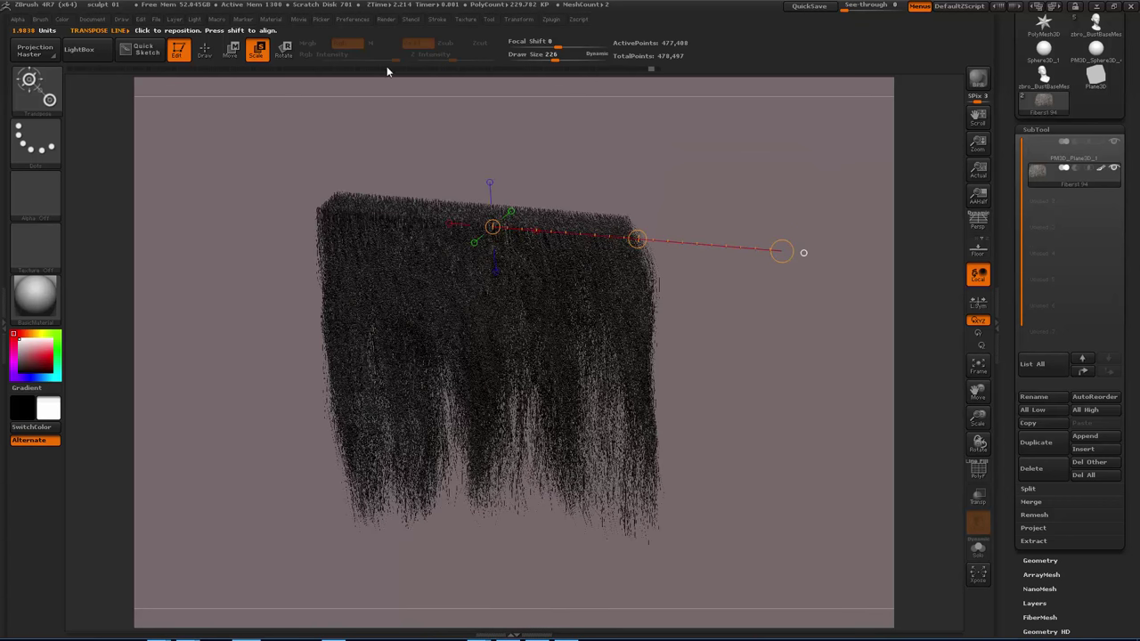
Choose the GroomSpinKnot brush, try twisting the fibers on the strip's right side, and undo it.
left_click(36, 89)
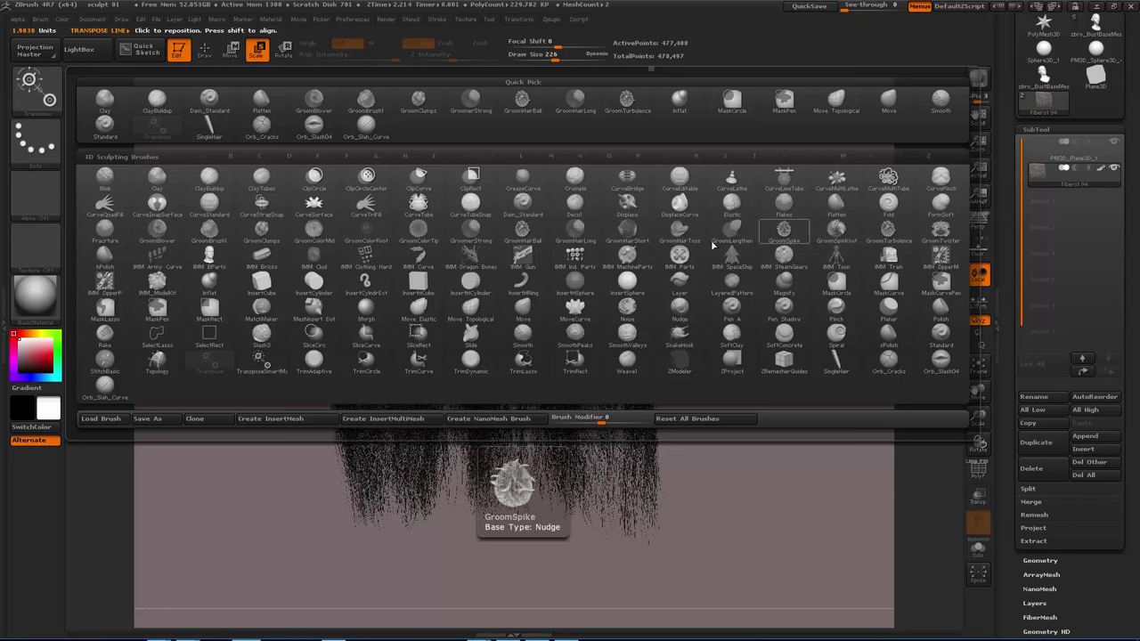
key("g")
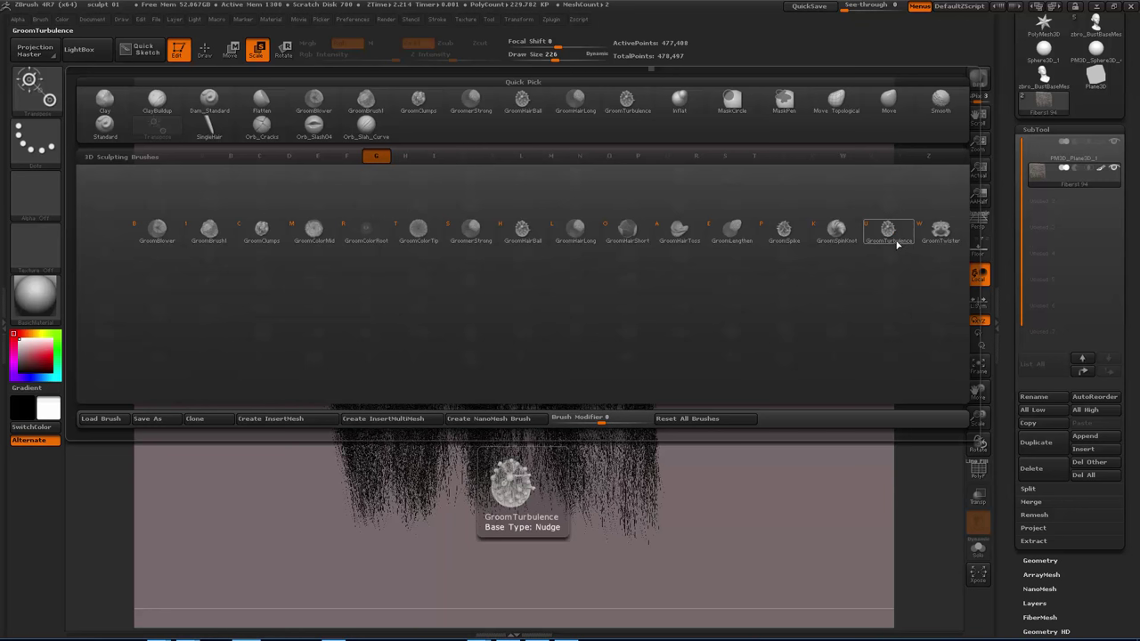
left_click(840, 234)
mouse_move(525, 233)
left_mouse_down()
mouse_move(557, 300)
mouse_move(580, 312)
mouse_move(573, 338)
mouse_move(602, 417)
left_mouse_up()
left_click_drag(598, 338, 592, 406)
mouse_move(725, 405)
left_mouse_down()
mouse_move(681, 406)
mouse_move(722, 398)
left_mouse_up()
key("ctrl+z")
Test GroomSpinKnot swirls on the fibers from different angles, undoing the knots.
left_click_drag(589, 260, 634, 318)
mouse_move(743, 383)
left_mouse_down()
mouse_move(624, 405)
mouse_move(561, 396)
left_mouse_up()
mouse_move(550, 303)
left_mouse_down()
mouse_move(572, 356)
mouse_move(565, 375)
left_mouse_up()
mouse_move(484, 397)
left_mouse_down()
mouse_move(659, 393)
mouse_move(535, 391)
left_mouse_up()
key("ctrl+z")
key("ctrl+z")
left_click_drag(548, 289, 571, 310)
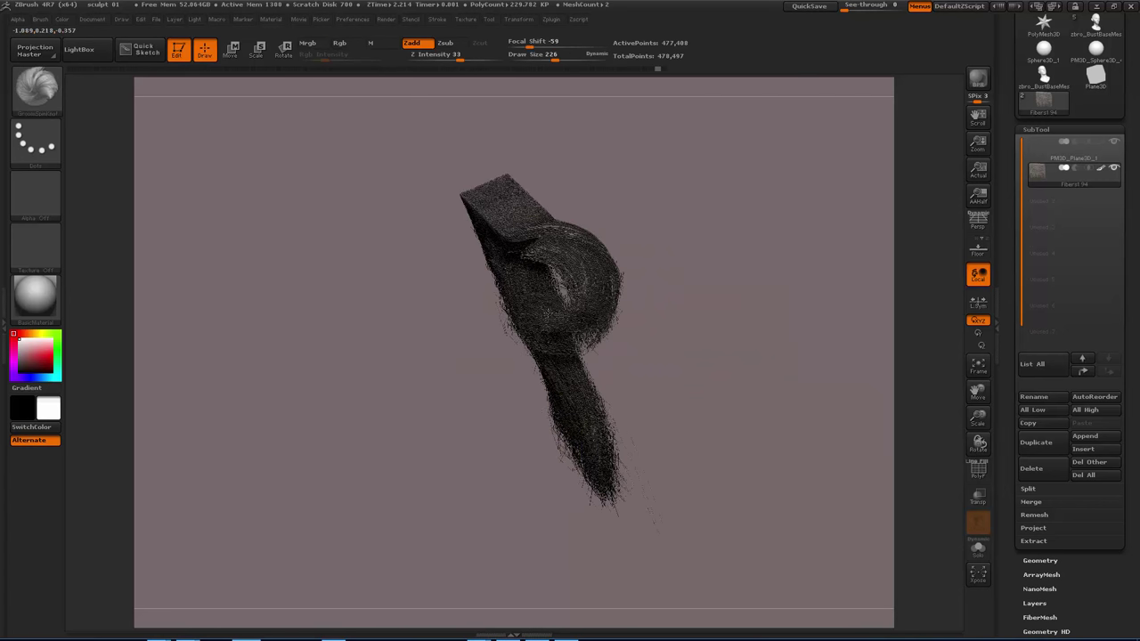
mouse_move(463, 313)
left_mouse_down()
mouse_move(857, 321)
mouse_move(795, 311)
left_mouse_up()
key("ctrl+z")
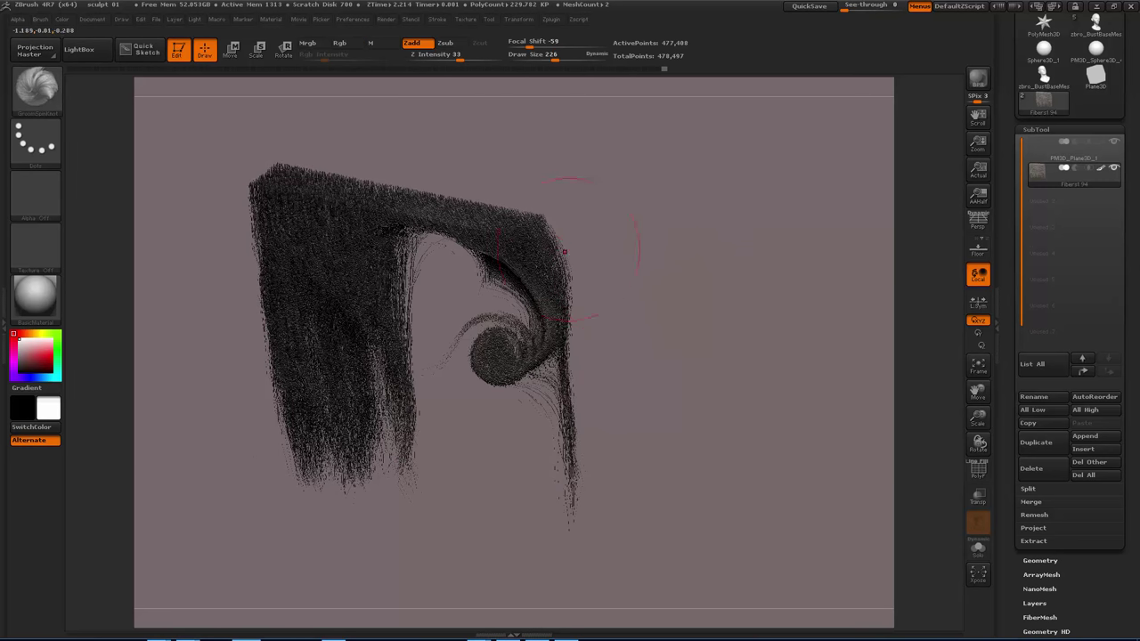
Set the Draw Size to 385 and Z Intensity to 9, try a wider swirl on the right-side fibers, and undo it.
key("s")
mouse_move(523, 299)
left_mouse_down()
mouse_move(537, 299)
mouse_move(538, 281)
left_mouse_up()
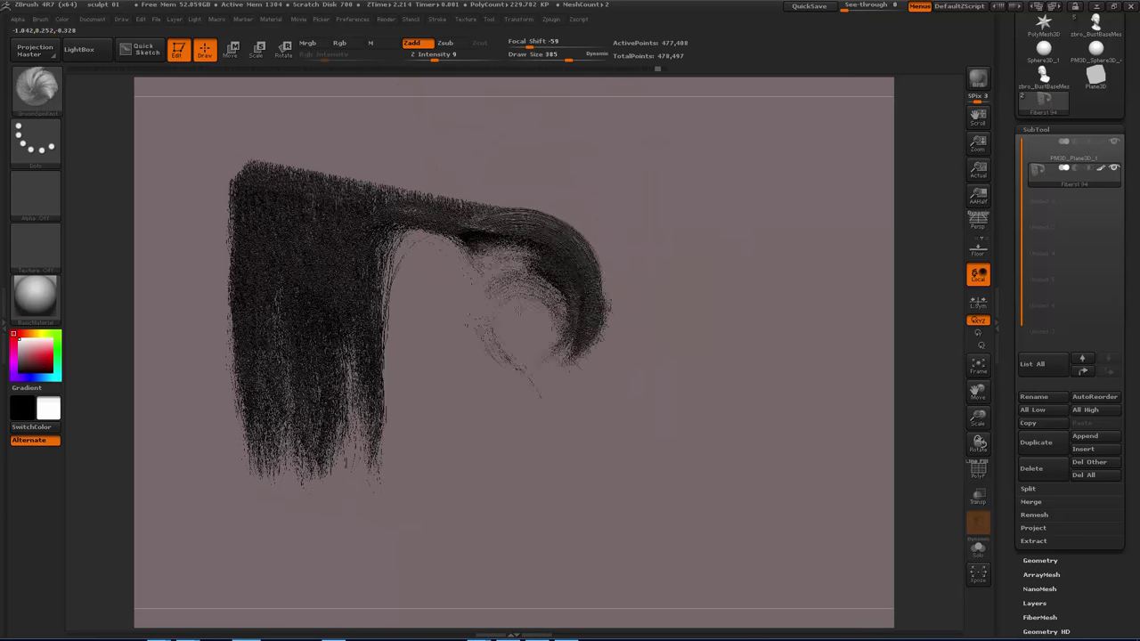
mouse_move(617, 358)
left_mouse_down()
mouse_move(654, 377)
mouse_move(613, 237)
mouse_move(684, 321)
mouse_move(651, 265)
left_mouse_up()
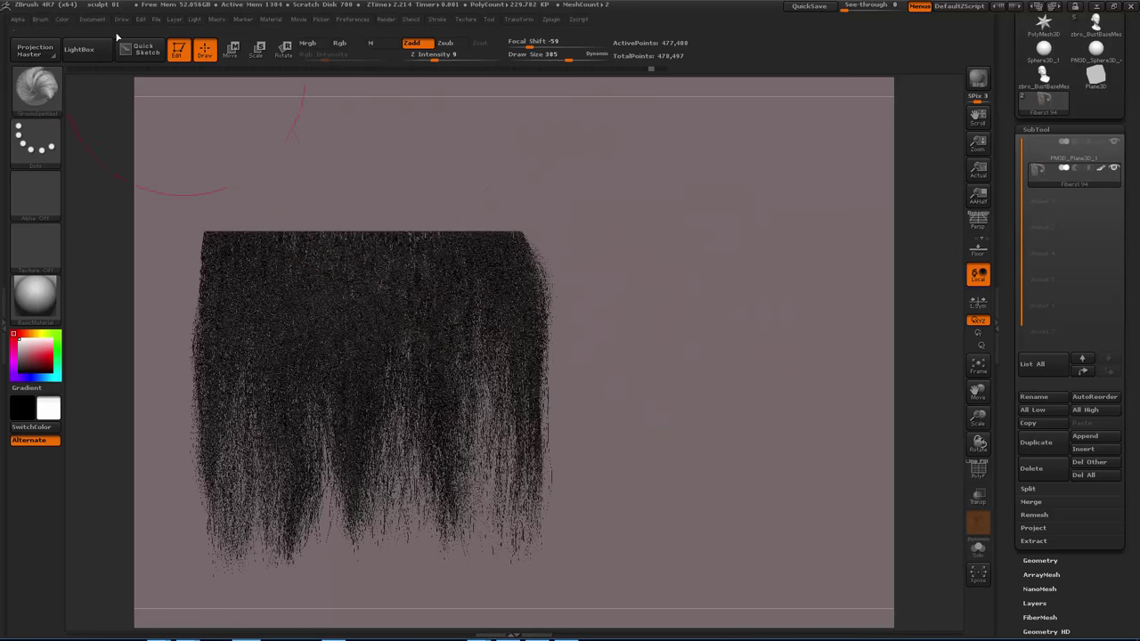
Choose the GroomHairToss brush and try tossing the fibers sideways in both directions, undoing each stroke.
left_click(16, 93)
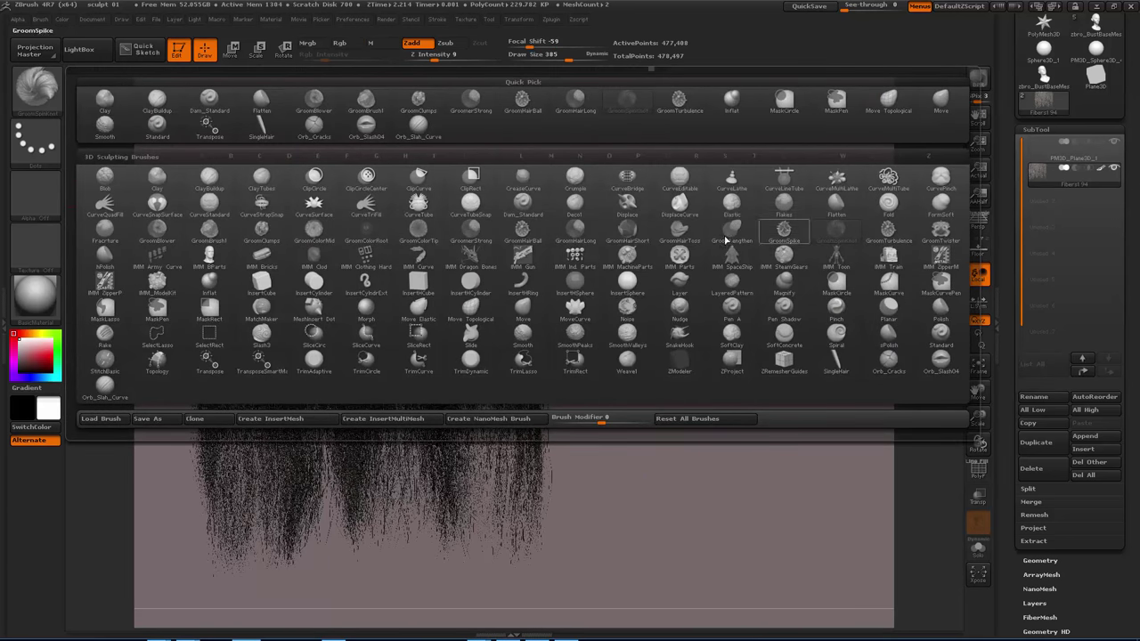
left_click(680, 229)
mouse_move(414, 433)
left_mouse_down()
mouse_move(448, 384)
mouse_move(481, 401)
mouse_move(535, 383)
left_mouse_up()
key("ctrl+z")
left_click_drag(485, 348, 395, 303)
key("ctrl+z")
left_click_drag(525, 356, 401, 349)
key("ctrl+z")
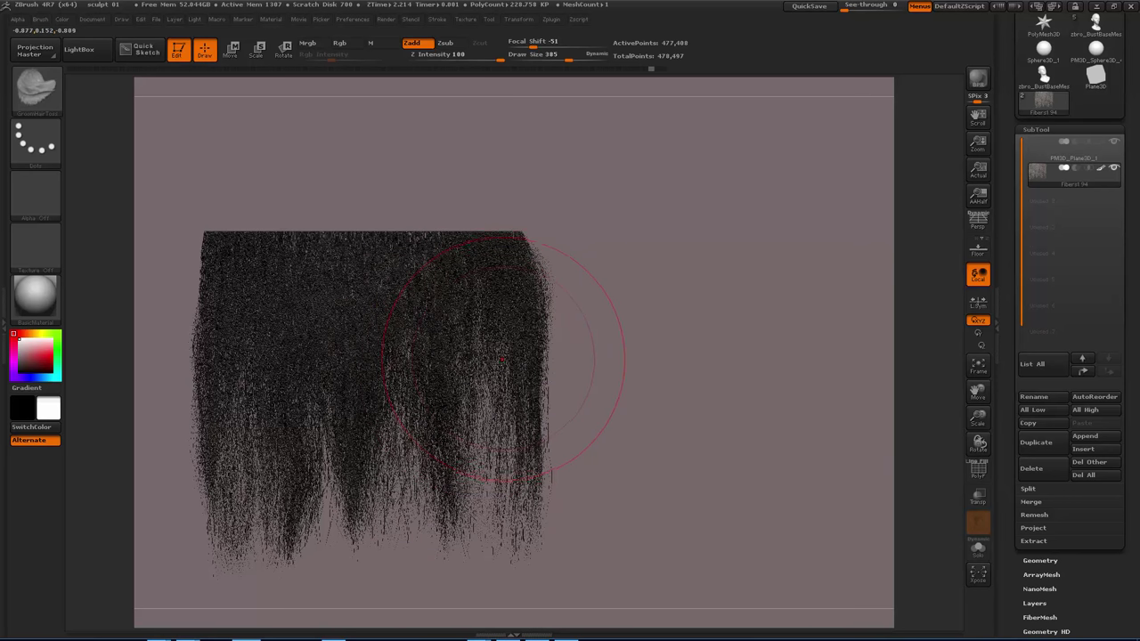
Try short GroomHairToss strokes on the middle and right-side fibers, undoing each stroke.
left_click_drag(503, 360, 484, 396)
key("ctrl+z")
mouse_move(402, 394)
left_mouse_down()
mouse_move(419, 415)
mouse_move(416, 439)
mouse_move(422, 383)
mouse_move(388, 397)
left_mouse_up()
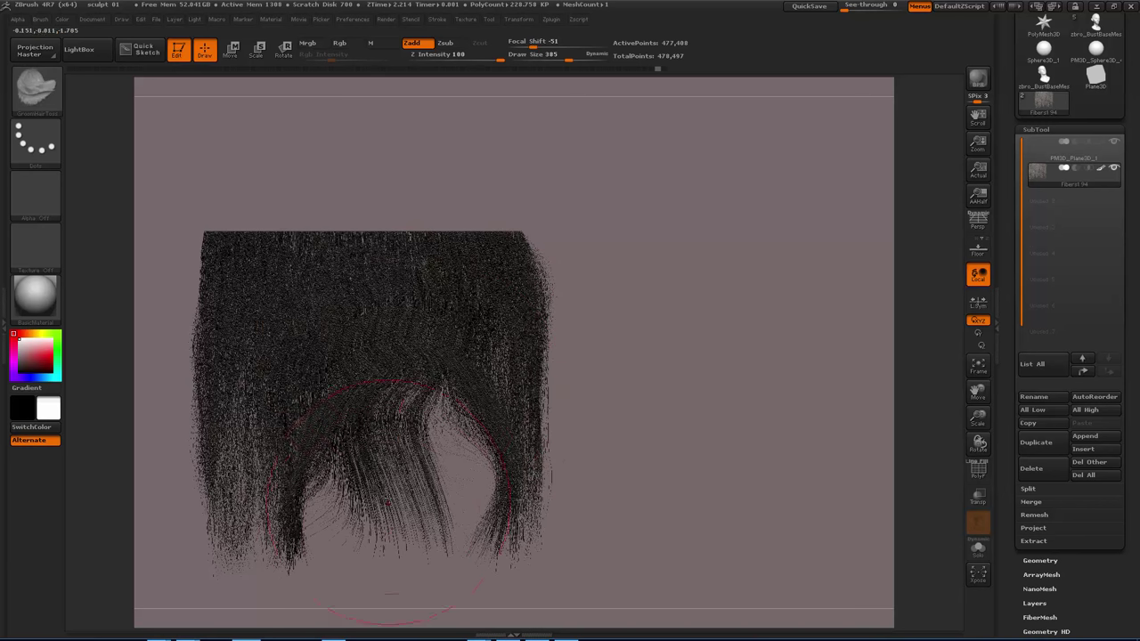
key("ctrl+z")
Choose the GroomHairBall brush, try gathering the strip's middle fibers into a ball, and undo it.
left_click(45, 100)
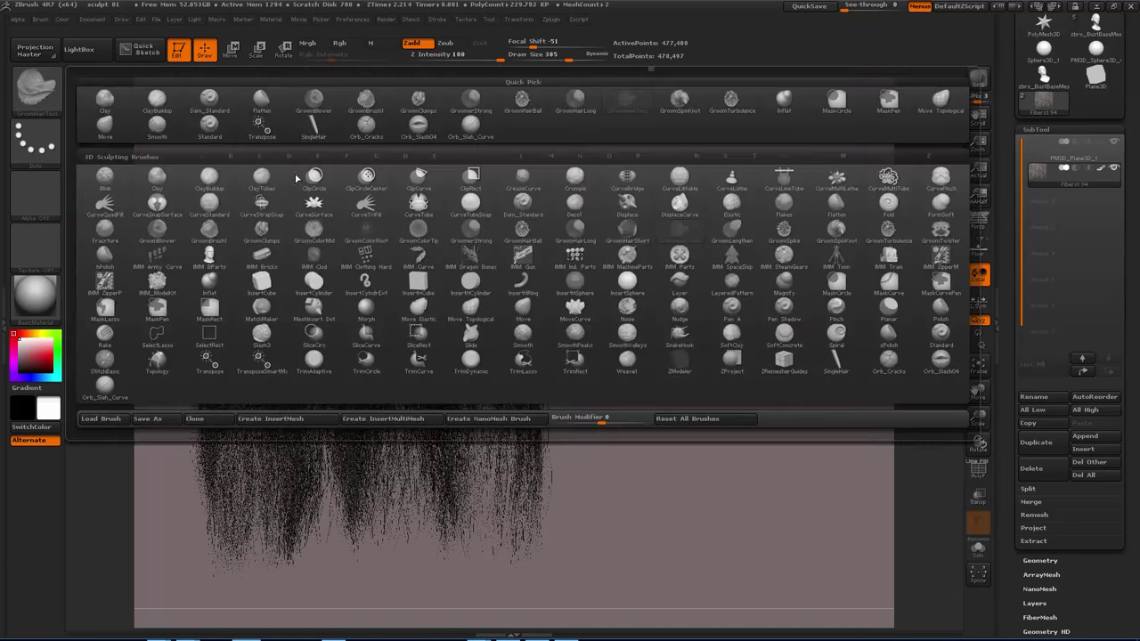
left_click(523, 230)
mouse_move(301, 249)
left_mouse_down()
mouse_move(356, 267)
mouse_move(364, 305)
mouse_move(369, 272)
mouse_move(367, 349)
left_mouse_up()
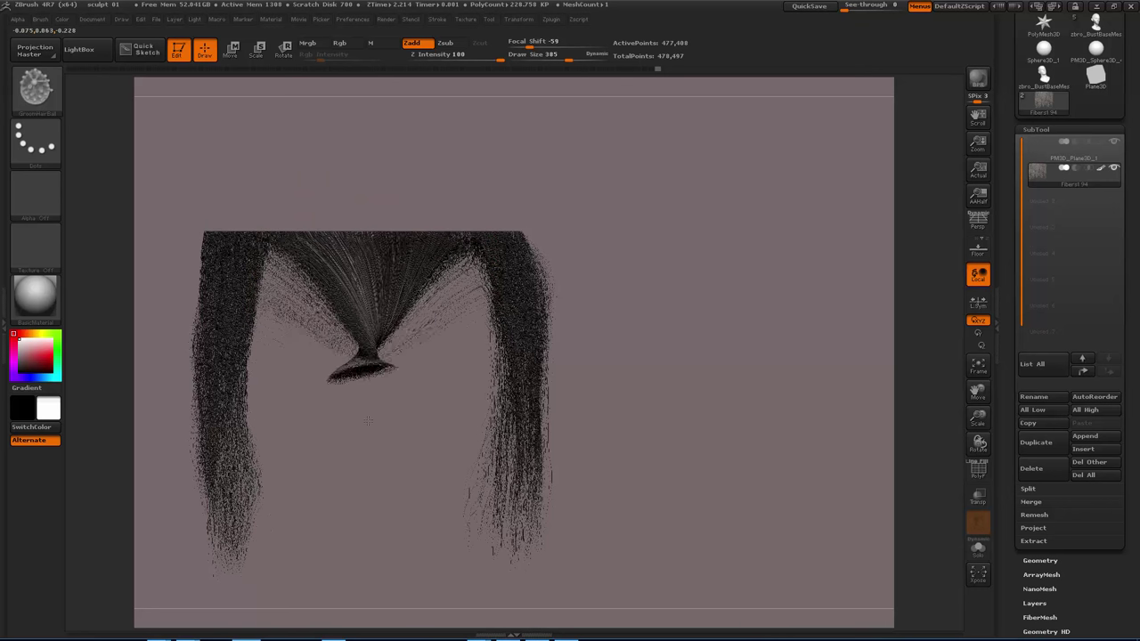
left_click_drag(364, 457, 352, 637)
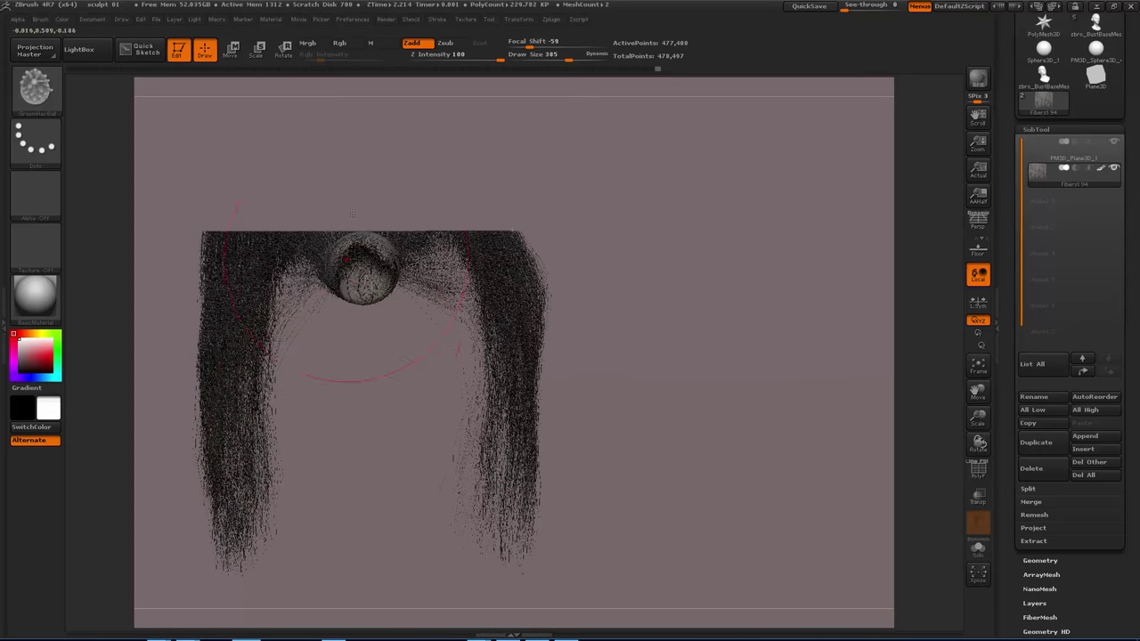
key("ctrl+z")
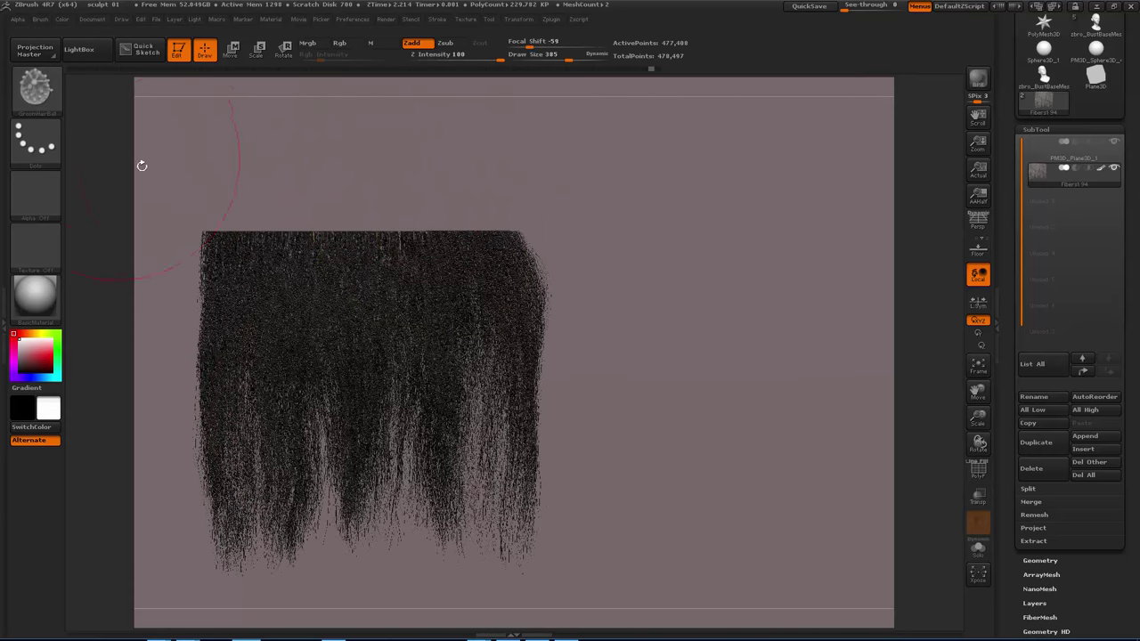
Open the sculpting brush library to pick another groom brush.
left_click(36, 86)
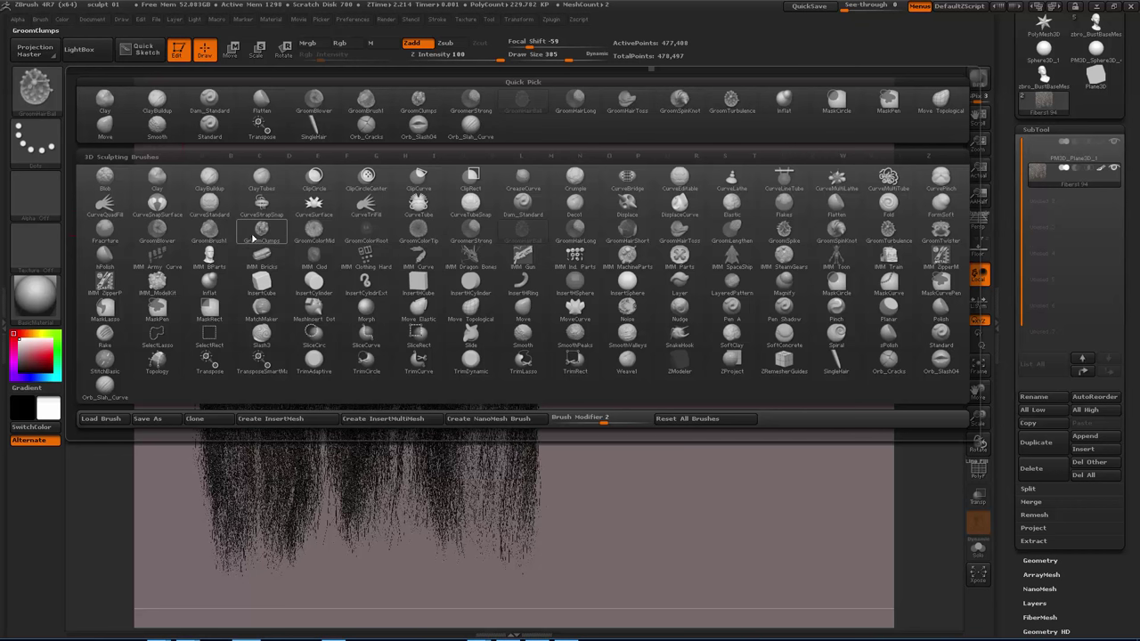
Try the GroomBlower brush on the side edge of the hair fibres, undoing the strokes.
mouse_move(269, 240)
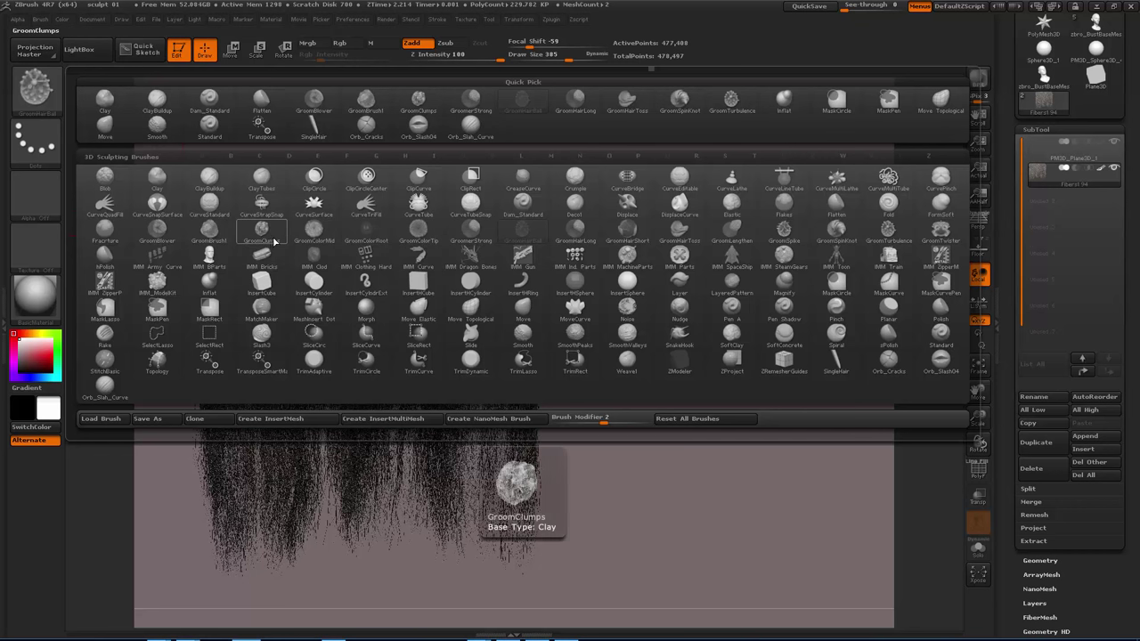
left_click(168, 235)
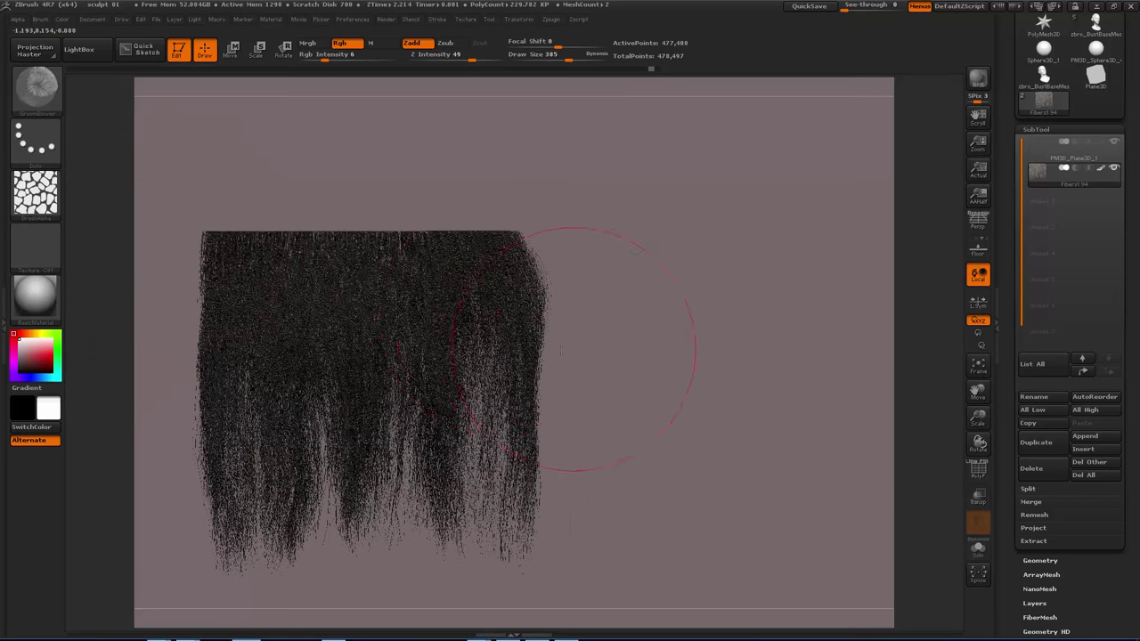
left_click_drag(588, 348, 494, 338)
mouse_move(419, 316)
left_mouse_down()
mouse_move(534, 299)
mouse_move(661, 299)
left_mouse_up()
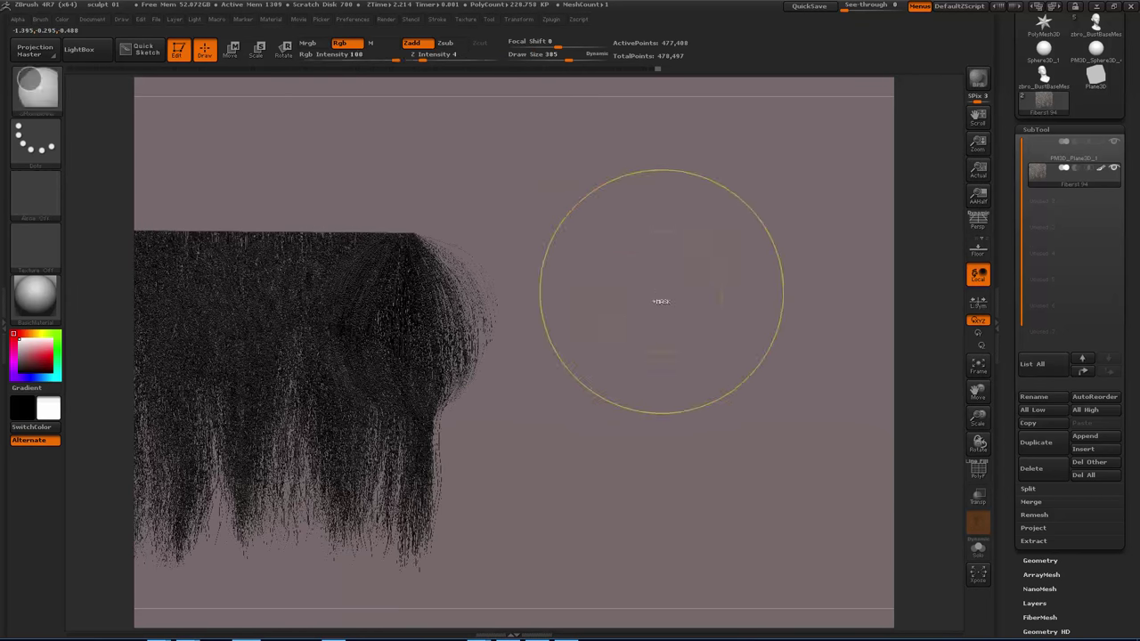
key("ctrl+z")
left_click_drag(390, 283, 267, 307)
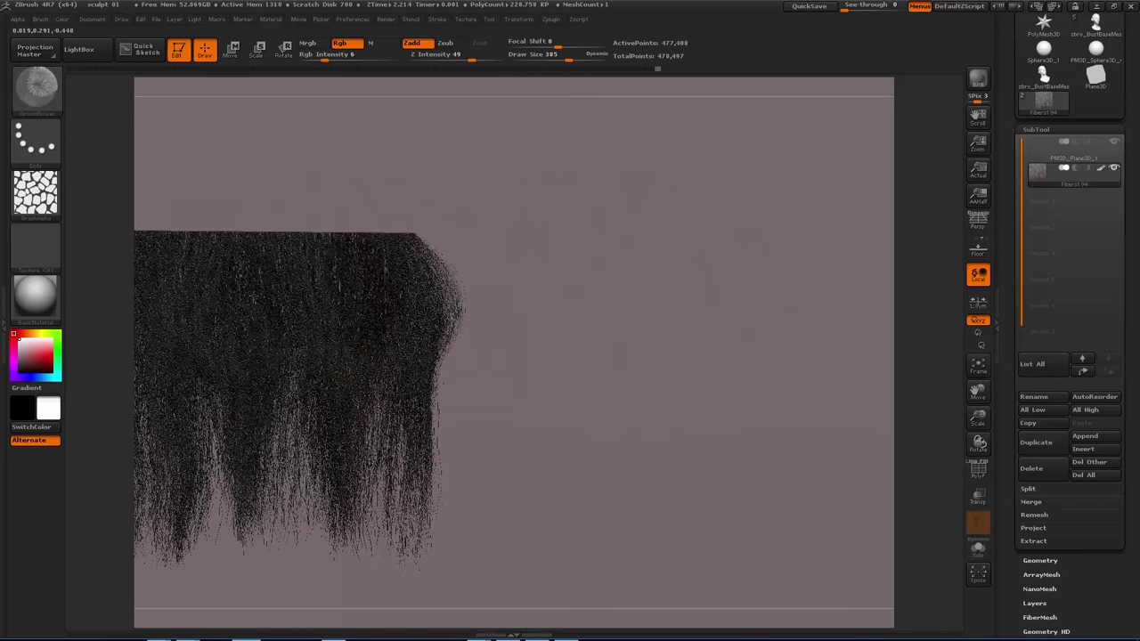
key("ctrl+z")
mouse_move(640, 382)
left_mouse_down("alt")
mouse_move(507, 297)
mouse_move(649, 311)
mouse_move(639, 380)
mouse_move(673, 324)
left_mouse_up("alt")
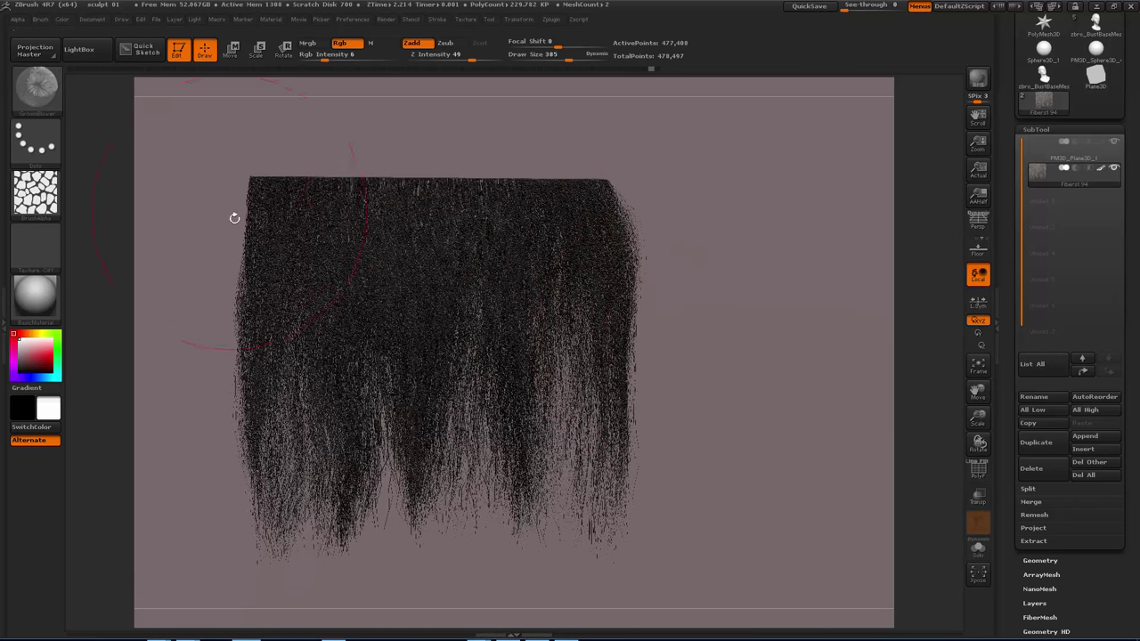
left_click(35, 86)
left_click_drag(511, 139, 540, 136)
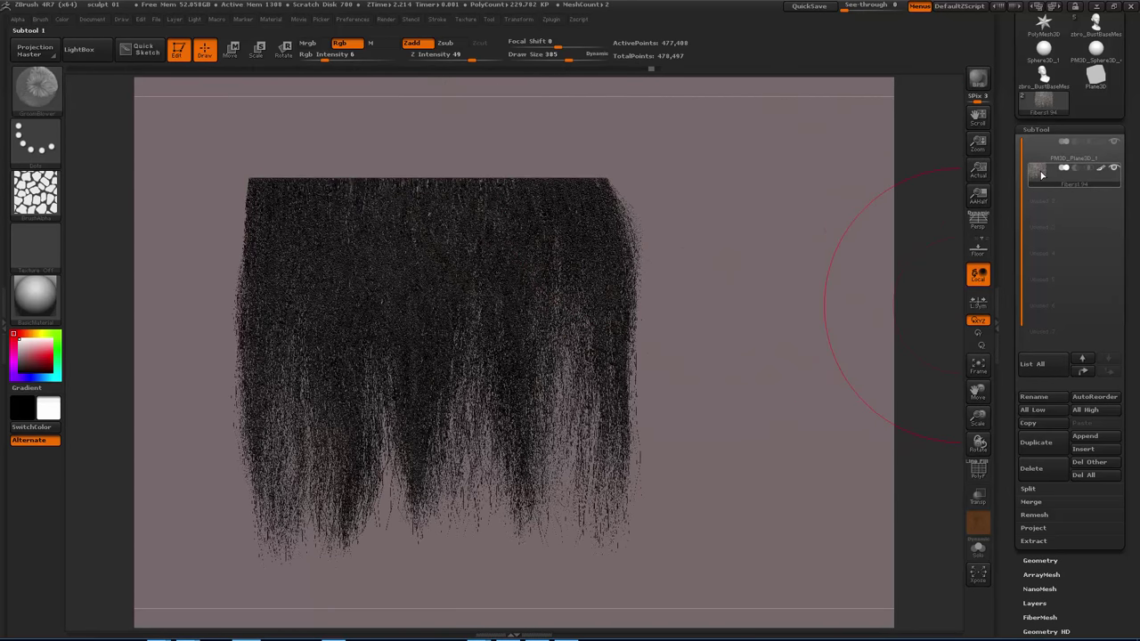
mouse_move(869, 269)
left_mouse_down("alt")
mouse_move(863, 258)
mouse_move(808, 291)
left_mouse_up("alt")
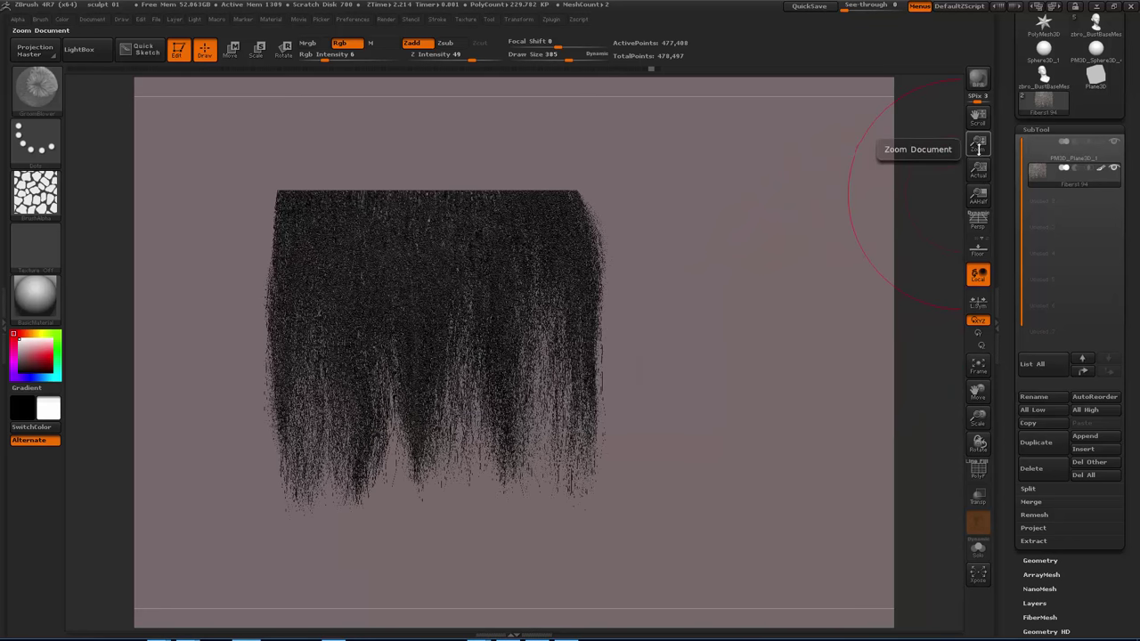
Turn off constrained proportions and set the document width and height to 1024 each.
left_click_drag(978, 146, 971, 117)
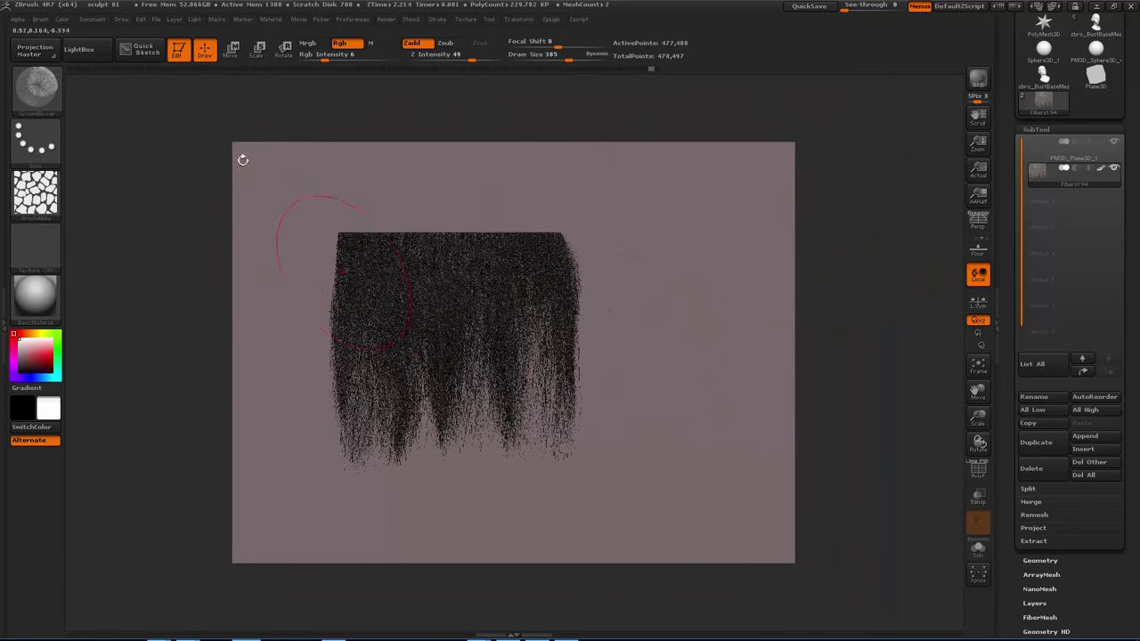
left_click(99, 22)
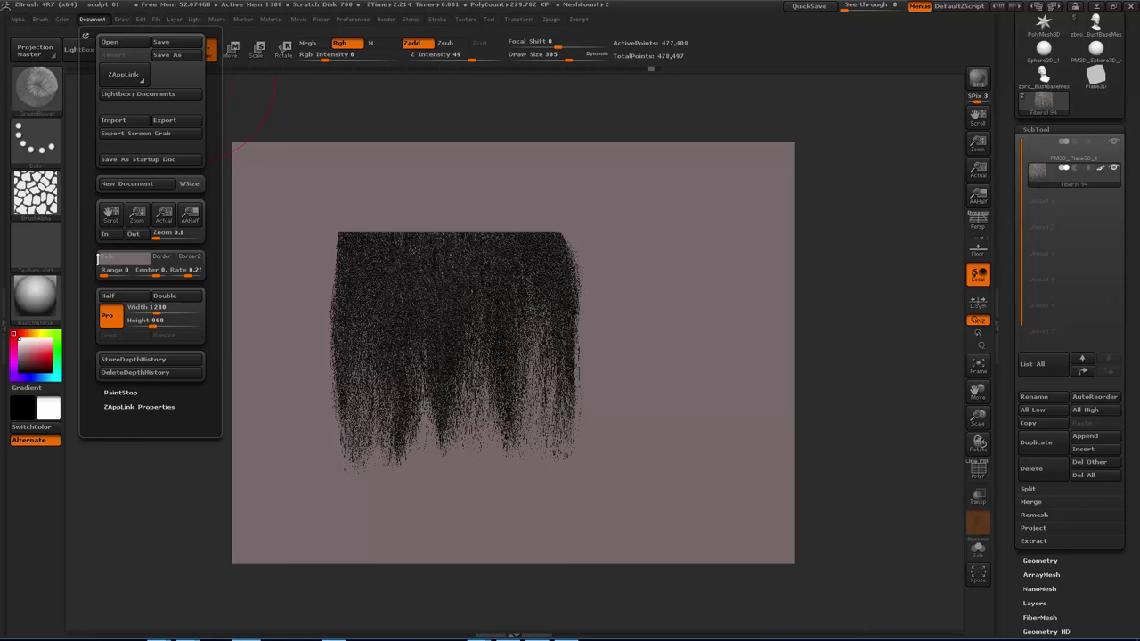
left_click(146, 321)
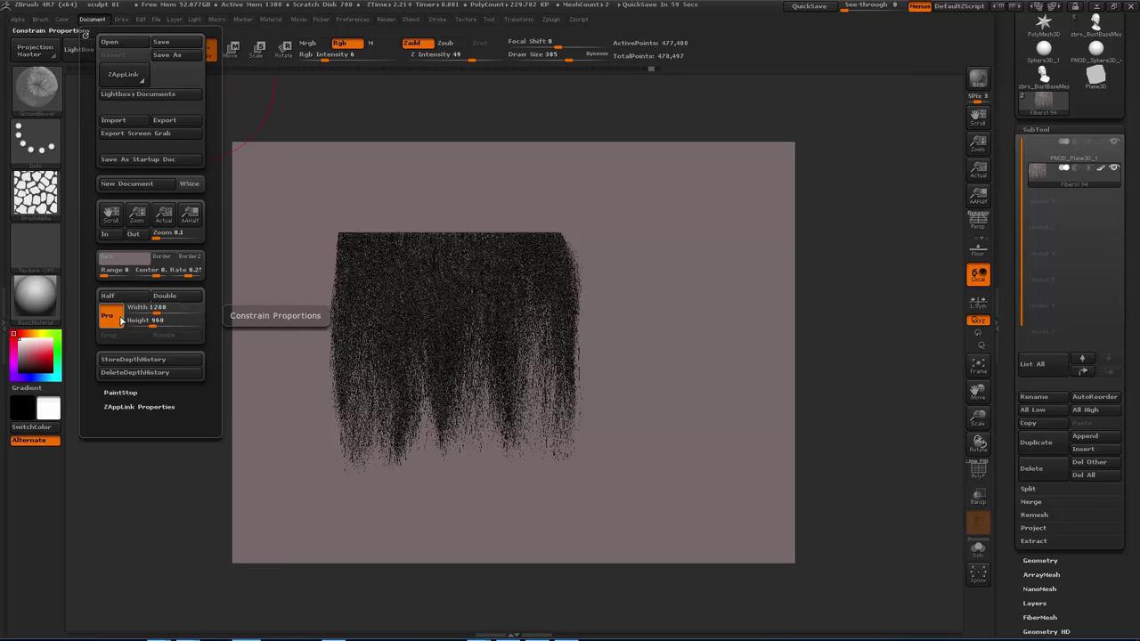
left_click(153, 315)
left_click(155, 307)
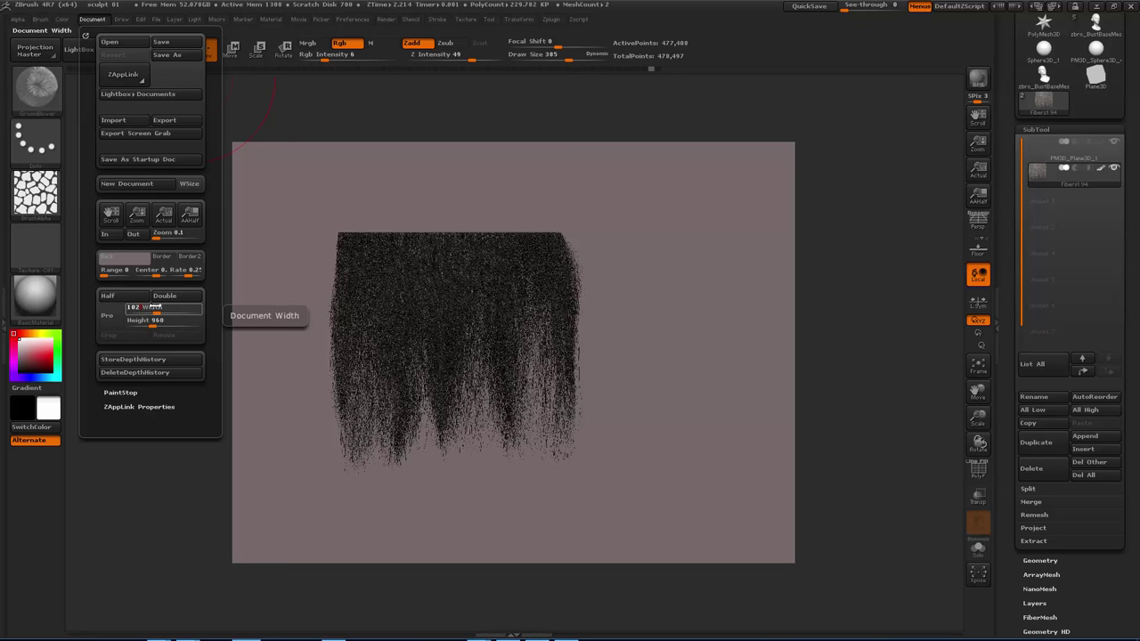
key("Tab")
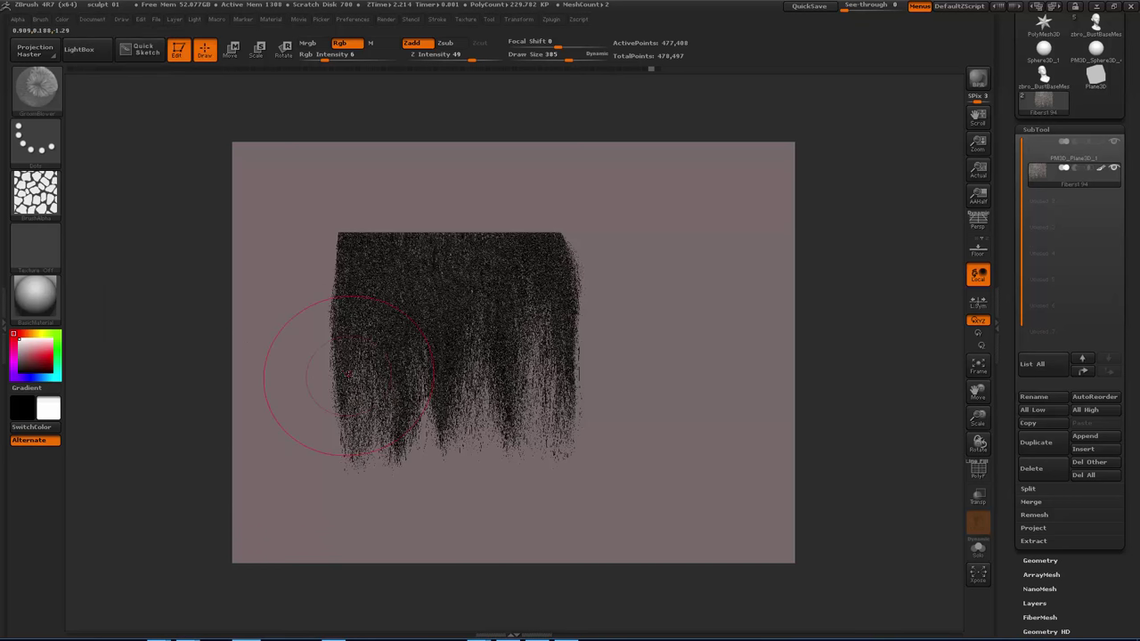
Resize the document to the entered dimensions and accept that the operation cannot be undone.
left_click(90, 22)
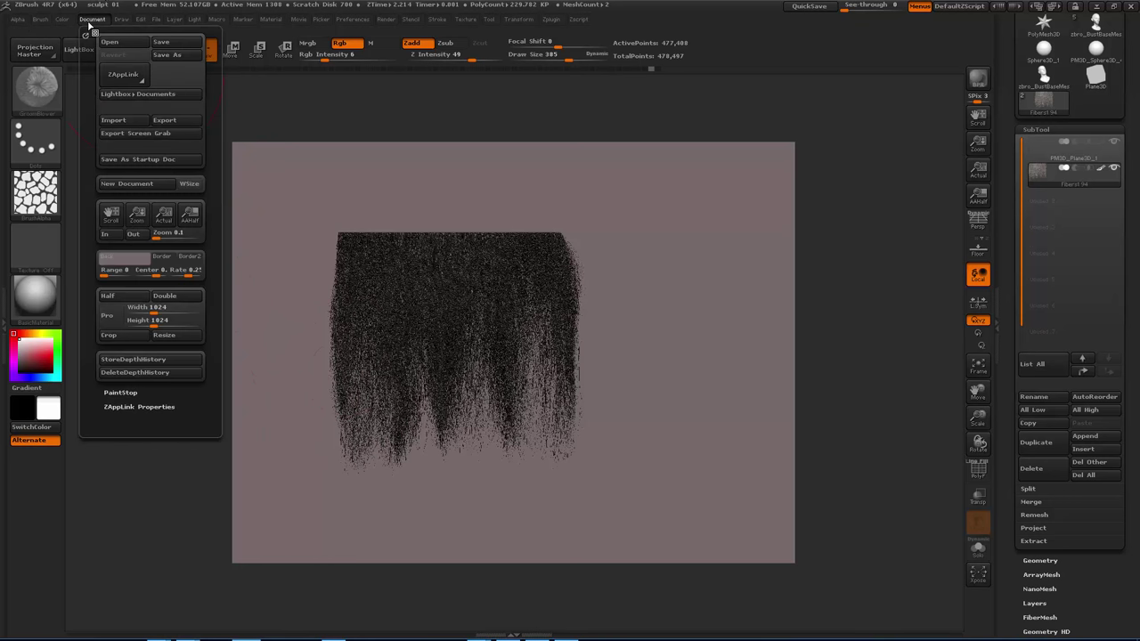
left_click(175, 337)
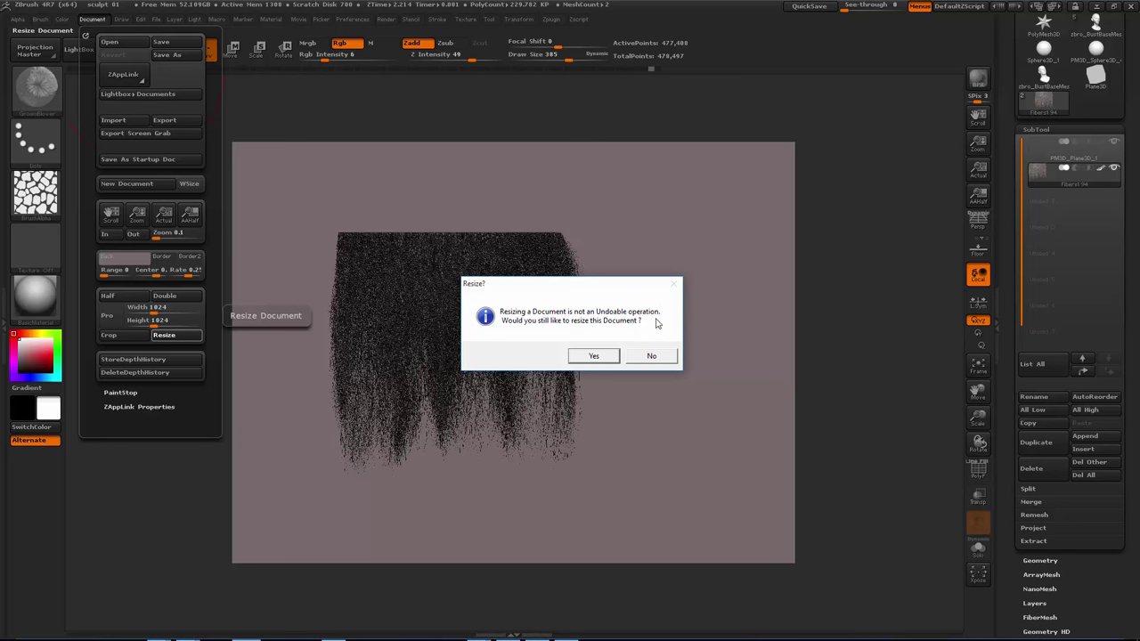
left_click(594, 356)
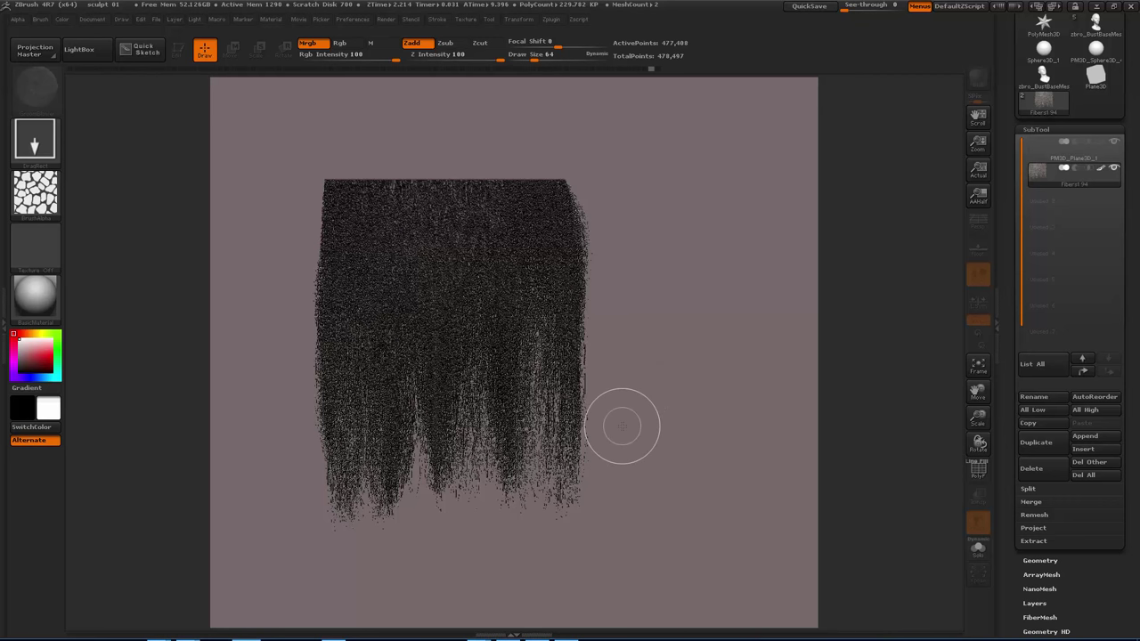
Clear the canvas, redraw the fibre tool in edit mode and fit the hair strip upright, facing front, inside the square document.
key("ctrl+n")
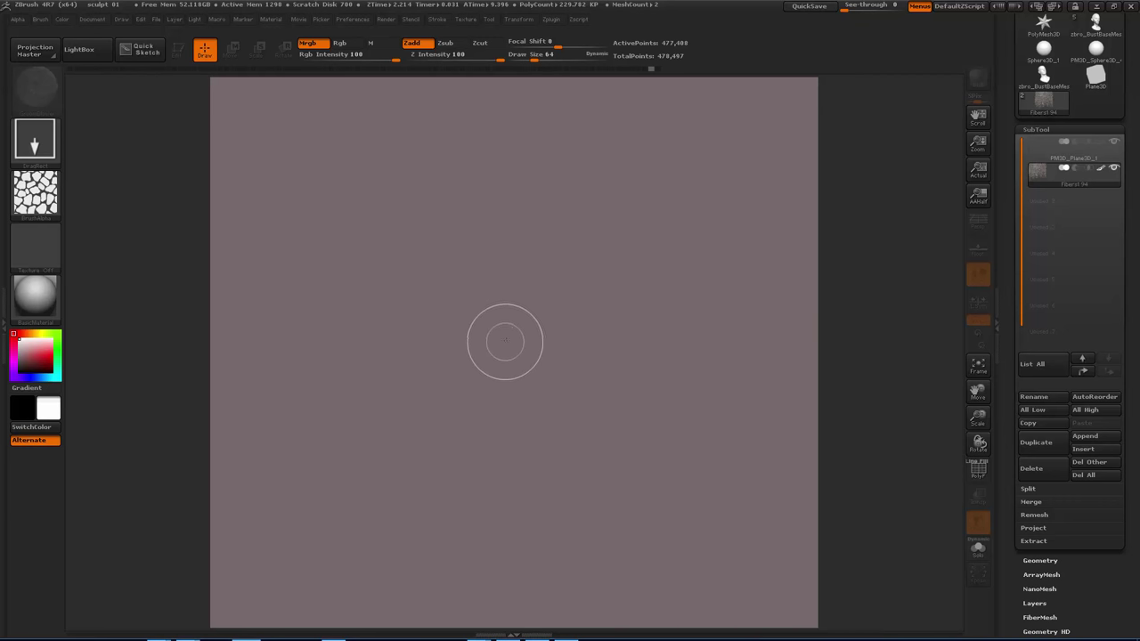
mouse_move(505, 341)
left_mouse_down()
mouse_move(526, 585)
mouse_move(510, 637)
left_mouse_up()
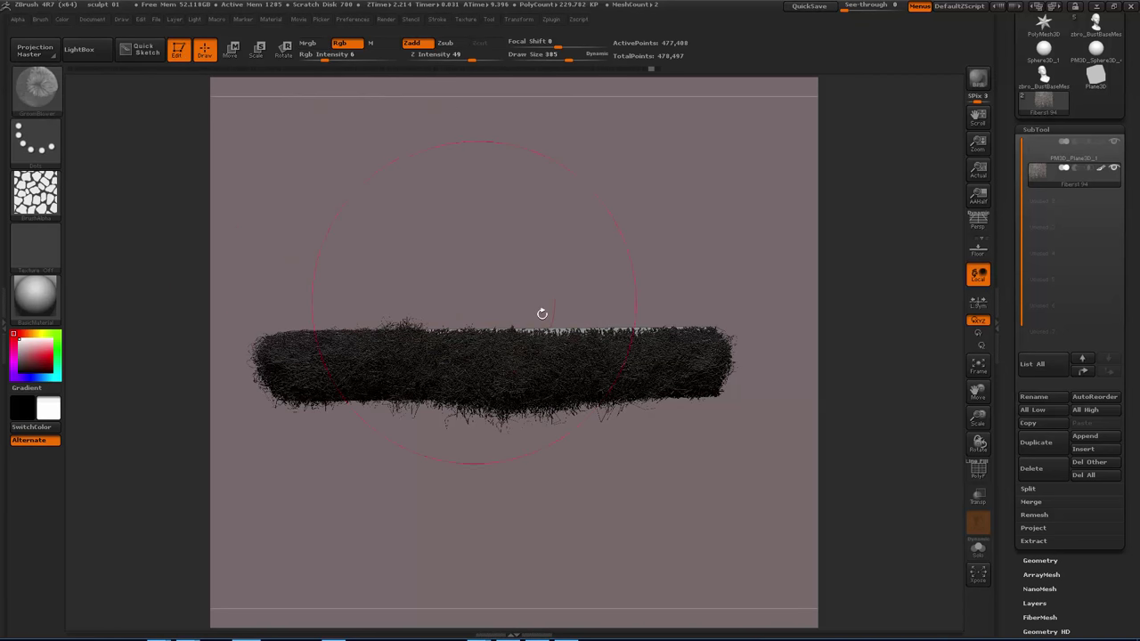
left_click_drag(539, 311, 575, 408)
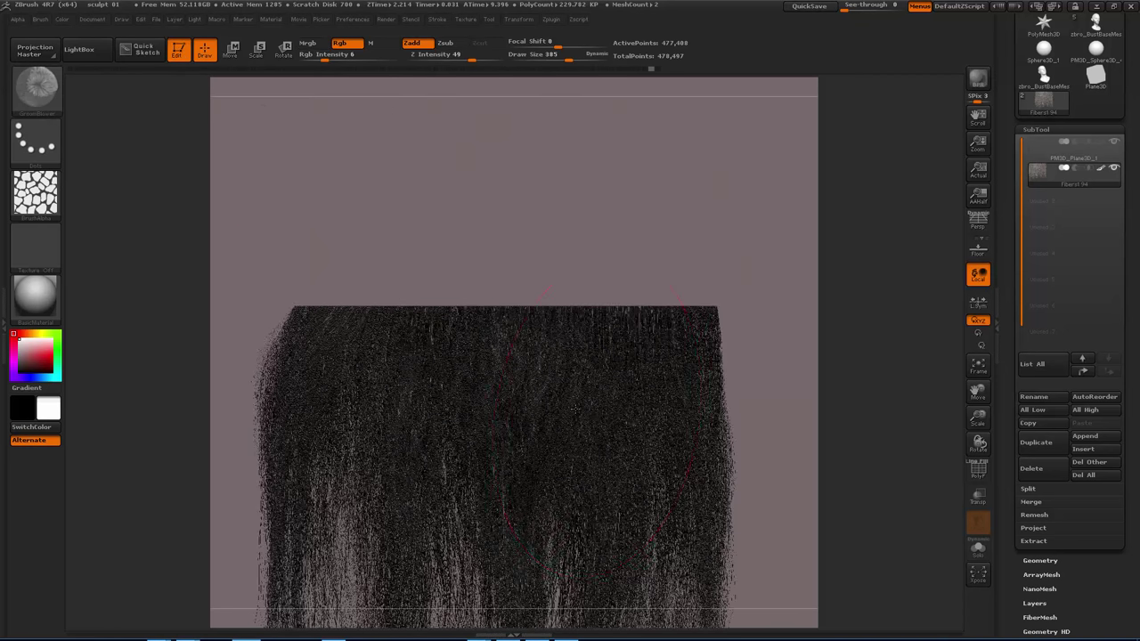
left_click_drag(786, 449, 800, 364)
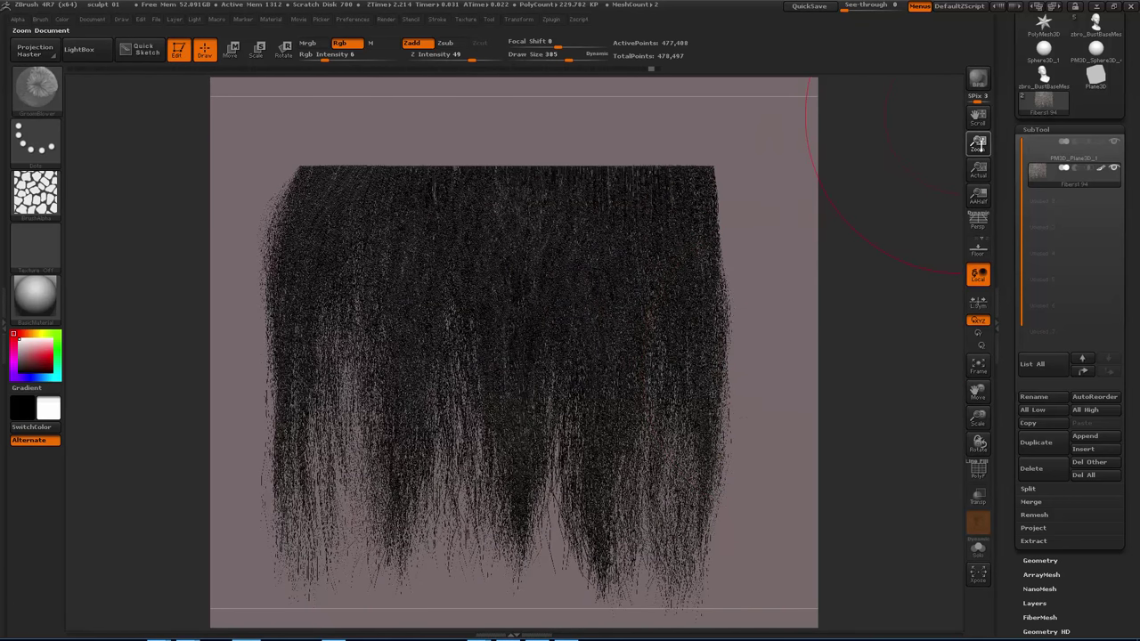
left_click_drag(978, 142, 980, 133)
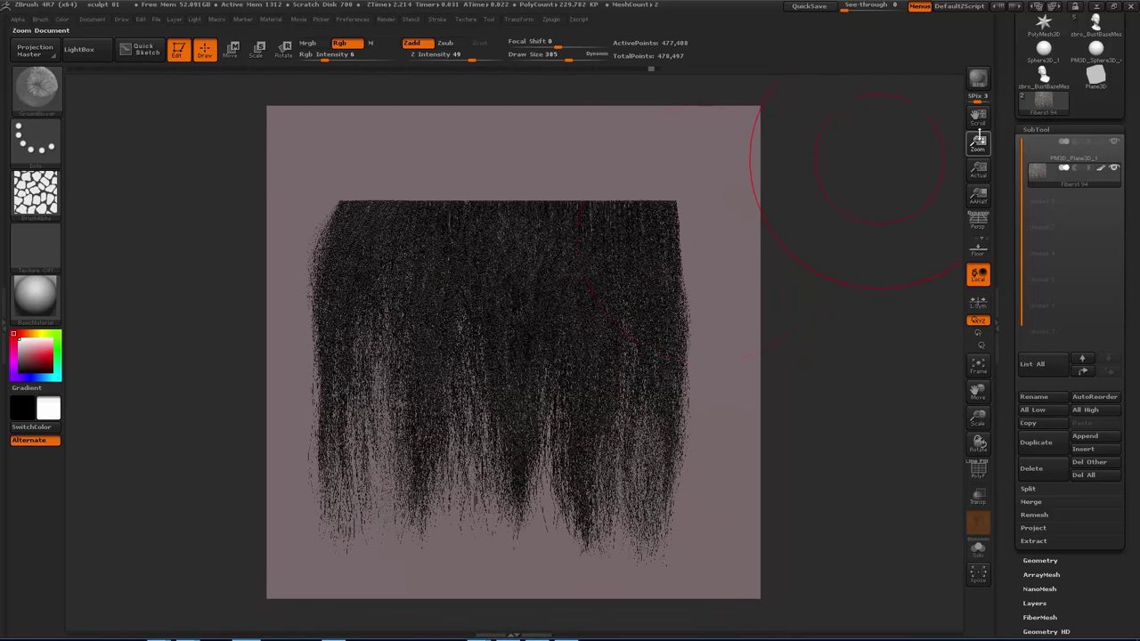
left_click_drag(710, 343, 720, 402, "alt")
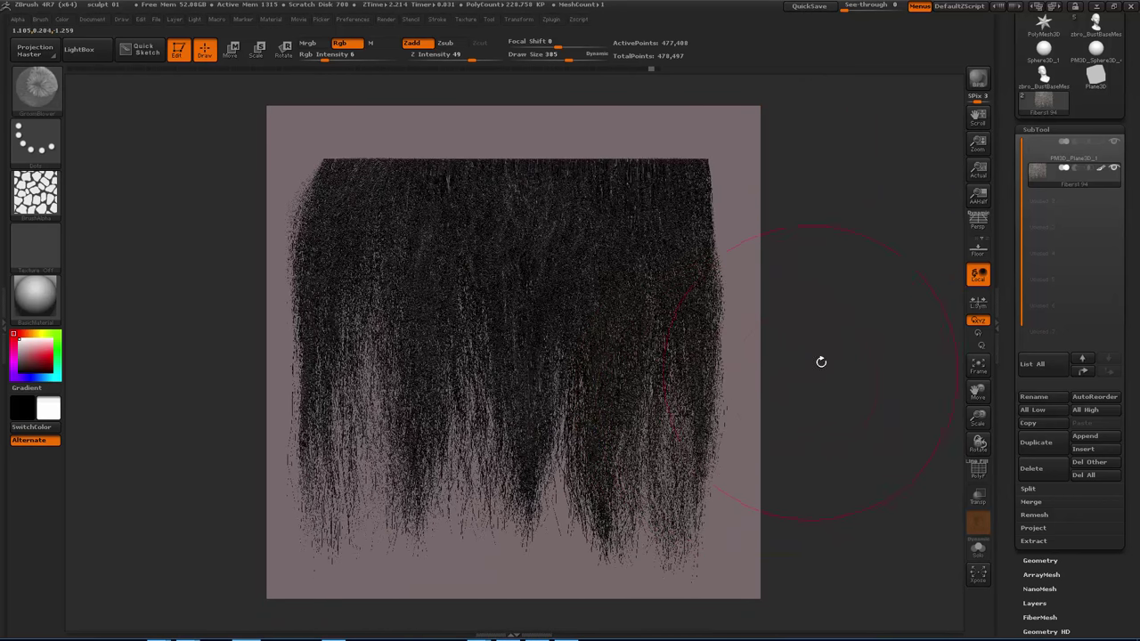
Shift the hair strip upward on the canvas and set the document background colour to black.
mouse_move(821, 362)
left_mouse_down()
mouse_move(837, 367)
mouse_move(837, 386)
mouse_move(836, 348)
mouse_move(840, 369)
left_mouse_up()
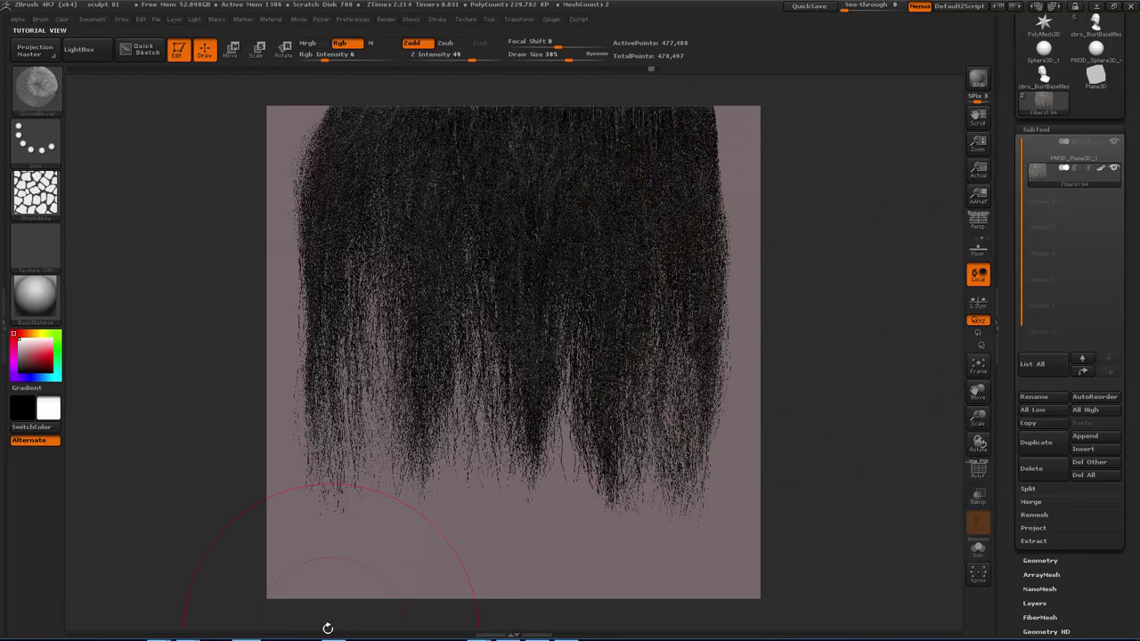
left_click(93, 19)
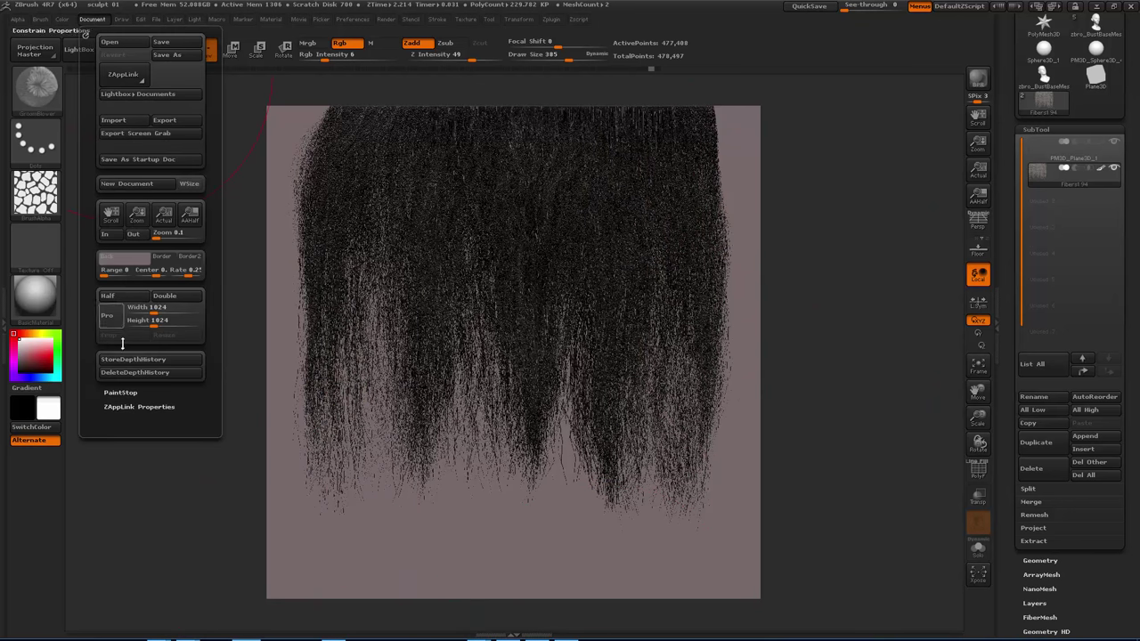
left_click(111, 260)
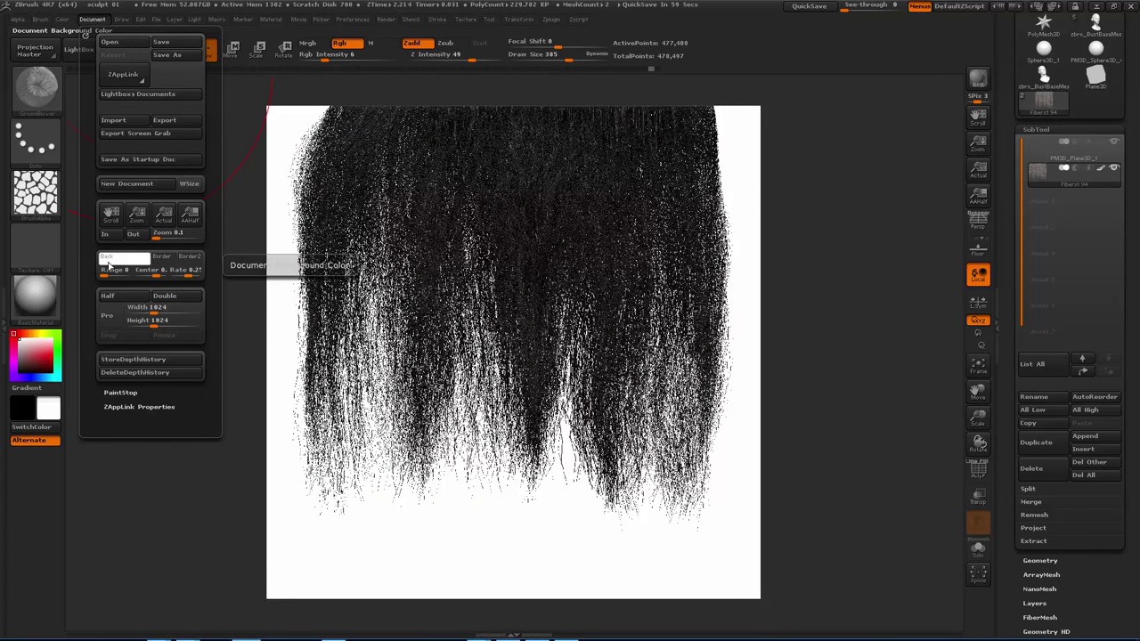
left_click_drag(117, 259, 23, 407)
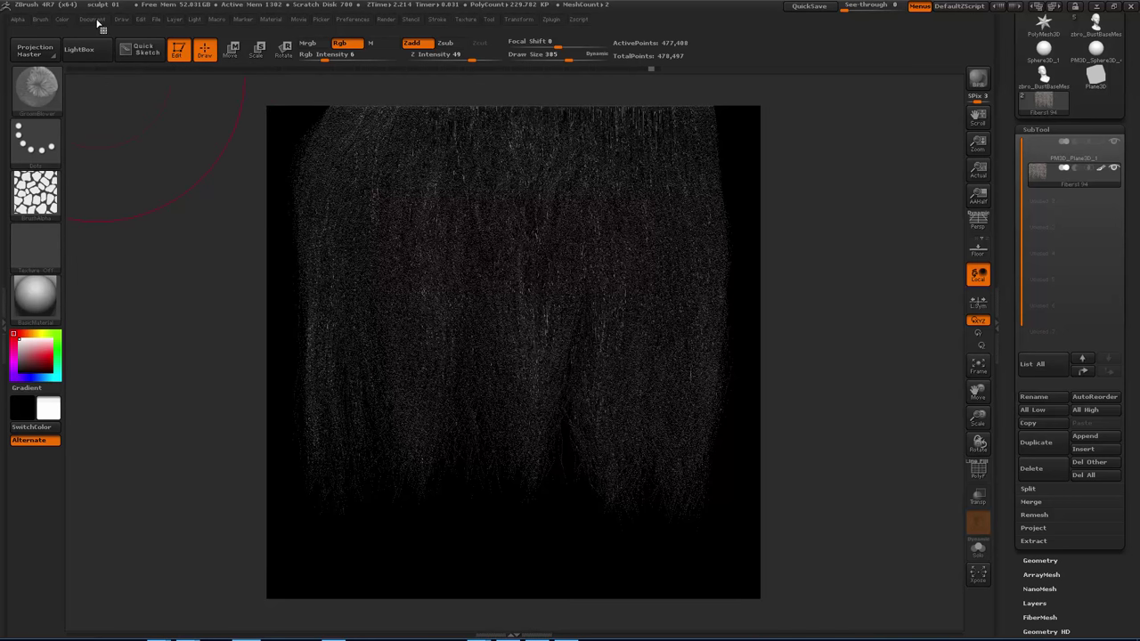
Capture the canvas as a texture with GrabDocAndDepth.
left_click(39, 249)
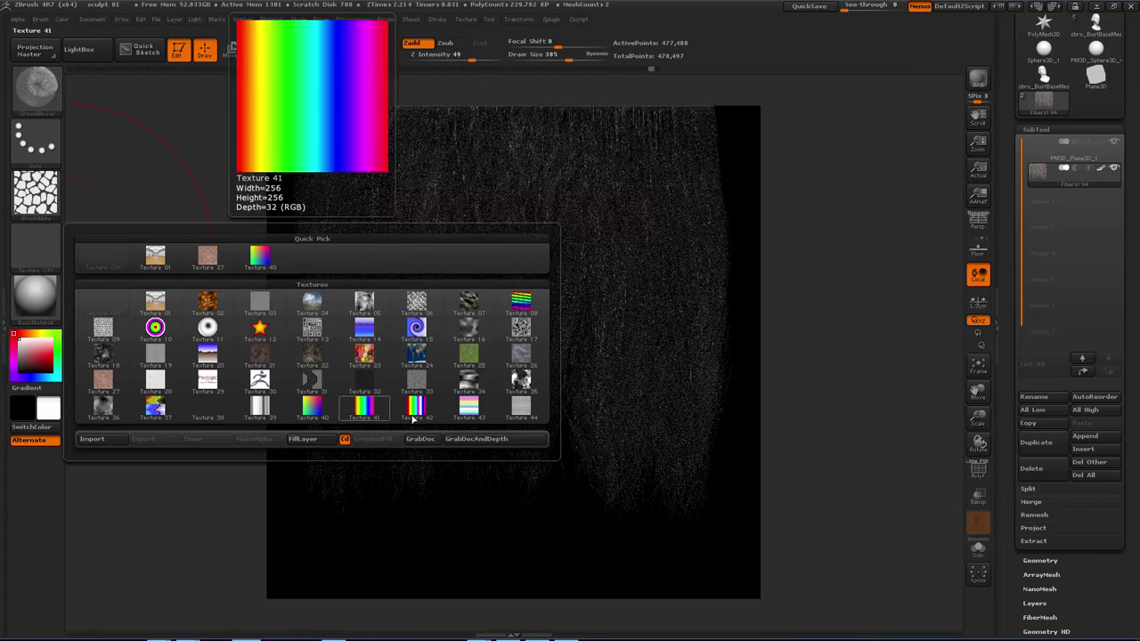
left_click(485, 440)
mouse_move(42, 258)
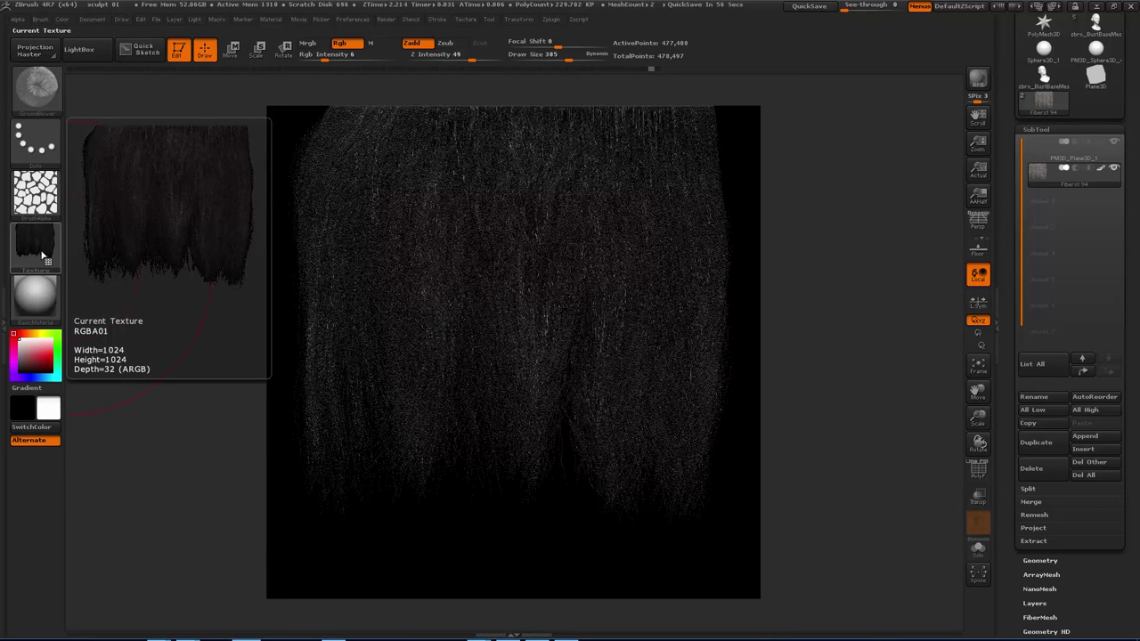
Export the captured hair texture as a PNG named "fibres color" in the Sculptoff's folder.
left_click(42, 257)
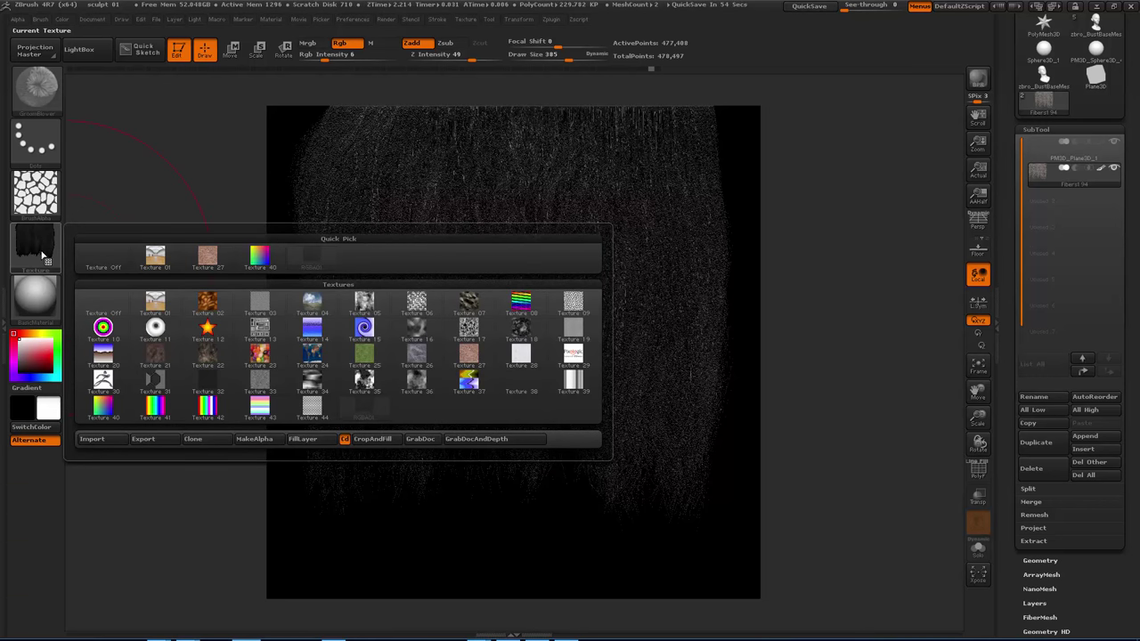
left_click(136, 437)
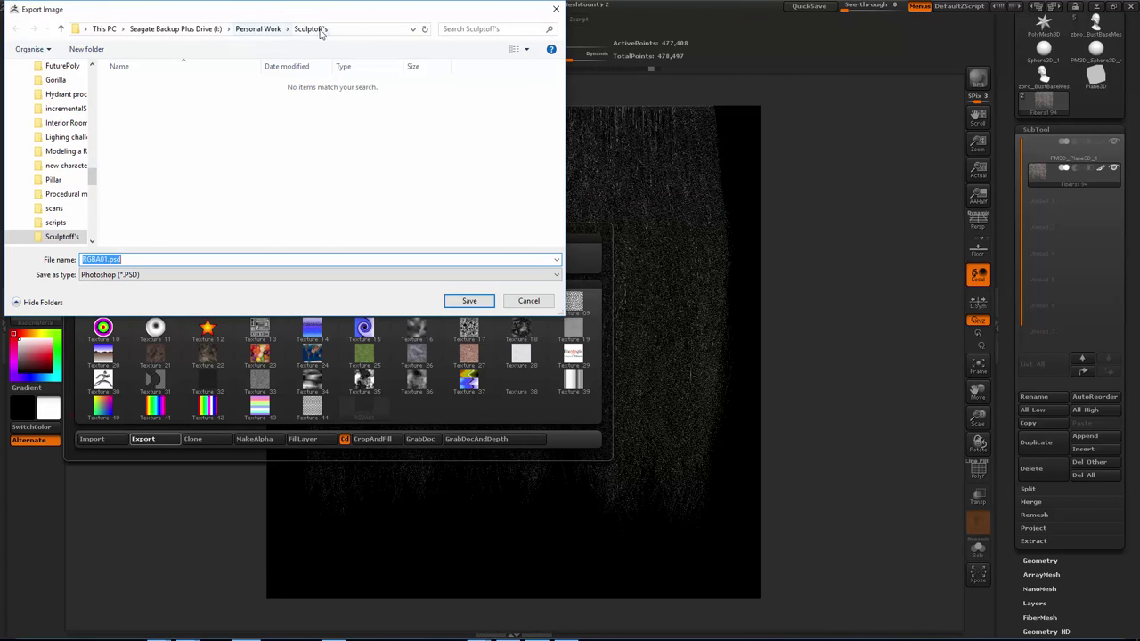
left_click(185, 260)
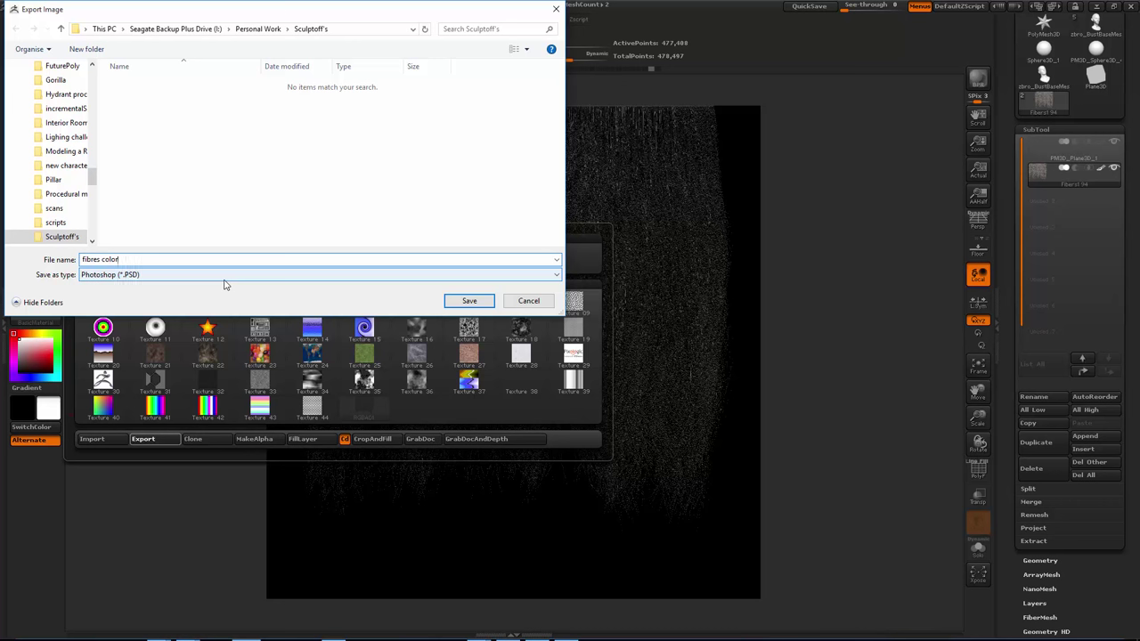
left_click(413, 275)
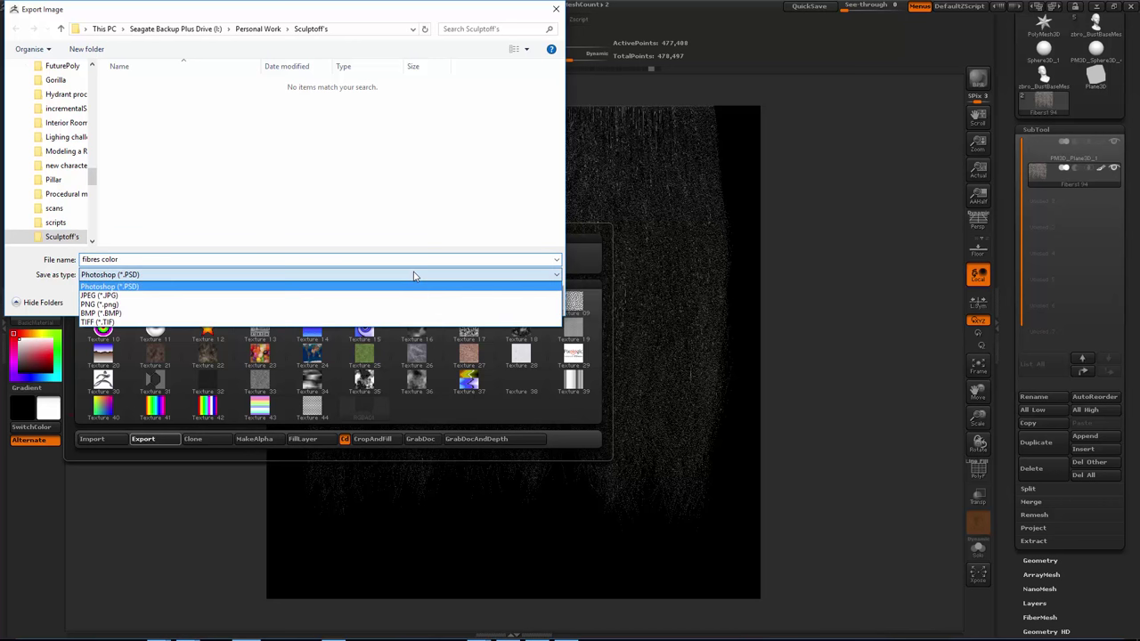
left_click(407, 306)
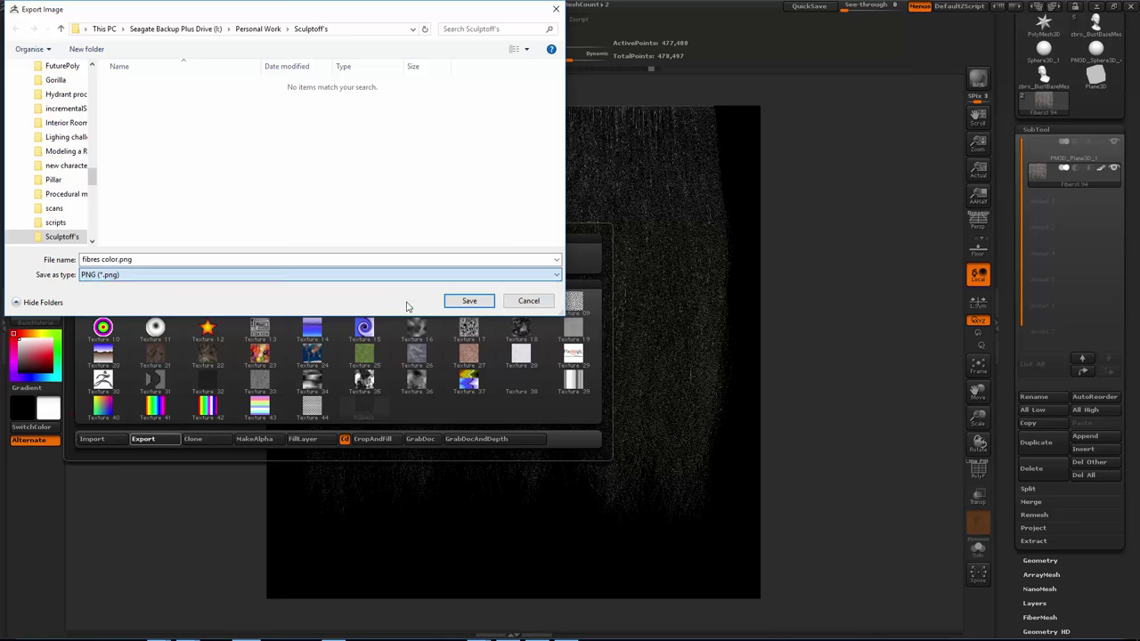
left_click(470, 301)
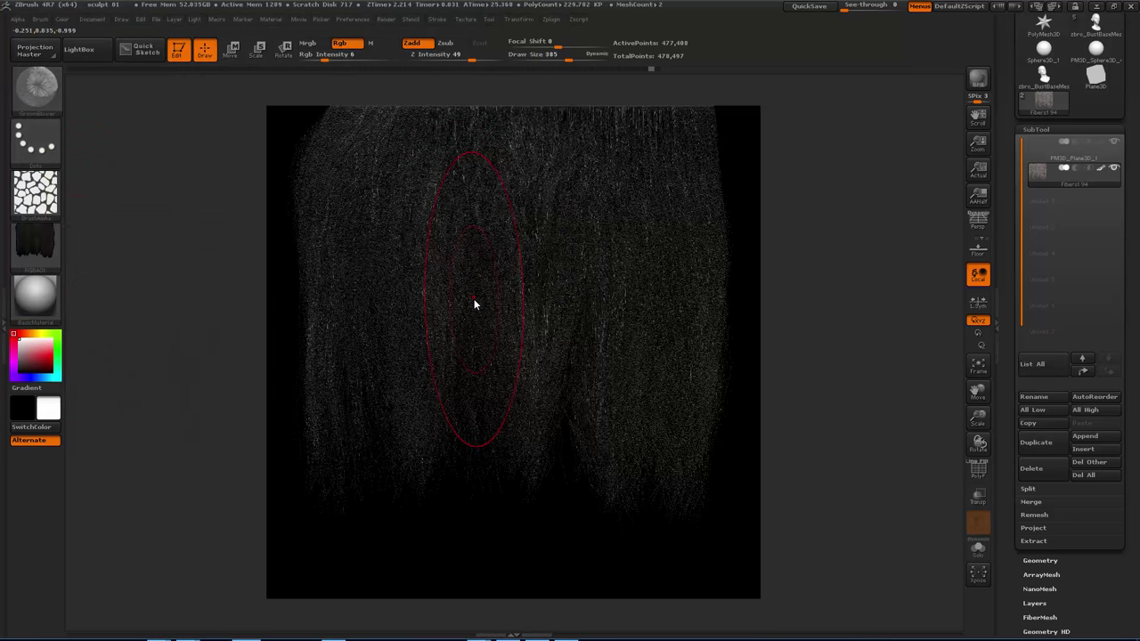
Capture the hair on the canvas as an alpha with GrabDoc.
left_click(51, 257)
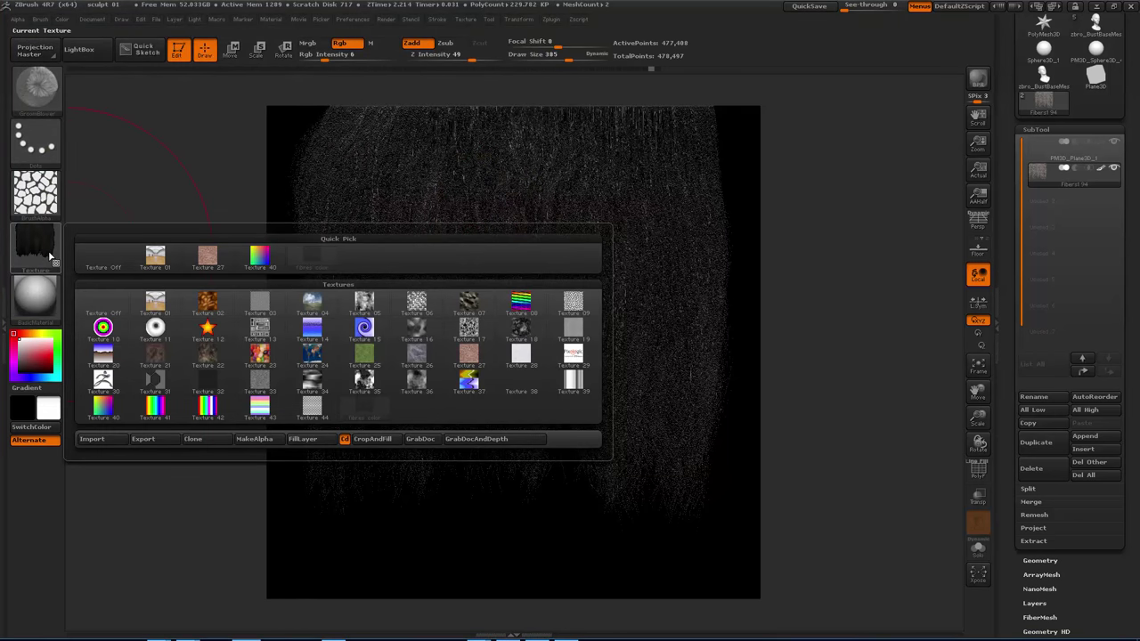
left_click(53, 196)
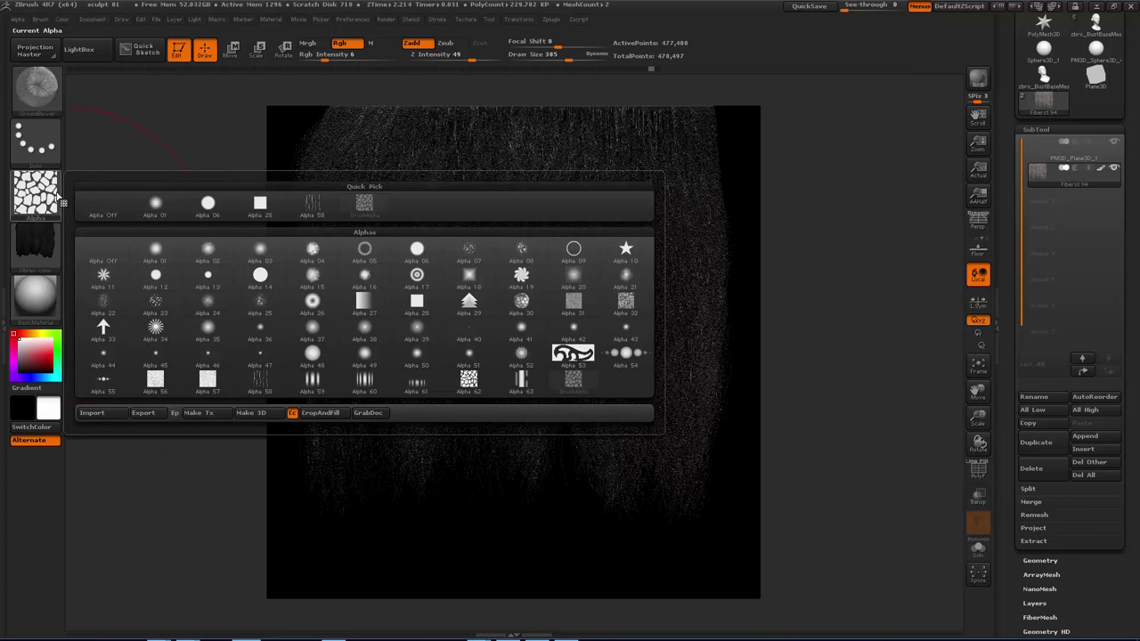
left_click(380, 416)
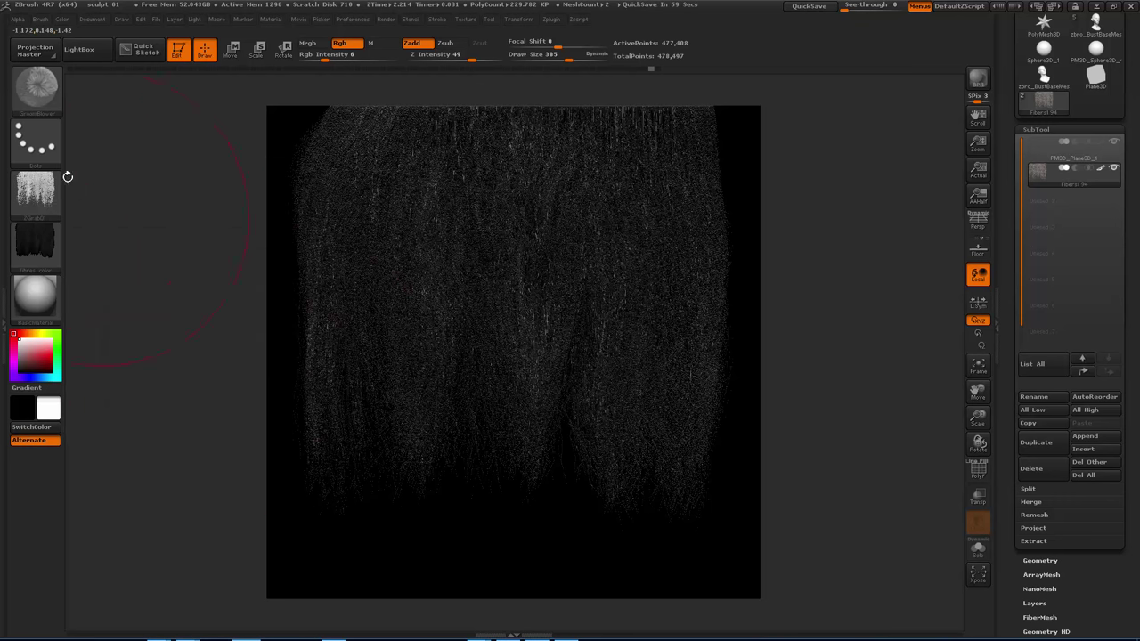
mouse_move(46, 199)
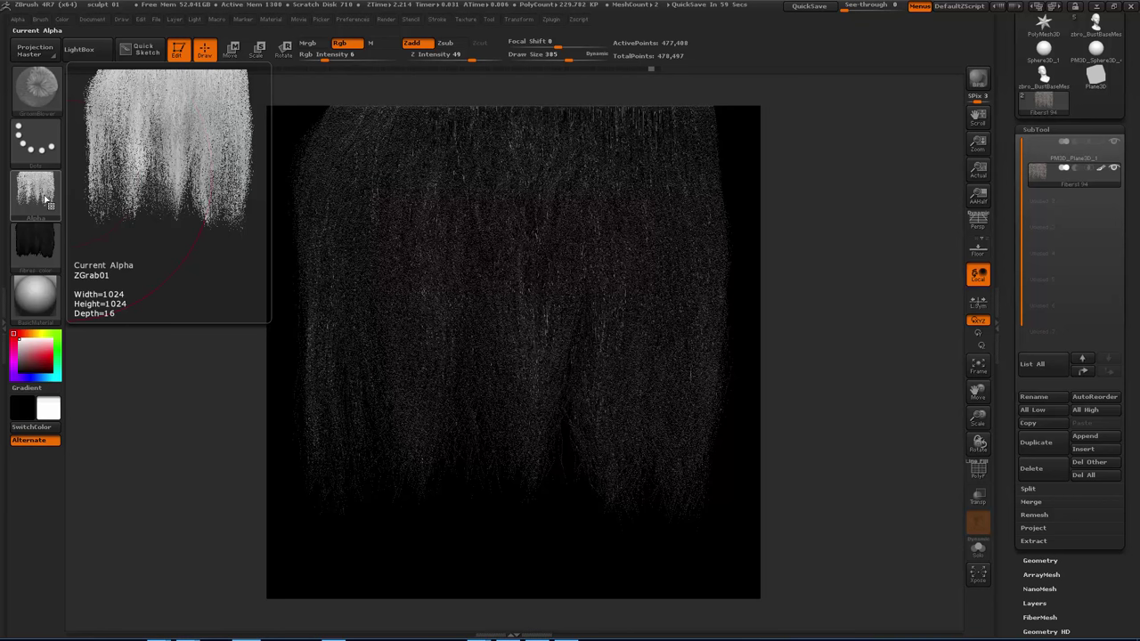
Export the captured hair alpha as a TIFF named "fibres alpha" in the Sculptoff's folder.
left_click(47, 199)
left_click(145, 415)
left_click(134, 274)
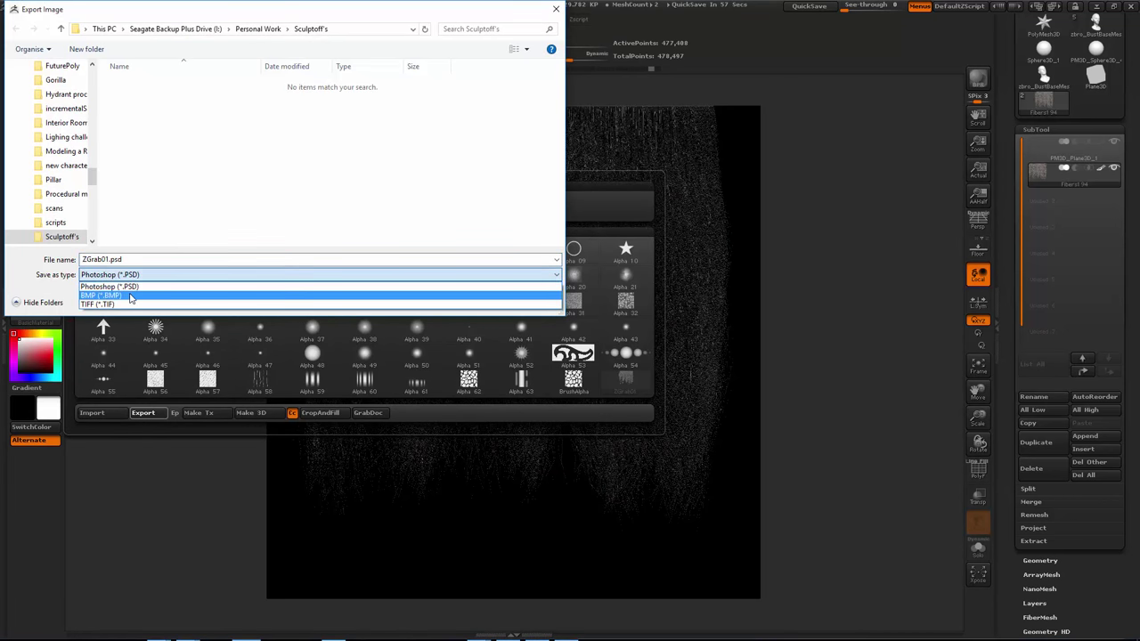
left_click(133, 303)
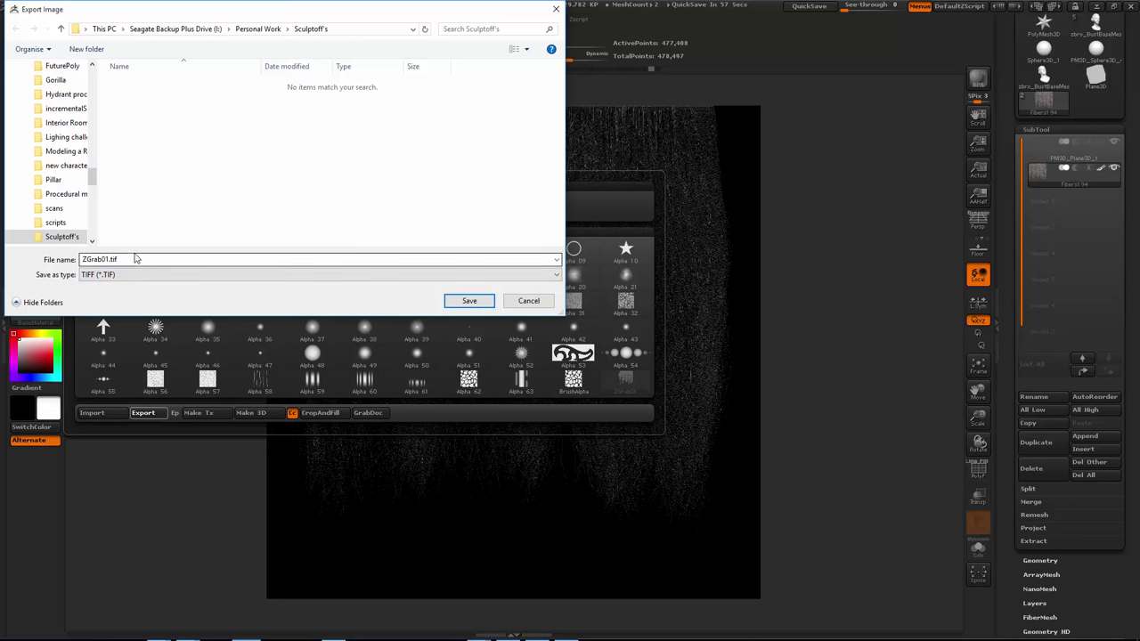
double_click(136, 259)
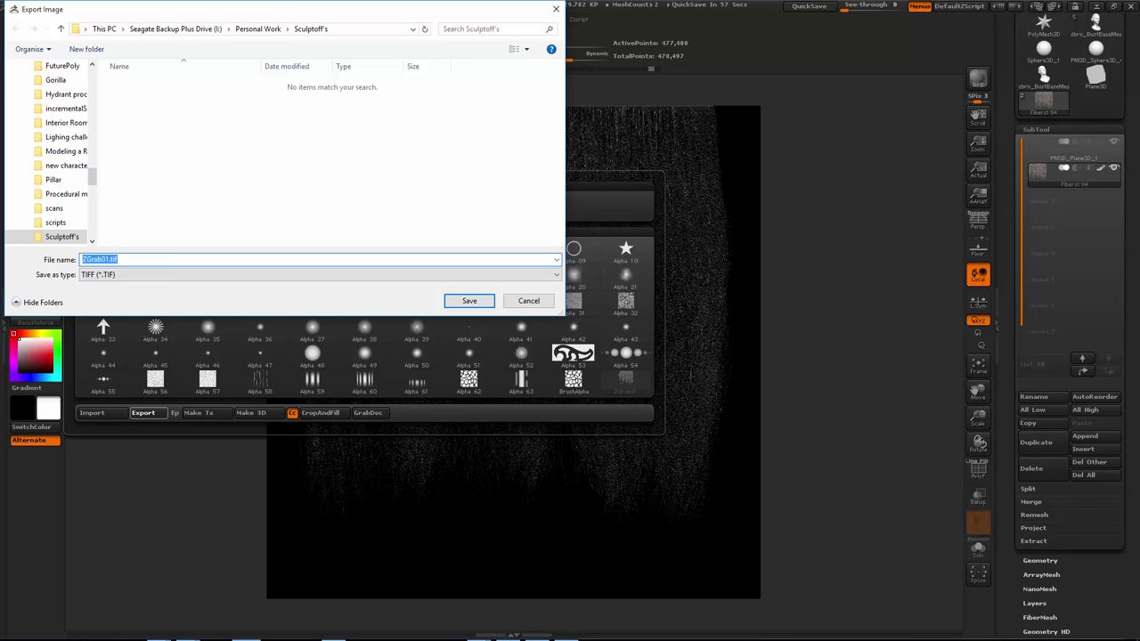
type("fibres")
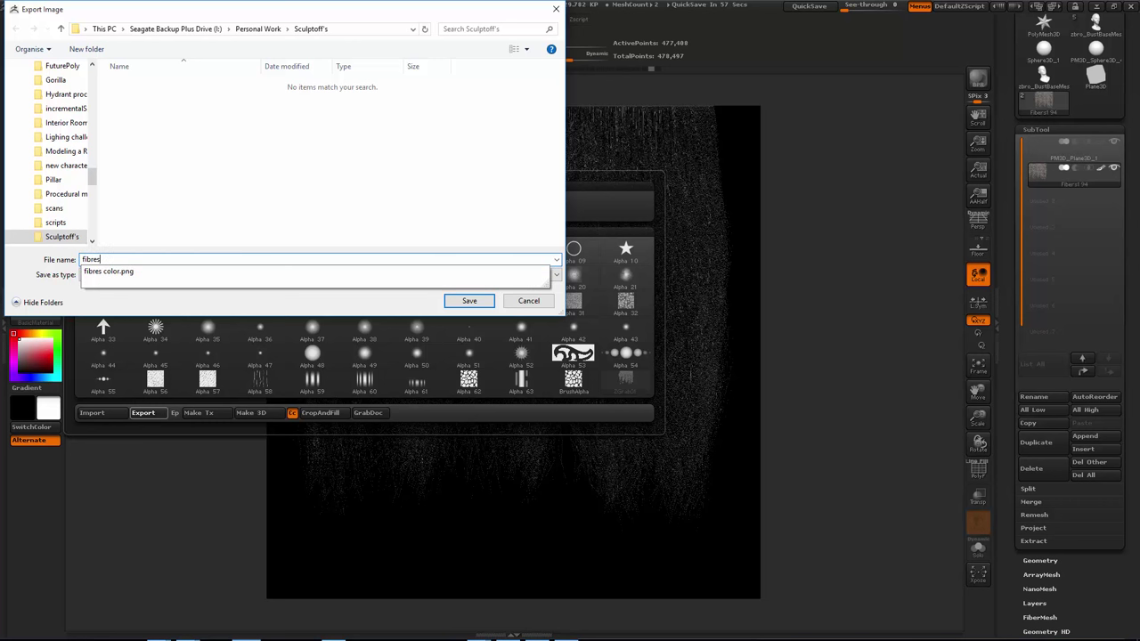
type(" a")
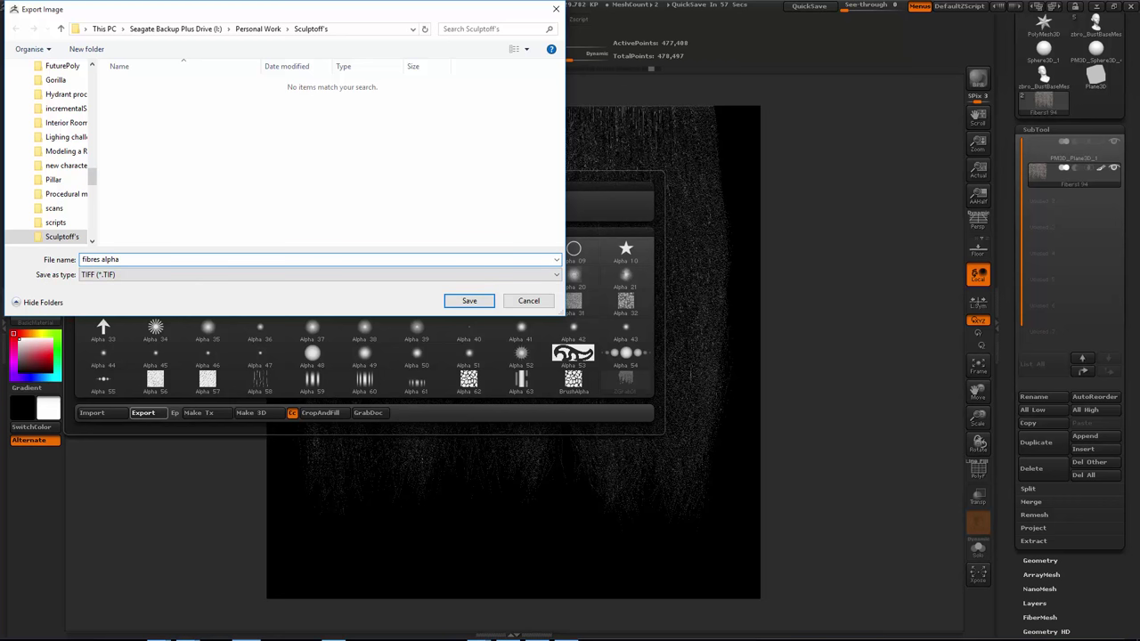
type("lpha")
key("Return")
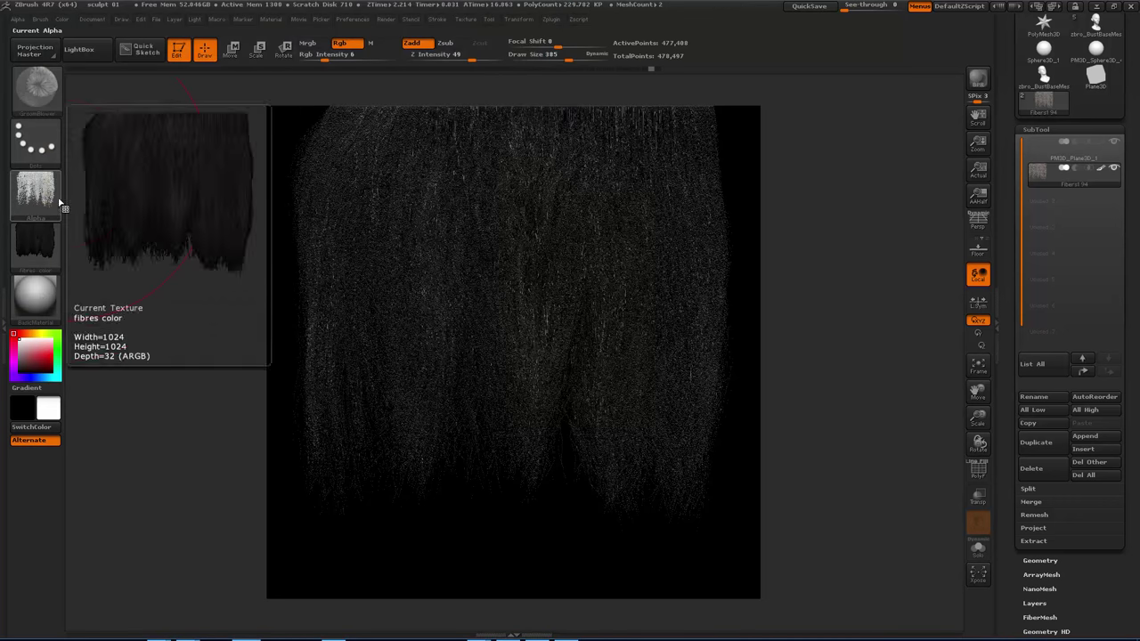
Switch the hair material to NormalRGBMat and capture the canvas as a texture with GrabDoc.
left_click(34, 296)
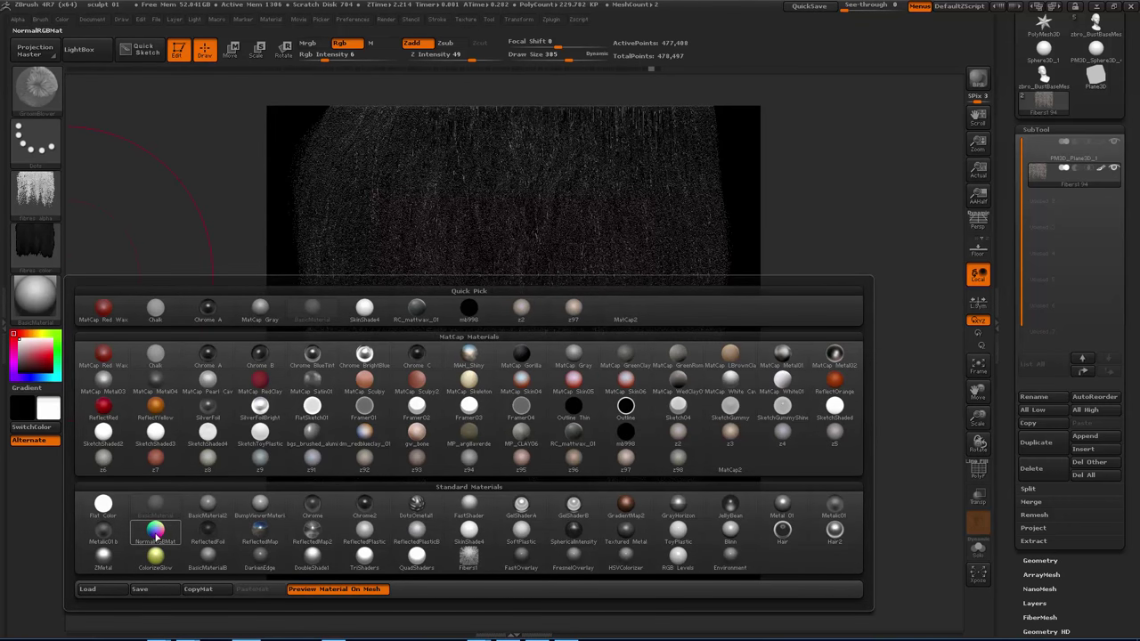
left_click(155, 533)
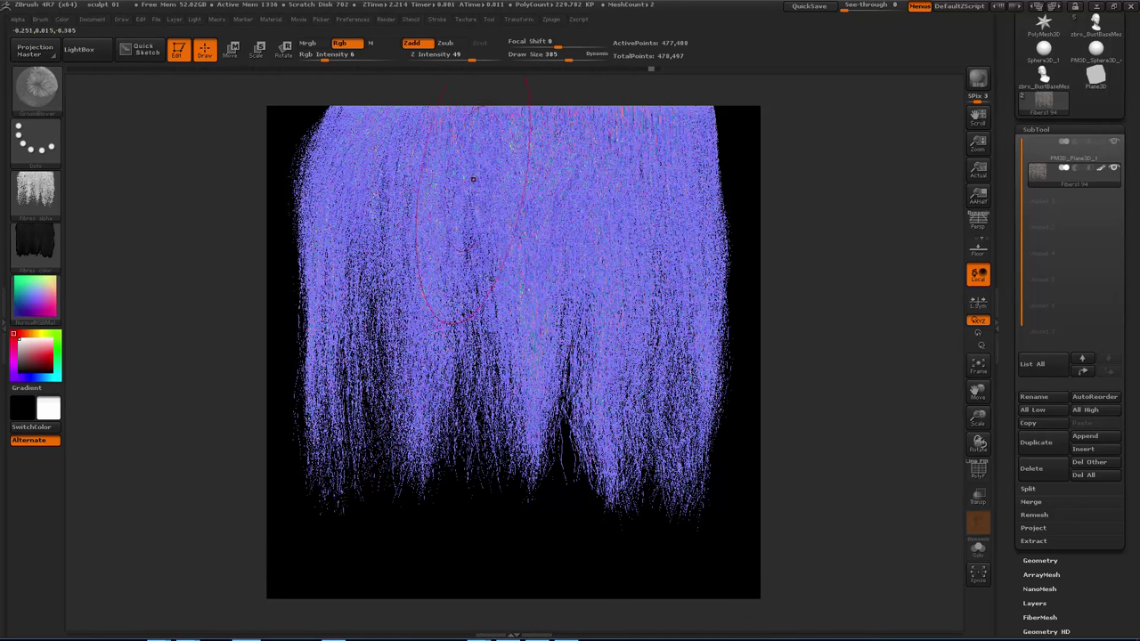
mouse_move(49, 318)
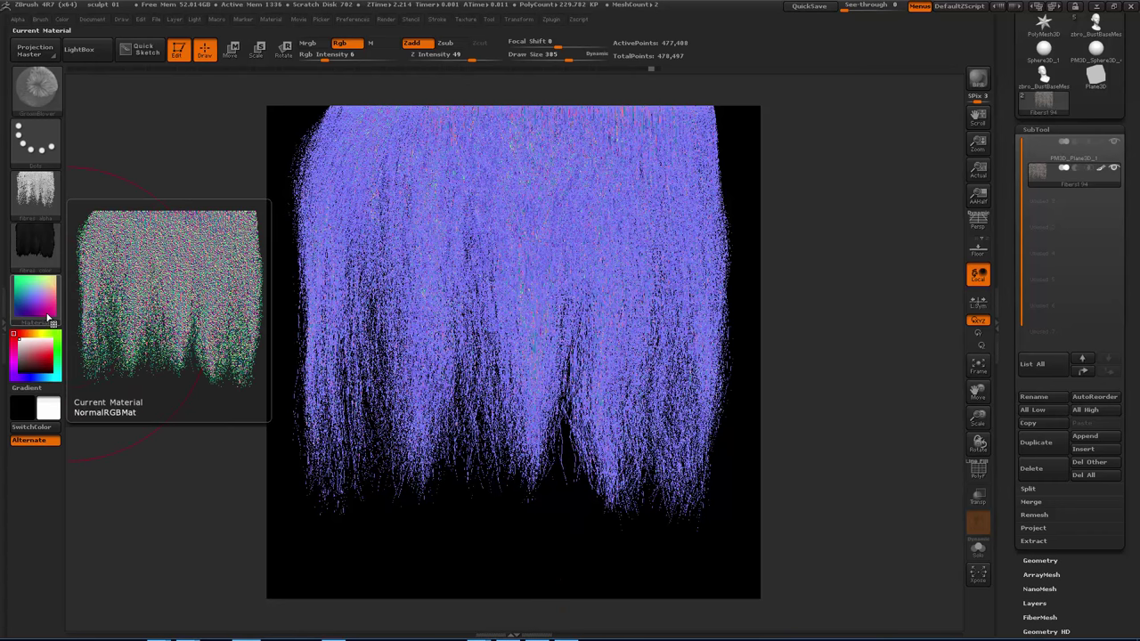
left_click(42, 254)
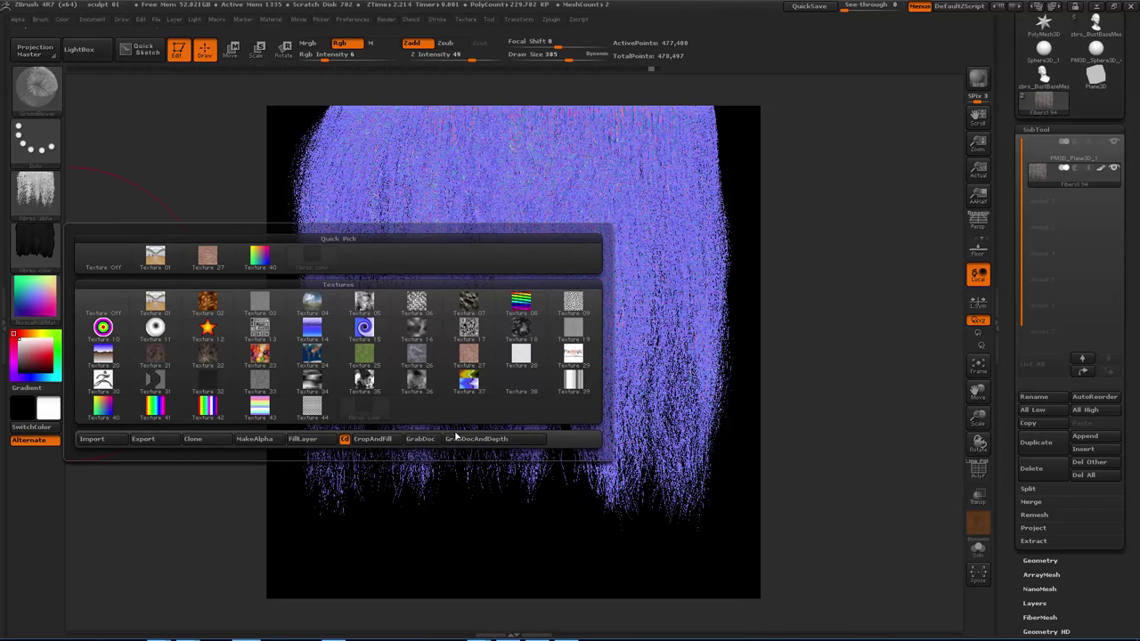
left_click(426, 438)
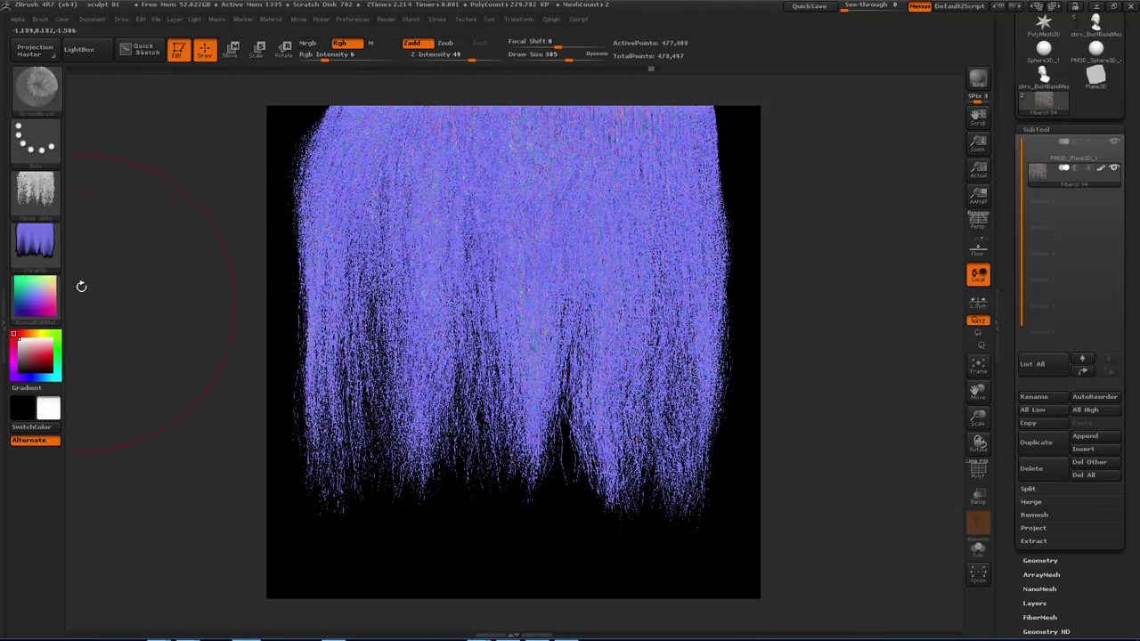
mouse_move(34, 248)
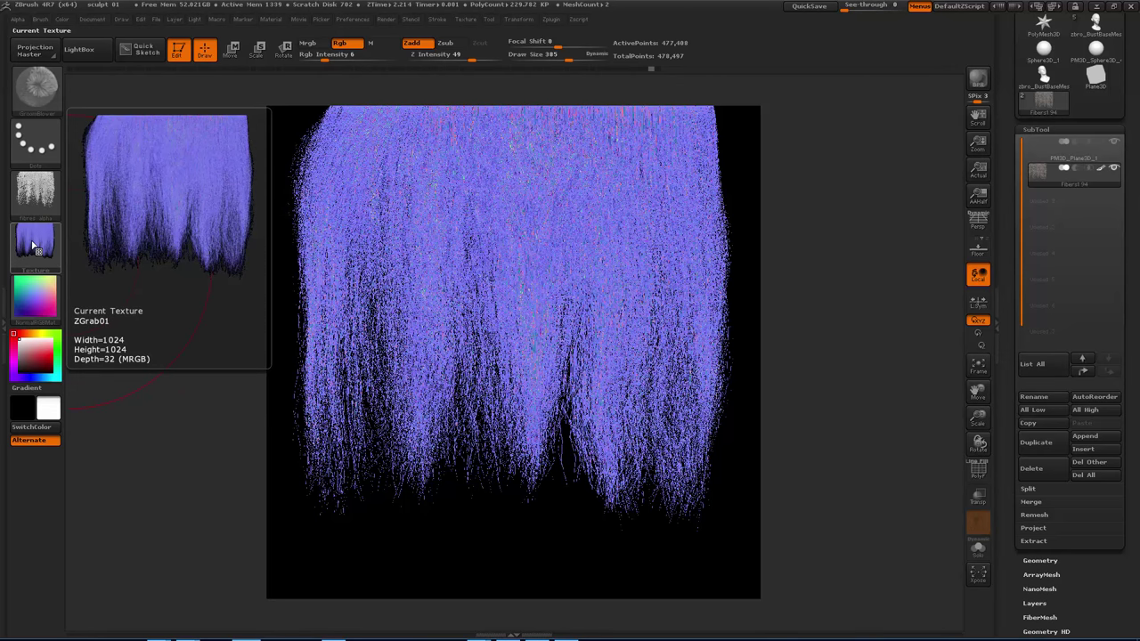
left_click(34, 247)
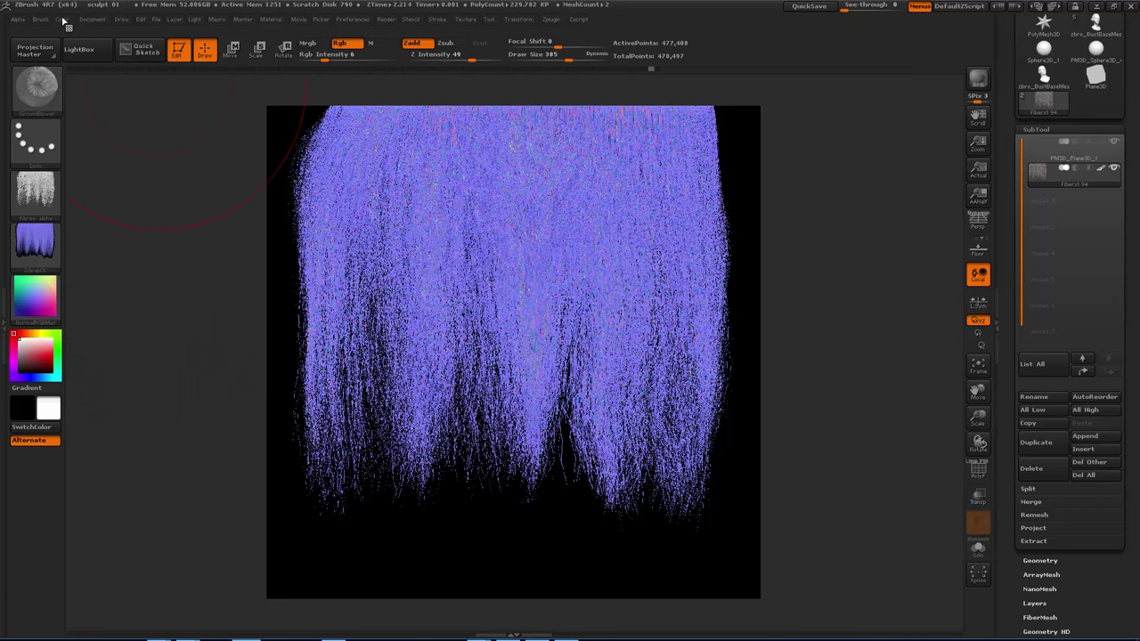
Set the active colour to RGB 160, 160, 255 and apply it as the document background.
left_click(91, 21)
left_click(134, 259)
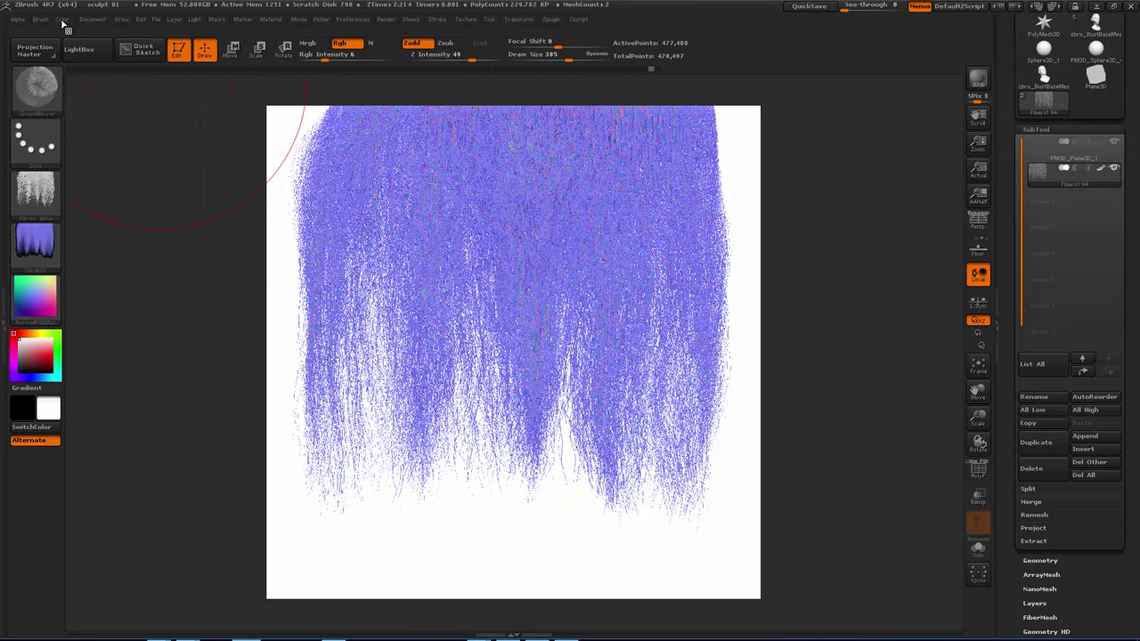
left_click(62, 19)
left_click(91, 288)
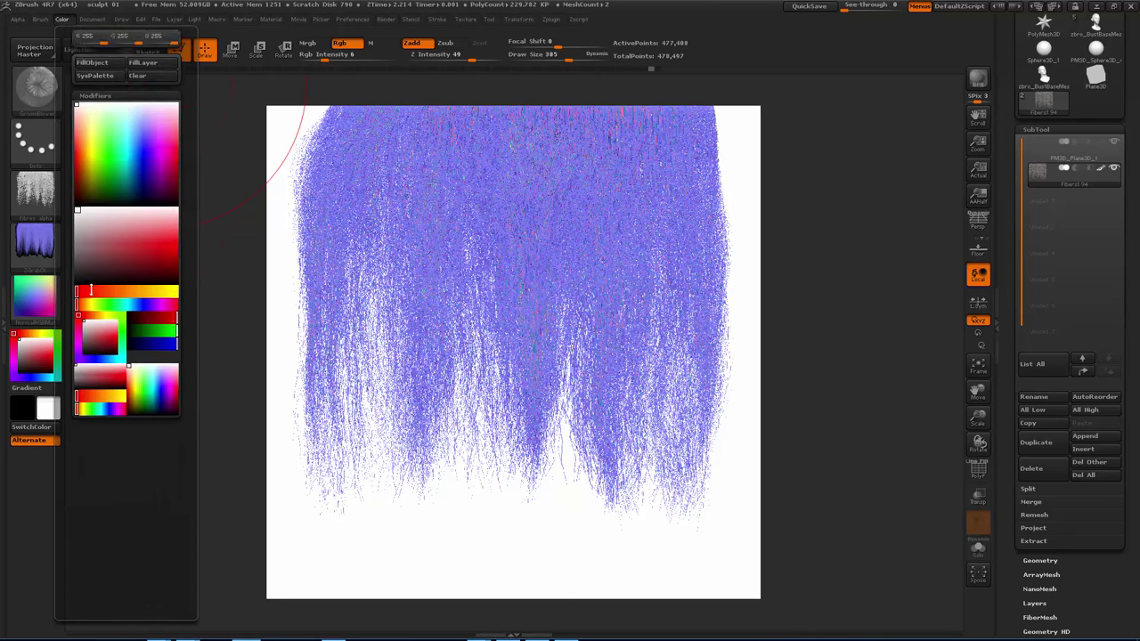
left_click_drag(68, 238, 72, 334)
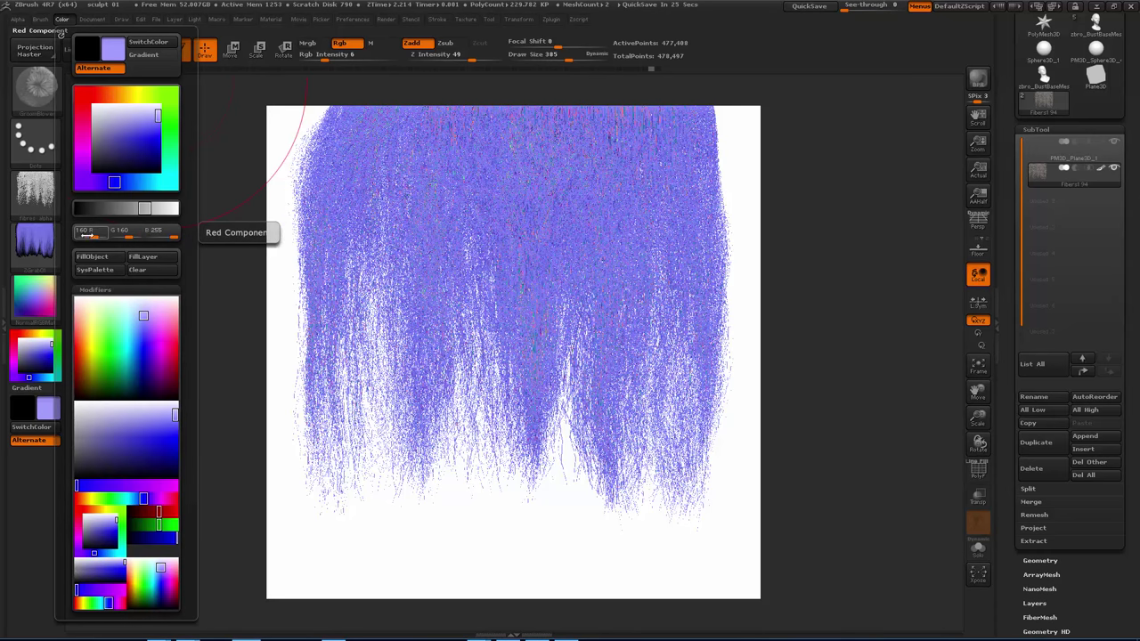
left_click(155, 231)
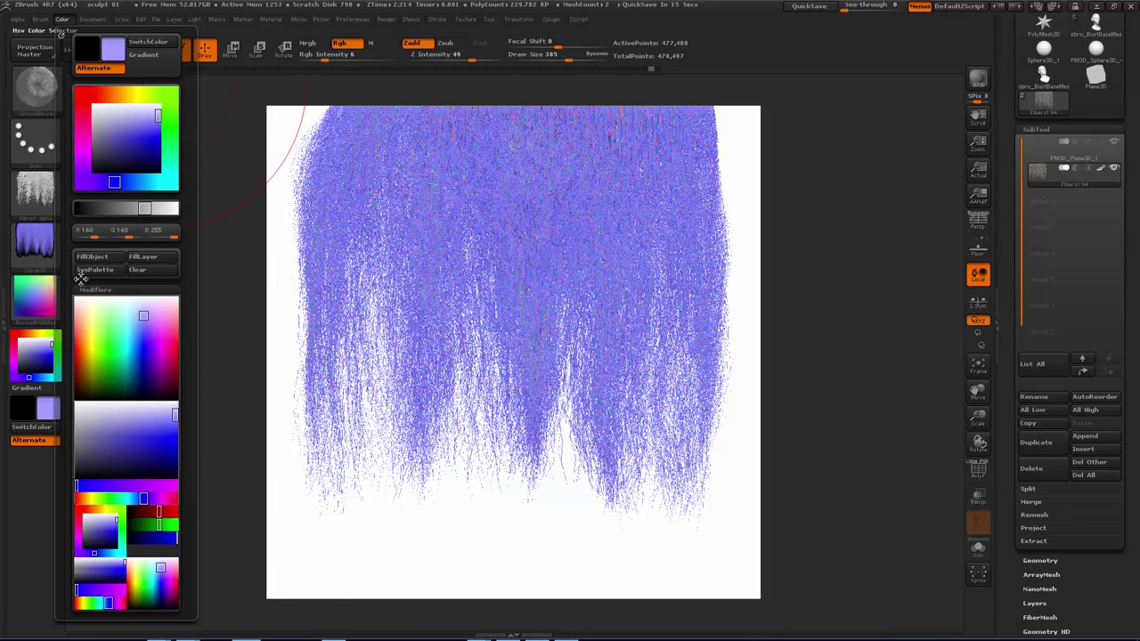
left_click(91, 21)
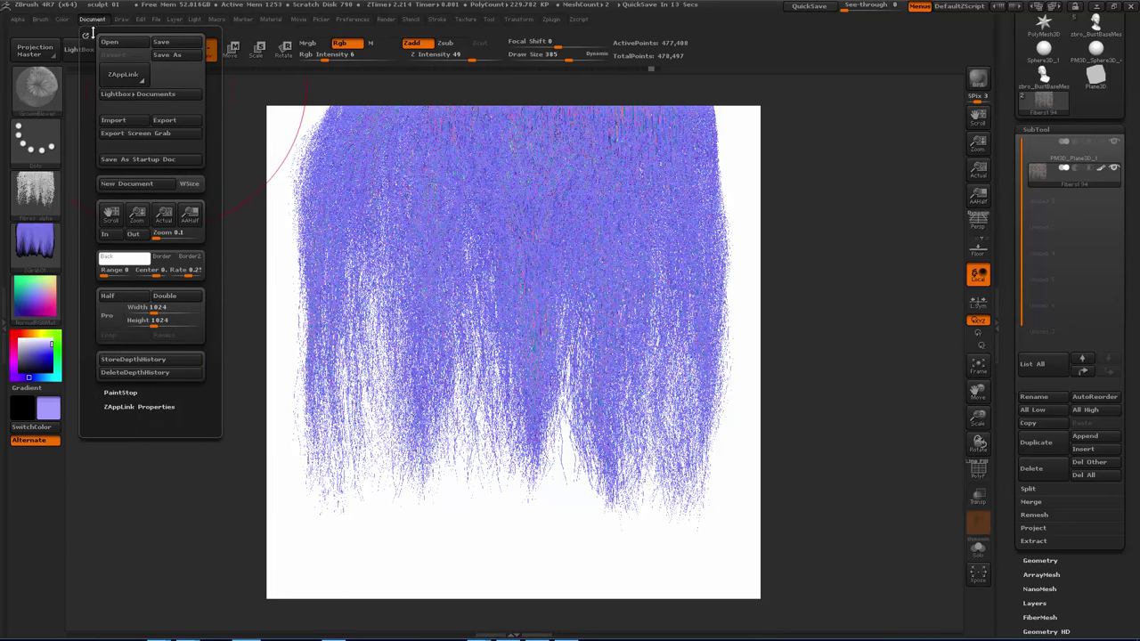
left_click(114, 261)
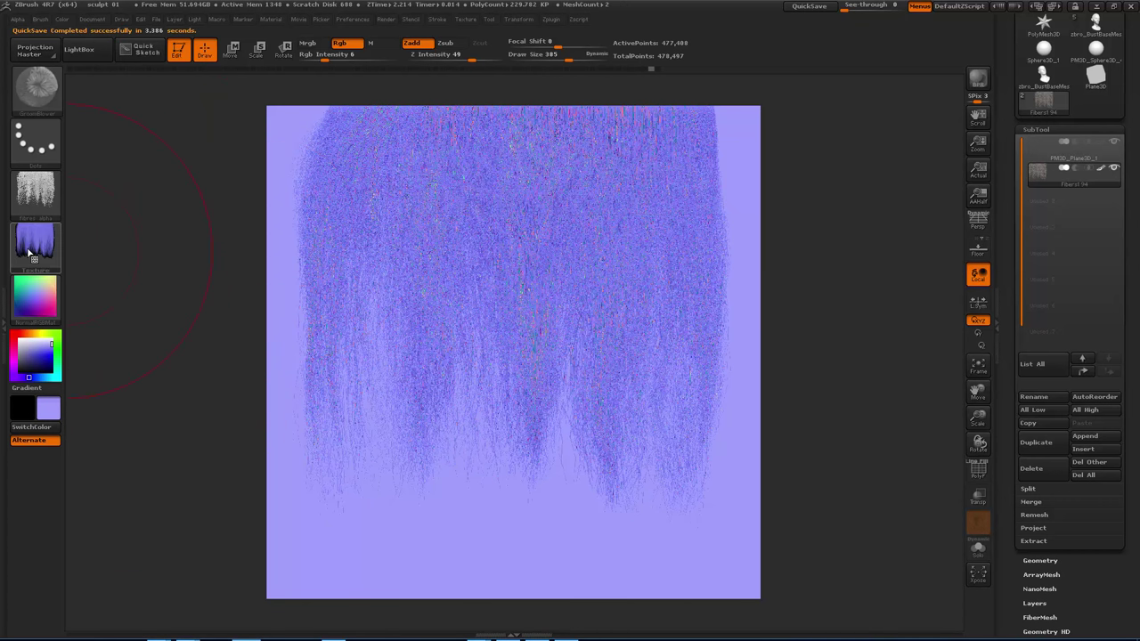
Capture the normal-coloured hair on the light blue background as a new texture with GrabDoc.
mouse_move(41, 271)
left_click(59, 256)
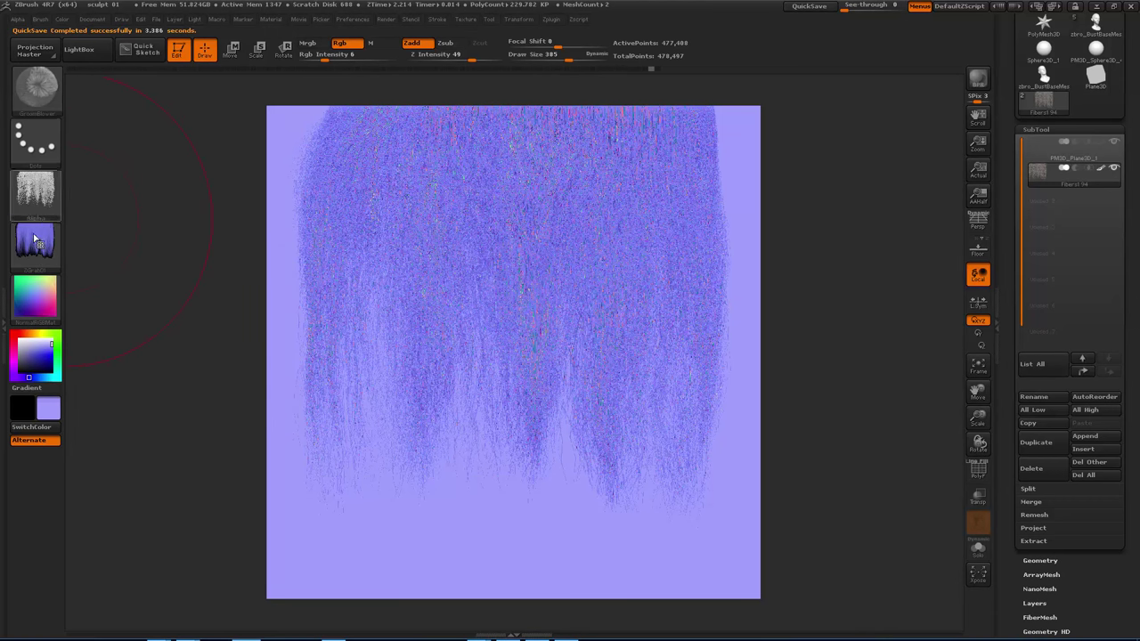
left_click(53, 252)
left_click(35, 245)
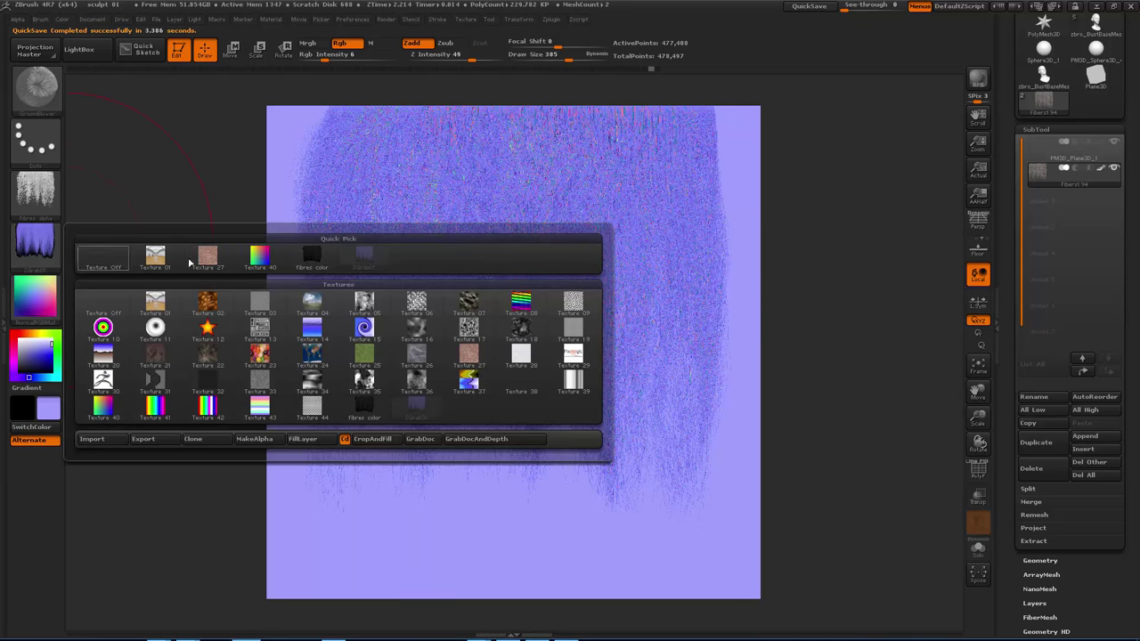
left_click(415, 438)
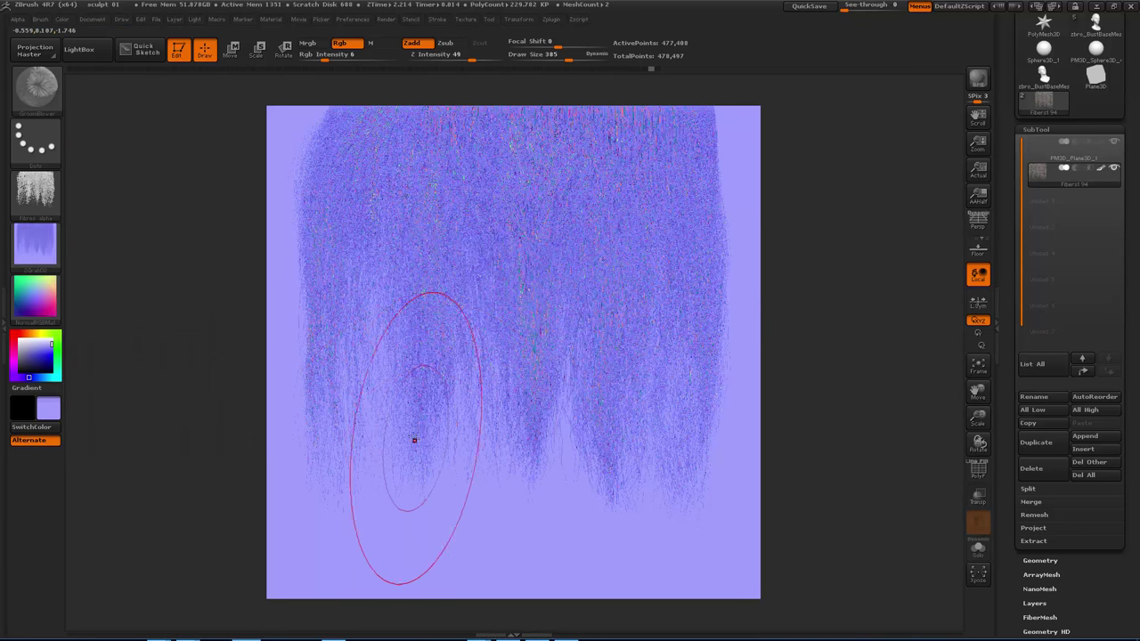
mouse_move(38, 257)
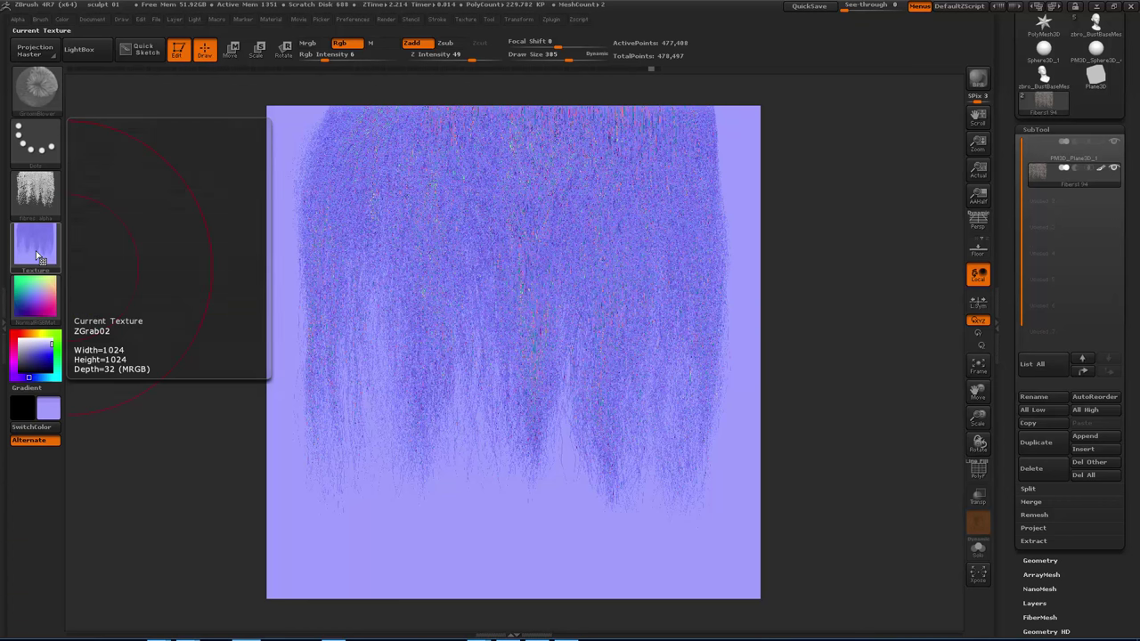
Export the captured normal texture as a PNG named "fibres normal" in the Sculptoff's folder.
left_click(38, 257)
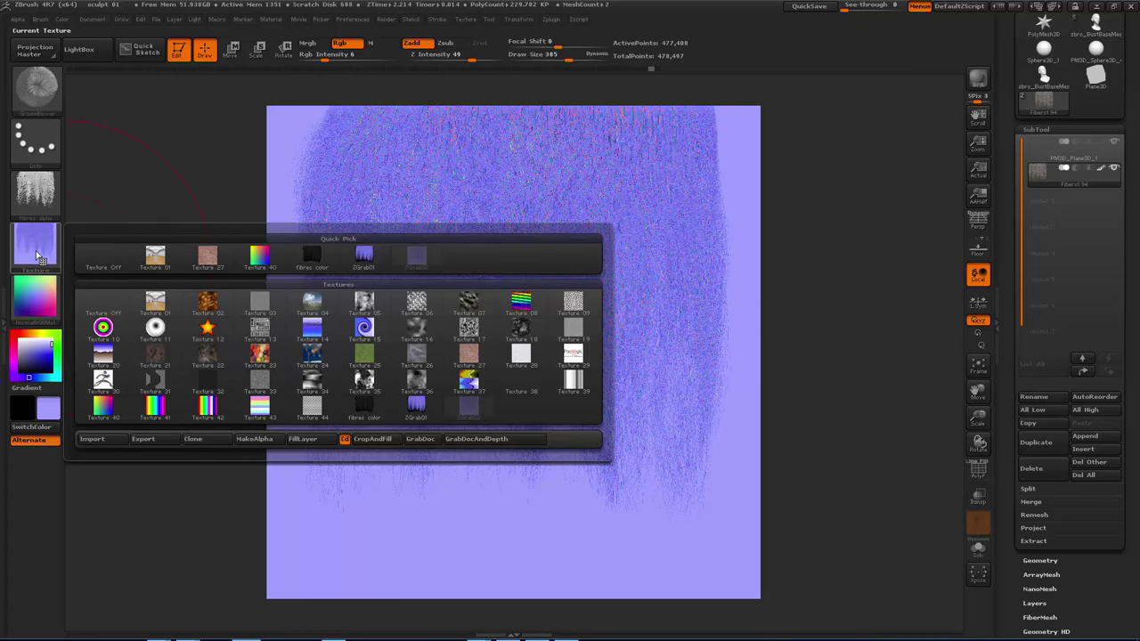
left_click(142, 438)
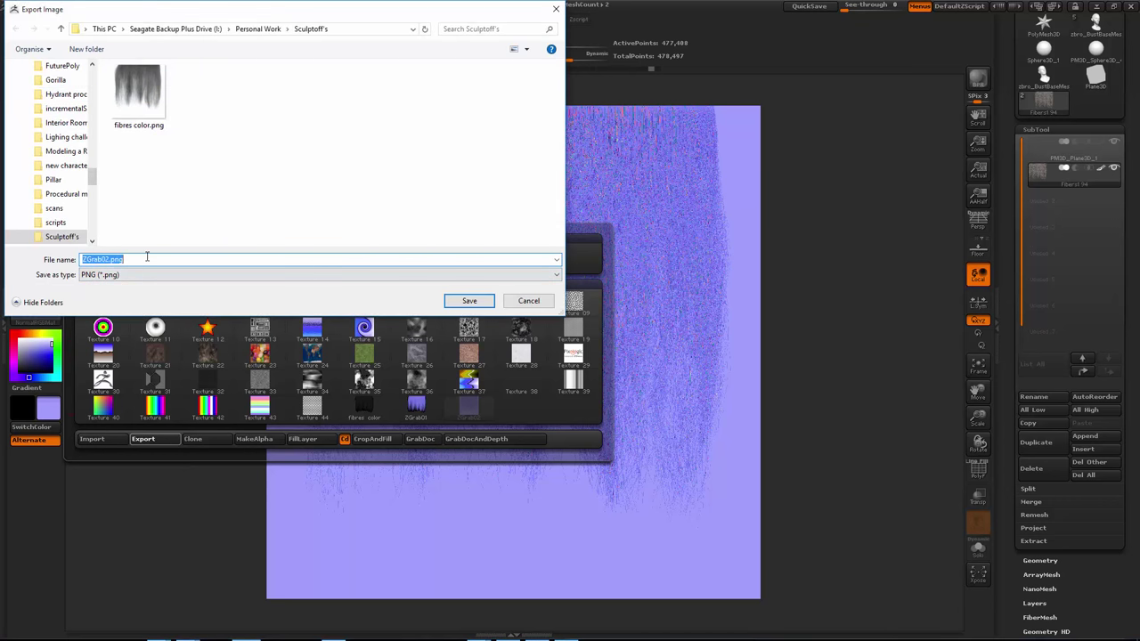
type("fi")
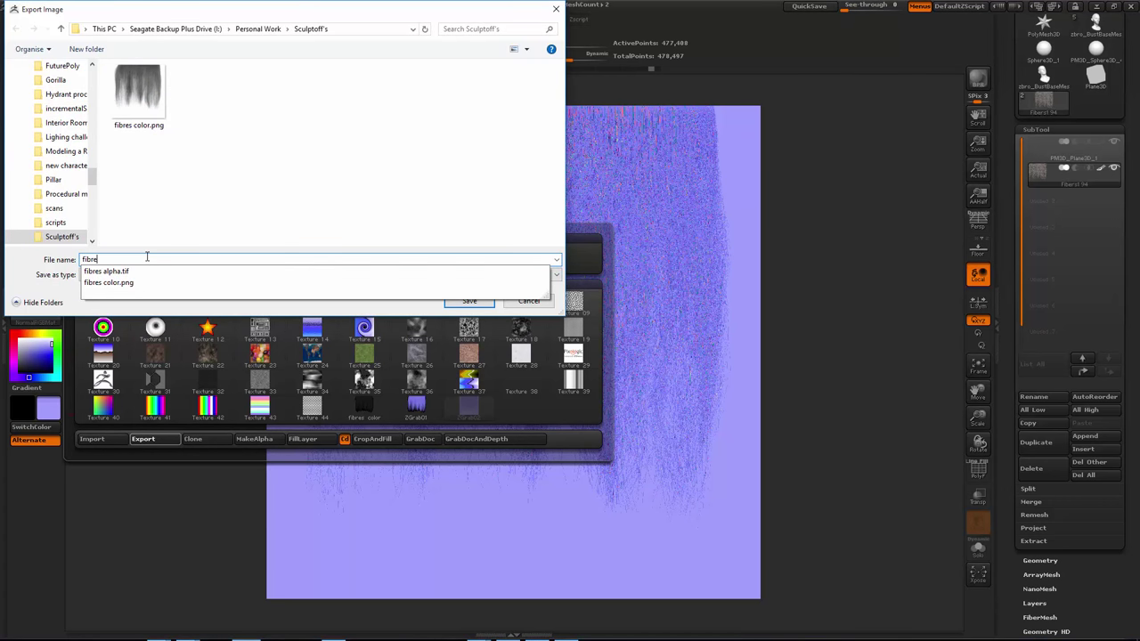
type("bre")
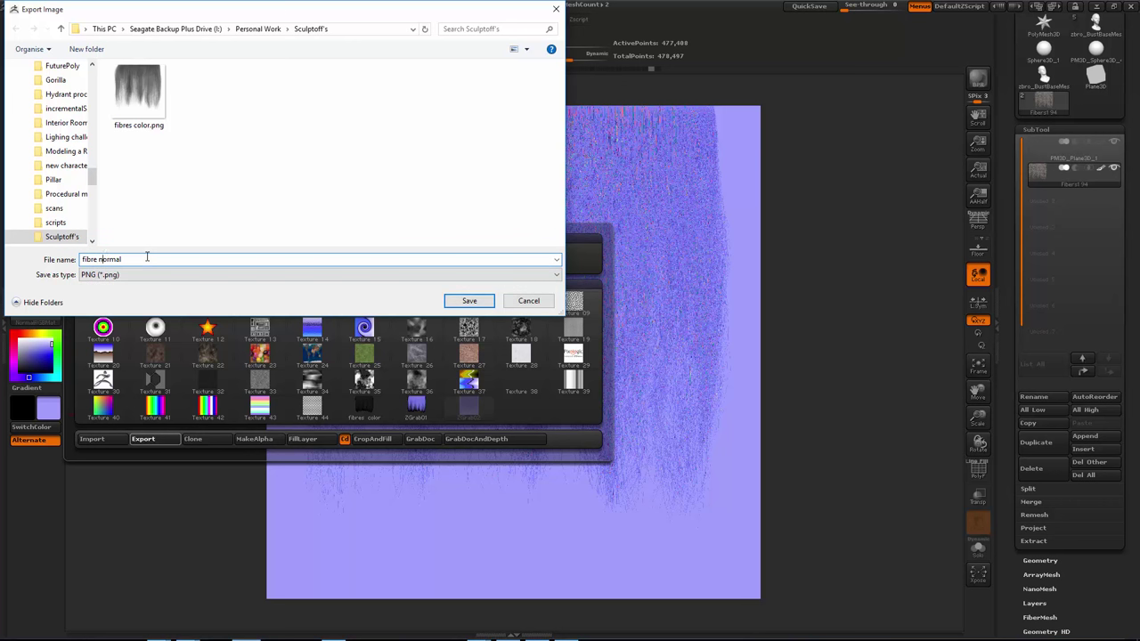
type("s")
key("Return")
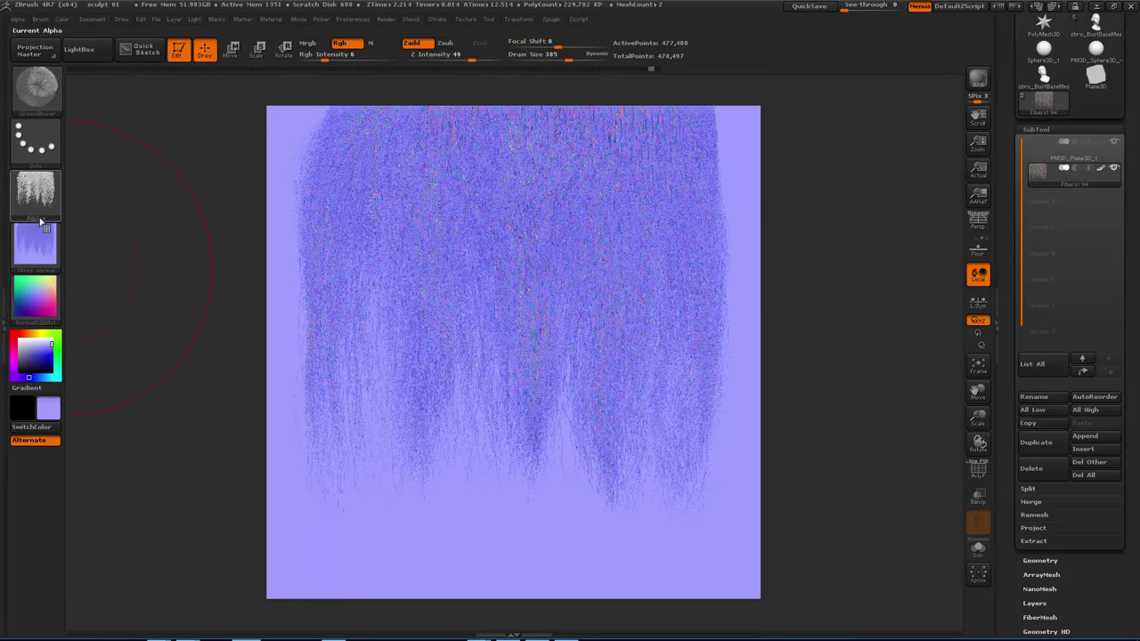
mouse_move(40, 209)
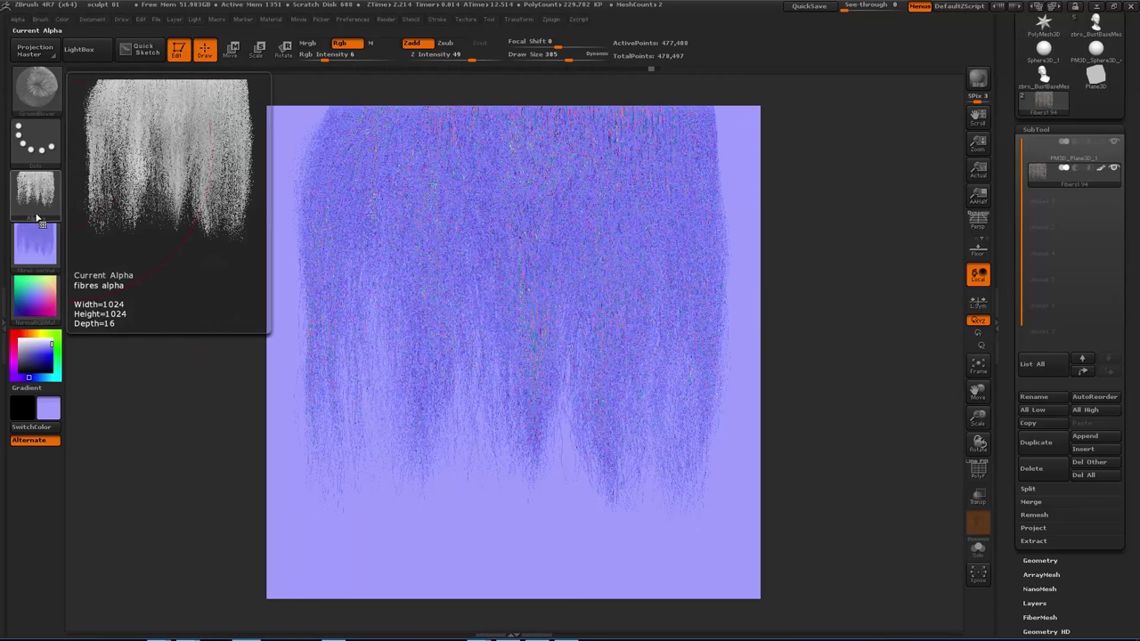
mouse_move(37, 257)
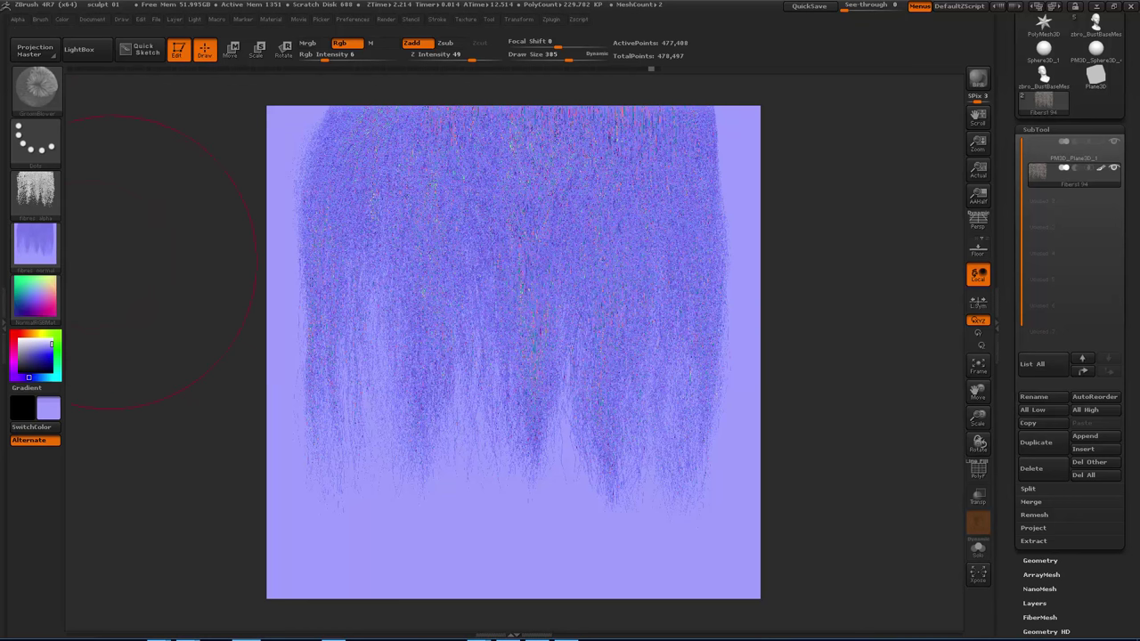
left_click(36, 248)
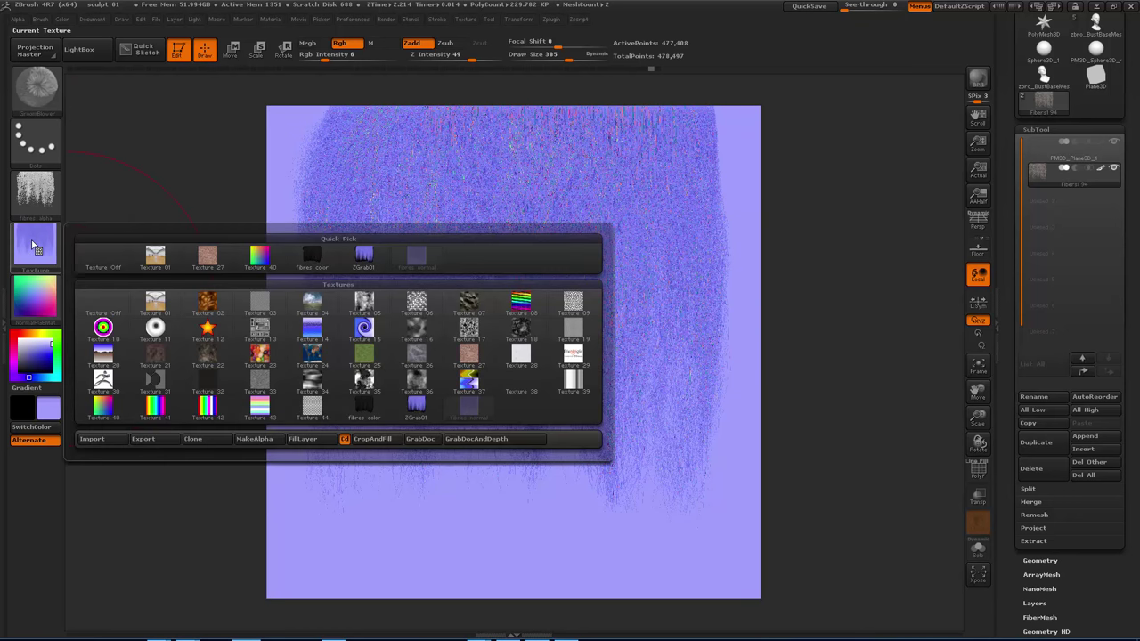
Turn off the current texture and switch the hair's material to BasicMaterial.
left_click(87, 259)
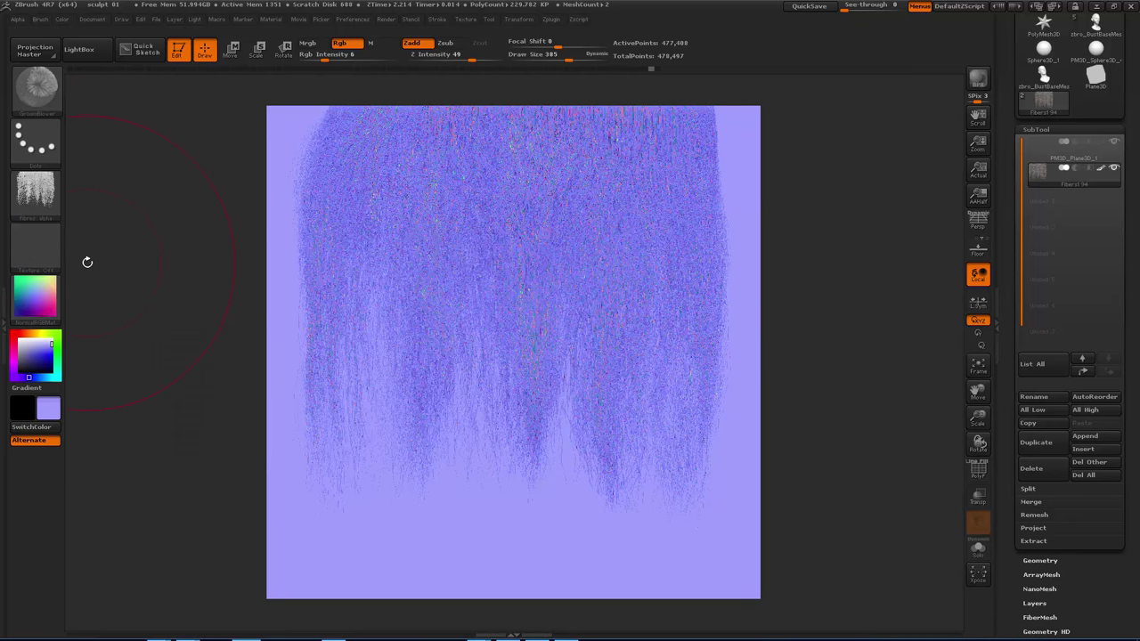
left_click(42, 314)
left_click(172, 511)
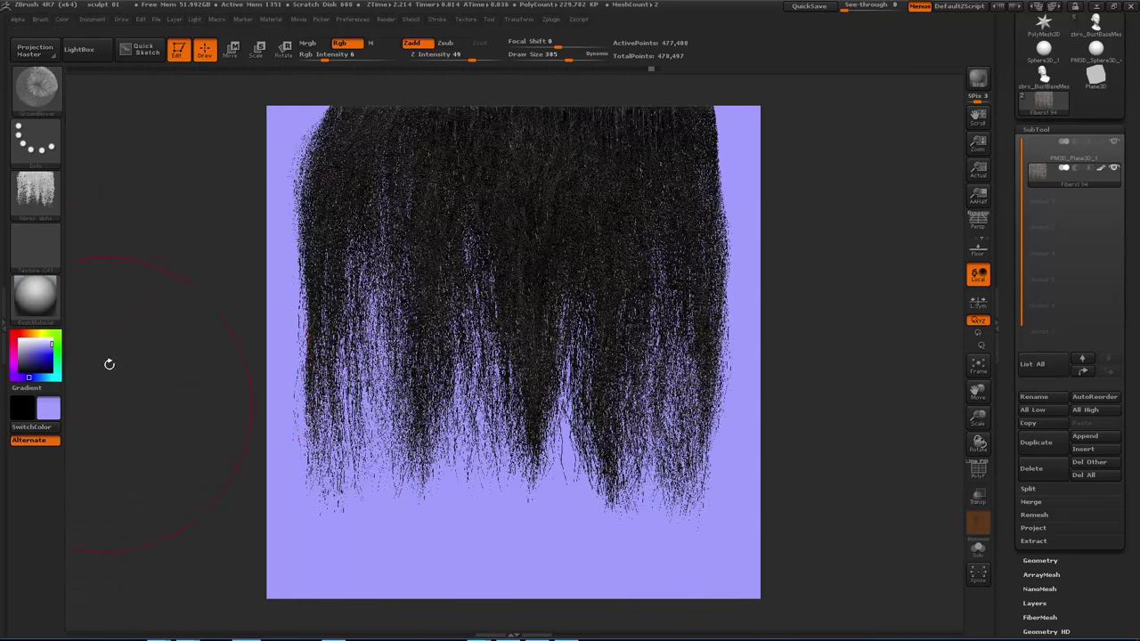
Change the document background from light blue to a light grey-white picked from the colour picker.
left_click(92, 19)
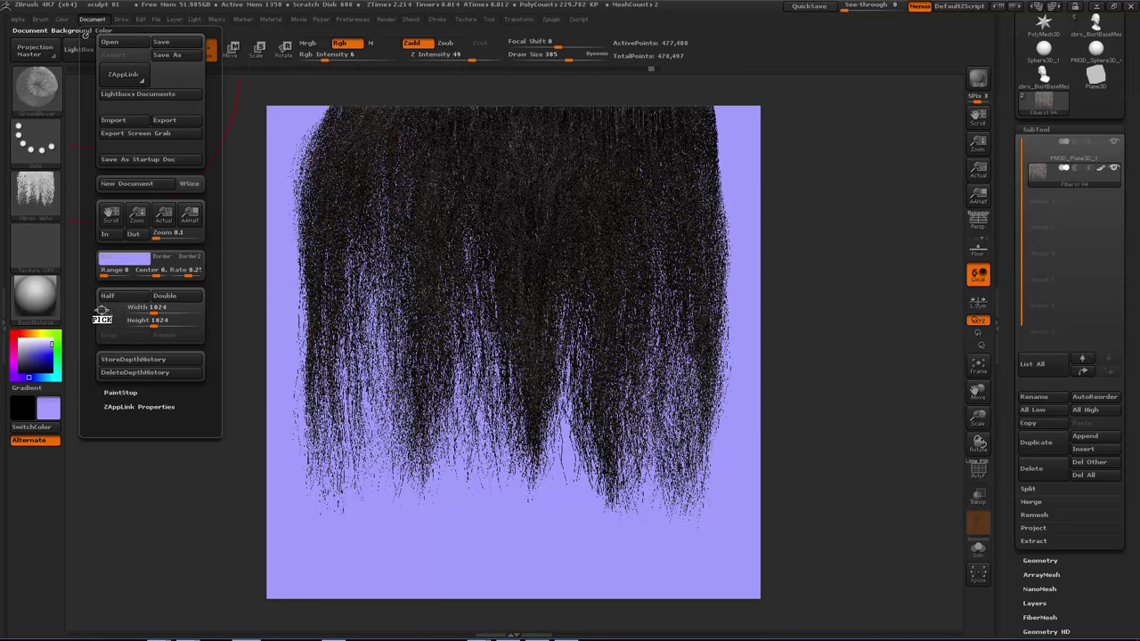
left_click_drag(125, 256, 20, 342)
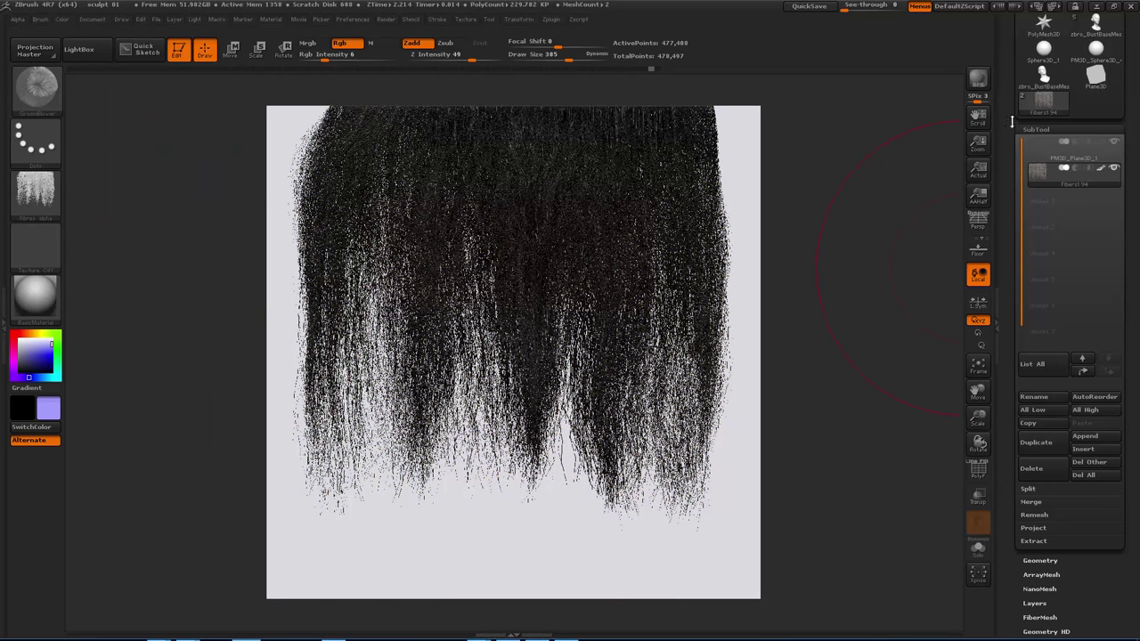
Switch to the zbro_BustBaseMesh2 bust tool and frame the whole head in a front view.
left_click_drag(1011, 122, 1012, 310)
left_click(1094, 216)
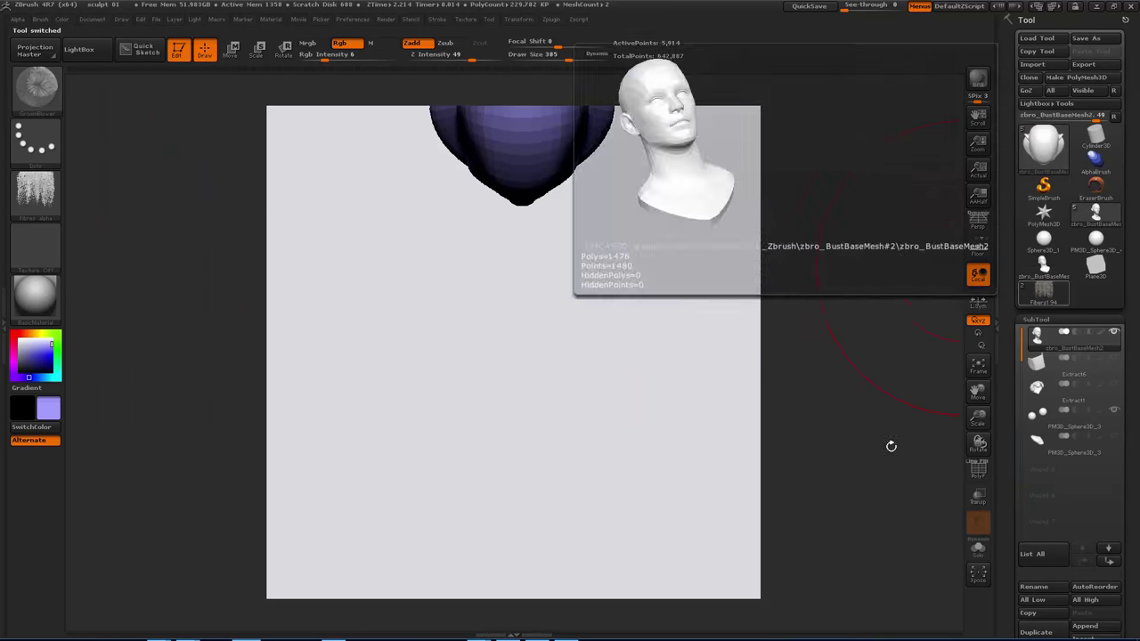
key("f")
left_click_drag(826, 414, 794, 430)
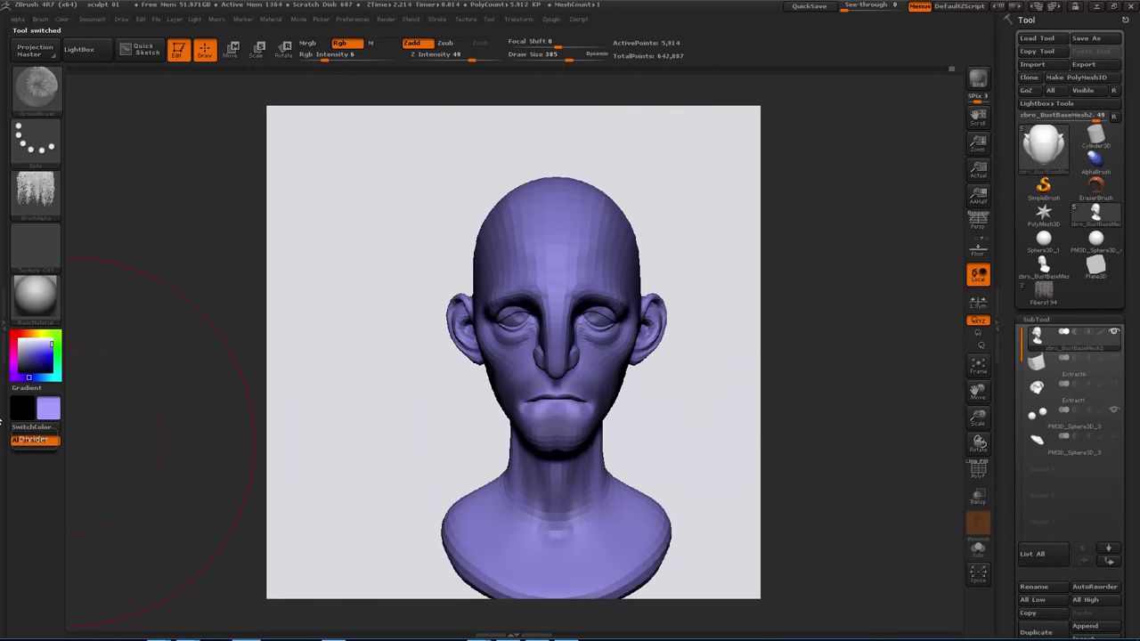
Set the active colour to white, RGB 255, 255, 255, and fill the bust object with it.
left_click_drag(27, 347, 21, 332)
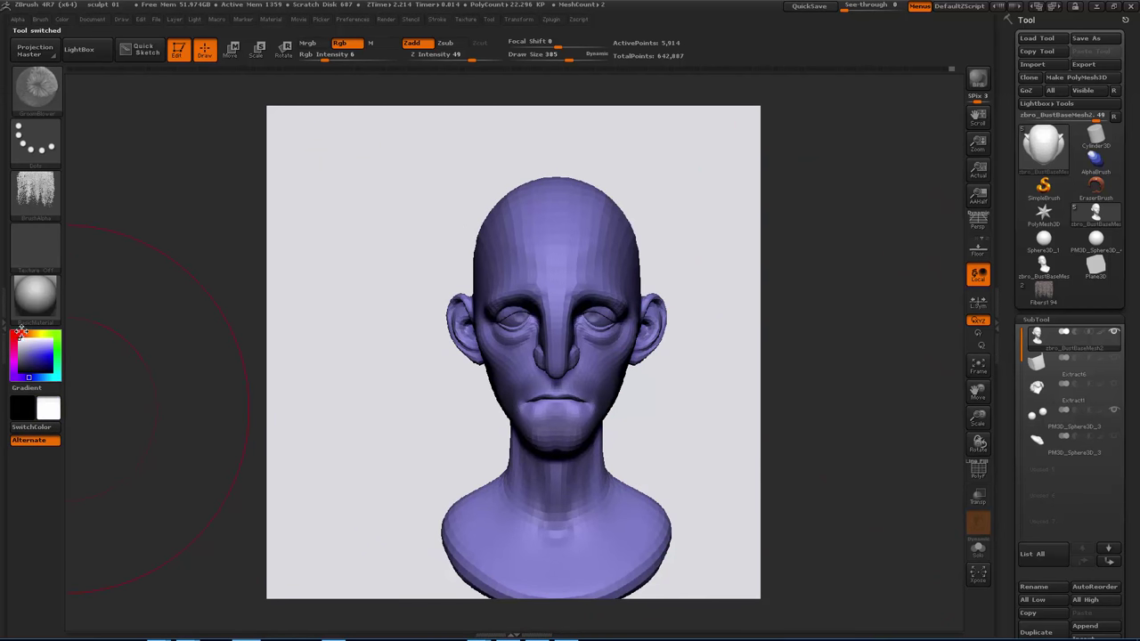
left_click(61, 19)
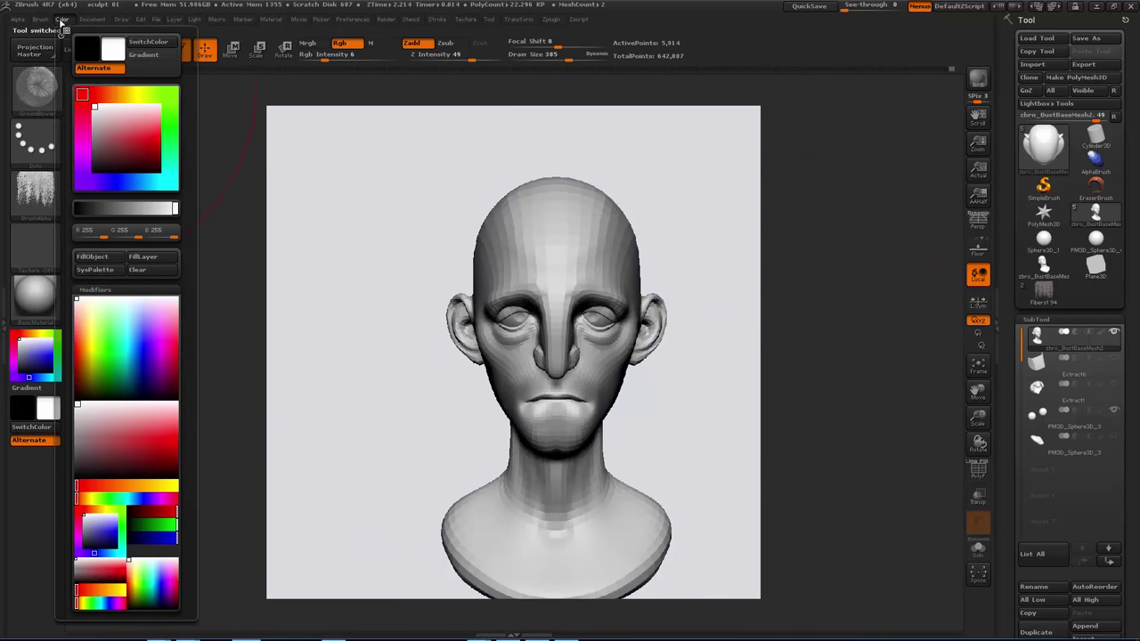
mouse_move(41, 21)
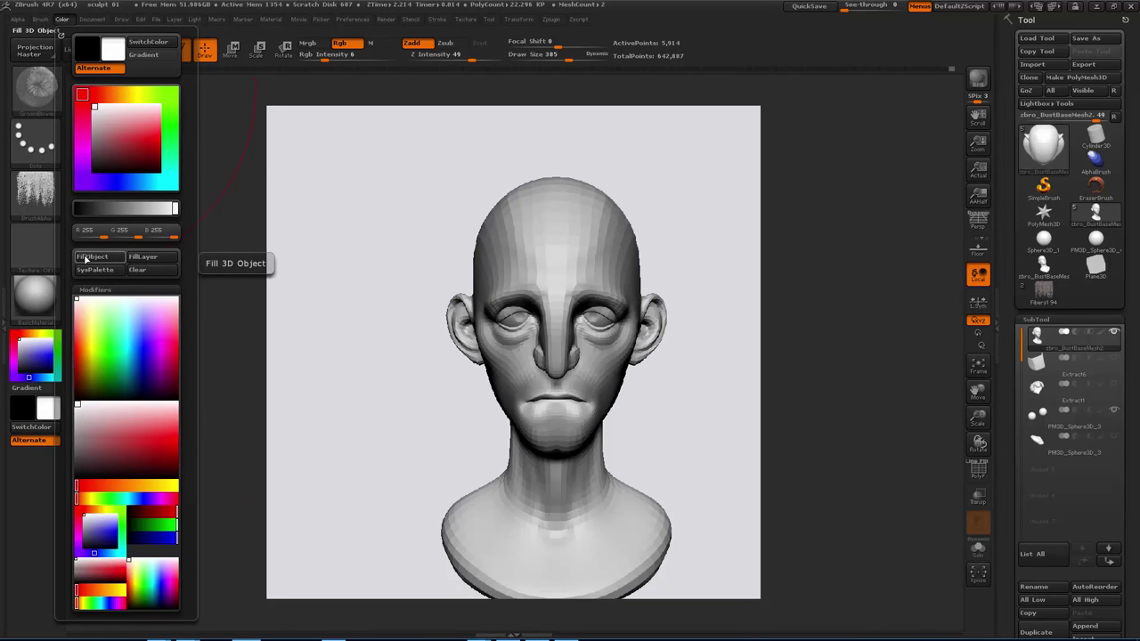
left_click(85, 259)
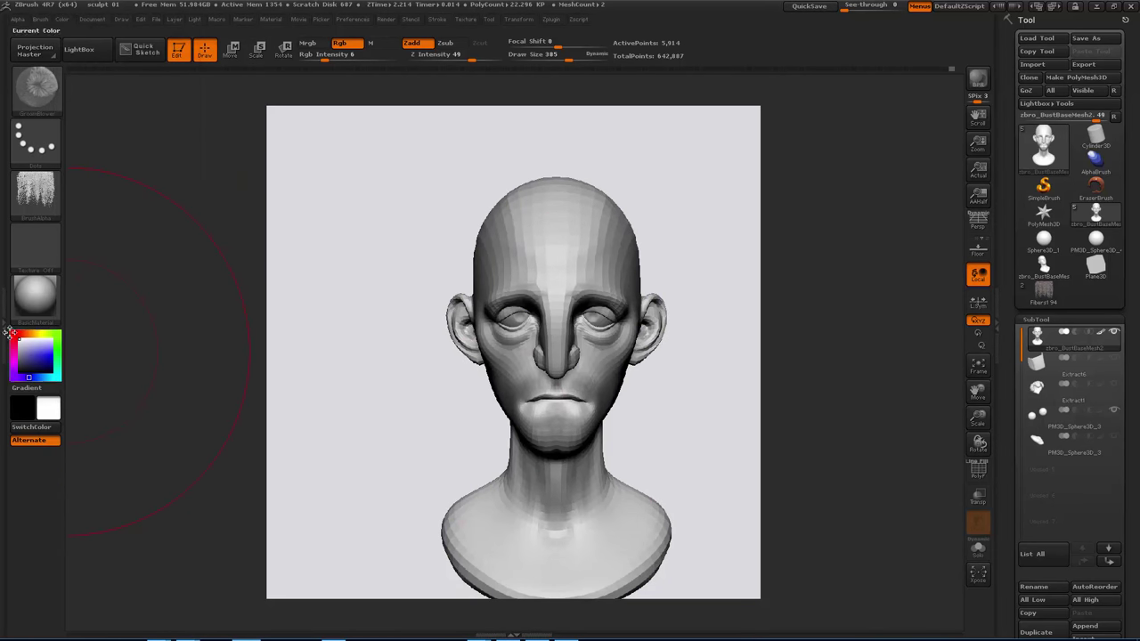
Turn on the FiberMesh preview for the bust and frame the beard area in a close side view.
mouse_move(812, 418)
left_mouse_down()
mouse_move(759, 412)
mouse_move(813, 418)
left_mouse_up()
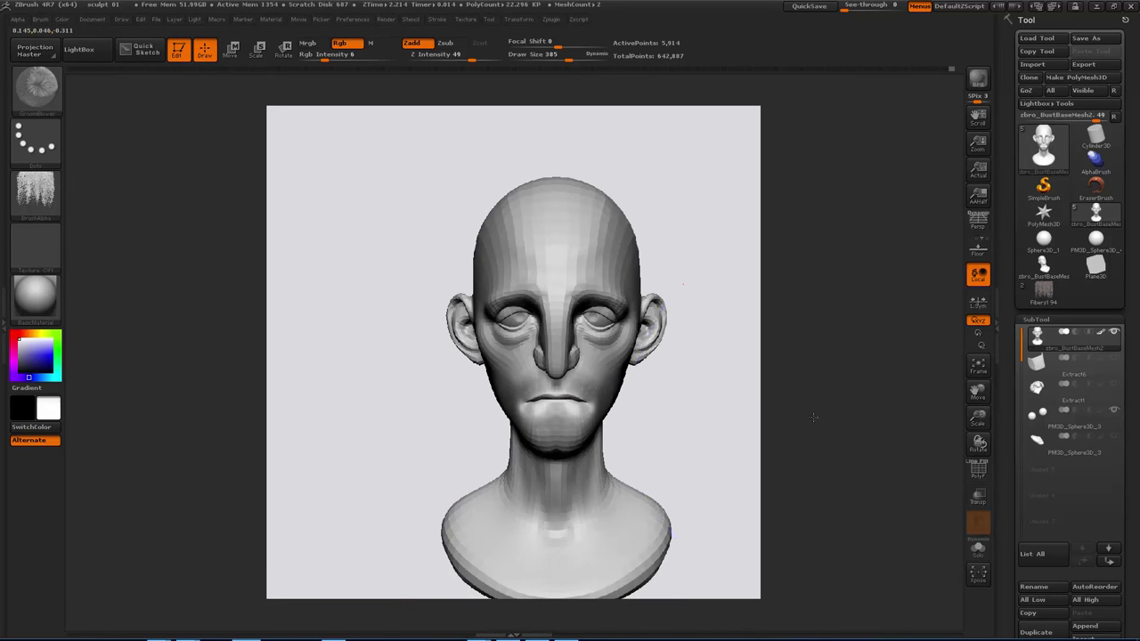
left_click_drag(798, 471, 757, 428, "alt")
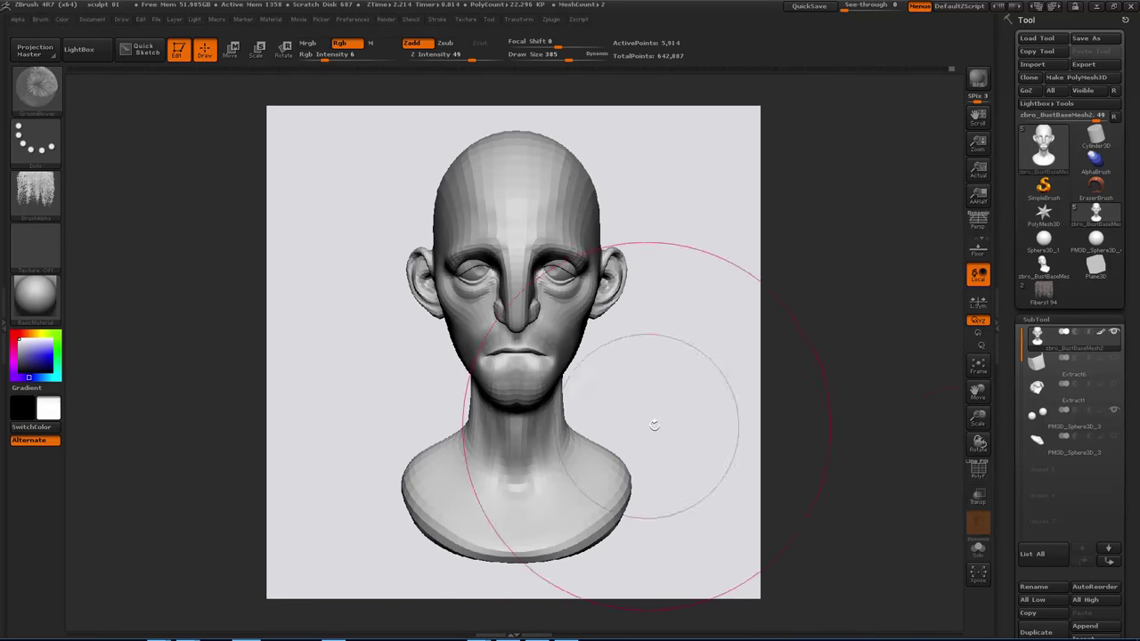
left_click_drag(654, 404, 606, 321)
mouse_move(703, 377)
left_mouse_down()
mouse_move(683, 399)
mouse_move(723, 399)
mouse_move(710, 386)
left_mouse_up()
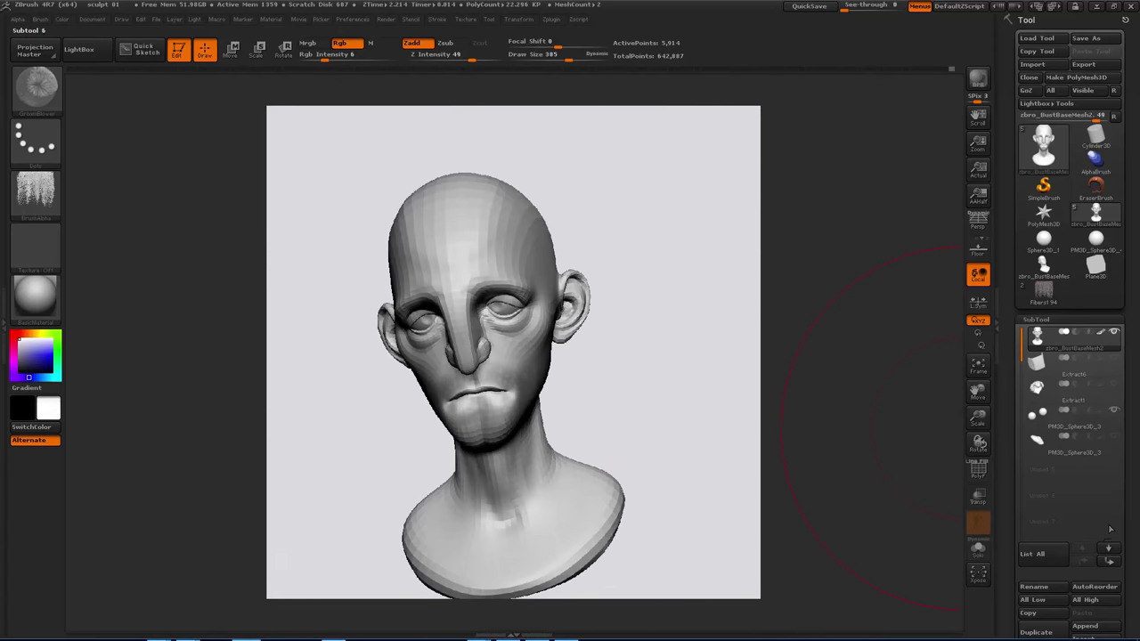
left_click_drag(1010, 577, 1005, 524)
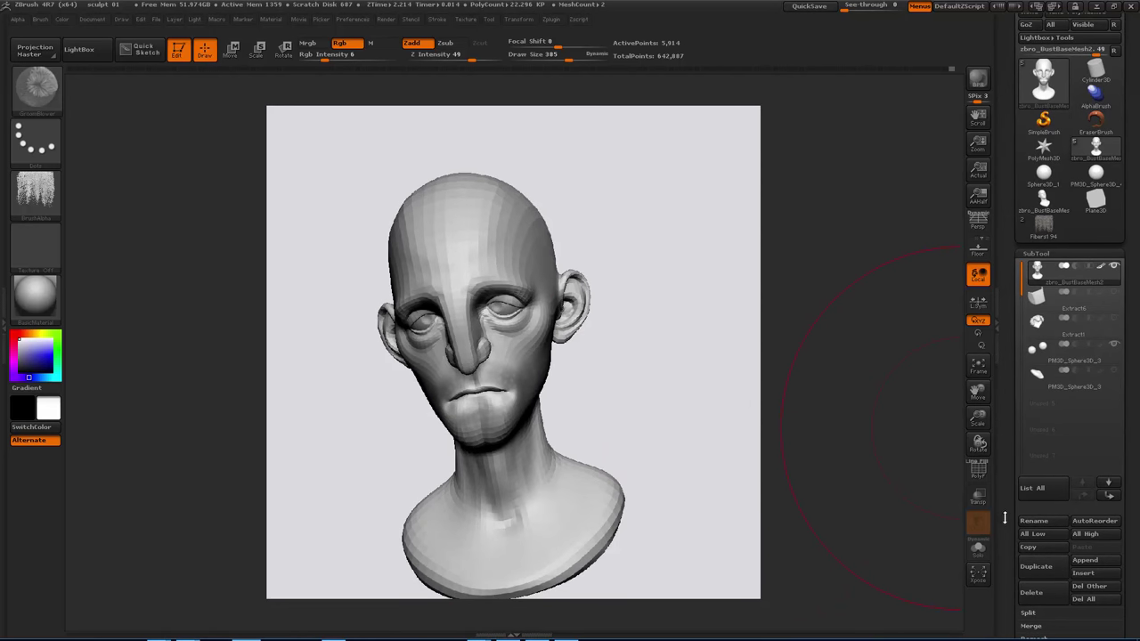
scroll(1005, 517, "down", 8)
scroll(1021, 599, "down", 4)
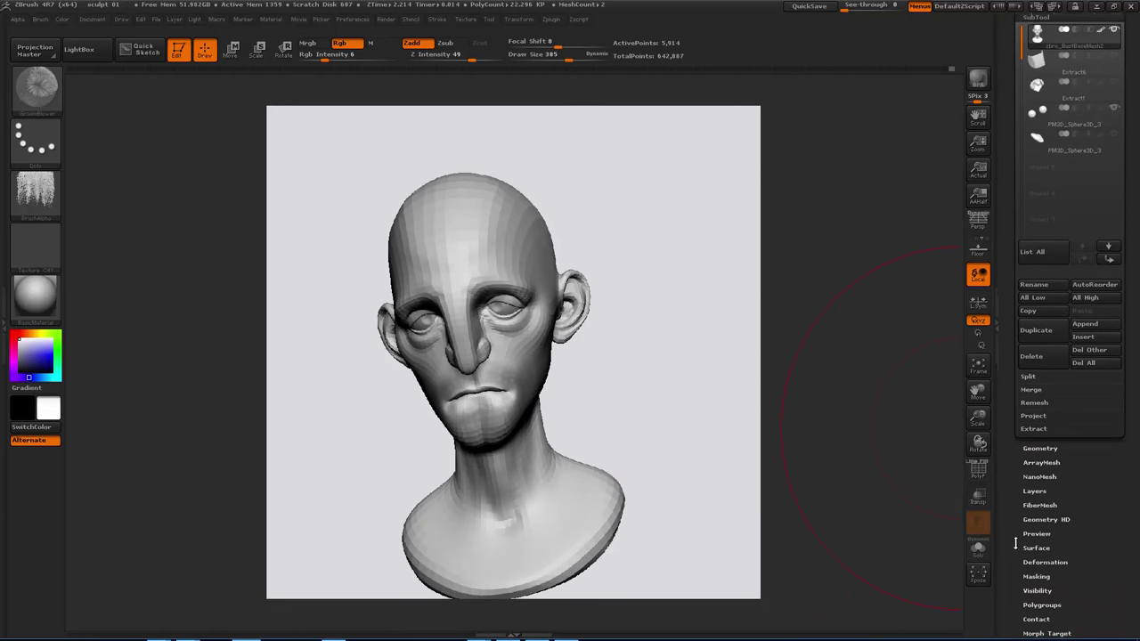
left_click(1035, 489)
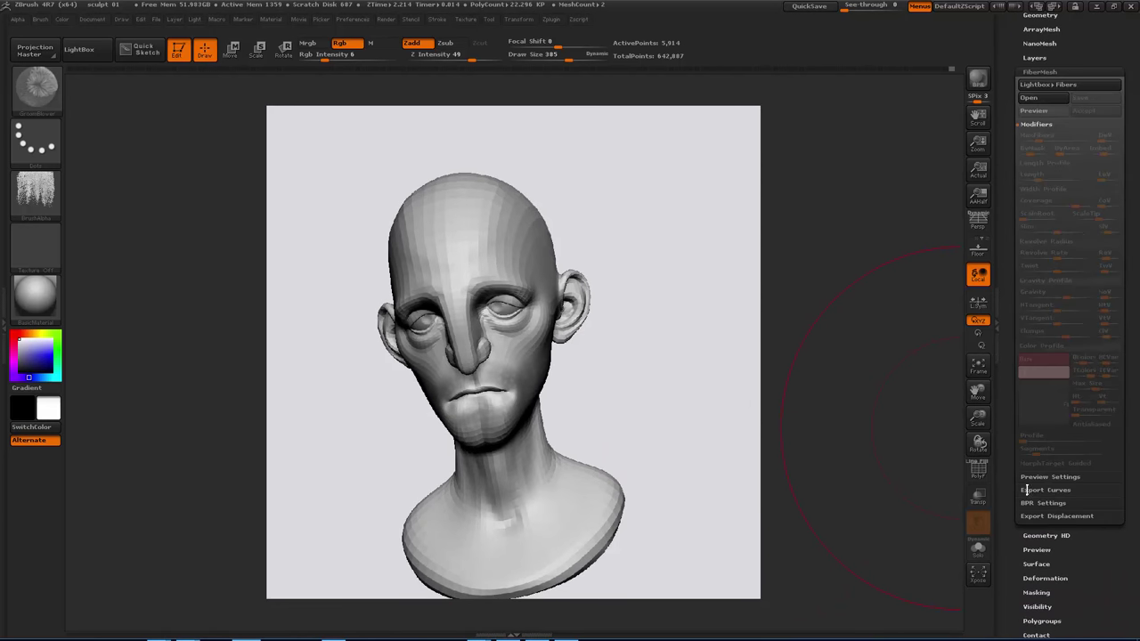
left_click(1034, 110)
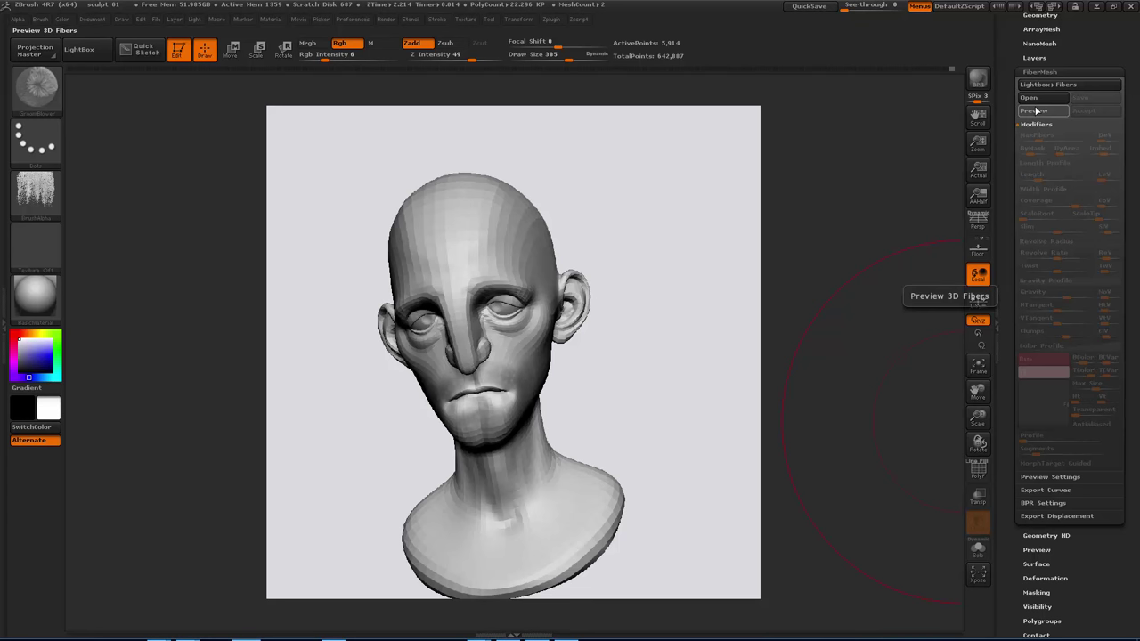
mouse_move(847, 309)
left_mouse_down()
mouse_move(663, 373)
mouse_move(692, 435)
mouse_move(628, 424)
mouse_move(587, 345)
mouse_move(428, 418)
left_mouse_up()
left_click_drag(618, 466, 557, 191)
mouse_move(566, 436)
right_mouse_down("alt")
mouse_move(561, 358)
mouse_move(586, 410)
right_mouse_up("alt")
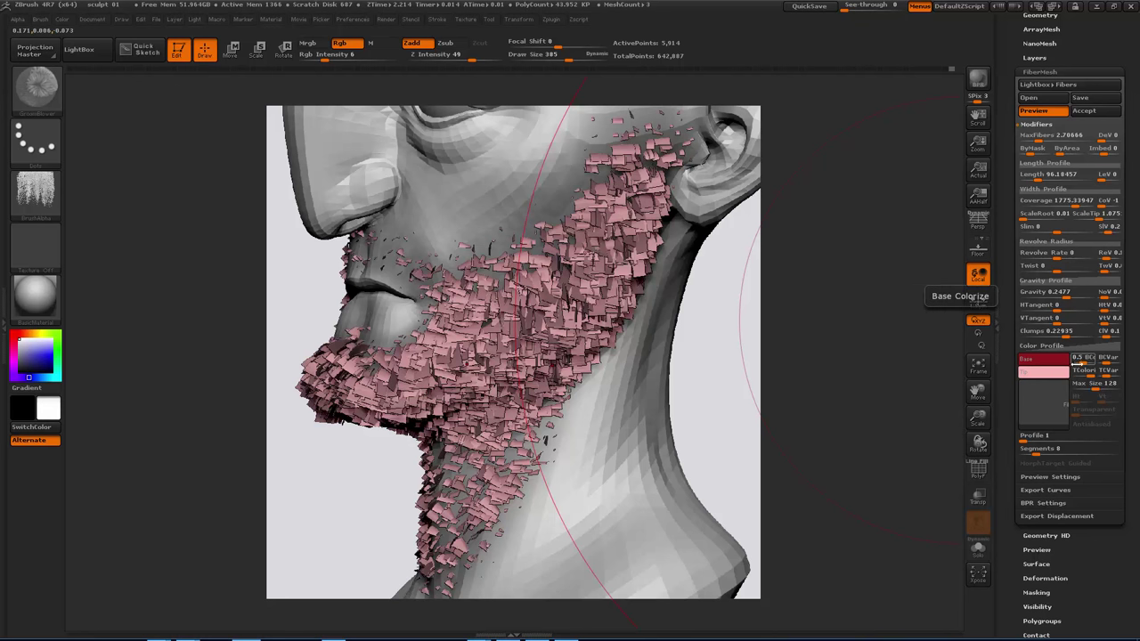
Set the fibre texture's Max Size to 256 and apply the "fibres color" texture to the fibres, accepting its auto-resize.
mouse_move(1051, 361)
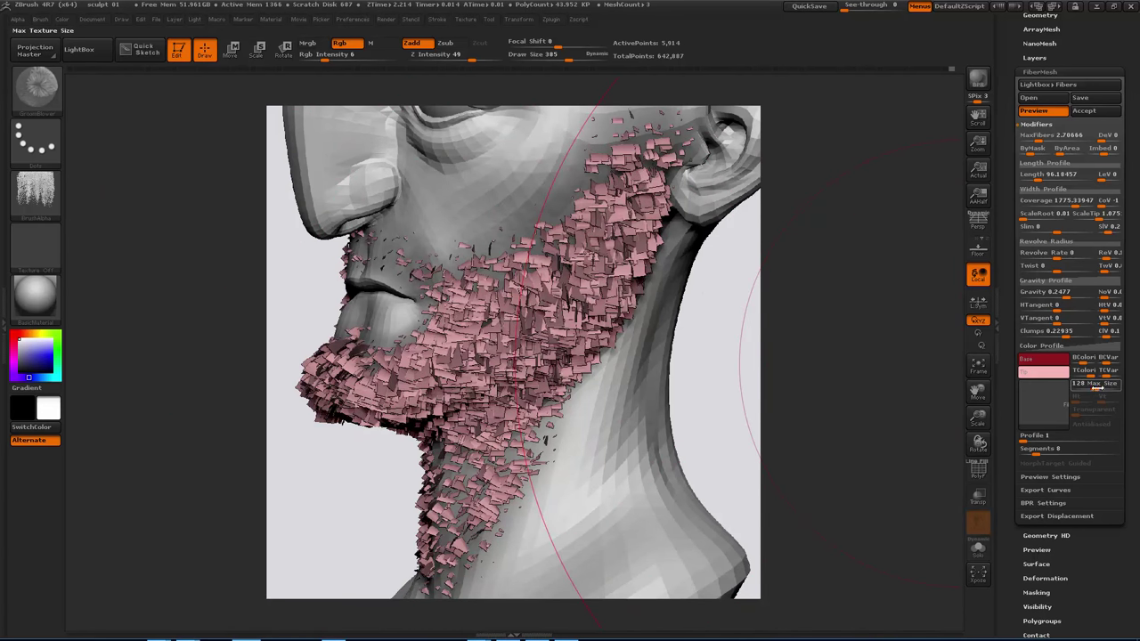
left_click_drag(1102, 388, 1110, 387)
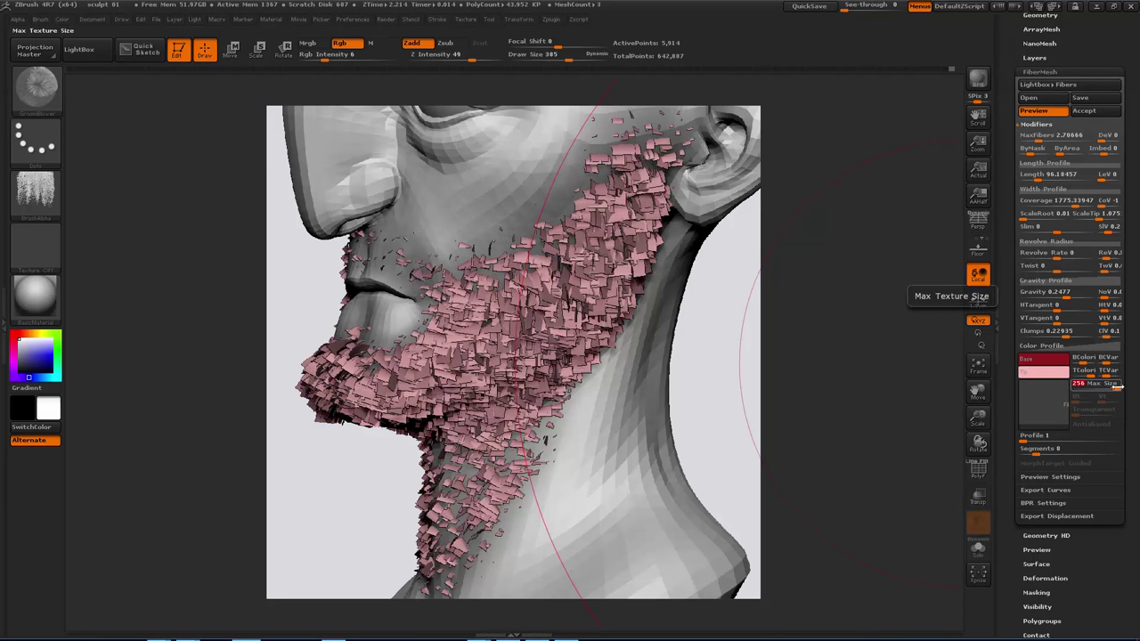
left_click_drag(1113, 389, 1098, 386)
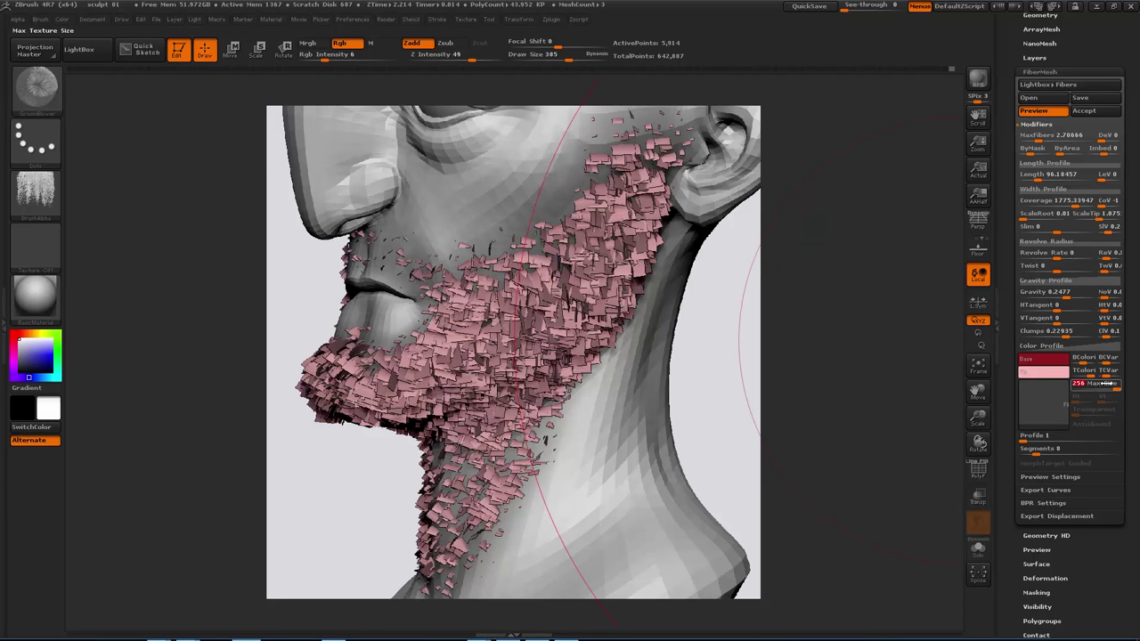
left_click(1049, 409)
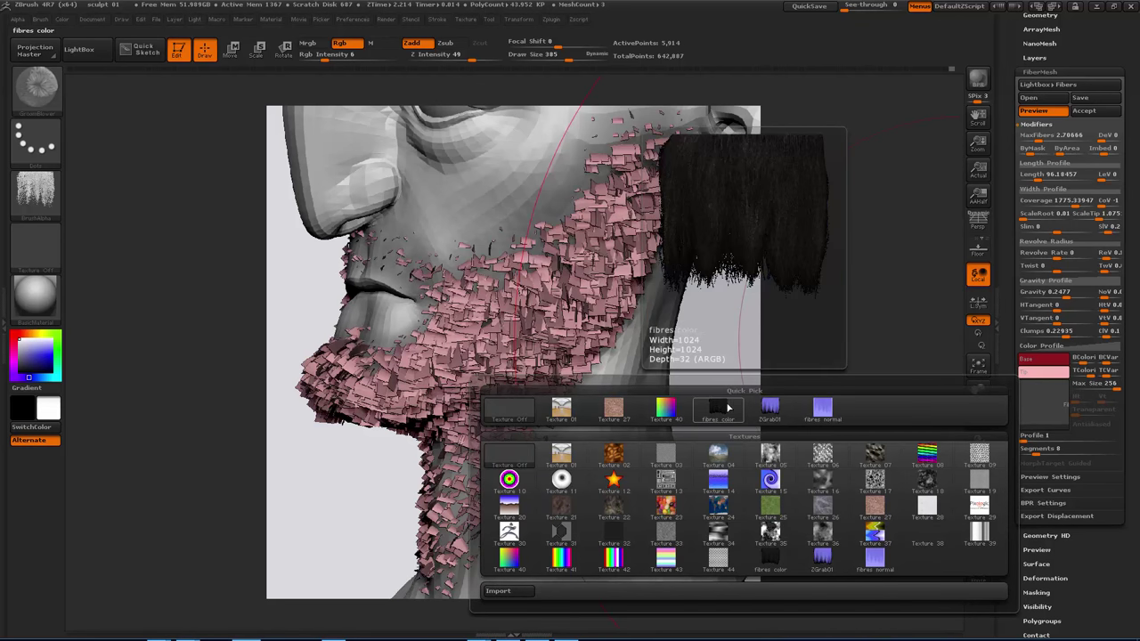
left_click(726, 416)
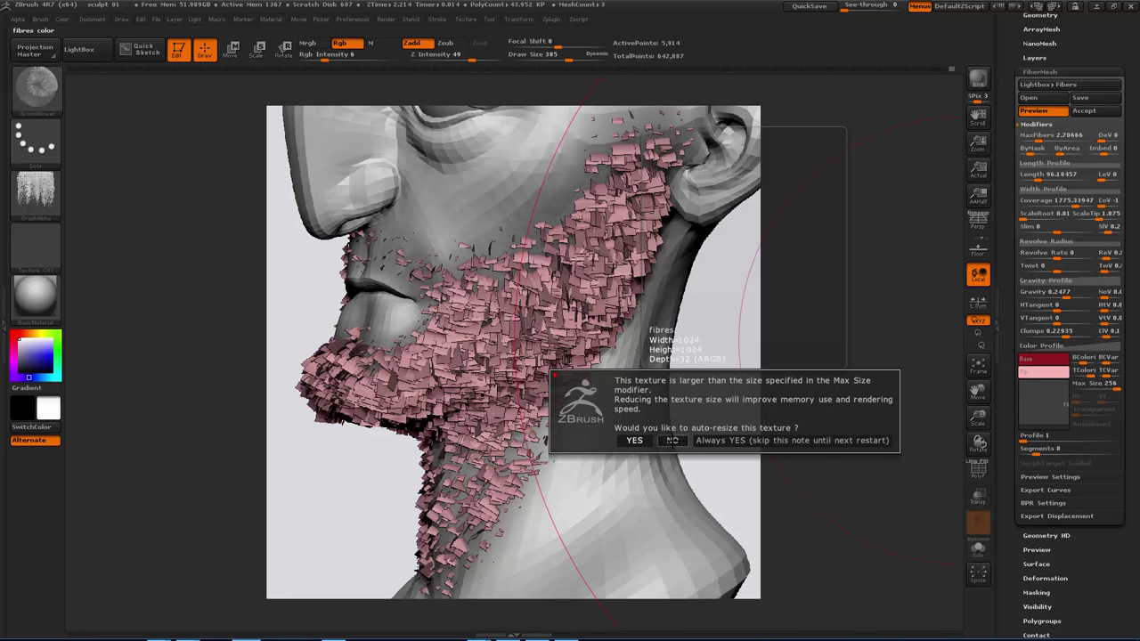
left_click(634, 441)
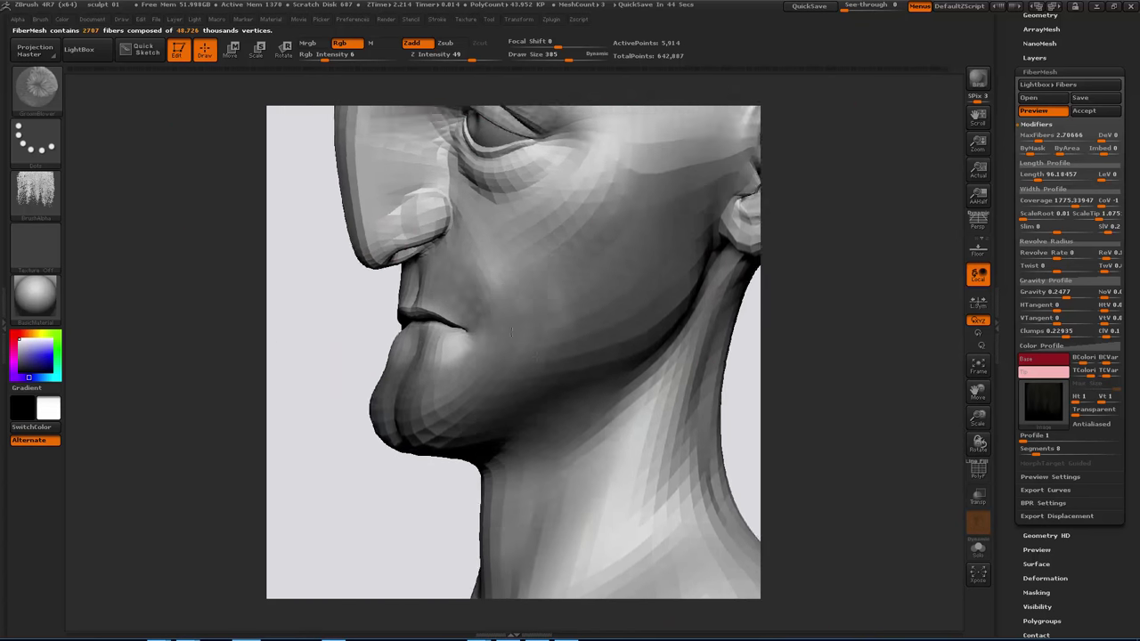
Set the fibre texture's Transparent value to 16 after inspecting the textured beard fibres up close.
right_click_drag(511, 333, 550, 442)
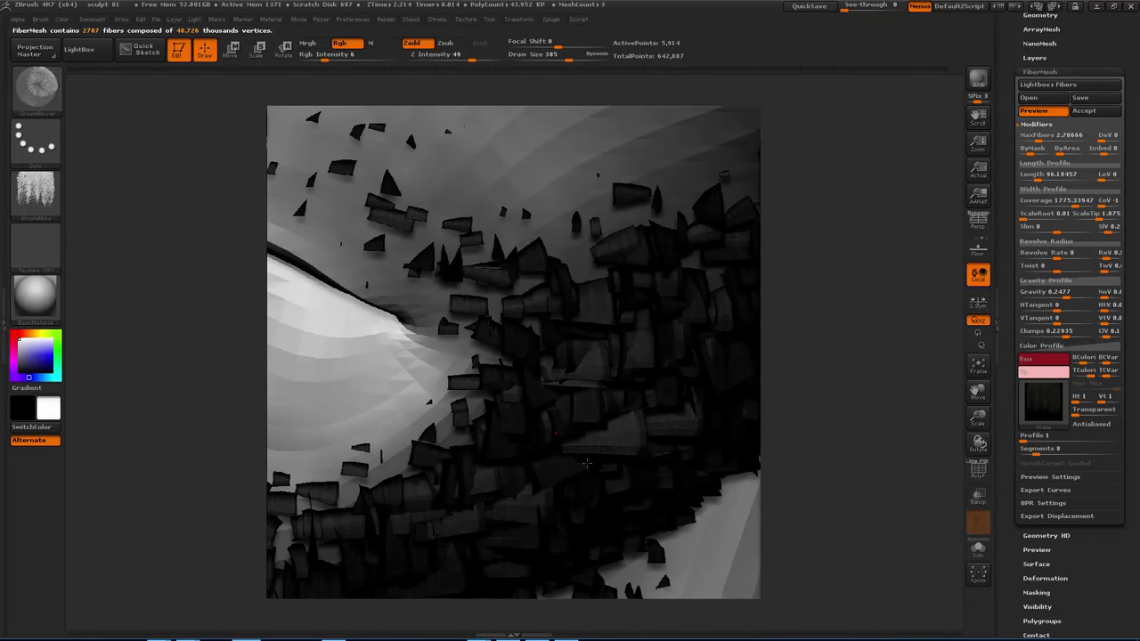
right_click_drag(623, 416, 570, 441)
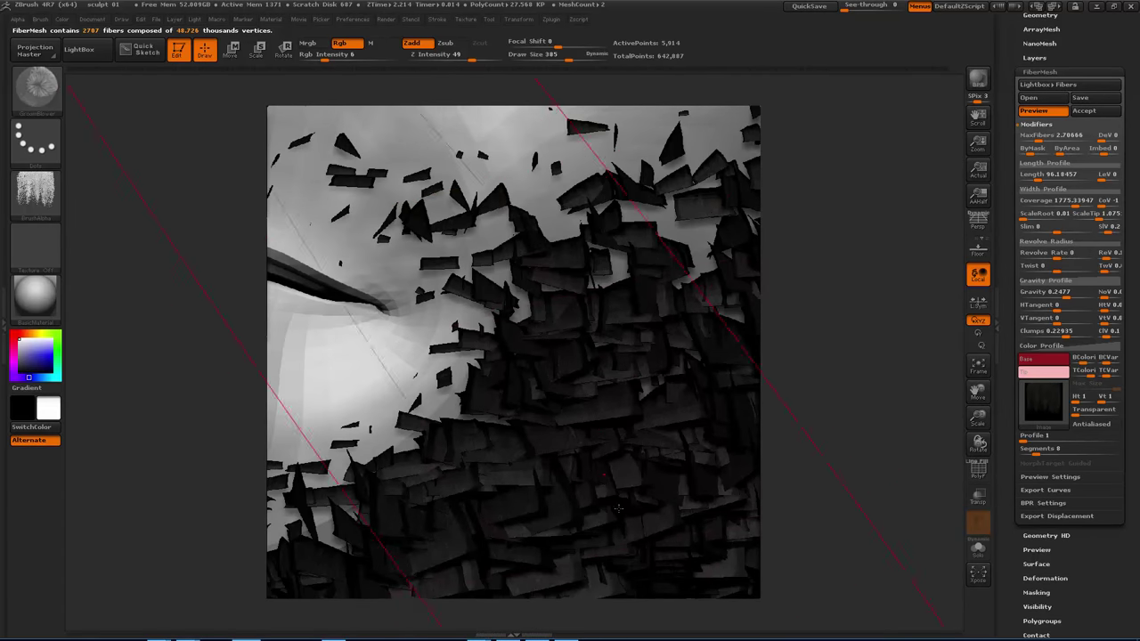
right_click_drag(628, 472, 693, 525, "ctrl")
right_click_drag(663, 485, 613, 314)
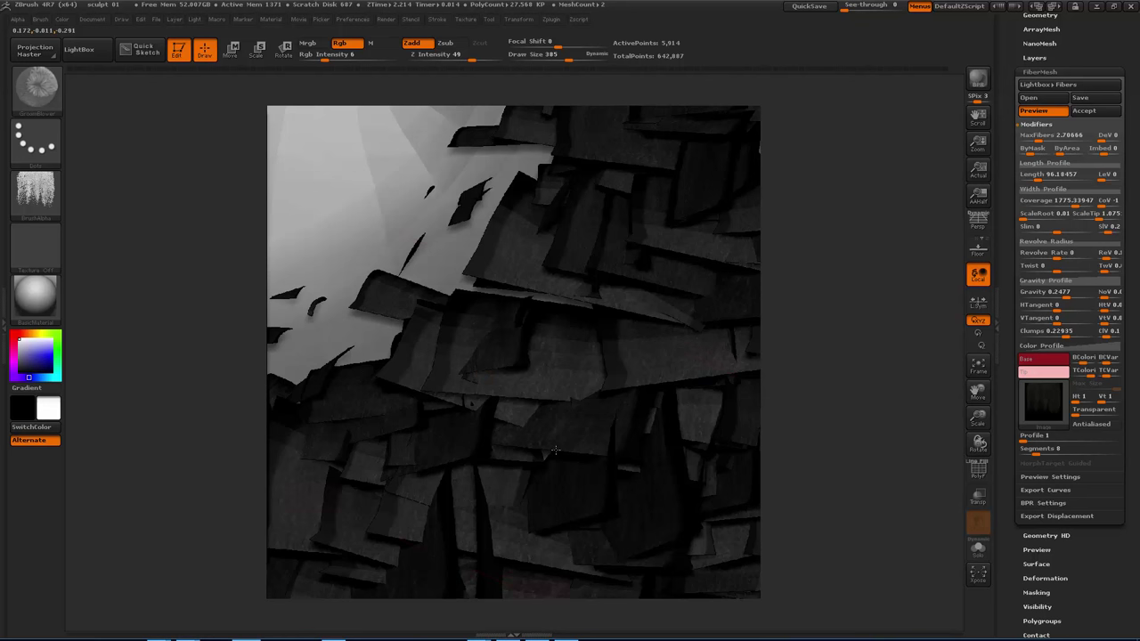
right_click_drag(556, 451, 524, 387, "ctrl")
right_click_drag(870, 477, 821, 411, "ctrl")
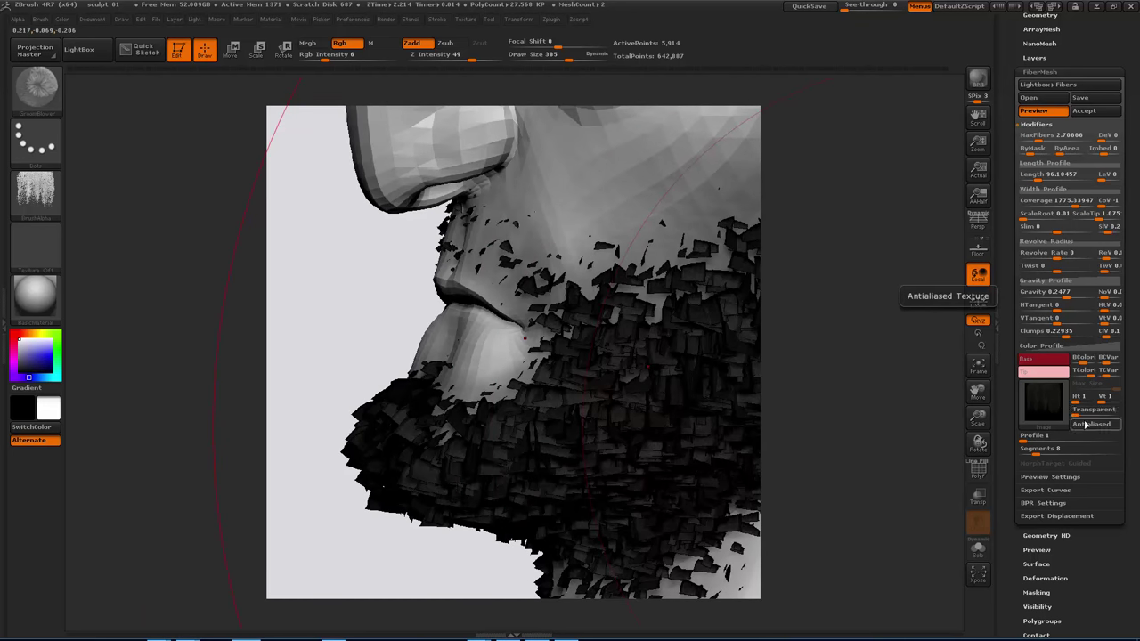
left_click_drag(1078, 416, 1104, 415)
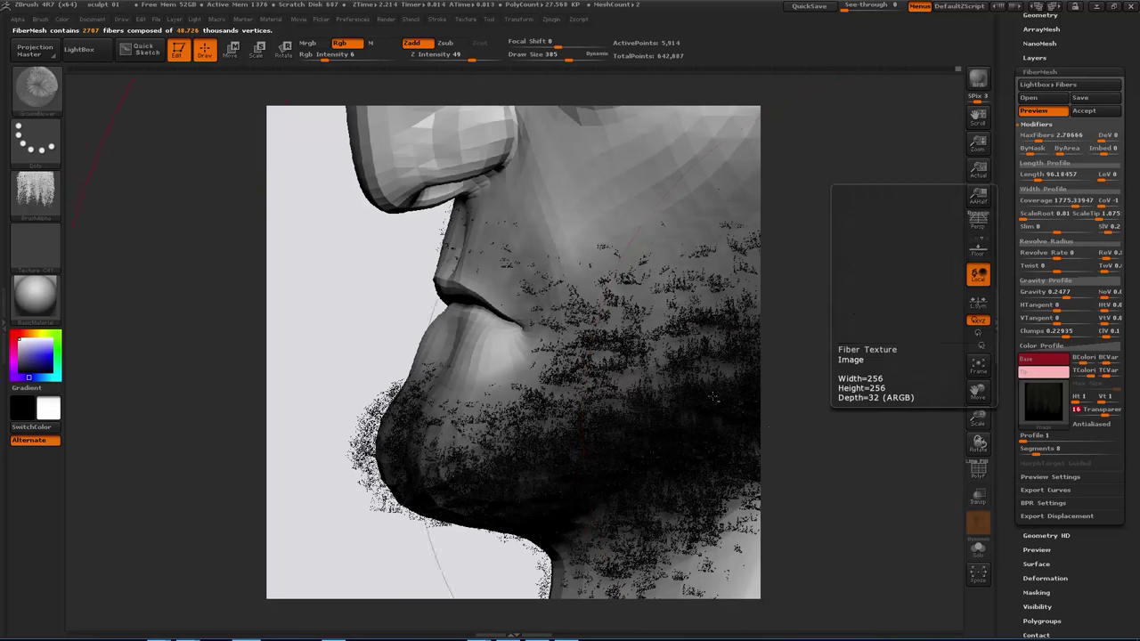
left_click_drag(829, 408, 681, 353)
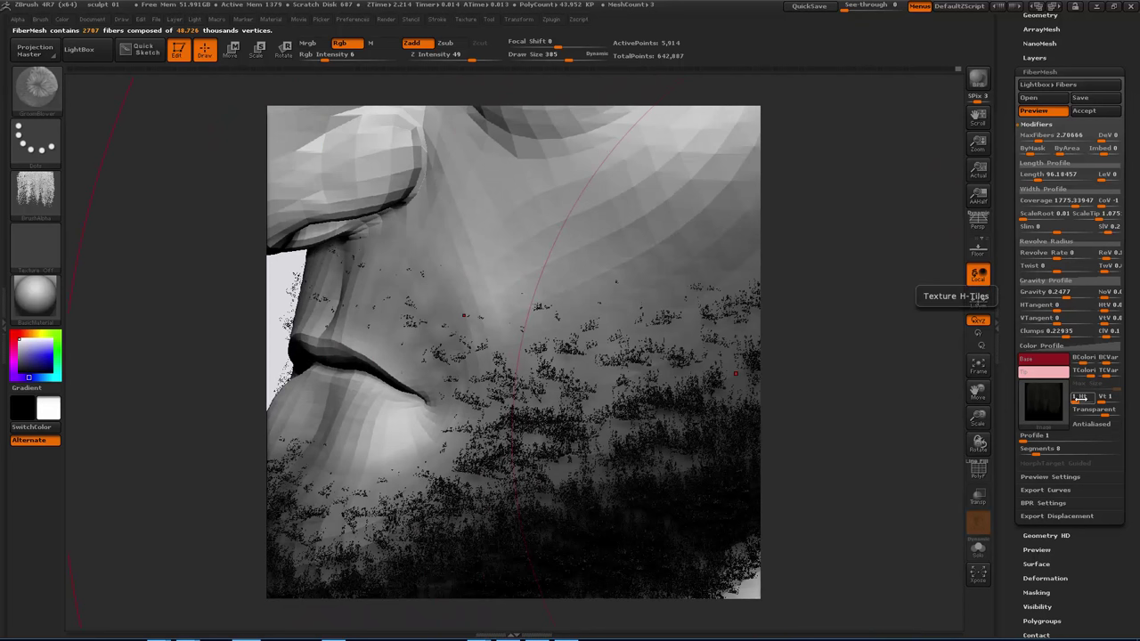
Keep the fibre texture's horizontal tiling at 1 and set its Transparent value to 14.
left_click(1080, 402)
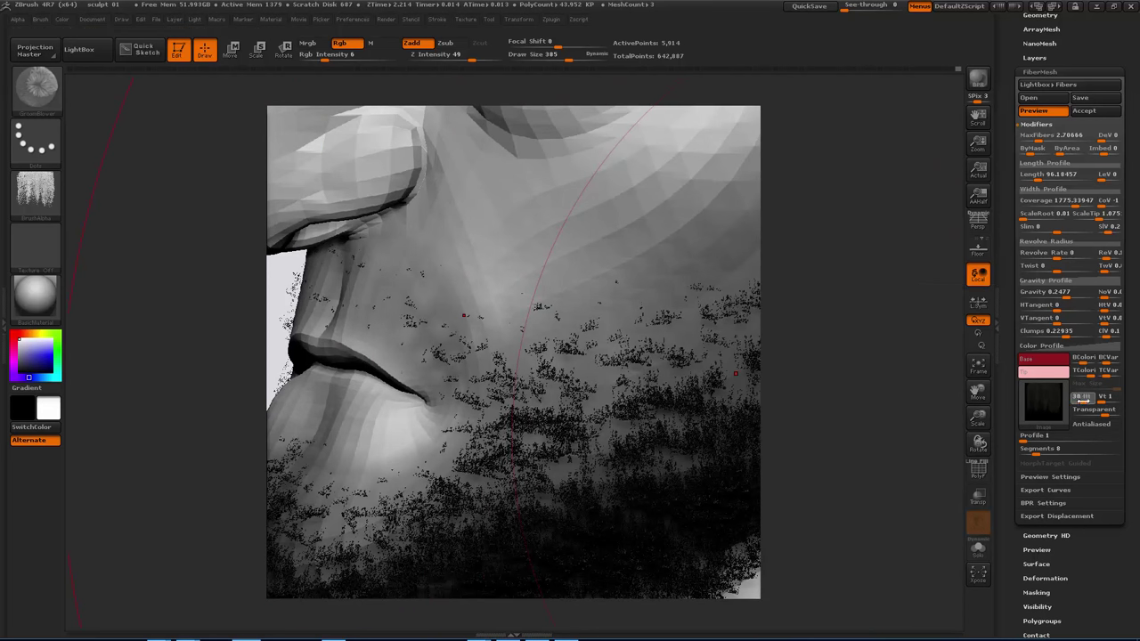
left_click(1079, 402)
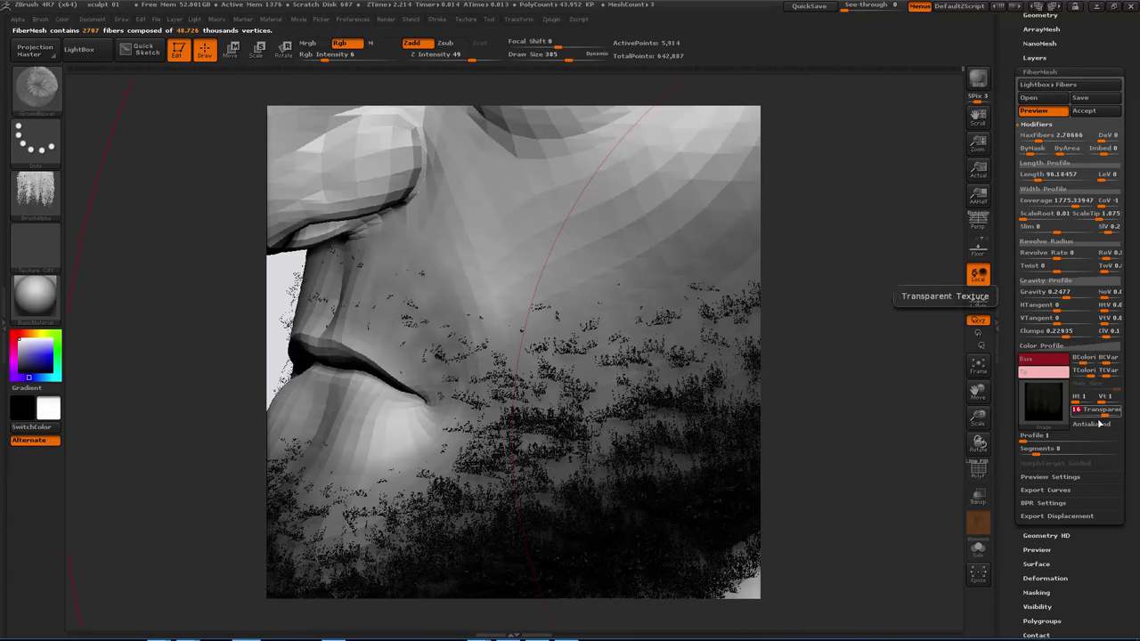
left_click_drag(1095, 410, 1102, 416)
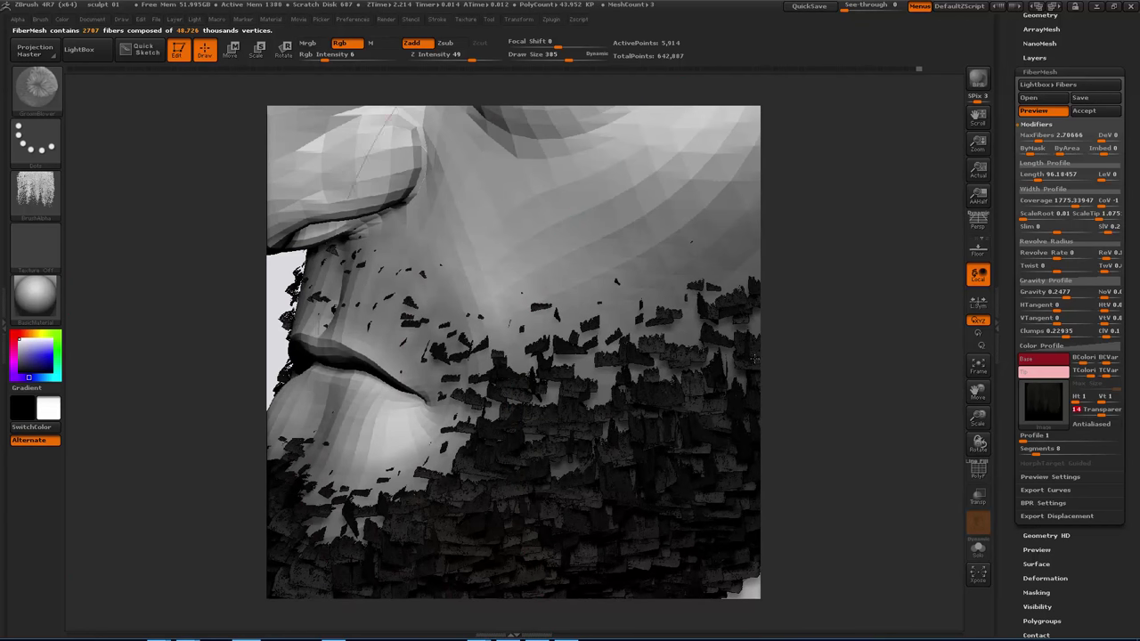
Examine the textured beard fibres up close and from the front around the jaw and neck.
left_click_drag(873, 351, 735, 368)
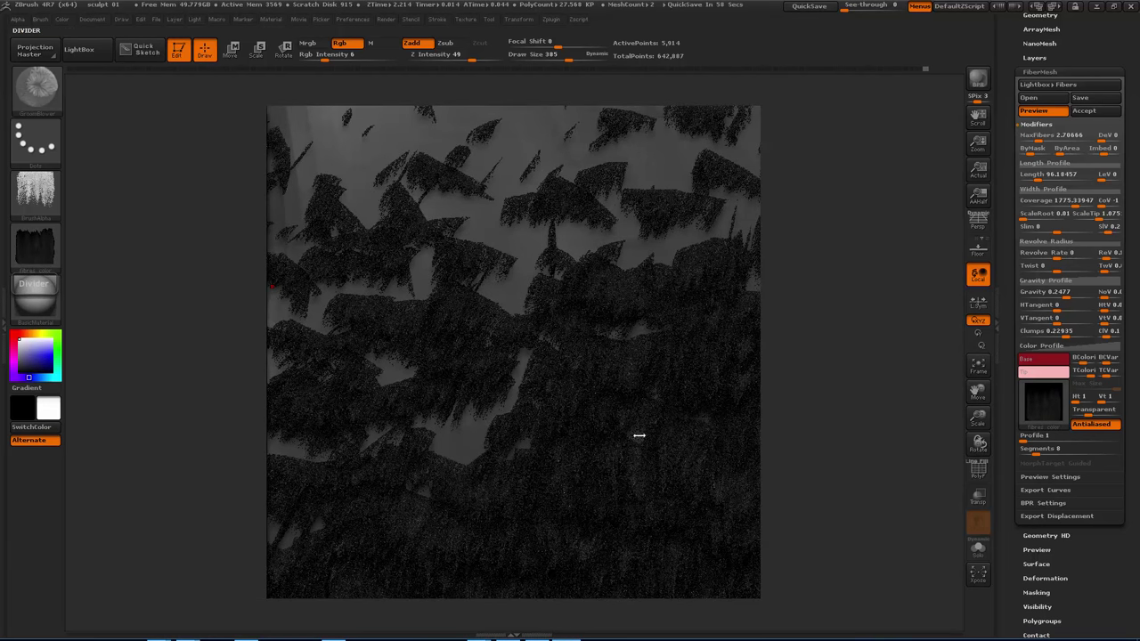
mouse_move(823, 317)
left_mouse_down()
mouse_move(807, 410)
mouse_move(707, 367)
mouse_move(682, 217)
mouse_move(738, 357)
left_mouse_up()
left_click_drag(372, 303, 647, 389)
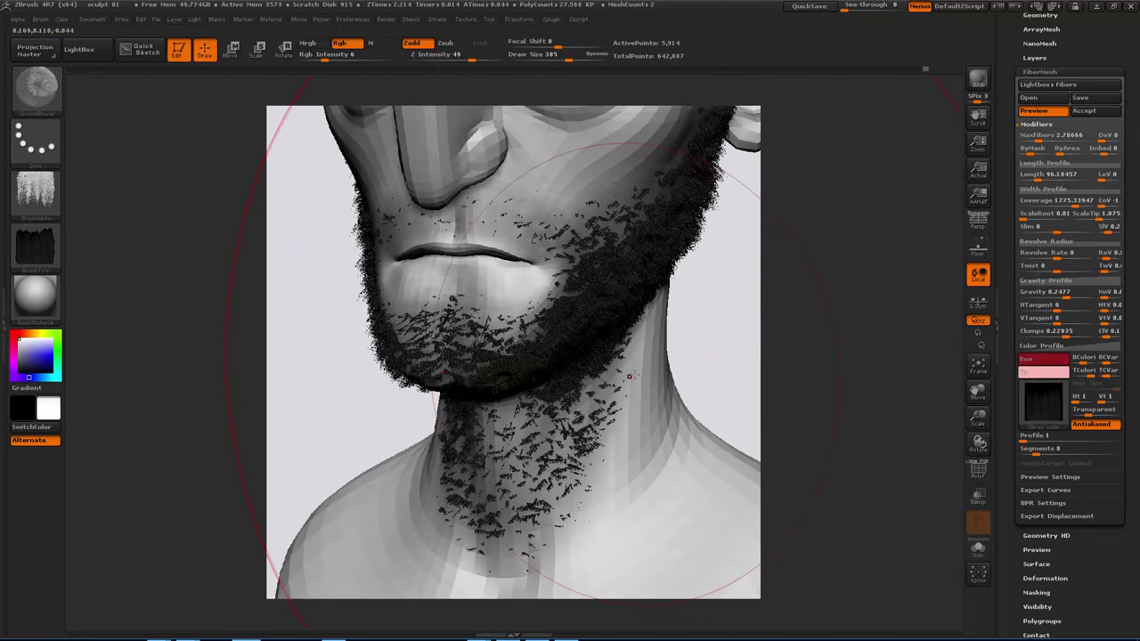
Check the flip options for textures and the available fibre textures while viewing the beard from the side.
left_click_drag(811, 283, 740, 359, "alt")
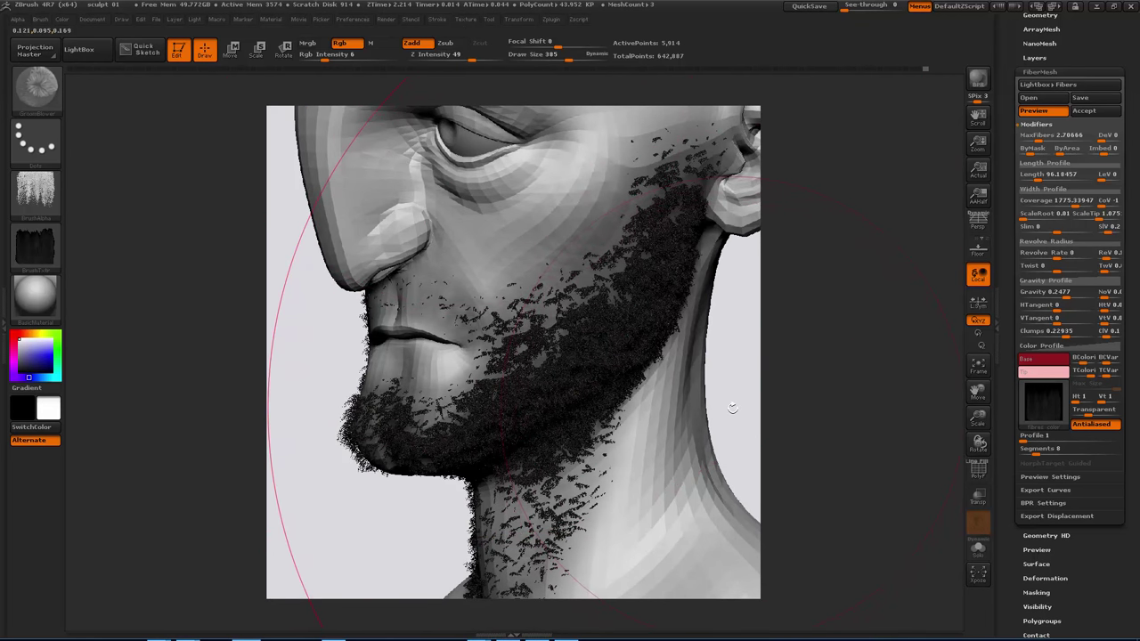
left_click(465, 19)
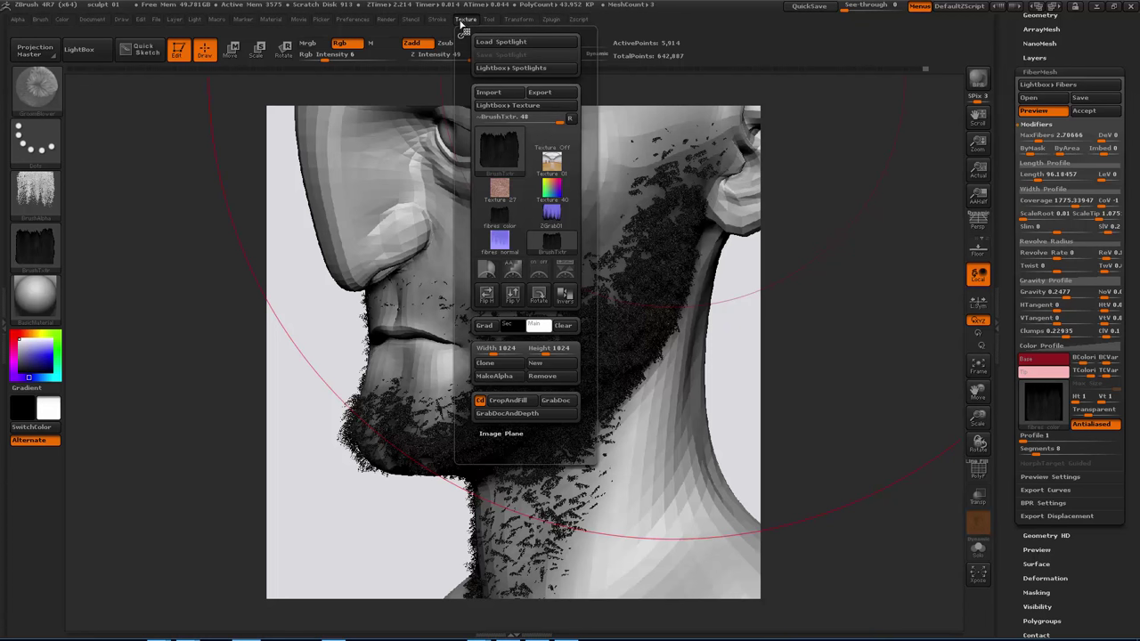
left_click(513, 300)
mouse_move(498, 147)
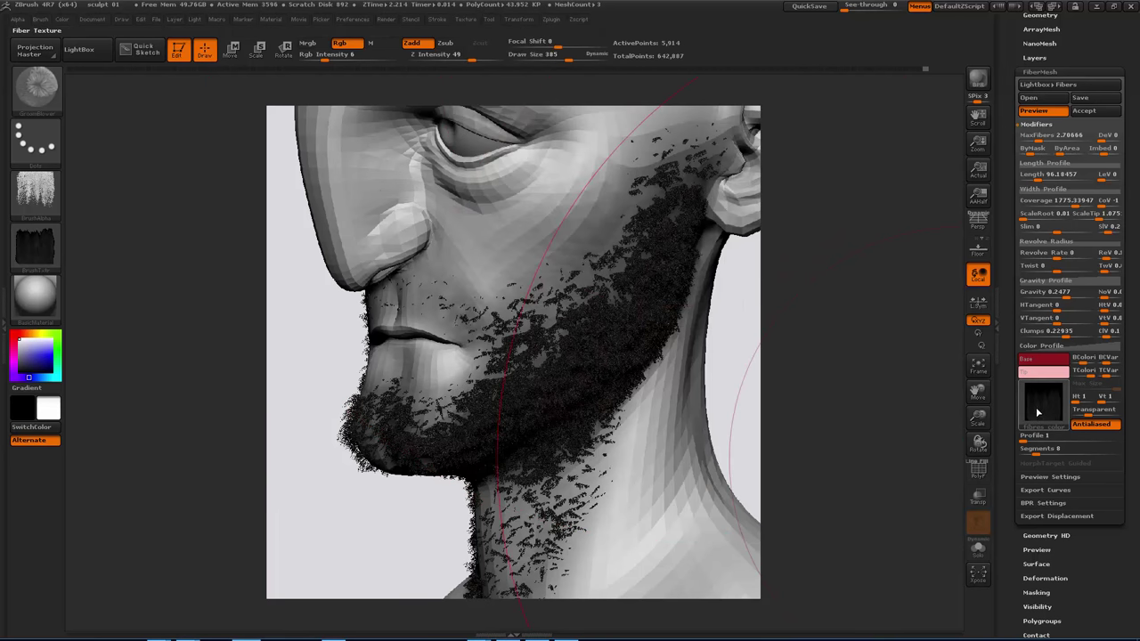
left_click(1038, 410)
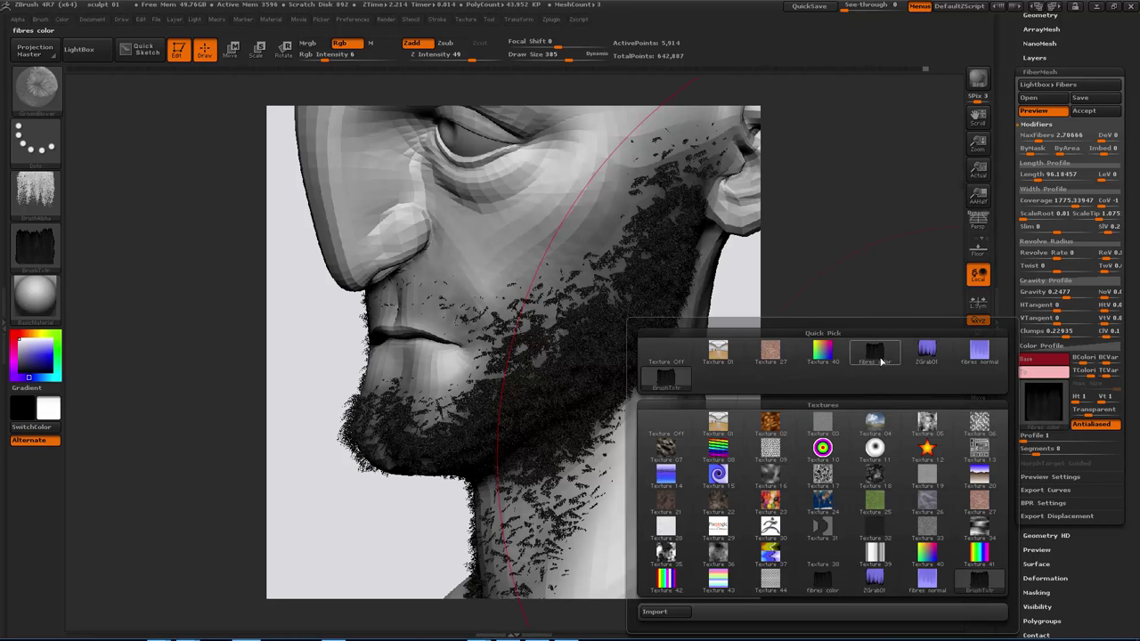
mouse_move(614, 361)
right_mouse_down("ctrl")
mouse_move(614, 428)
mouse_move(624, 397)
right_mouse_up("ctrl")
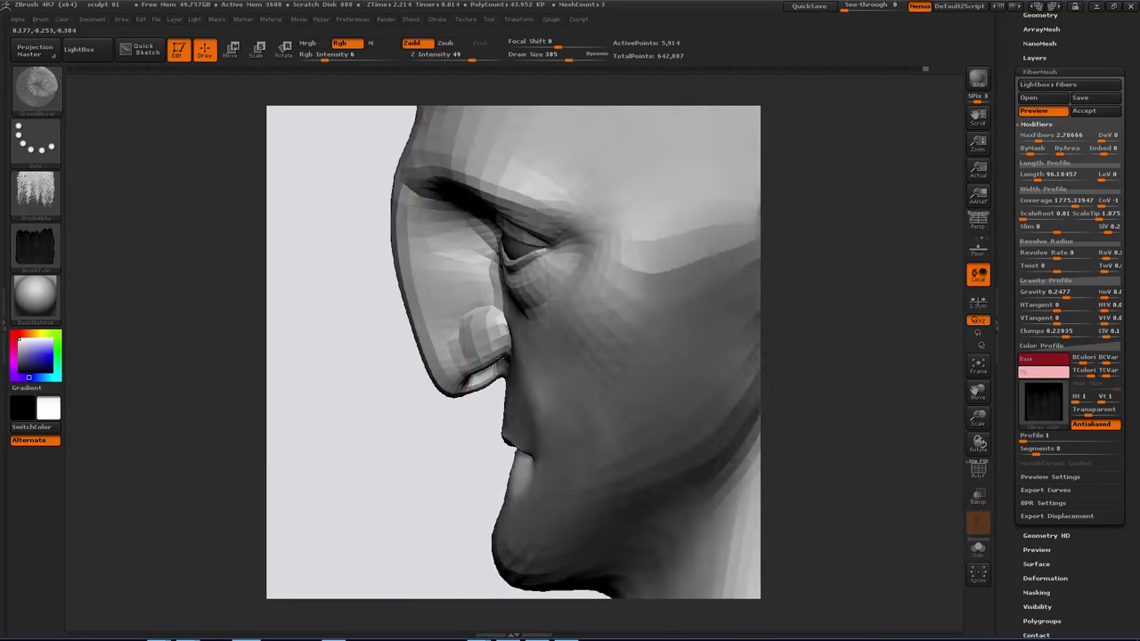
Set the Draw Size to 89 and inspect the textured beard fibres up close around the mouth and jaw.
key("s")
left_click_drag(646, 399, 611, 399)
scroll(507, 347, "up", 10)
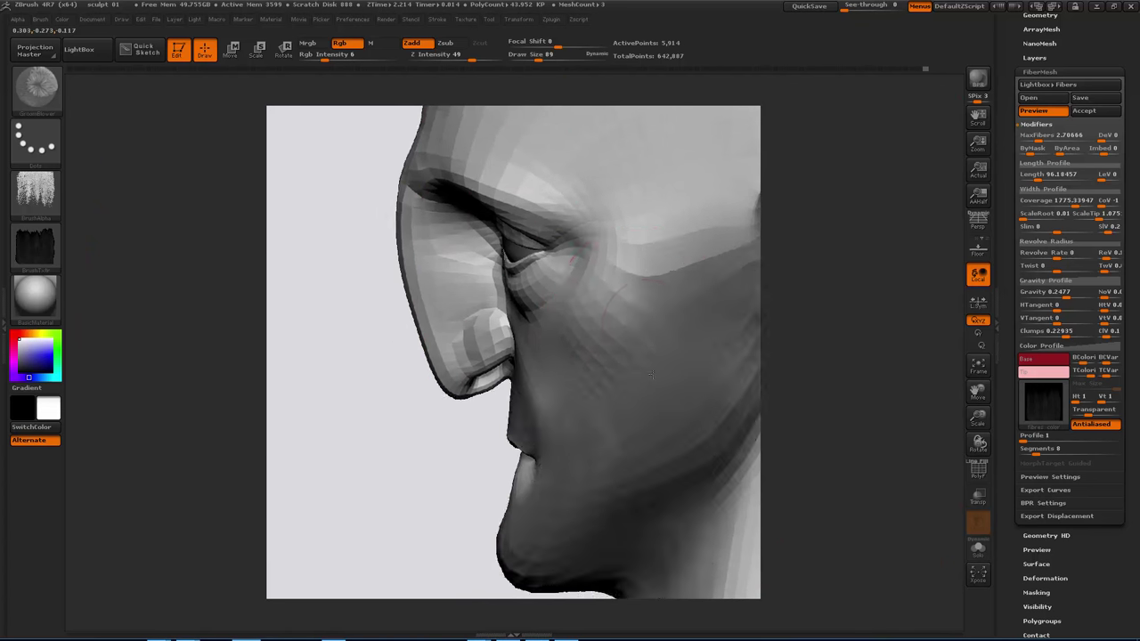
right_click_drag(518, 347, 519, 299, "ctrl")
right_click_drag(541, 423, 523, 206, "alt")
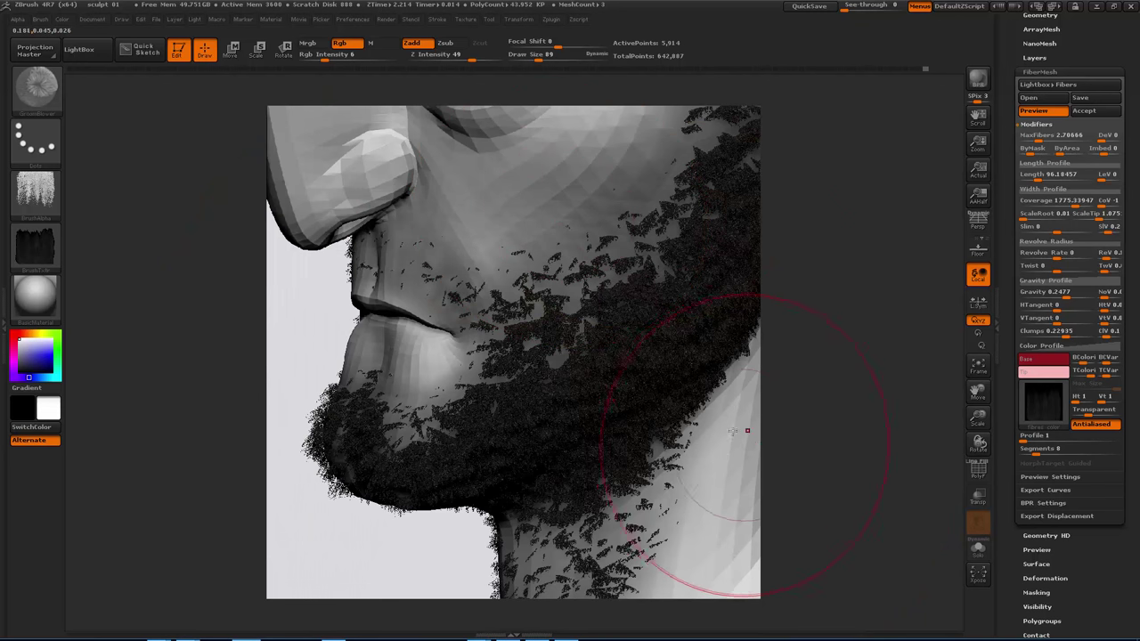
right_click_drag(738, 448, 745, 394)
right_click_drag(677, 361, 646, 413, "alt")
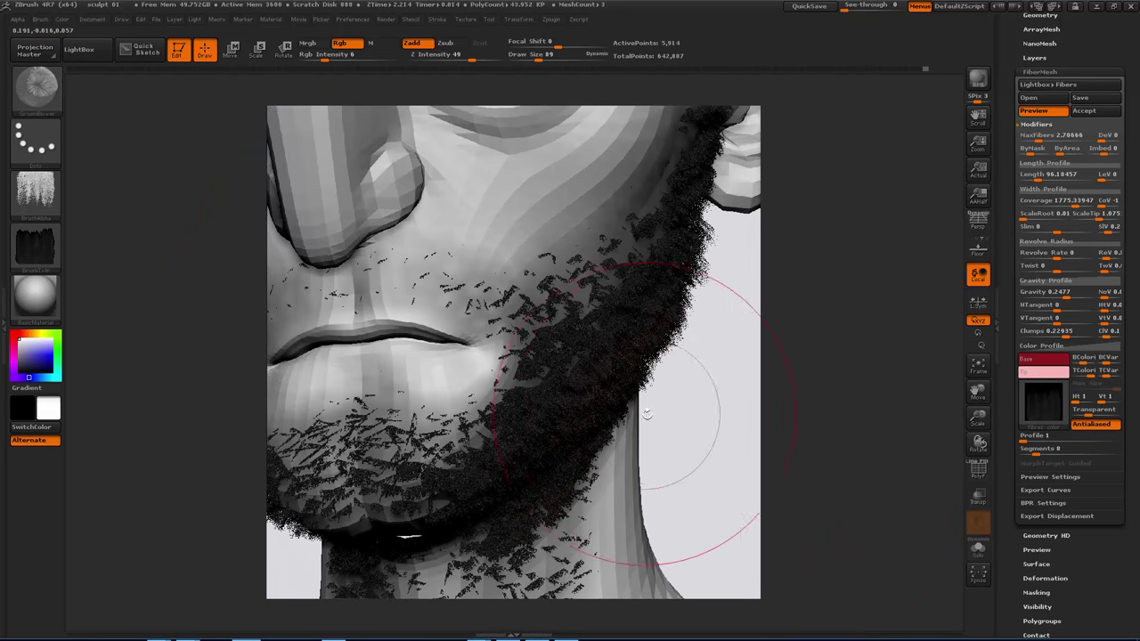
Turn off antialiasing for the fibre texture and lower its Transparent setting to the minimum.
left_click(1084, 423)
left_click(1084, 412)
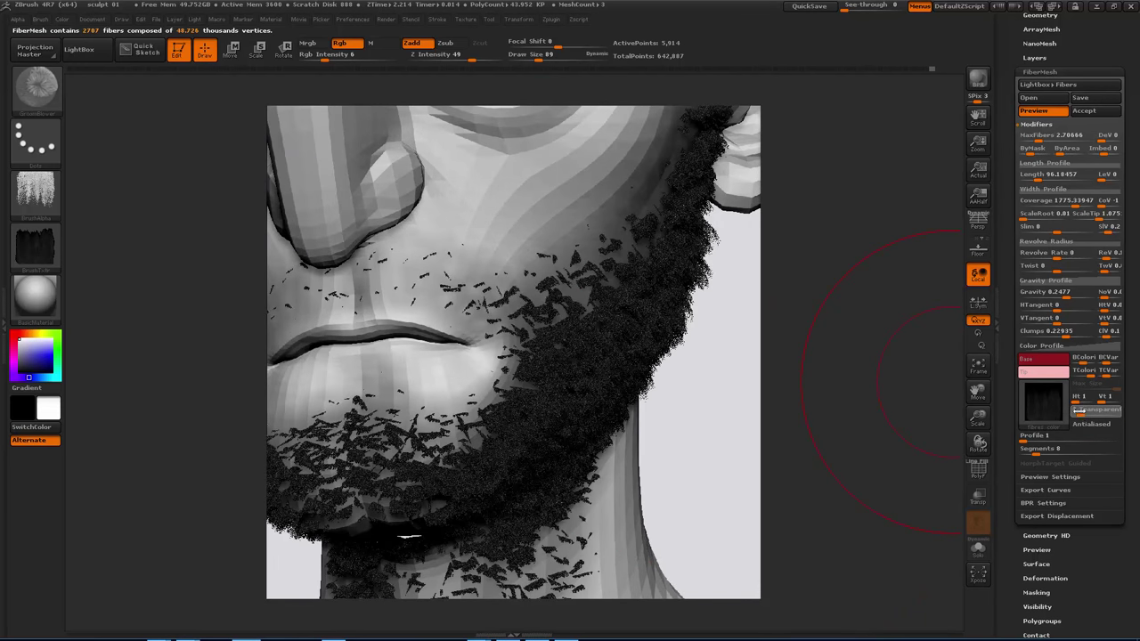
left_click(1077, 411)
left_click_drag(1080, 415, 1106, 415)
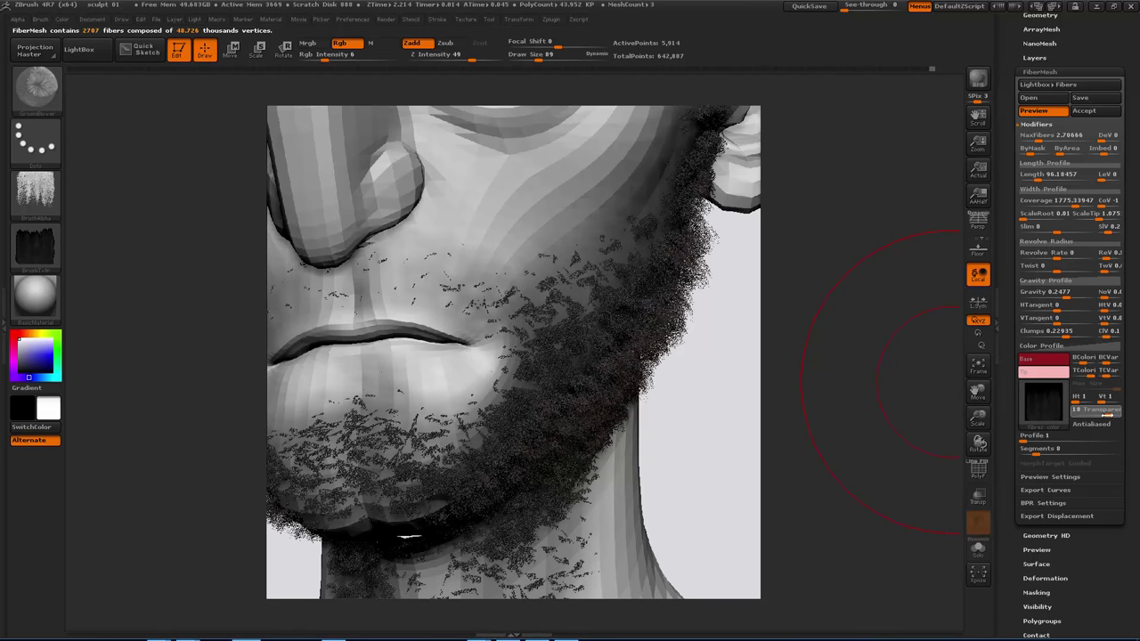
left_click_drag(704, 428, 935, 443)
left_click_drag(1105, 411, 1066, 414)
left_click_drag(862, 420, 780, 362)
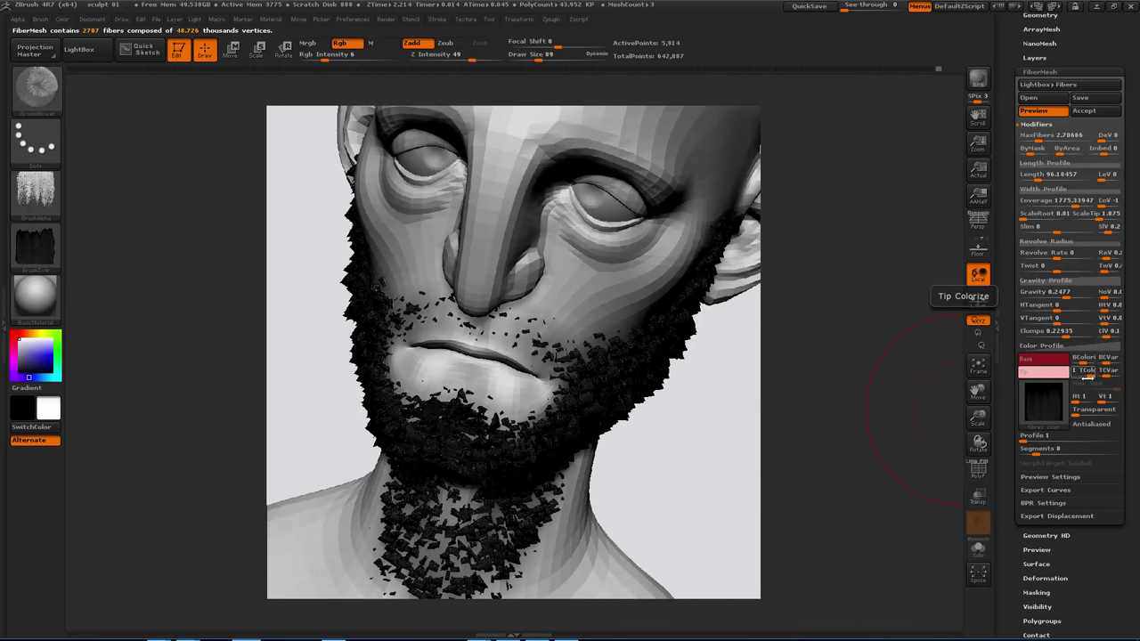
Try the fibres' tip colour variation at 1 and check the beard from several angles.
left_click_drag(1080, 376, 1096, 376)
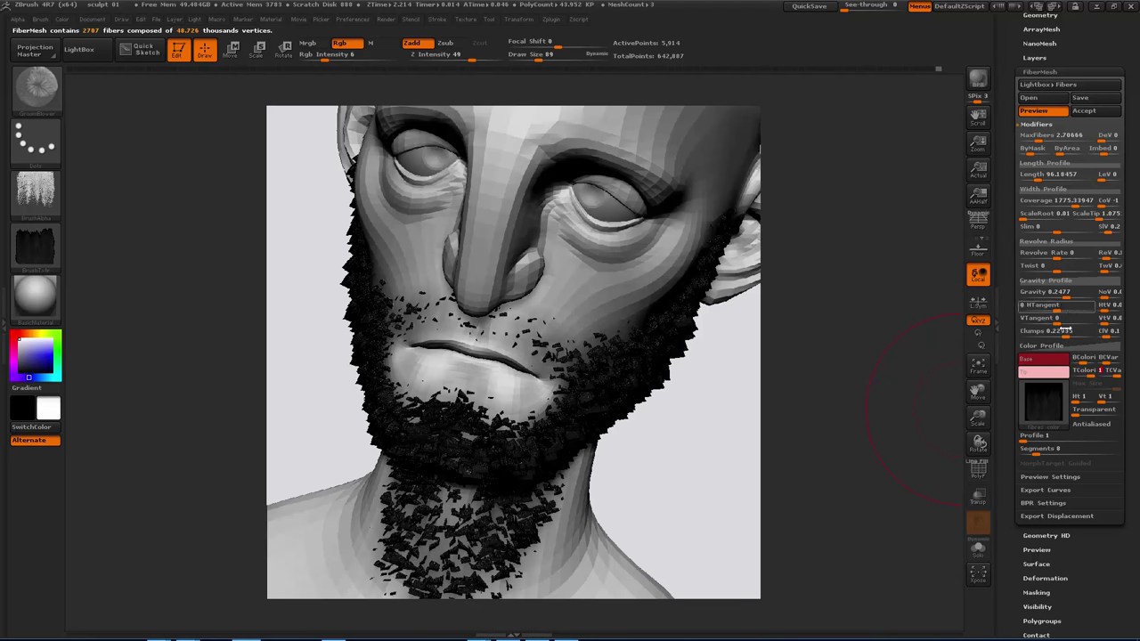
mouse_move(840, 464)
left_mouse_down()
mouse_move(786, 427)
mouse_move(786, 401)
mouse_move(1005, 281)
left_mouse_up()
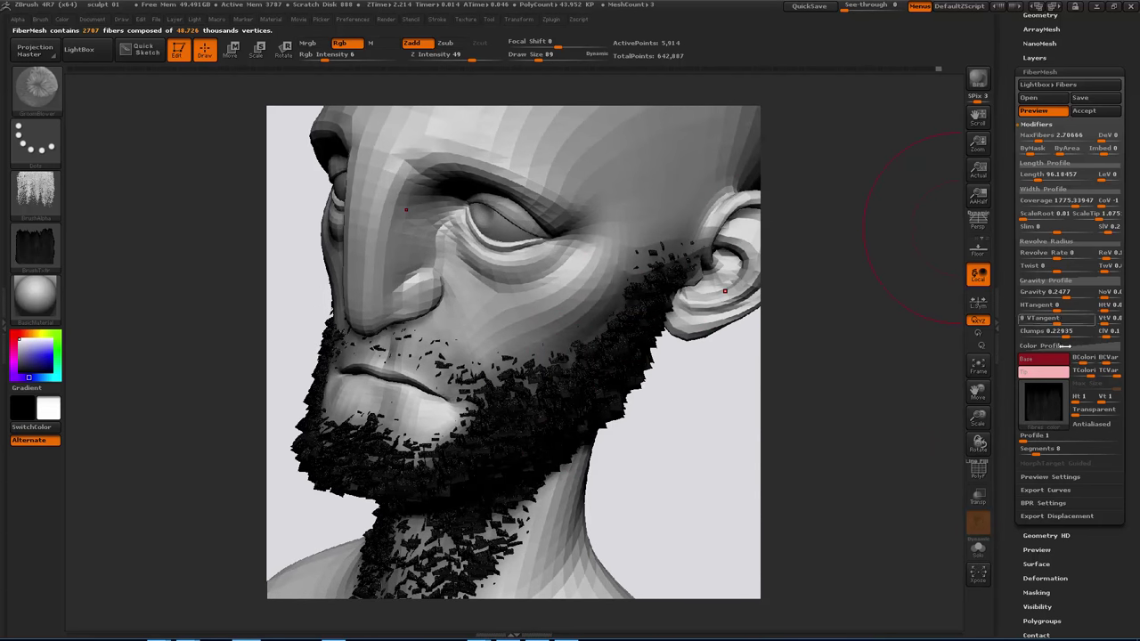
left_click_drag(694, 483, 926, 334)
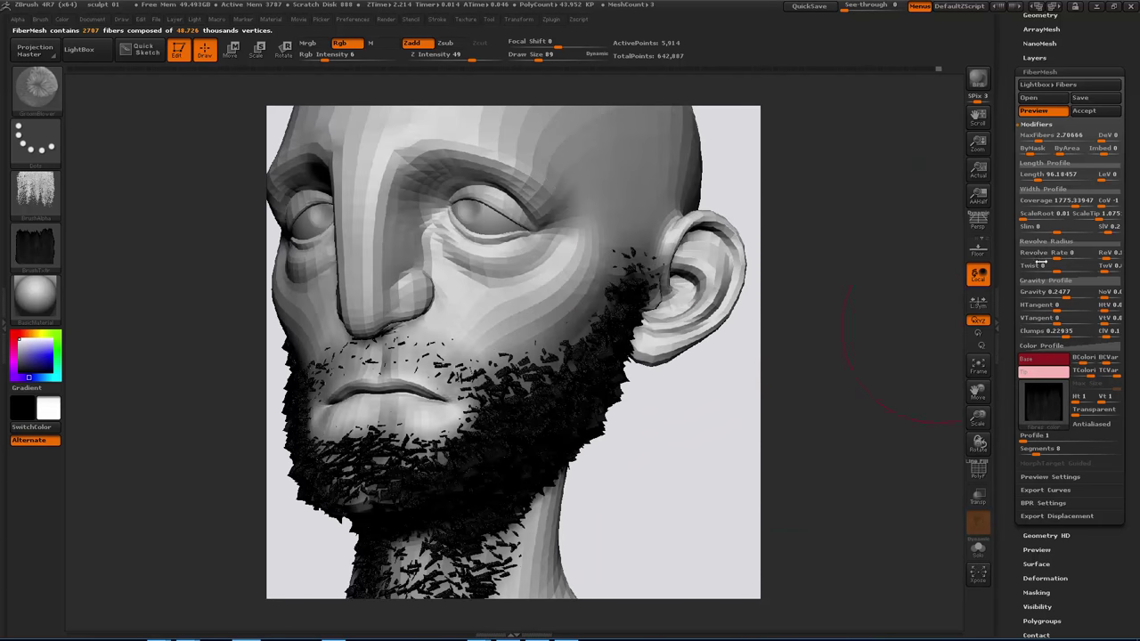
Accept the previewed FiberMesh beard and make its new fibre subtool active.
left_click(1087, 112)
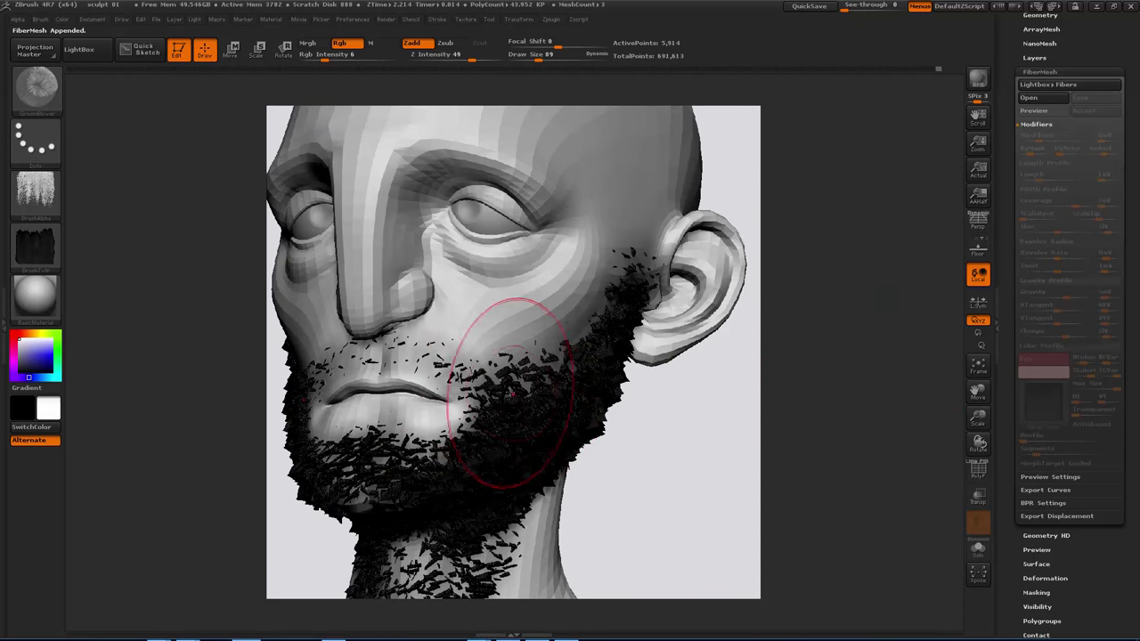
scroll(1012, 232, "up", 2)
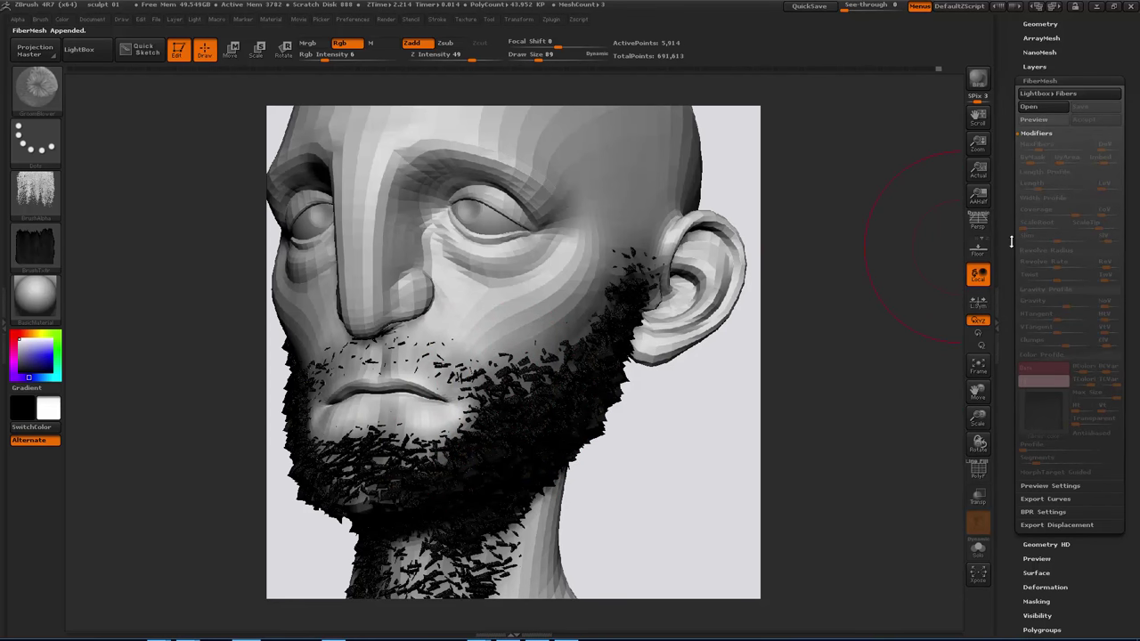
scroll(1012, 243, "up", 5)
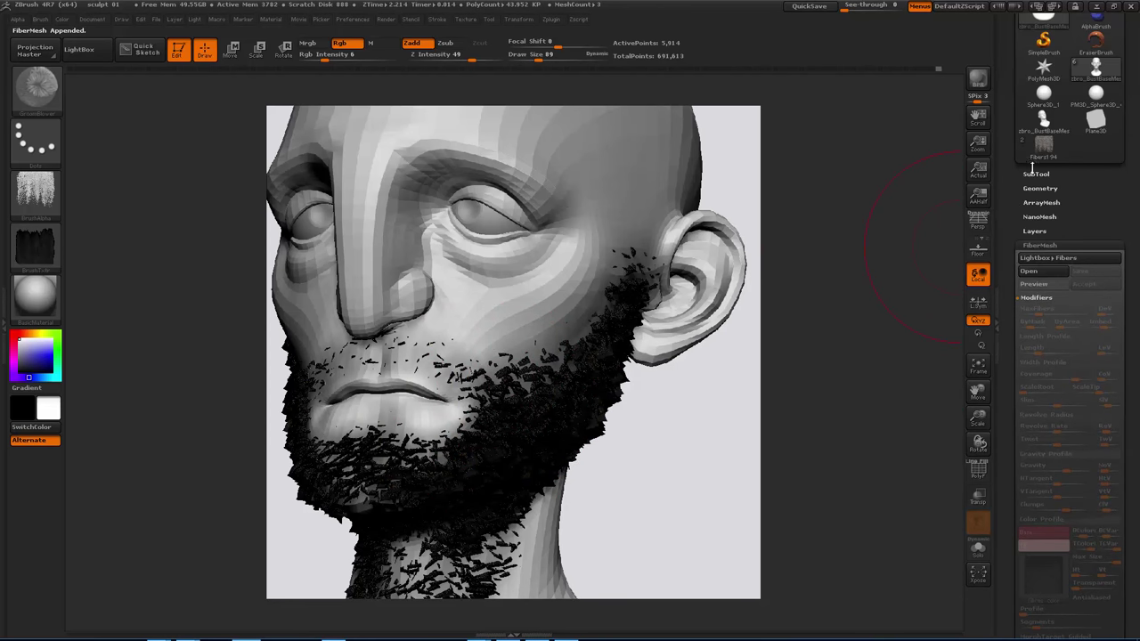
left_click(1035, 174)
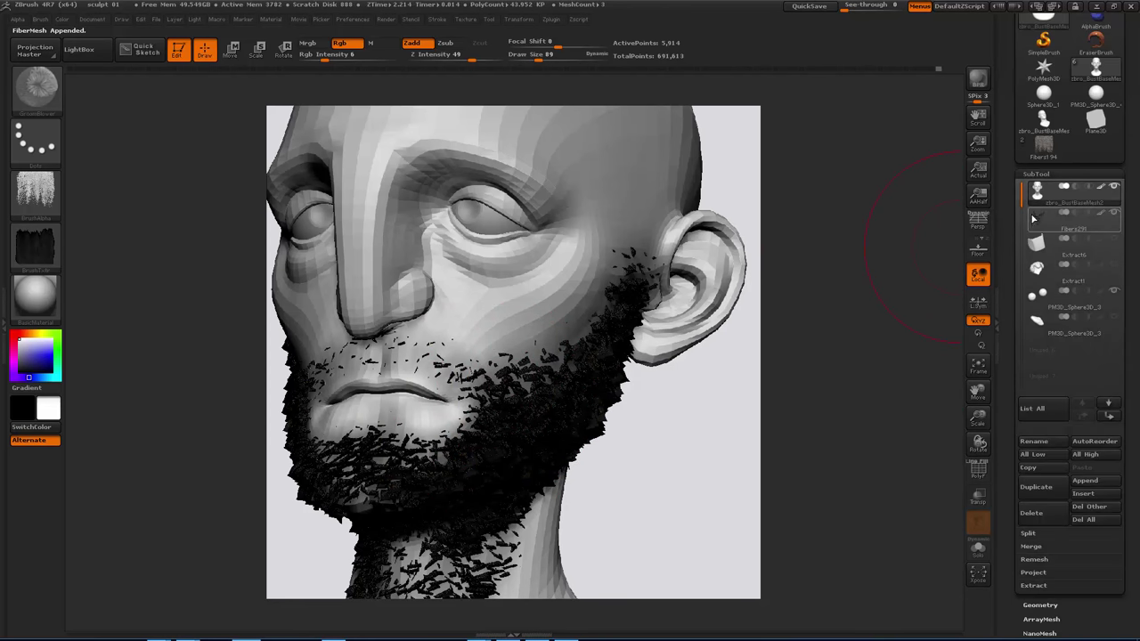
mouse_move(1038, 223)
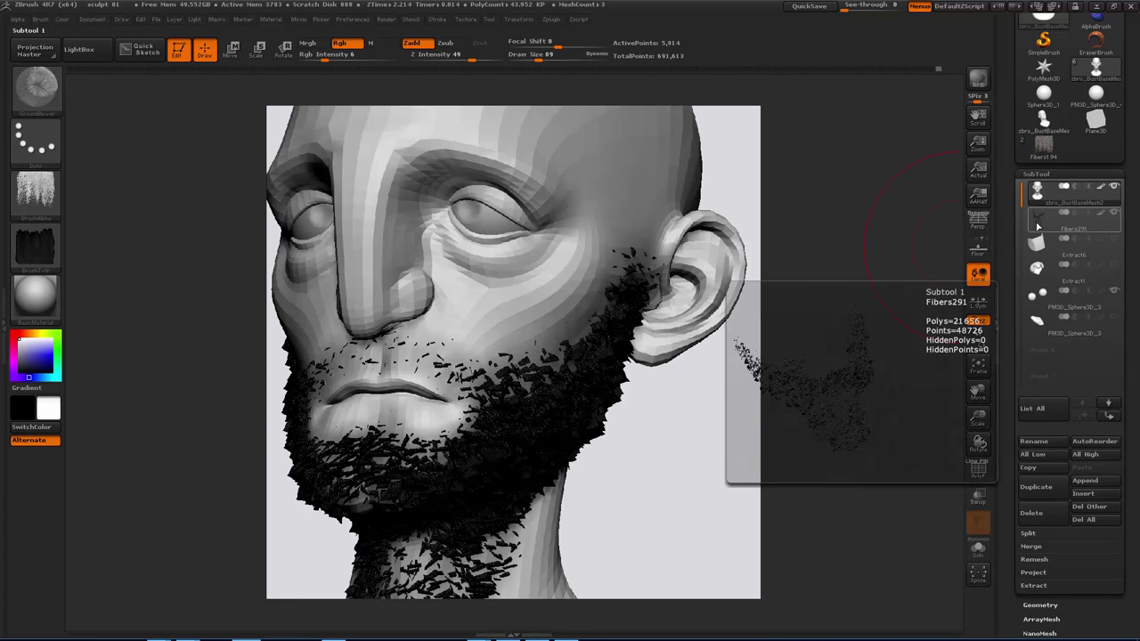
left_click(1038, 225)
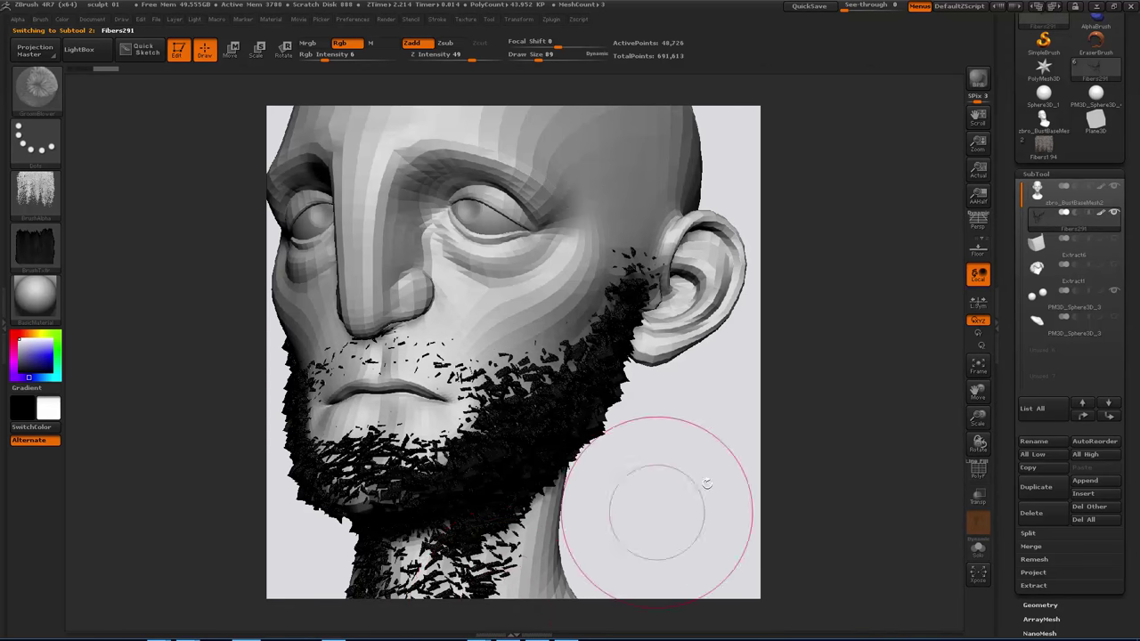
Turn off the current brush's alpha and texture so both are empty for grooming the beard.
left_click_drag(706, 482, 733, 441)
left_click_drag(691, 338, 446, 317)
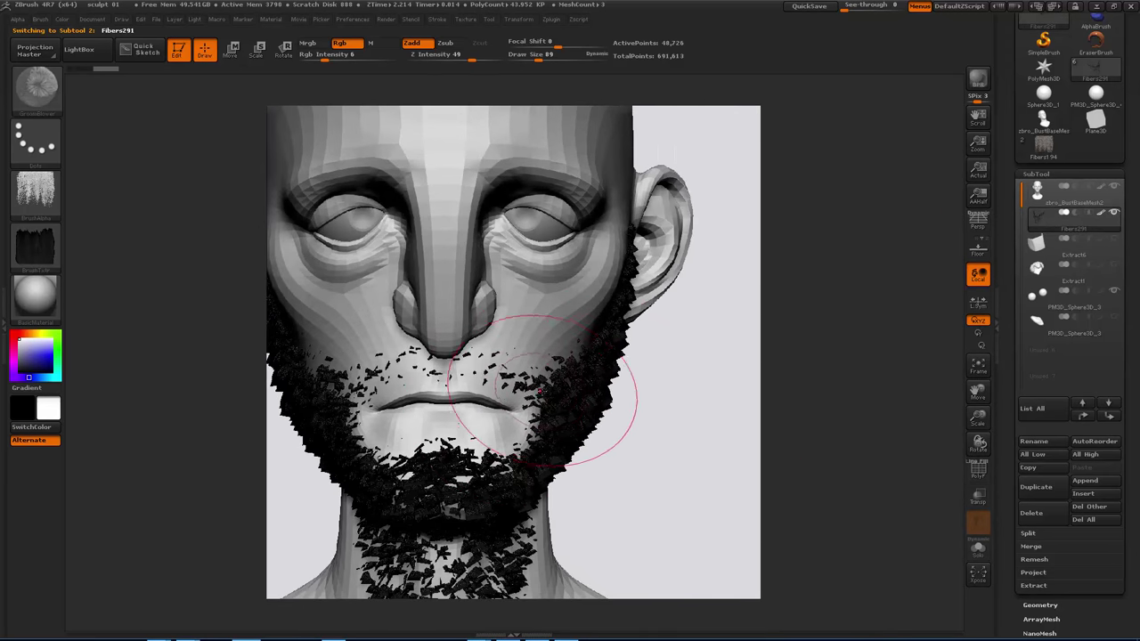
left_click_drag(646, 392, 646, 331)
left_click_drag(648, 404, 526, 412)
mouse_move(538, 403)
right_mouse_down("alt")
mouse_move(723, 363)
mouse_move(666, 360)
mouse_move(745, 331)
right_mouse_up("alt")
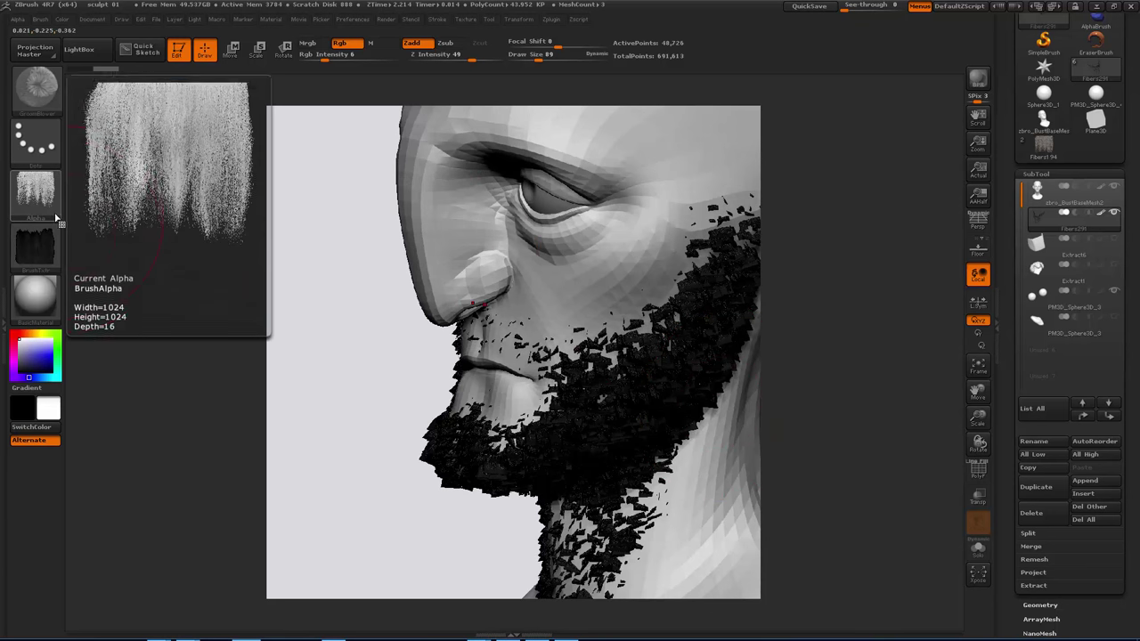
left_click(36, 191)
left_click(81, 214)
left_click(50, 264)
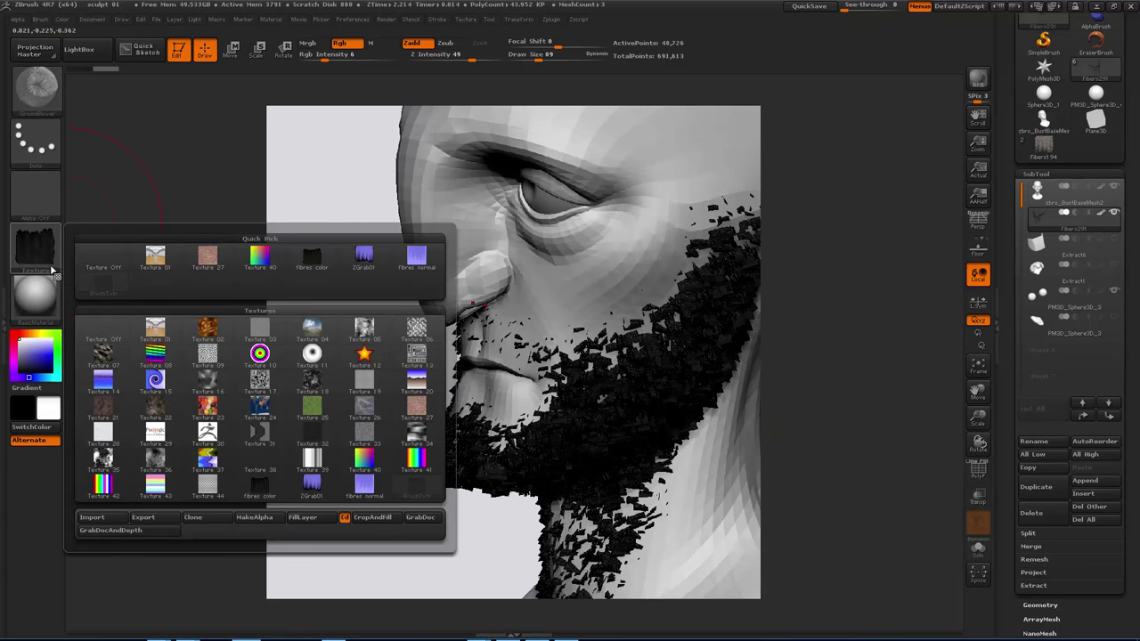
left_click(104, 260)
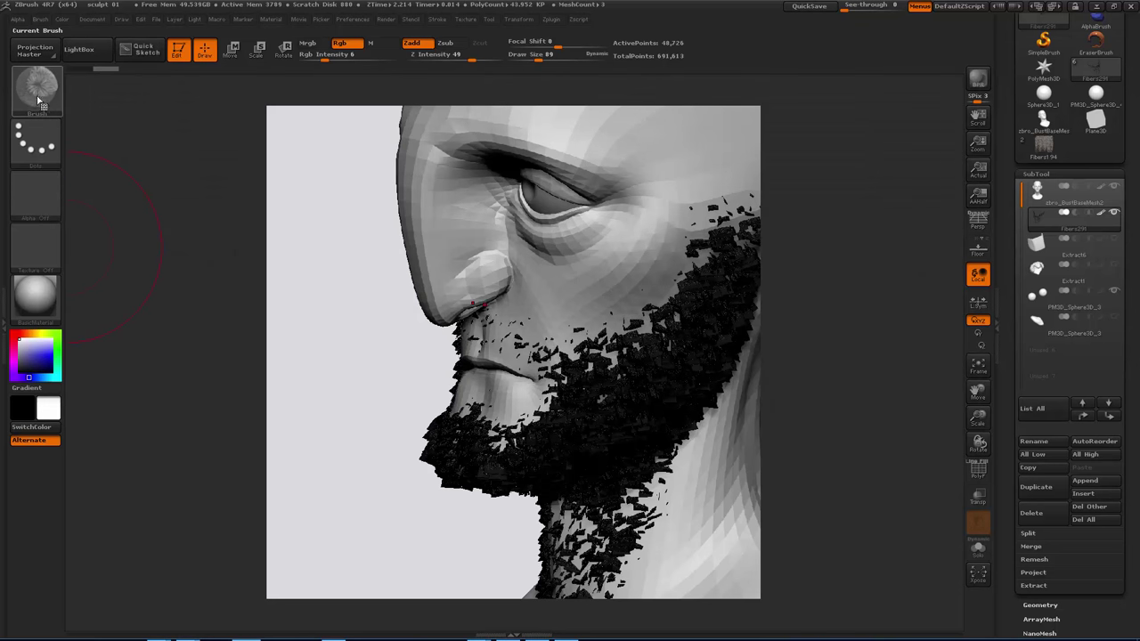
left_click(35, 194)
left_click(113, 210)
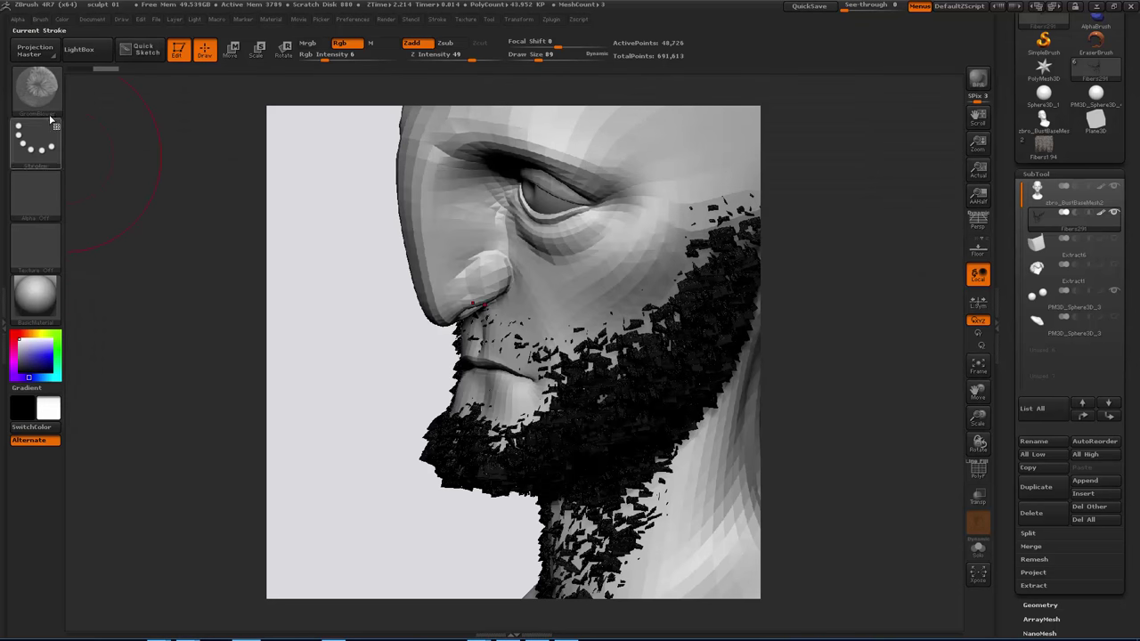
left_click(36, 249)
left_click(92, 244)
Choose the GroomHairShort brush and comb the fibres on the bust's cheek, setting the Draw Size to 53.
left_click(35, 86)
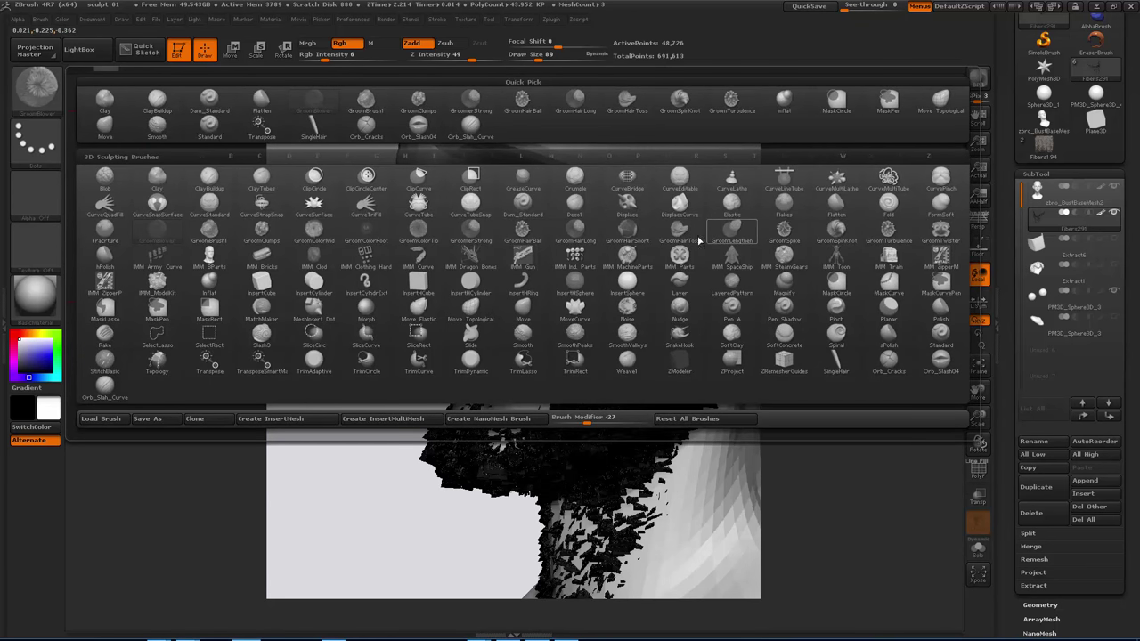
left_click(656, 244)
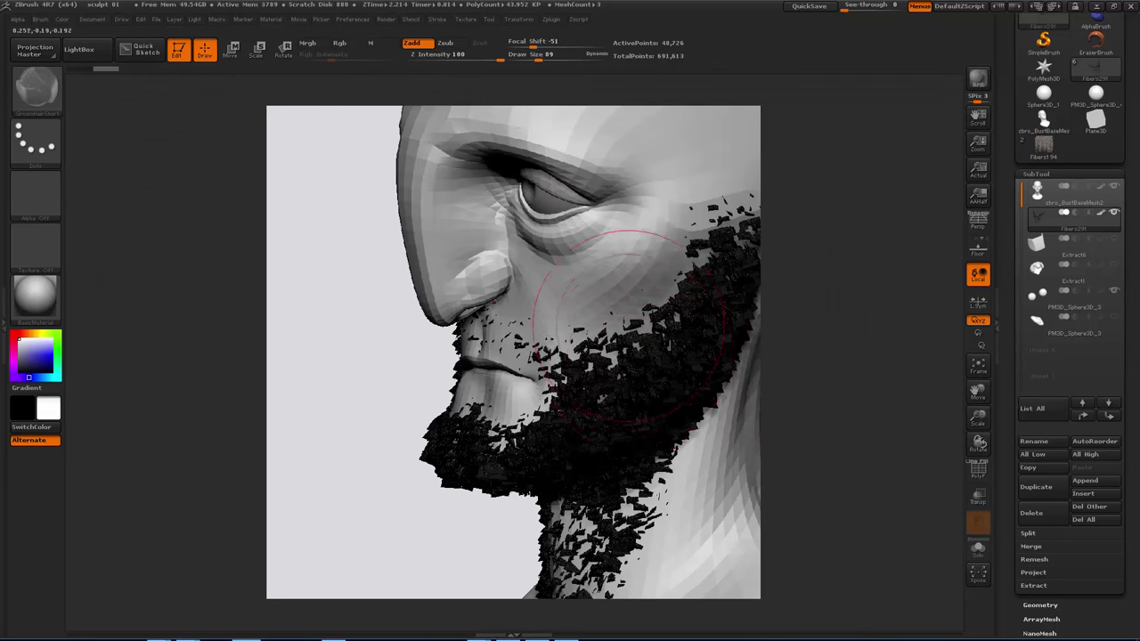
left_click_drag(629, 324, 513, 353)
key("s")
mouse_move(510, 349)
left_mouse_down()
mouse_move(535, 374)
mouse_move(417, 388)
left_mouse_up()
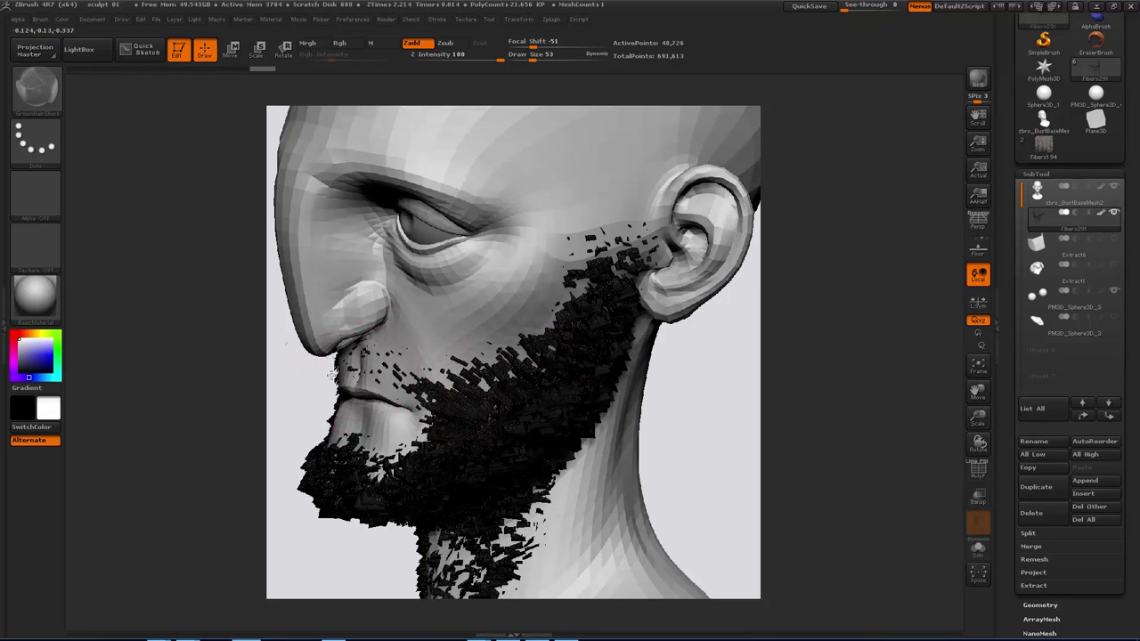
Comb the beard fibres around the mouth, sideburn and opposite jaw so they follow the face.
mouse_move(332, 375)
left_mouse_down()
mouse_move(394, 382)
mouse_move(484, 346)
mouse_move(463, 335)
mouse_move(367, 387)
left_mouse_up()
mouse_move(370, 401)
right_mouse_down("alt")
mouse_move(481, 394)
mouse_move(434, 334)
right_mouse_up("alt")
mouse_move(392, 267)
left_mouse_down()
mouse_move(501, 276)
mouse_move(459, 301)
left_mouse_up()
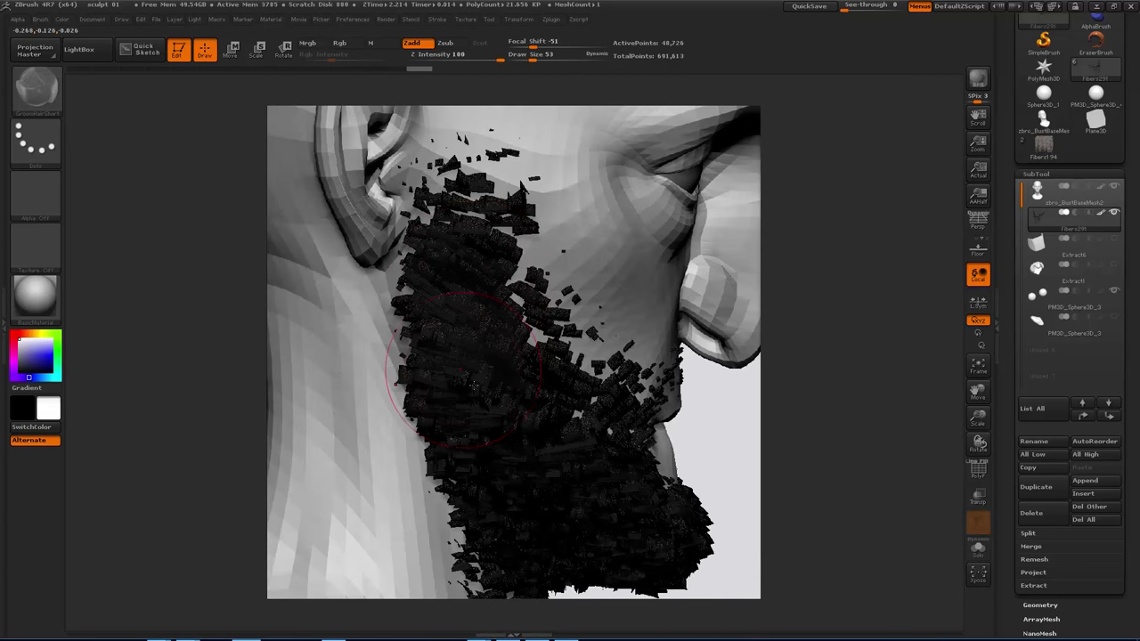
mouse_move(466, 375)
left_mouse_down()
mouse_move(517, 392)
mouse_move(476, 380)
left_mouse_up()
left_click_drag(559, 446, 563, 436)
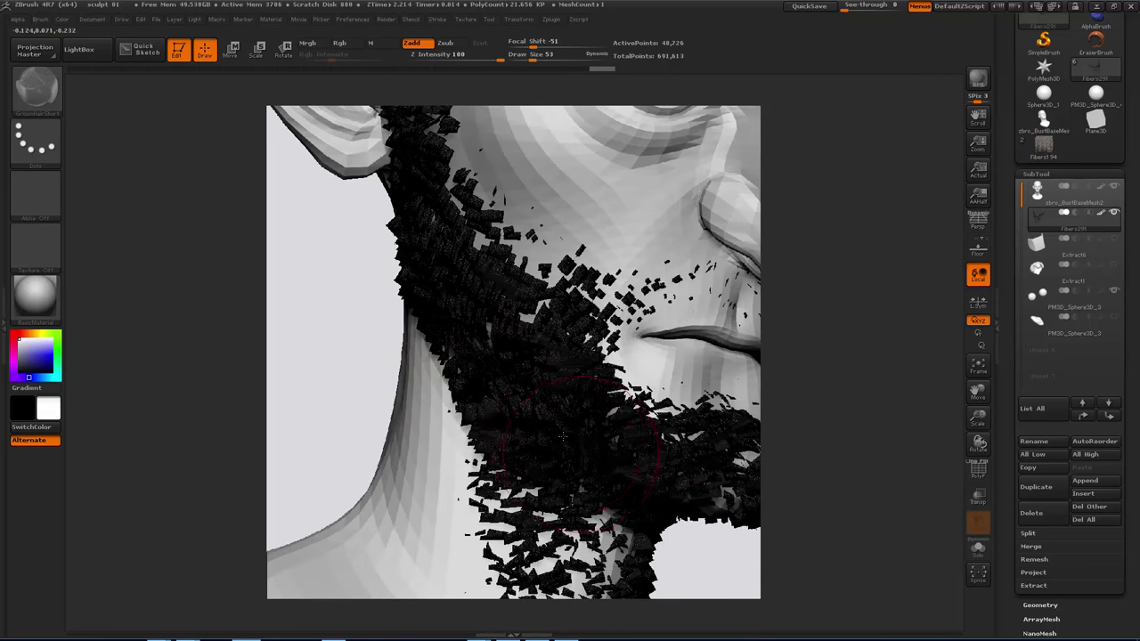
left_click_drag(507, 363, 587, 363)
Comb and smooth the beard fibres along the jaw, chin and neck with the Draw Size at 39.
mouse_move(534, 362)
right_mouse_down()
mouse_move(570, 358)
mouse_move(483, 355)
right_mouse_up()
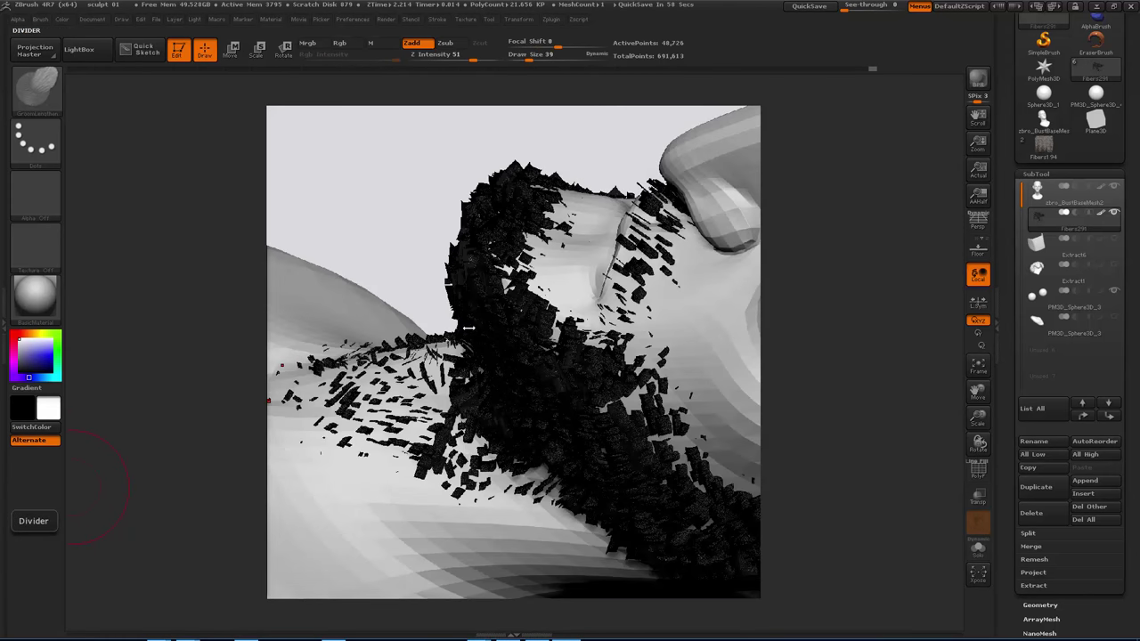
mouse_move(468, 328)
left_mouse_down()
mouse_move(564, 280)
mouse_move(563, 346)
mouse_move(515, 298)
mouse_move(598, 418)
mouse_move(549, 382)
mouse_move(544, 341)
mouse_move(481, 259)
mouse_move(522, 297)
mouse_move(387, 311)
mouse_move(481, 357)
mouse_move(436, 392)
left_mouse_up()
key("shift")
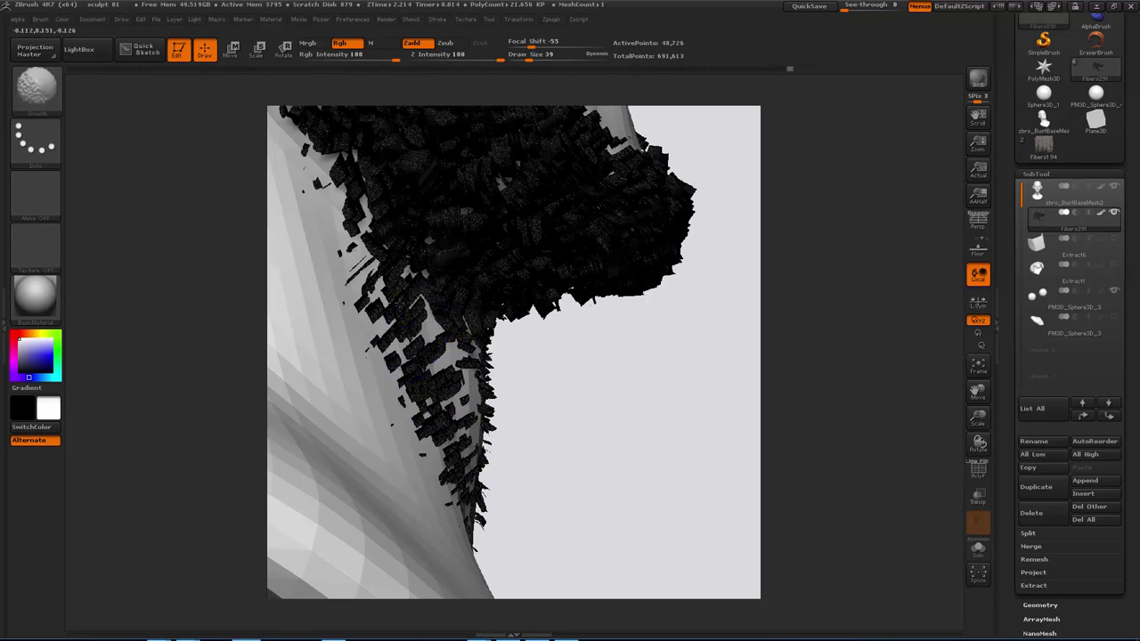
mouse_move(552, 374)
left_mouse_down()
mouse_move(554, 423)
mouse_move(587, 437)
left_mouse_up()
key("shift")
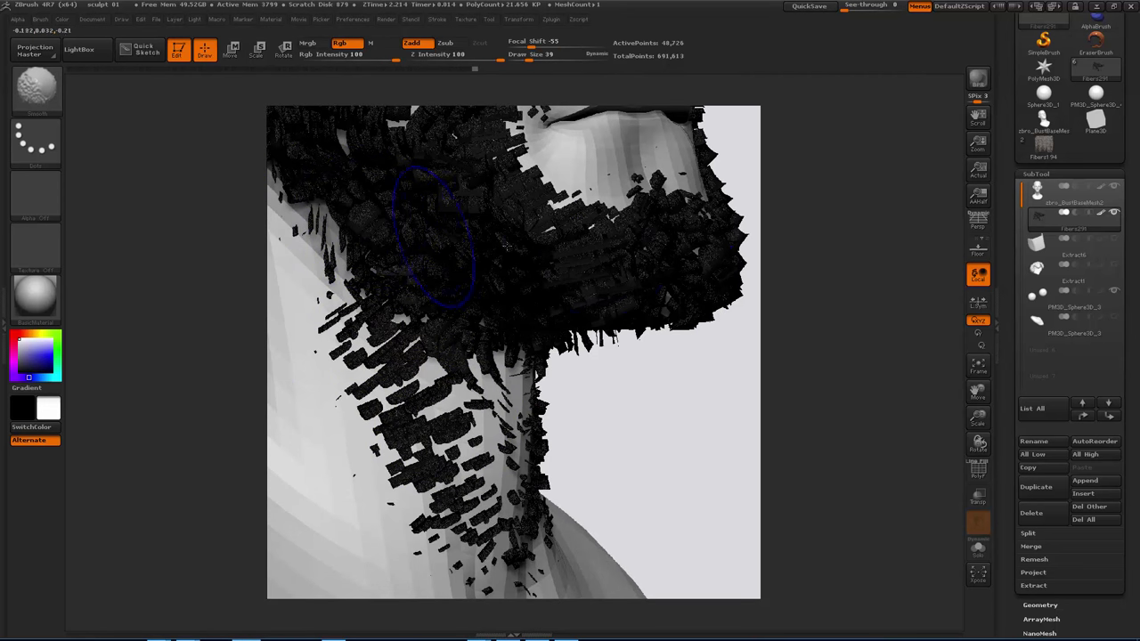
mouse_move(554, 368)
left_mouse_down()
mouse_move(375, 277)
mouse_move(243, 123)
left_mouse_up()
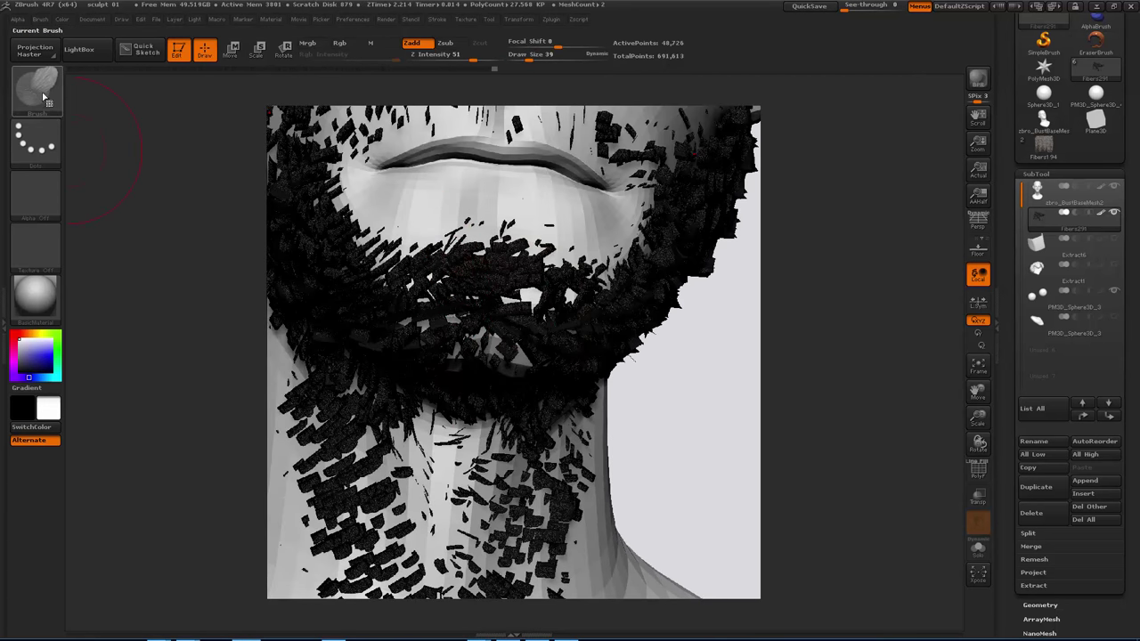
mouse_move(655, 360)
left_mouse_down()
mouse_move(588, 392)
mouse_move(427, 302)
mouse_move(388, 229)
left_mouse_up()
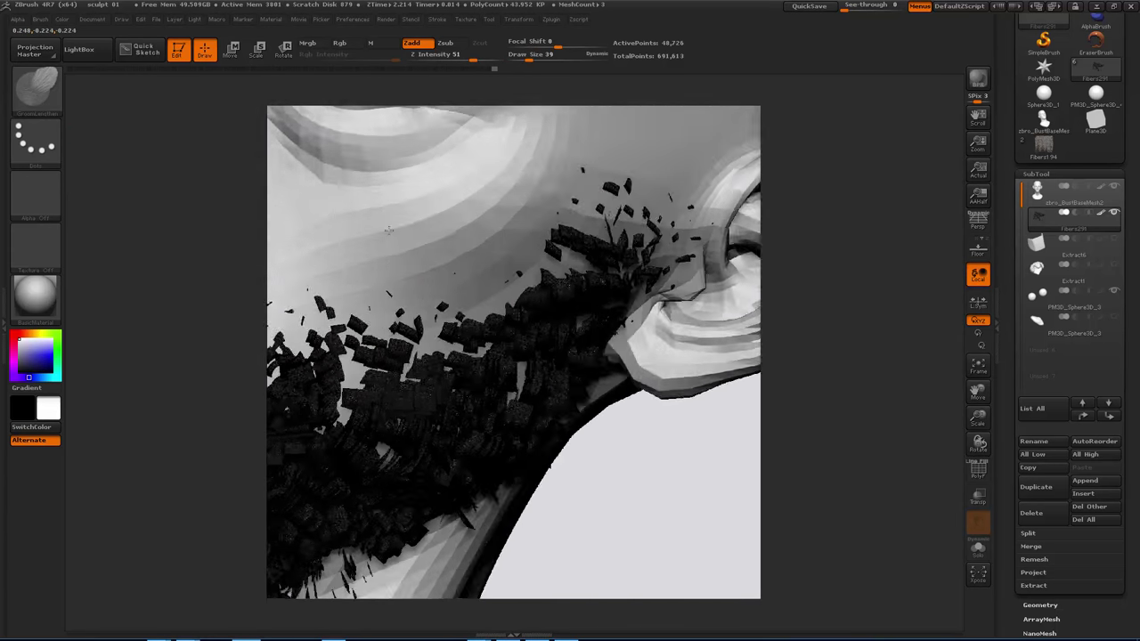
Set the Draw Size to 17 and comb the sparse sideburn fibres in front of the ear.
right_click_drag(388, 230, 383, 219)
right_click_drag(633, 329, 637, 301, "alt")
mouse_move(623, 210)
right_mouse_down("alt")
mouse_move(483, 232)
mouse_move(538, 262)
right_mouse_up("alt")
key("s")
left_click_drag(539, 262, 518, 285)
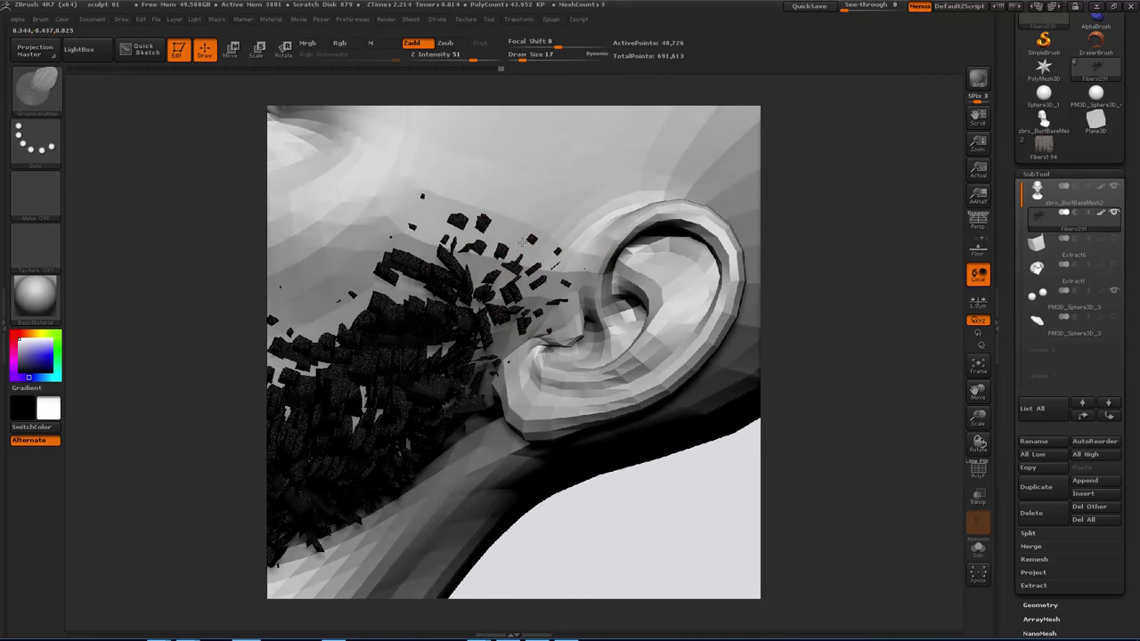
left_click_drag(523, 241, 401, 228)
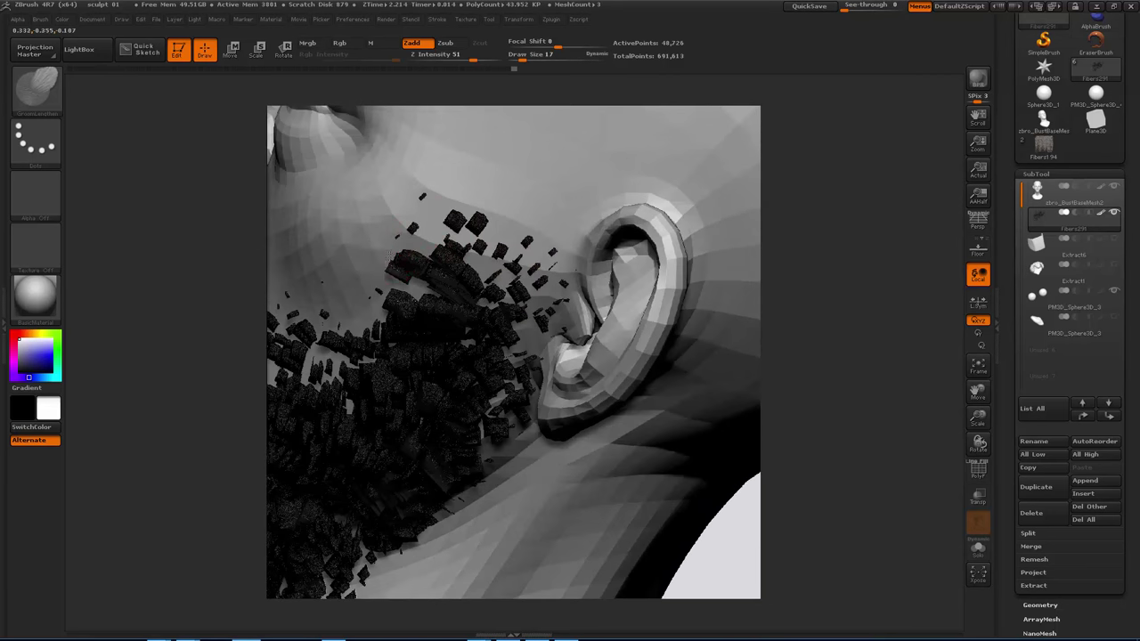
left_click_drag(376, 290, 353, 317)
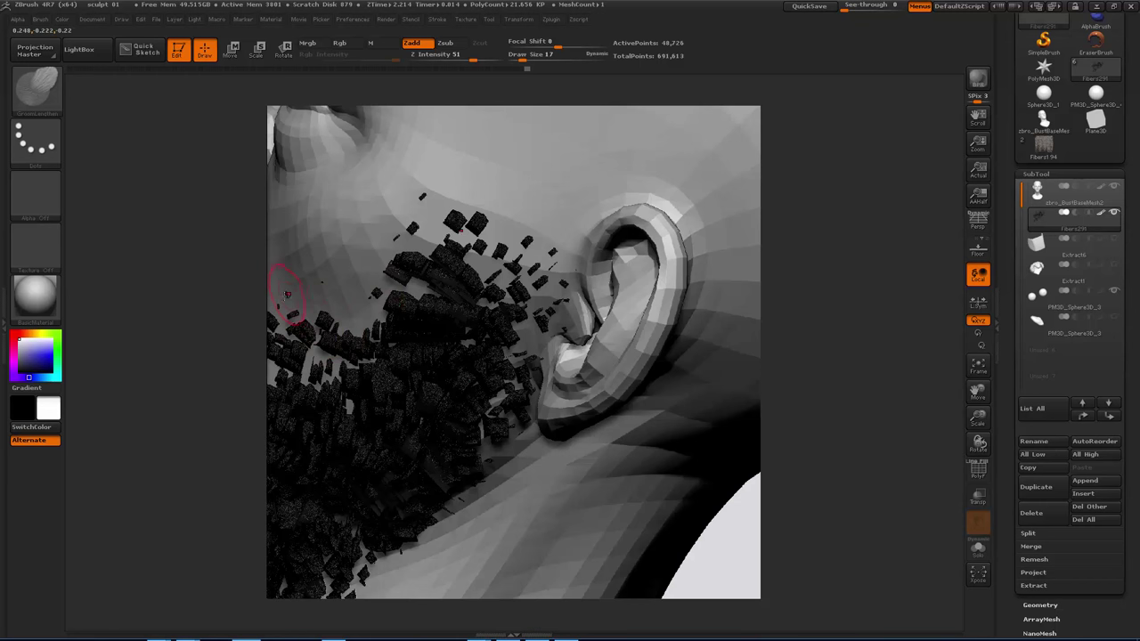
Comb the fibres around the mouth corner, cheek and moustache, changing the Draw Size to 26.
mouse_move(472, 281)
right_mouse_down()
mouse_move(521, 272)
mouse_move(462, 276)
right_mouse_up()
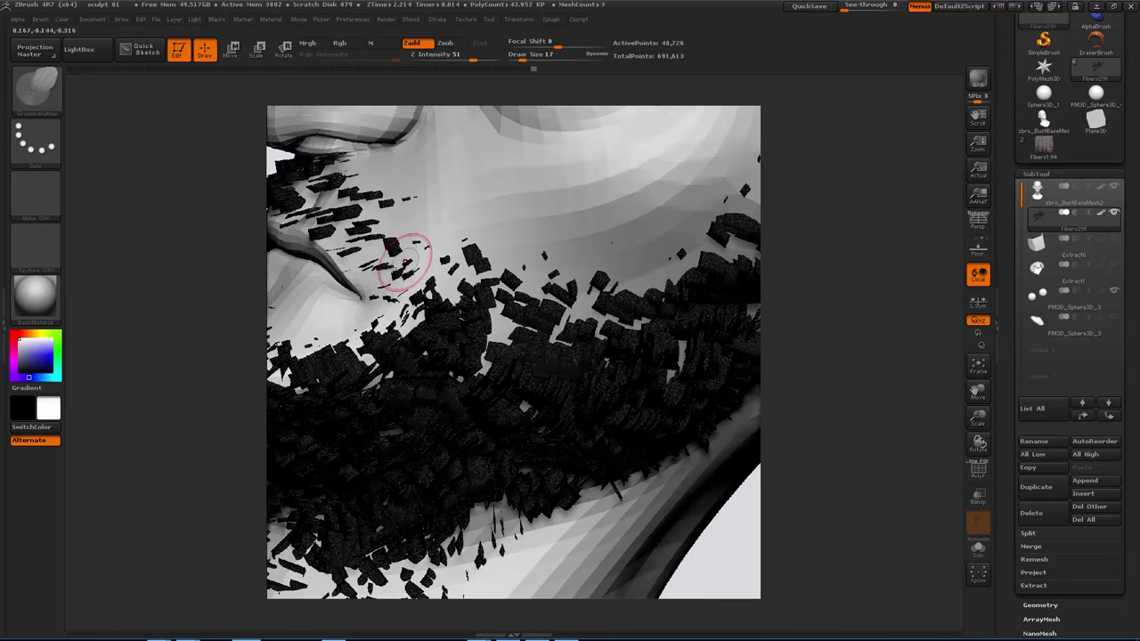
right_click_drag(374, 233, 367, 260)
key("s")
left_click_drag(357, 242, 366, 239)
mouse_move(366, 268)
right_mouse_down()
mouse_move(425, 294)
mouse_move(394, 228)
mouse_move(367, 267)
mouse_move(414, 290)
right_mouse_up()
mouse_move(420, 296)
left_mouse_down()
mouse_move(369, 293)
mouse_move(394, 208)
left_mouse_up()
key("bracketleft")
key("bracketleft")
key("bracketleft")
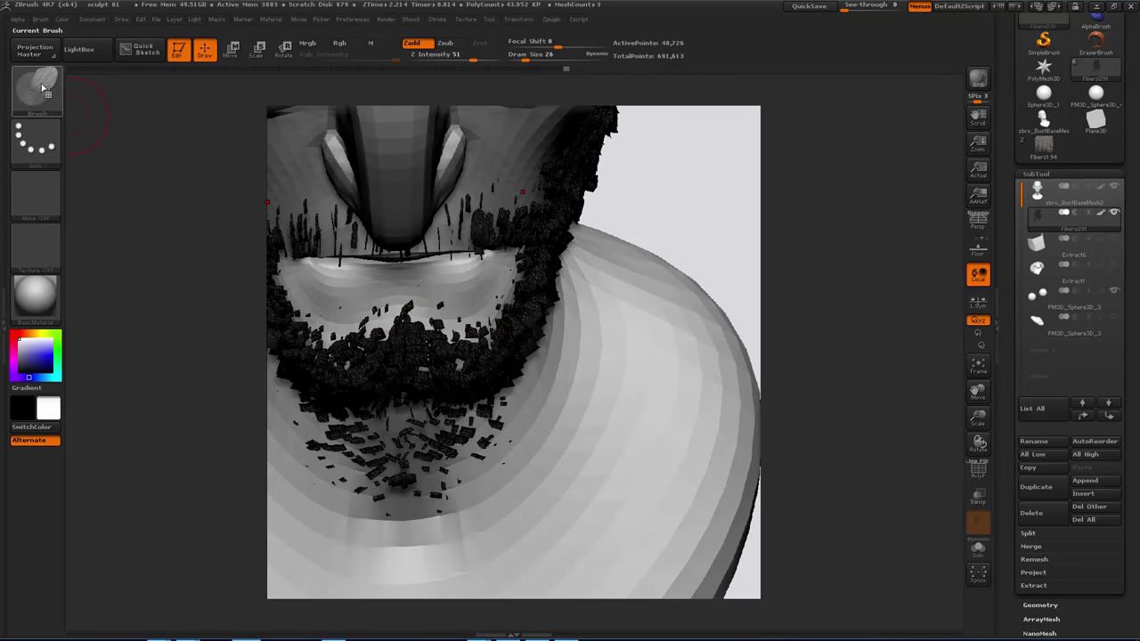
left_click(42, 88)
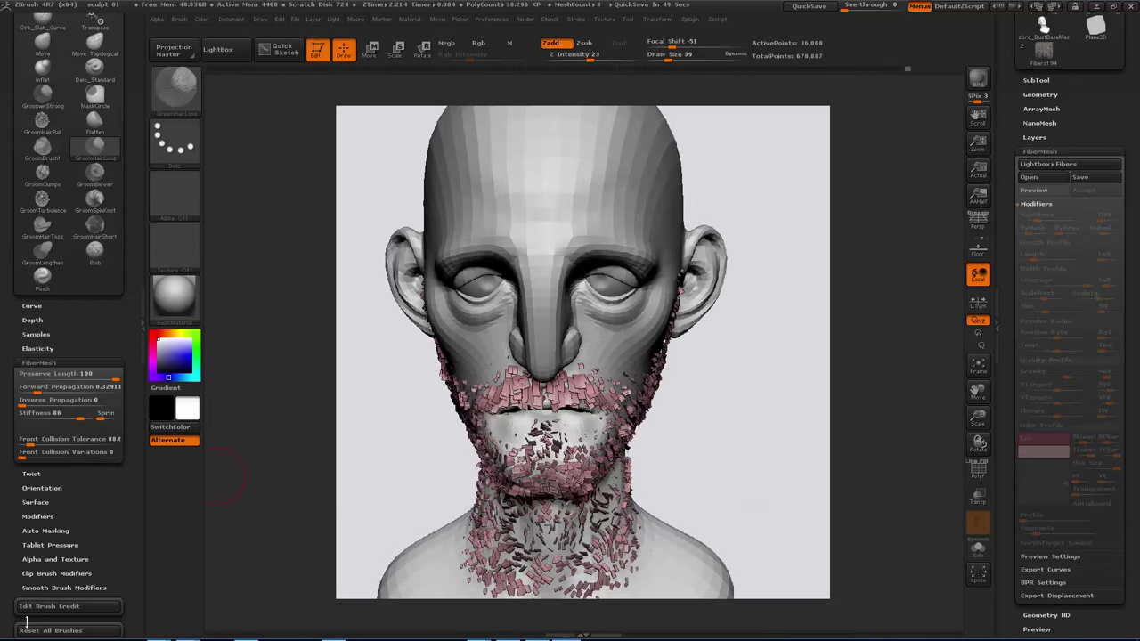
Examine the pink beard fibres on the moustache, sideburns and jaw from the front and both sides.
mouse_move(751, 404)
left_mouse_down()
mouse_move(763, 375)
mouse_move(696, 386)
mouse_move(653, 365)
mouse_move(765, 352)
mouse_move(749, 352)
left_mouse_up()
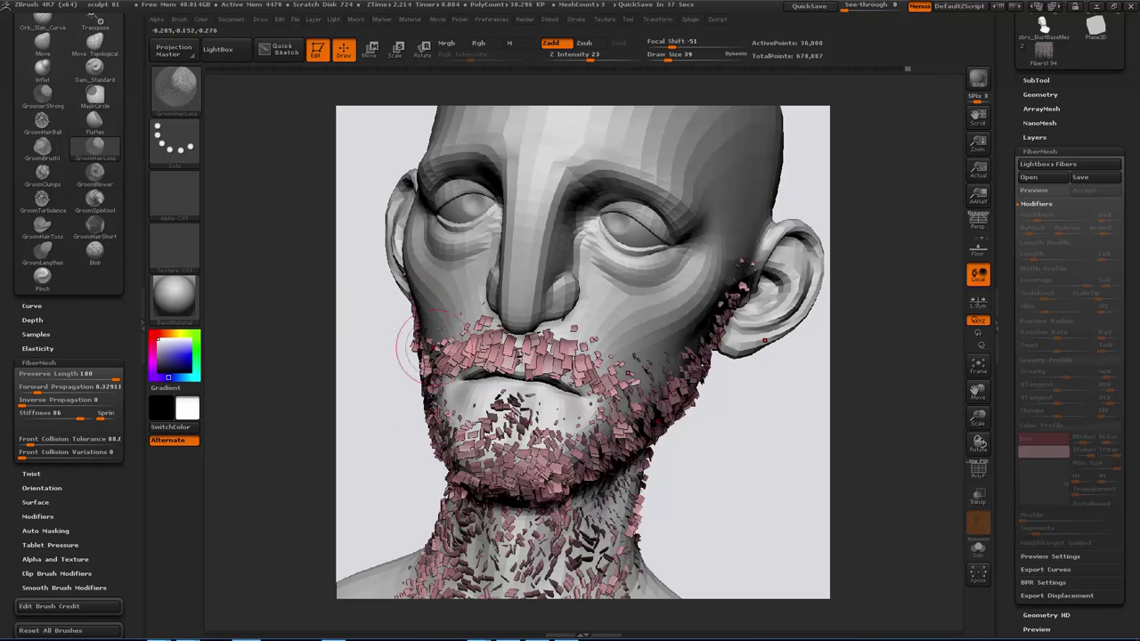
left_click_drag(694, 471, 643, 432)
left_click_drag(628, 321, 628, 401)
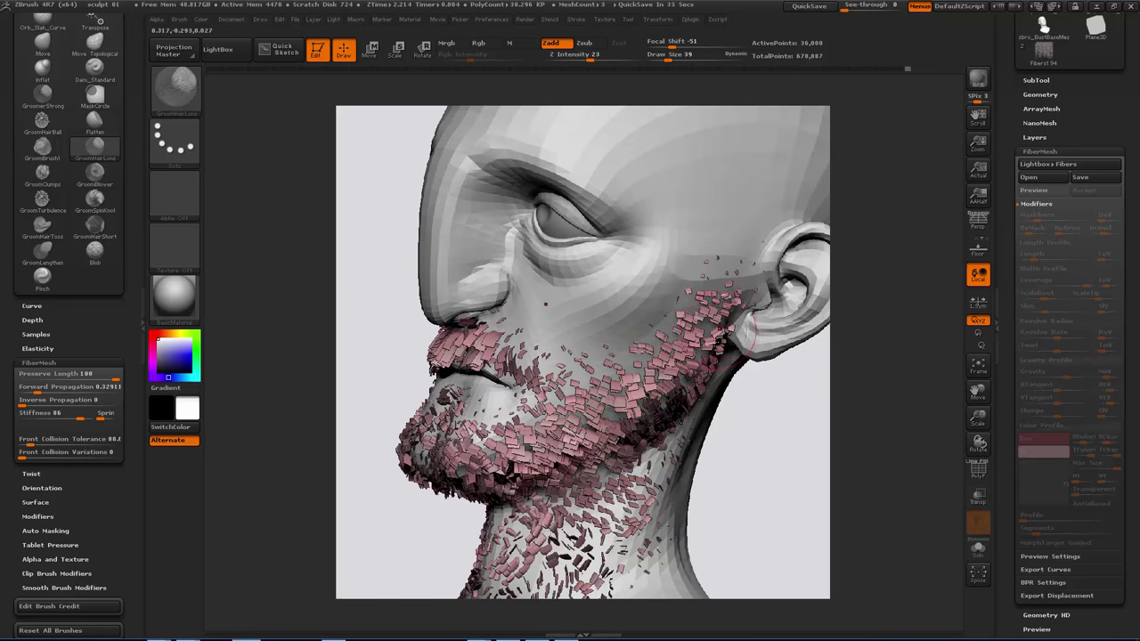
left_click_drag(743, 443, 799, 437)
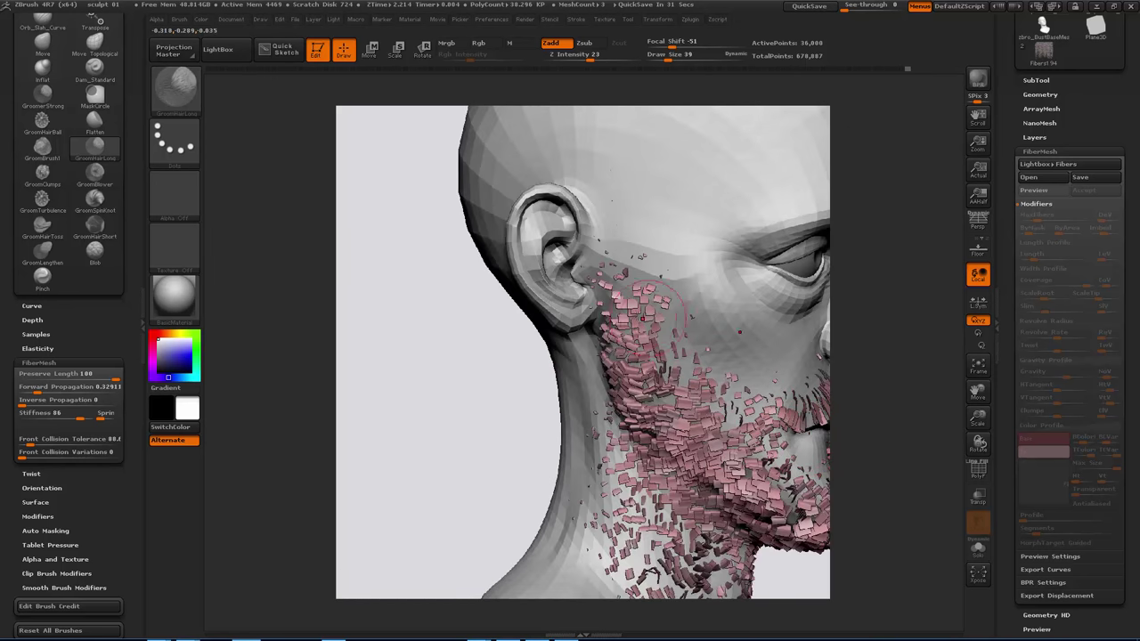
left_click_drag(839, 403, 777, 285)
left_click_drag(1010, 409, 1011, 404)
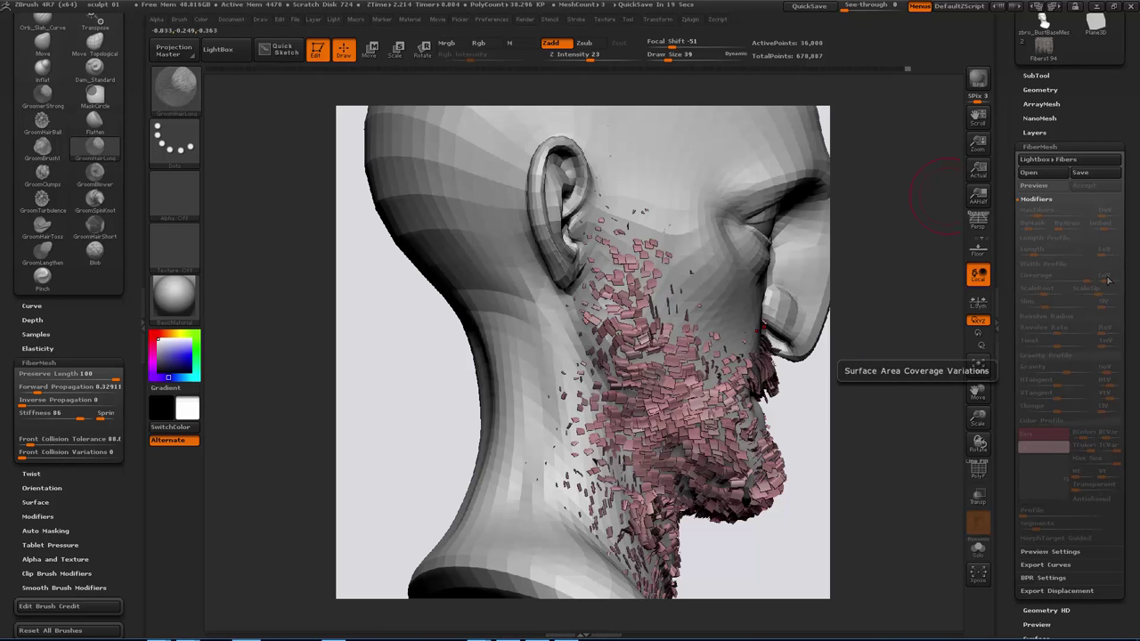
right_click_drag(697, 308, 639, 380)
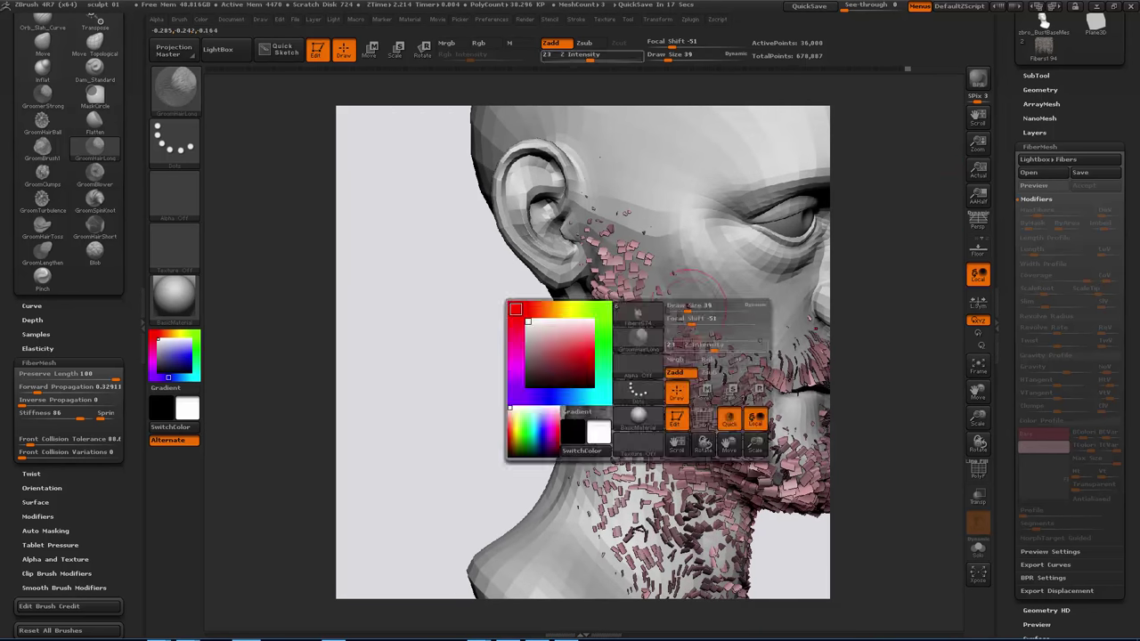
mouse_move(691, 283)
right_mouse_down()
mouse_move(604, 343)
mouse_move(499, 245)
right_mouse_up()
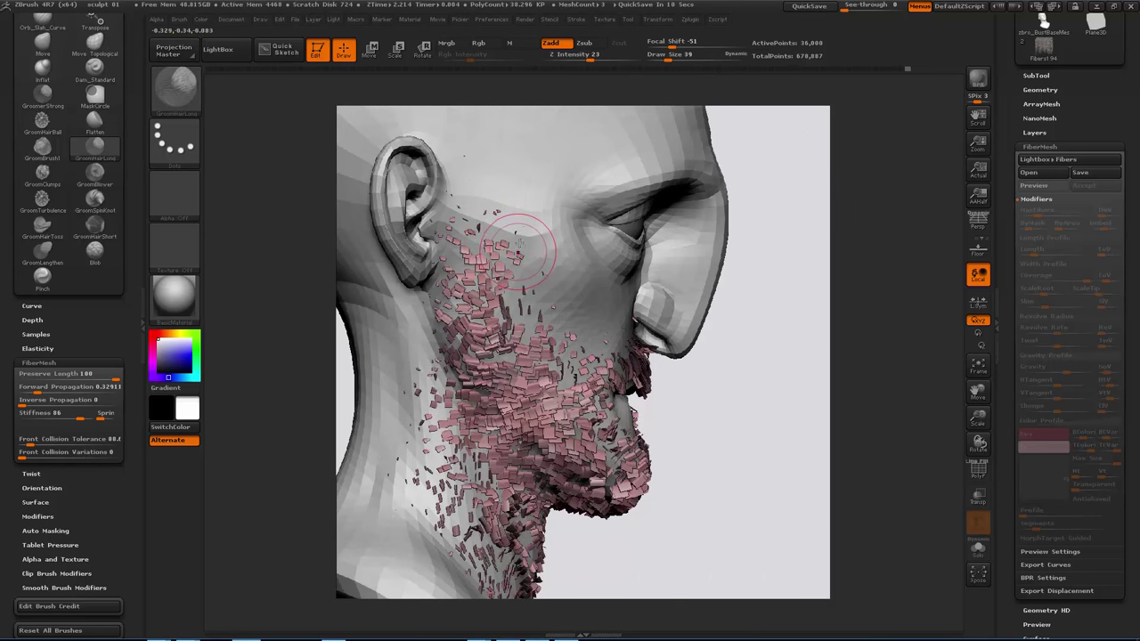
right_click_drag(521, 283, 558, 321)
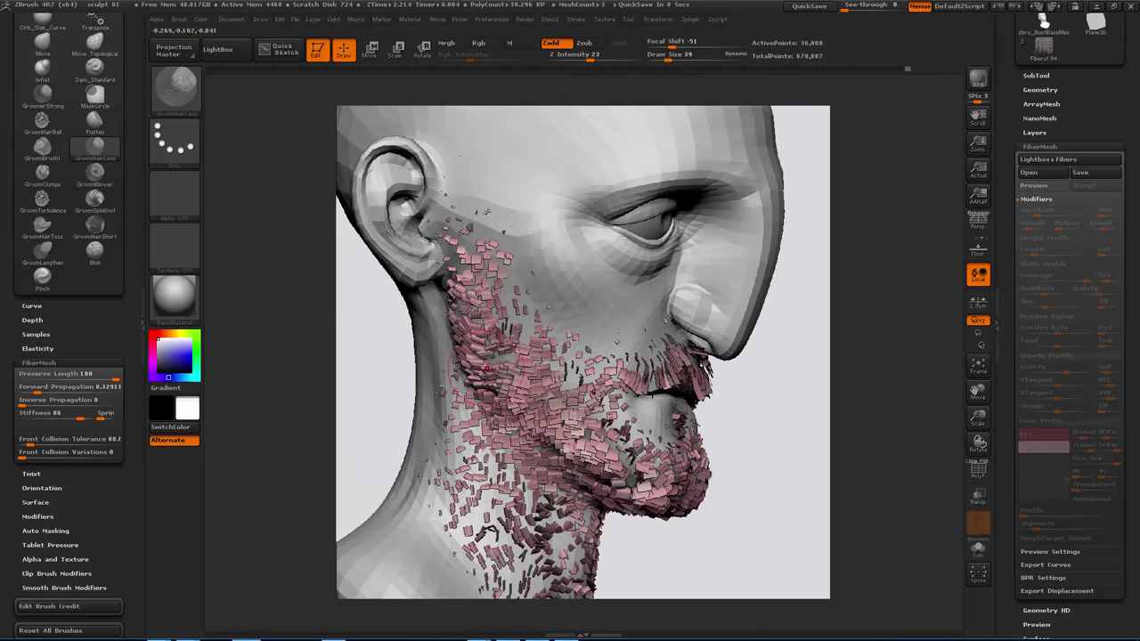
mouse_move(704, 365)
right_mouse_down()
mouse_move(776, 356)
mouse_move(708, 369)
right_mouse_up()
right_click_drag(661, 522, 586, 477, "ctrl")
right_click_drag(530, 347, 599, 372)
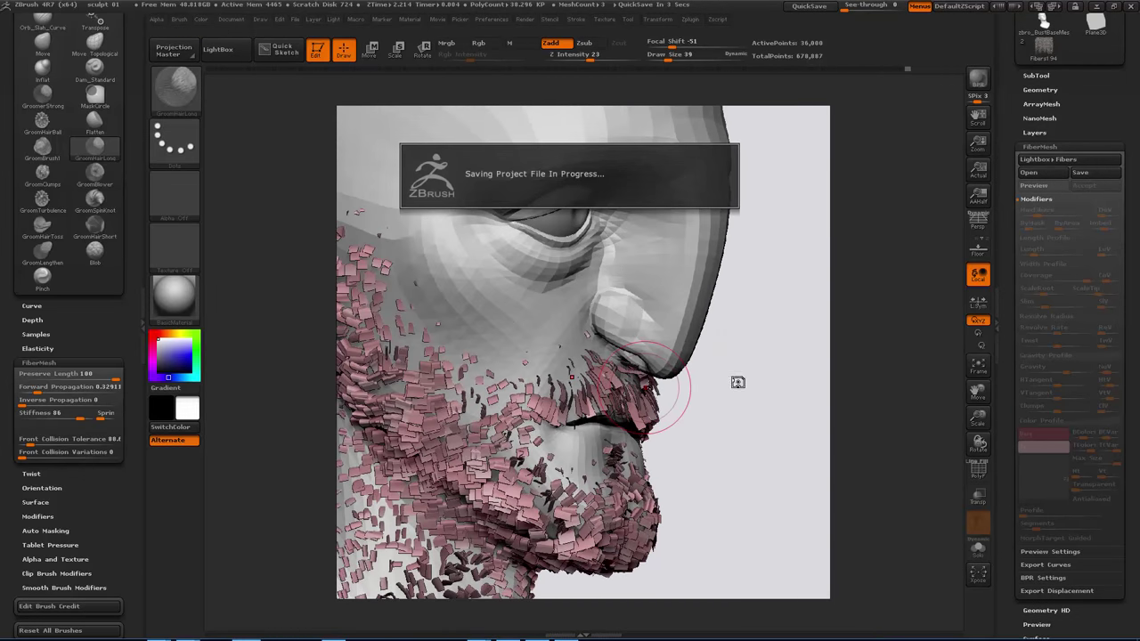
mouse_move(737, 382)
right_mouse_down()
mouse_move(655, 392)
mouse_move(715, 381)
mouse_move(655, 351)
right_mouse_up()
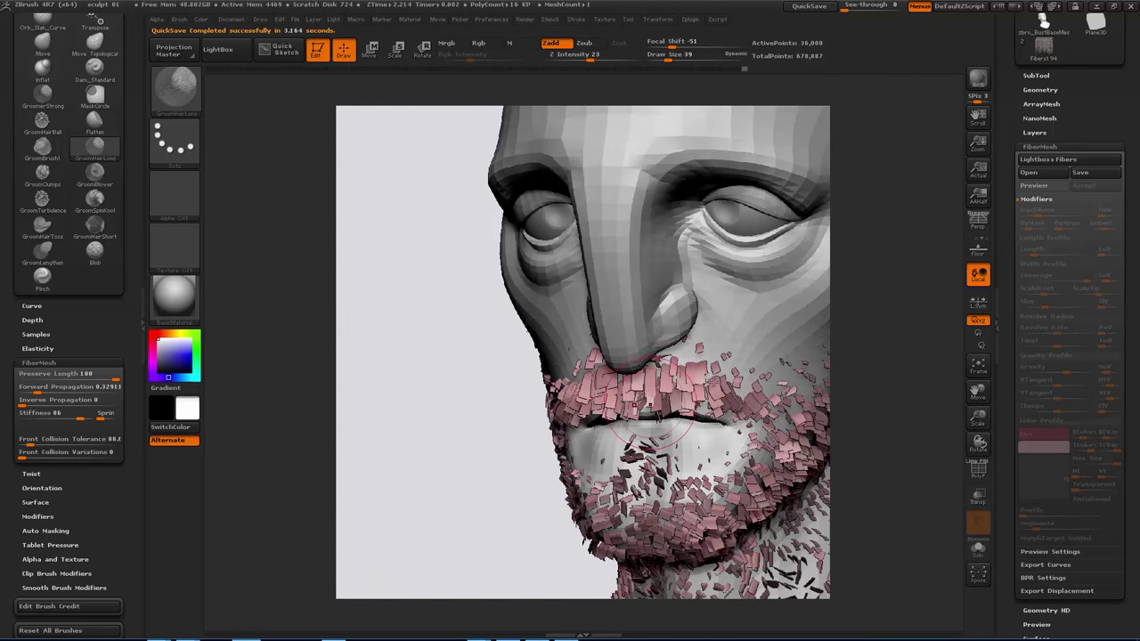
right_click_drag(655, 392, 655, 308)
mouse_move(715, 384)
left_mouse_down()
mouse_move(725, 360)
mouse_move(755, 405)
left_mouse_up()
mouse_move(755, 405)
right_mouse_down()
mouse_move(837, 378)
mouse_move(714, 382)
mouse_move(789, 376)
mouse_move(741, 381)
right_mouse_up()
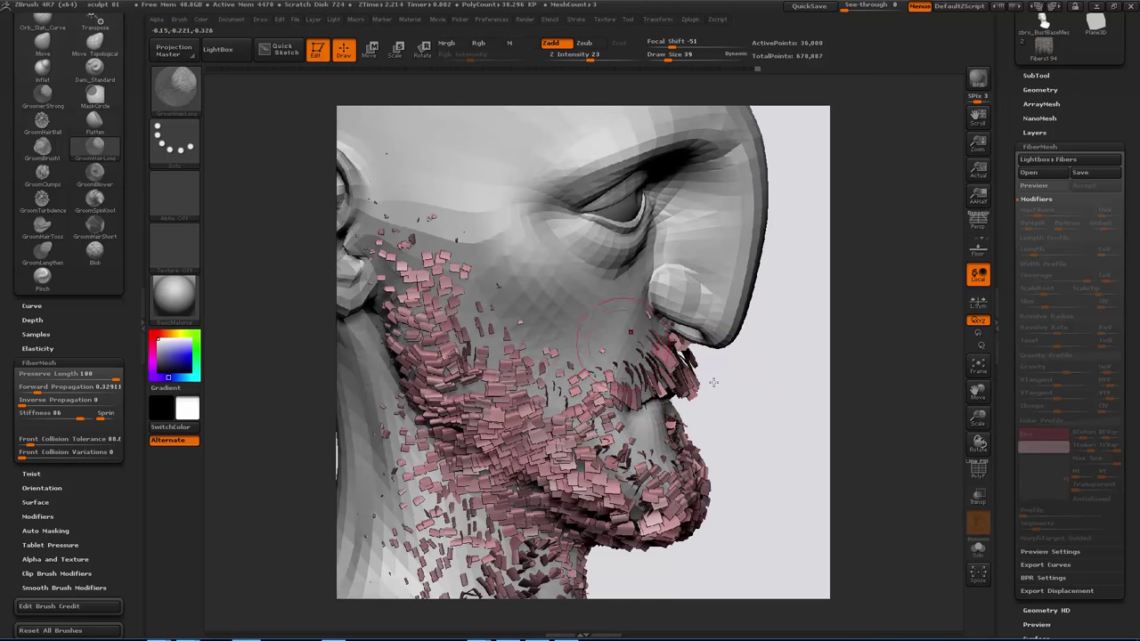
scroll(68, 356, "down", 2)
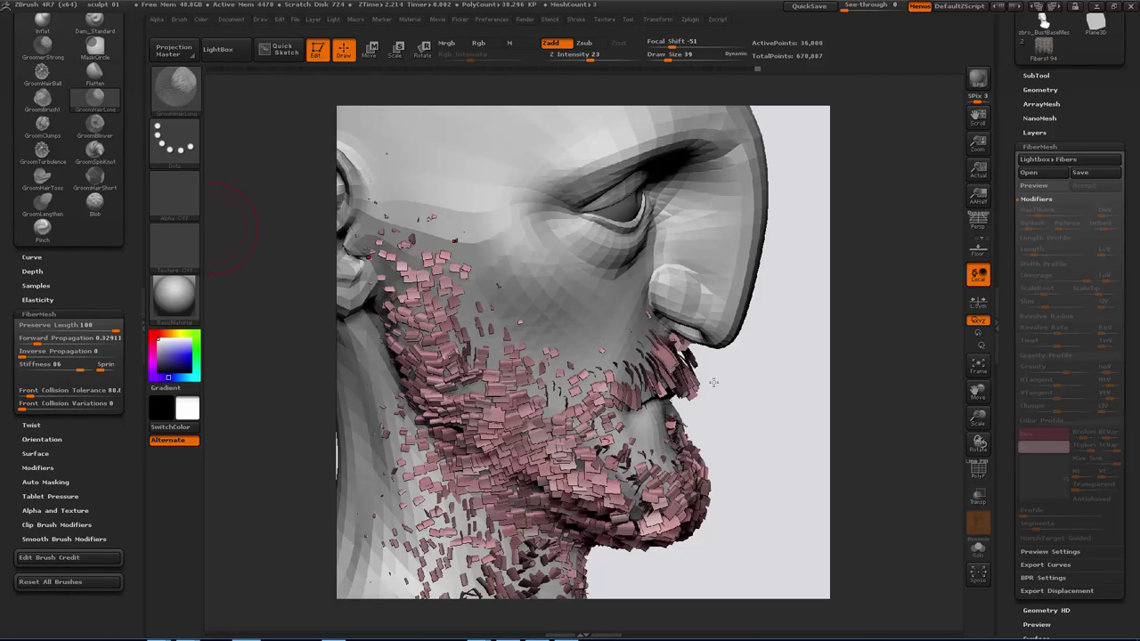
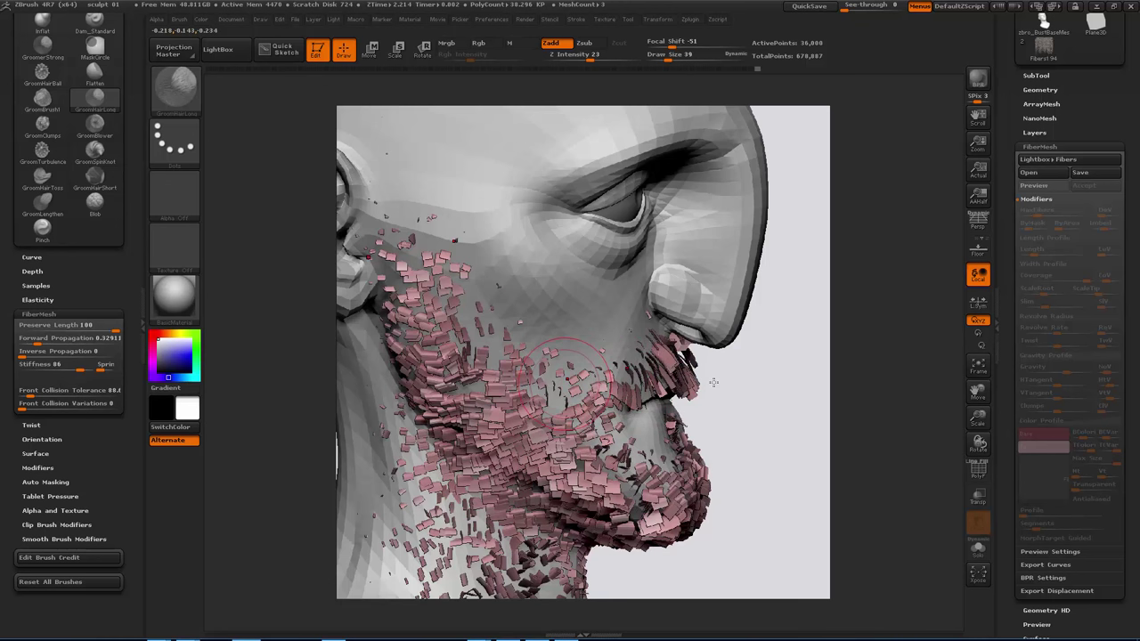
Check the grooming brush's Z Intensity and inspect how the moustache and cheek fibres lie around the mouth.
right_click_drag(713, 382, 629, 382)
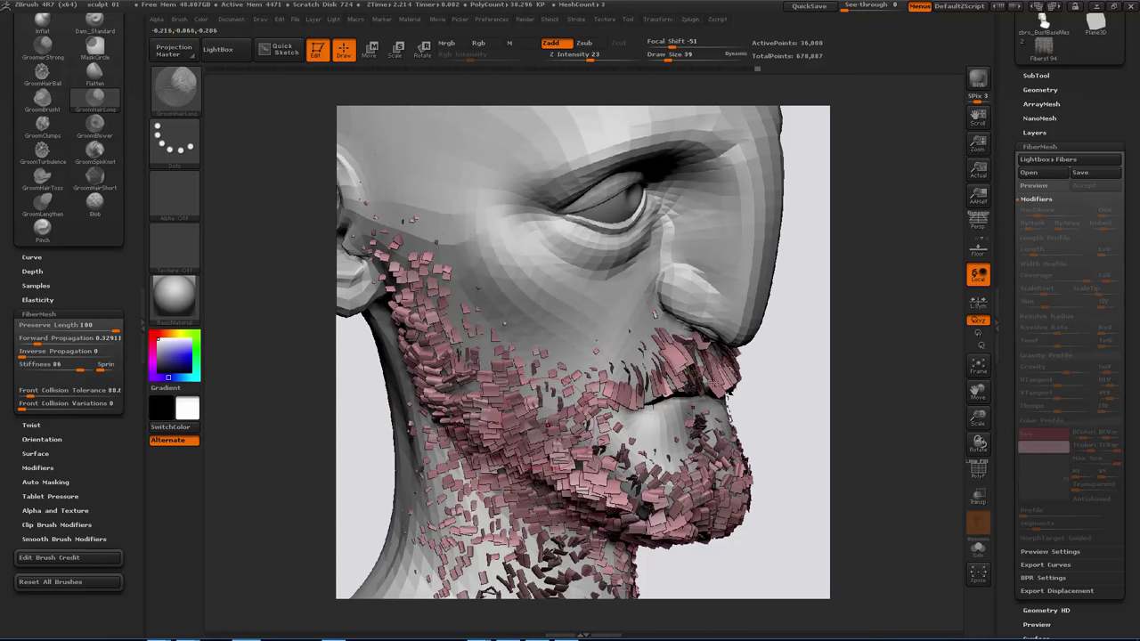
left_click(583, 54)
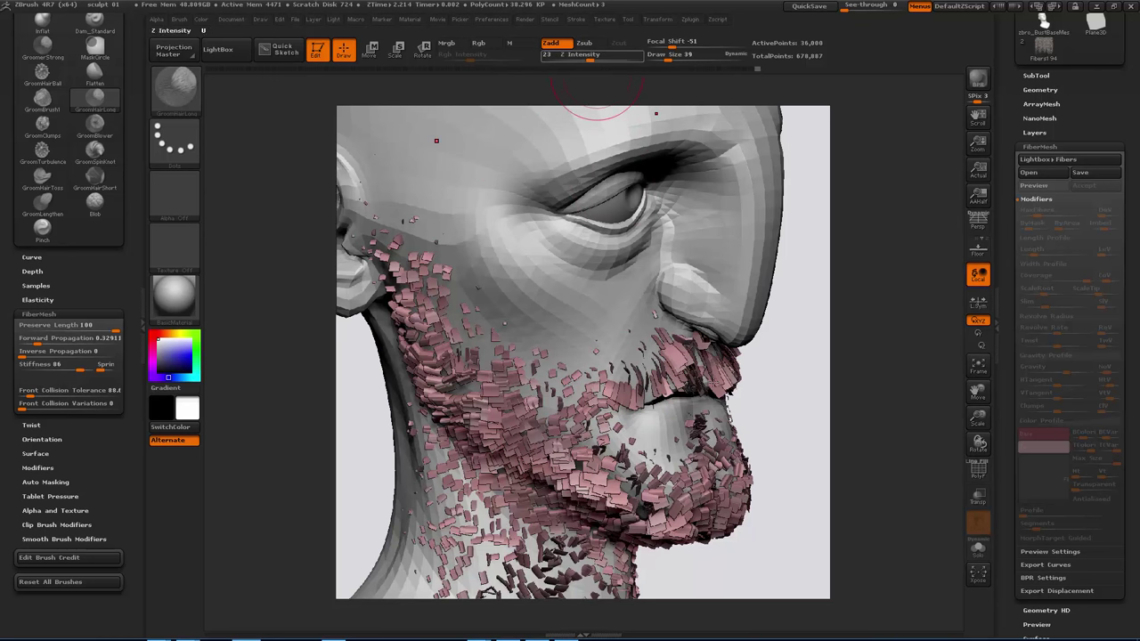
key("Return")
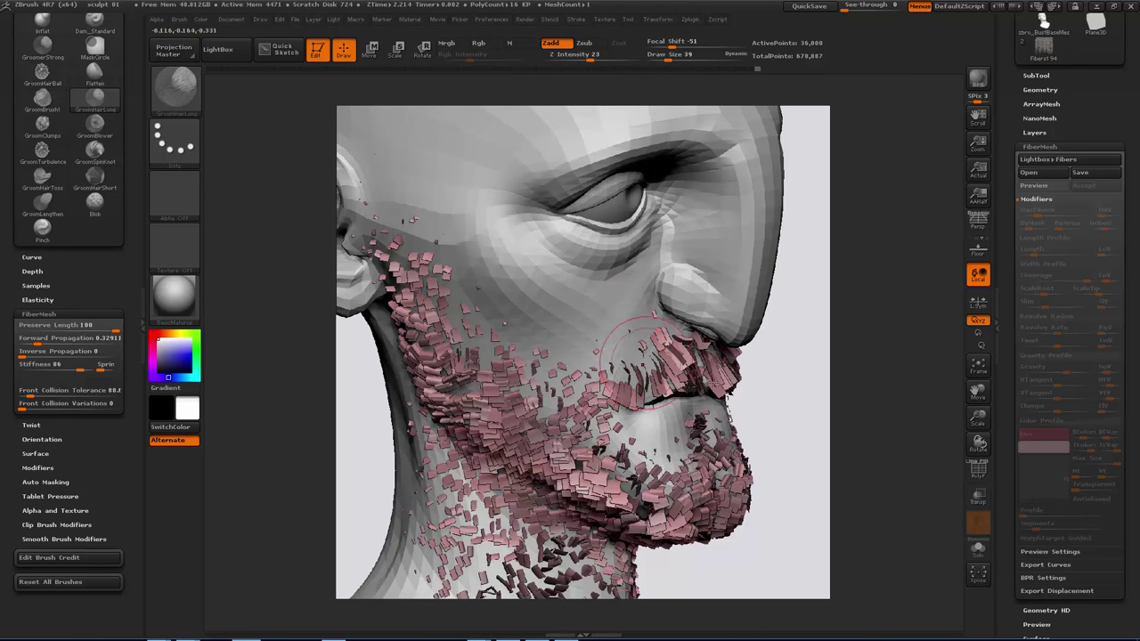
mouse_move(647, 363)
right_mouse_down()
mouse_move(604, 358)
mouse_move(615, 359)
right_mouse_up()
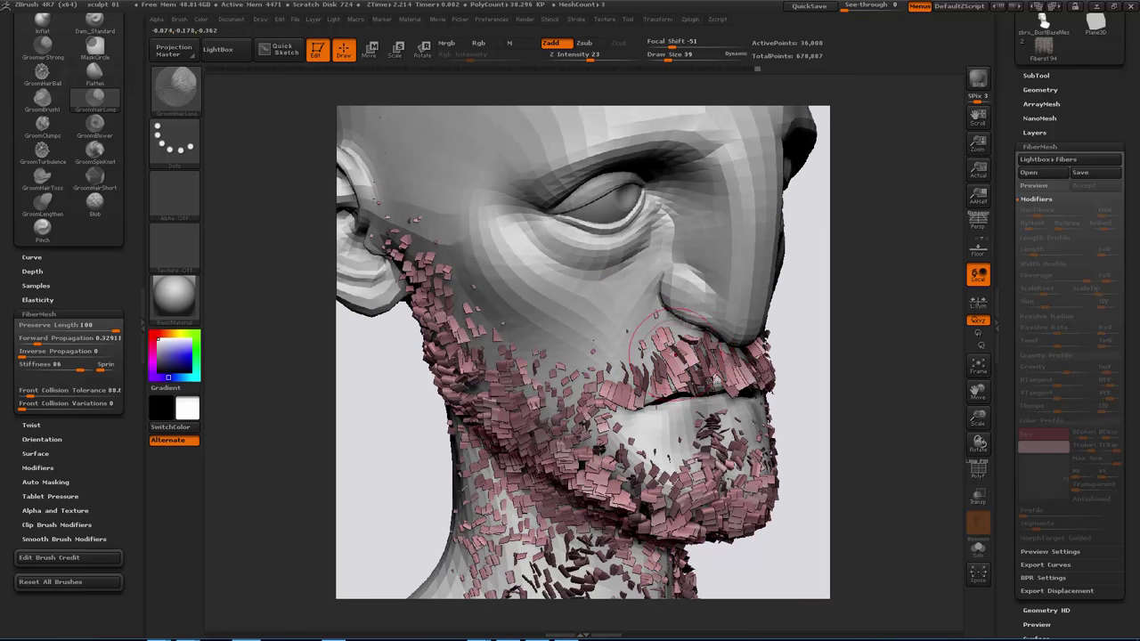
right_click_drag(715, 381, 666, 374)
left_click_drag(679, 372, 652, 372)
right_click_drag(657, 369, 734, 383)
left_click_drag(655, 373, 658, 374)
mouse_move(661, 374)
right_mouse_down()
mouse_move(698, 378)
mouse_move(653, 365)
right_mouse_up()
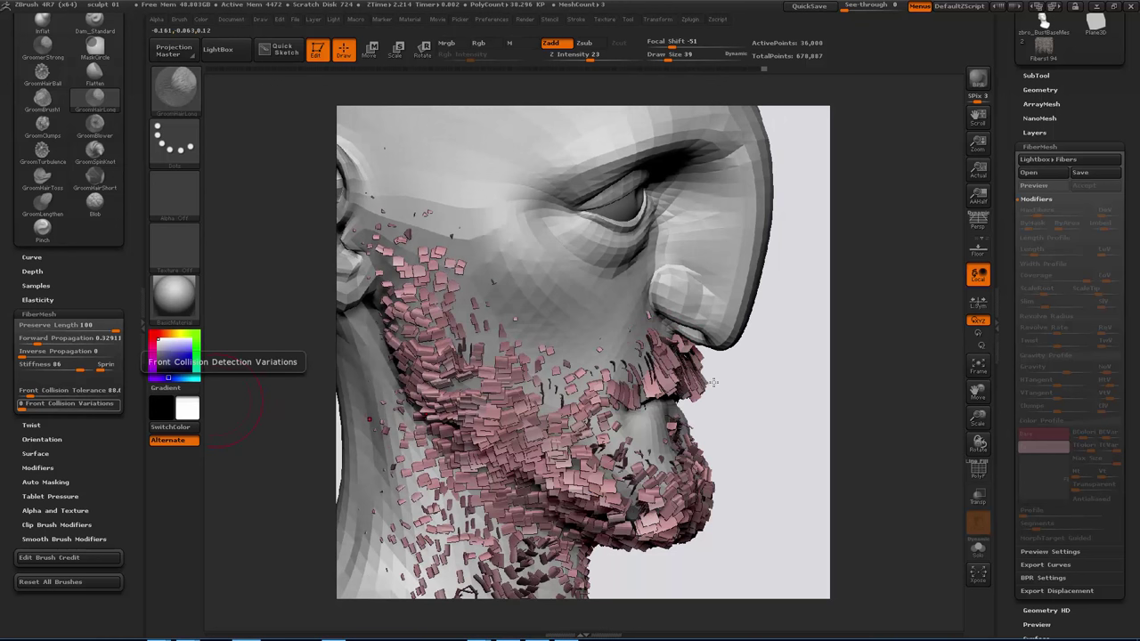
Try a stroke on the cheek fibres with Front Collision Variations at 16, and reset the setting to 0.
left_click_drag(23, 406, 38, 406)
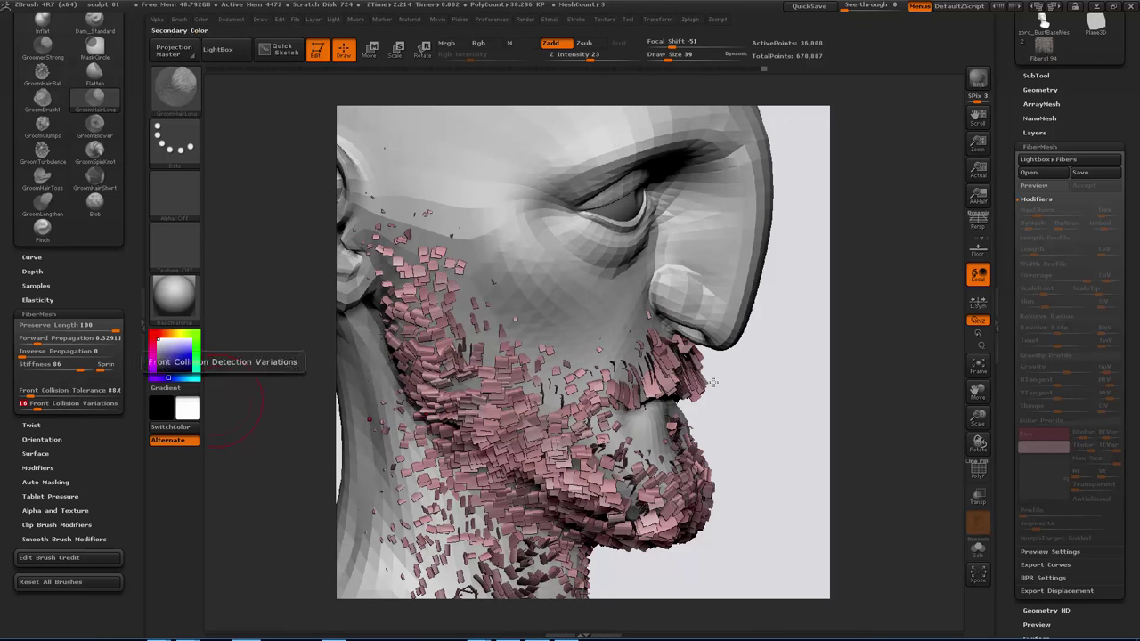
left_click_drag(560, 390, 550, 403)
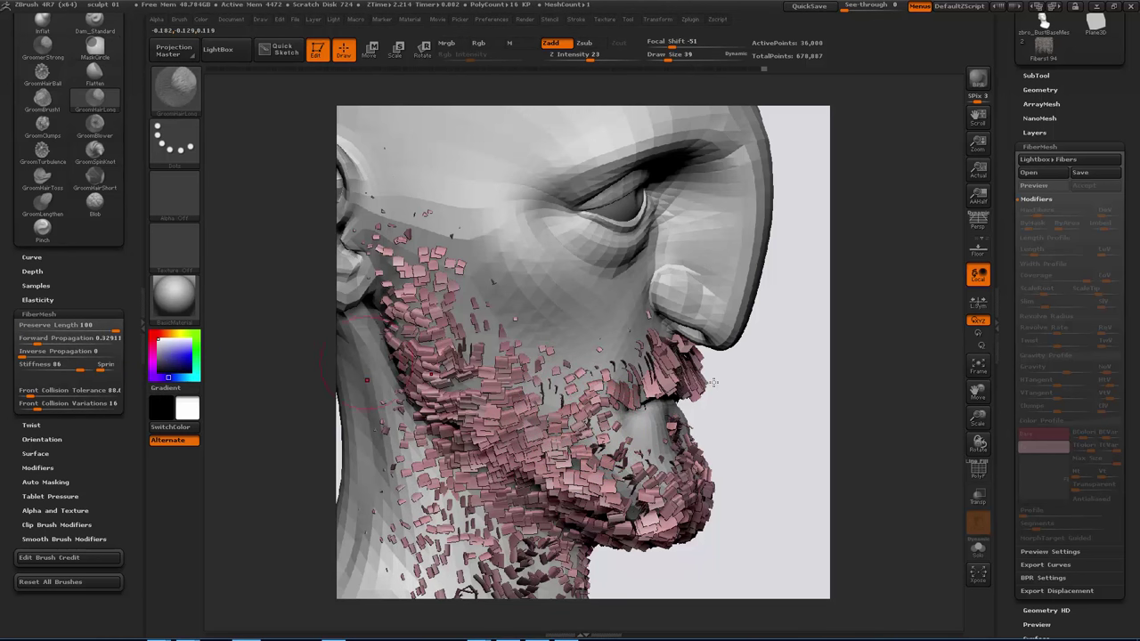
left_click(69, 405)
type("0")
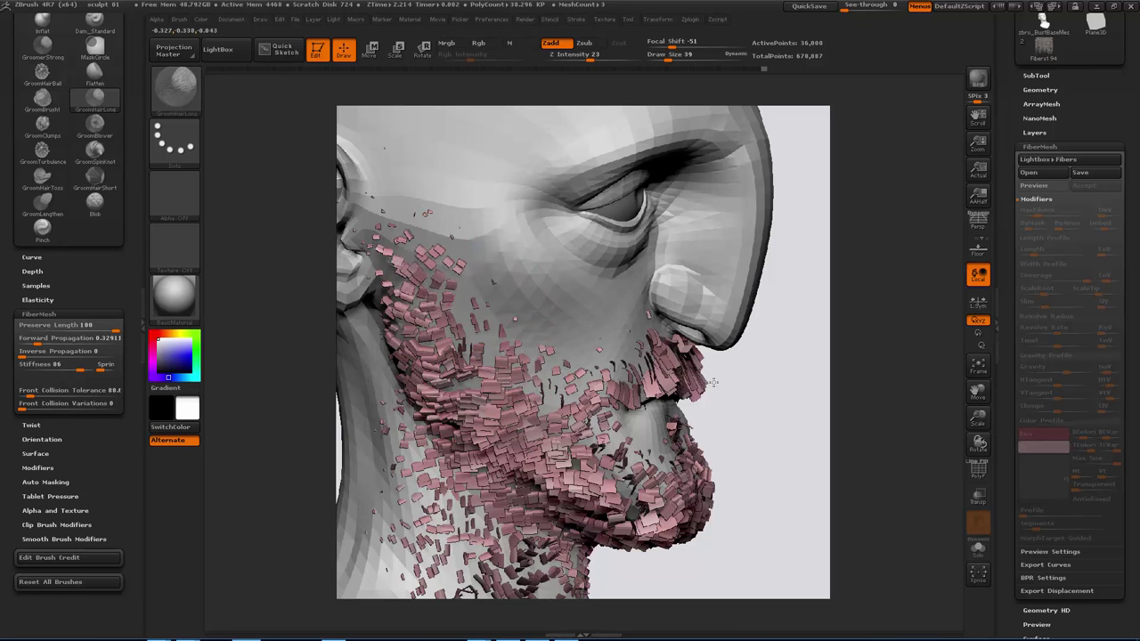
Comb the fibres on the cheek and jaw below the ear with GroomHairLong, undoing the first stroke.
left_click_drag(474, 356, 445, 374)
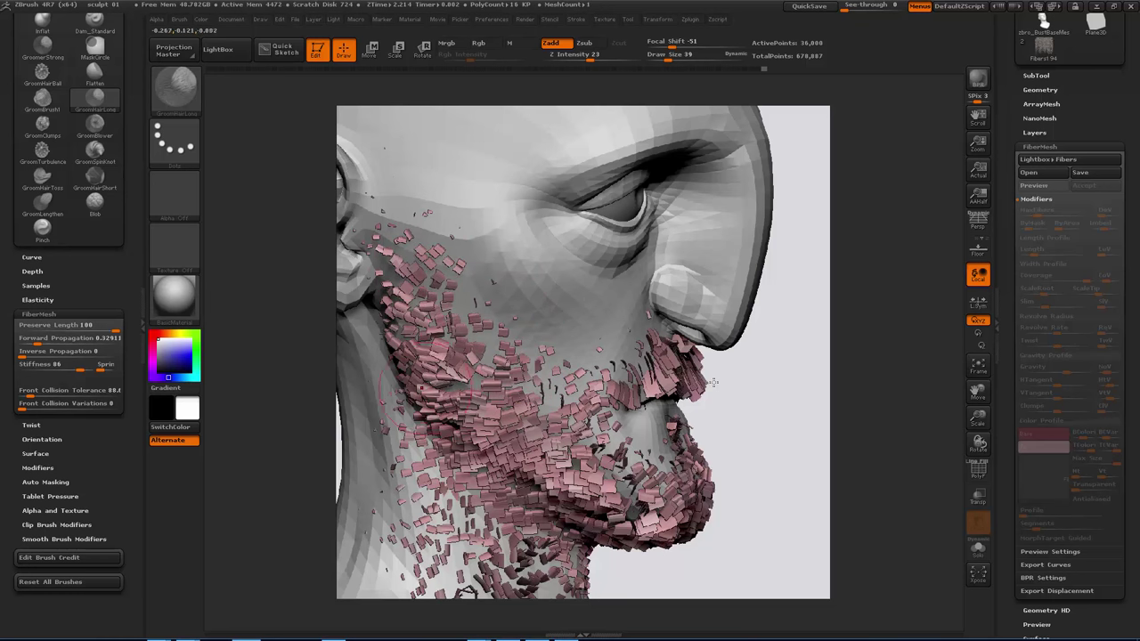
key("ctrl+z")
left_click_drag(714, 382, 725, 371)
left_click_drag(471, 346, 447, 399)
mouse_move(713, 382)
left_mouse_down()
mouse_move(829, 380)
mouse_move(668, 383)
mouse_move(715, 381)
left_mouse_up()
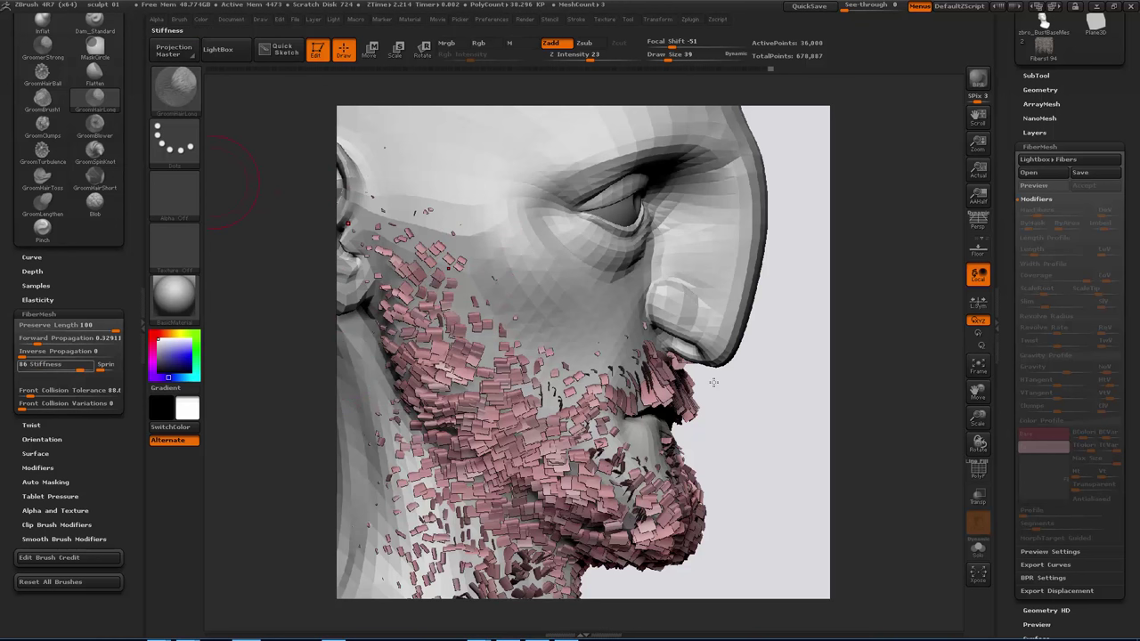
Review the grooming brush's Forward Propagation and Inverse Propagation settings.
left_click(67, 338)
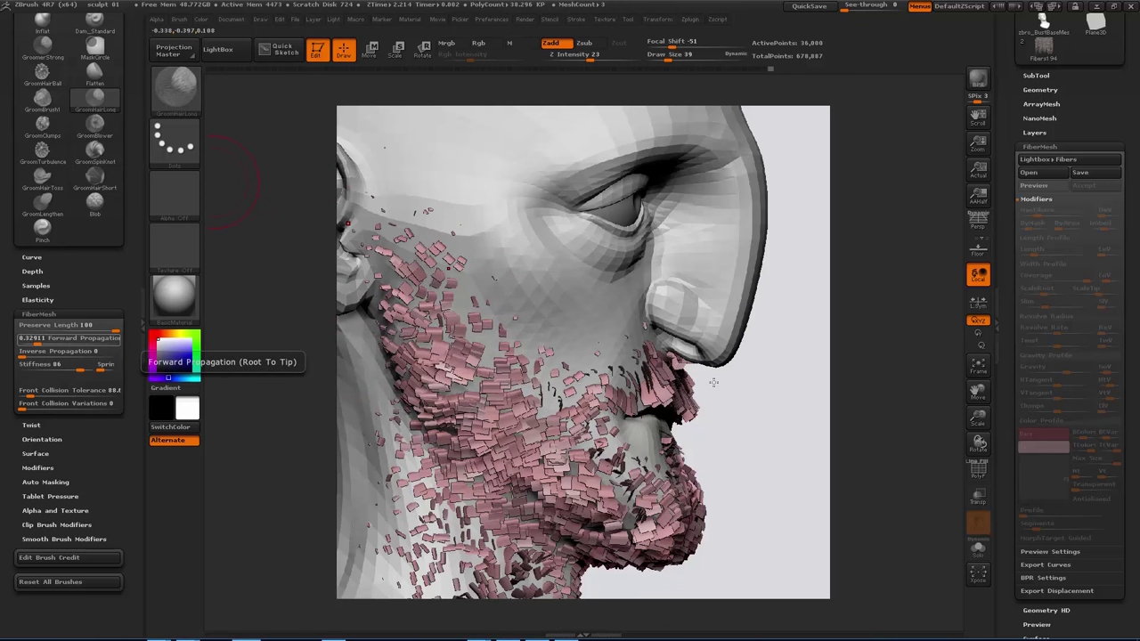
key("Tab")
key("shift+Tab")
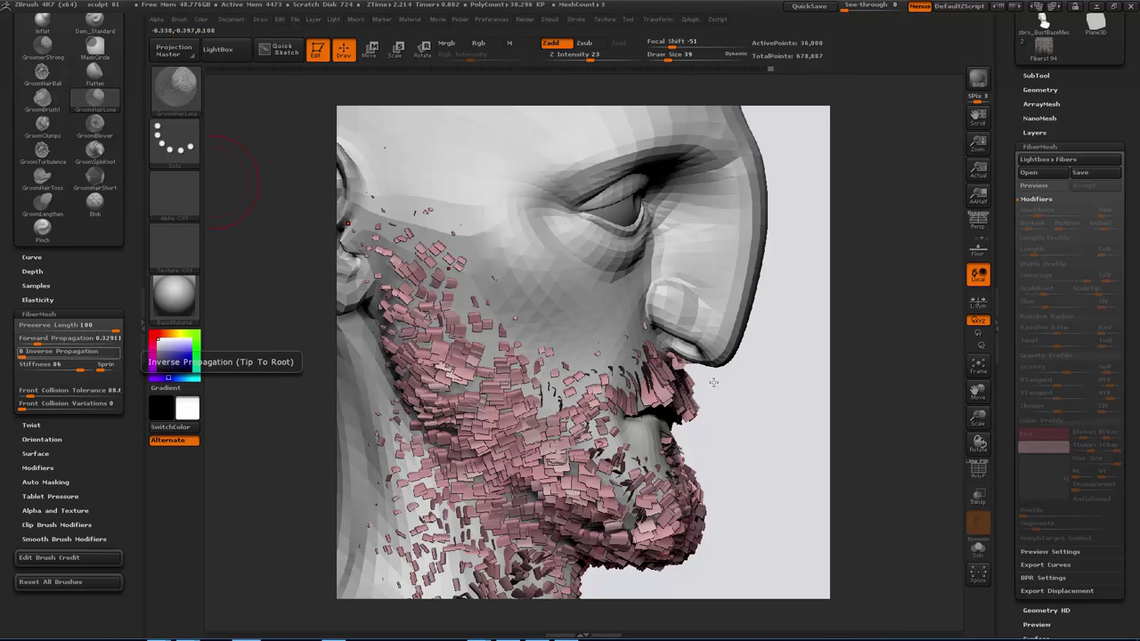
Read the descriptions of Forward Propagation (root to tip) and Inverse Propagation (tip to root) in the brush's FiberMesh settings.
key("Return")
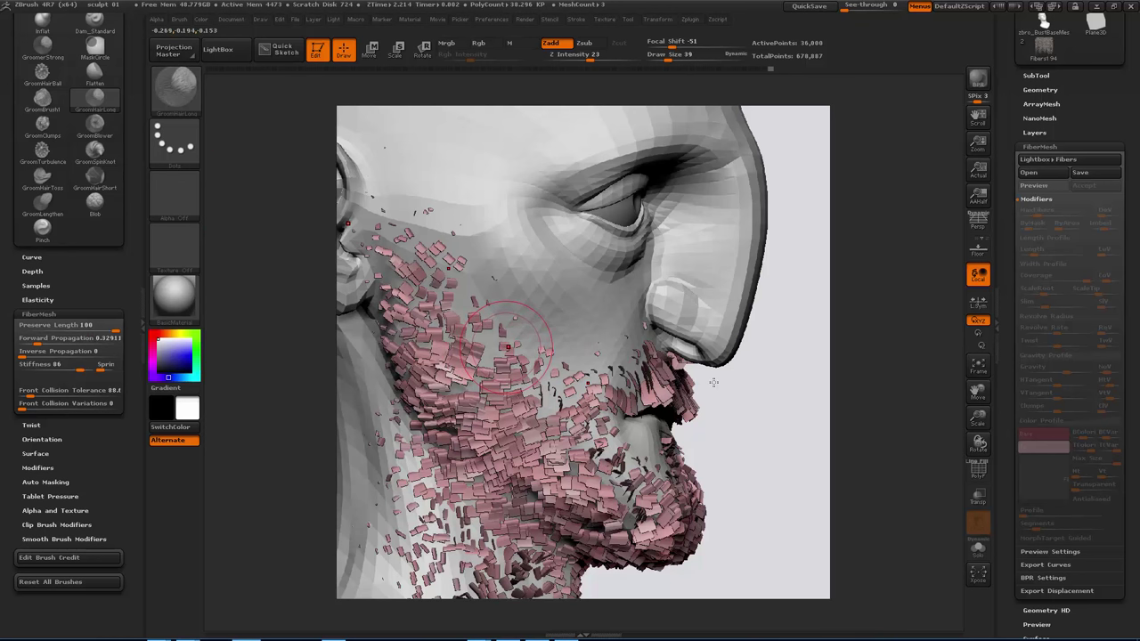
left_click(66, 339)
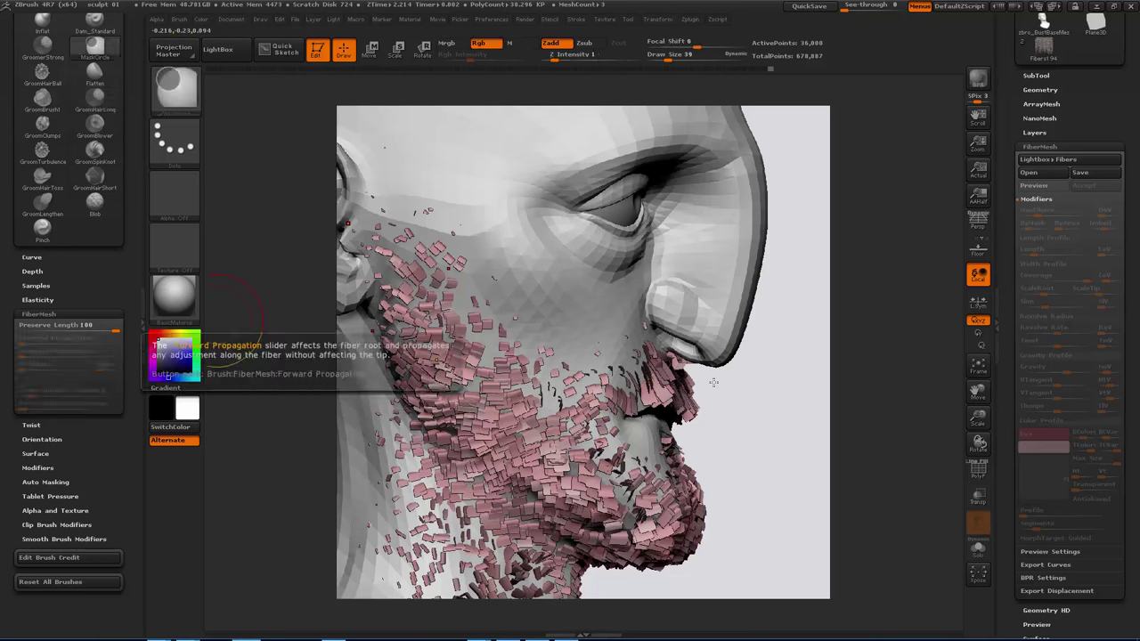
key("Return")
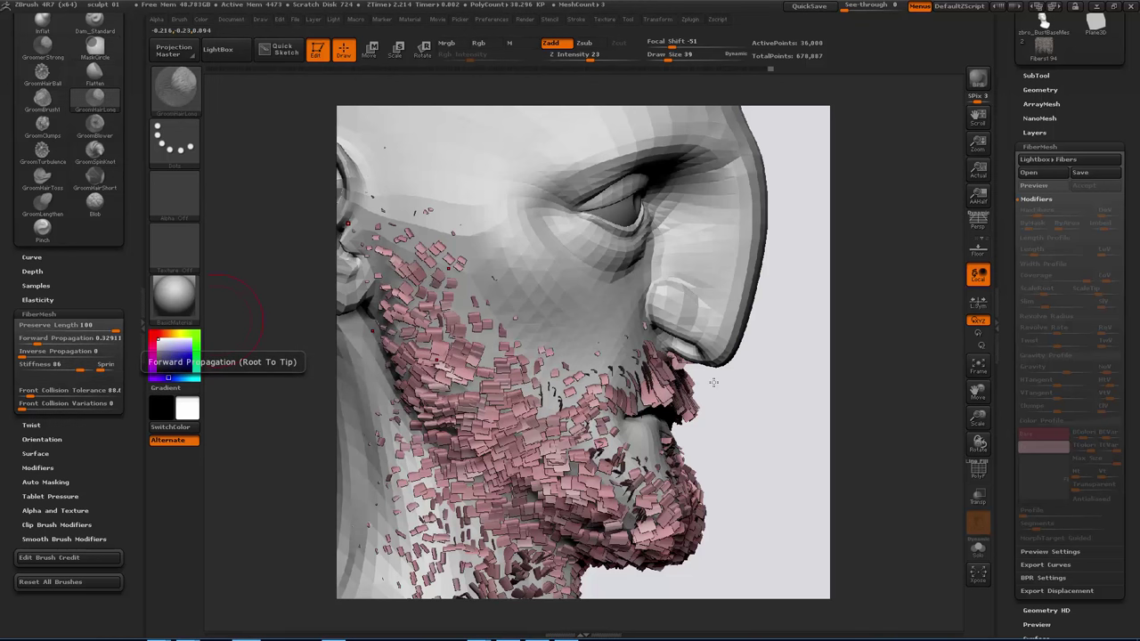
left_click(67, 352)
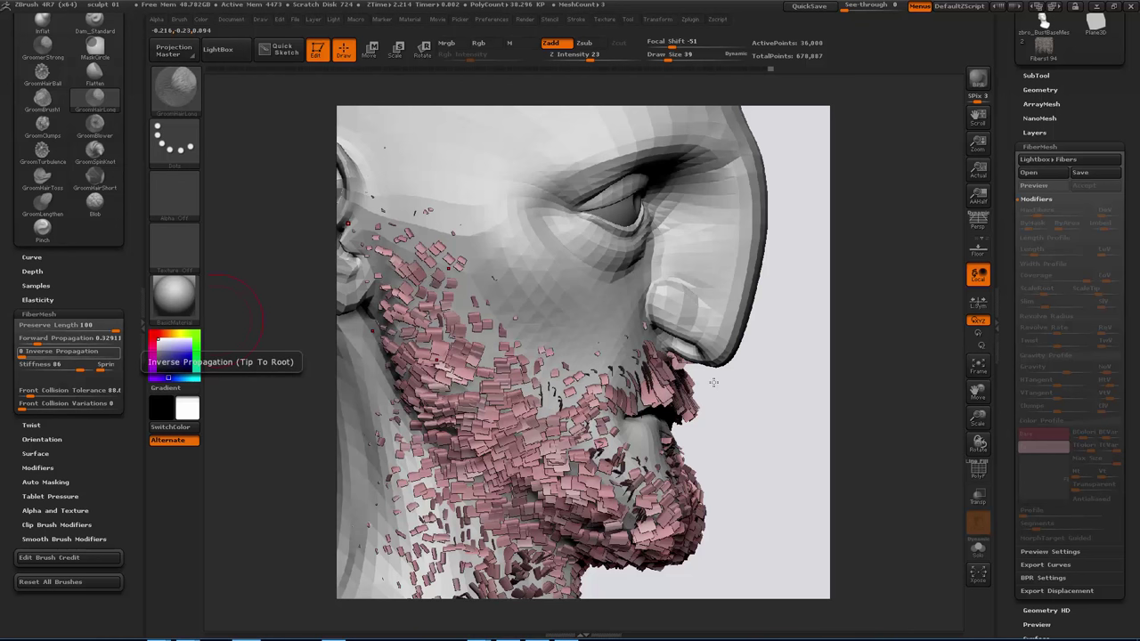
left_click(66, 338)
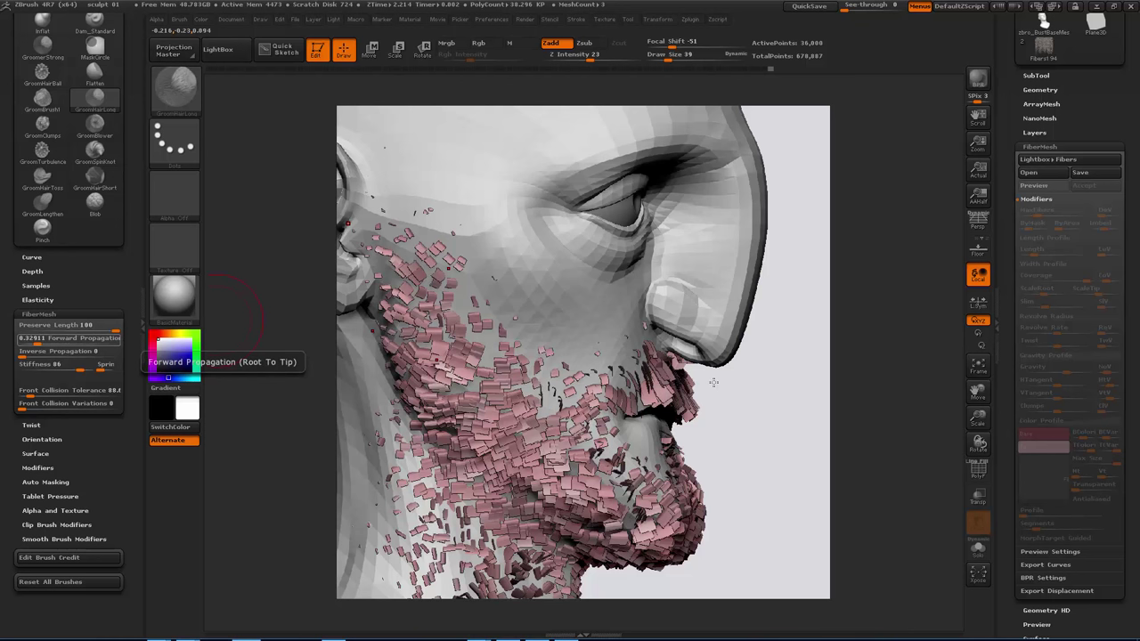
left_click(67, 351)
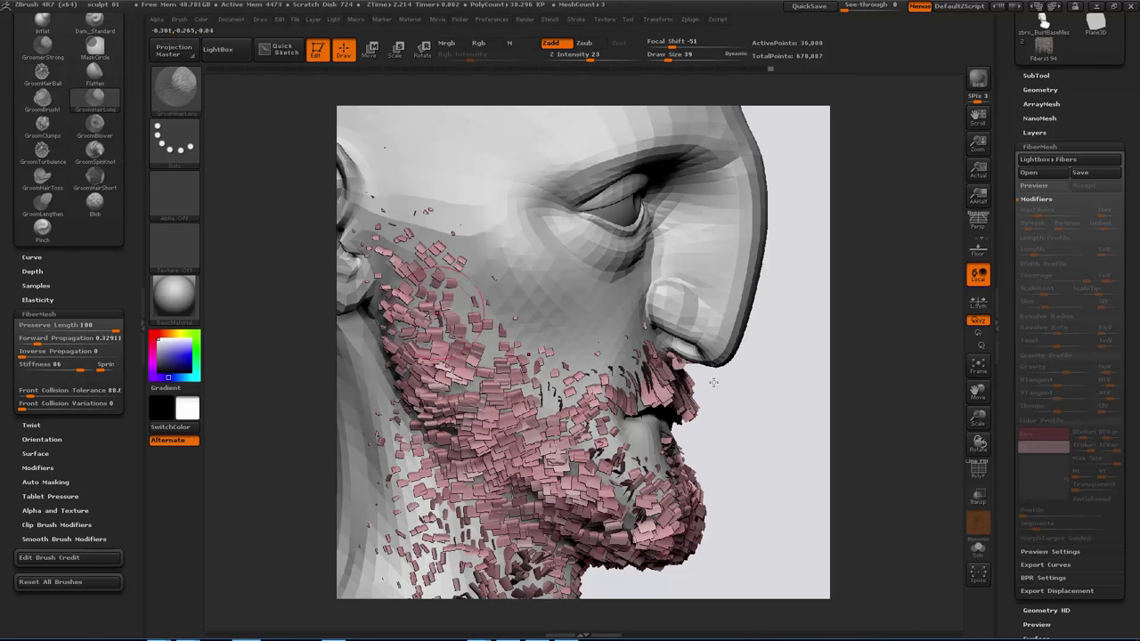
Inspect the beard from both sides and the front, examining the moustache, cheek and jaw fibres up close.
left_click_drag(713, 382, 713, 382)
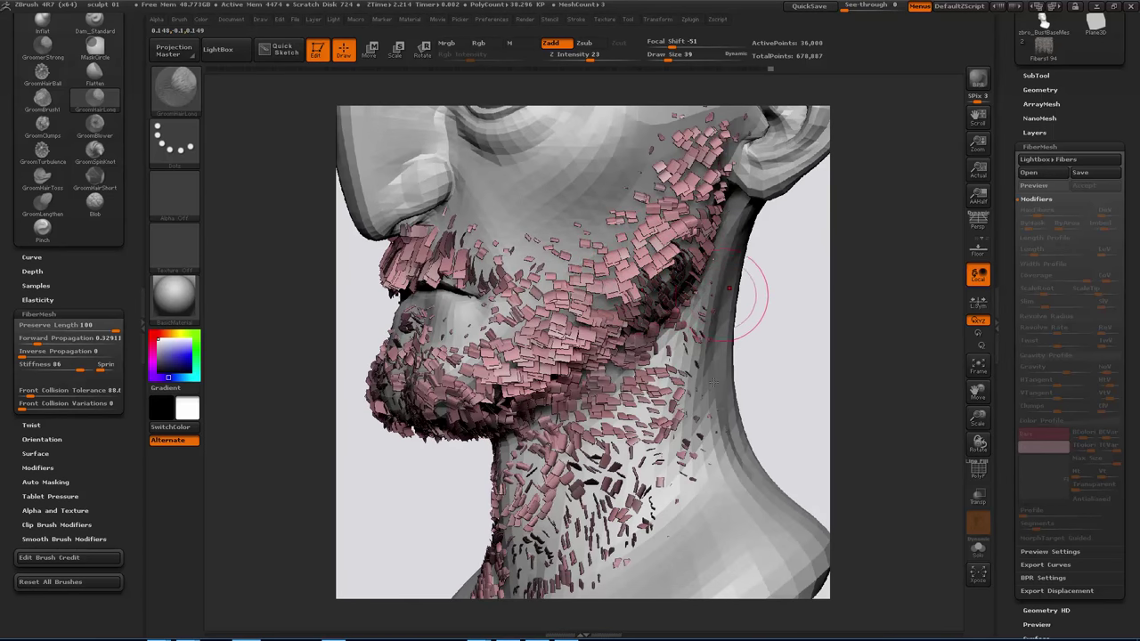
left_click_drag(713, 383, 713, 382)
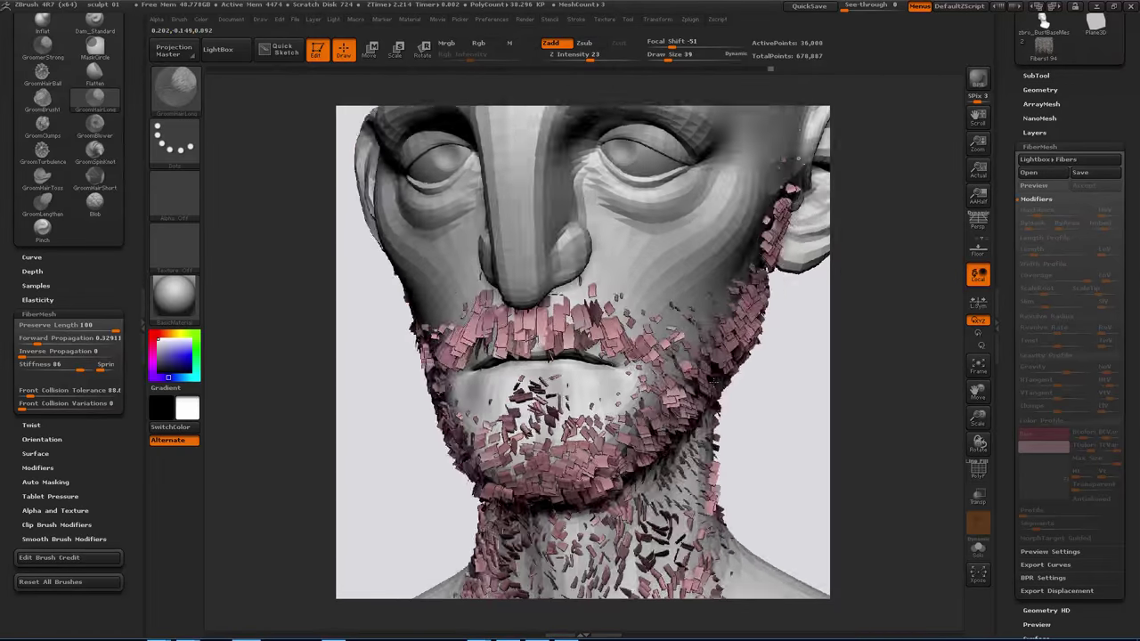
left_click_drag(713, 382, 731, 297)
mouse_move(714, 383)
left_mouse_down()
mouse_move(792, 378)
mouse_move(715, 382)
left_mouse_up()
mouse_move(715, 382)
right_mouse_down()
mouse_move(773, 381)
mouse_move(713, 382)
right_mouse_up()
mouse_move(712, 381)
left_mouse_down()
mouse_move(695, 400)
mouse_move(713, 381)
left_mouse_up()
right_click_drag(484, 366, 469, 343, "ctrl")
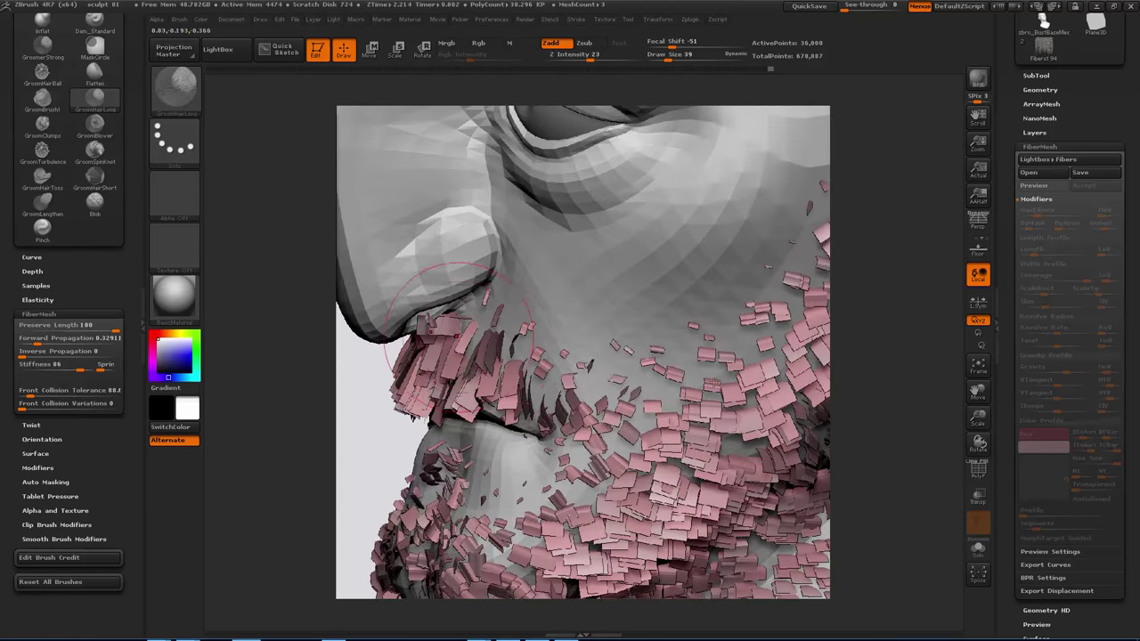
right_click_drag(643, 383, 713, 287)
left_click_drag(712, 381, 713, 382)
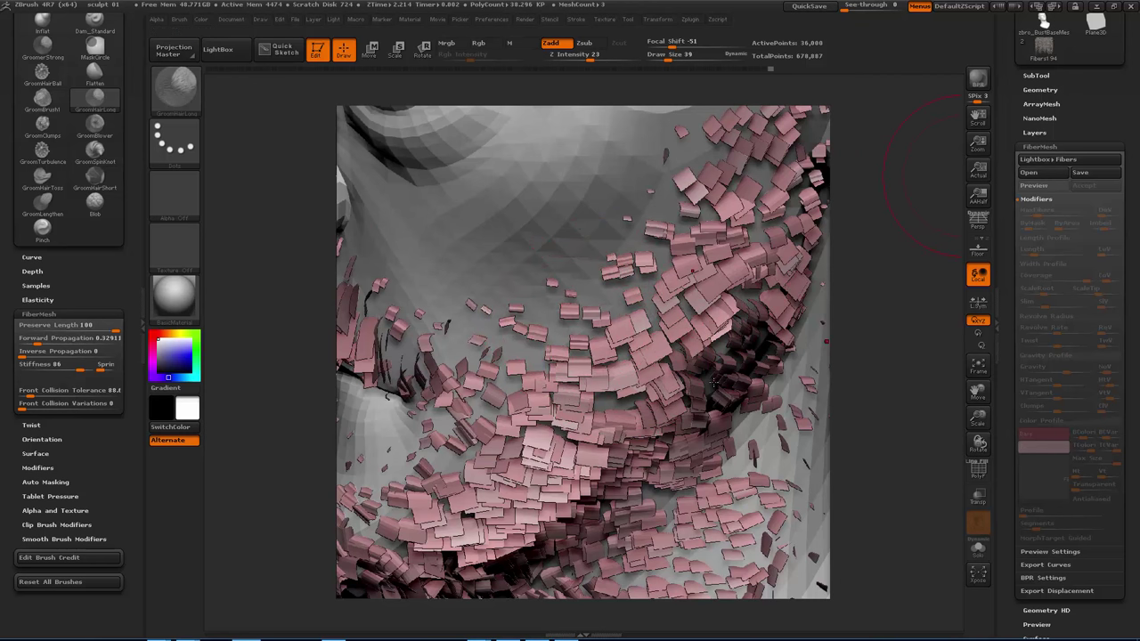
Create UVs for the beard fibres with the FiberUV option.
left_click_drag(1057, 344, 1057, 141)
left_click_drag(1056, 374, 1056, 196)
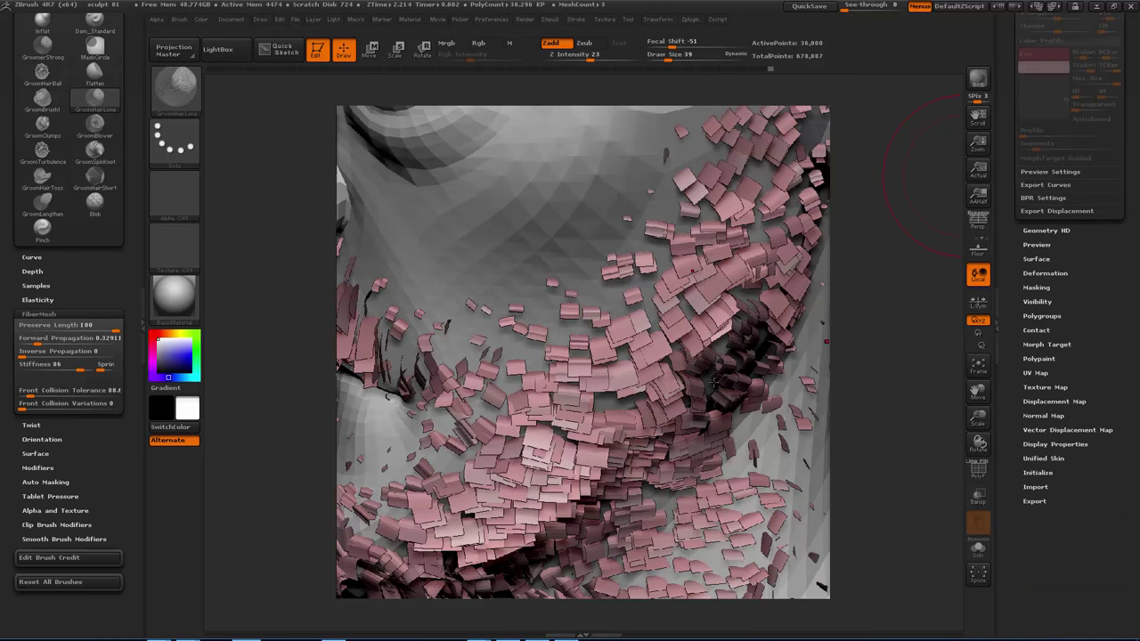
left_click(1035, 373)
left_click_drag(1057, 214, 1056, 561)
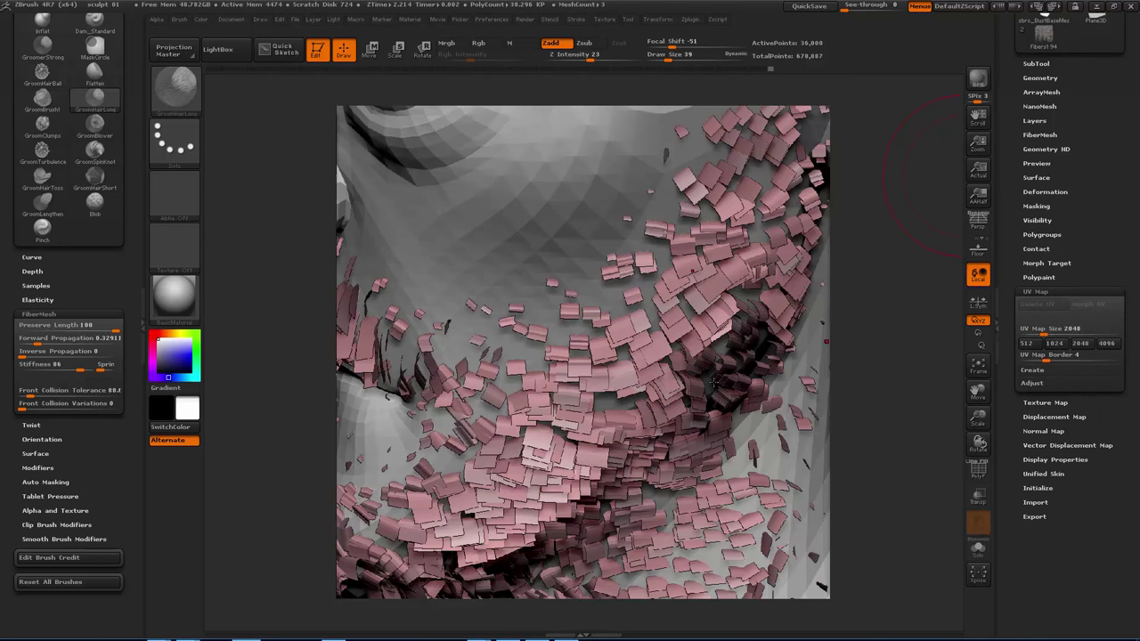
left_click(1032, 370)
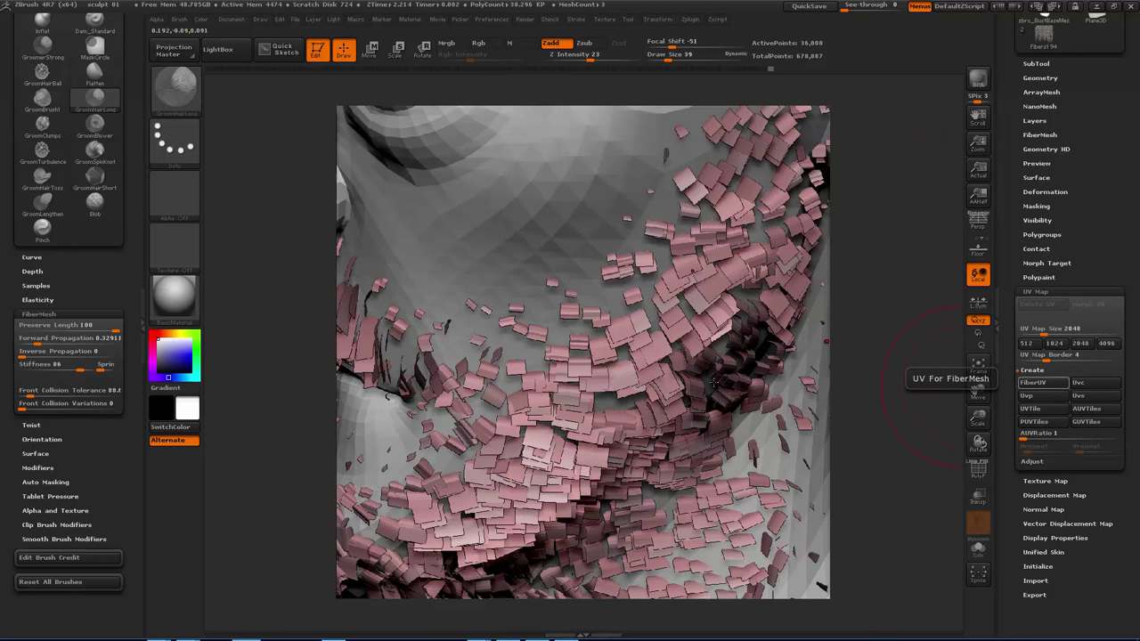
left_click(1042, 382)
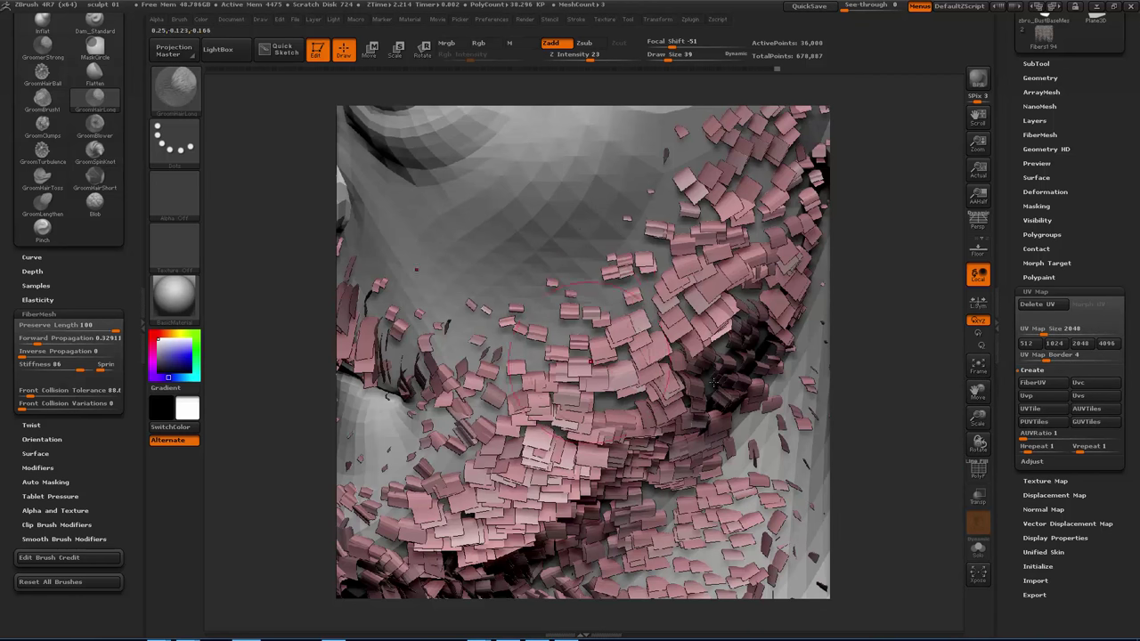
Apply the fibres color texture as the beard's texture map and check it on the fibres up close.
right_click_drag(702, 365, 745, 318, "ctrl")
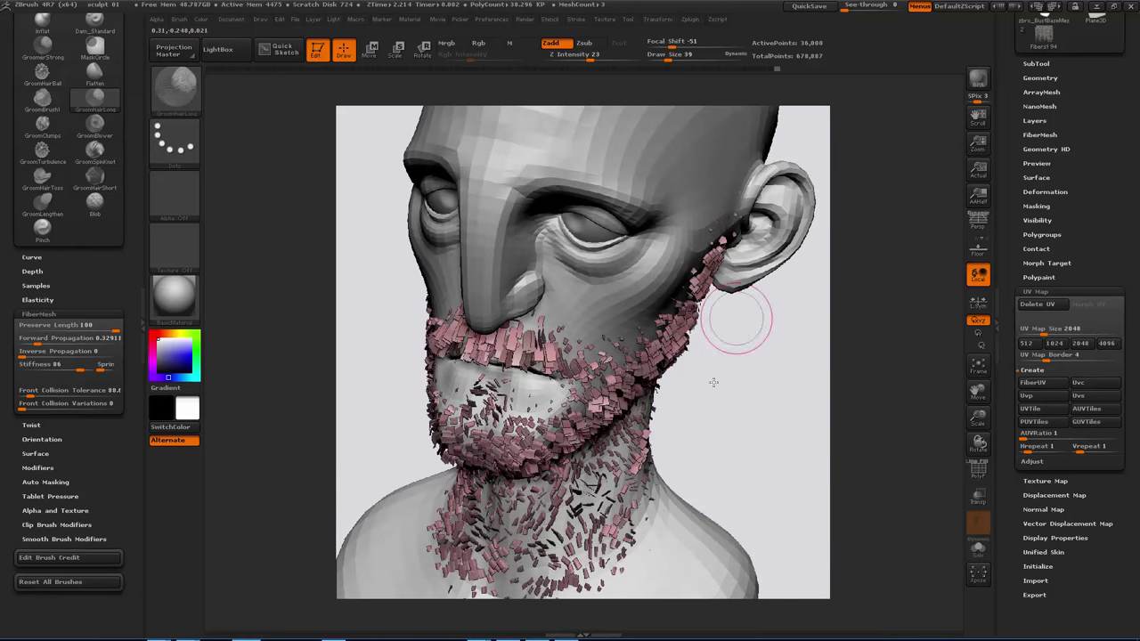
right_click_drag(866, 347, 798, 336)
left_click_drag(795, 335, 882, 418, "alt")
left_click(1045, 481)
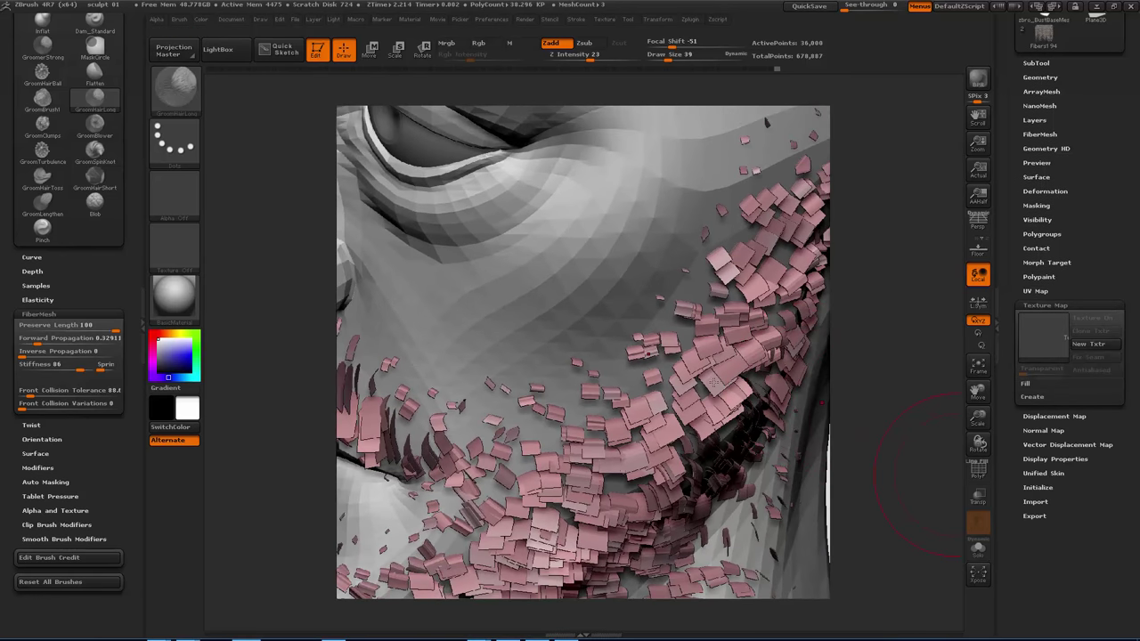
left_click(1043, 337)
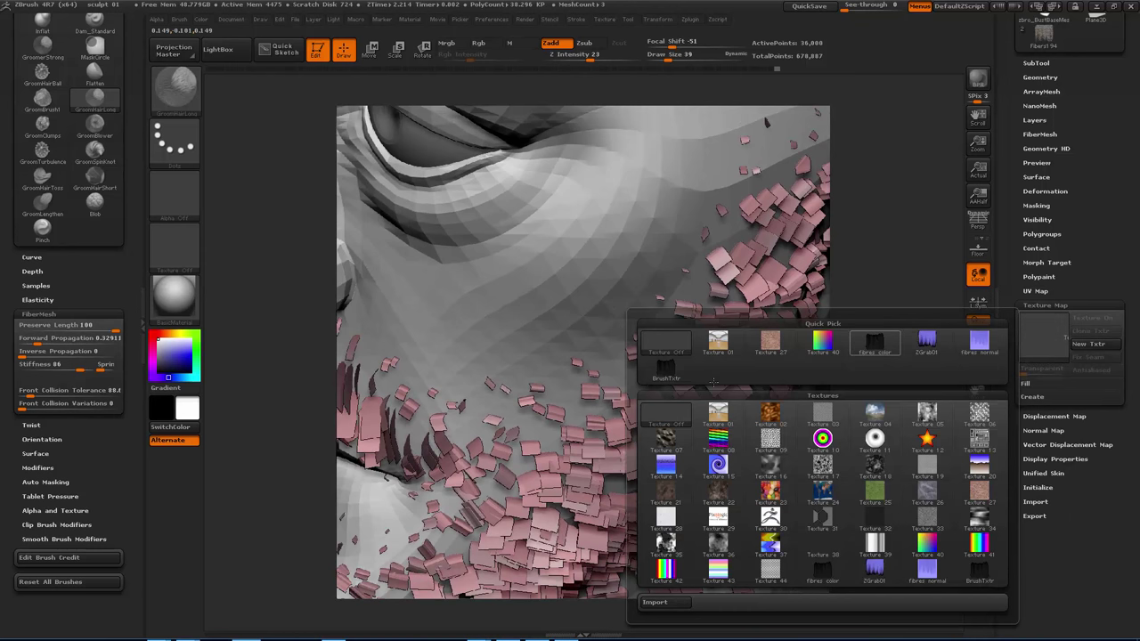
left_click(874, 342)
mouse_move(570, 358)
right_mouse_down("ctrl")
mouse_move(690, 453)
mouse_move(570, 363)
mouse_move(535, 363)
right_mouse_up("ctrl")
scroll(713, 382, "up", 4)
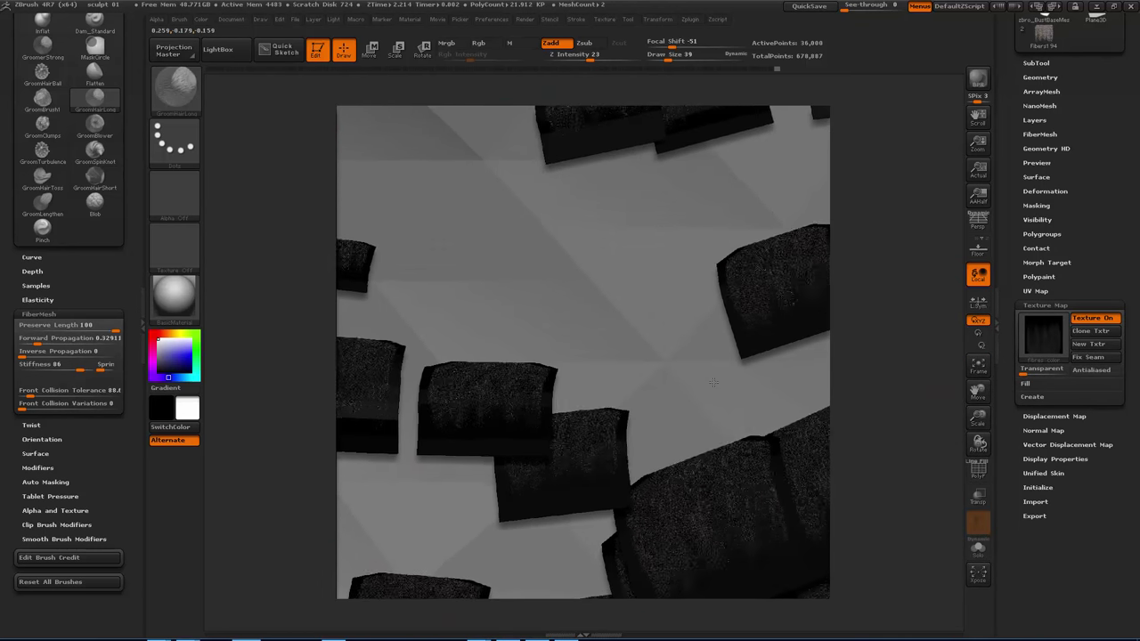
scroll(713, 381, "down", 6)
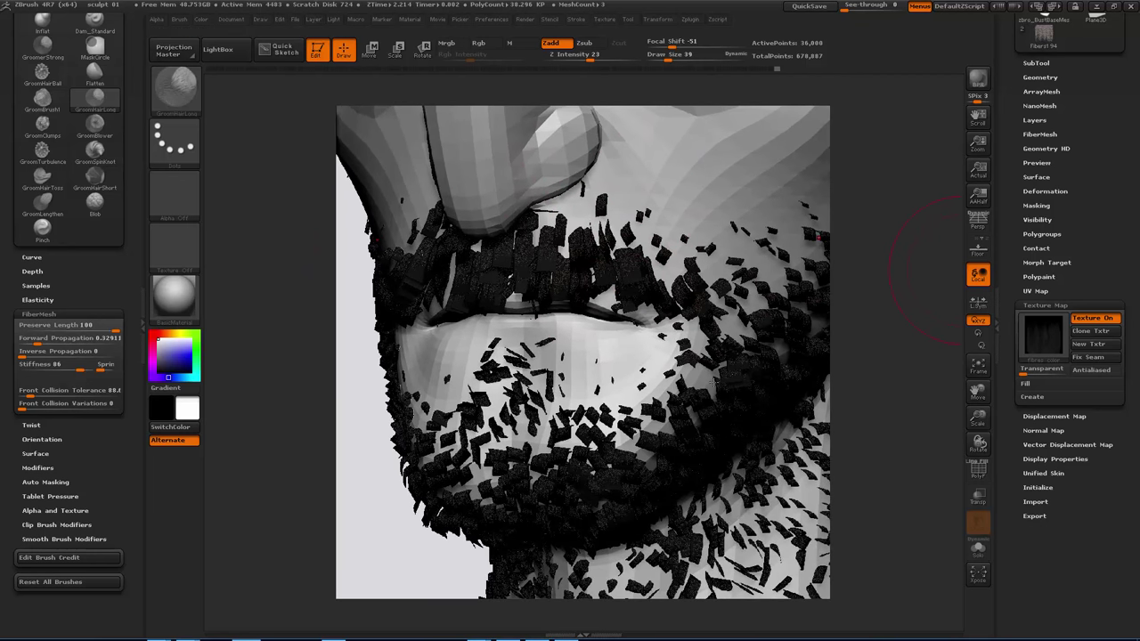
Select the zbro_BustBaseMesh2 subtool and duplicate it.
left_click_drag(1085, 105, 1085, 361)
left_click(1035, 319)
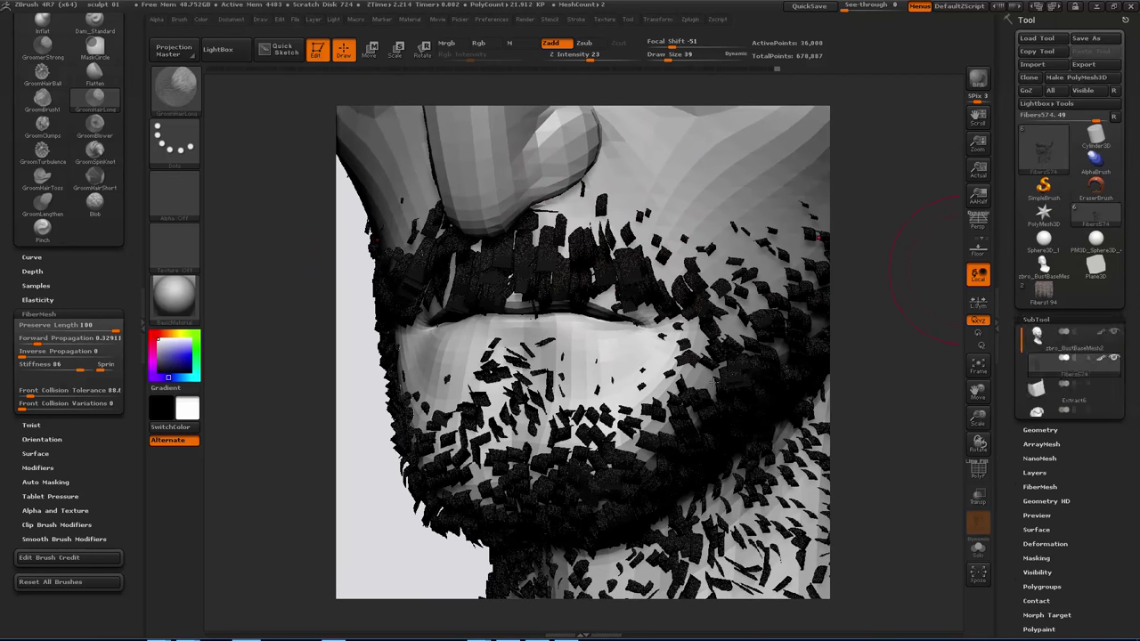
left_click_drag(1025, 233, 1024, 361)
left_click(1069, 336)
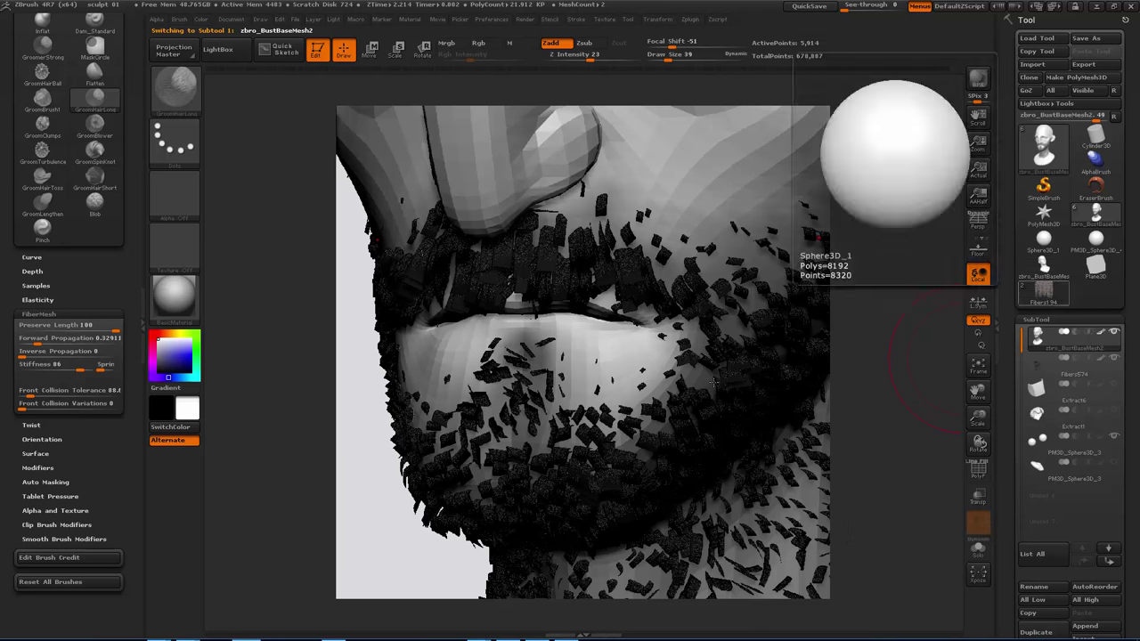
scroll(1037, 628, "down", 2)
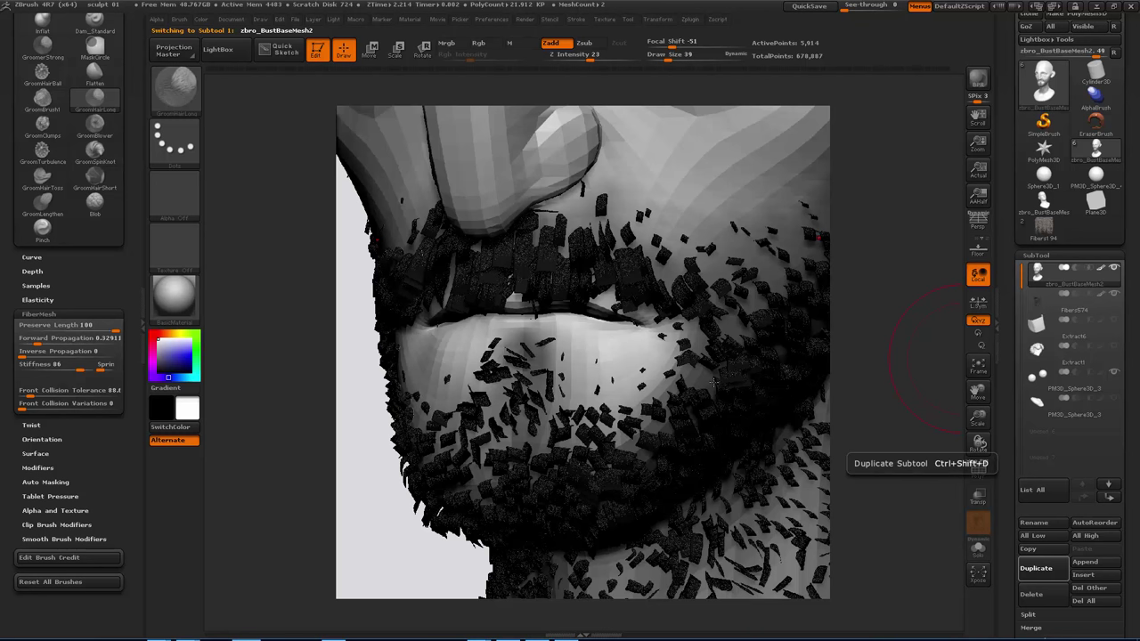
left_click(1036, 567)
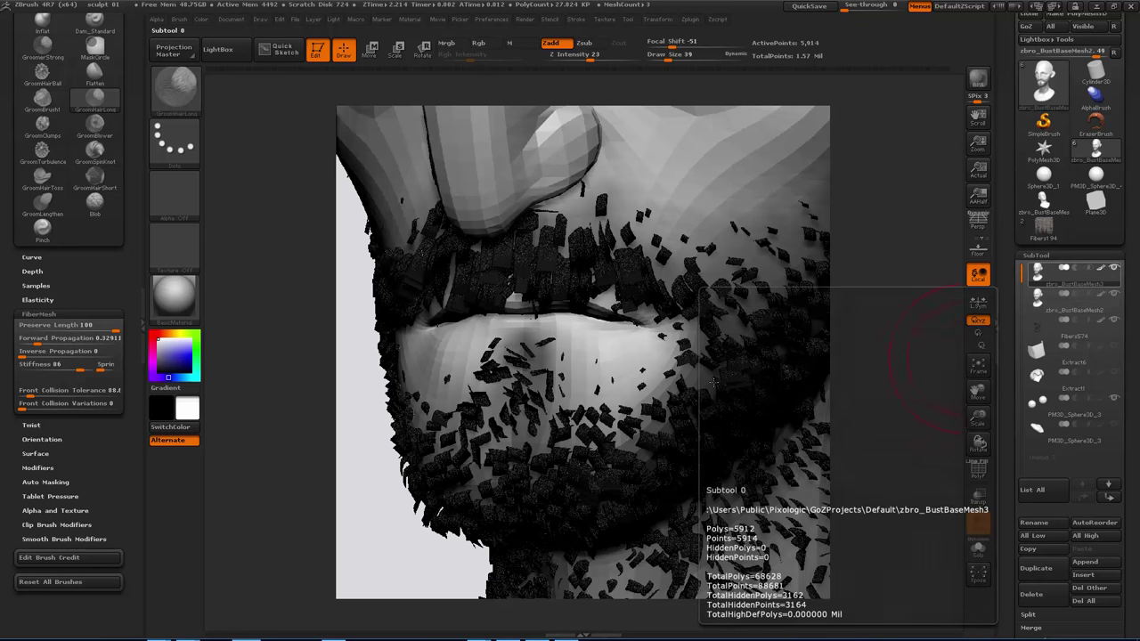
Send the duplicated bust at its lowest subdivision level to Maya with GoZ and inspect its mesh there.
left_click_drag(895, 287, 914, 340, "ctrl")
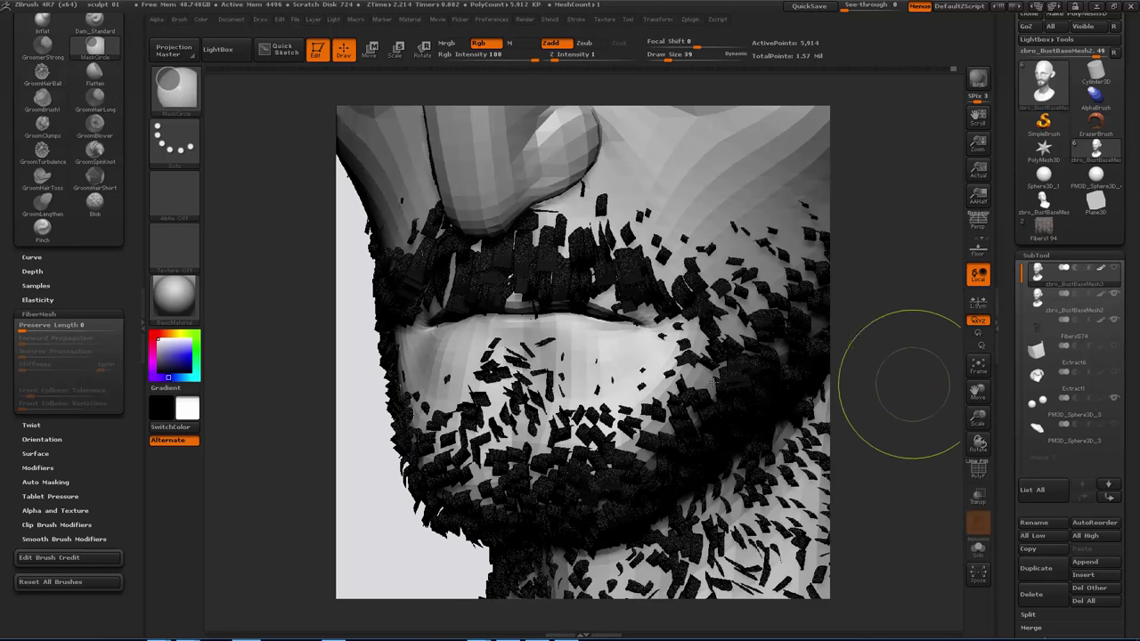
scroll(1069, 178, "up", 2)
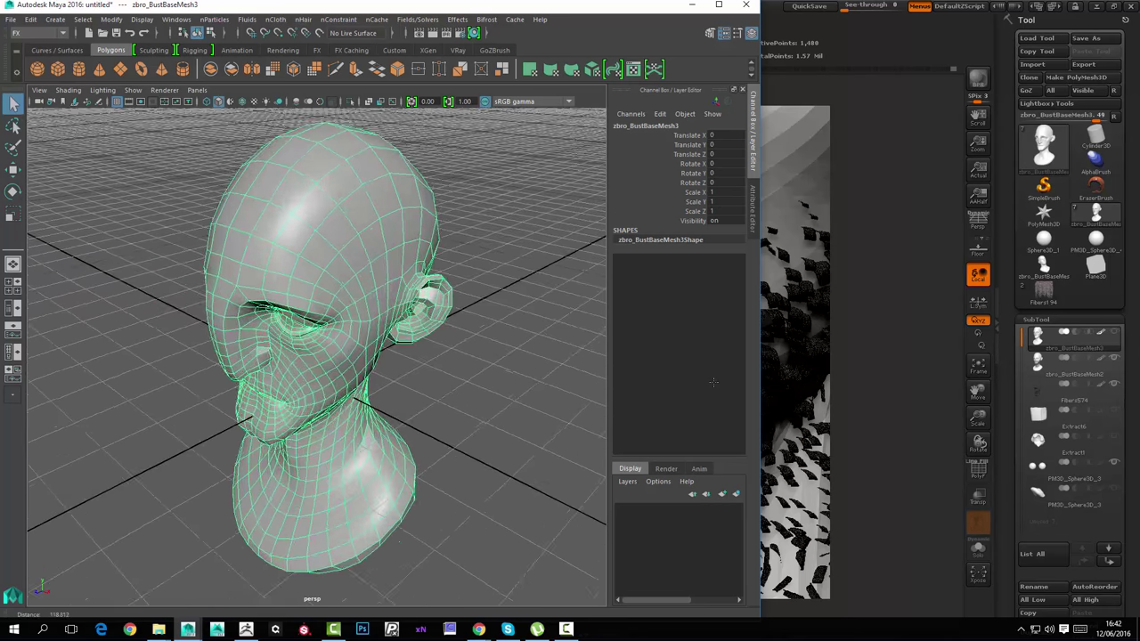
left_click_drag(374, 357, 164, 318, "alt")
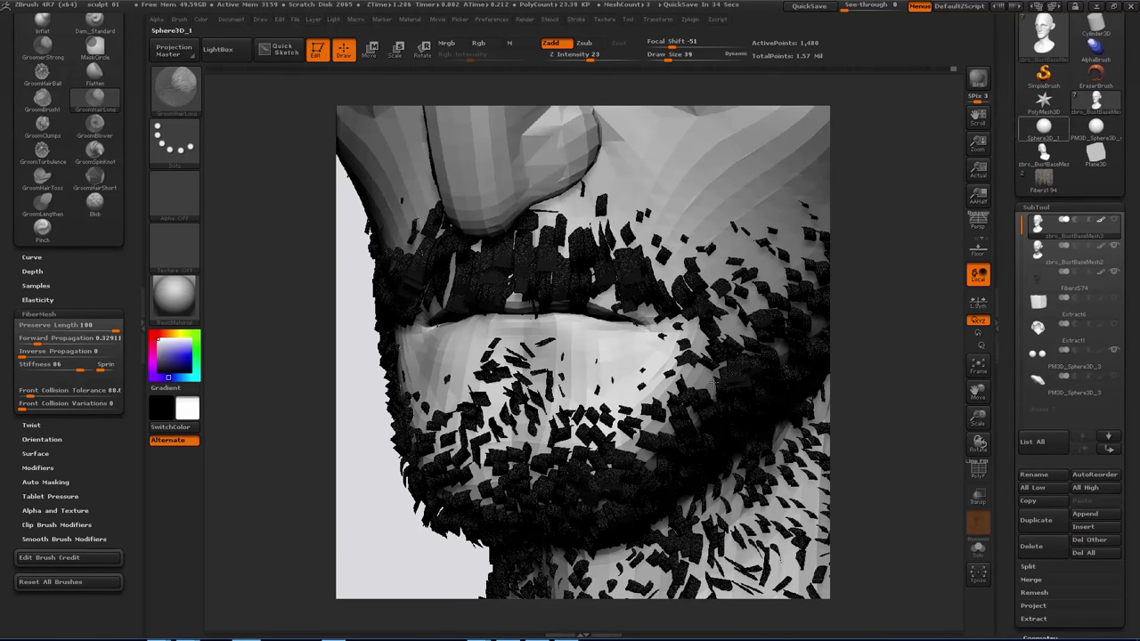
Back in ZBrush, raise the duplicated bust to subdivision level 2 and hide the original bust subtool.
left_click_drag(1086, 591, 1087, 554)
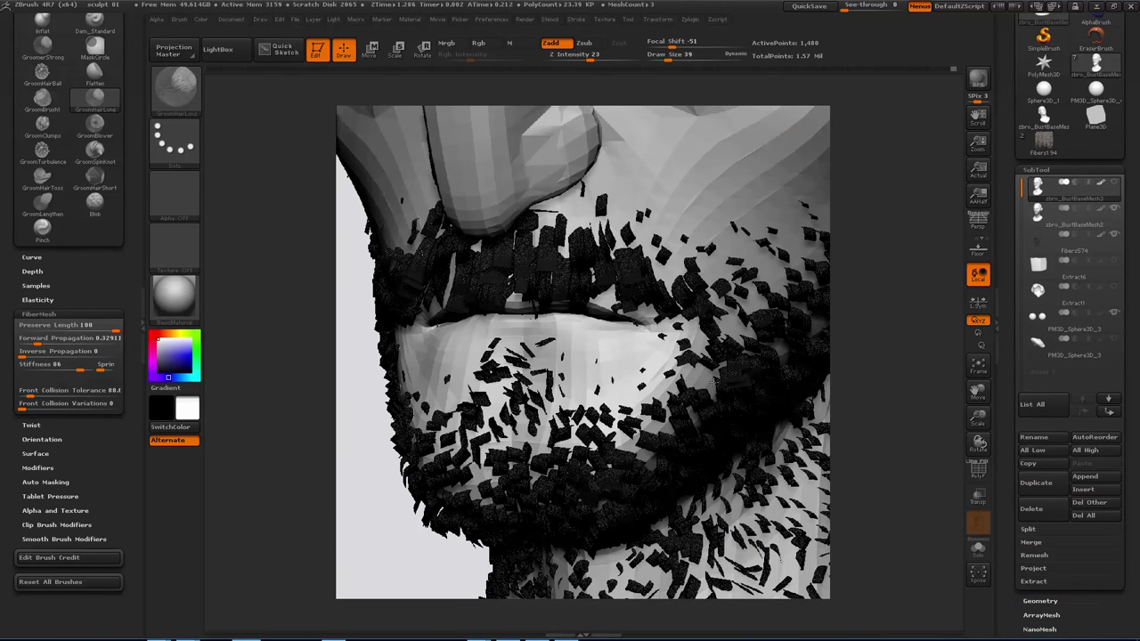
left_click(1040, 601)
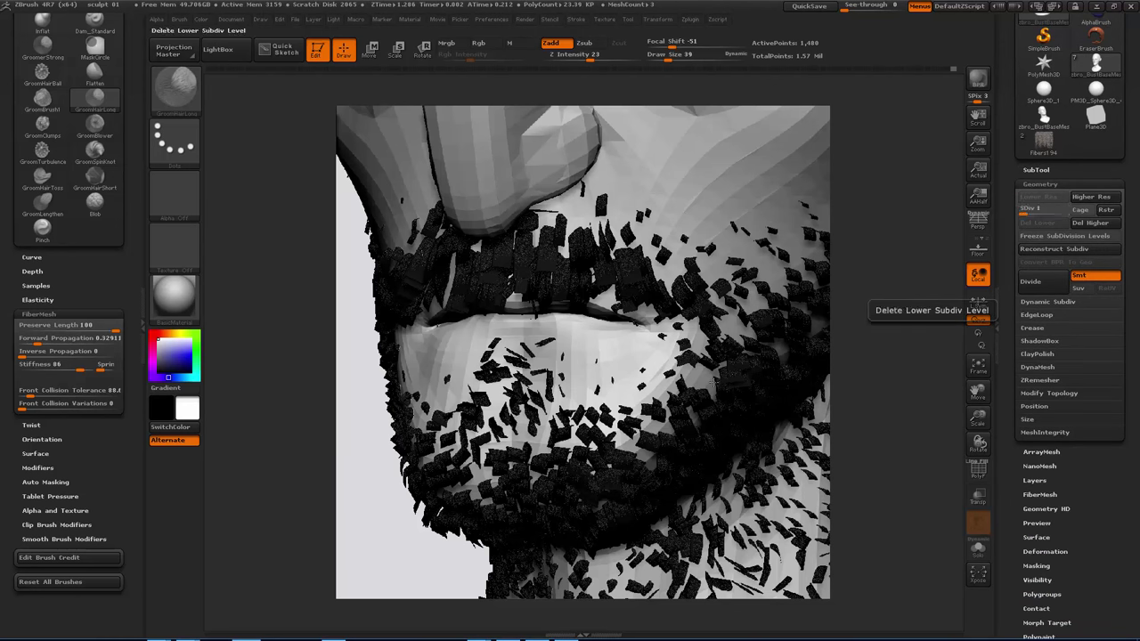
key("d")
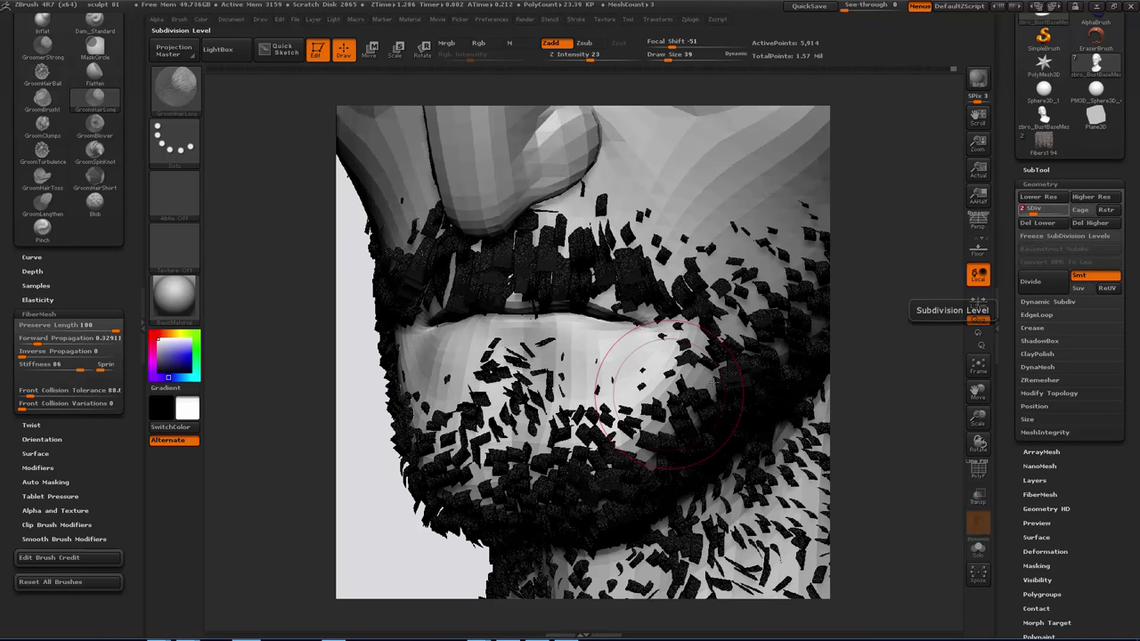
left_click(1037, 170)
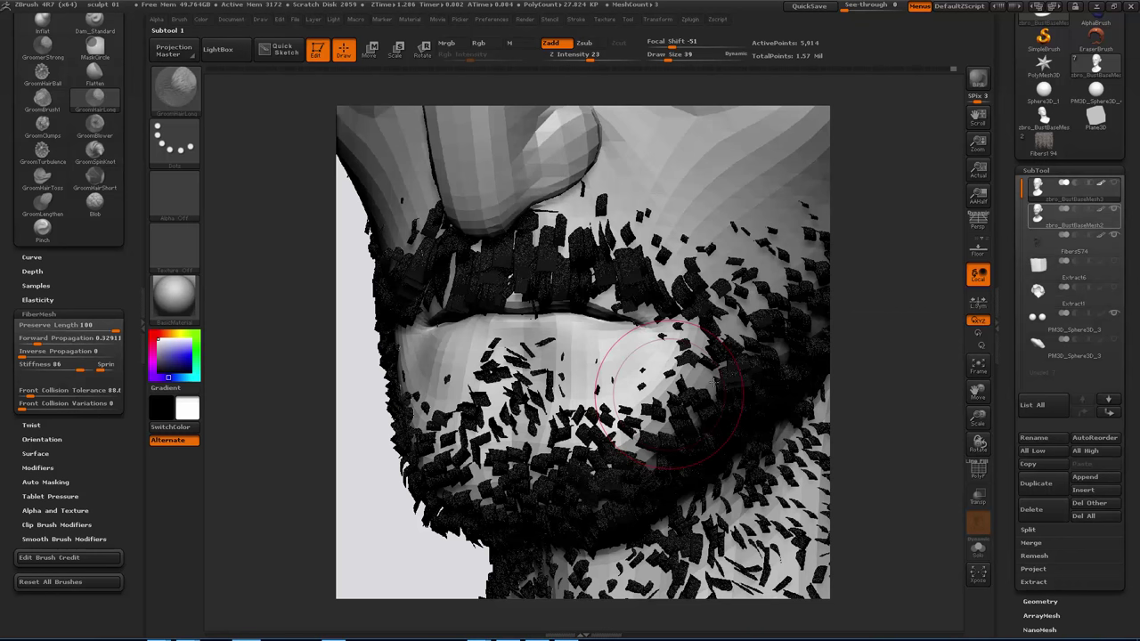
left_click(1115, 208)
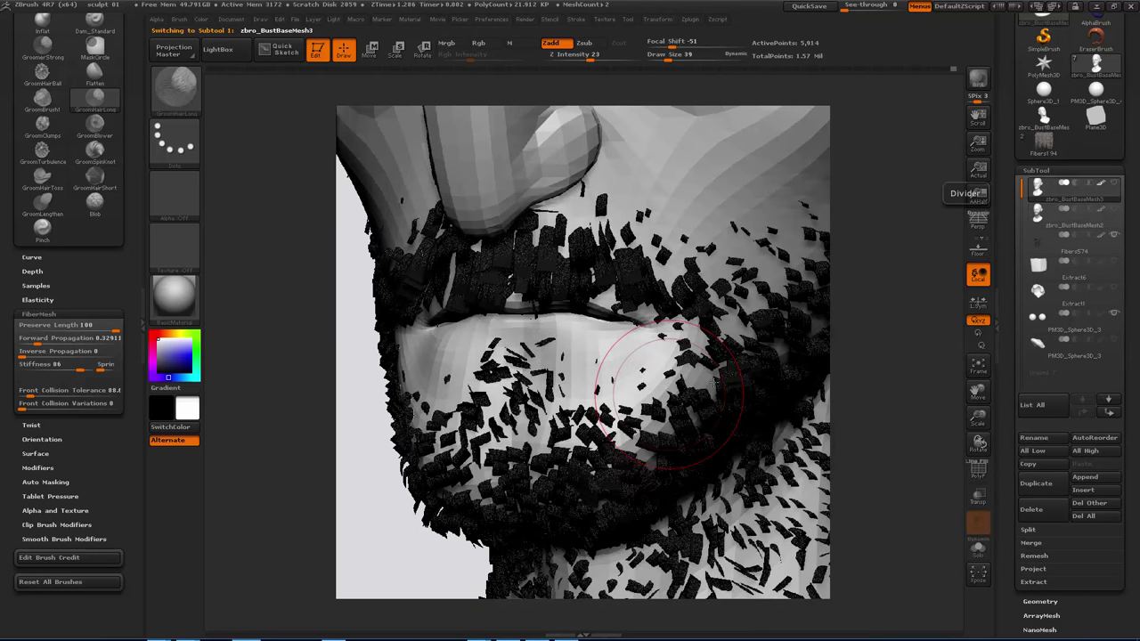
Lower the duplicated bust to subdivision level 1 and reopen the subtool list.
left_click_drag(1010, 227, 1010, 374)
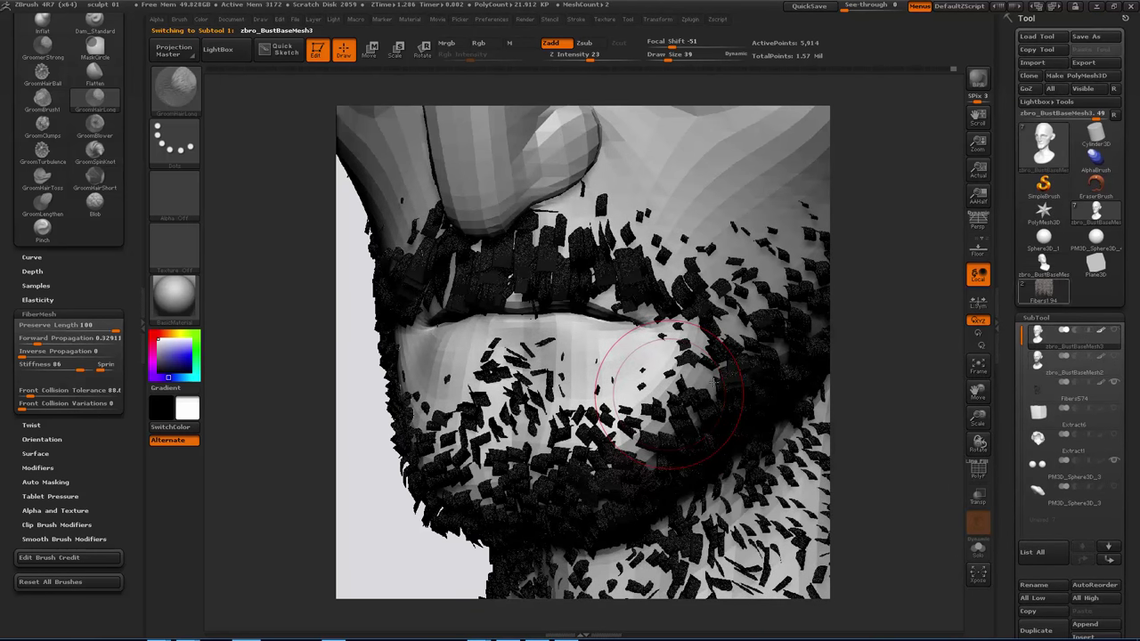
scroll(1069, 356, "down", 5)
left_click(1040, 376)
left_click_drag(1010, 178, 1010, 357)
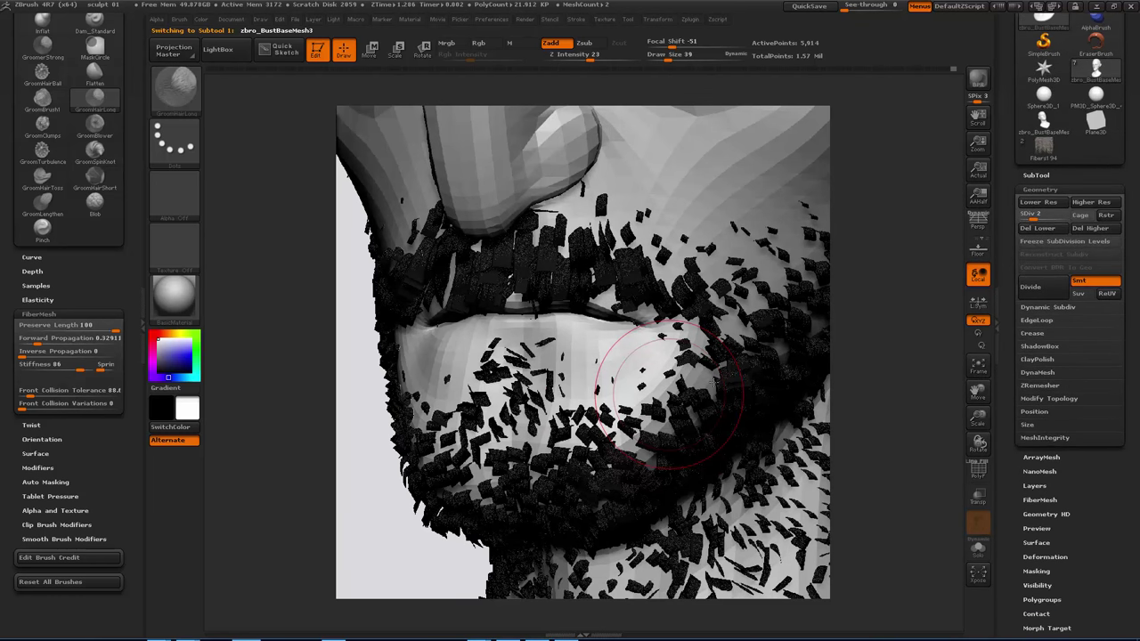
left_click(1038, 202)
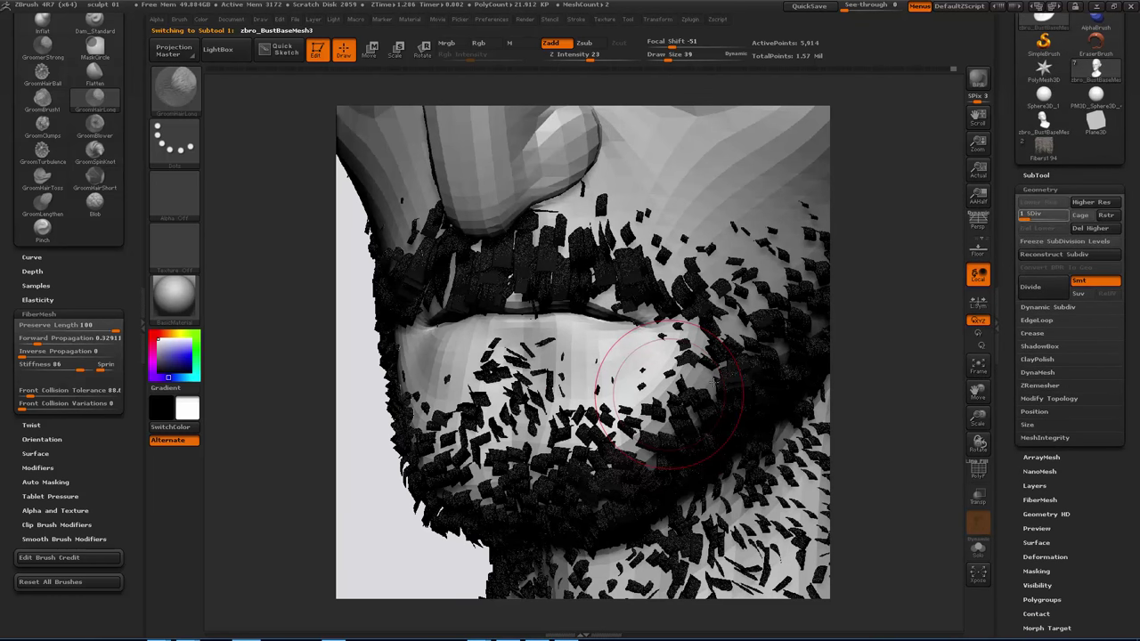
left_click_drag(1010, 204, 1010, 350)
left_click(1035, 319)
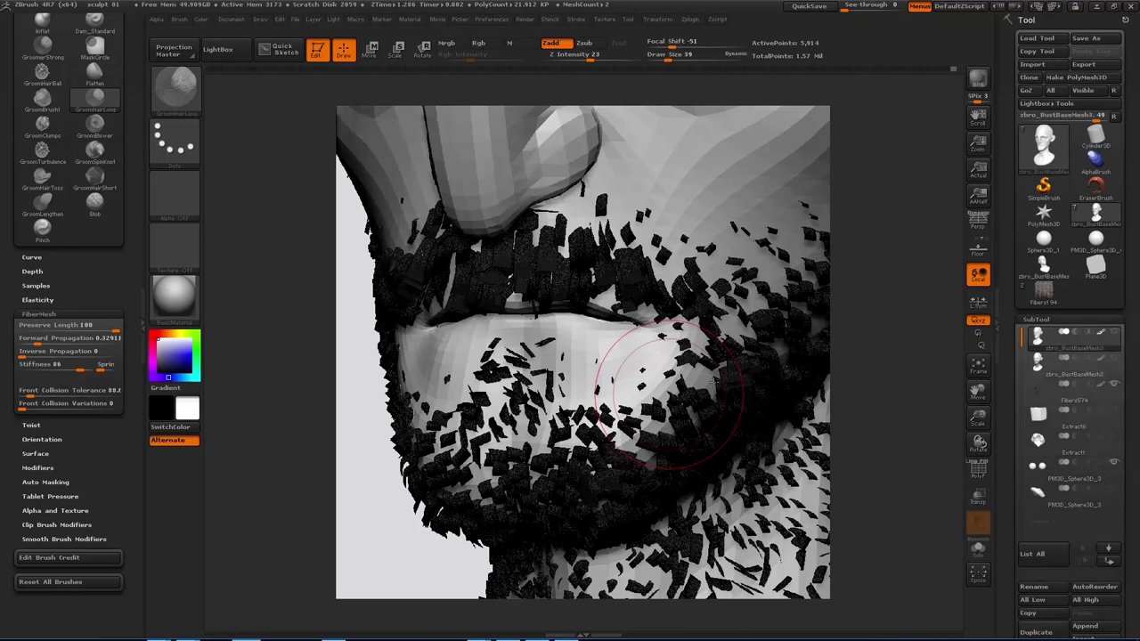
Send the duplicated bust subtool at its current subdivision level to Maya with GoZ.
mouse_move(1069, 236)
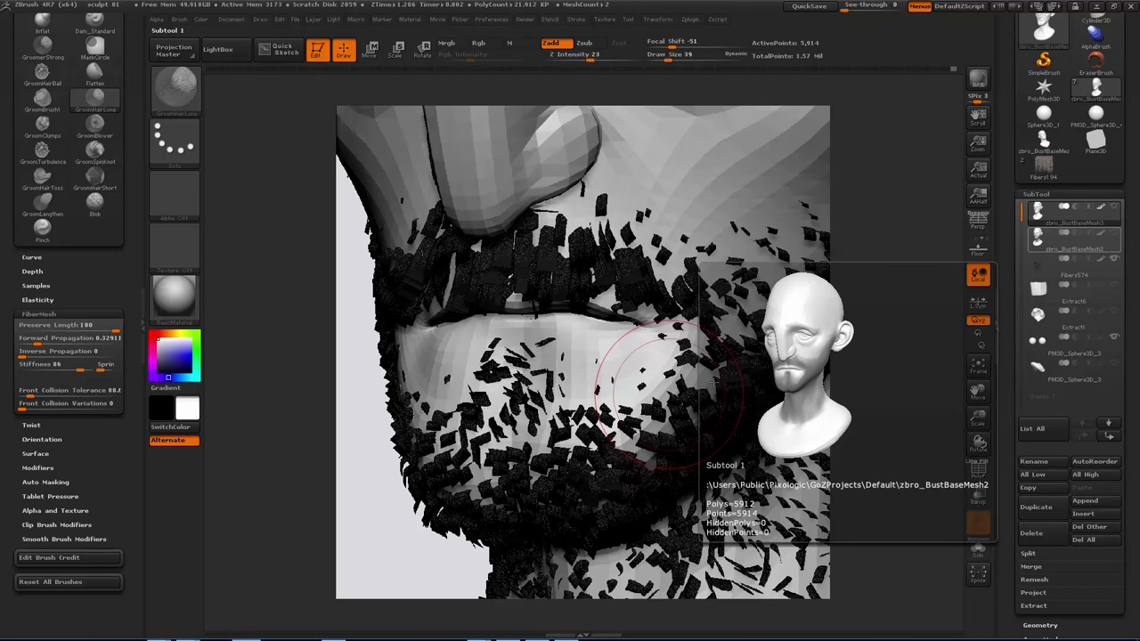
mouse_move(1060, 211)
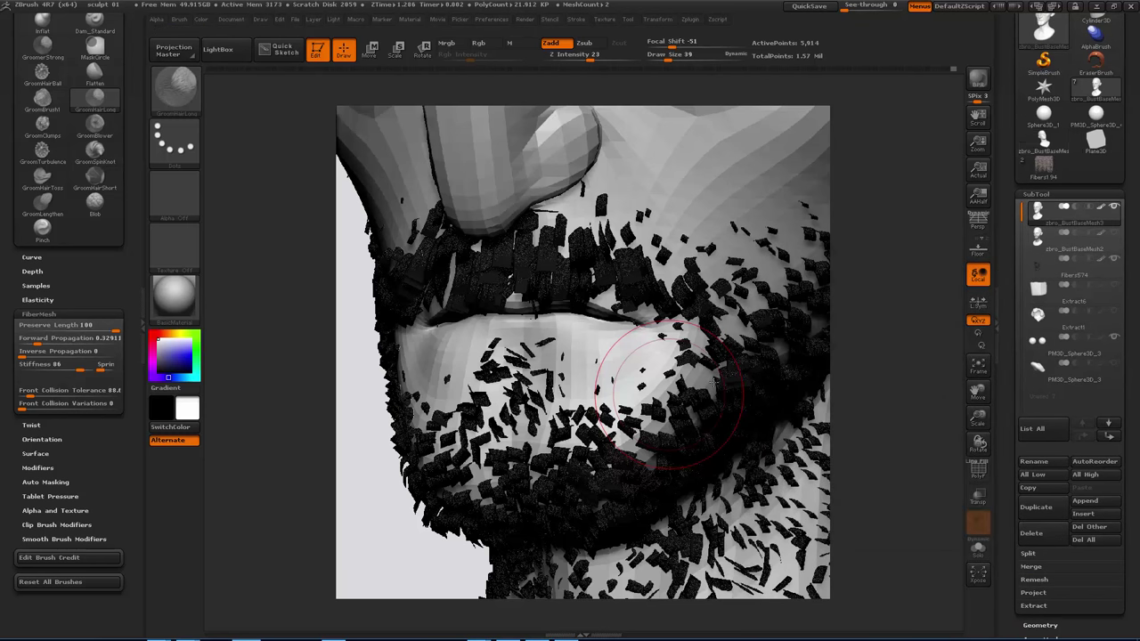
scroll(1069, 214, "up", 3)
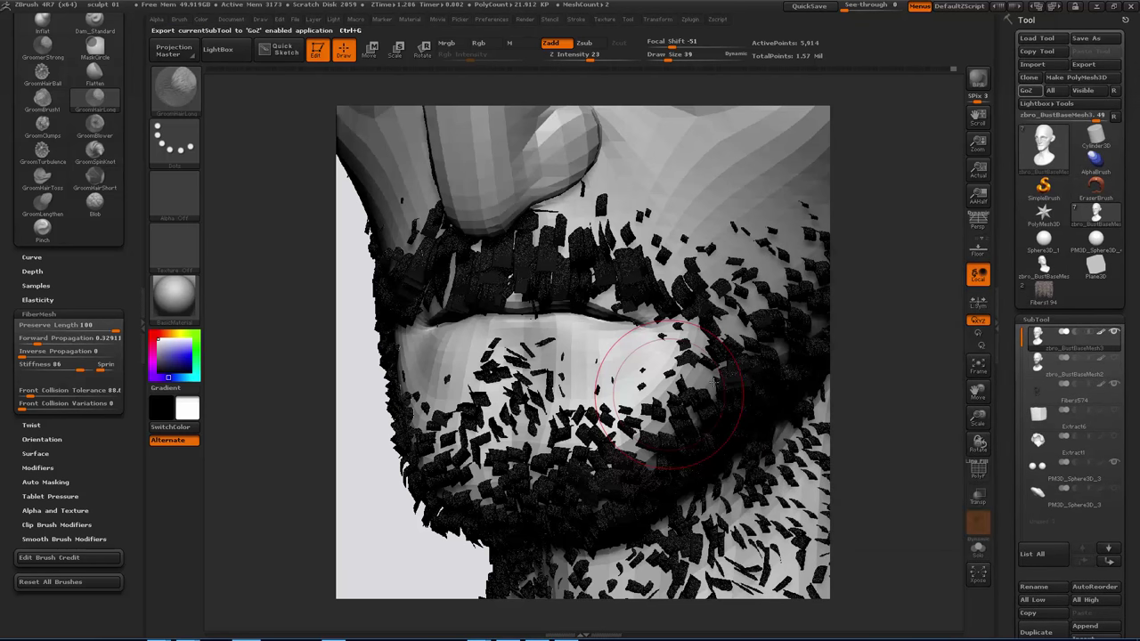
left_click(1027, 91)
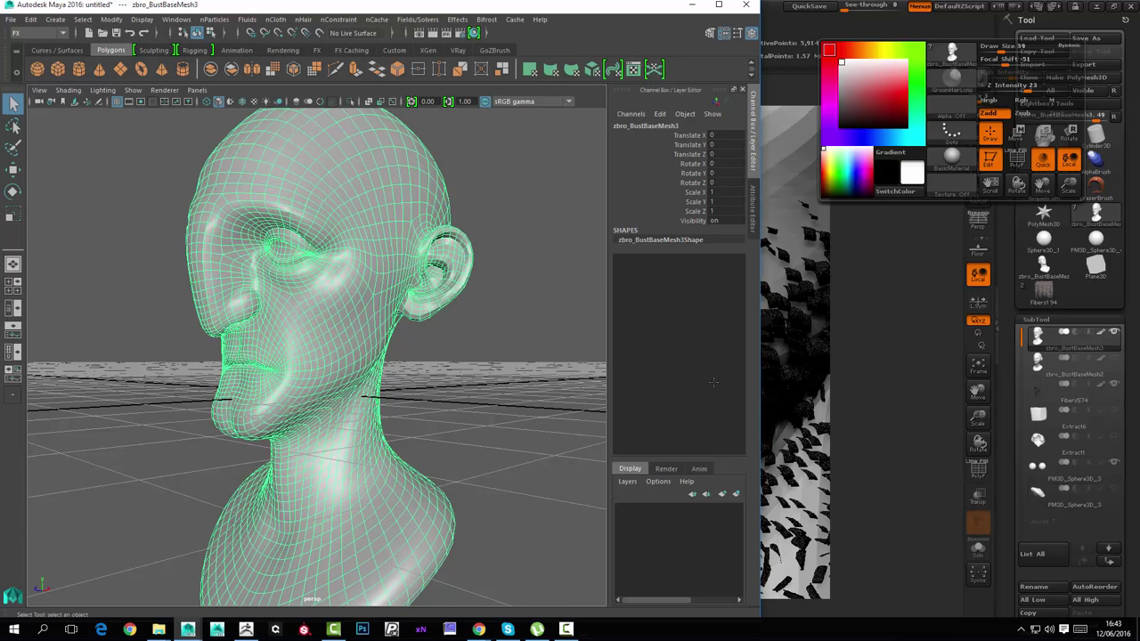
Show the Outliner beside Maya's perspective view and turn the imported bust to face the front.
left_click(13, 308)
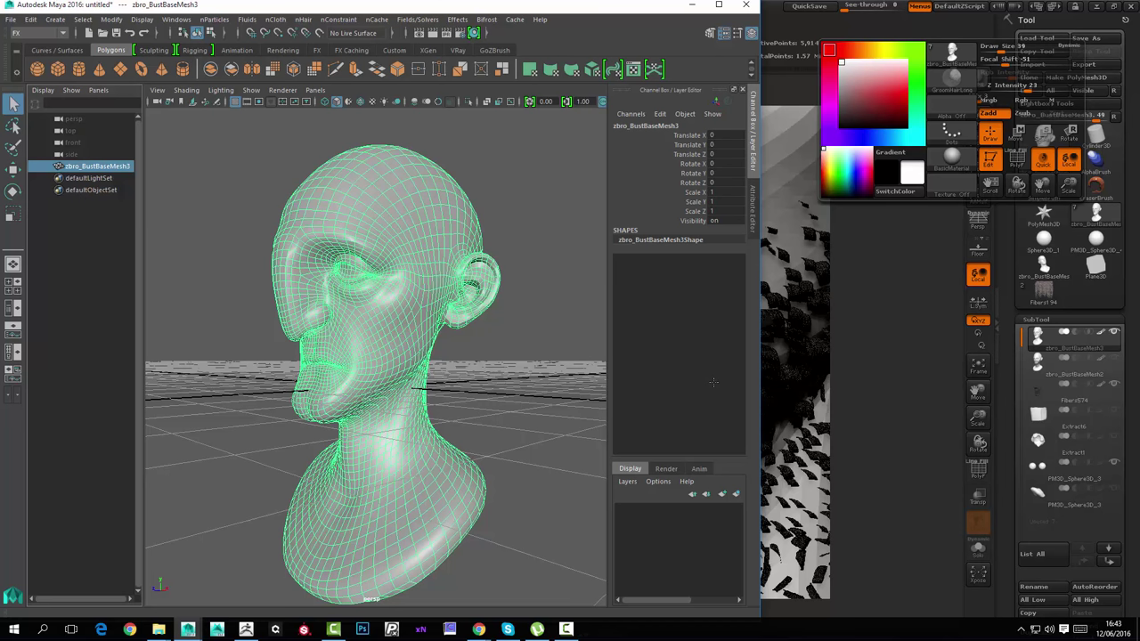
mouse_move(356, 374)
left_mouse_down("alt")
mouse_move(543, 361)
mouse_move(392, 383)
mouse_move(343, 374)
left_mouse_up("alt")
mouse_move(343, 374)
right_mouse_down("alt")
mouse_move(409, 375)
mouse_move(343, 374)
right_mouse_up("alt")
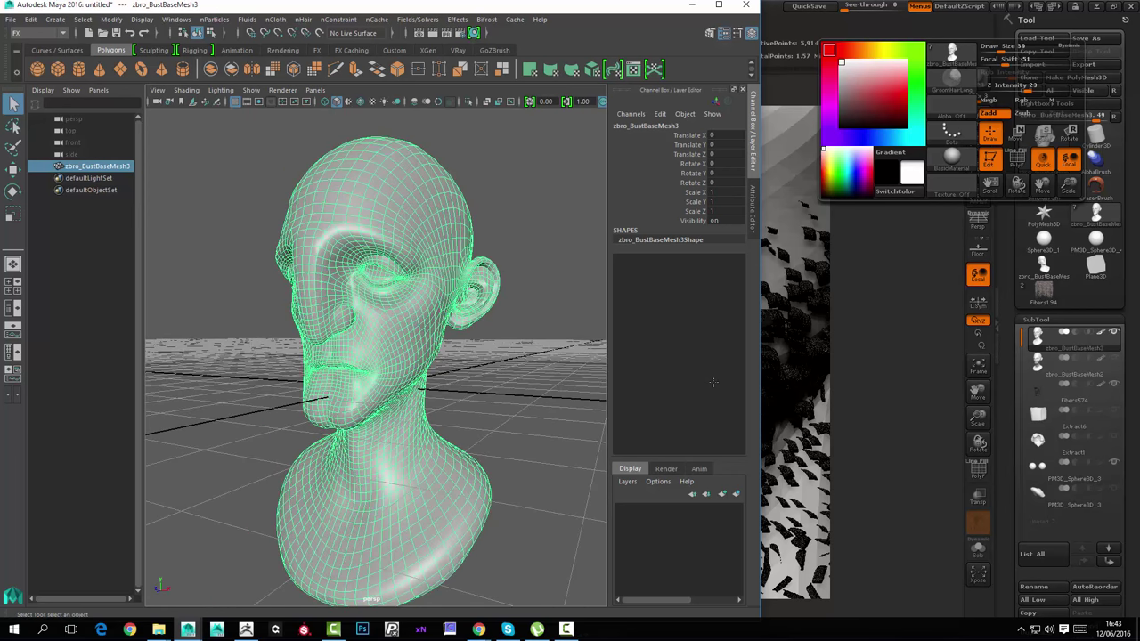
left_click_drag(356, 356, 466, 390, "alt")
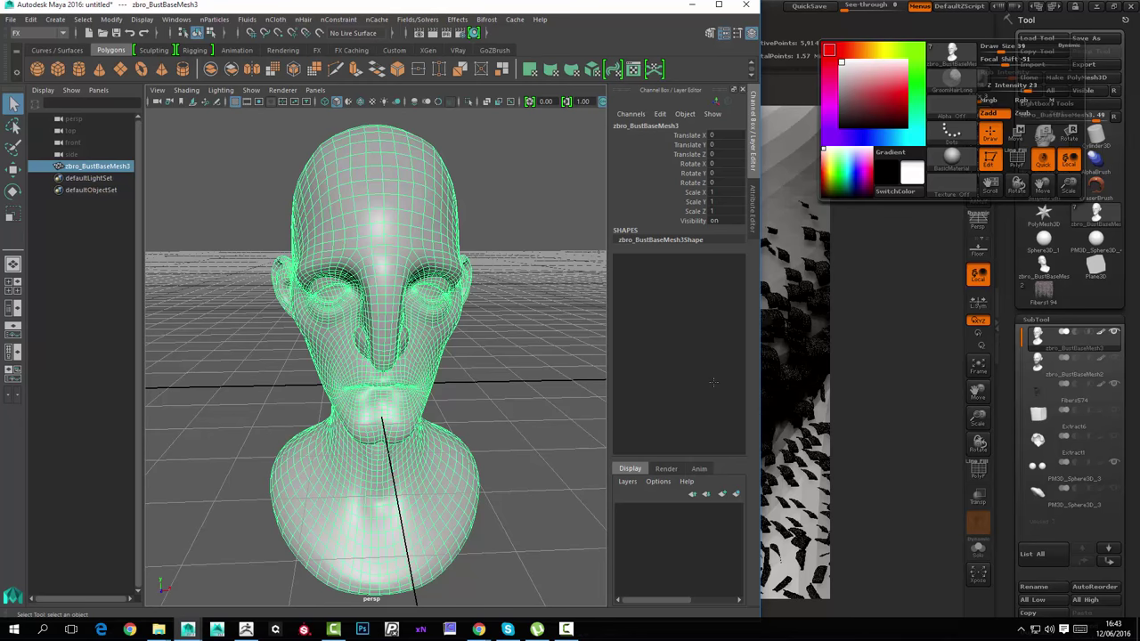
Back in ZBrush, select the Fibers574 beard subtool and send it to Maya with GoZ.
key("alt+Tab")
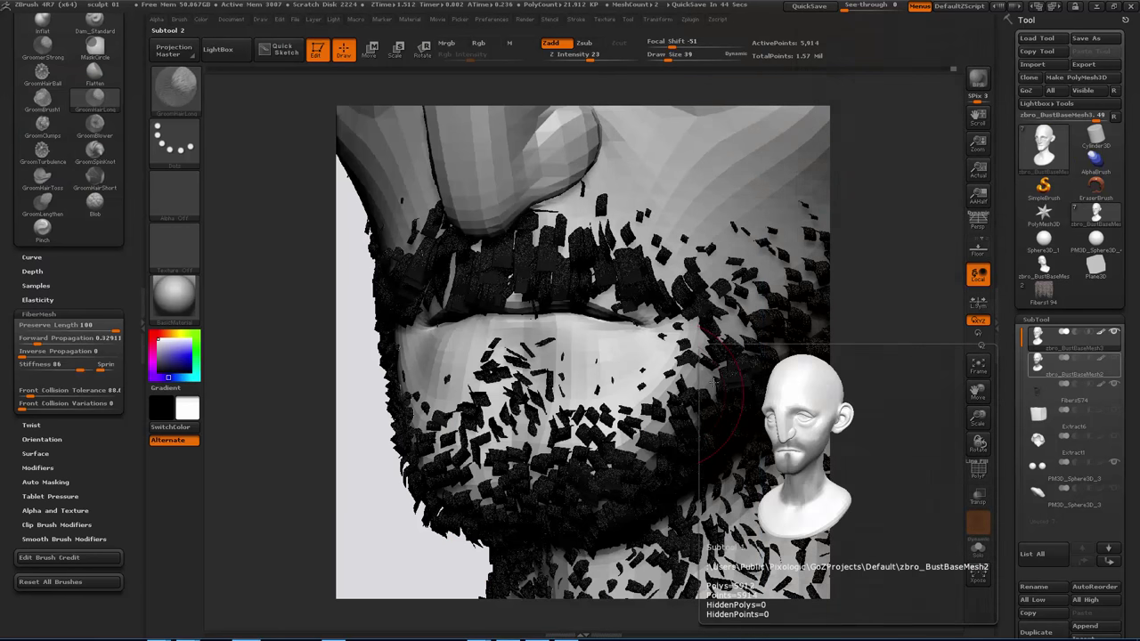
left_click(714, 381, "alt")
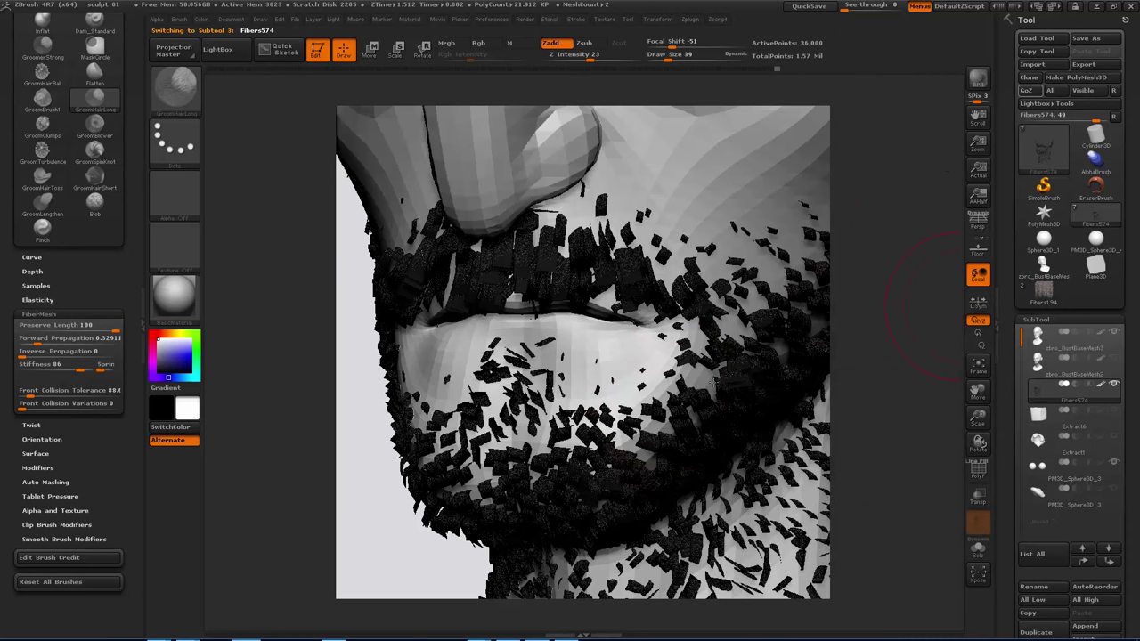
key("ctrl+g")
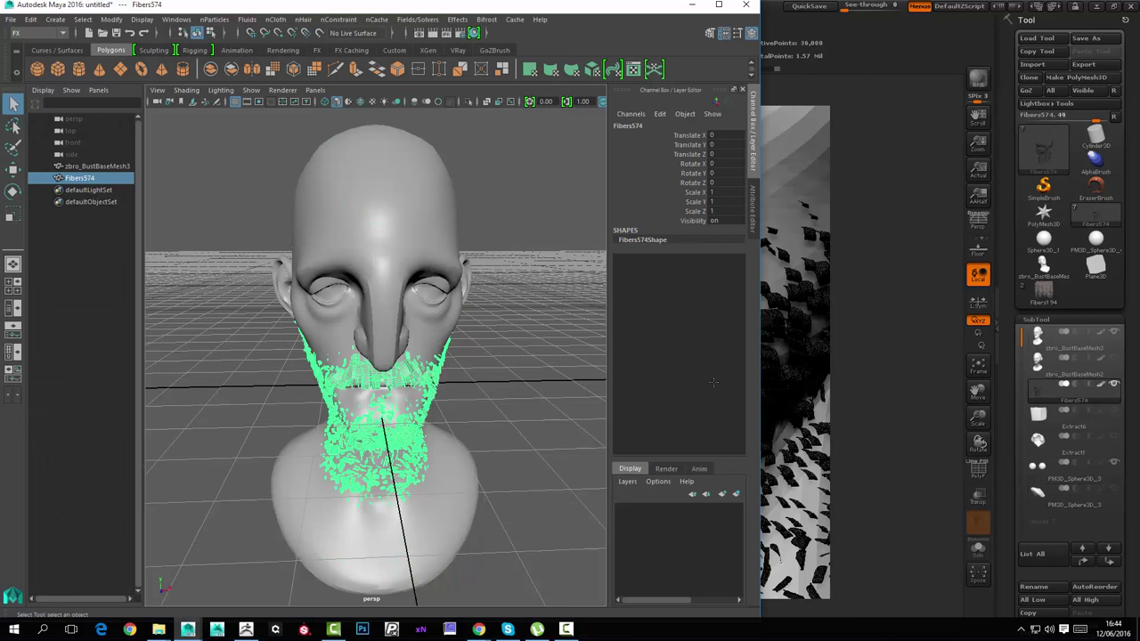
Examine the imported beard's fibre strips in Maya up close and from the side of the face.
left_click_drag(445, 374, 298, 334, "alt")
scroll(369, 339, "up", 6)
scroll(298, 334, "up", 7)
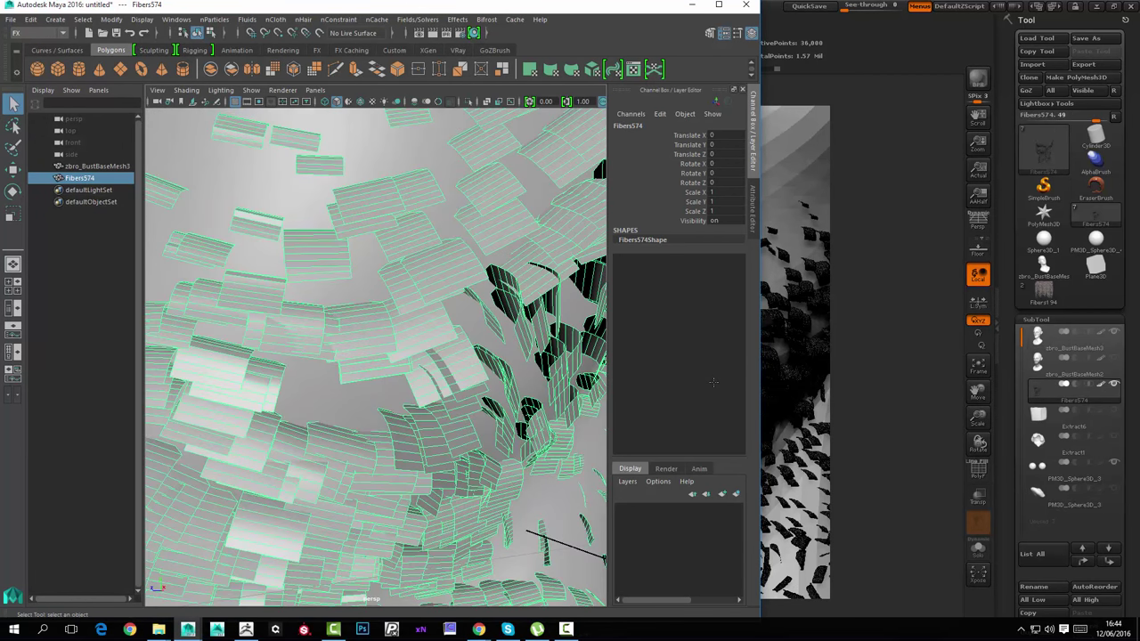
scroll(376, 356, "up", 6)
left_click_drag(376, 356, 285, 320, "alt")
scroll(376, 357, "down", 10)
middle_click_drag(339, 383, 450, 309, "alt")
left_click_drag(303, 374, 436, 369, "alt")
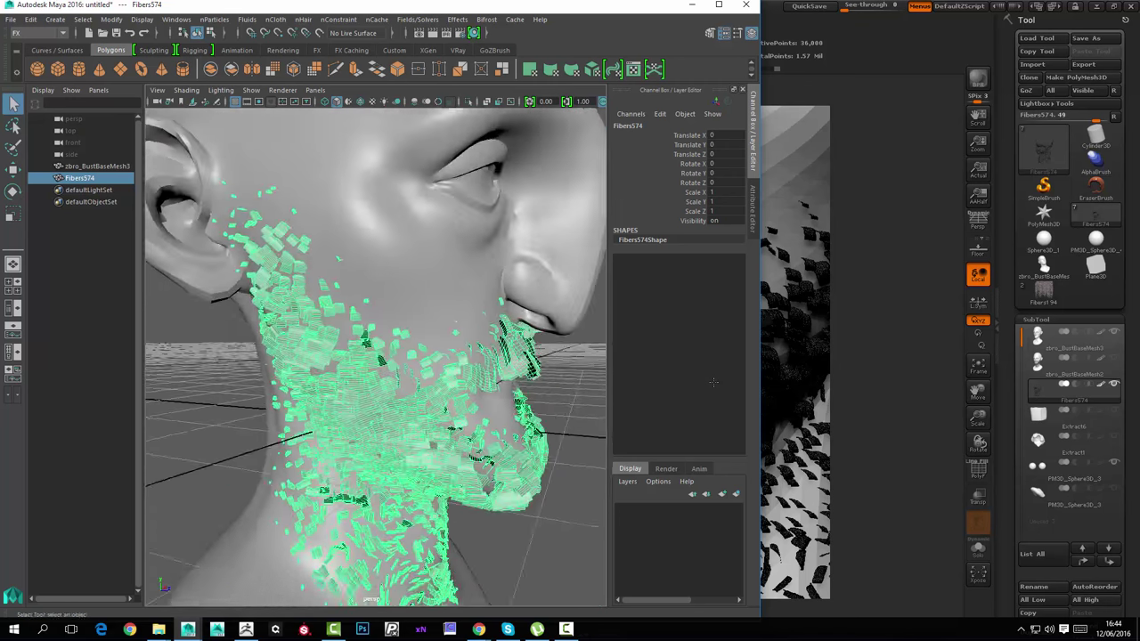
middle_click_drag(436, 369, 437, 441, "alt")
Switch Maya to the Modeling menu set and open the UV Editor for the Fibers574 mesh.
left_click(40, 32)
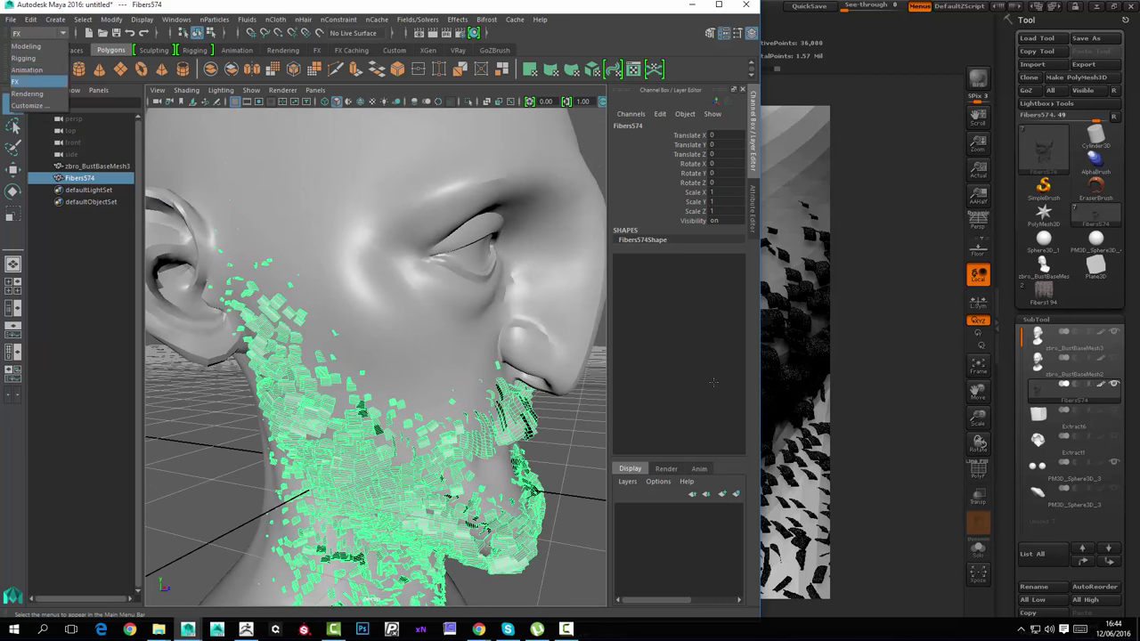
left_click(36, 46)
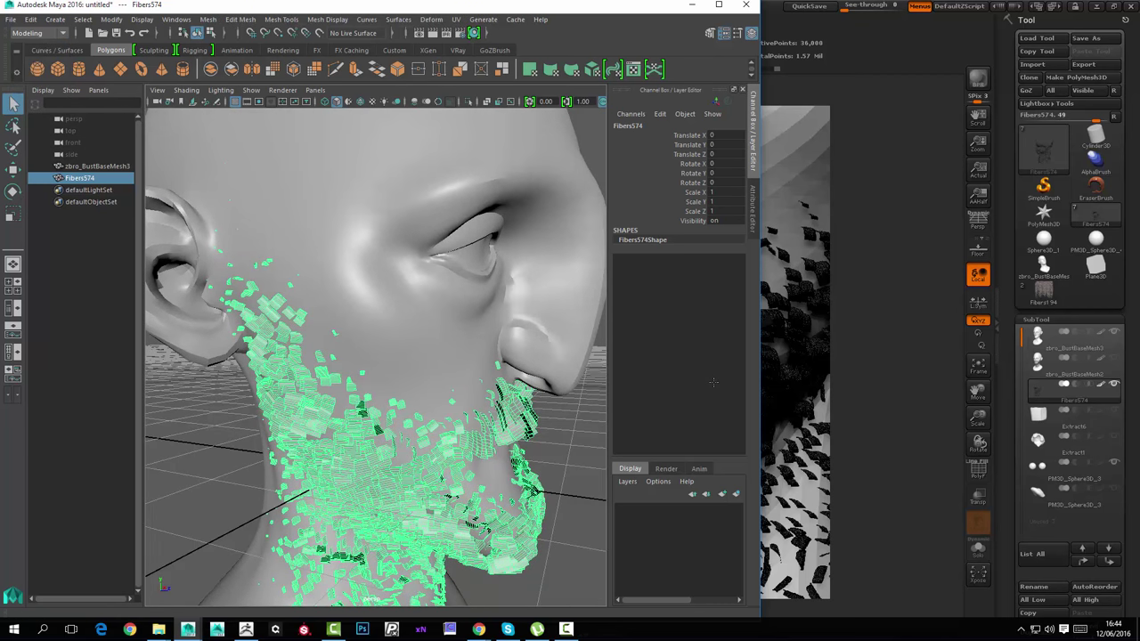
left_click(456, 18)
left_click(472, 30)
right_click_drag(713, 382, 392, 382, "alt")
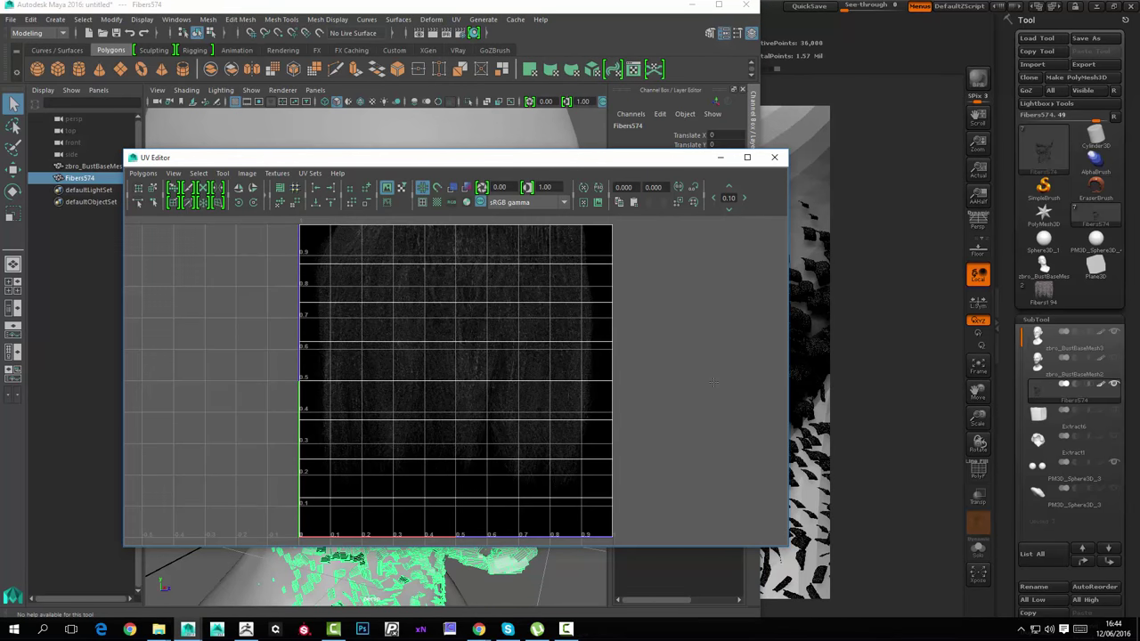
Examine how the Fibers574 UVs lie over the hair texture, and close the UV Editor.
middle_click_drag(392, 382, 364, 412, "alt")
right_click_drag(714, 382, 754, 382, "alt")
mouse_move(714, 382)
middle_mouse_down("alt")
mouse_move(722, 361)
mouse_move(723, 480)
middle_mouse_up("alt")
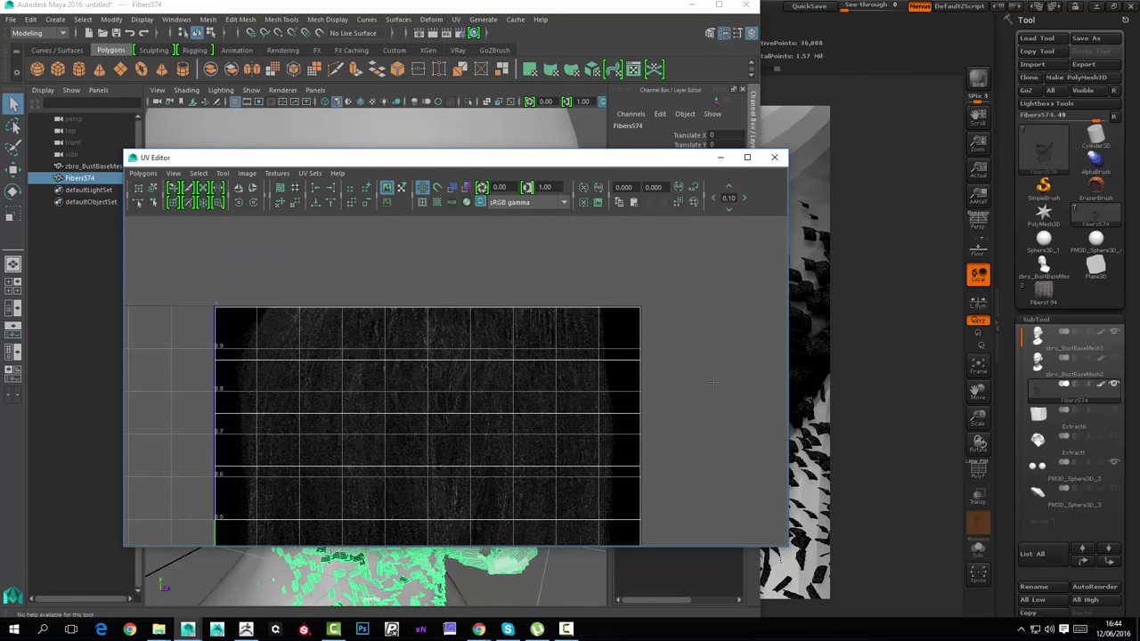
right_click_drag(713, 382, 767, 382, "alt")
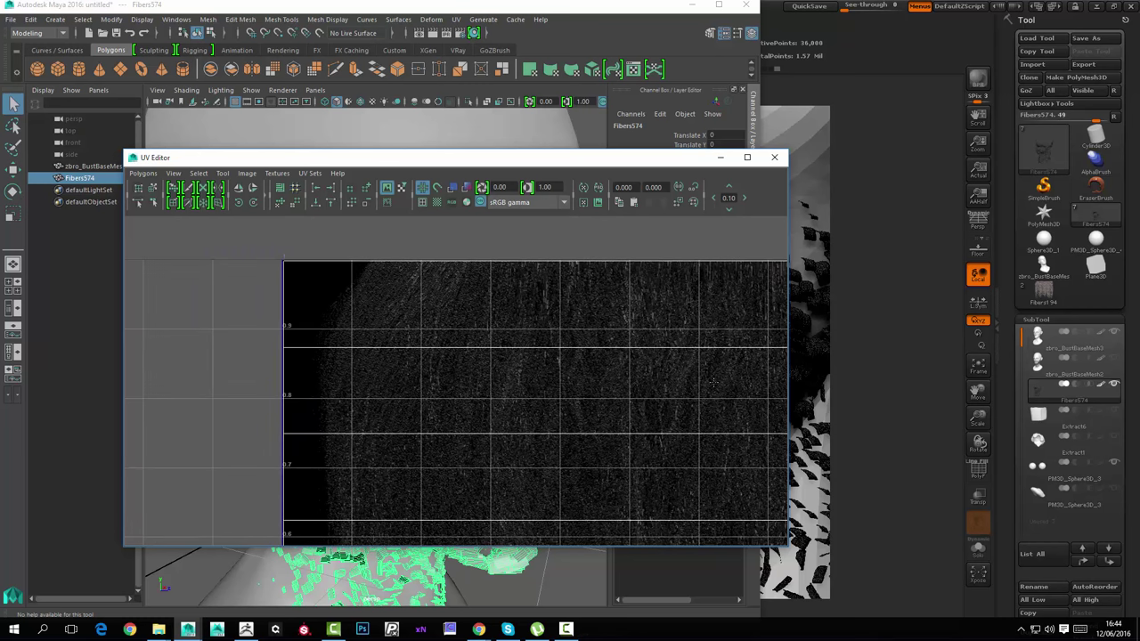
right_click_drag(714, 382, 665, 382, "alt")
middle_click_drag(713, 382, 664, 279, "alt")
right_click_drag(714, 382, 639, 382, "alt")
middle_click_drag(714, 383, 692, 314, "alt")
right_click_drag(713, 382, 668, 382, "alt")
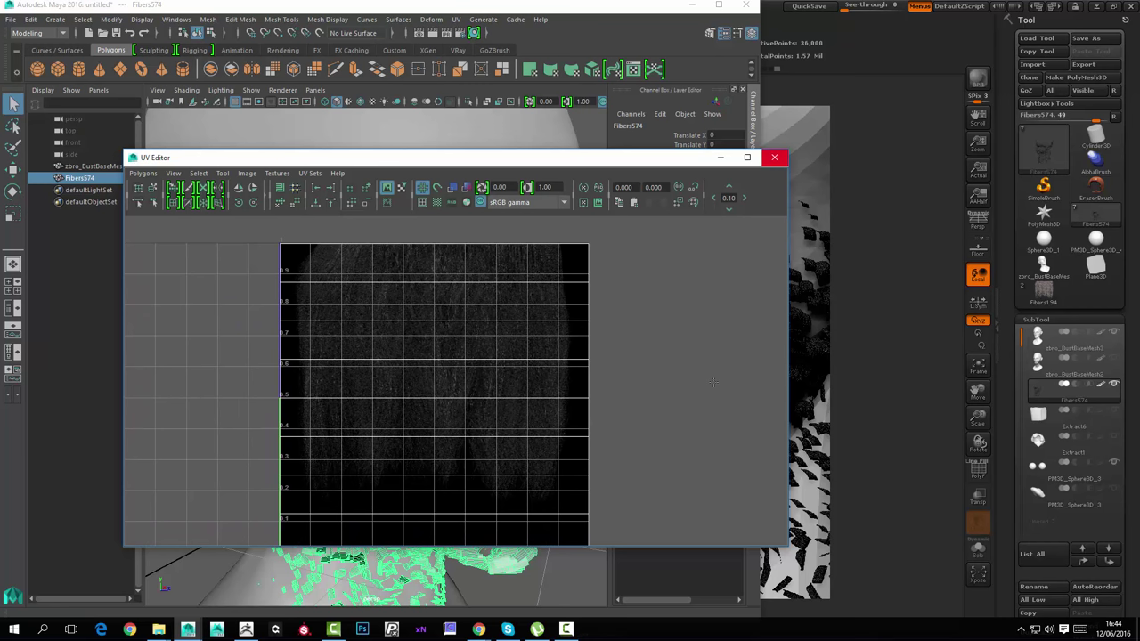
left_click(774, 158)
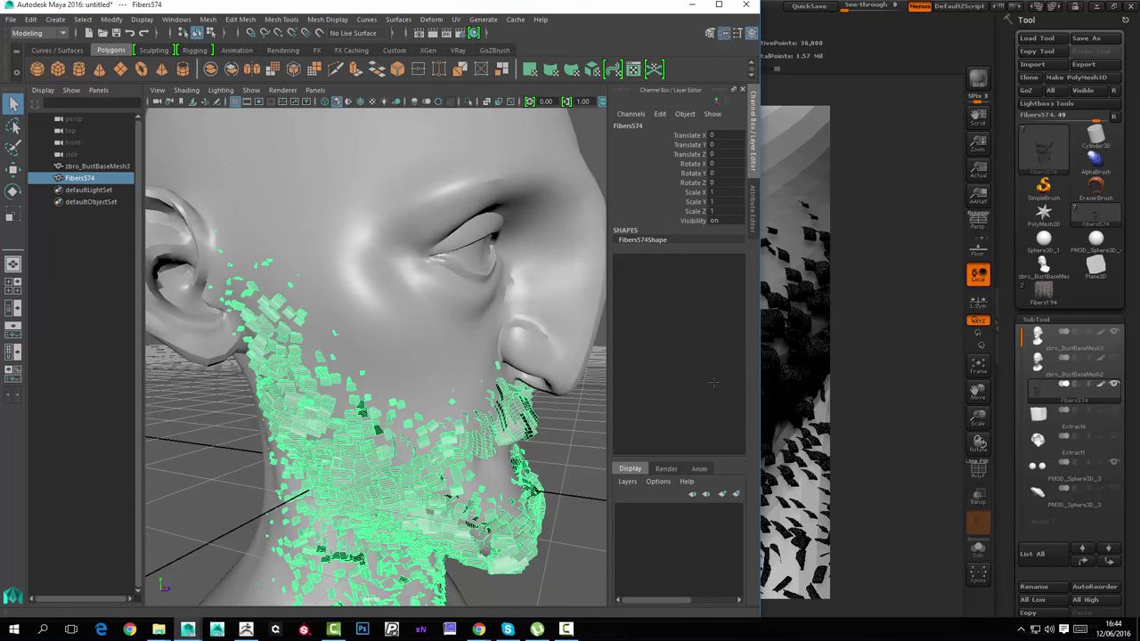
View the textured beard from the front and deselect the fibre mesh.
left_click_drag(481, 383, 312, 353, "alt")
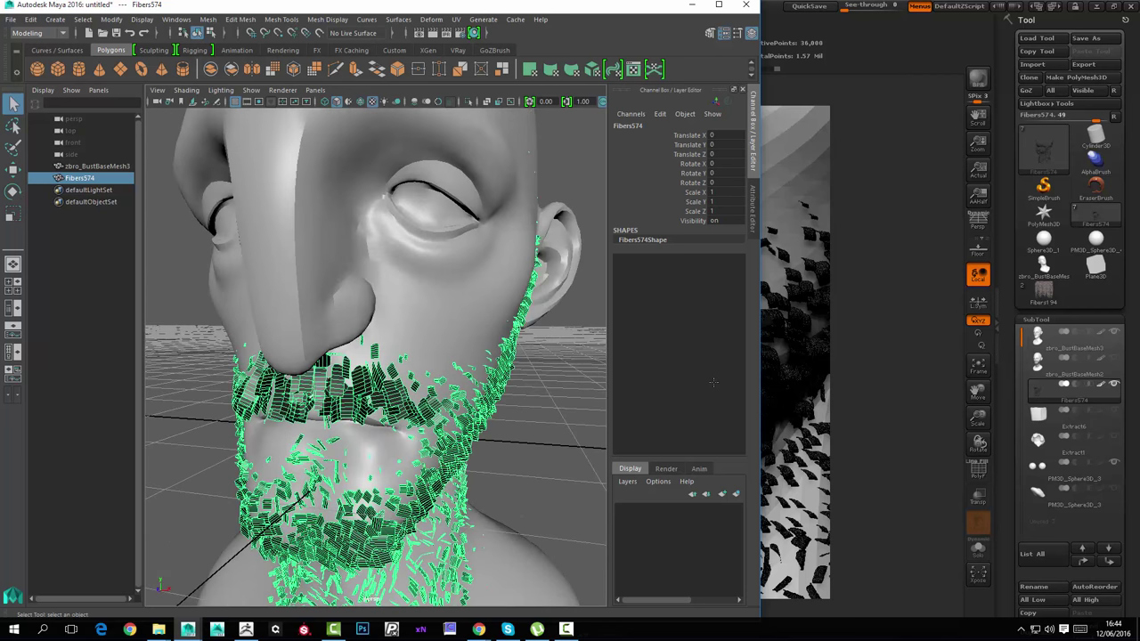
mouse_move(445, 357)
left_mouse_down("alt")
mouse_move(356, 339)
mouse_move(463, 370)
left_mouse_up("alt")
left_click(561, 472)
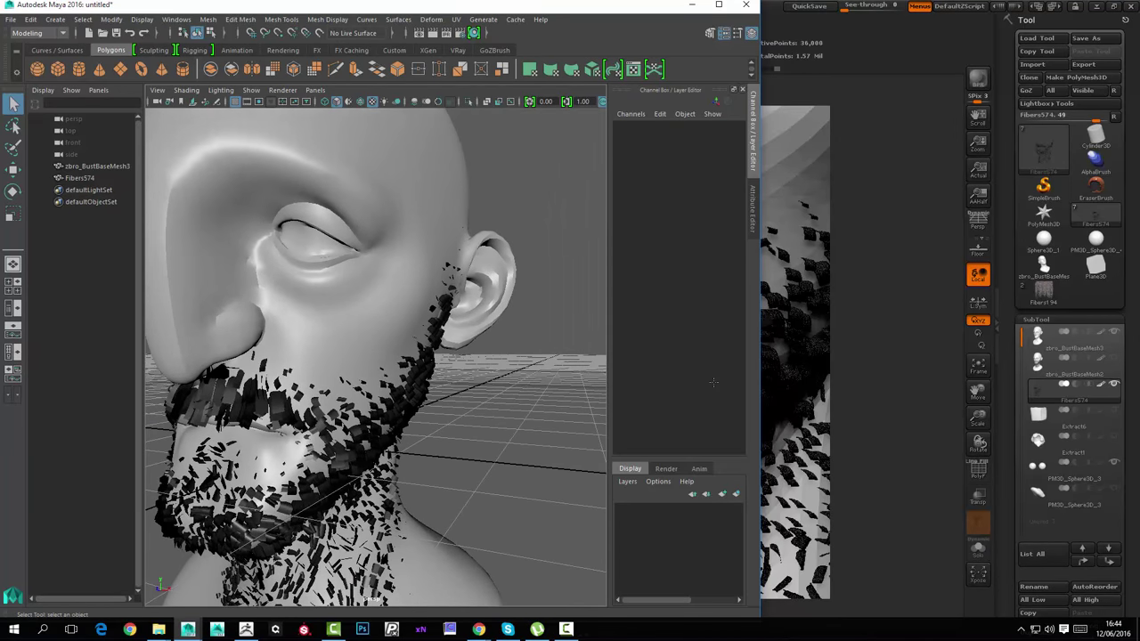
Open Fibers574_blinn and its node network in a maximized Hypershade, with a textured viewport docked beside the browser.
key("ctrl+a")
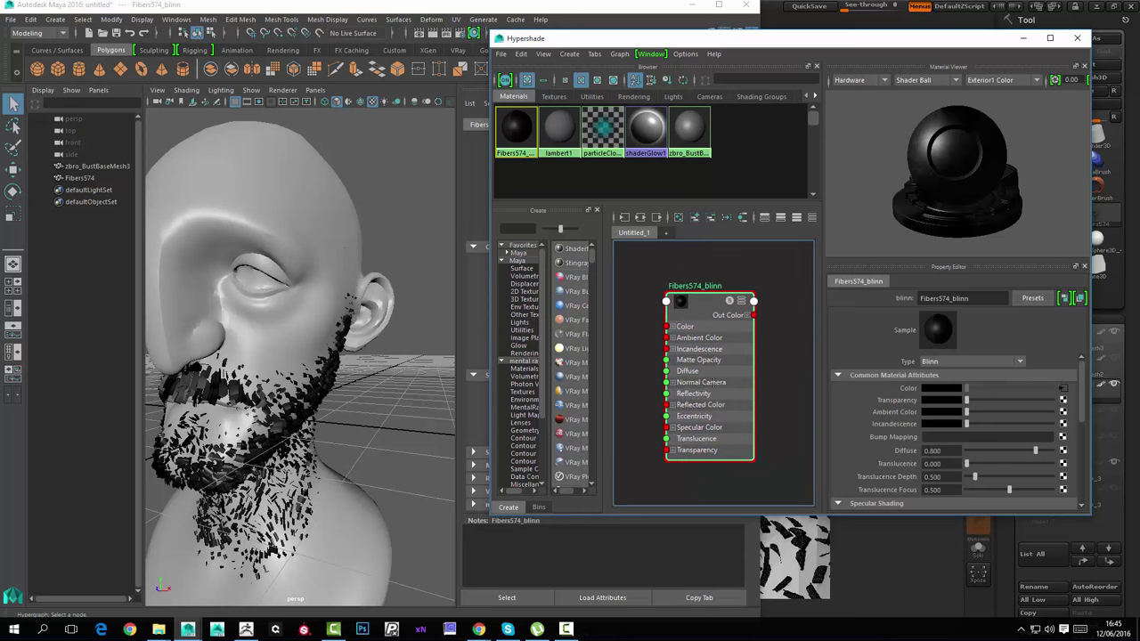
key("super+Up")
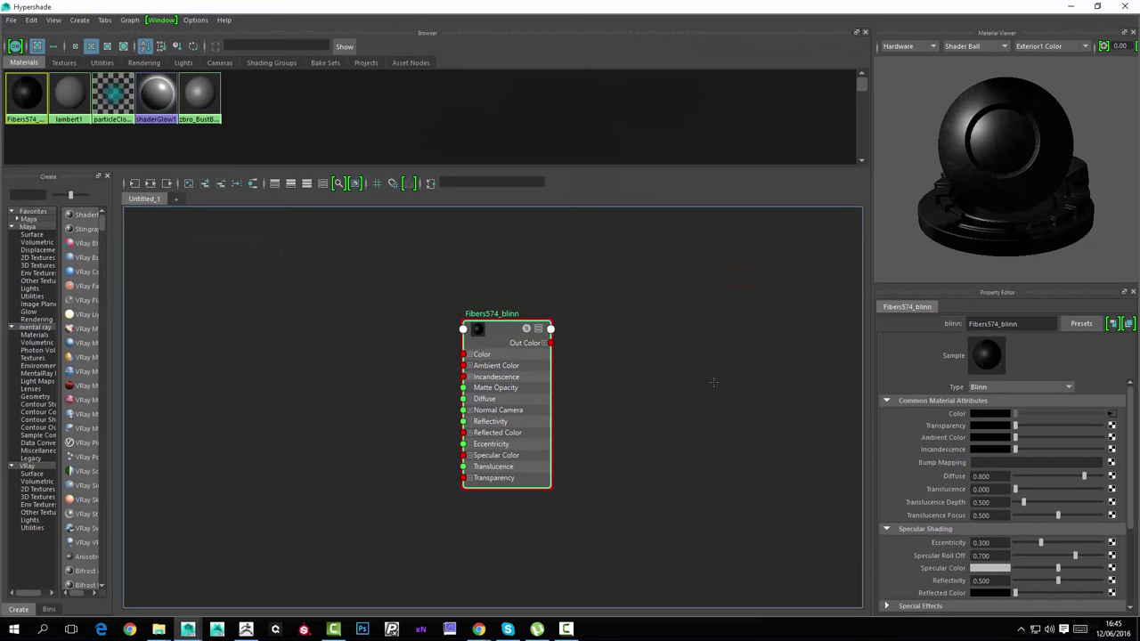
mouse_move(294, 7)
left_mouse_down()
mouse_move(284, 8)
mouse_move(292, 17)
mouse_move(296, 1)
left_mouse_up()
left_click(163, 21)
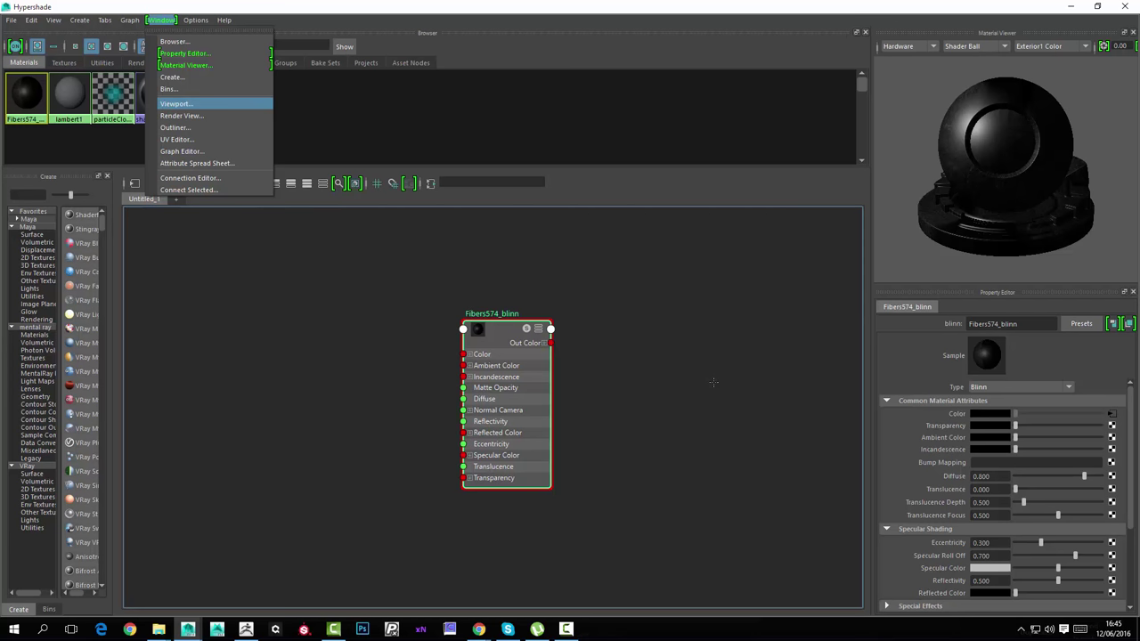
key("Return")
left_click_drag(808, 108, 821, 87)
left_click_drag(750, 98, 616, 98)
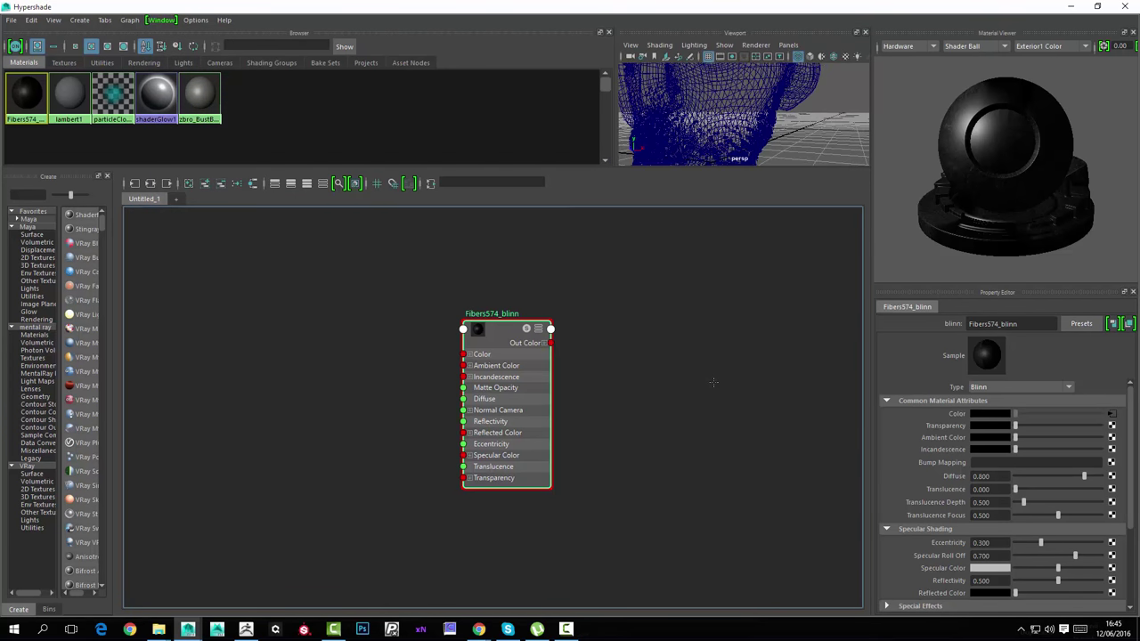
key("6")
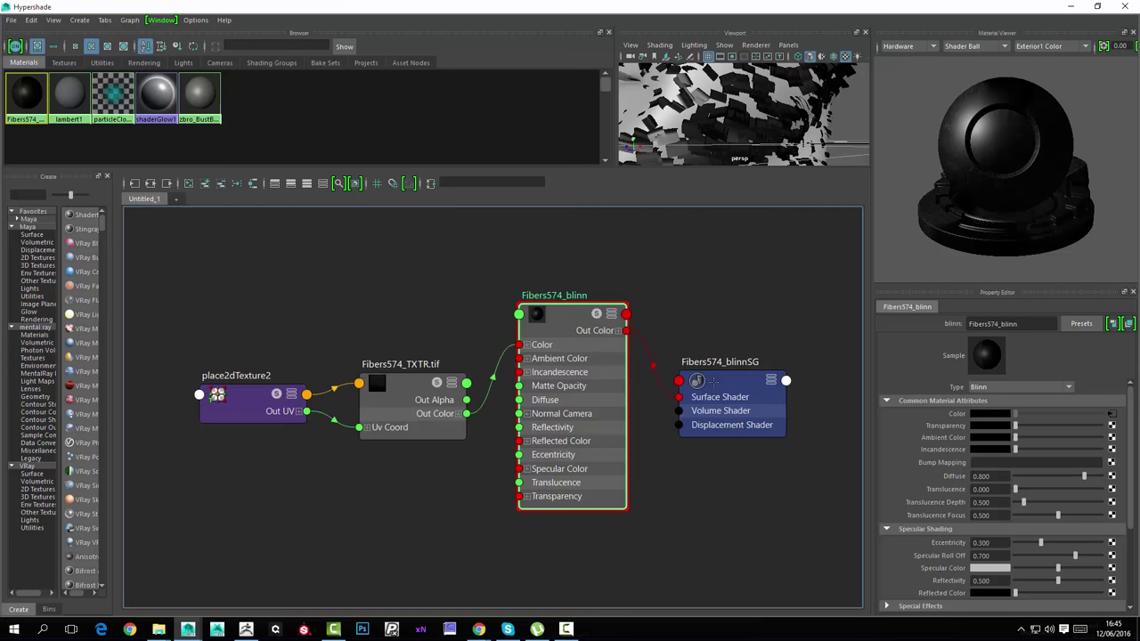
Connect the Out Alpha of Fibers574_TXTR.tif to Transparency R, G and B of Fibers574_blinn.
scroll(714, 382, "up", 3)
middle_click_drag(714, 382, 756, 375, "alt")
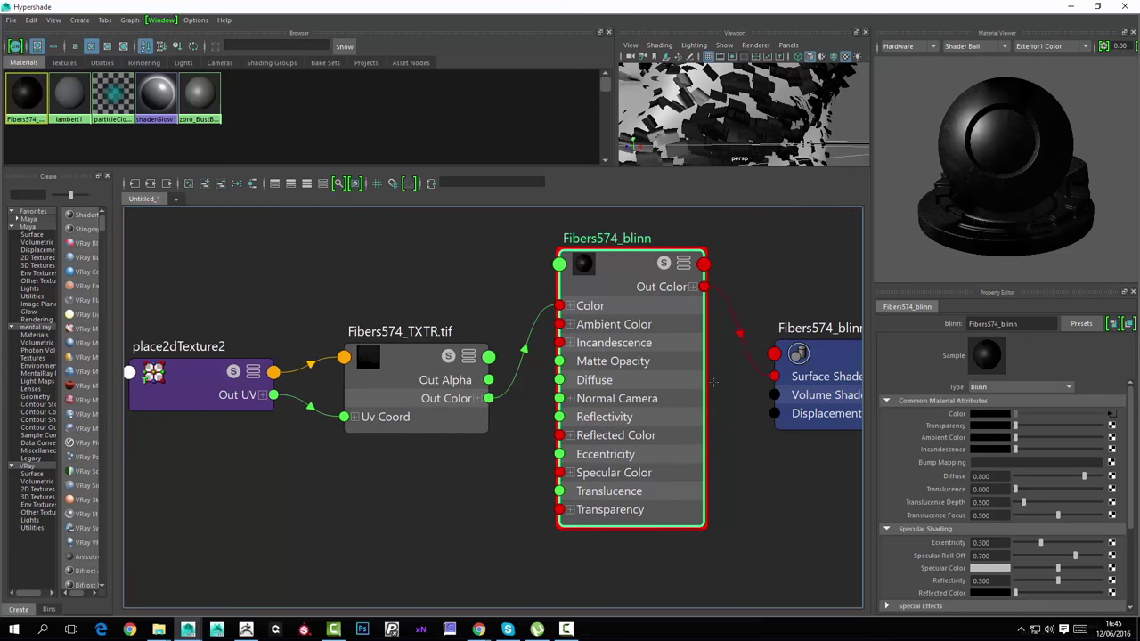
scroll(713, 382, "up", 6)
mouse_move(713, 382)
middle_mouse_down("alt")
mouse_move(530, 419)
mouse_move(730, 282)
mouse_move(484, 404)
mouse_move(524, 391)
middle_mouse_up("alt")
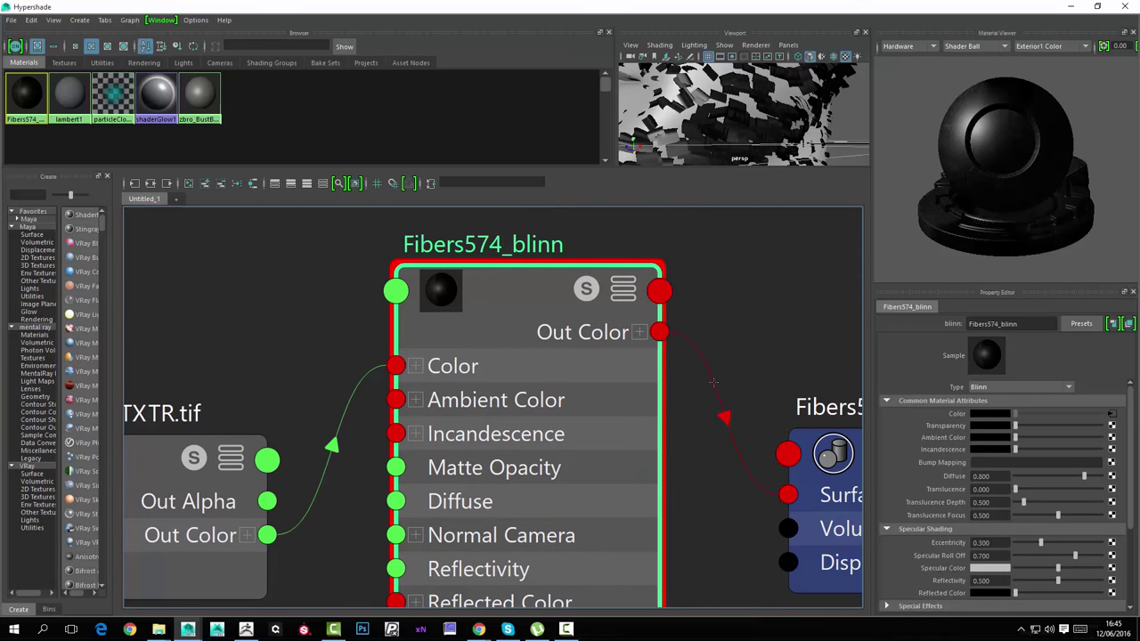
middle_click_drag(714, 382, 858, 235, "alt")
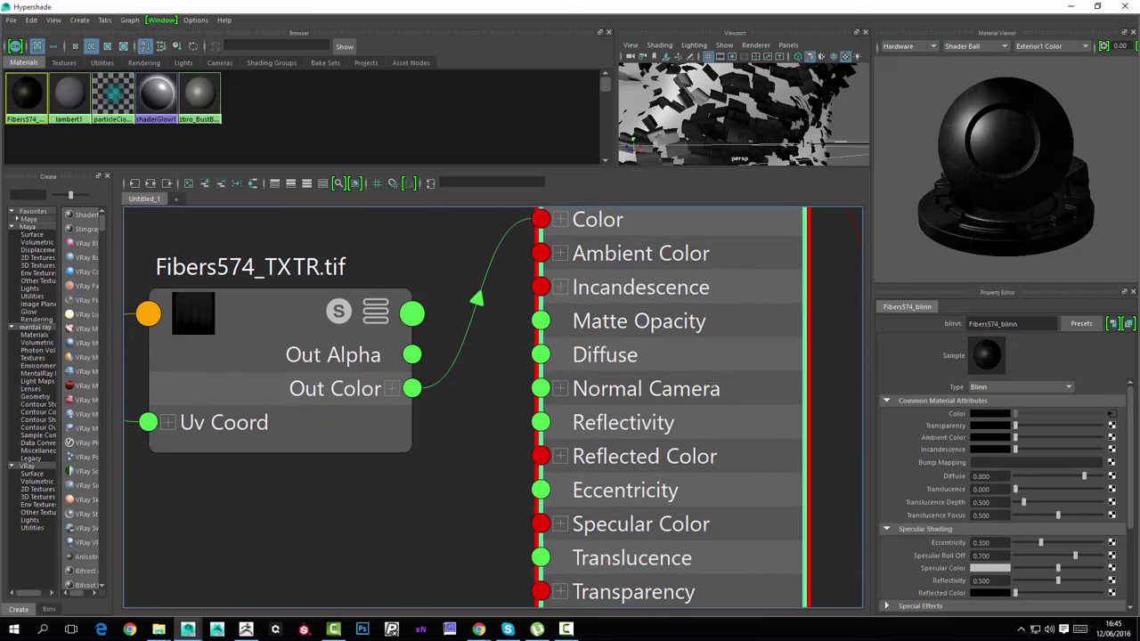
left_click_drag(412, 354, 545, 592)
middle_click_drag(715, 383, 635, 273, "alt")
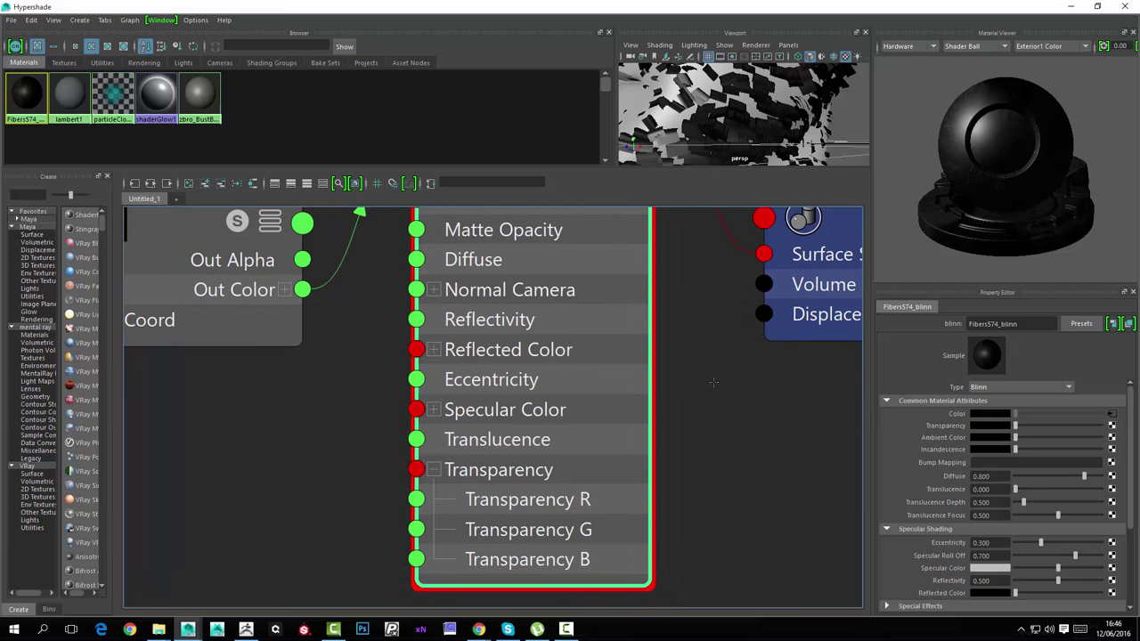
mouse_move(303, 259)
left_mouse_down()
mouse_move(369, 330)
mouse_move(417, 469)
left_mouse_up()
left_click_drag(302, 259, 415, 500)
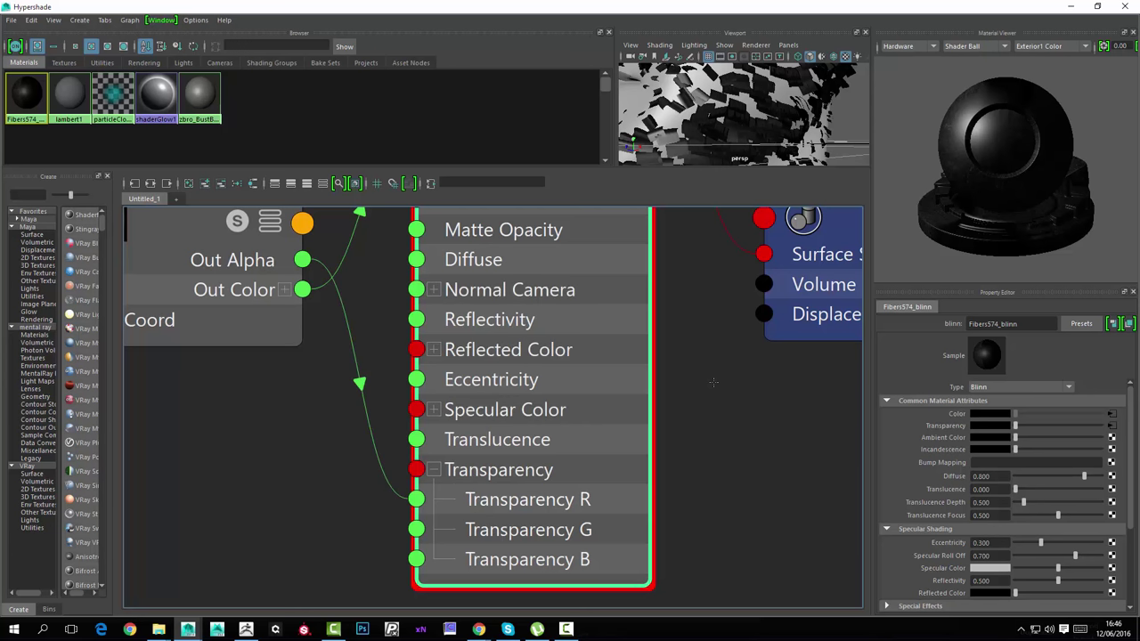
left_click_drag(303, 259, 416, 529)
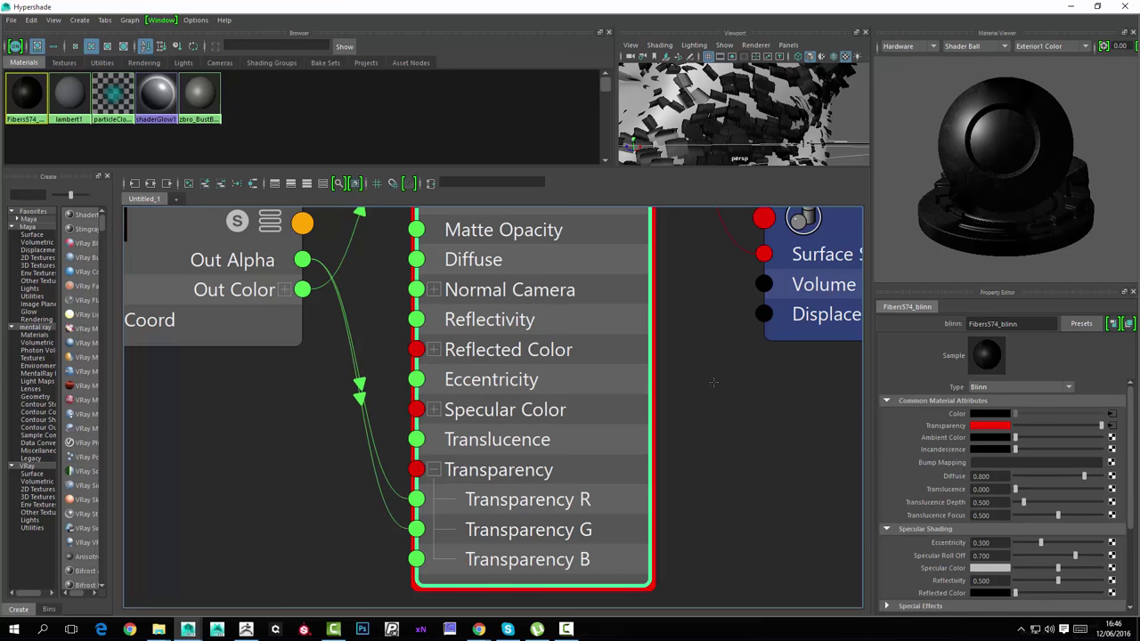
left_click_drag(303, 260, 416, 560)
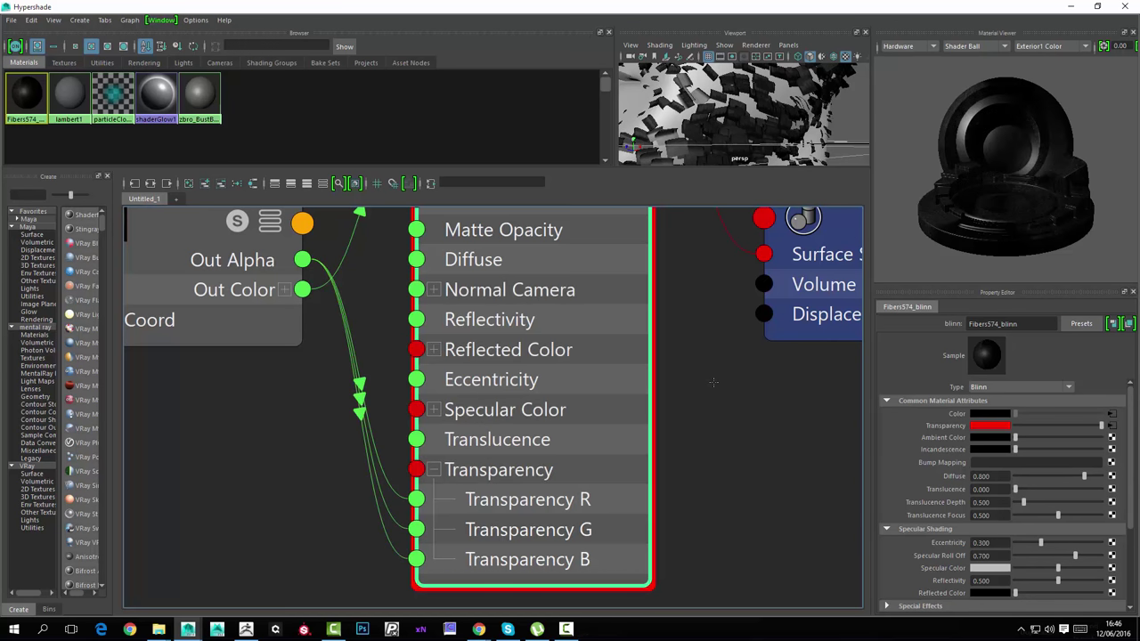
Toggle Alpha Is Luminance in the Color Balance of Fibers574_TXTR.tif and leave it enabled.
middle_click_drag(713, 382, 892, 431, "alt")
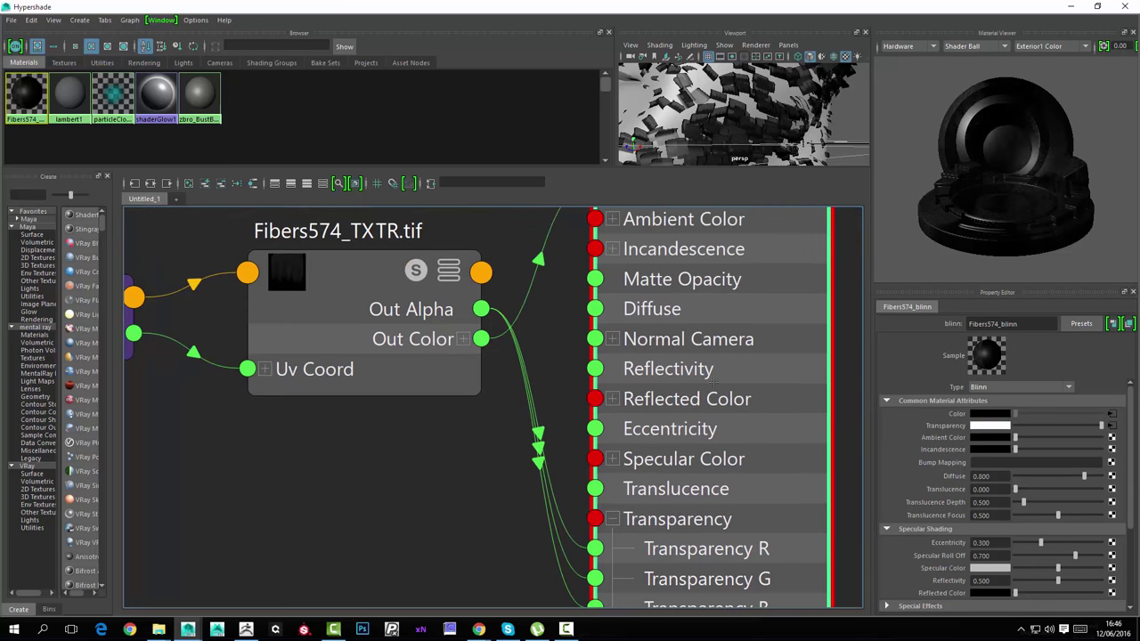
left_click(357, 278)
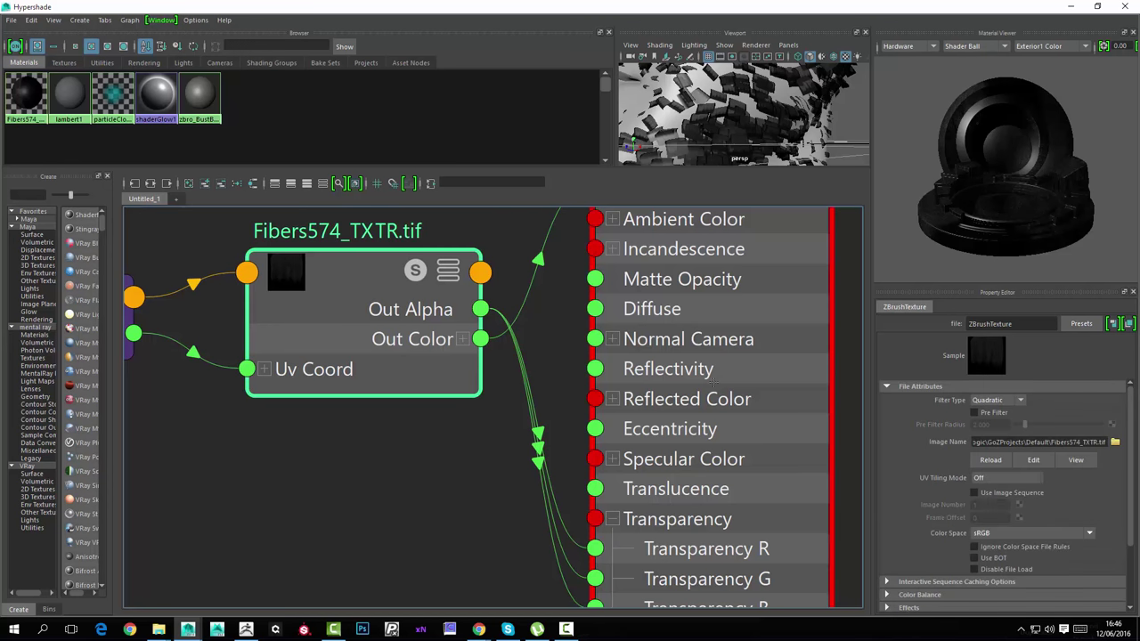
scroll(1004, 494, "down", 3)
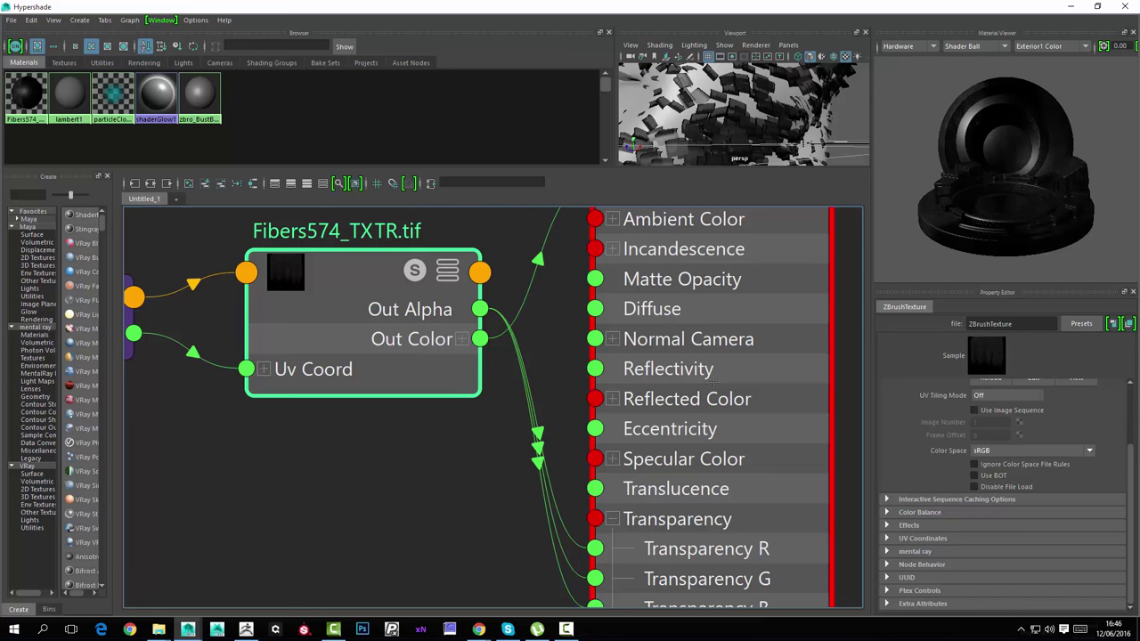
left_click(920, 513)
scroll(1004, 494, "down", 3)
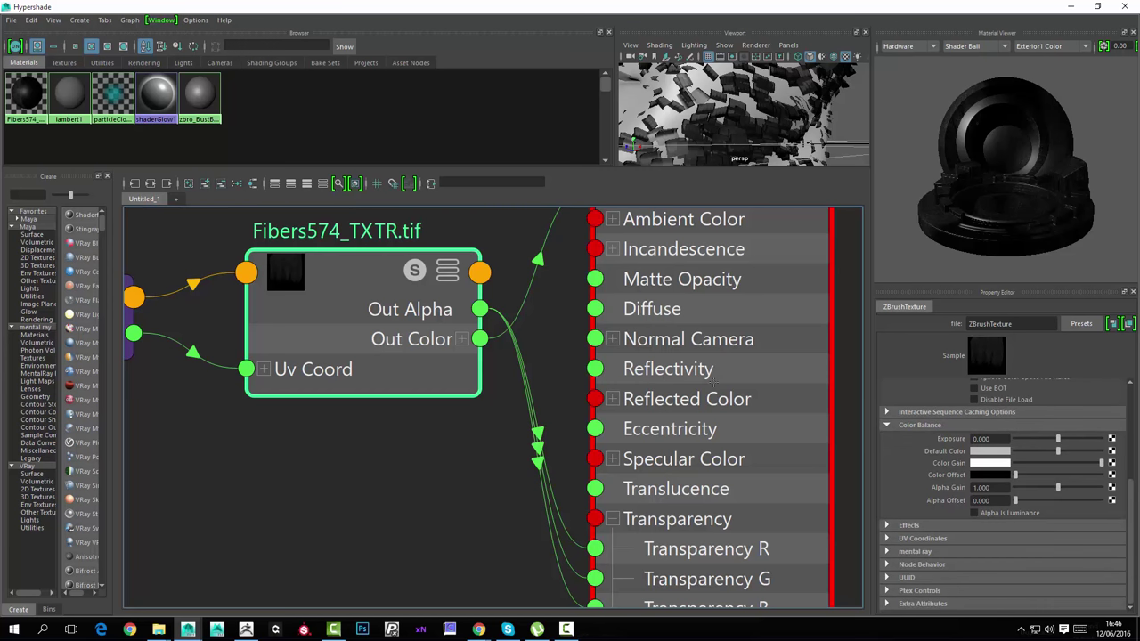
left_click(975, 513)
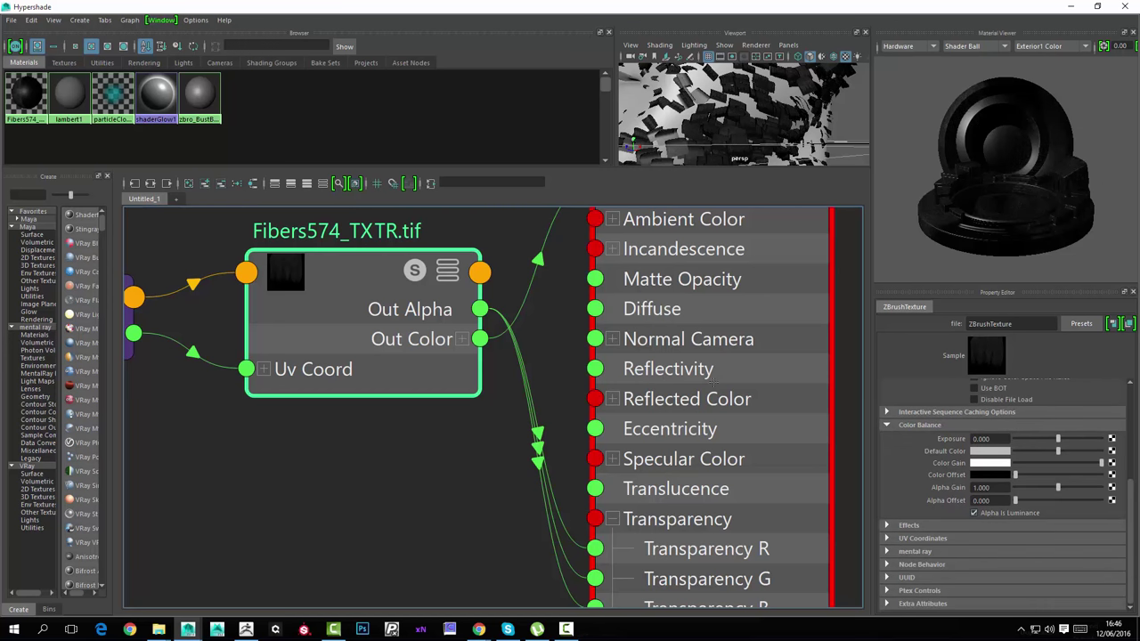
left_click(975, 513)
left_click(975, 513)
left_click(974, 513)
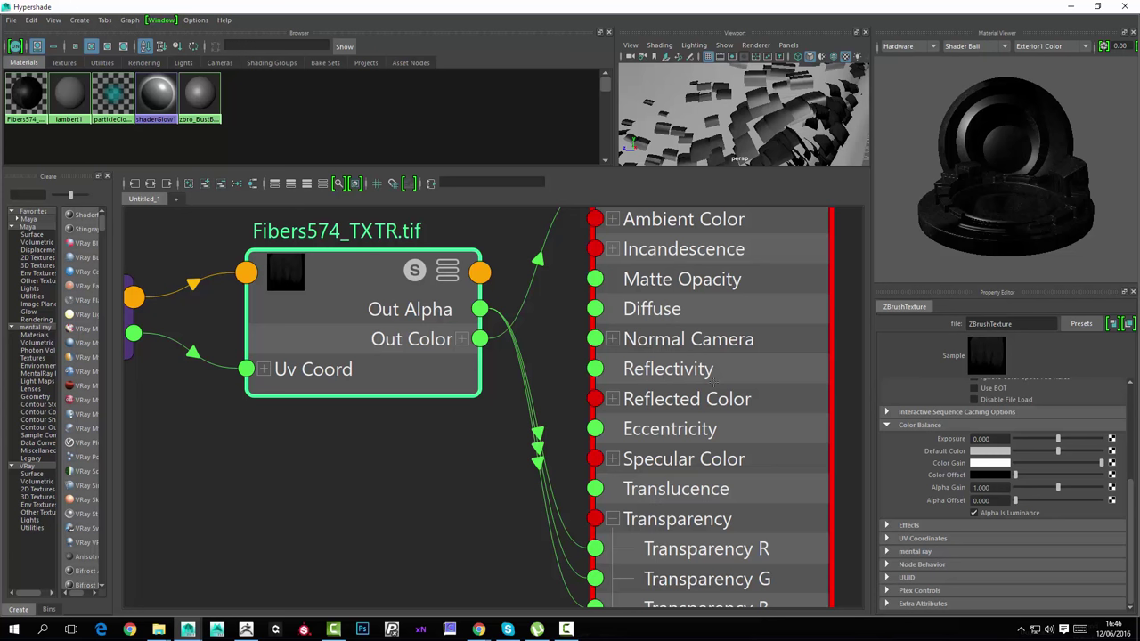
Try the Simple, Object Sorting, Weighted Average and Depth Peeling transparency algorithms for Viewport 2.0.
left_click(756, 46)
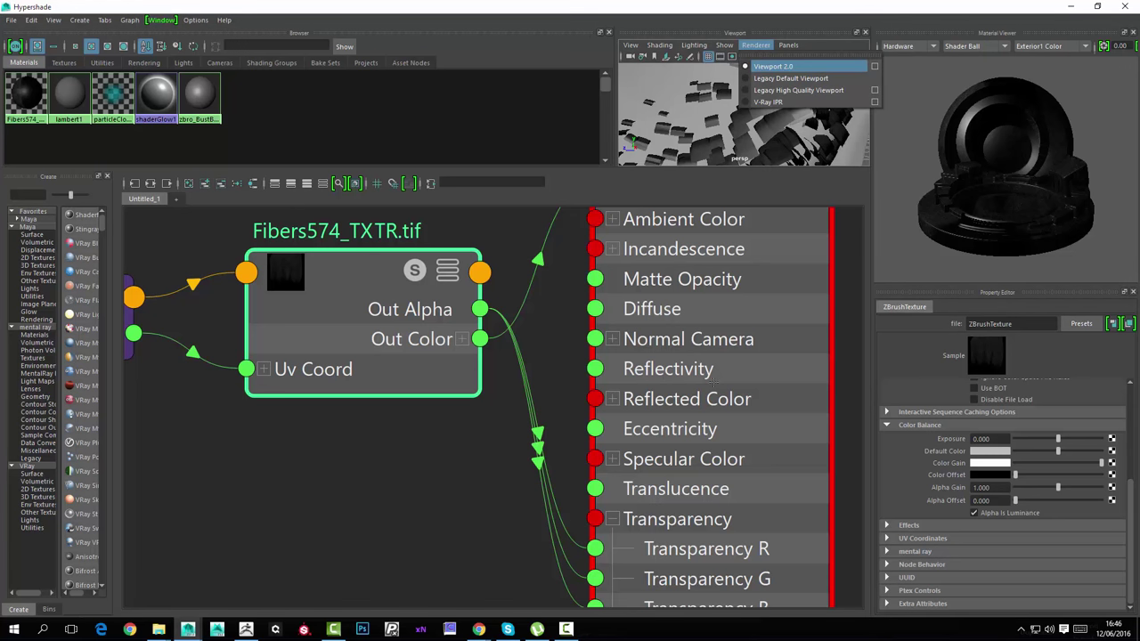
left_click(875, 66)
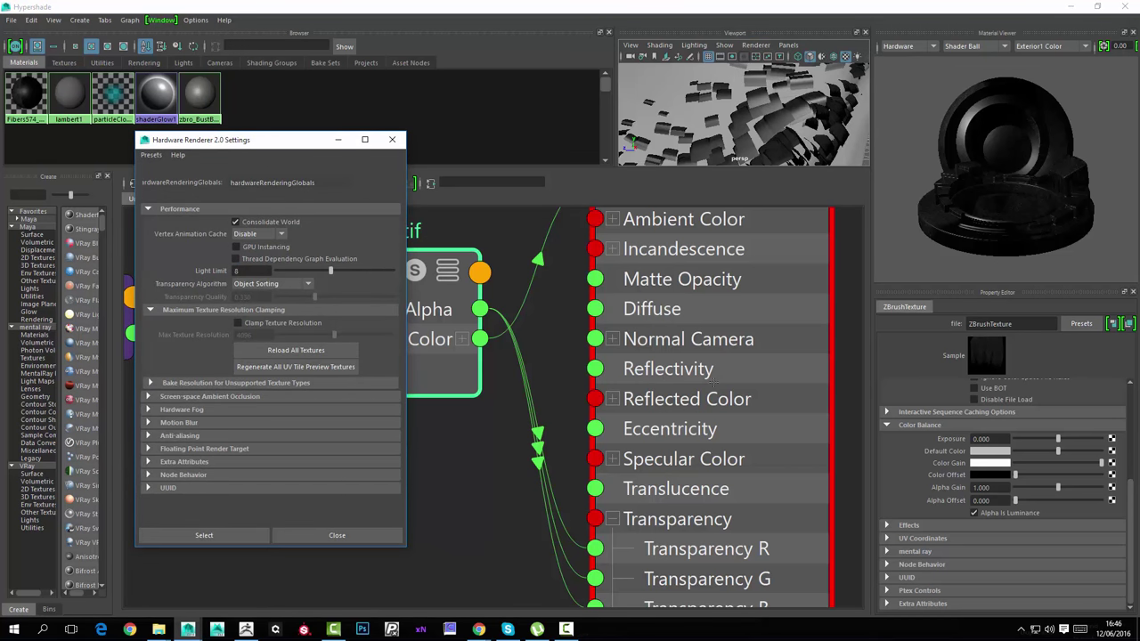
left_click(273, 284)
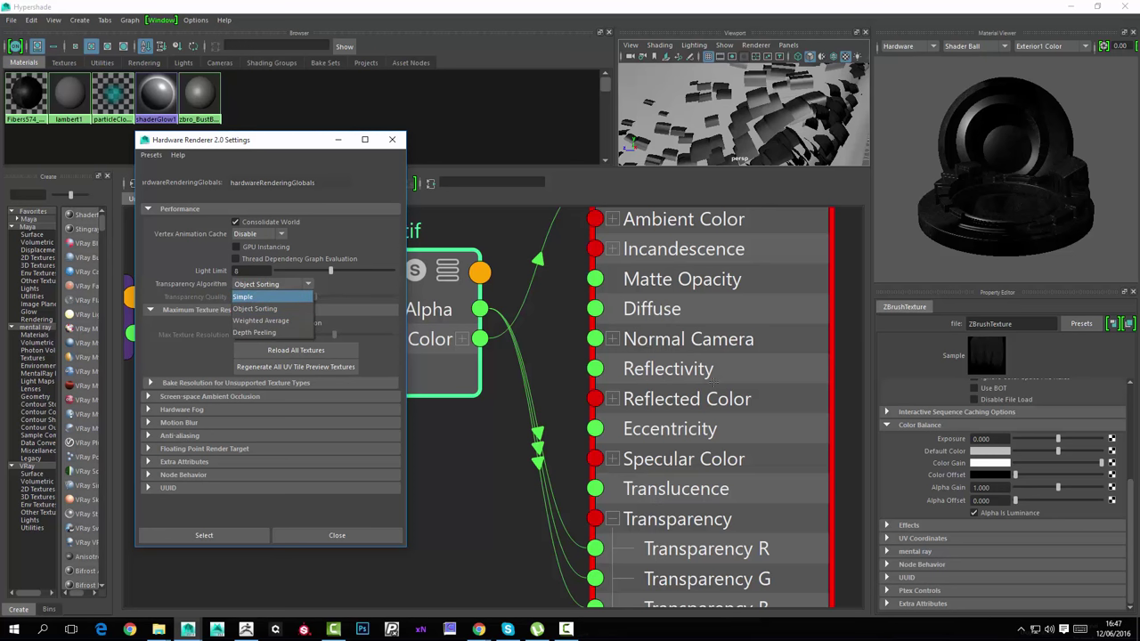
left_click(254, 296)
left_click(271, 283)
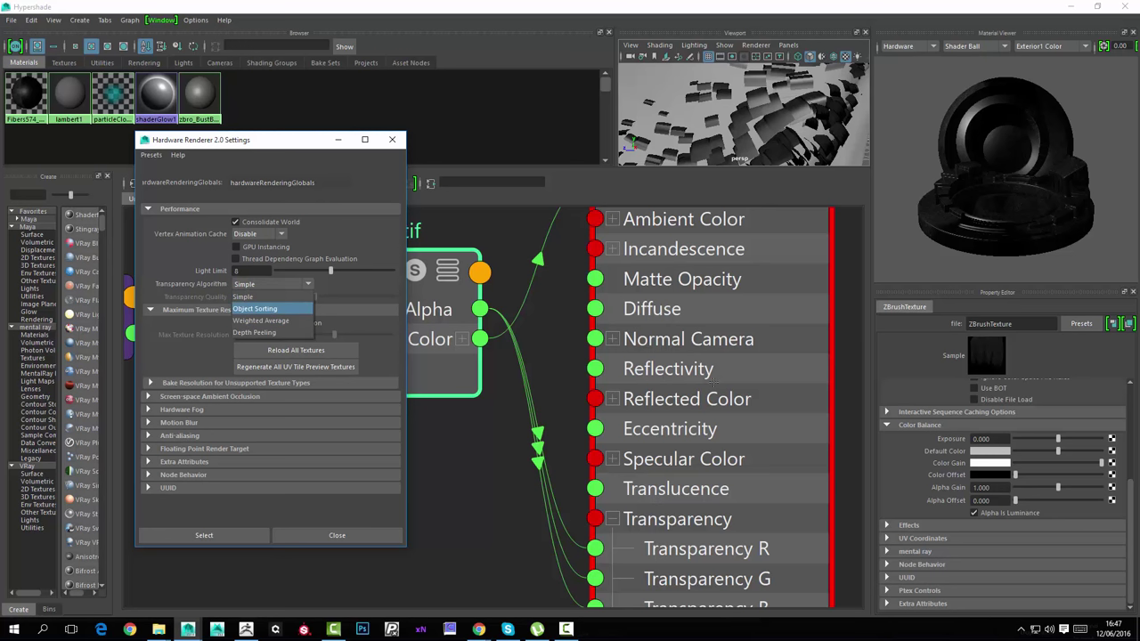
left_click(255, 308)
left_click(272, 284)
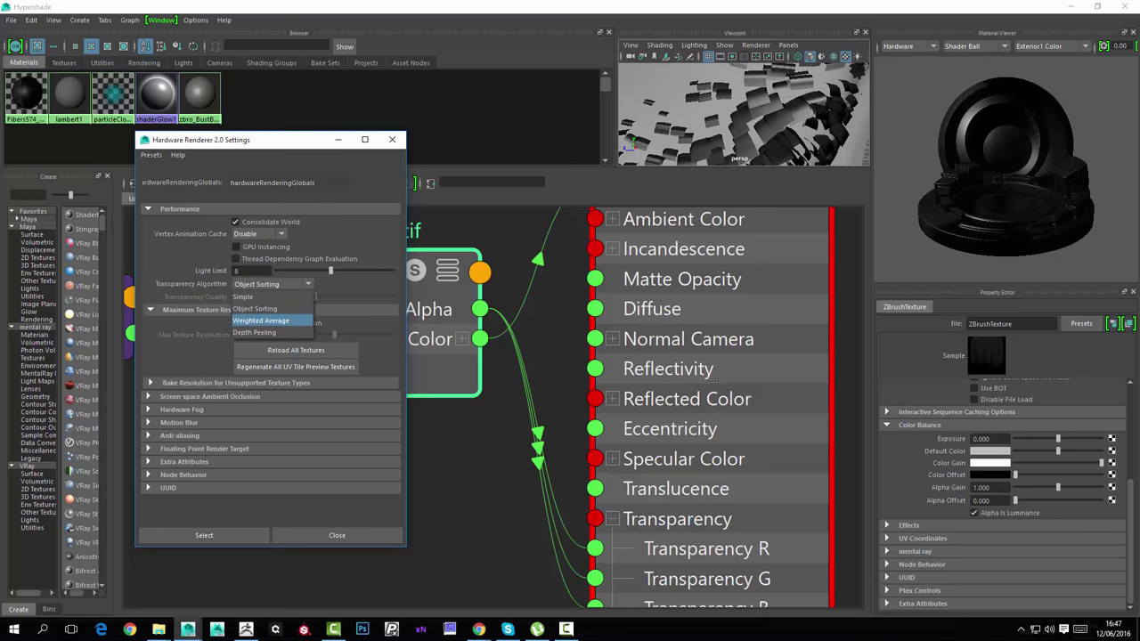
left_click(256, 320)
left_click(272, 284)
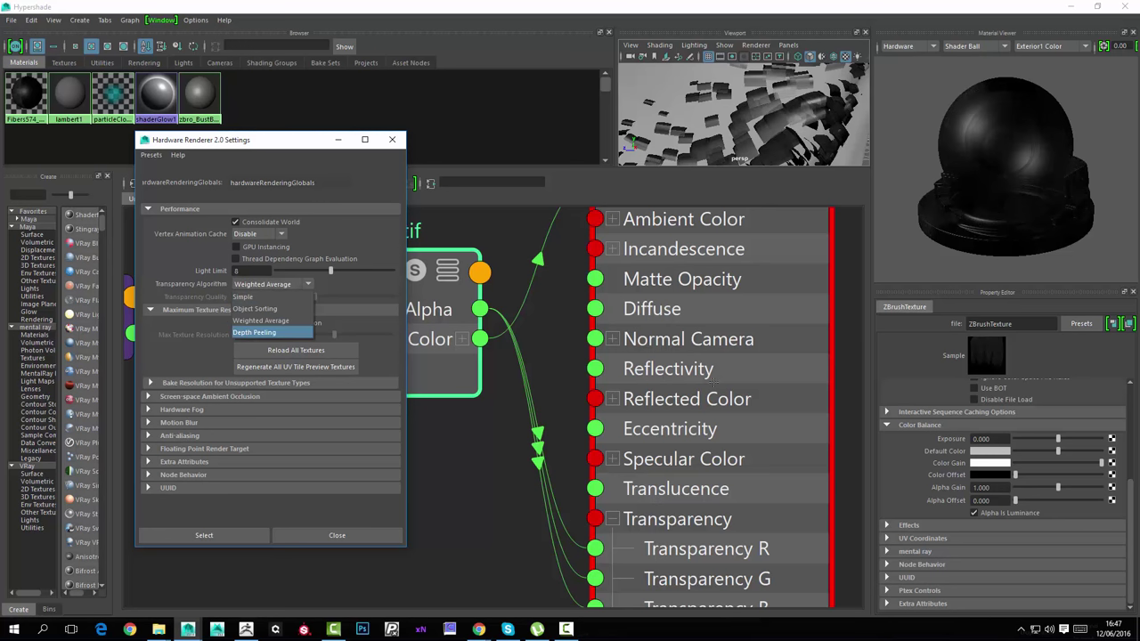
left_click(256, 332)
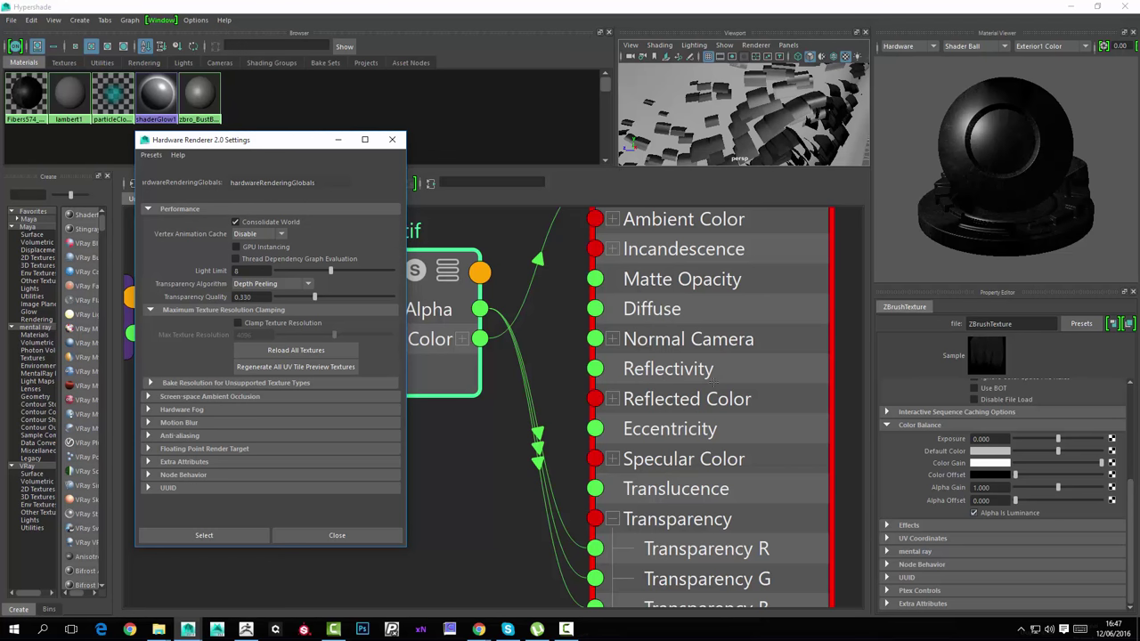
Disable Alpha Is Luminance on the hair texture and set the Viewport 2.0 transparency algorithm to Simple.
left_click(975, 513)
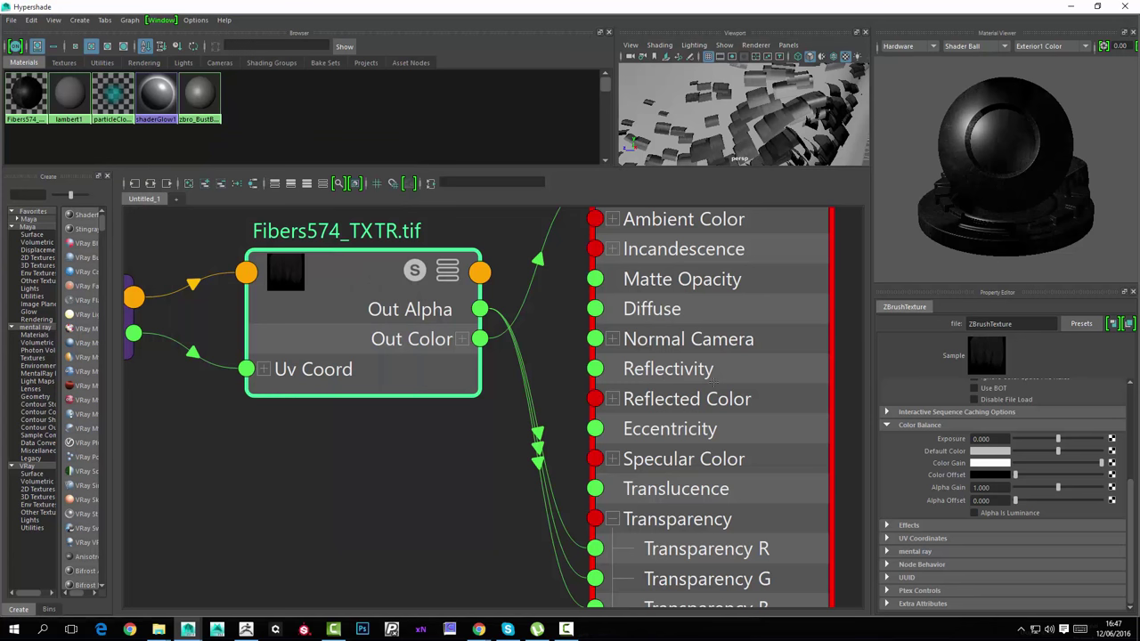
left_click(755, 45)
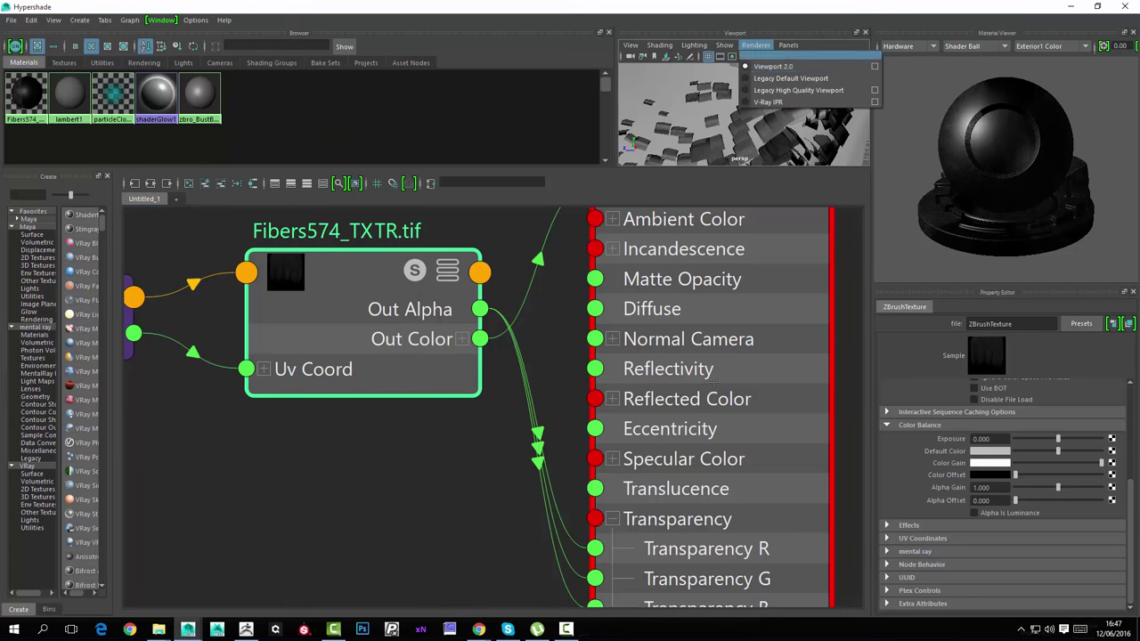
left_click(875, 66)
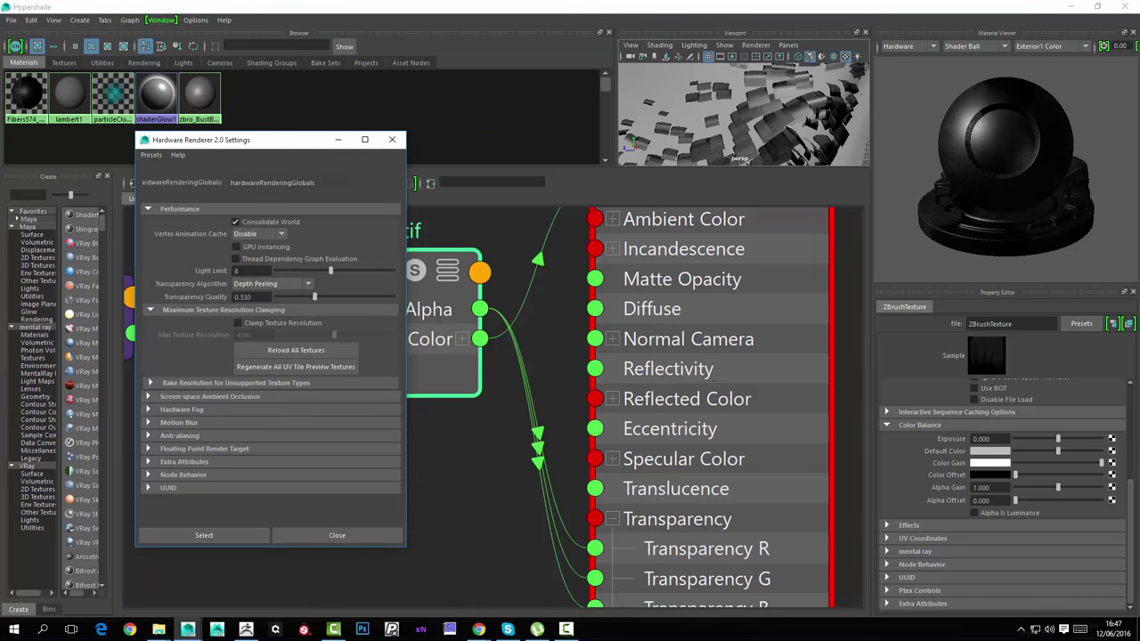
left_click(308, 285)
left_click(258, 297)
left_click(392, 140)
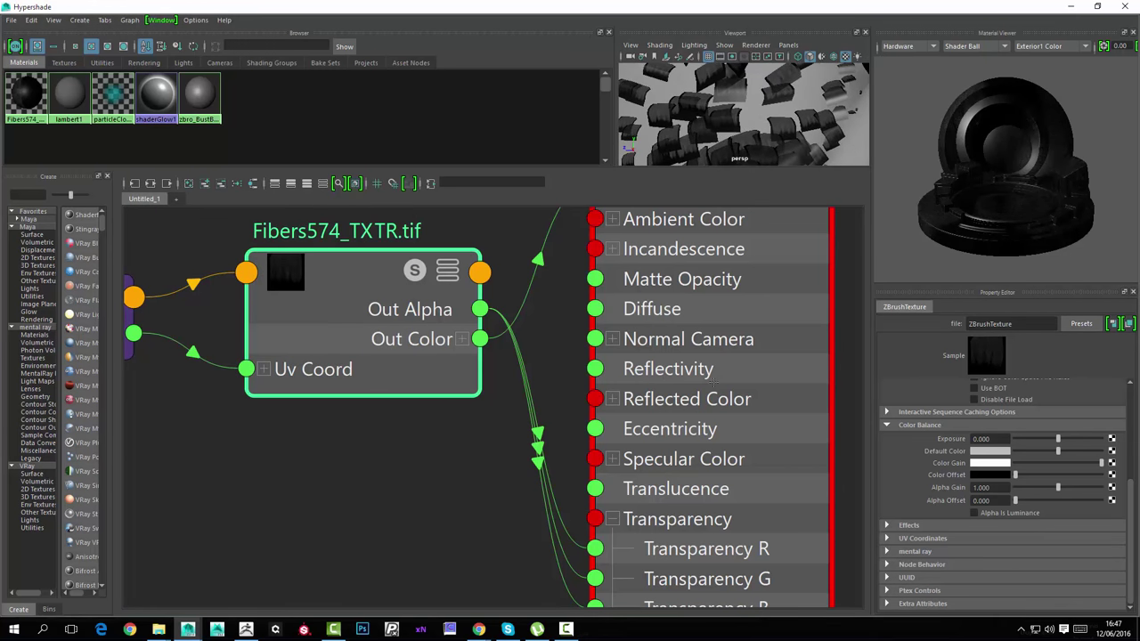
Switch the Viewport 2.0 transparency algorithm to Object Sorting and finally to Weighted Average.
left_click(756, 45)
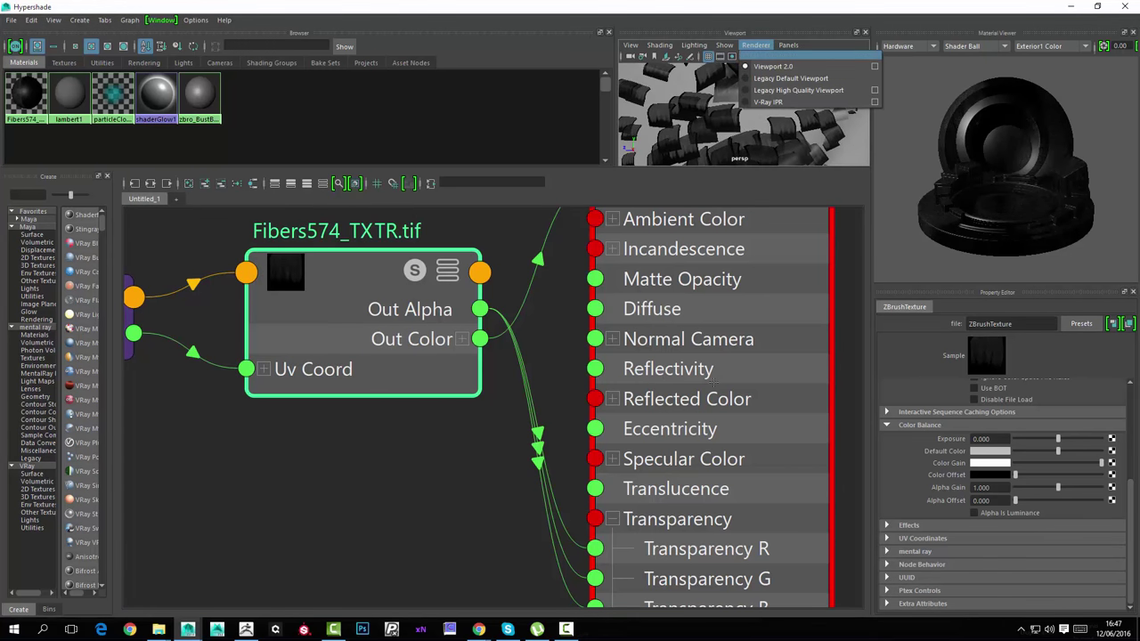
left_click(874, 66)
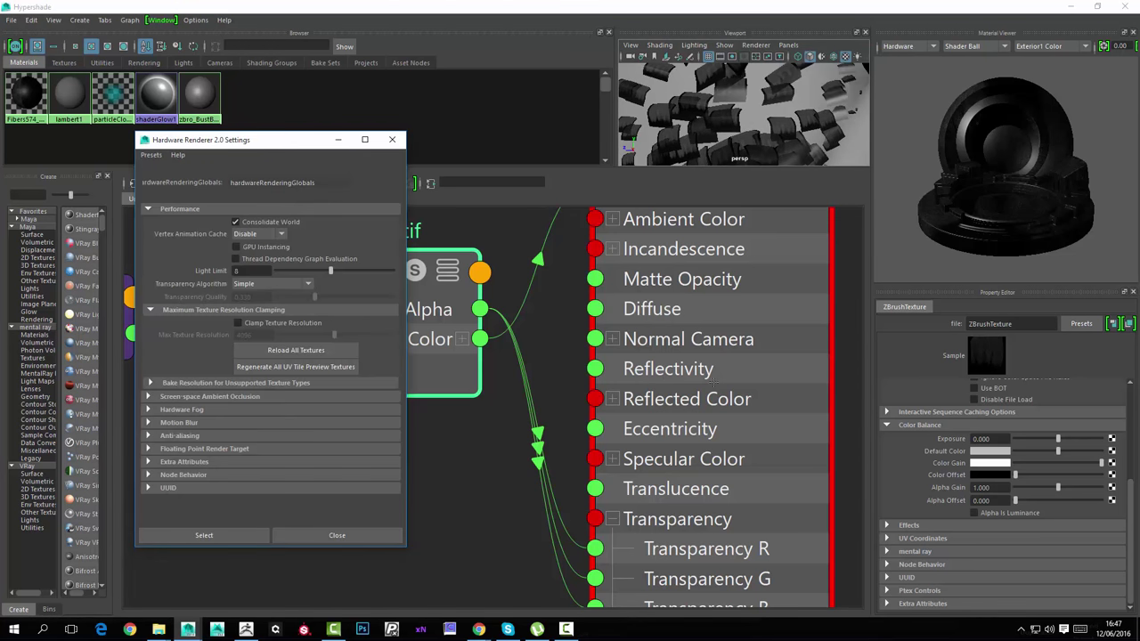
left_click(271, 283)
left_click(714, 383)
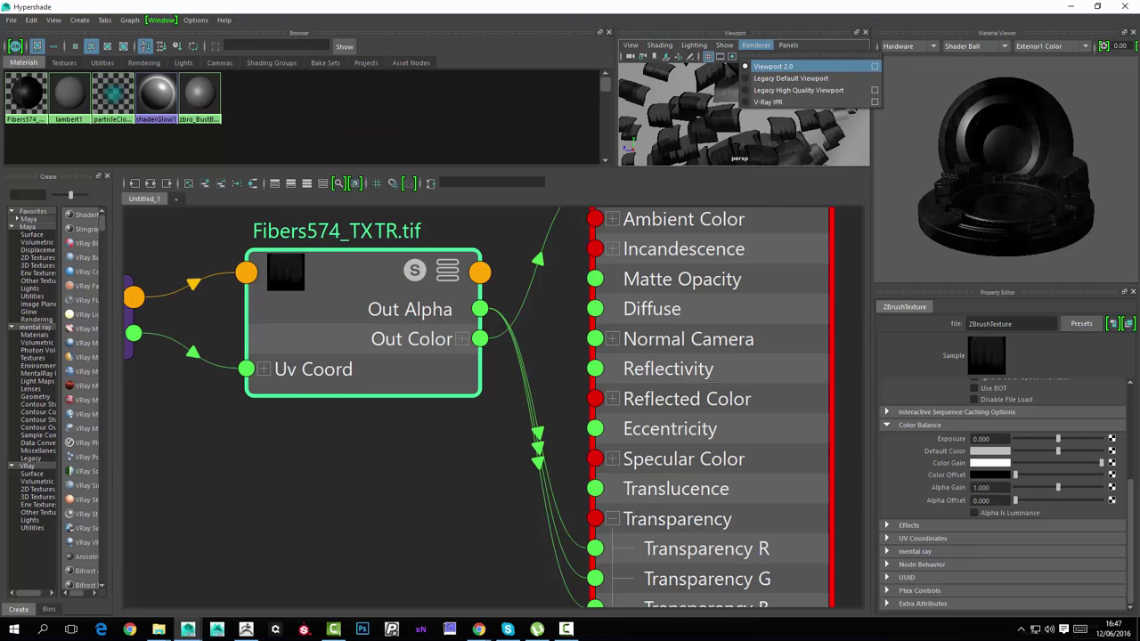
left_click(875, 65)
left_click_drag(268, 140, 658, 185)
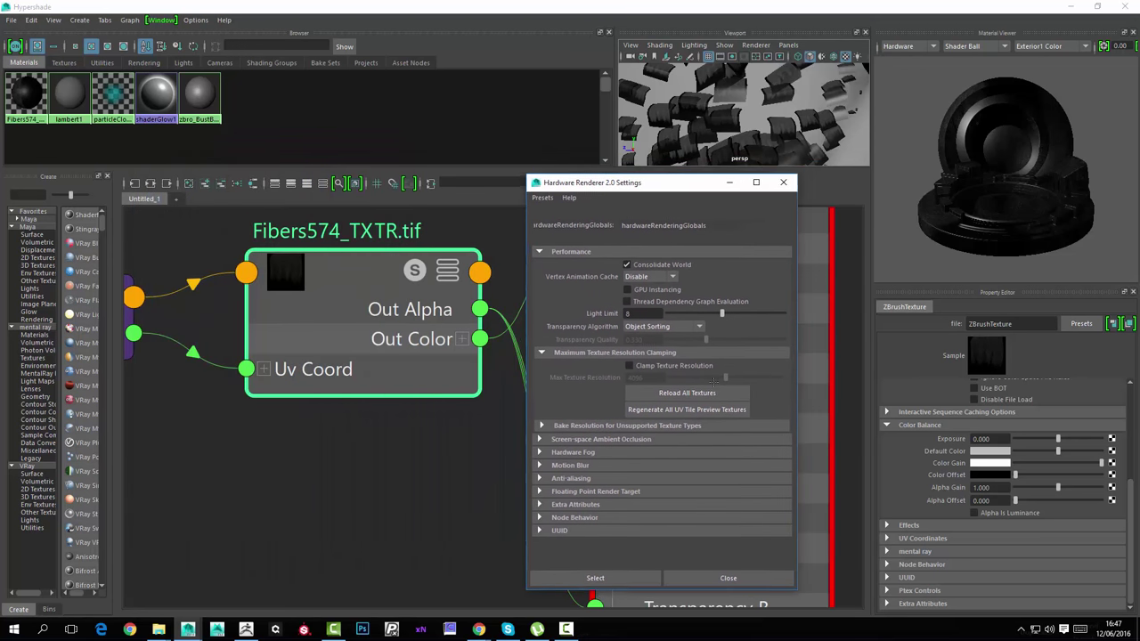
left_click(661, 327)
left_click(661, 364)
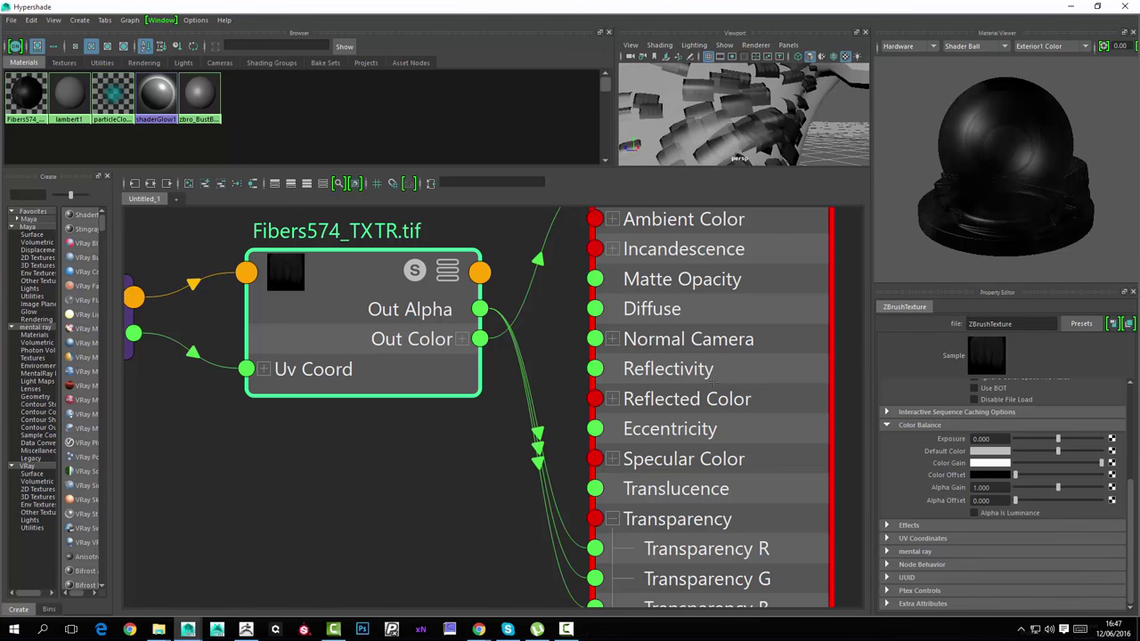
Delete the three connections from Out Alpha of Fibers574_TXTR.tif to Transparency R, G and B of Fibers574_blinn.
left_click_drag(544, 402, 535, 455)
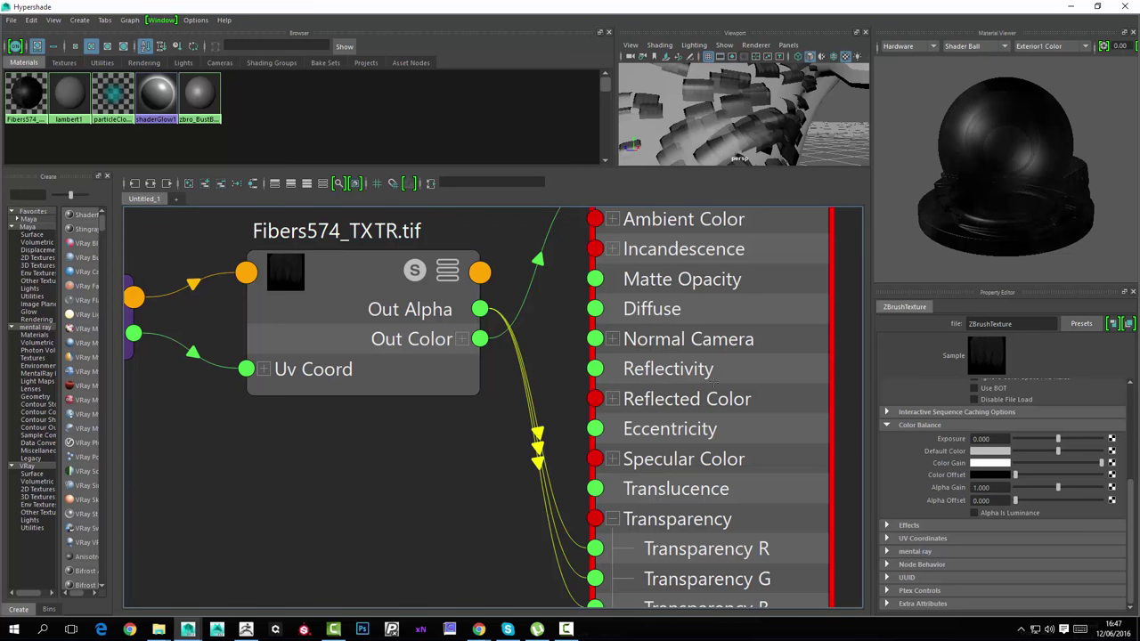
key("Delete")
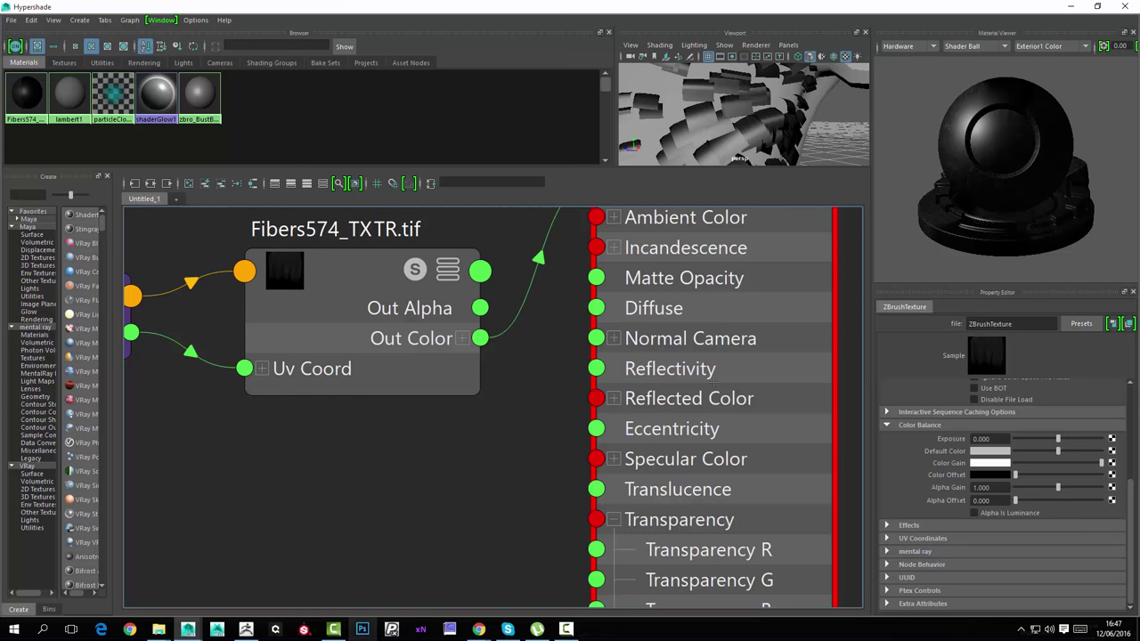
middle_click_drag(576, 386, 637, 423, "alt")
scroll(713, 382, "down", 5)
scroll(714, 382, "up", 5)
middle_click_drag(860, 441, 694, 366, "alt")
scroll(713, 382, "down", 6)
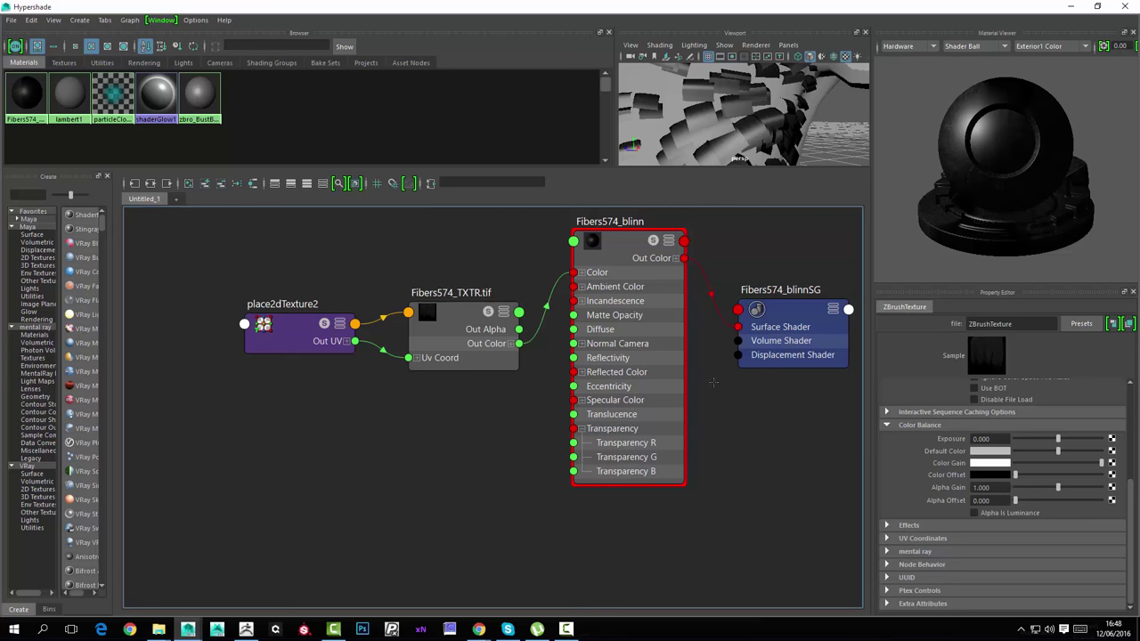
Try to add a file [Texture] node below Fibers574_TXTR.tif in the node network.
key("Tab")
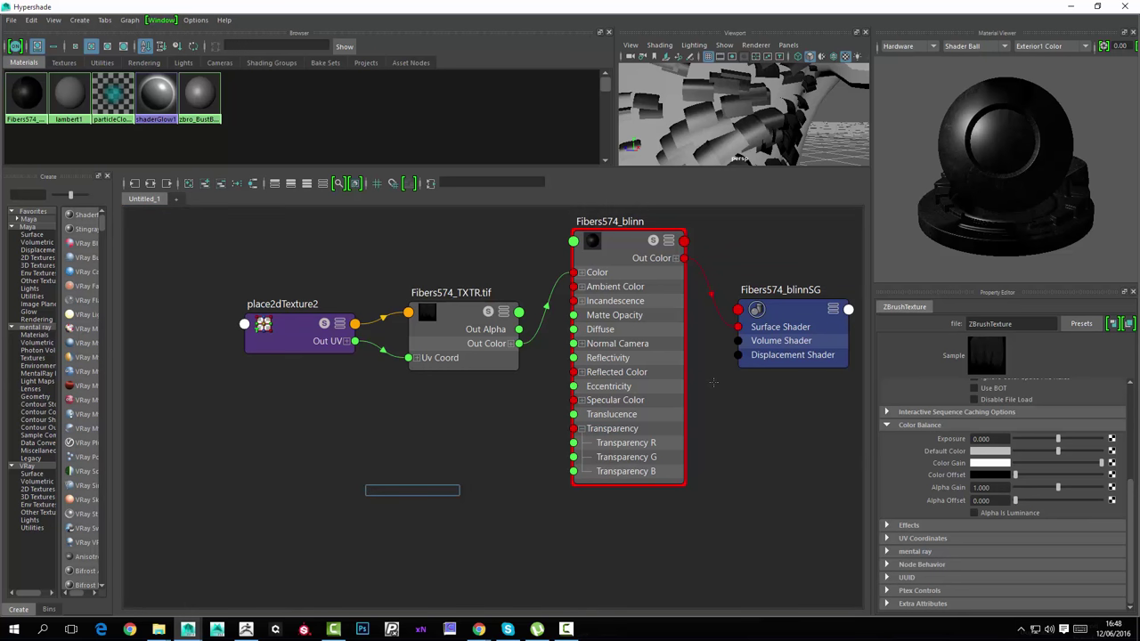
type("file")
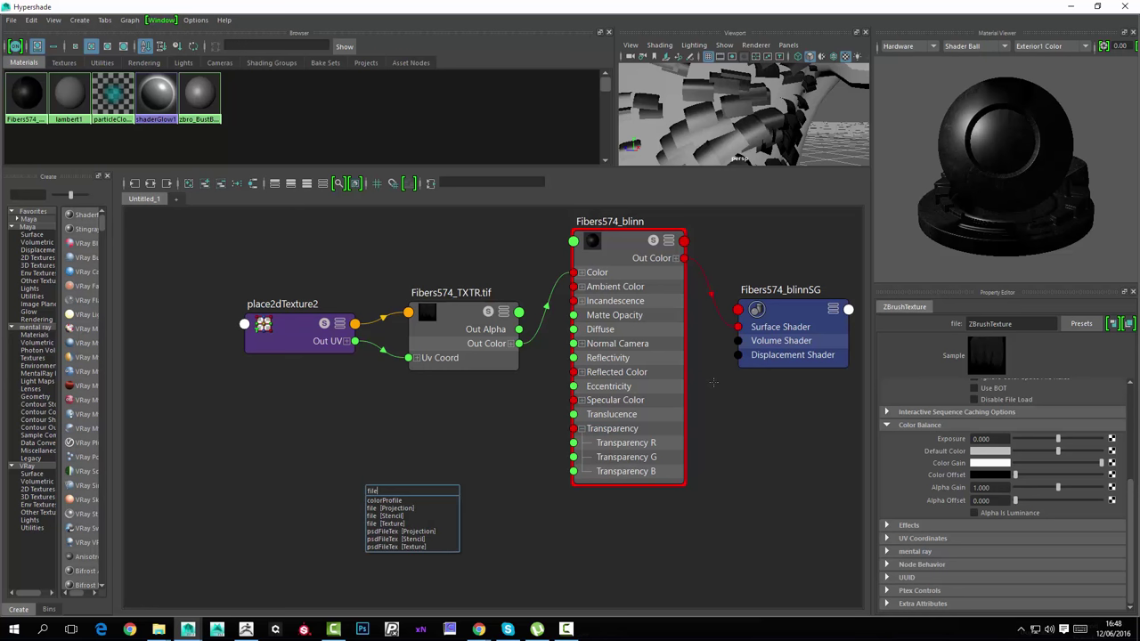
key("Down")
key("Down")
key("Down")
key("Down")
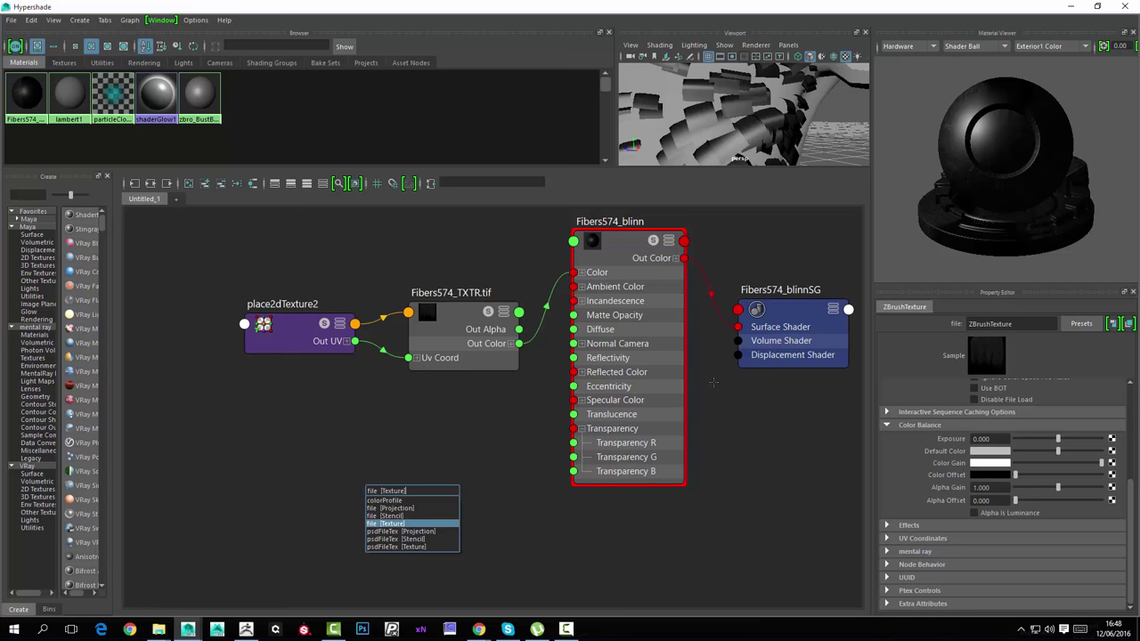
key("Return")
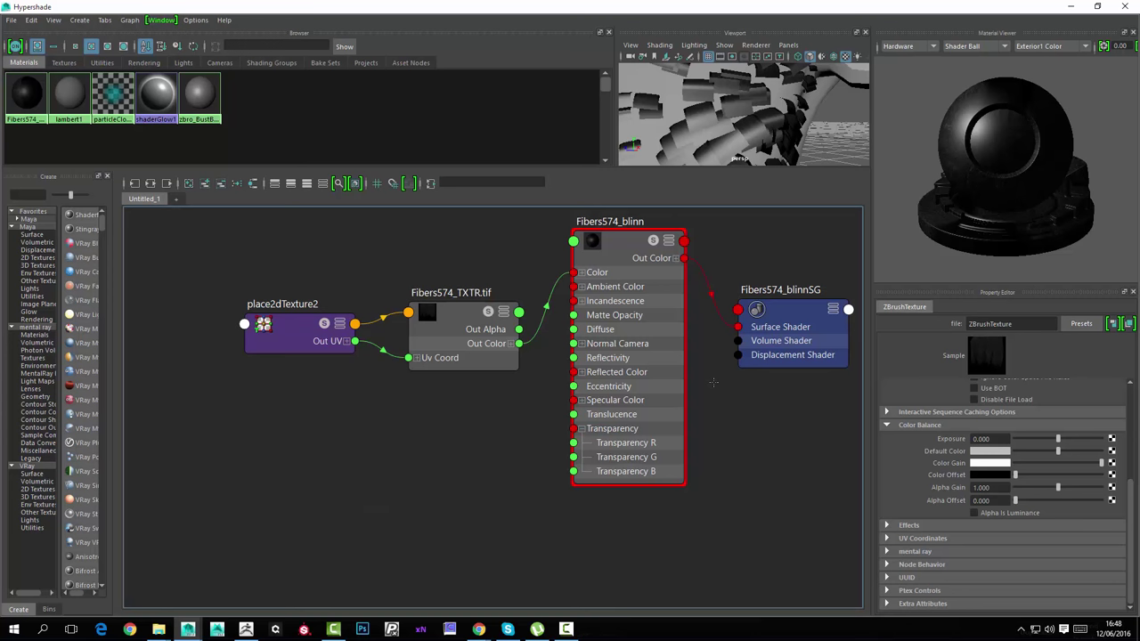
Create a file [Texture] node and place it with its 2D placement node below Fibers574_TXTR.tif.
scroll(714, 382, "down", 8)
middle_click_drag(714, 383, 621, 307, "alt")
scroll(714, 382, "up", 4)
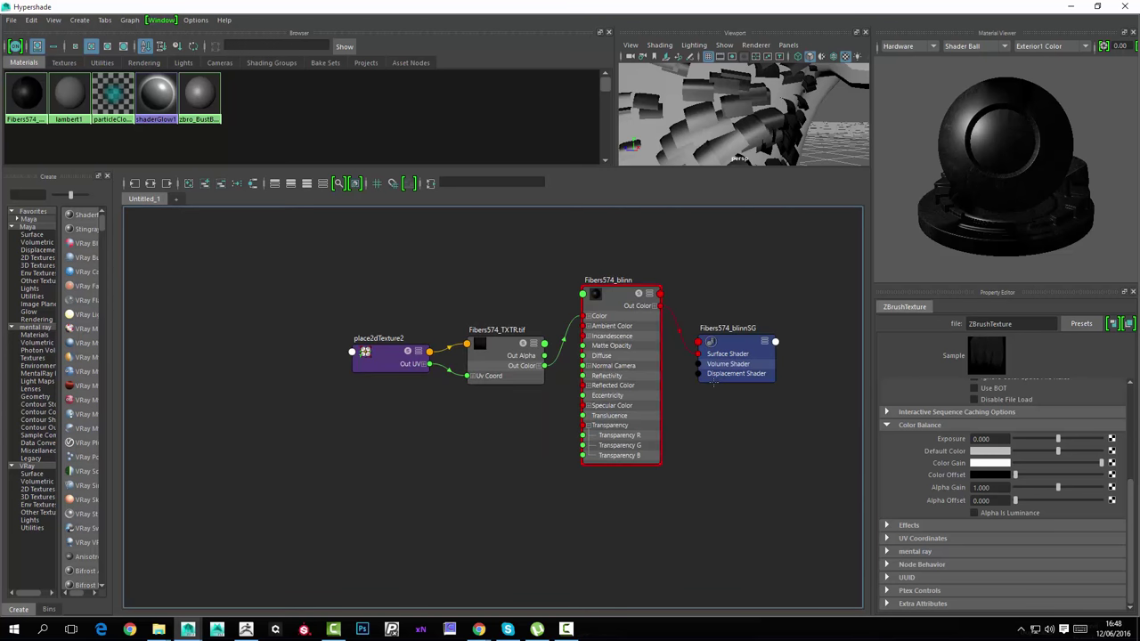
key("Tab")
type("file")
key("Return")
key("BackSpace")
key("Down")
key("Down")
key("Down")
key("Down")
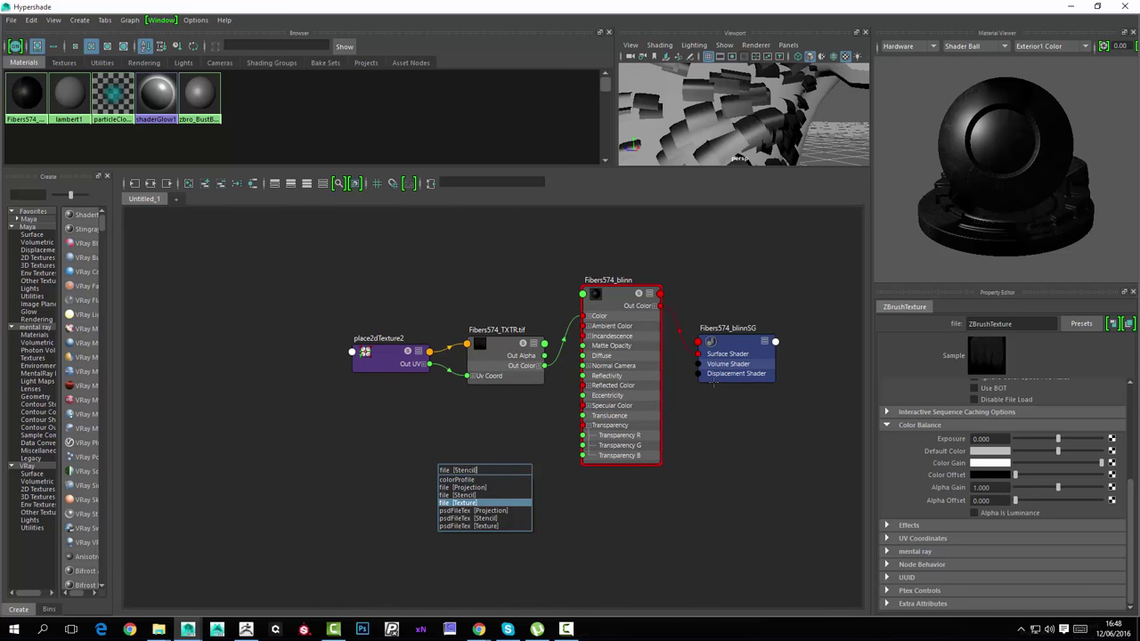
key("Return")
left_click_drag(407, 443, 591, 557)
left_click_drag(561, 486, 487, 434)
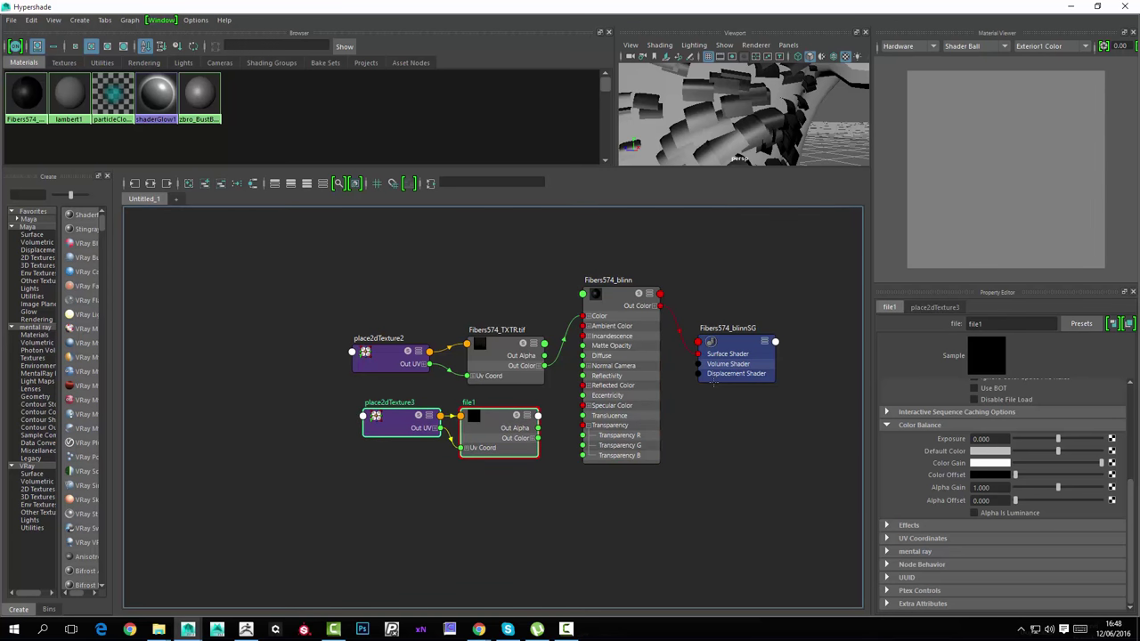
Select only the file1 node, start choosing its image file, and browse to the root of the Seagate Backup Plus Drive (I:).
scroll(713, 383, "up", 5)
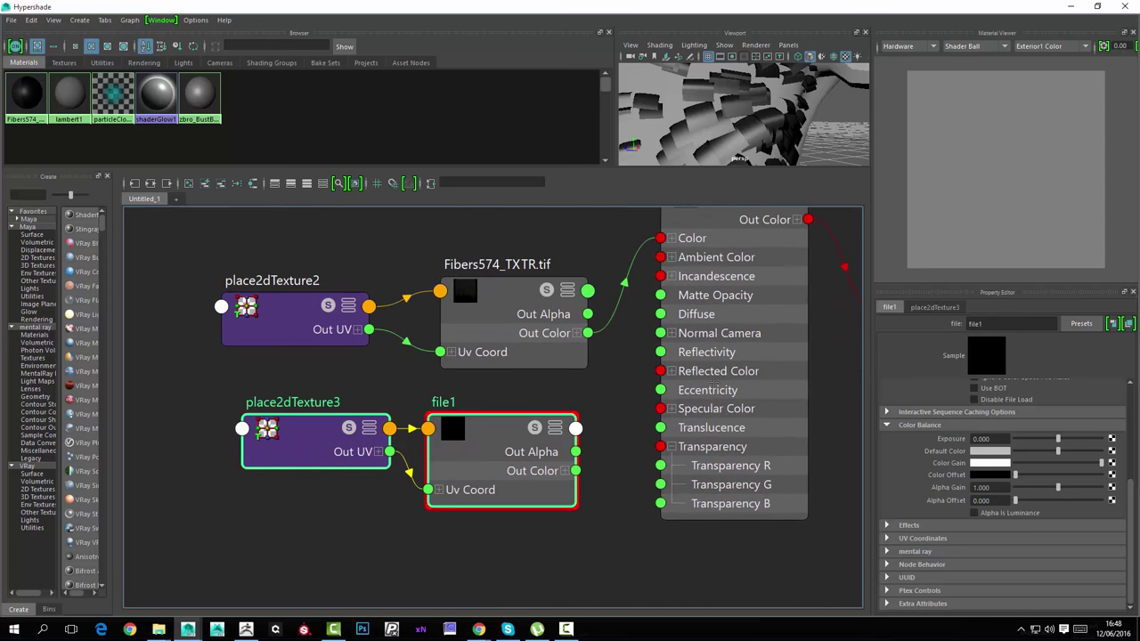
key("ctrl+z")
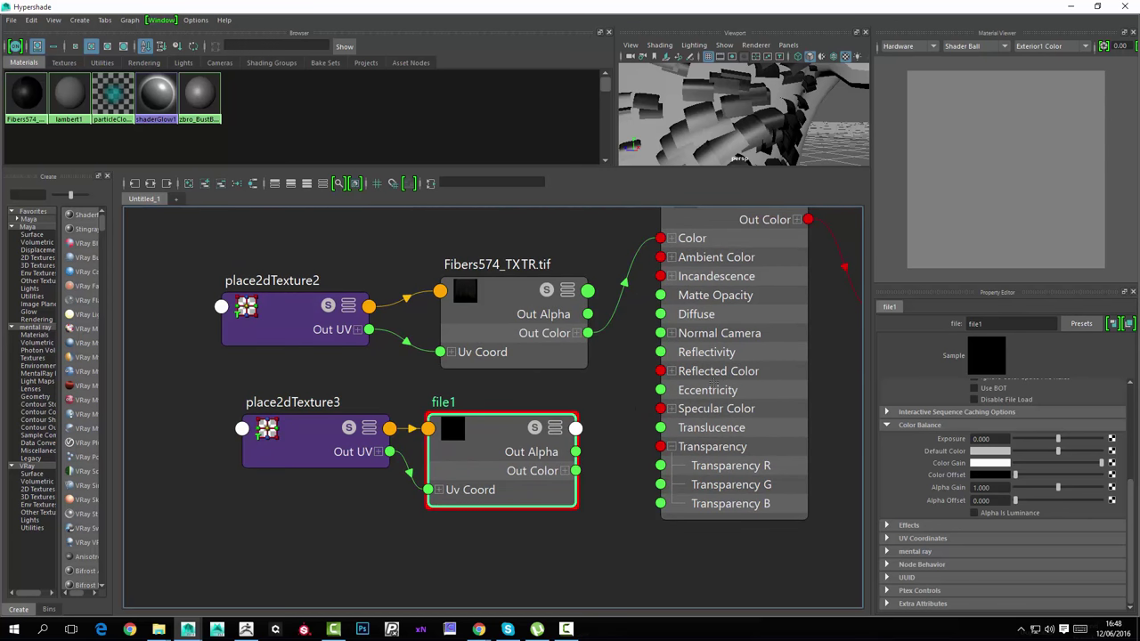
scroll(1003, 495, "up", 5)
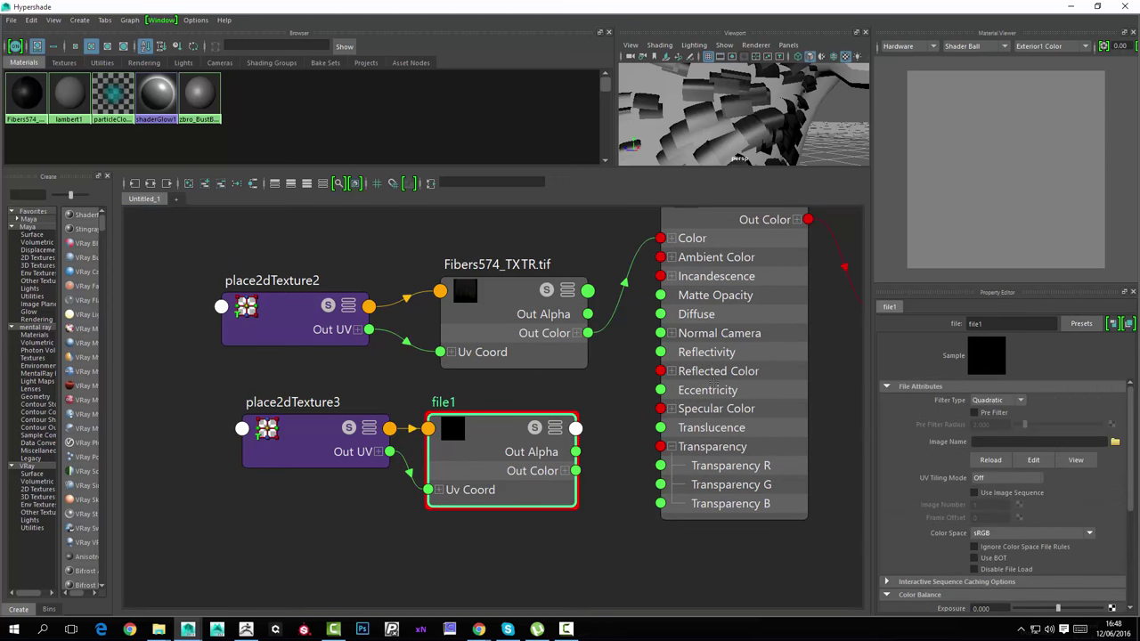
left_click(1115, 442)
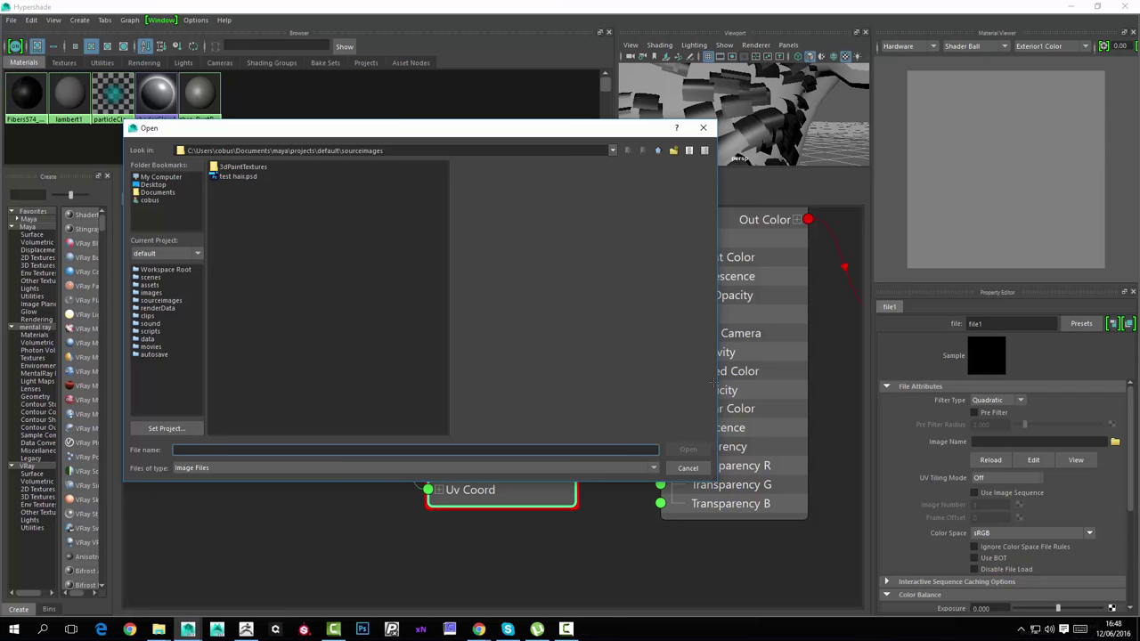
left_click(161, 177)
left_click(264, 224)
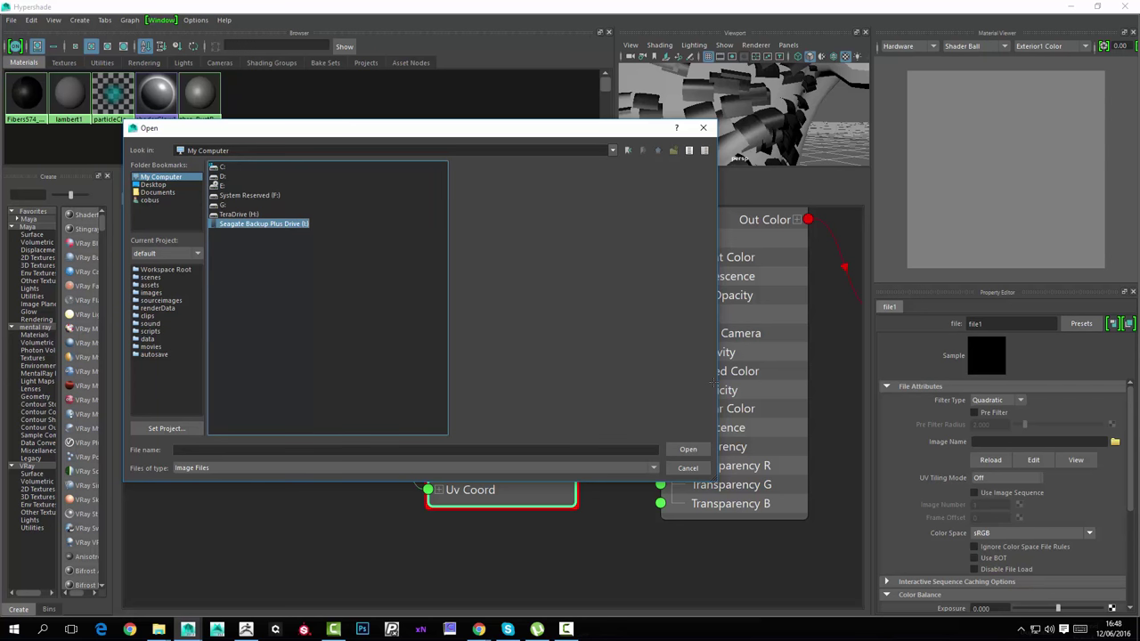
key("Return")
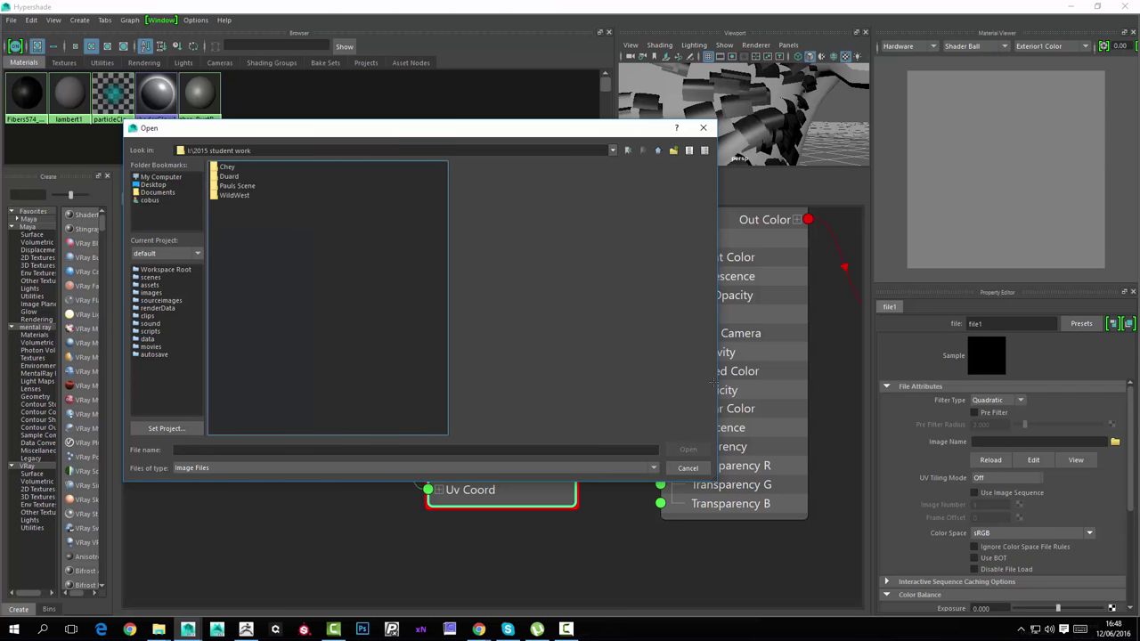
left_click(658, 150)
Load fibres alpha.tif from the Personal Work\Sculptoff's folder as the image of file1.
left_click(229, 252)
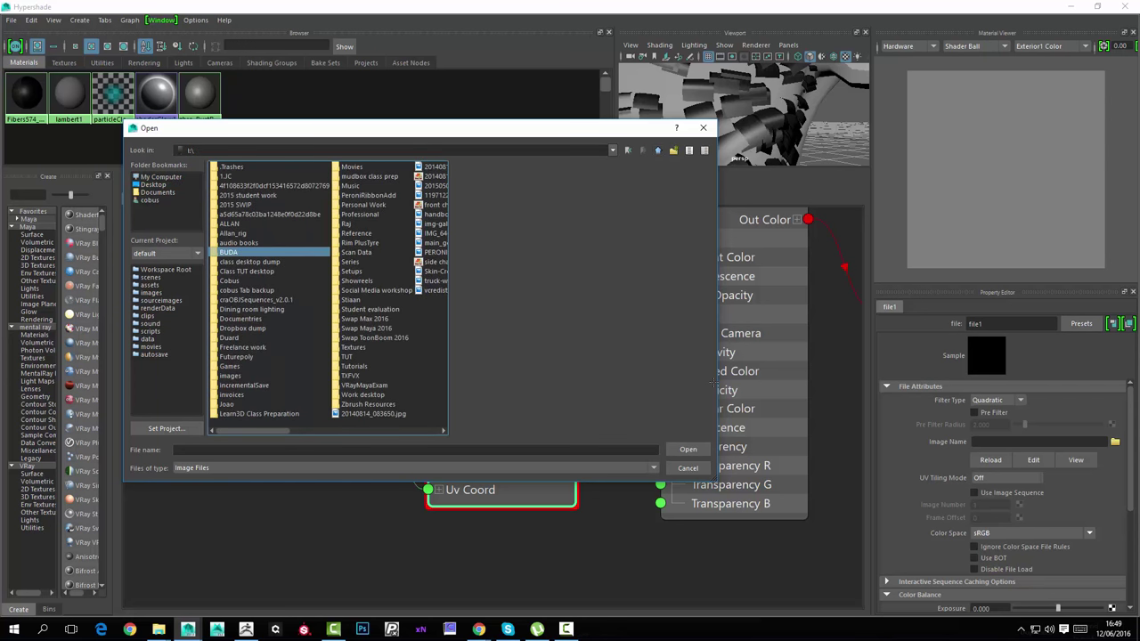
key("p")
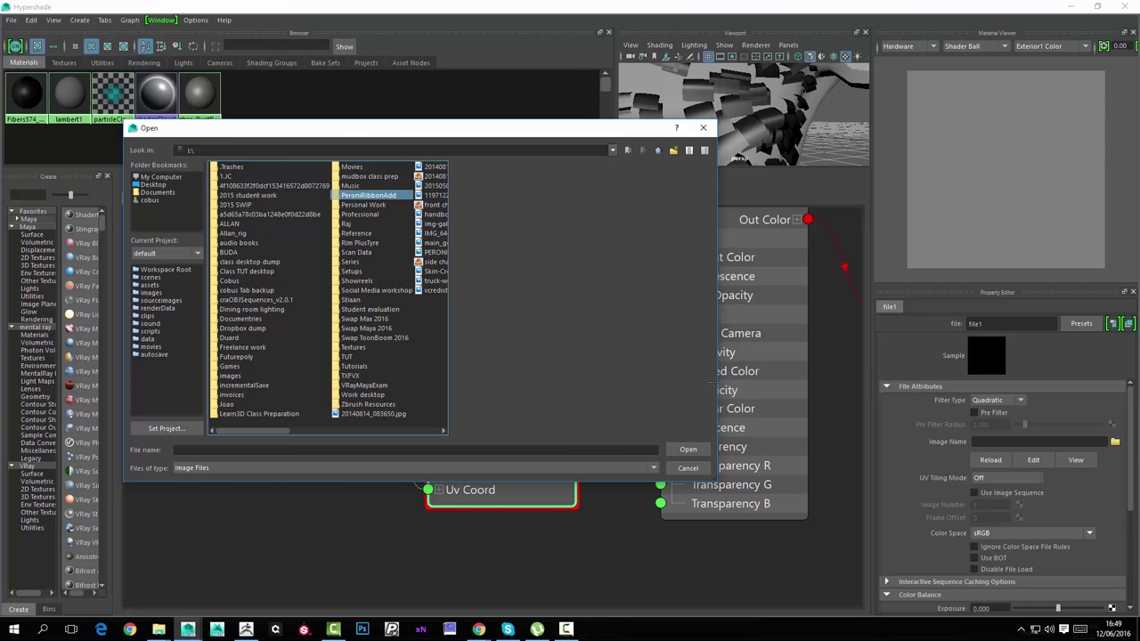
key("p")
key("Return")
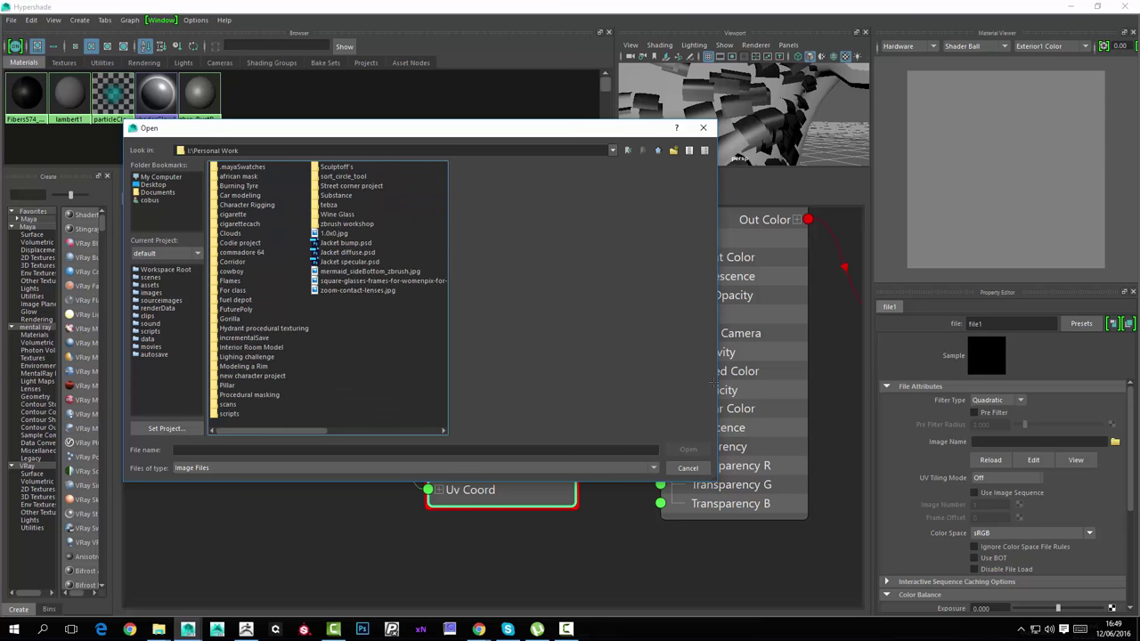
left_click(232, 272)
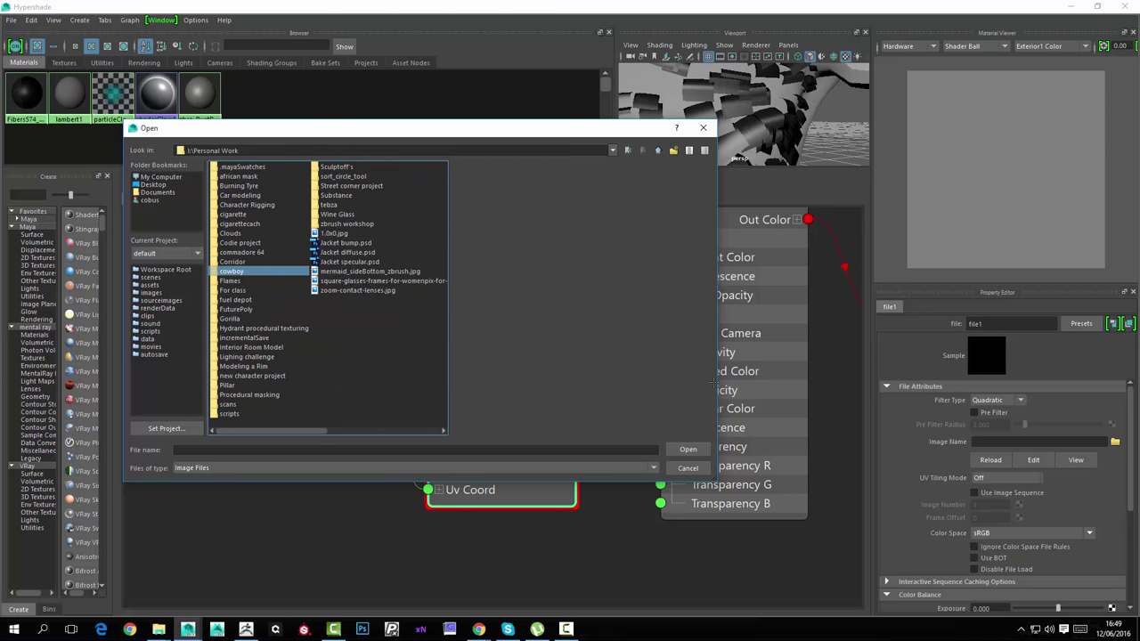
key("s")
key("s")
key("s")
key("Return")
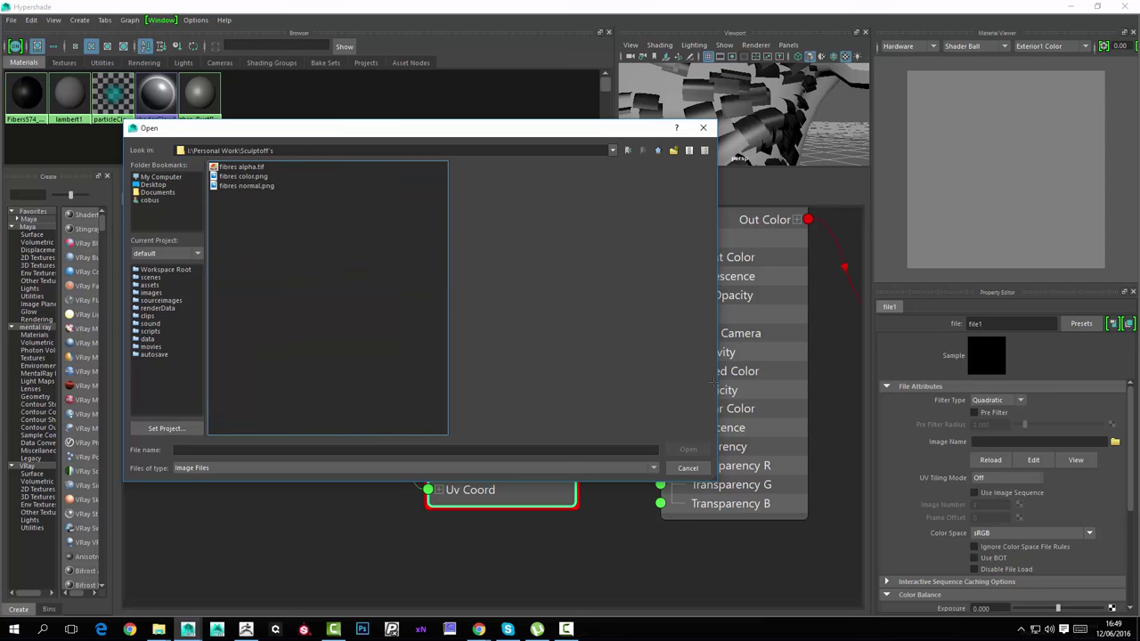
left_click(242, 167)
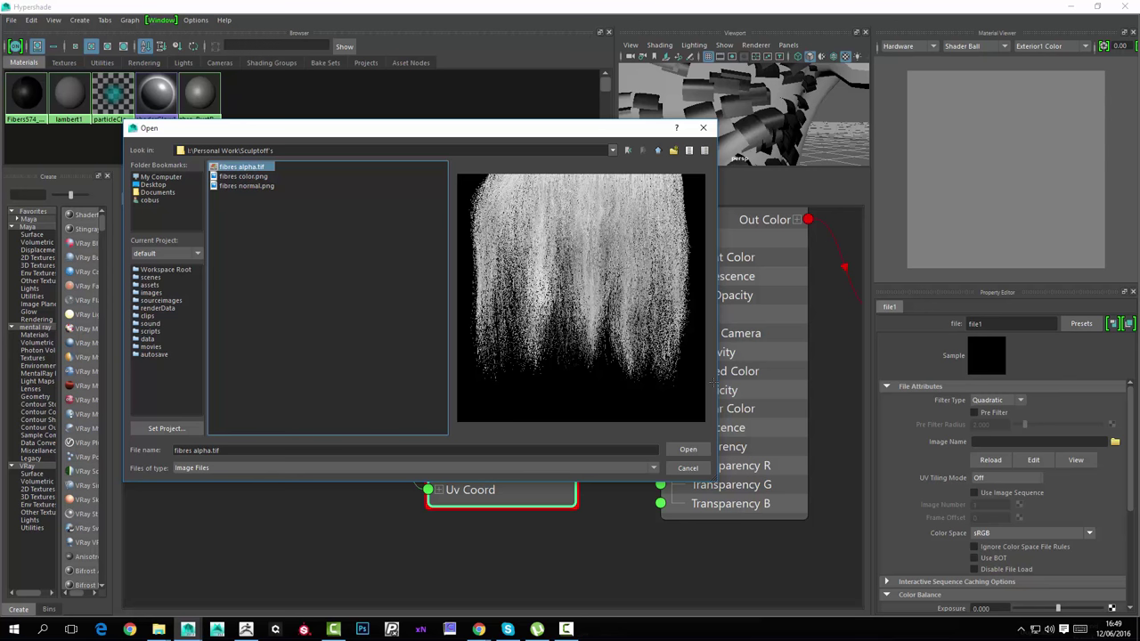
key("Return")
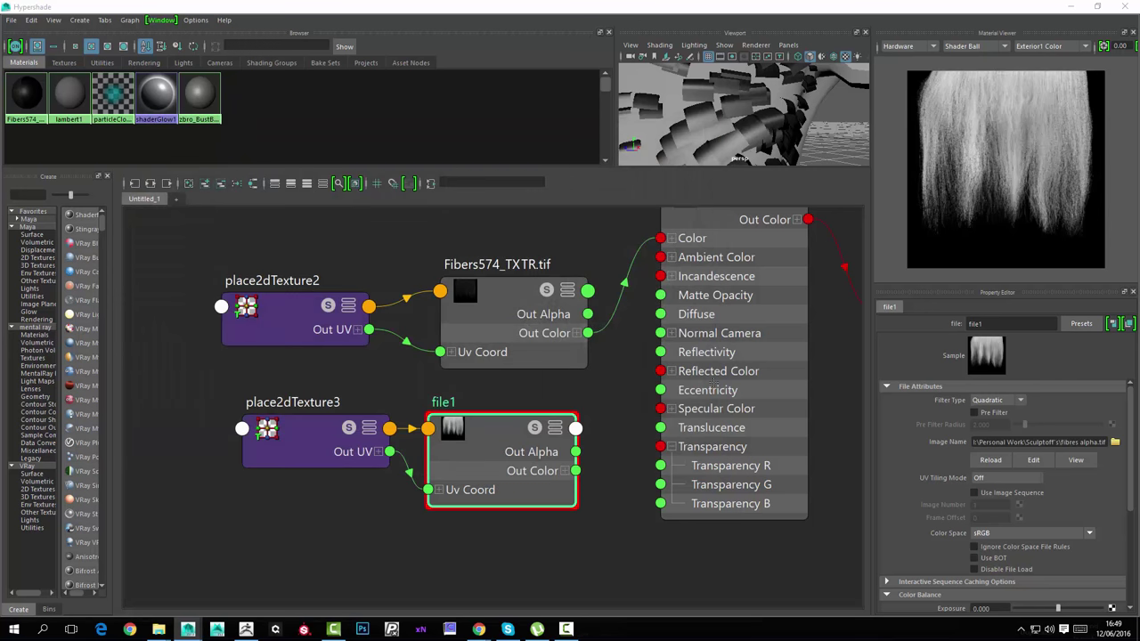
Connect Out Color of file1 to Transparency of Fibers574_blinn.
middle_click_drag(713, 383, 655, 386, "alt")
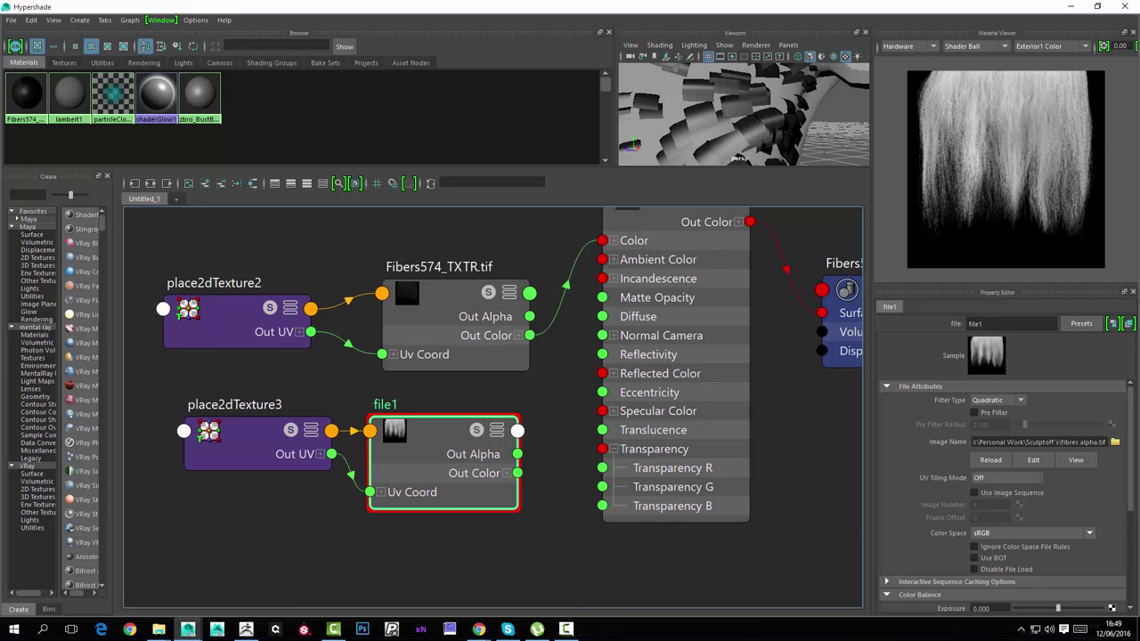
mouse_move(517, 473)
left_mouse_down()
mouse_move(559, 472)
mouse_move(602, 449)
left_mouse_up()
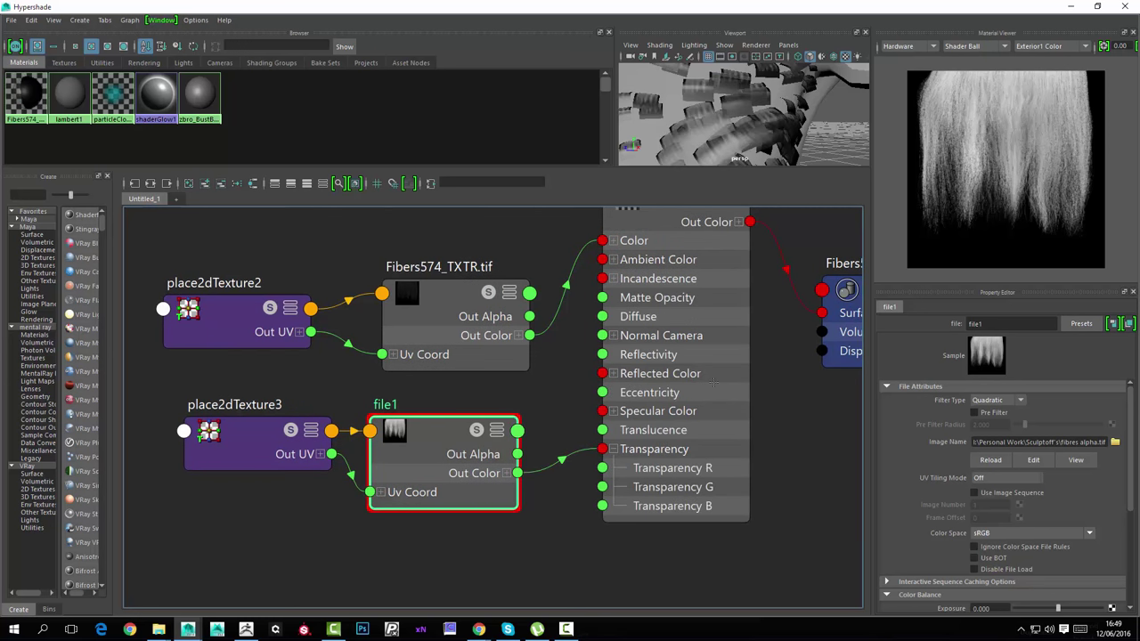
Clear the fiber mesh selection and render a close-up of the moustache and beard with Maya Software.
left_click(714, 382)
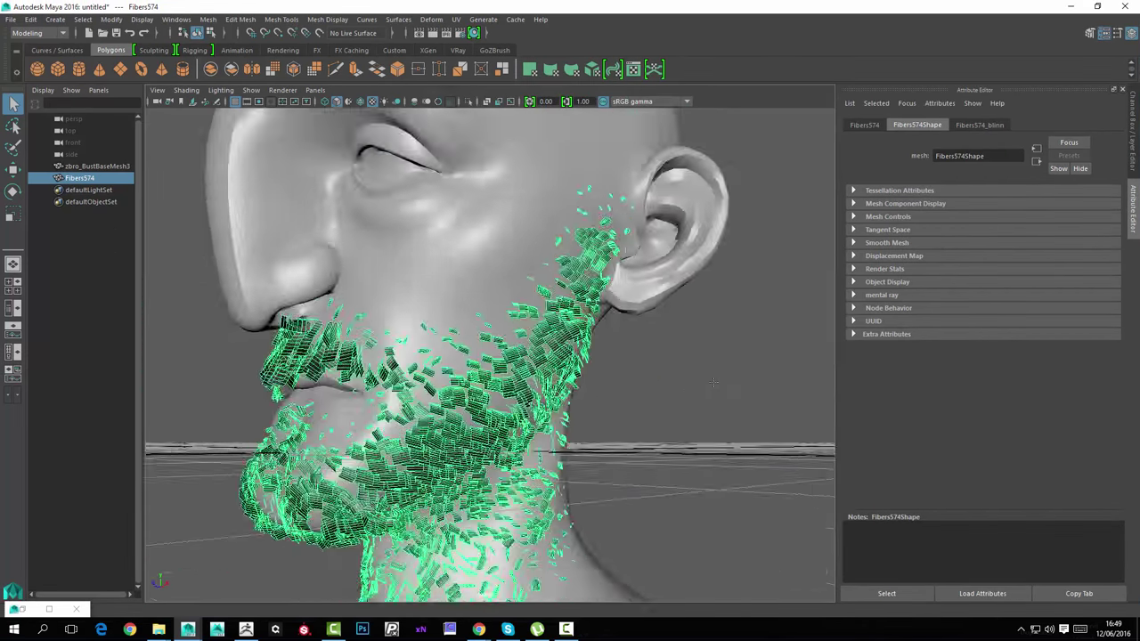
left_click_drag(714, 383, 717, 343, "alt")
left_click(713, 383)
right_click_drag(714, 383, 802, 383, "alt")
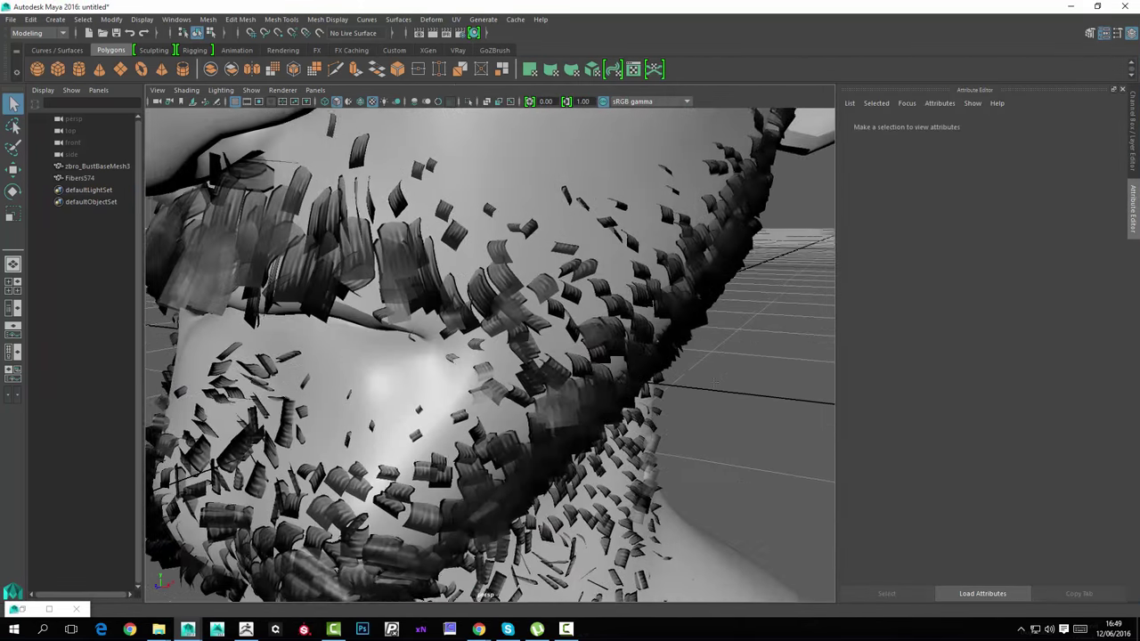
middle_click_drag(713, 383, 716, 394, "alt")
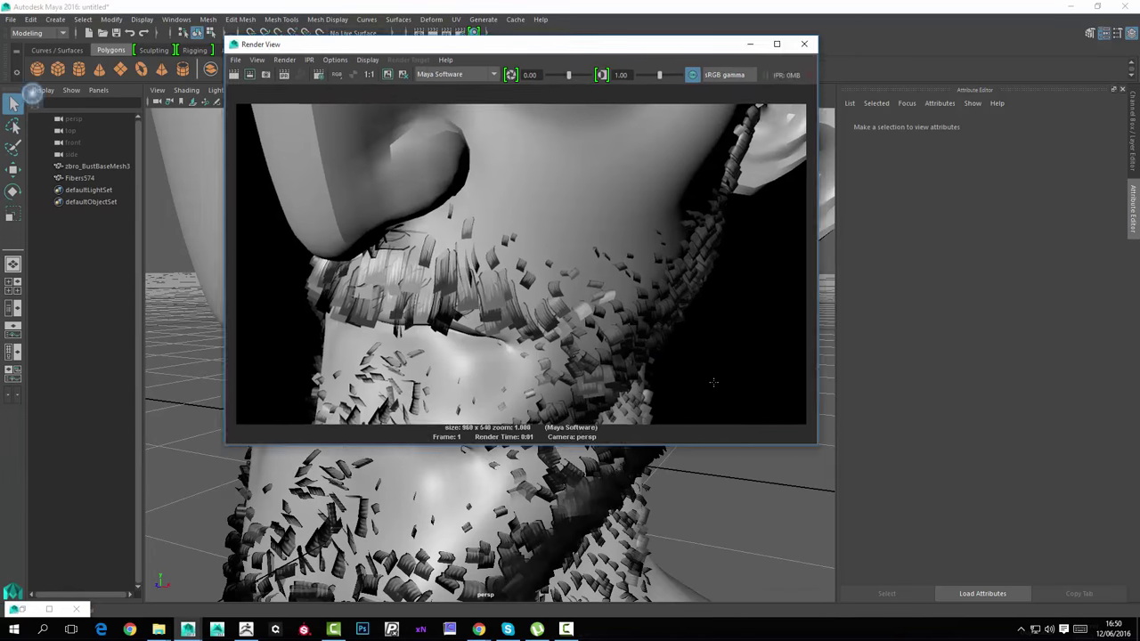
Examine the edges and transparency of the rendered fiber cards around the mouth, and close the render.
left_click_drag(428, 45, 445, 88)
scroll(713, 383, "up", 3)
scroll(713, 383, "up", 5)
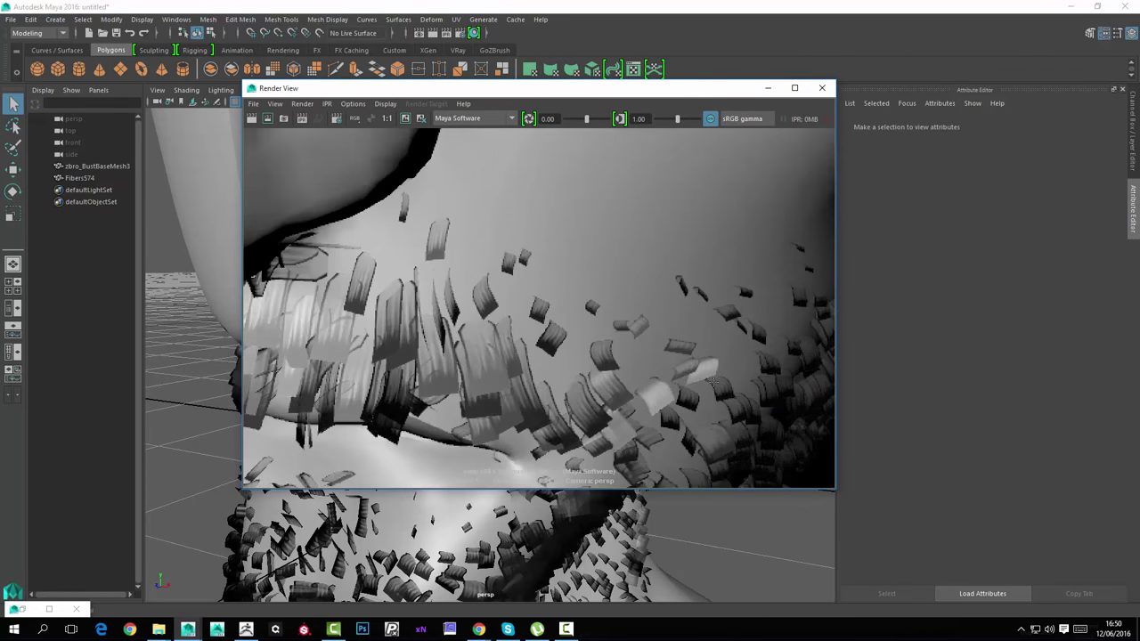
scroll(713, 383, "down", 3)
scroll(713, 383, "up", 3)
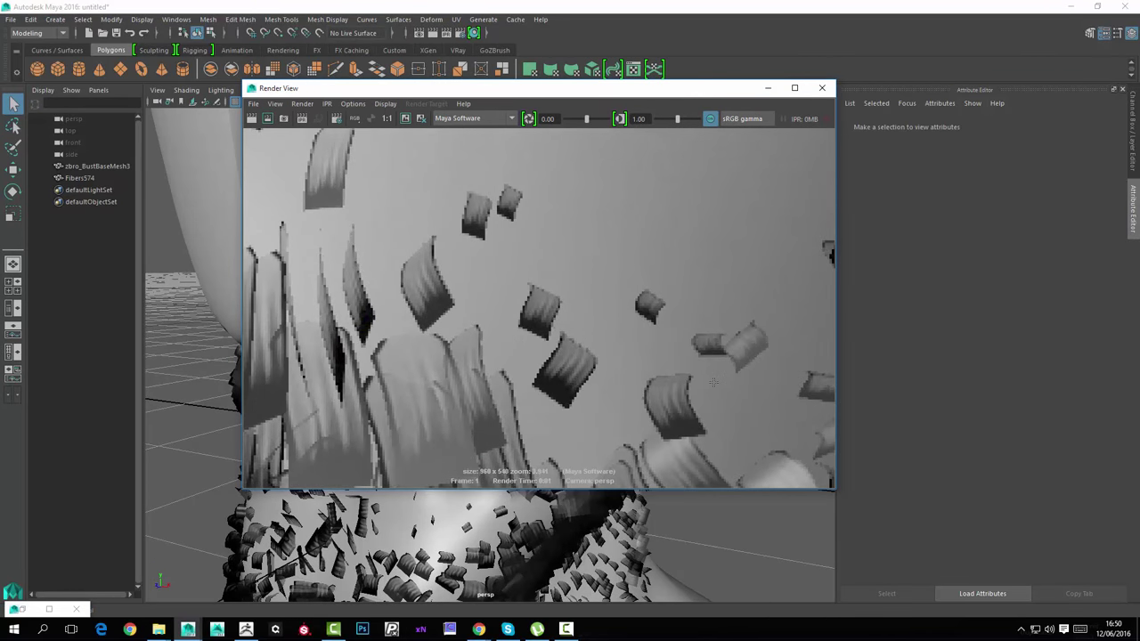
scroll(713, 383, "down", 1)
scroll(713, 383, "down", 4)
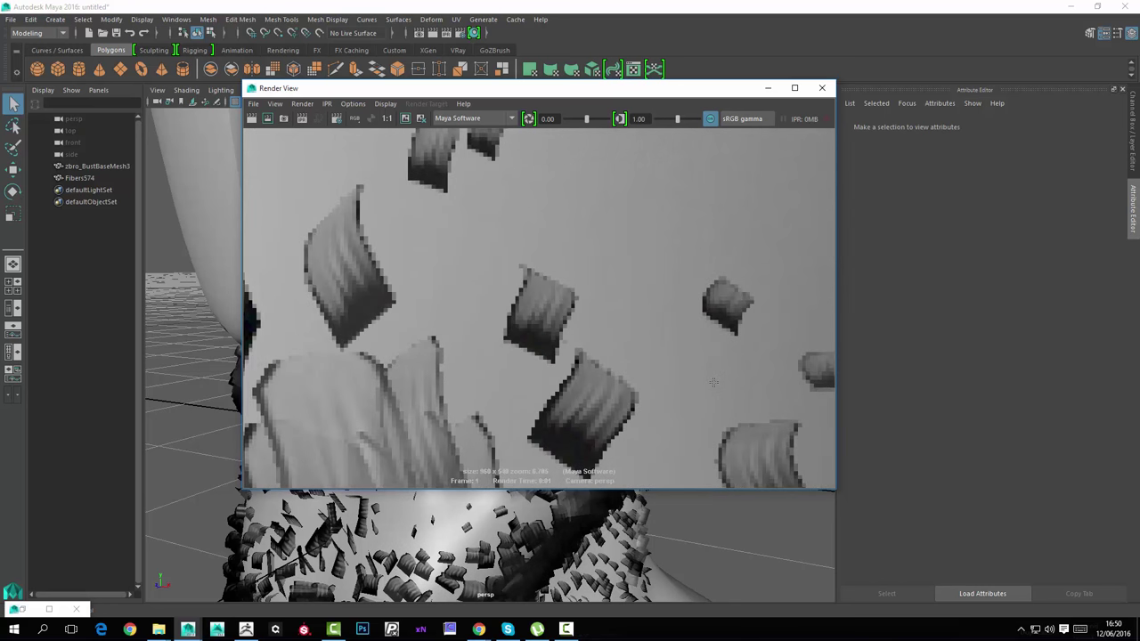
scroll(713, 383, "up", 3)
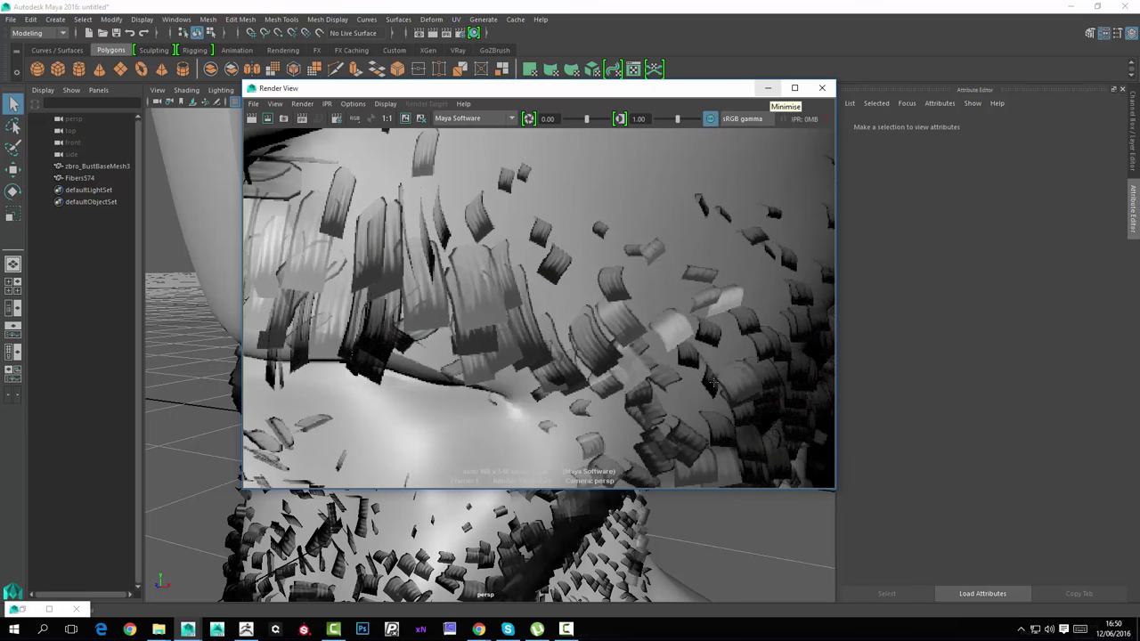
scroll(713, 382, "up", 2)
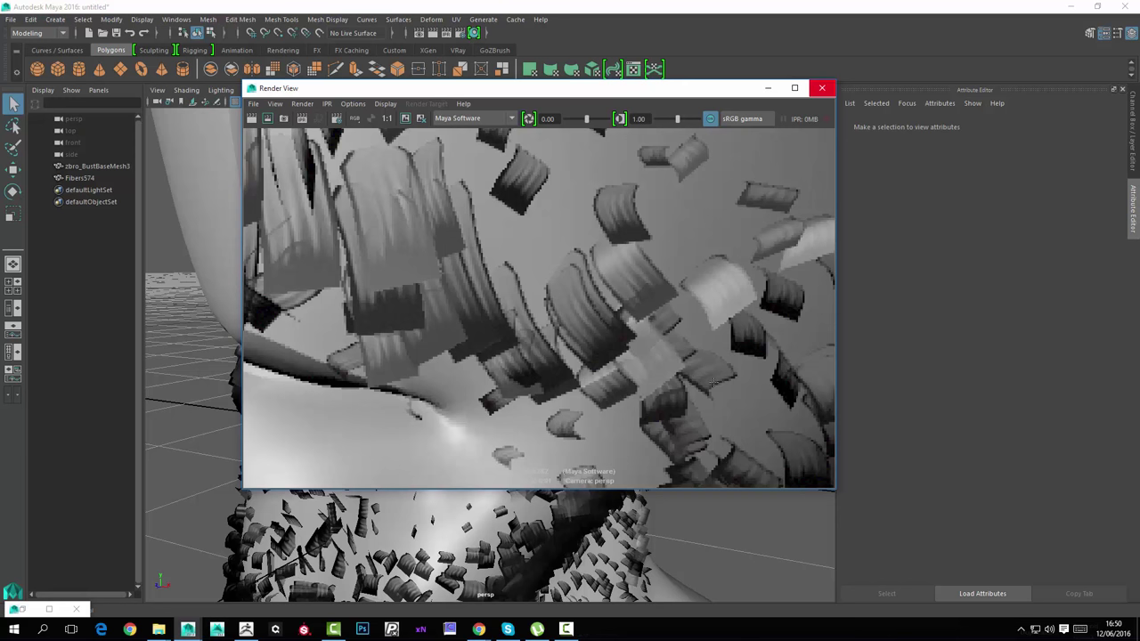
left_click(822, 88)
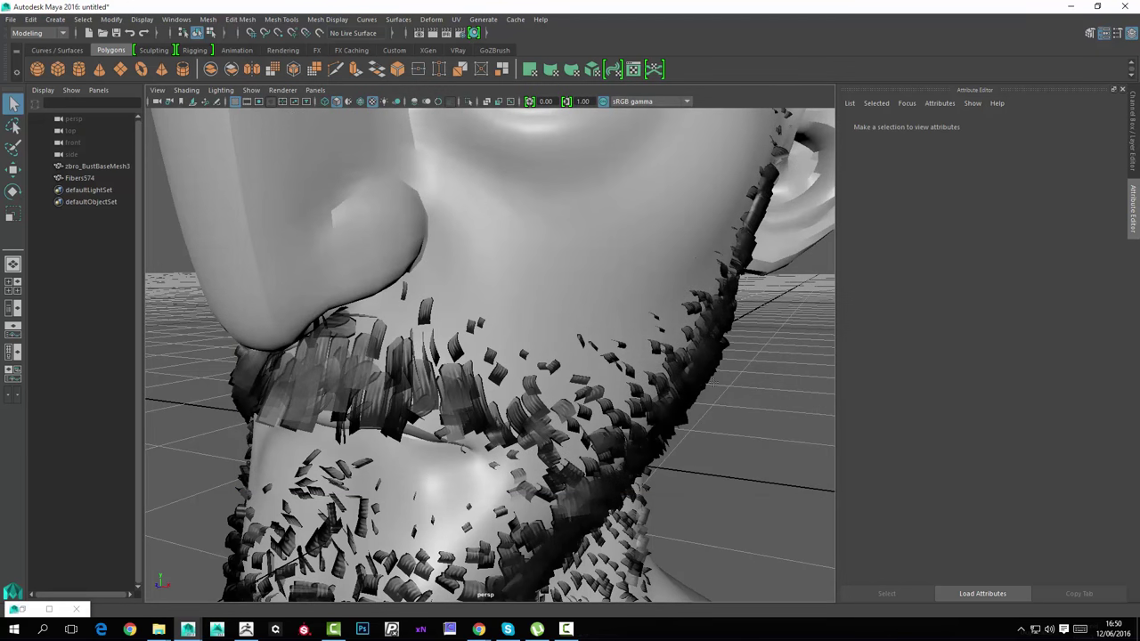
Switch to ZBrush, reduce the brush size and inspect the fiber cards around the corner of the mouth.
left_click(1071, 6)
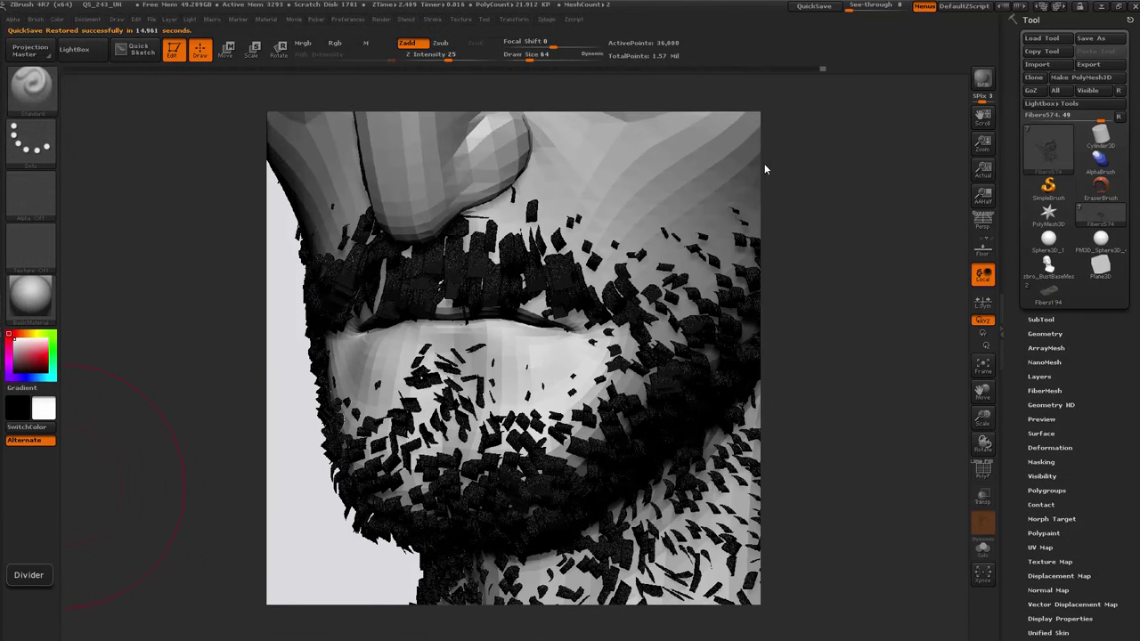
left_click_drag(848, 275, 896, 265)
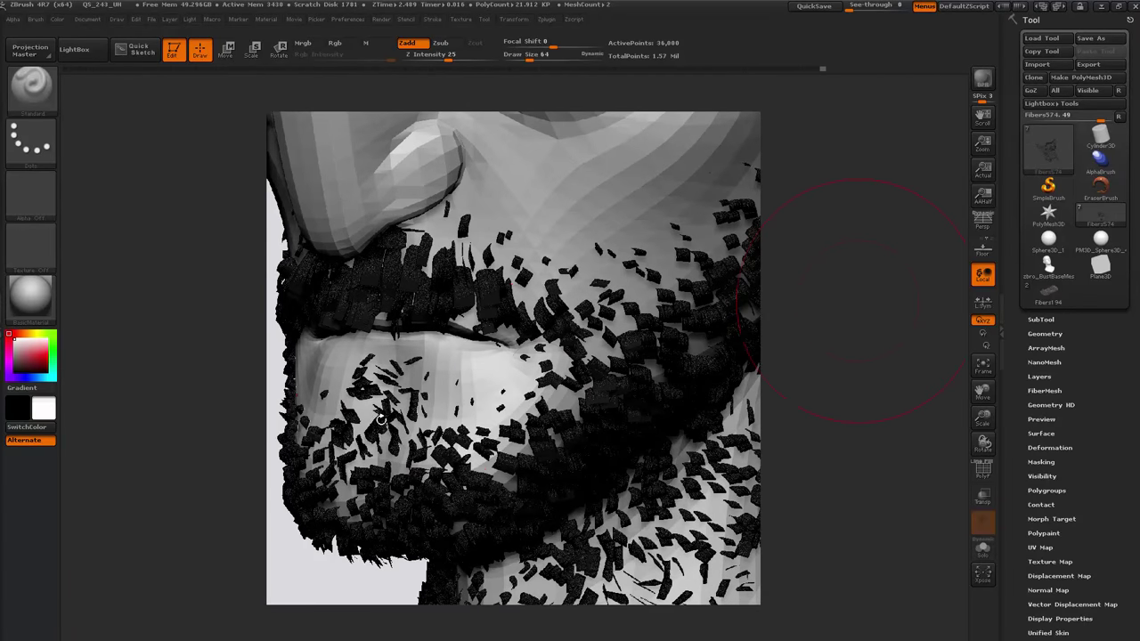
key("s")
left_click_drag(495, 297, 468, 296)
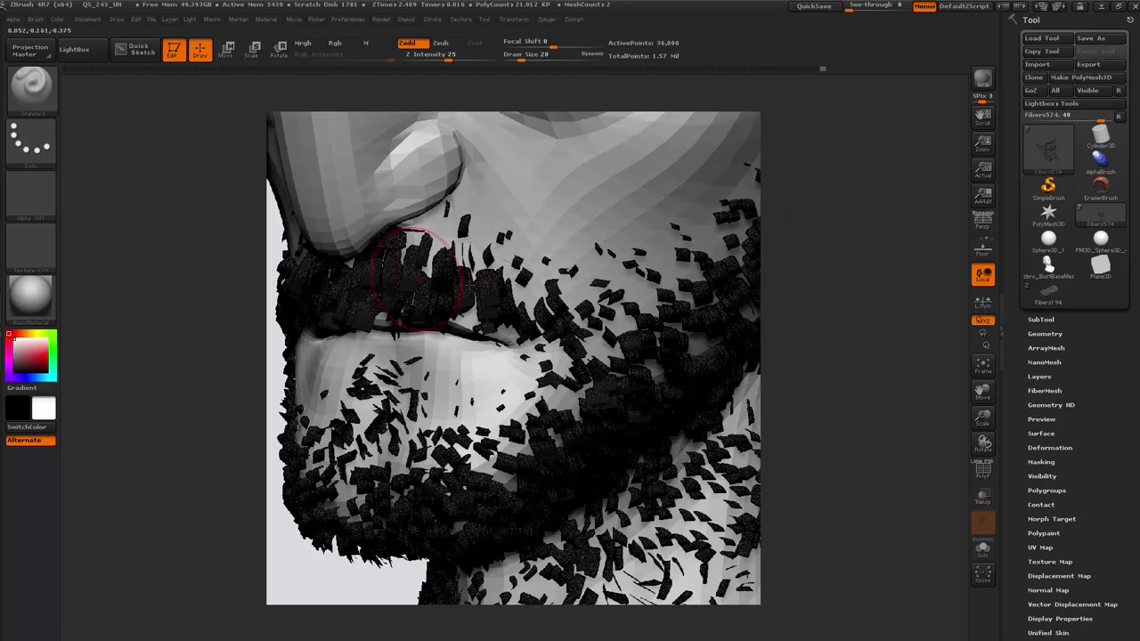
mouse_move(493, 285)
right_mouse_down()
mouse_move(428, 283)
mouse_move(492, 282)
mouse_move(447, 285)
mouse_move(463, 290)
mouse_move(615, 510)
mouse_move(601, 481)
right_mouse_up()
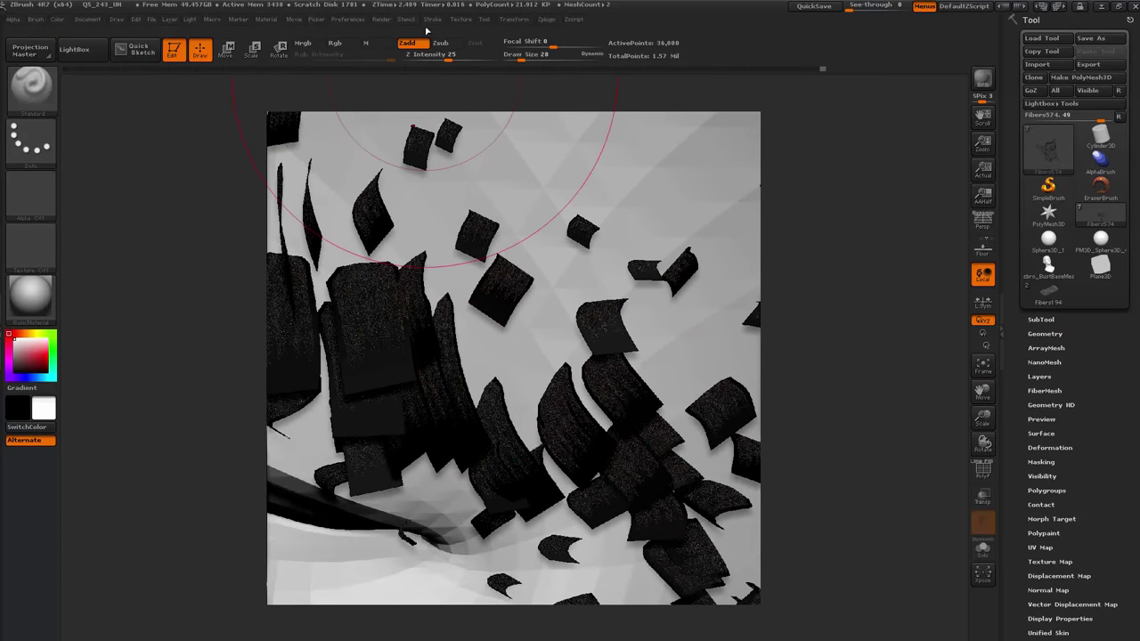
left_click(456, 23)
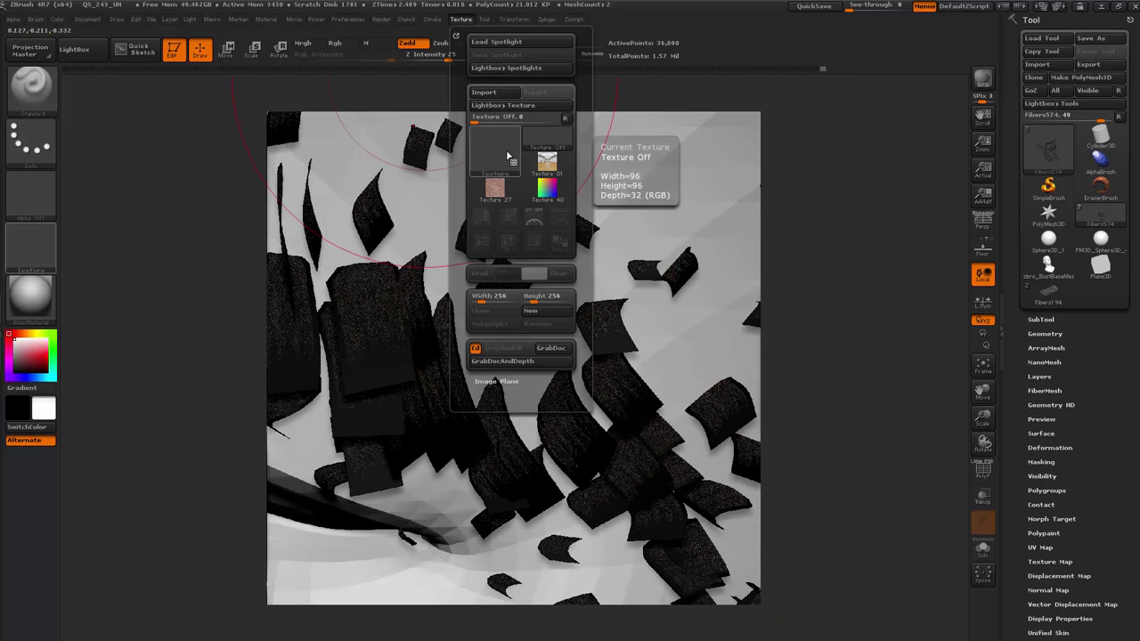
left_click(37, 259)
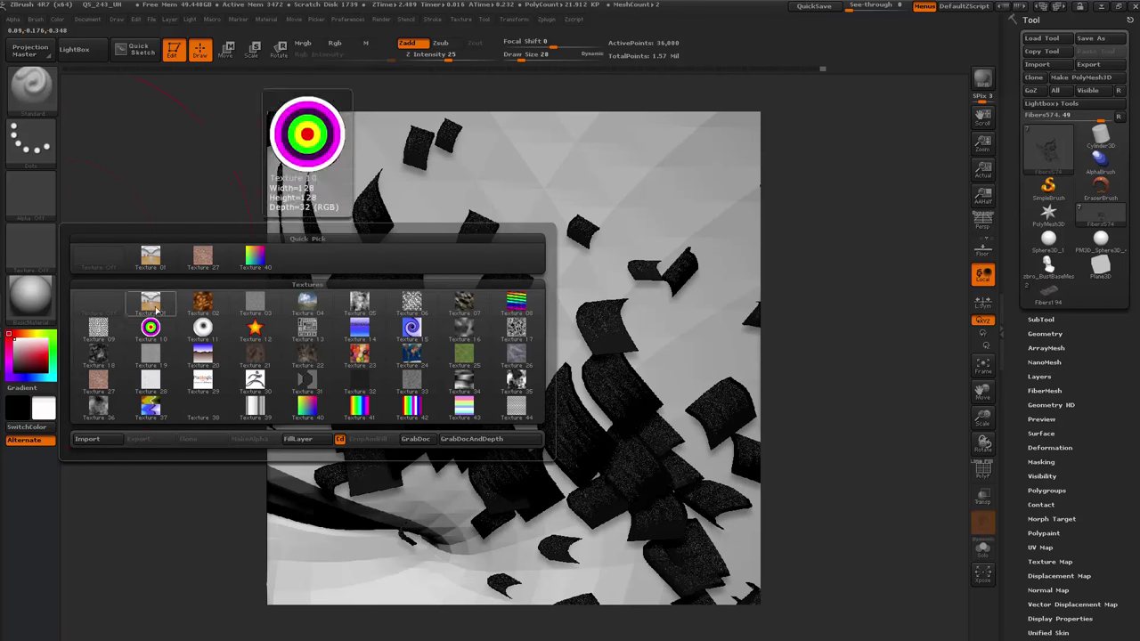
left_click(47, 260)
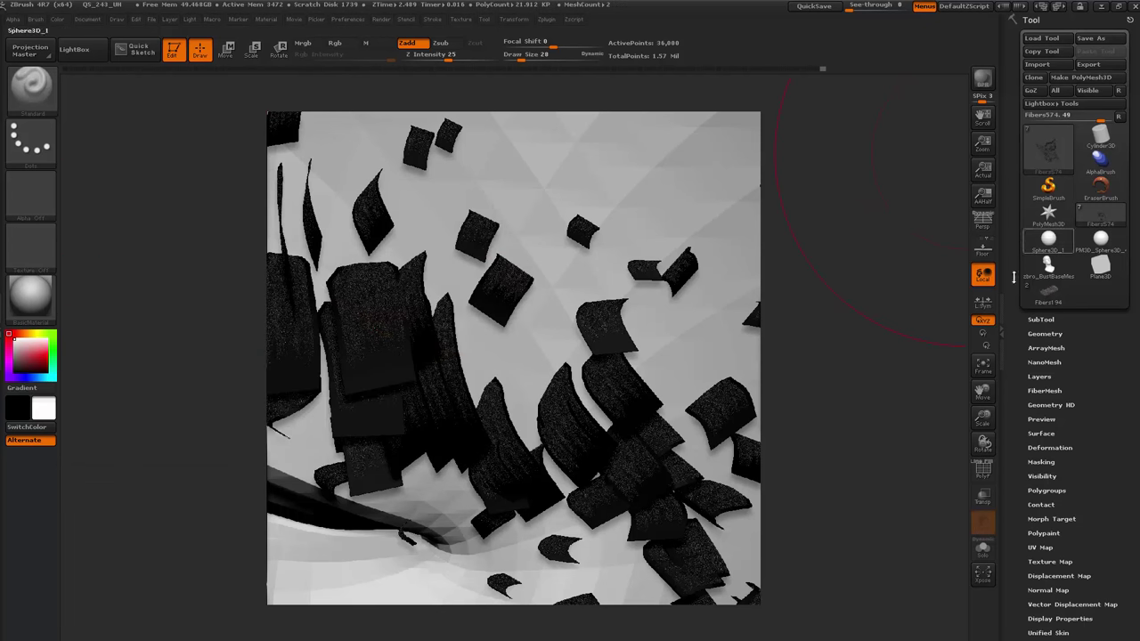
Make the hair-strand fiber mesh Fibers194 the active tool, turn it front-on and grab the document as a texture.
left_click(1048, 299)
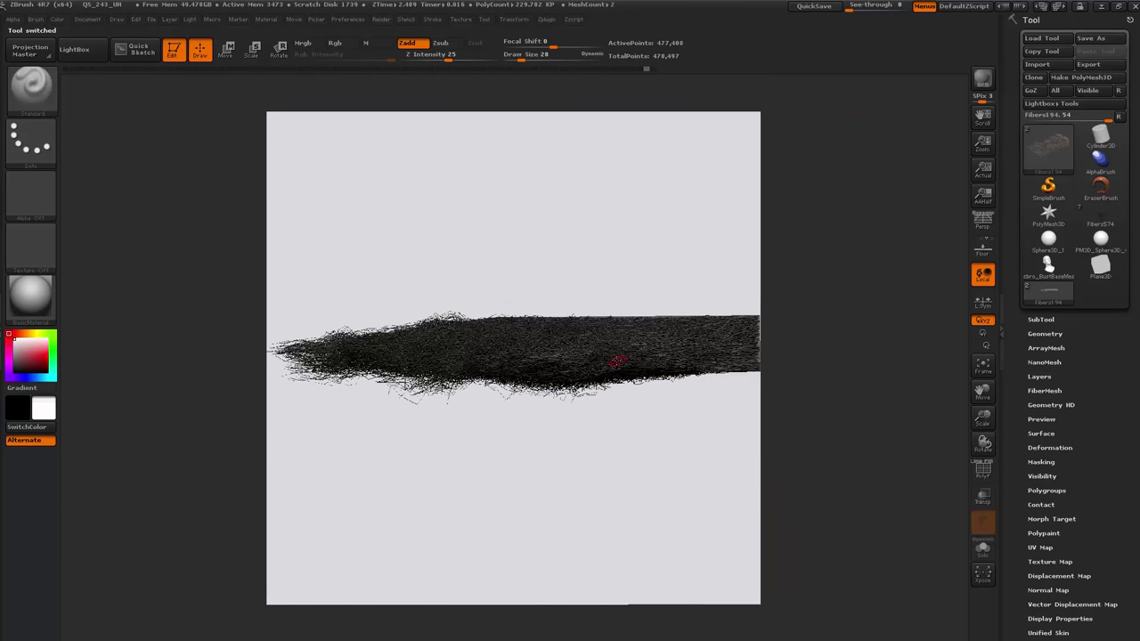
mouse_move(816, 352)
left_mouse_down()
mouse_move(841, 384)
mouse_move(766, 348)
mouse_move(731, 241)
mouse_move(745, 223)
mouse_move(743, 252)
mouse_move(736, 222)
mouse_move(748, 200)
left_mouse_up()
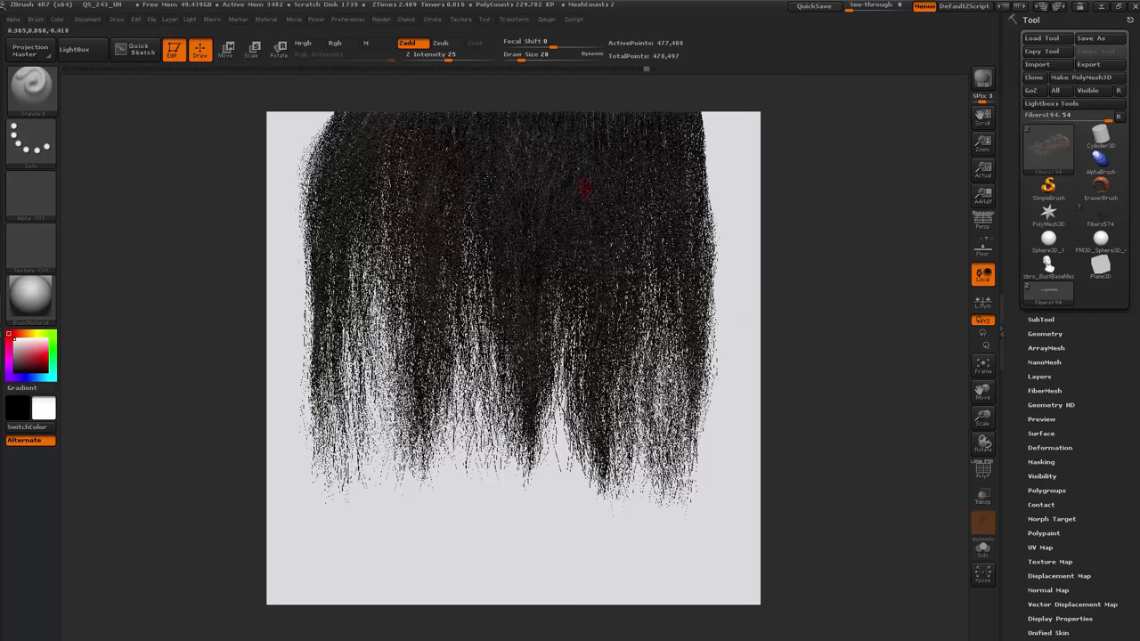
left_click(24, 259)
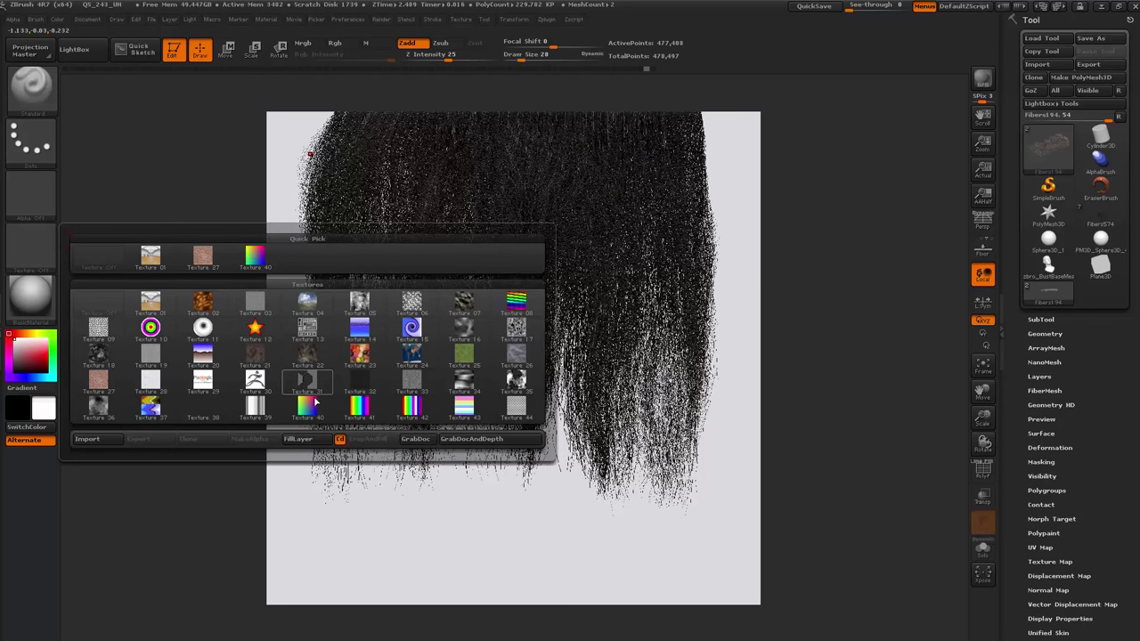
left_click(414, 439)
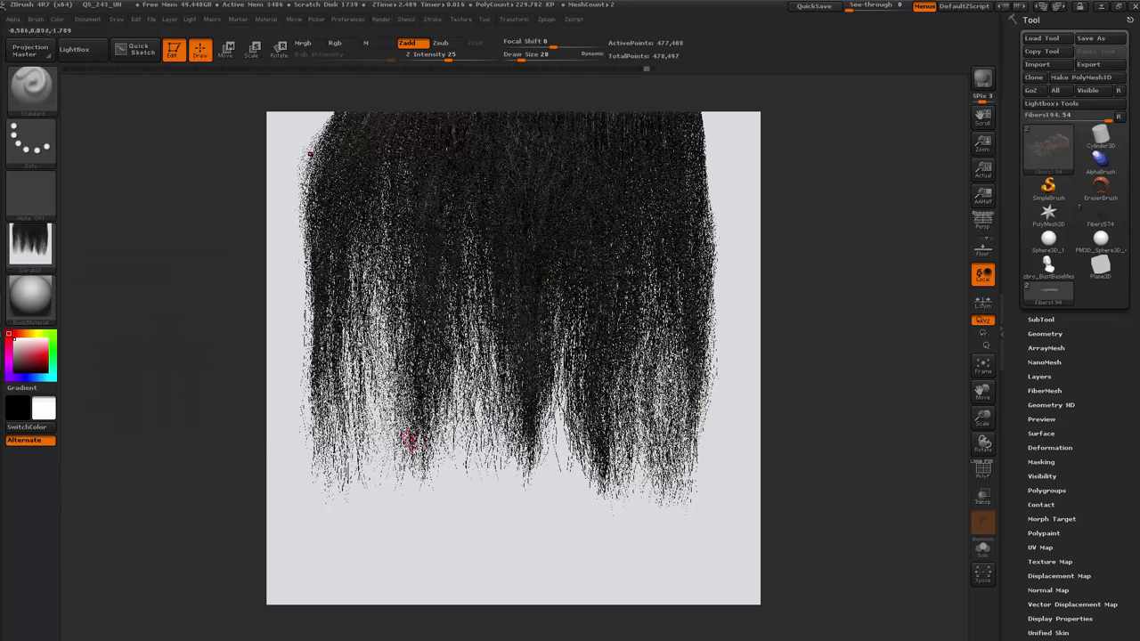
Try the Flat Color material on the hair strands.
left_click(31, 295)
left_click(99, 508)
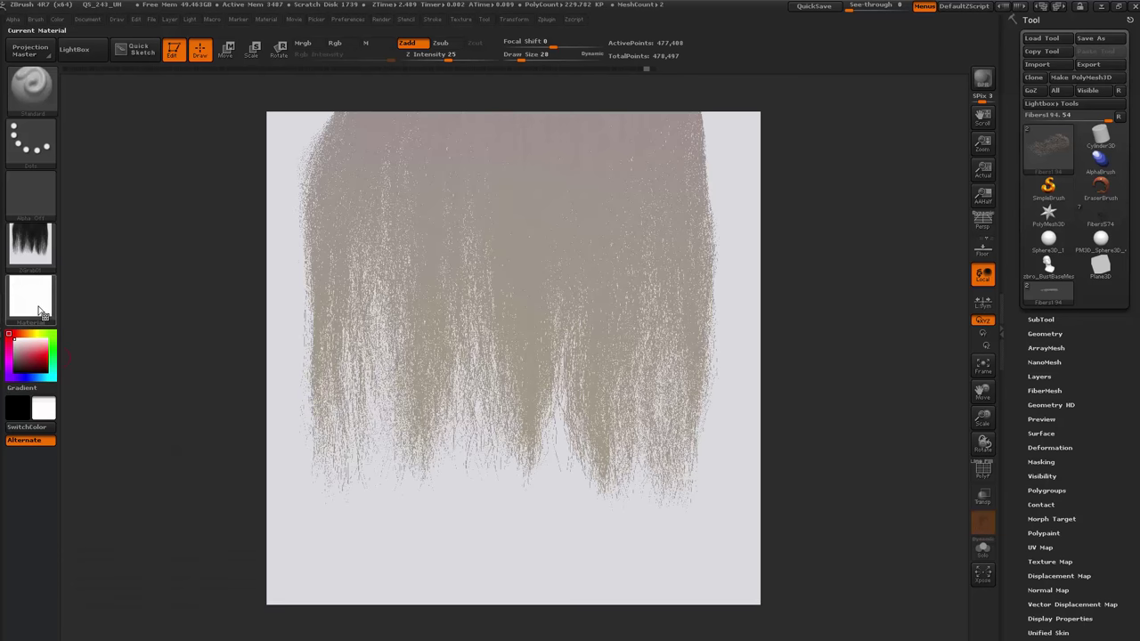
mouse_move(40, 308)
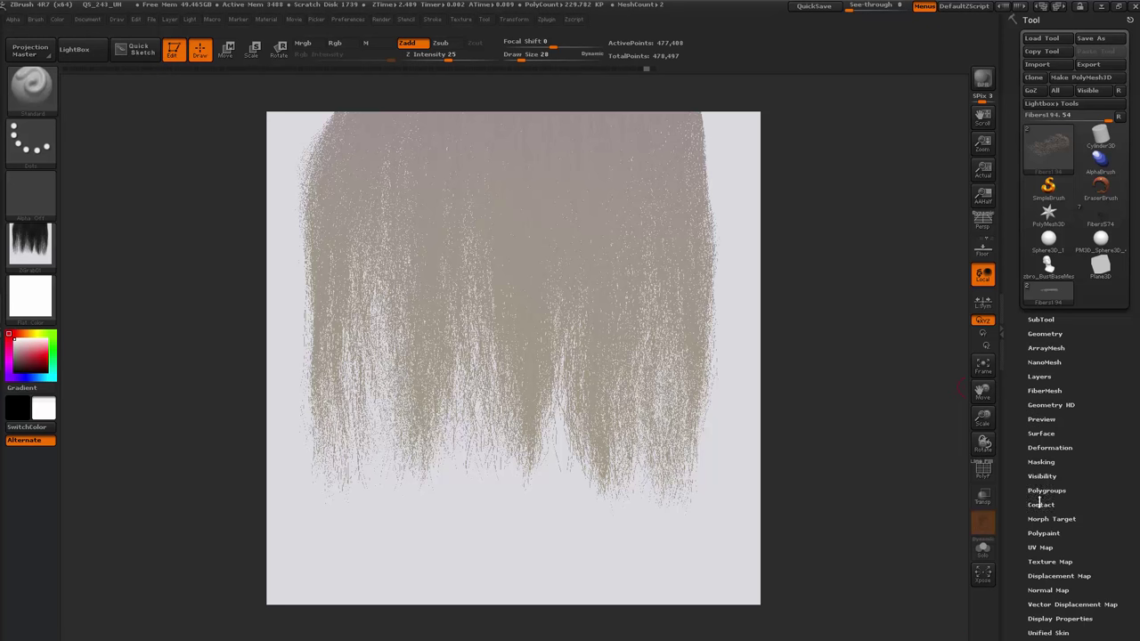
Expand the FiberMesh settings of the hair-strand tool.
scroll(1022, 517, "down", 1)
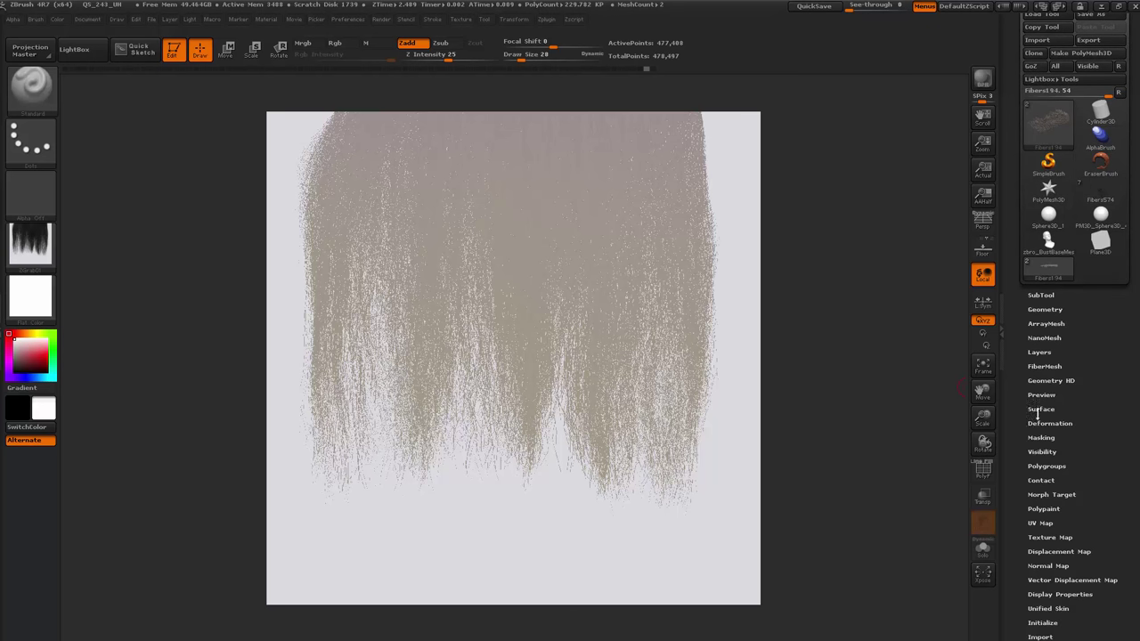
left_click_drag(1017, 464, 1032, 399)
left_click(1033, 370)
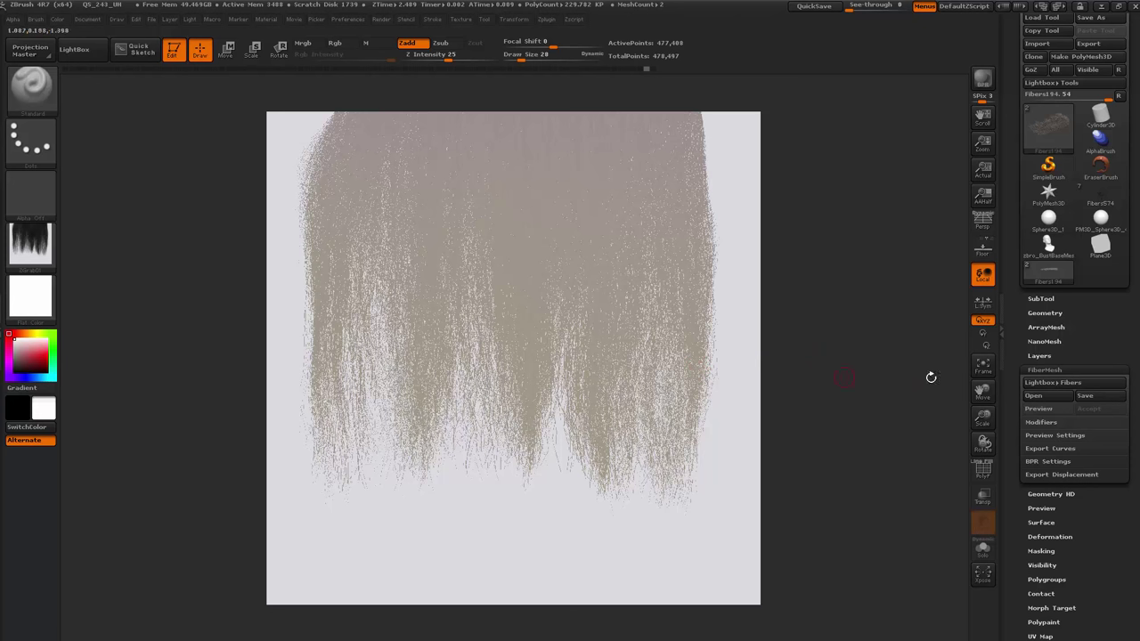
left_click_drag(1024, 354, 1024, 252)
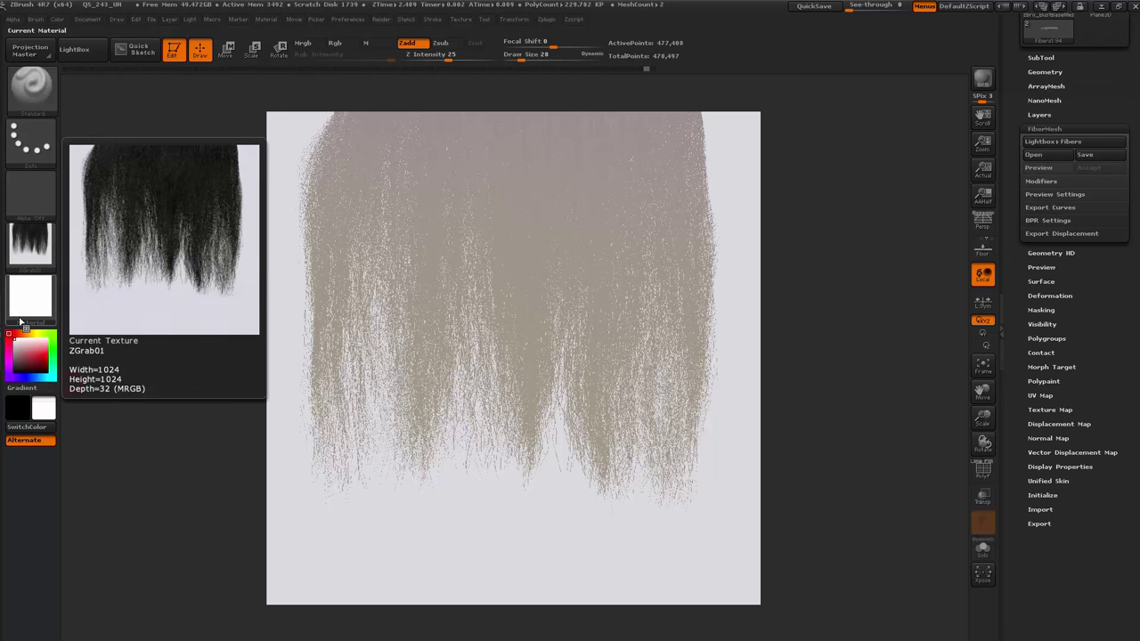
Choose a dark red as the active colour and set the brush draw size to 150.
left_click(18, 359)
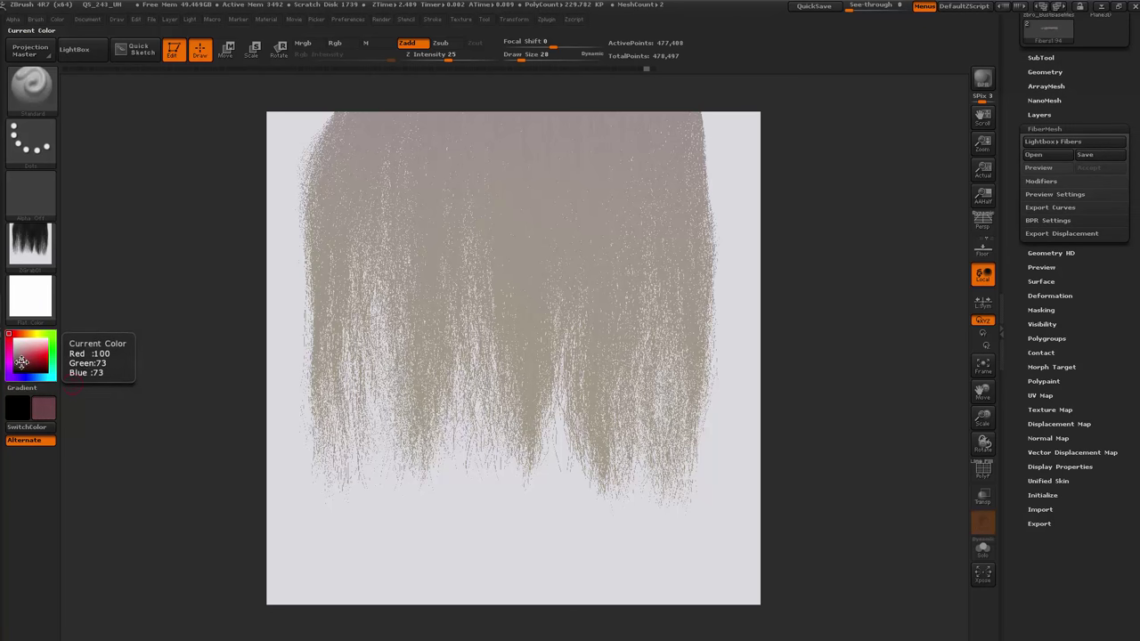
key("s")
left_click_drag(534, 142, 557, 138)
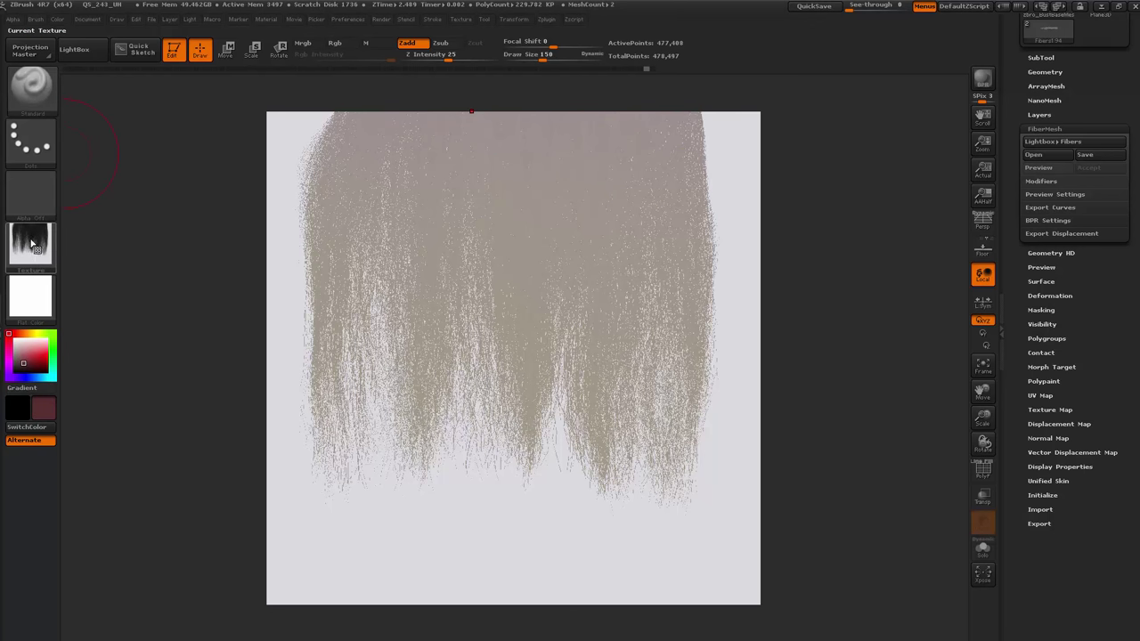
Try a MatCap White material on the hair strands.
left_click(40, 254)
left_click(36, 288)
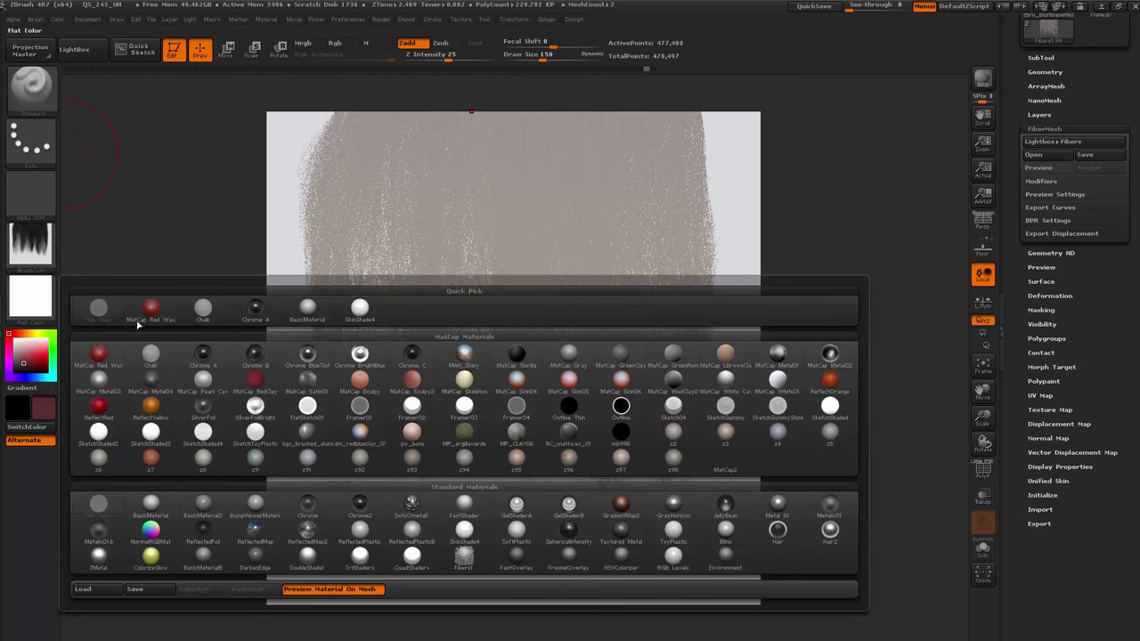
mouse_move(209, 417)
left_click(779, 381)
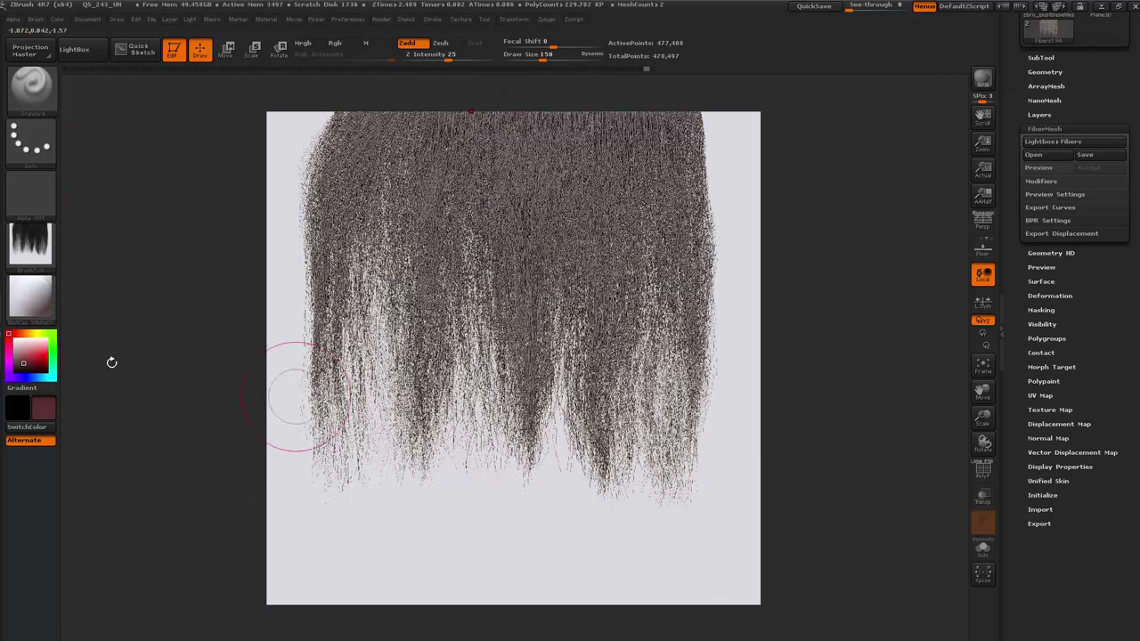
Apply BasicMaterial to the hair strands.
left_click(32, 242)
left_click(34, 289)
left_click(151, 505)
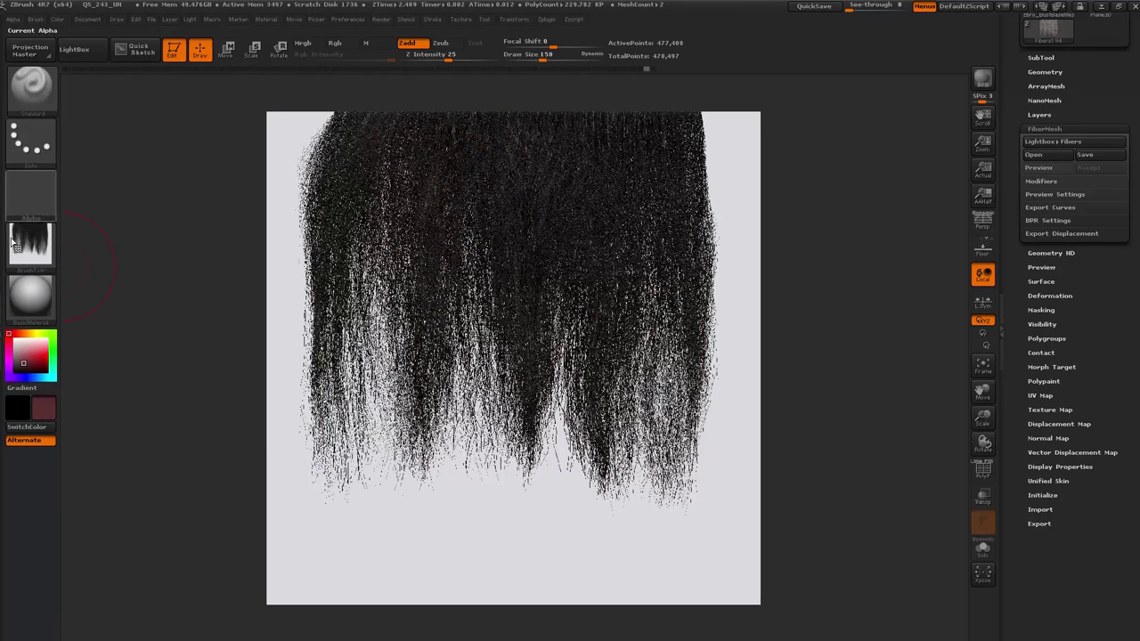
Grab the document with the hair strands in BasicMaterial as a new texture.
left_click(32, 246)
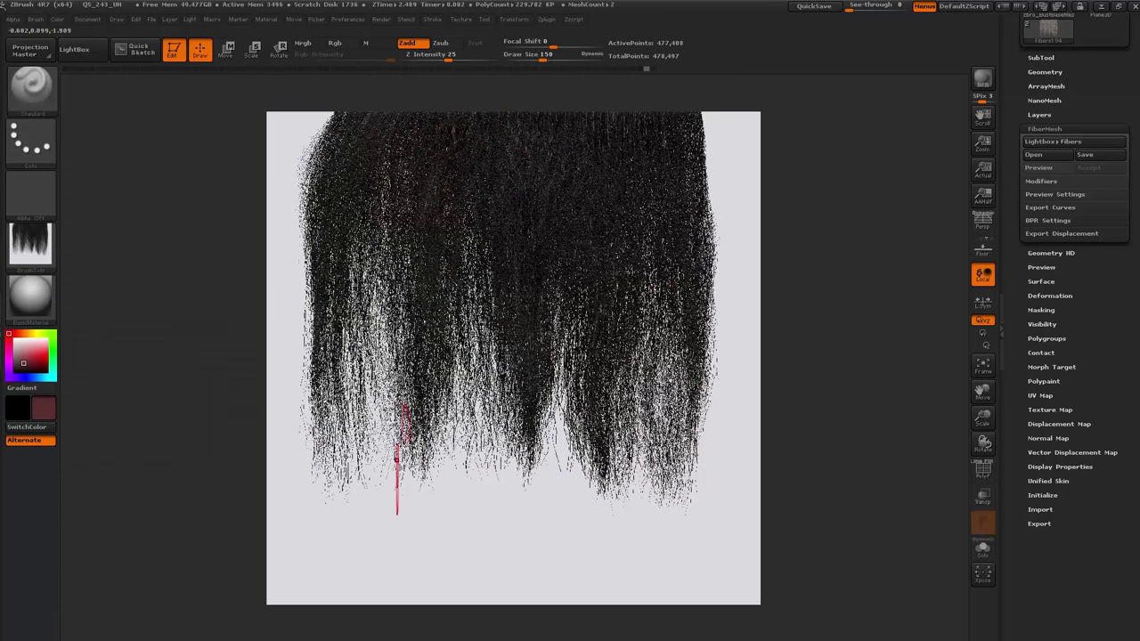
left_click(35, 253)
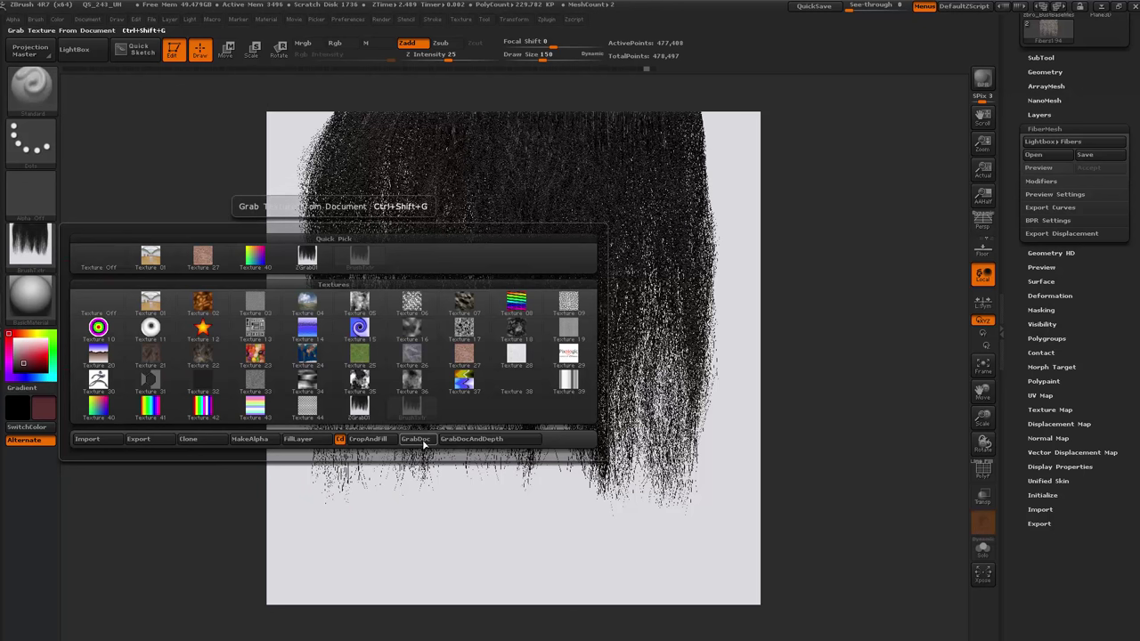
left_click(415, 440)
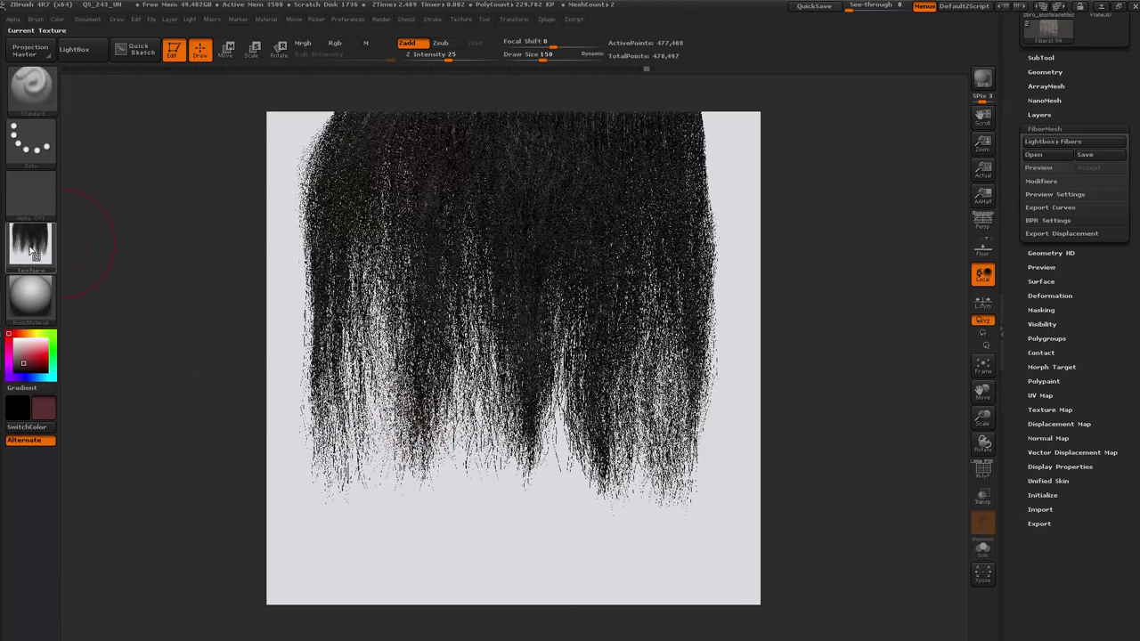
left_click(32, 246)
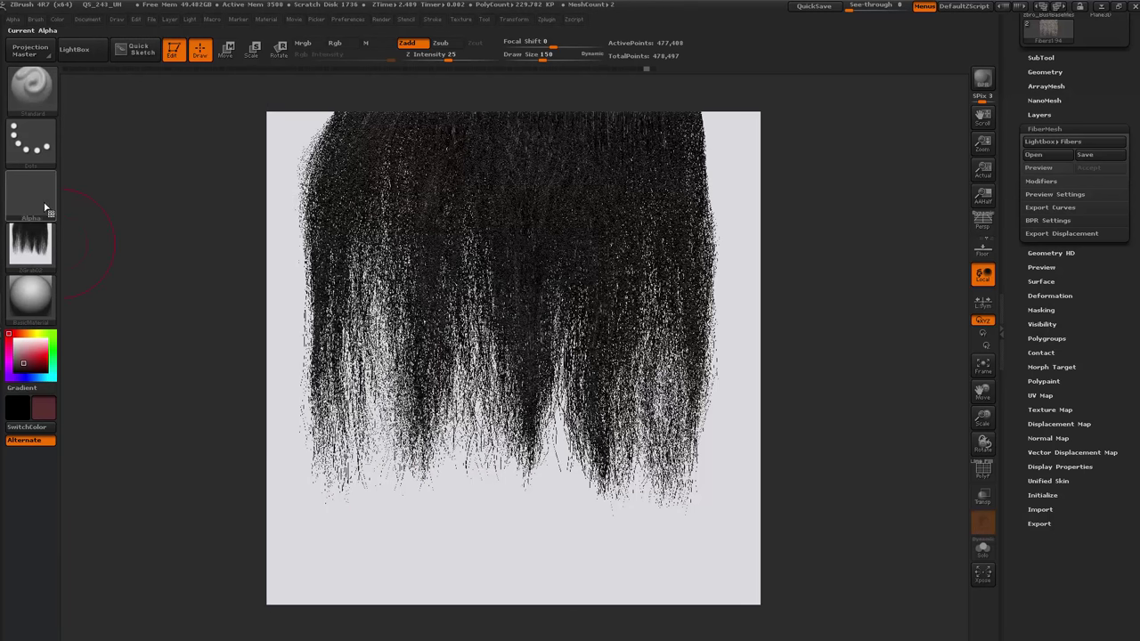
Grab the hair-strand document as a new alpha and begin exporting it with TIFF as the file format.
left_click(31, 194)
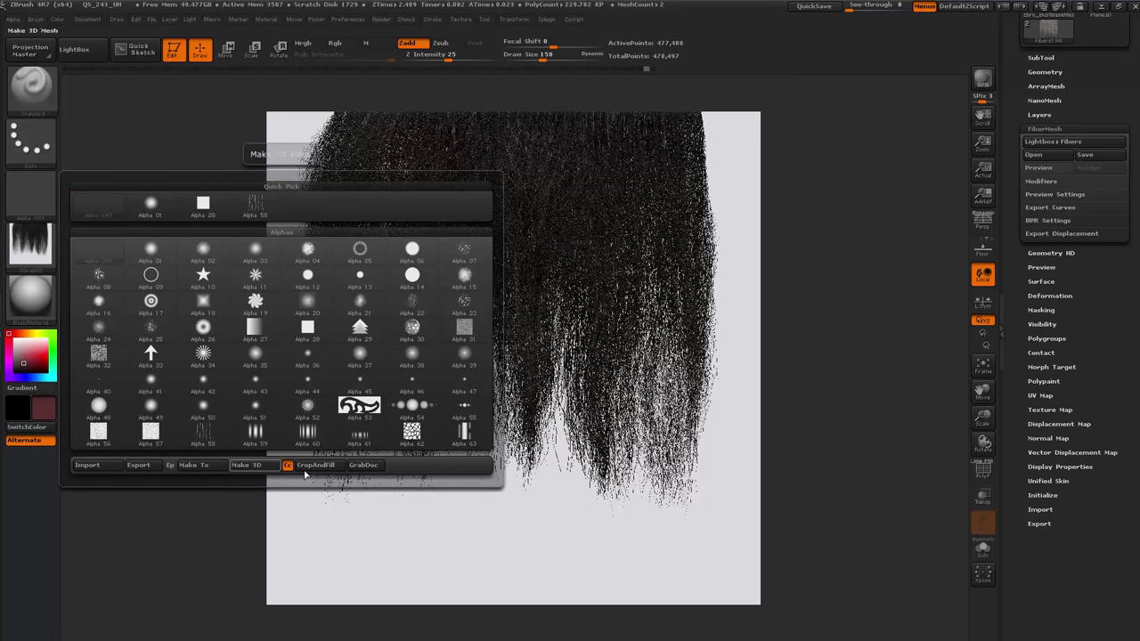
left_click(361, 465)
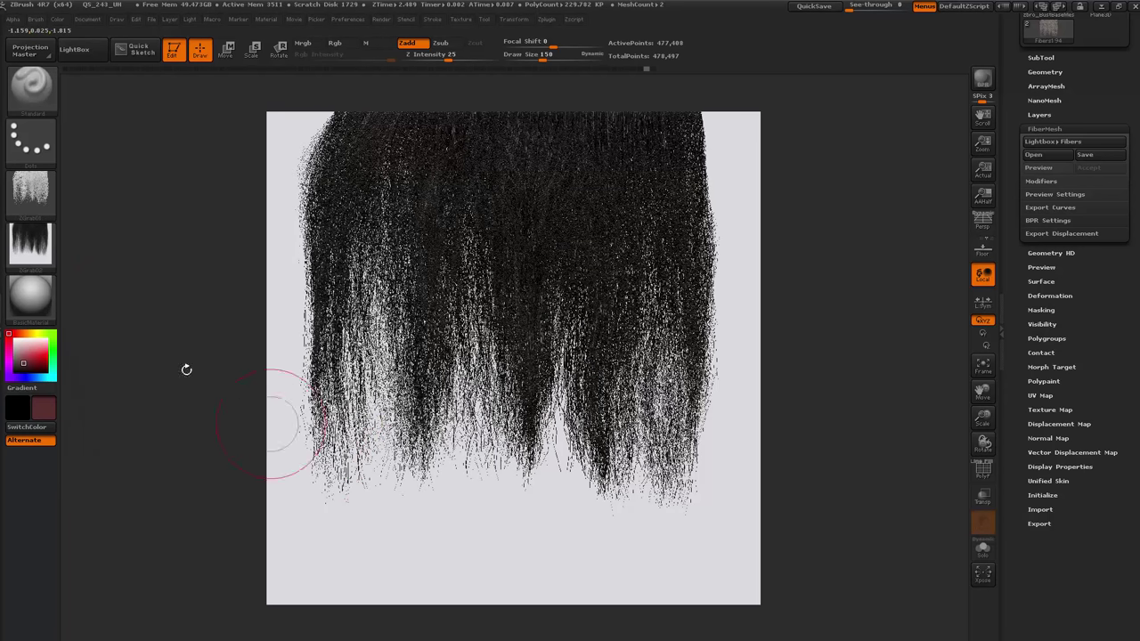
left_click(36, 212)
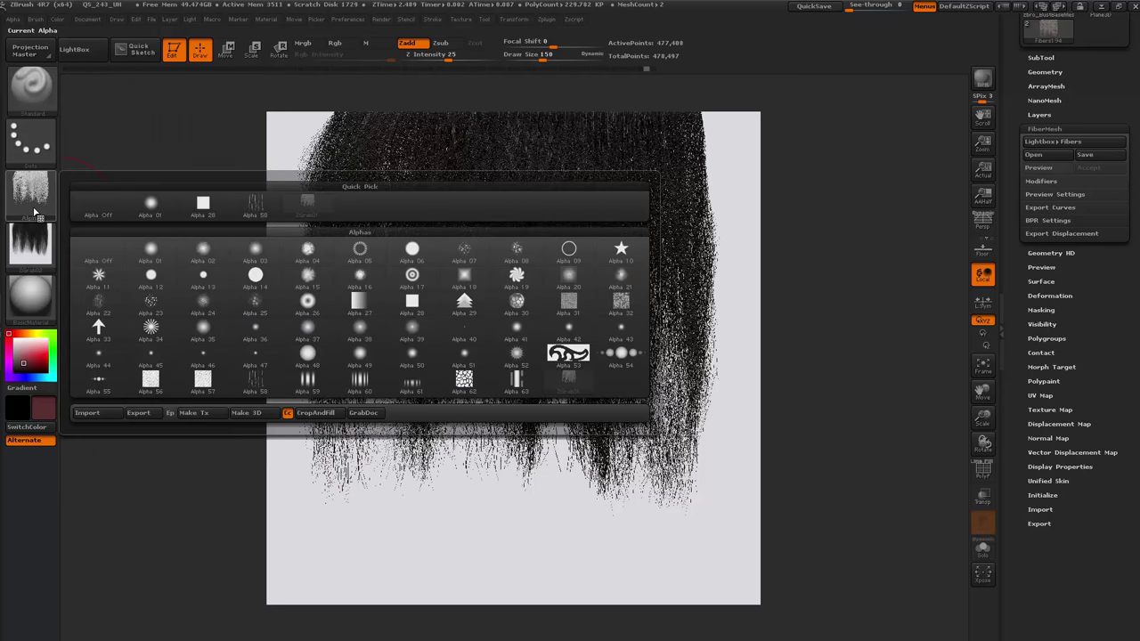
left_click(141, 412)
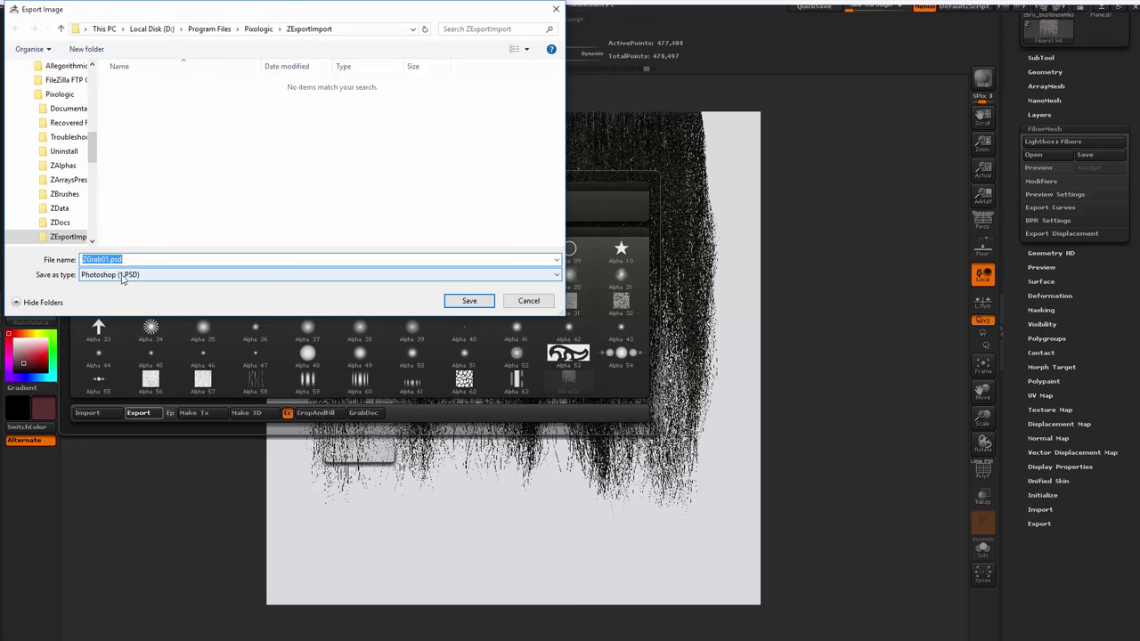
left_click(122, 276)
left_click(111, 303)
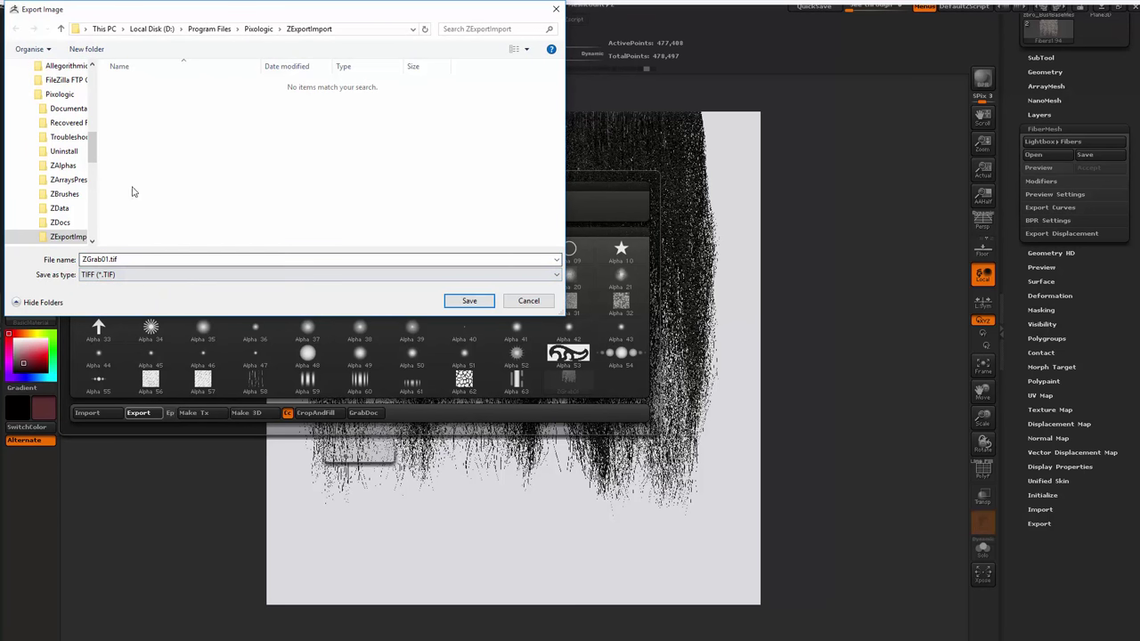
Save the alpha over fibres alpha.tif in the Personal Work > Sculptoff's folder on the Seagate Backup Plus Drive (I:).
left_click(258, 29)
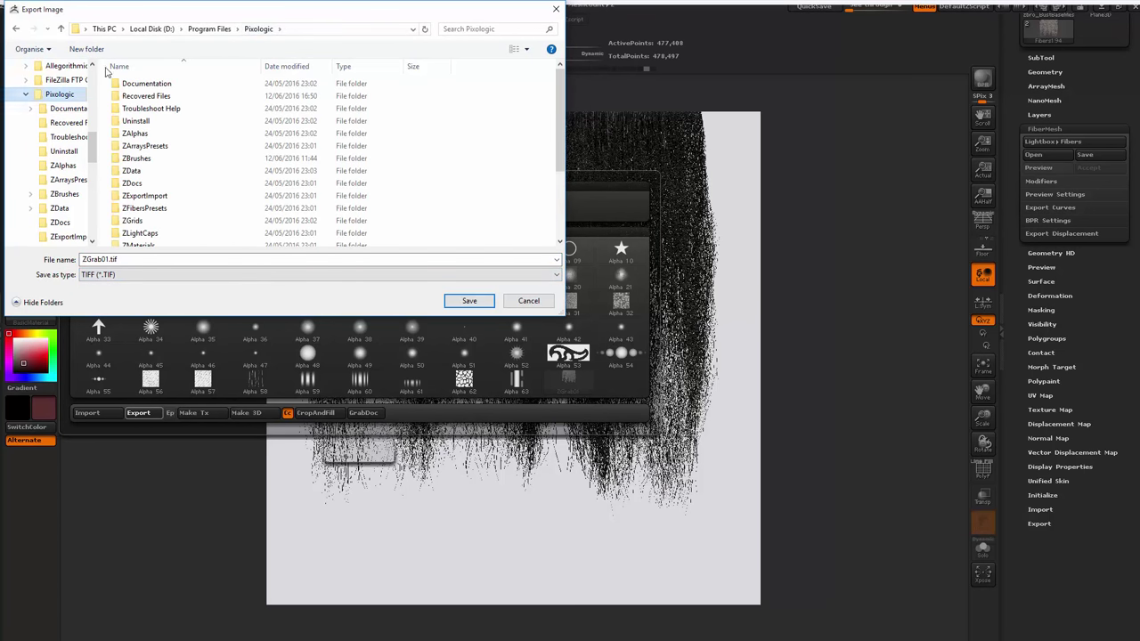
left_click(151, 30)
left_click(107, 30)
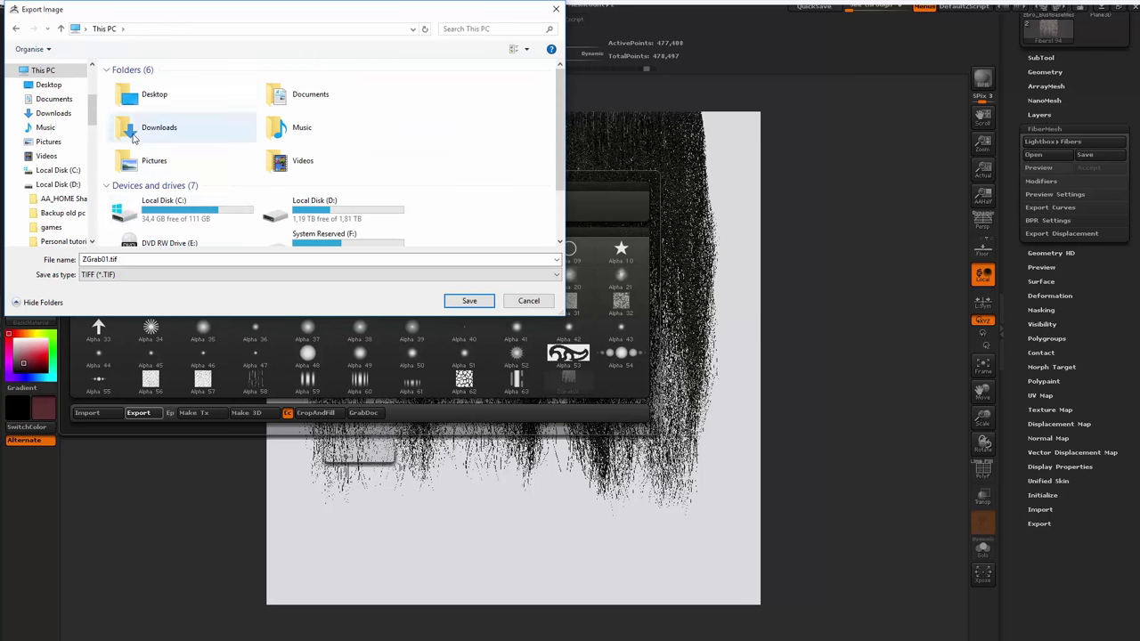
scroll(178, 196, "down", 2)
left_click(190, 229)
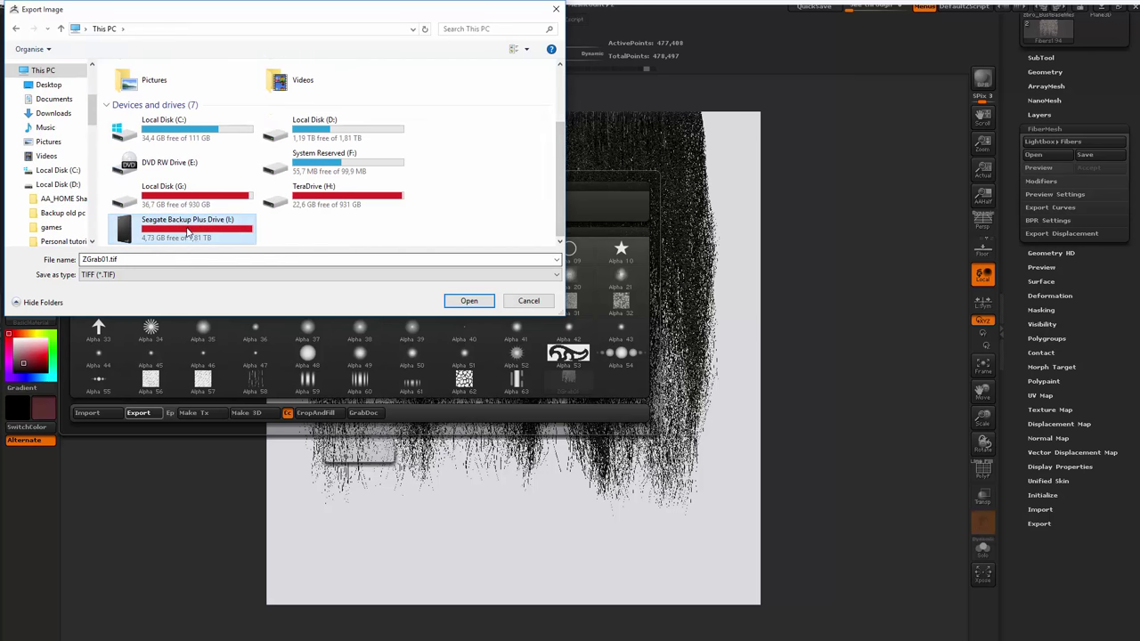
double_click(190, 230)
left_click(138, 212)
scroll(138, 212, "down", 10)
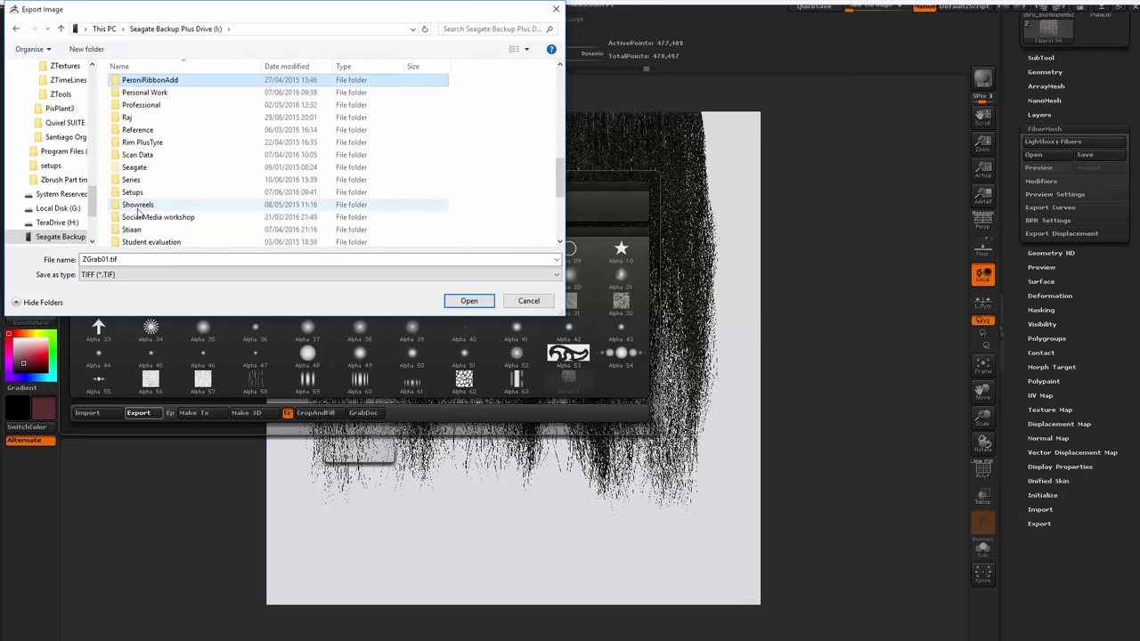
double_click(156, 96)
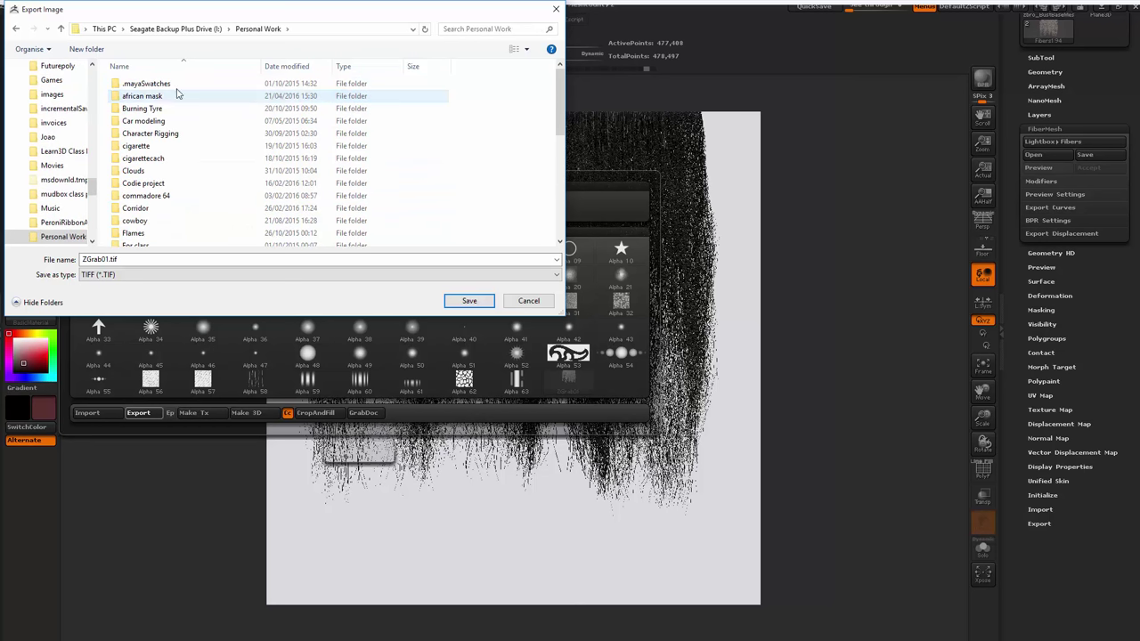
scroll(191, 147, "down", 5)
left_click(152, 166)
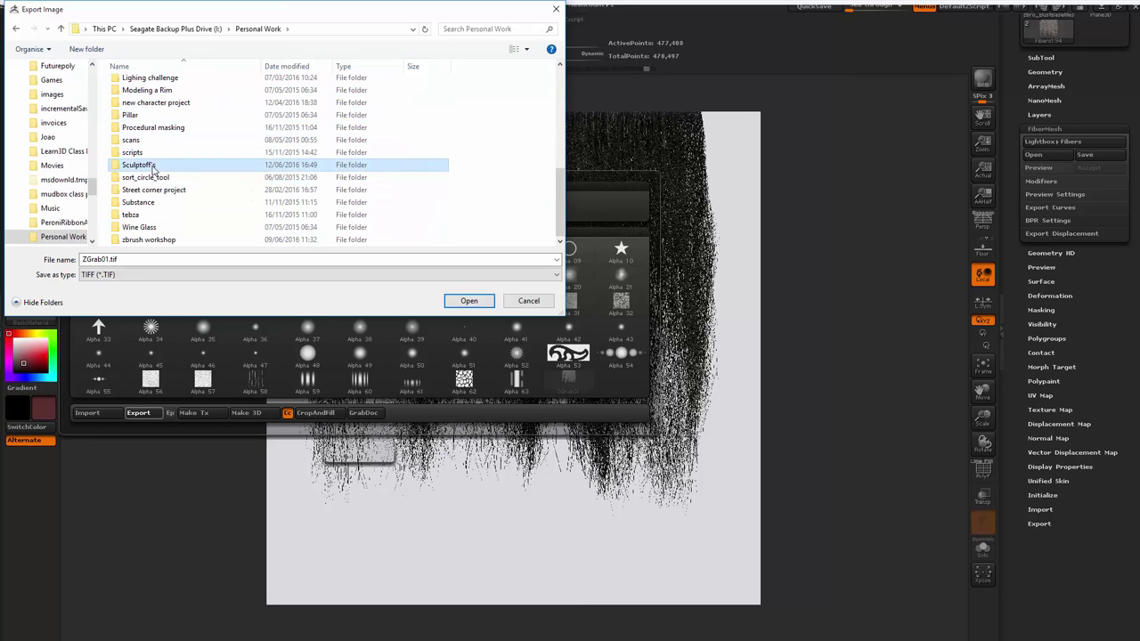
double_click(152, 167)
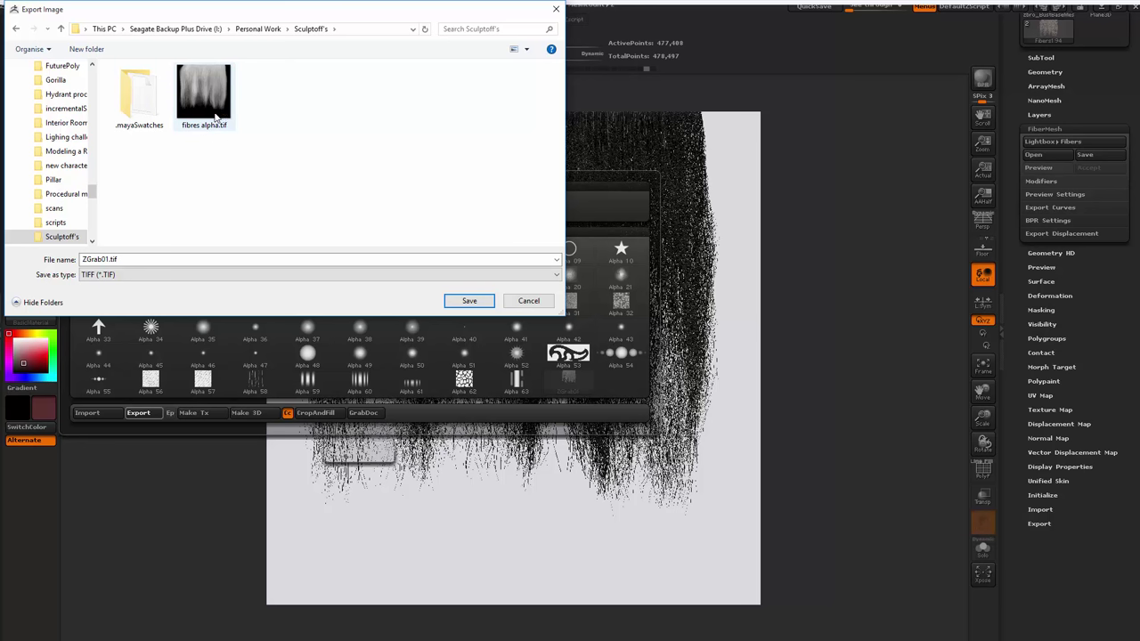
double_click(216, 116)
left_click(605, 318)
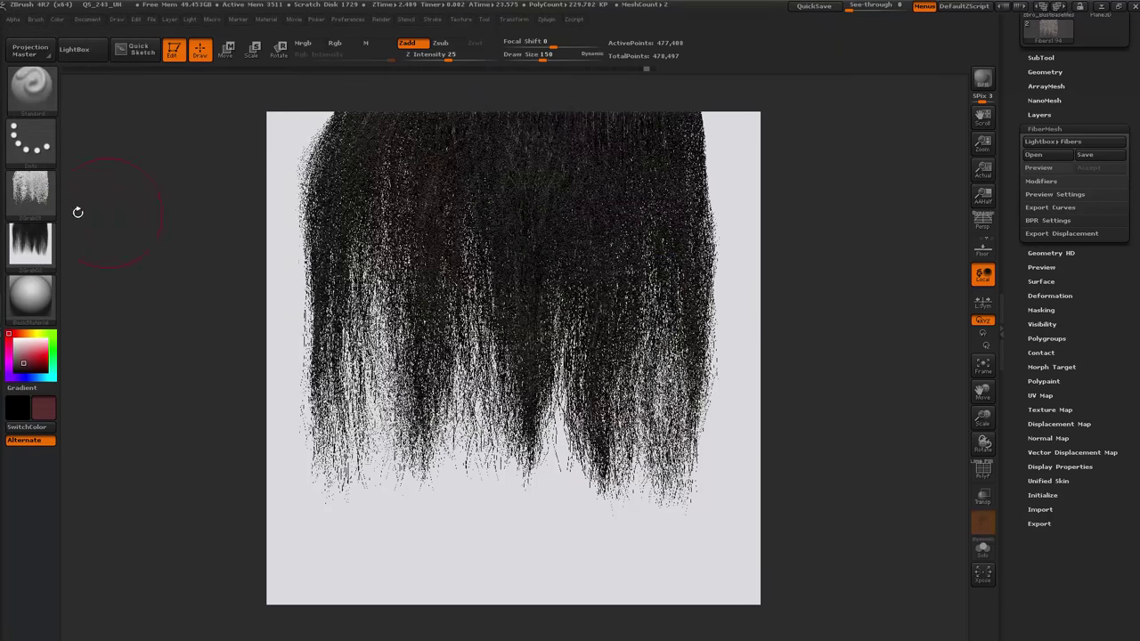
Export the grabbed colour texture as a PNG, replacing fibres color.png in the Sculptoff's folder.
left_click(32, 198)
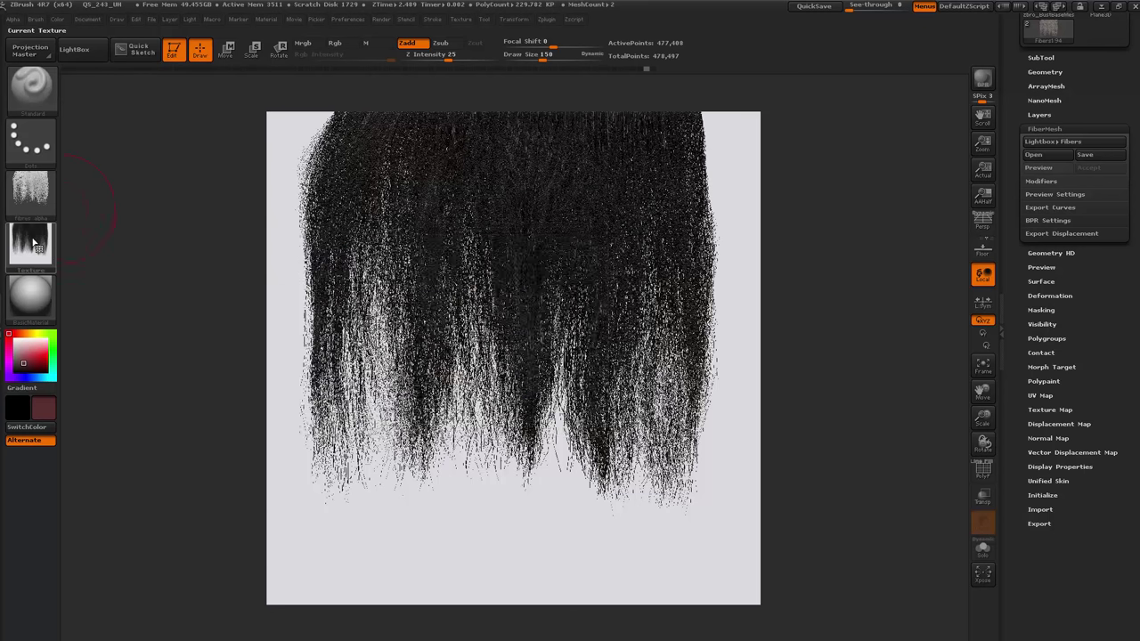
left_click(31, 242)
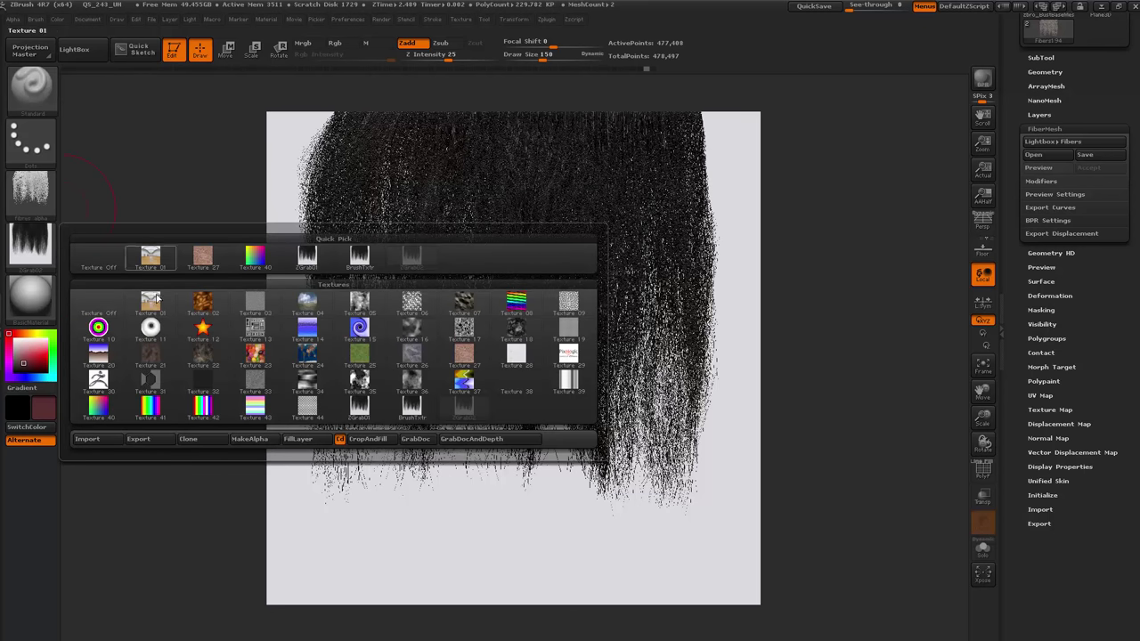
left_click(138, 439)
left_click(147, 275)
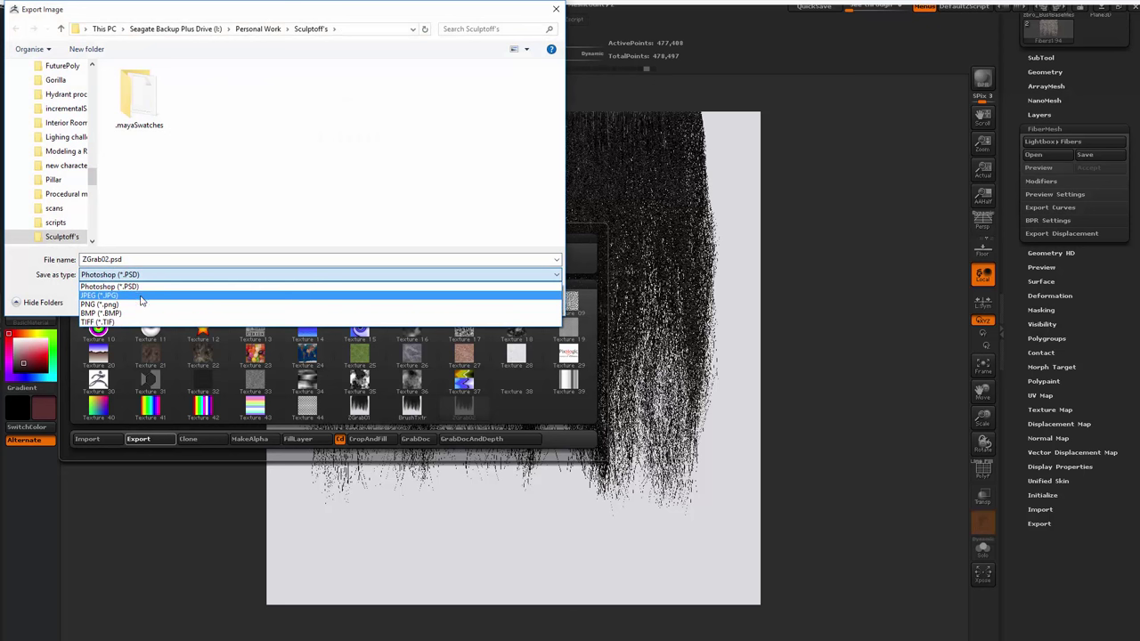
left_click(141, 306)
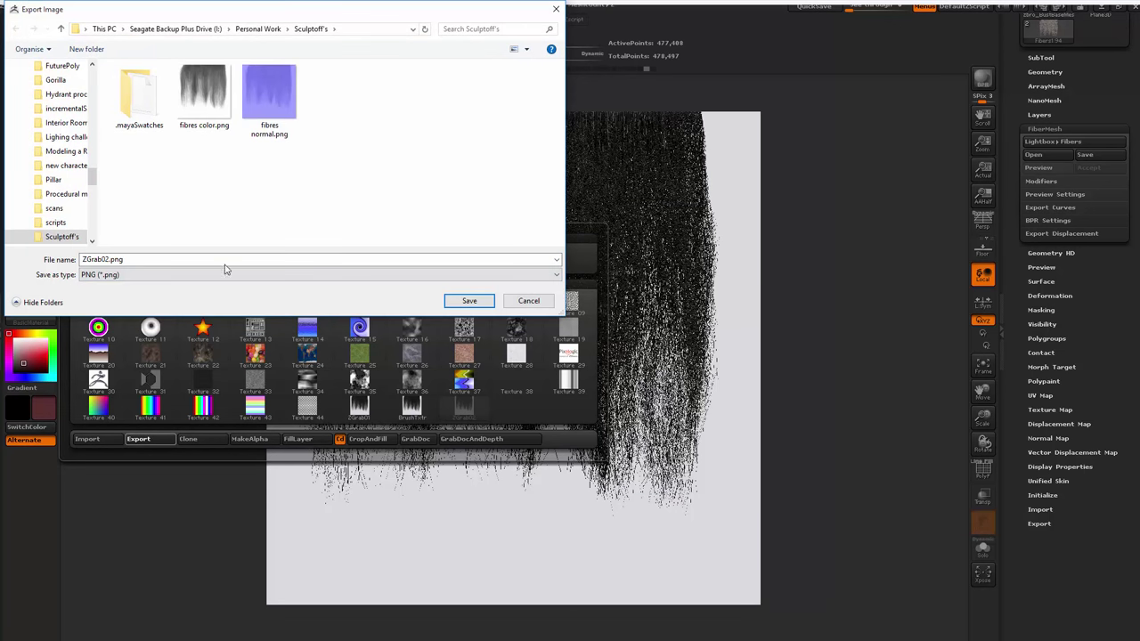
double_click(211, 119)
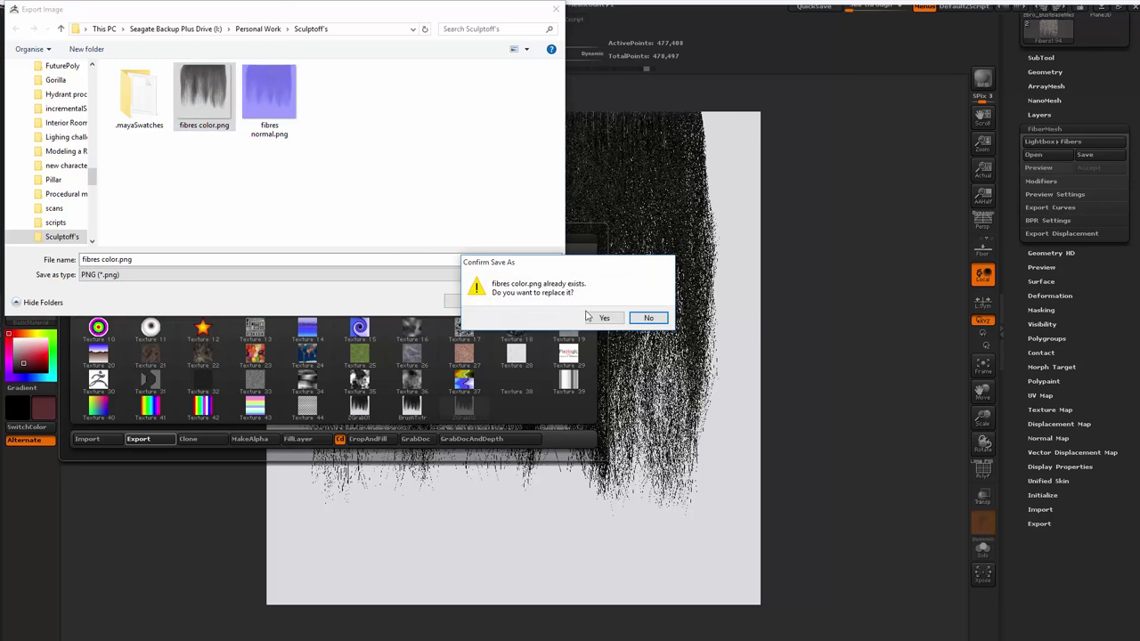
left_click(603, 319)
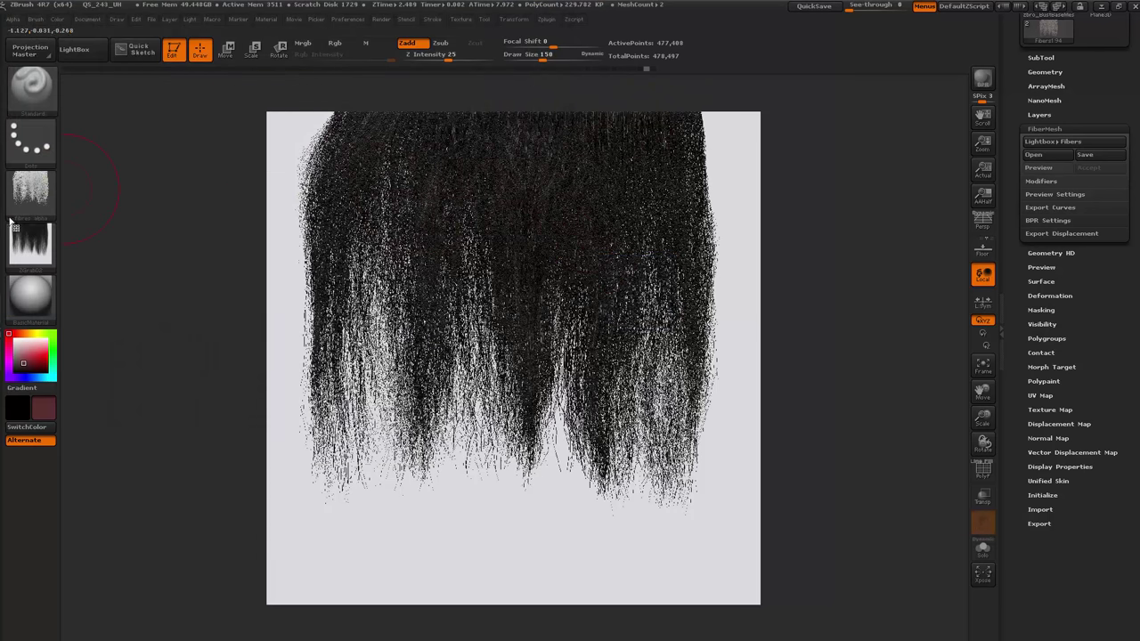
Apply the NormalRGBMat material to the hair strands and set the current texture to Texture Off.
left_click(31, 242)
left_click(30, 296)
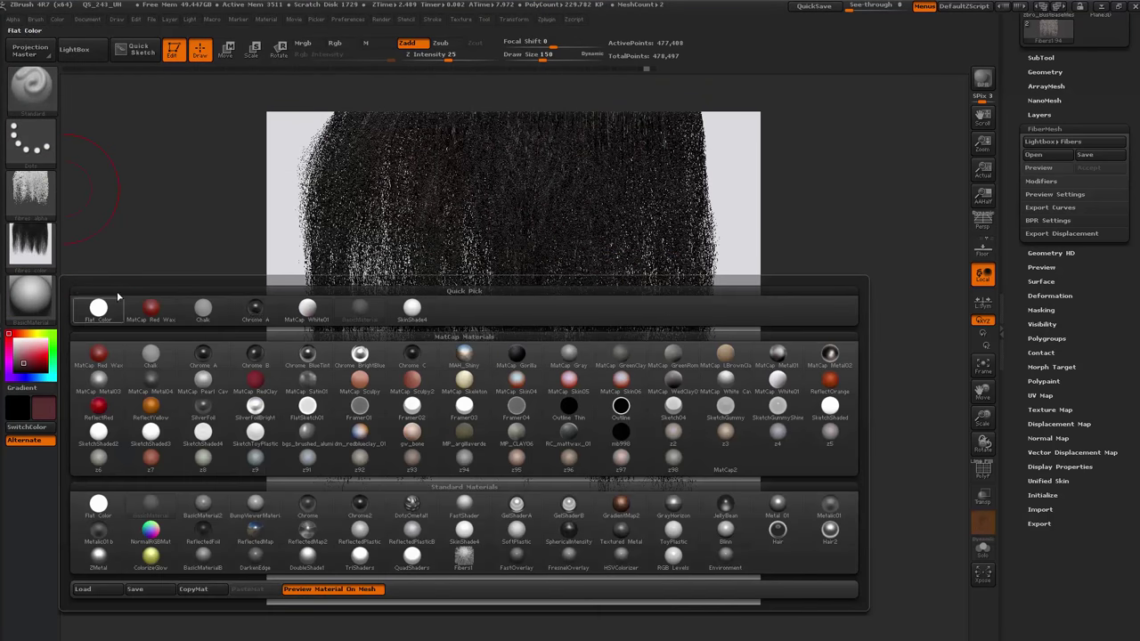
left_click(150, 530)
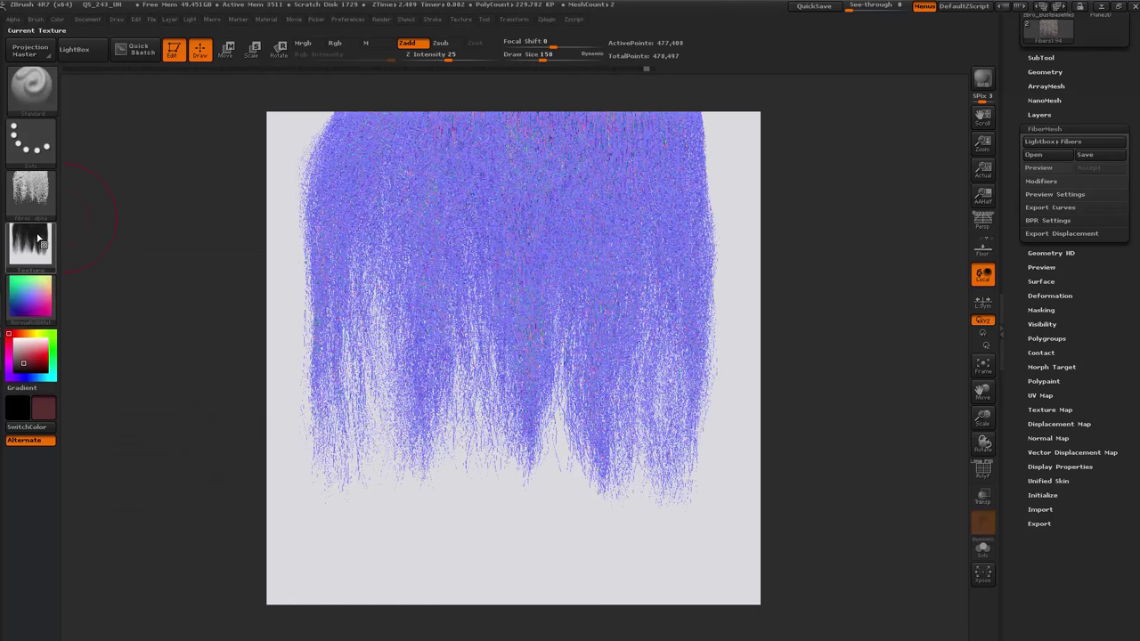
left_click(35, 264)
left_click(96, 264)
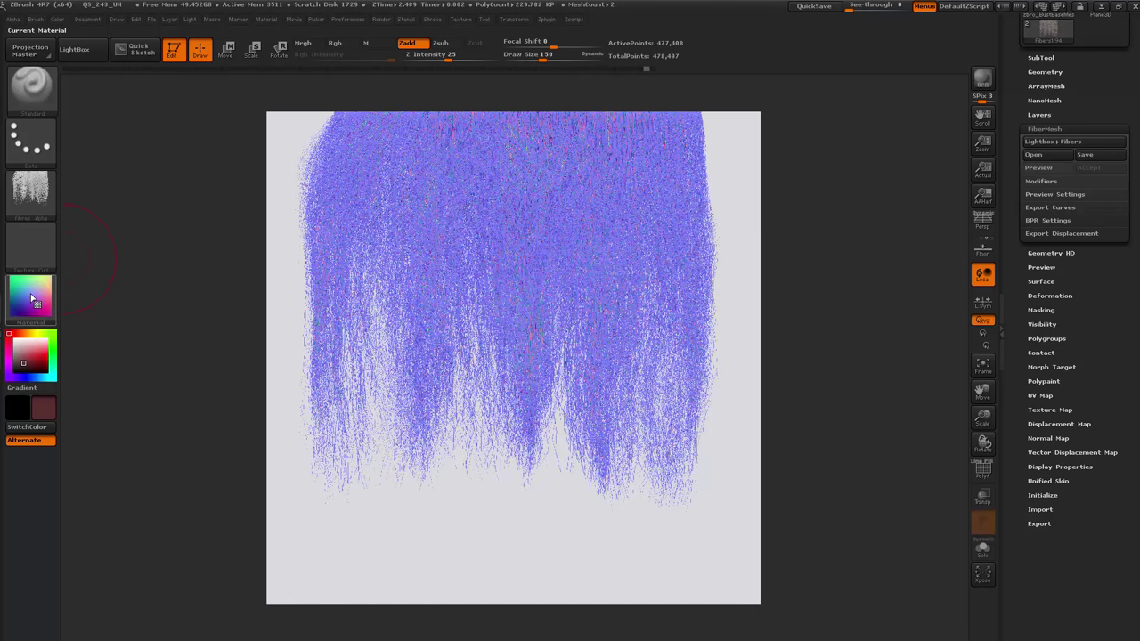
Set the active colour to a light purple-blue with red and green at 160, and apply it as the document background colour.
left_click(87, 18)
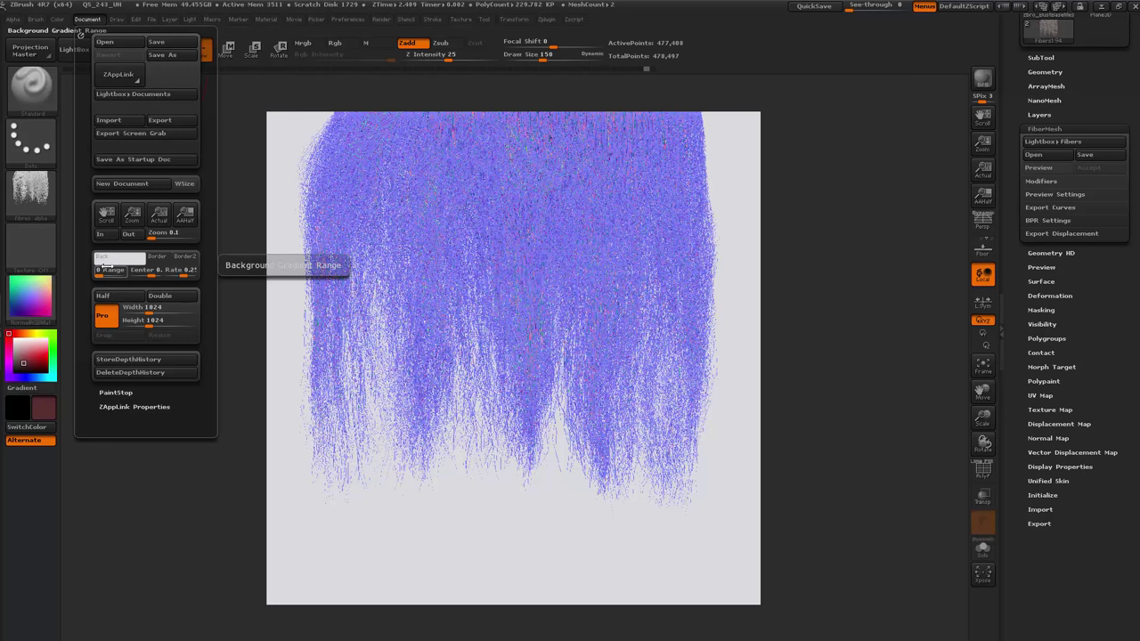
left_click(57, 19)
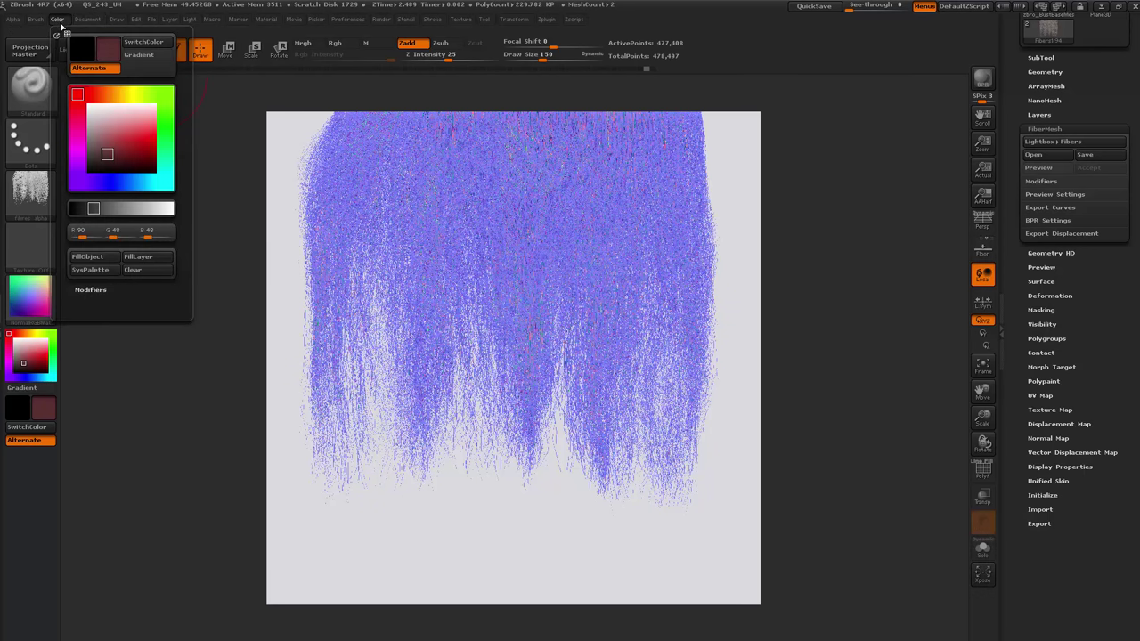
left_click(101, 210)
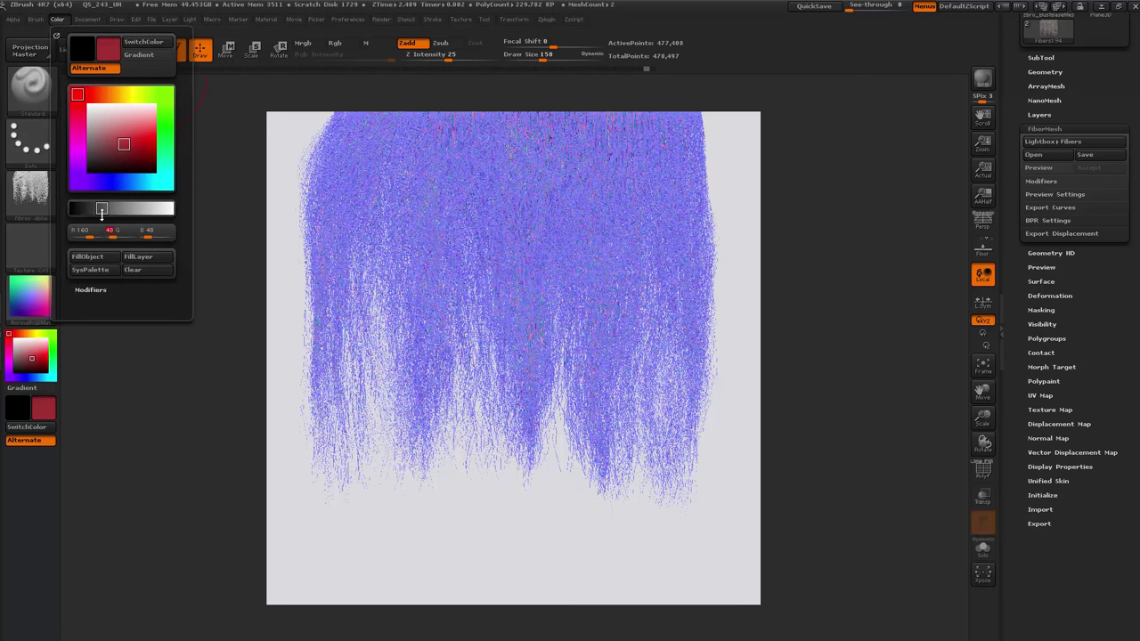
key("Tab")
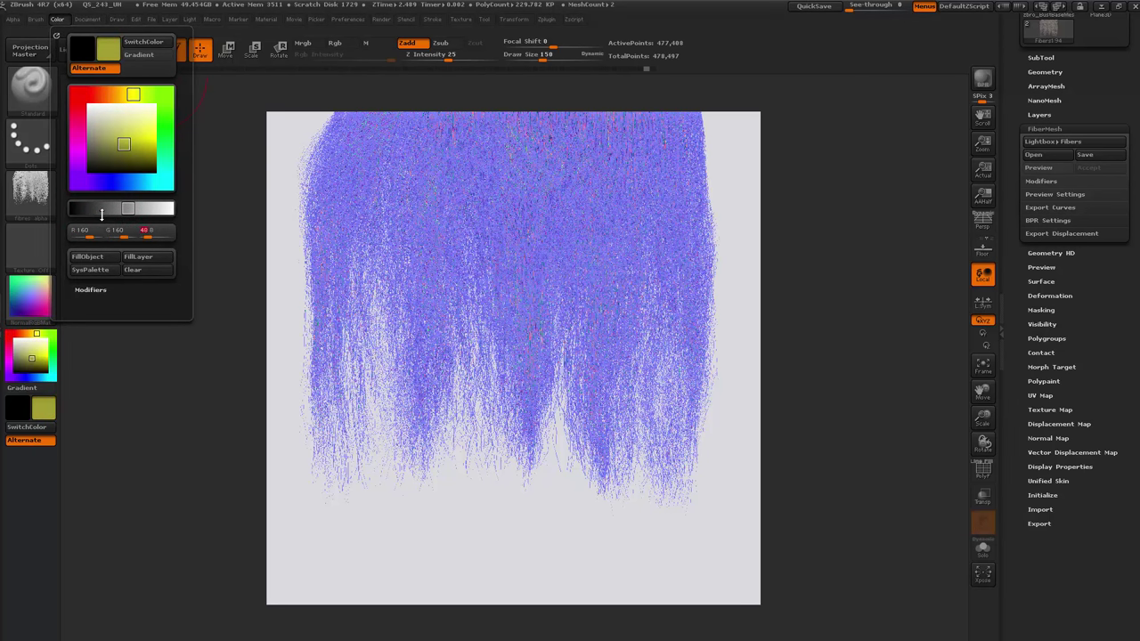
key("Return")
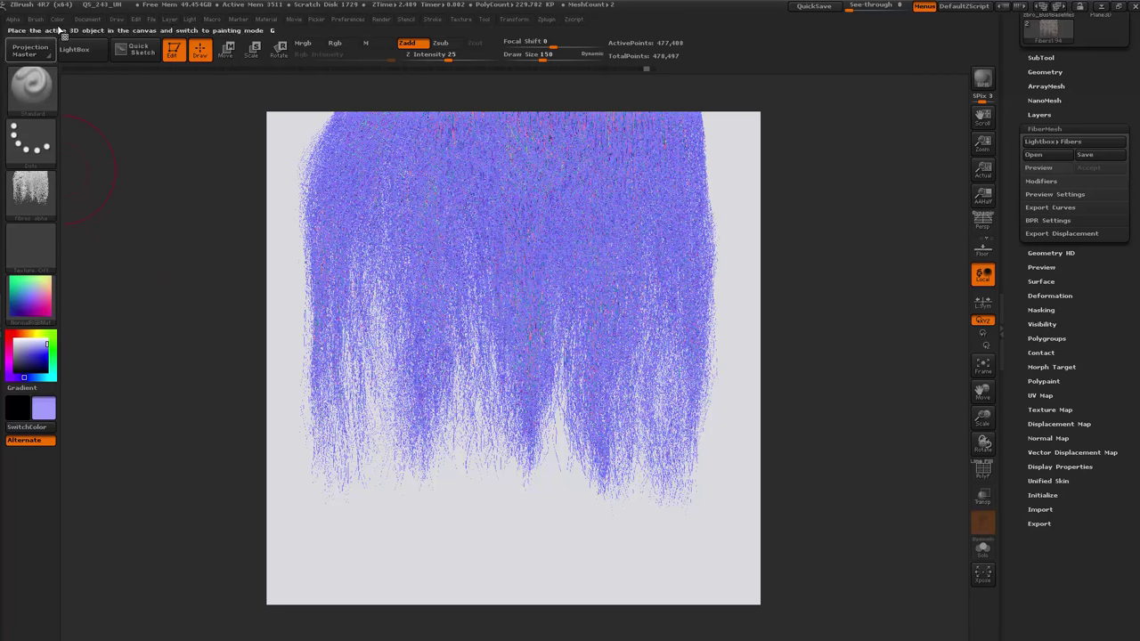
left_click(82, 20)
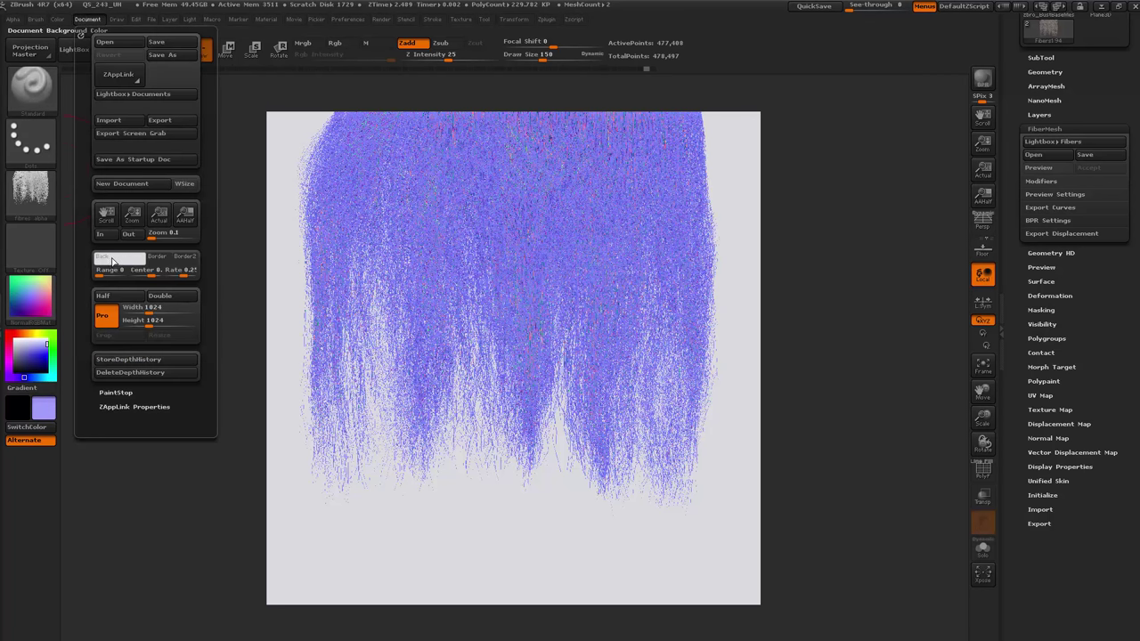
left_click(112, 260)
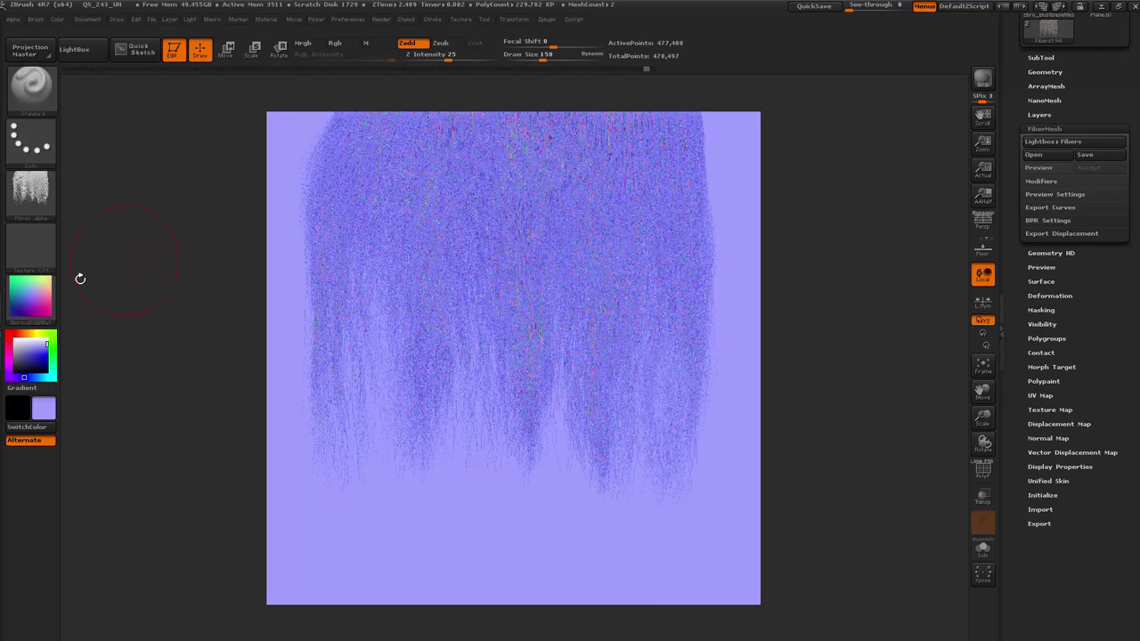
Grab the normal-coloured document as a texture and export it as a PNG over fibres normal.png.
left_click(31, 245)
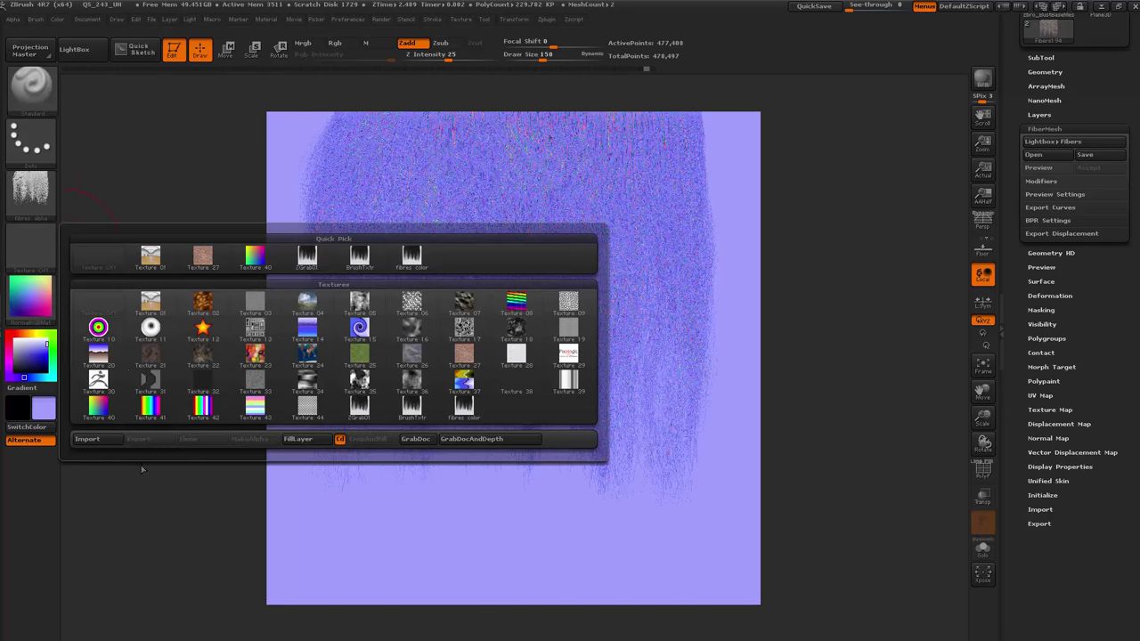
left_click(31, 245)
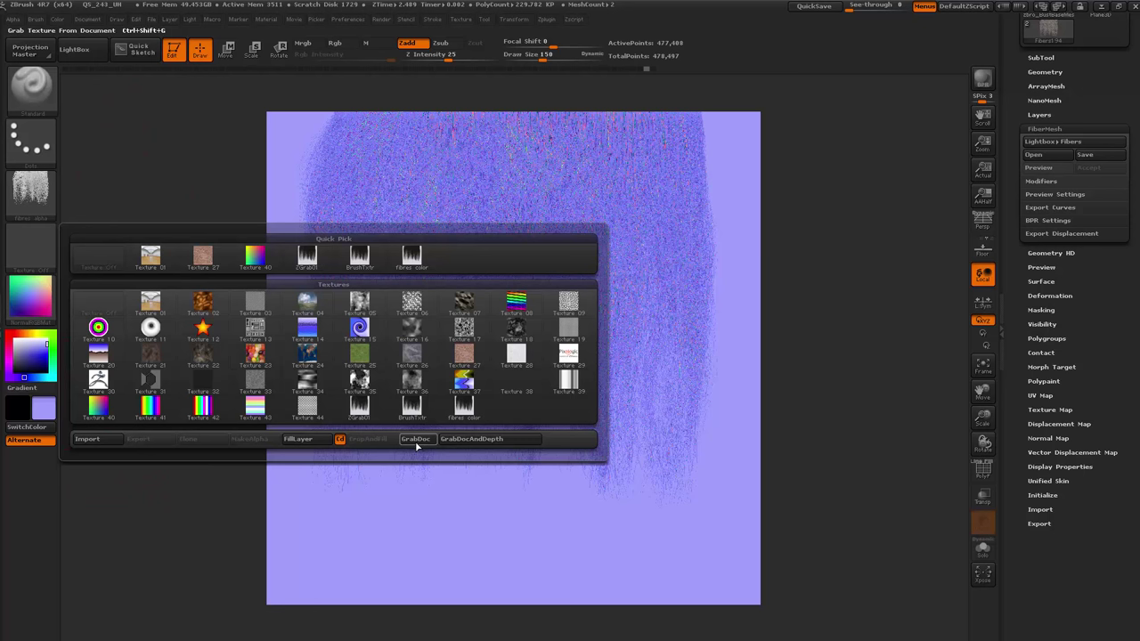
left_click(416, 443)
left_click(31, 245)
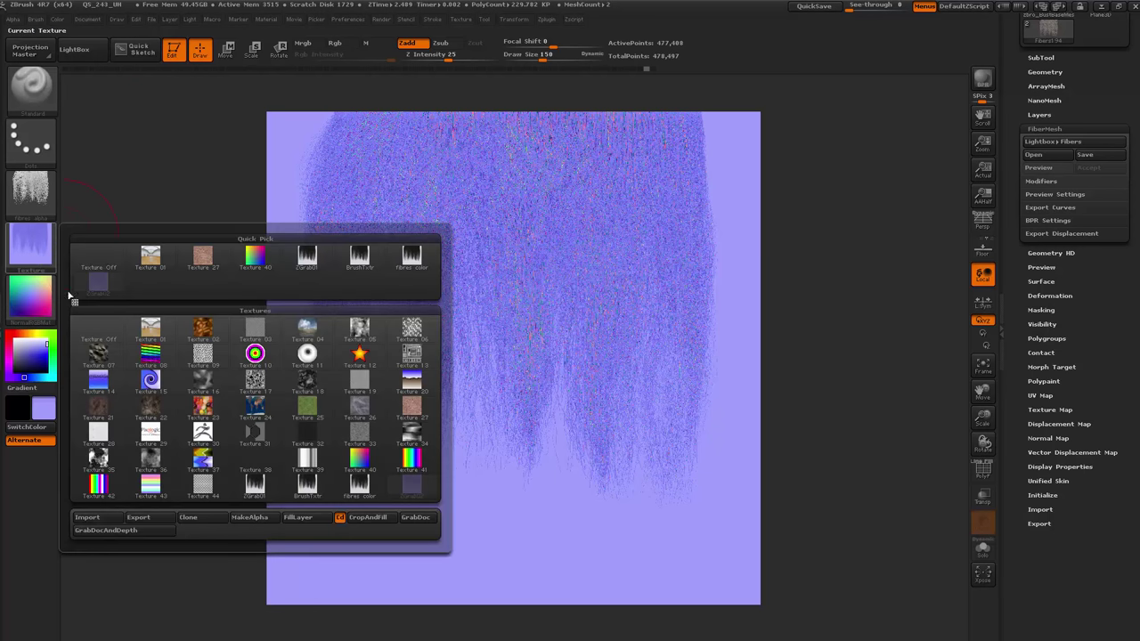
left_click(147, 516)
left_click(264, 121)
left_click(466, 297)
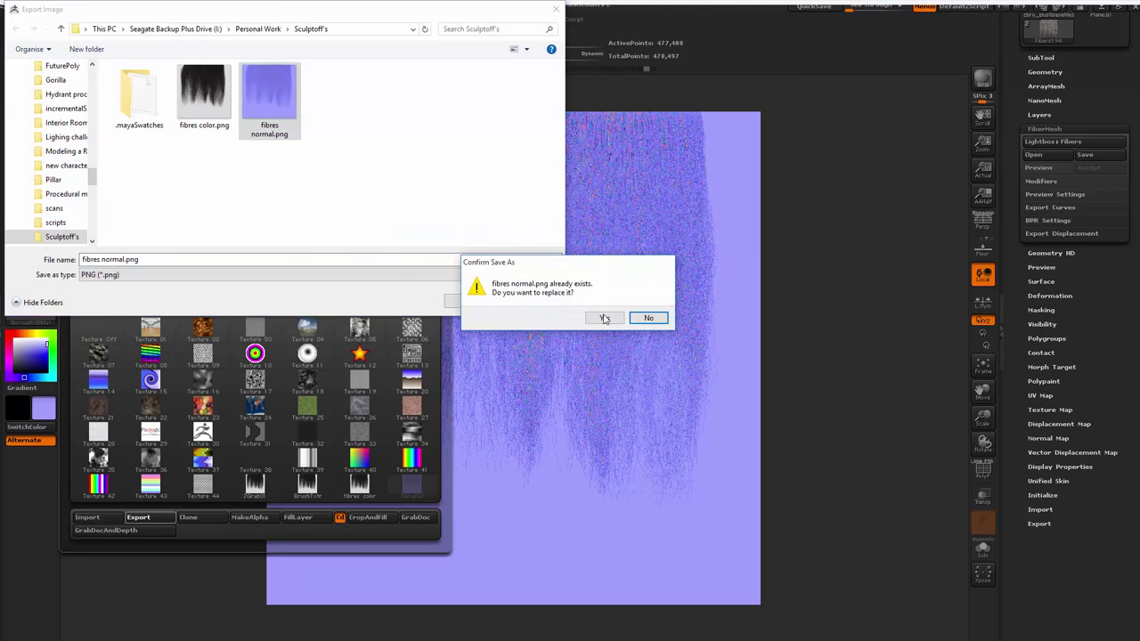
left_click(599, 315)
Clear the exported normal texture by setting the current texture to Texture Off.
left_click(35, 246)
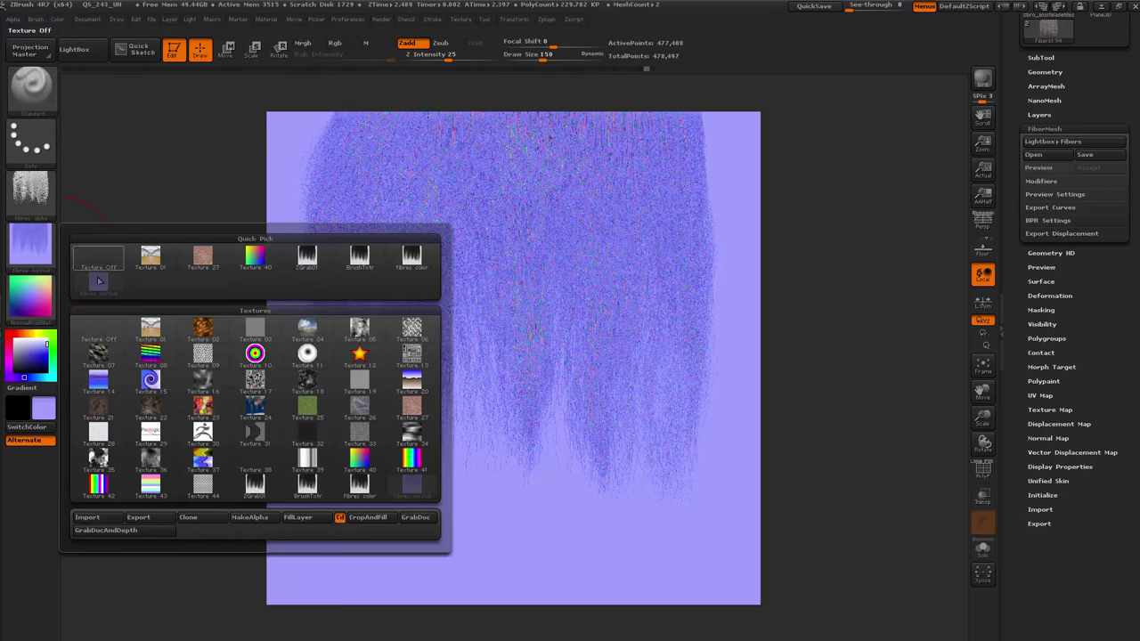
left_click(100, 283)
left_click(37, 252)
left_click(97, 259)
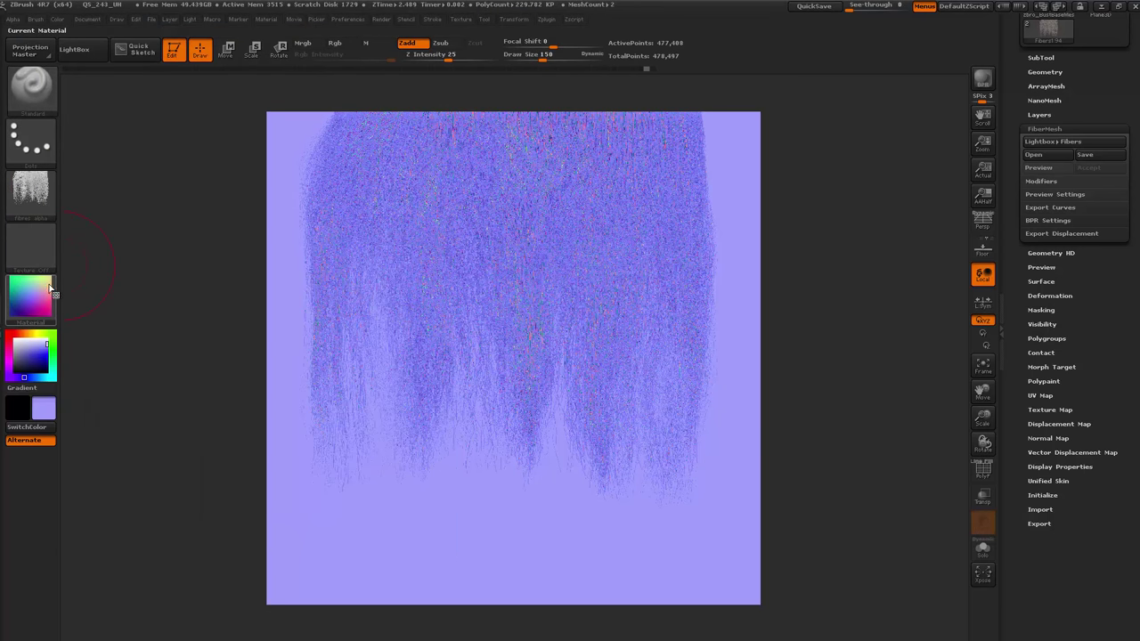
Switch to Maya and examine the beard fiber cards along the jaw and cheek of the head close up.
left_click(1101, 8)
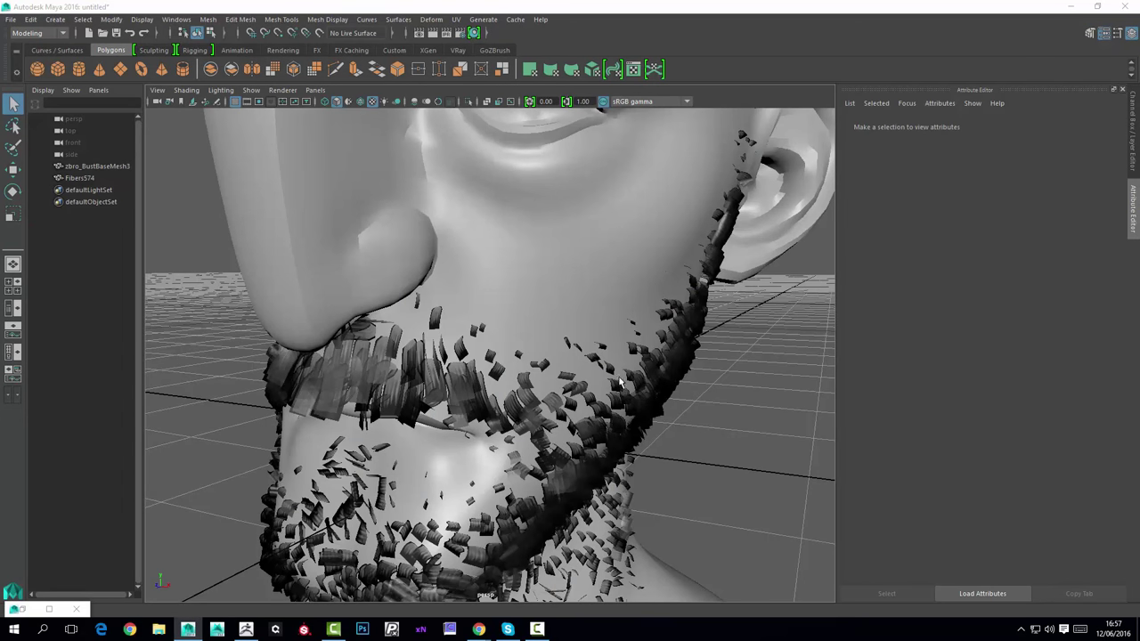
left_click_drag(670, 395, 651, 357, "alt")
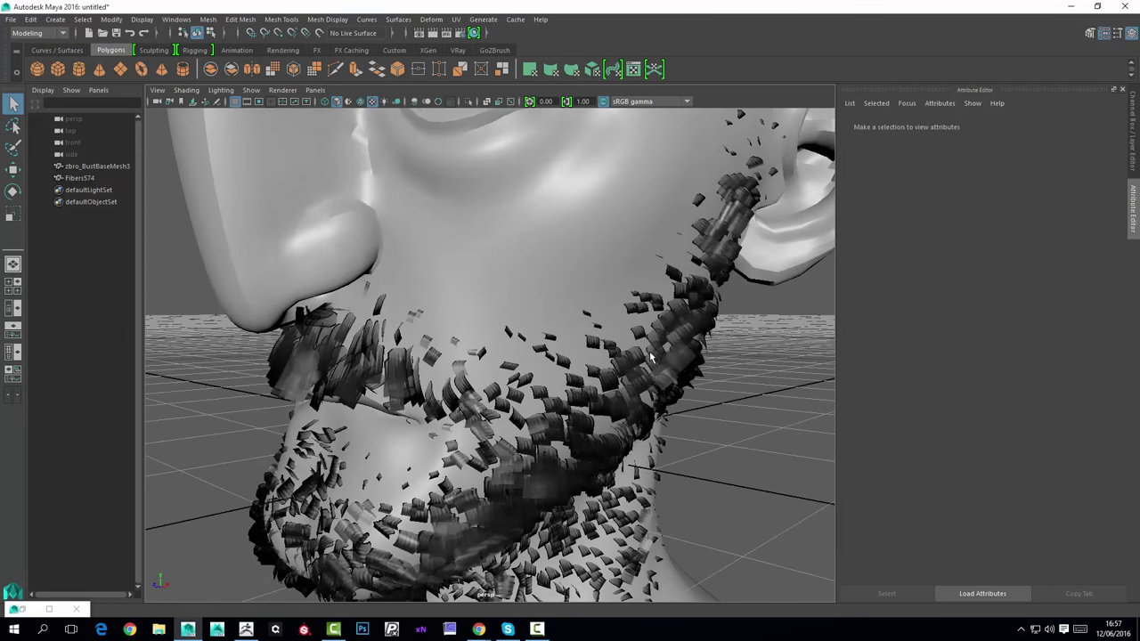
left_click_drag(639, 280, 414, 302, "alt")
middle_click_drag(357, 312, 454, 407, "alt")
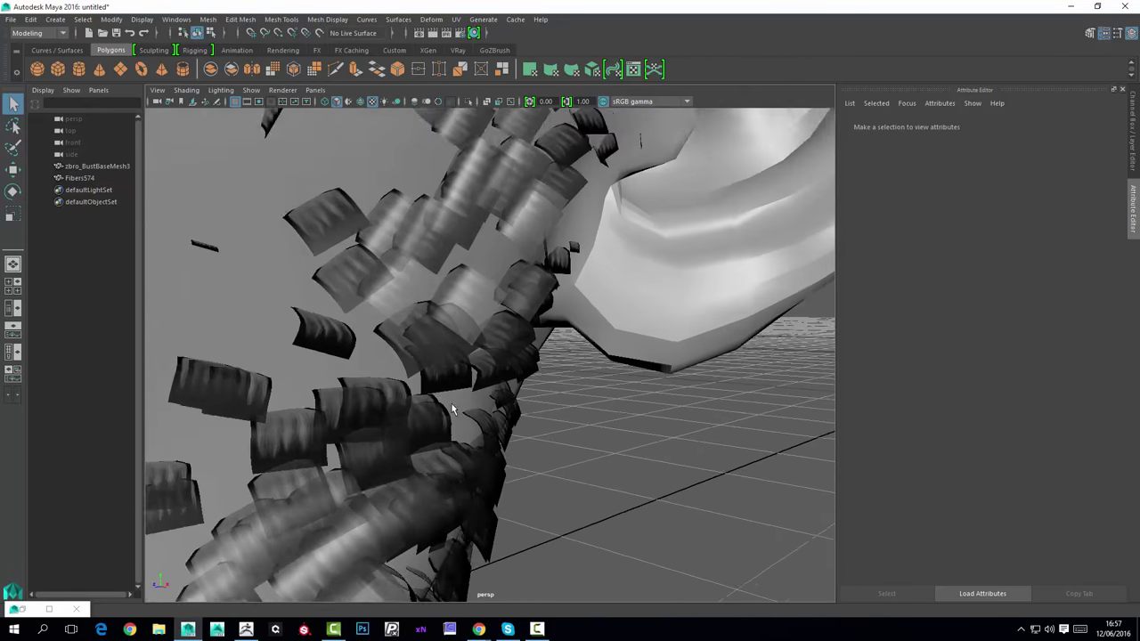
right_click_drag(453, 407, 499, 392, "alt")
middle_click_drag(428, 300, 503, 222, "alt")
right_click_drag(524, 334, 436, 267, "alt")
middle_click_drag(437, 267, 551, 114, "alt")
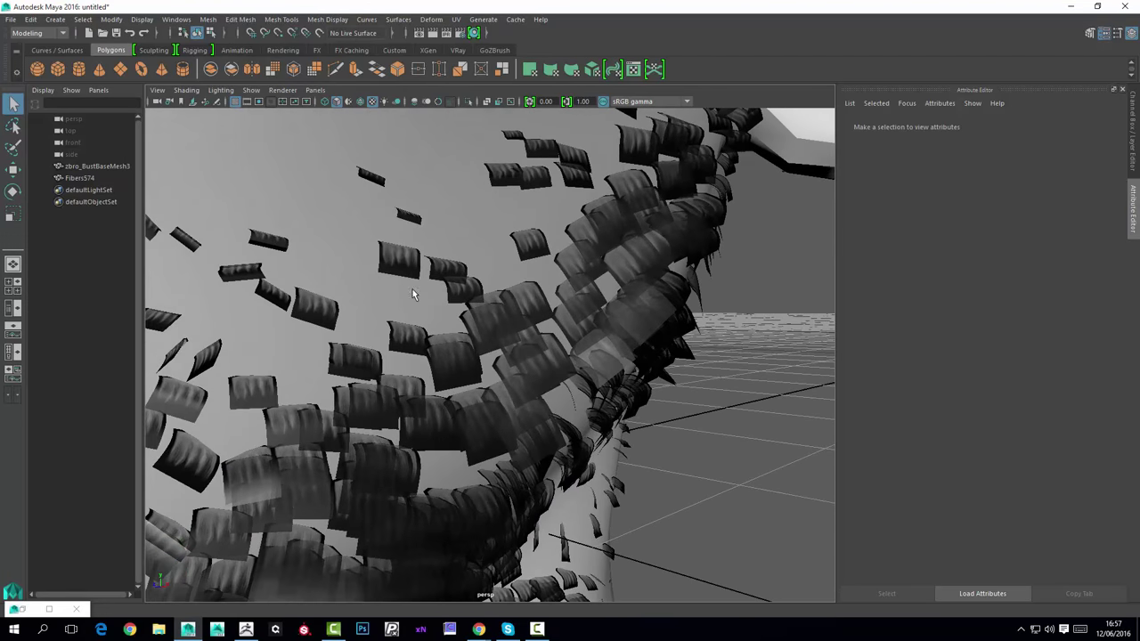
left_click_drag(419, 266, 542, 316, "alt")
middle_click_drag(524, 248, 557, 151, "alt")
mouse_move(538, 322)
left_mouse_down("alt")
mouse_move(460, 270)
mouse_move(527, 308)
left_mouse_up("alt")
right_click_drag(527, 308, 461, 321, "alt")
left_click_drag(460, 321, 512, 298, "alt")
middle_click_drag(512, 298, 481, 223, "alt")
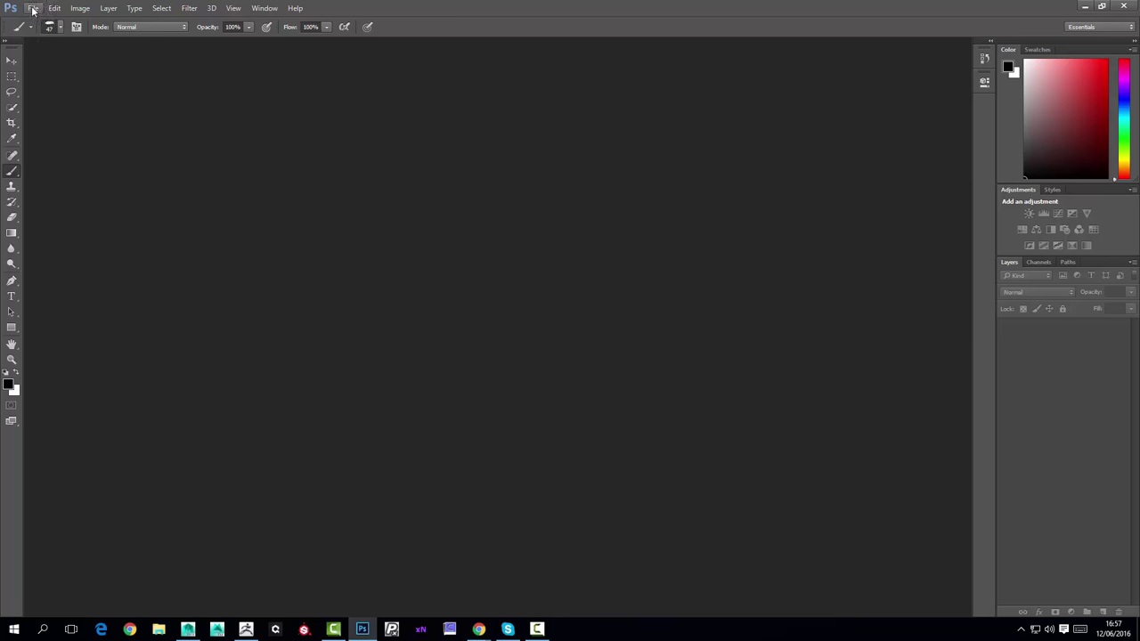
In Photoshop, start opening files and browse to the Sculptoff's folder under Personal Work on the Seagate Backup Plus Drive.
left_click(33, 10)
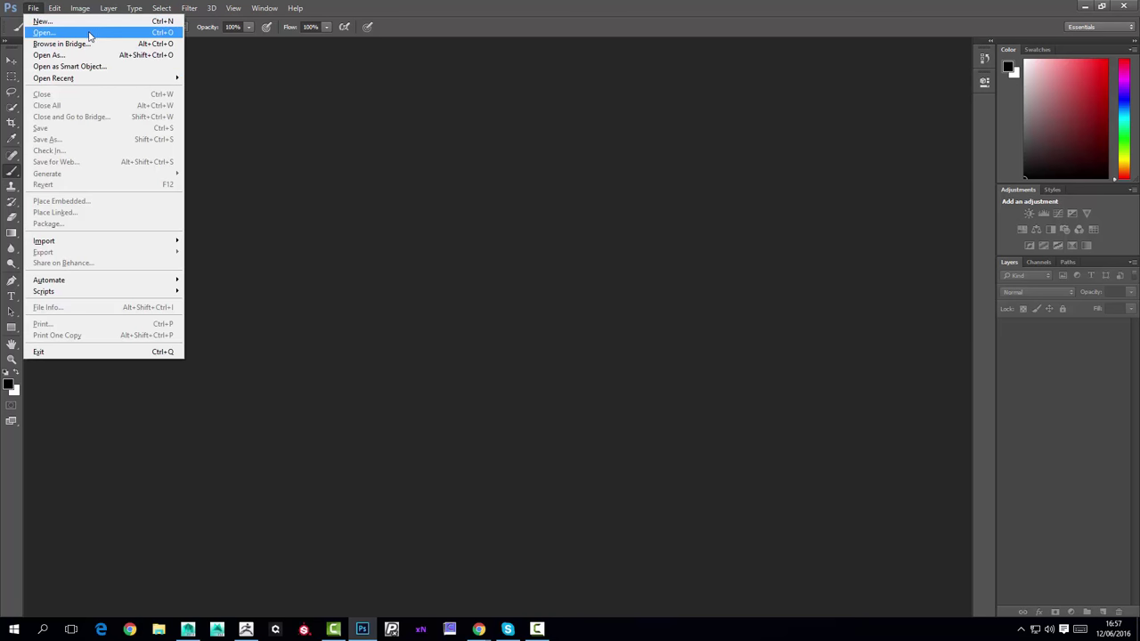
left_click(79, 32)
left_click(71, 33)
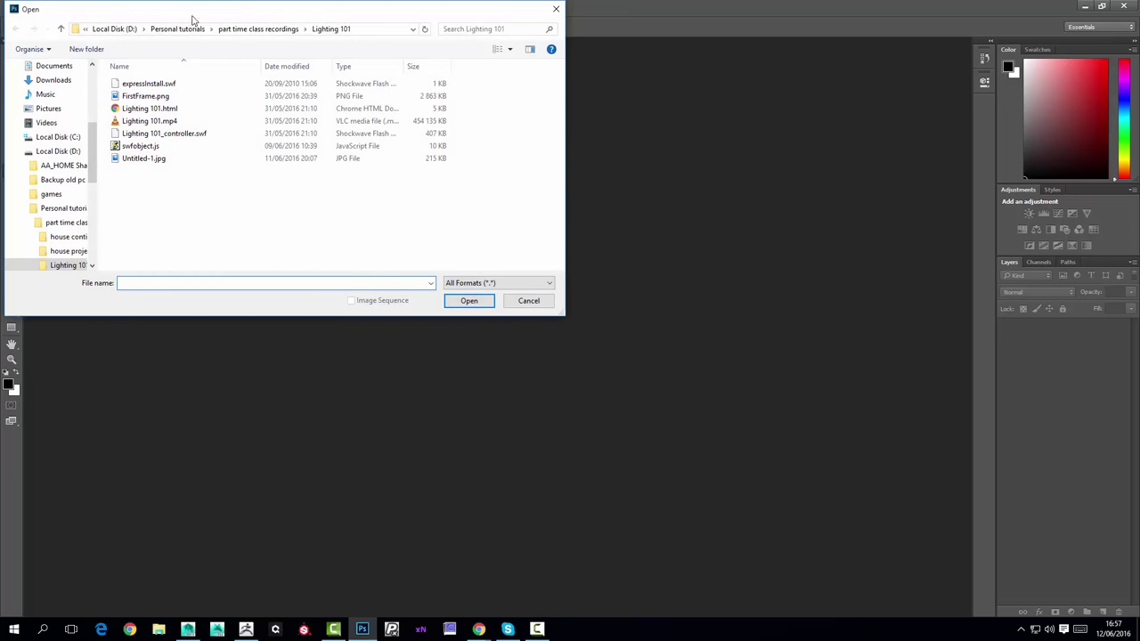
left_click(177, 29)
left_click(109, 29)
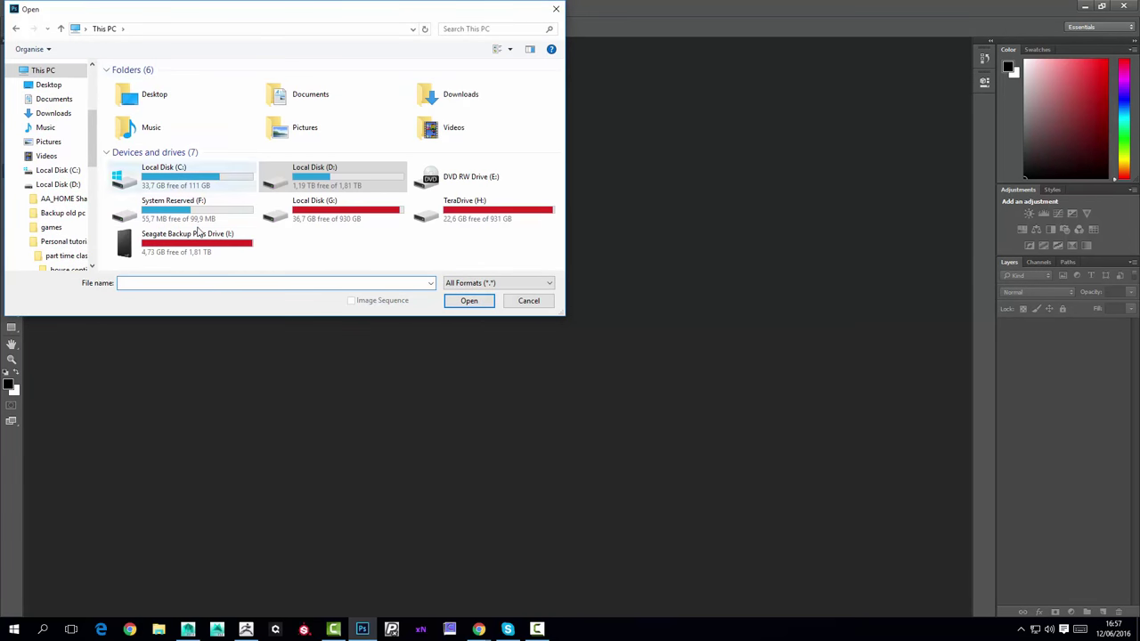
double_click(198, 233)
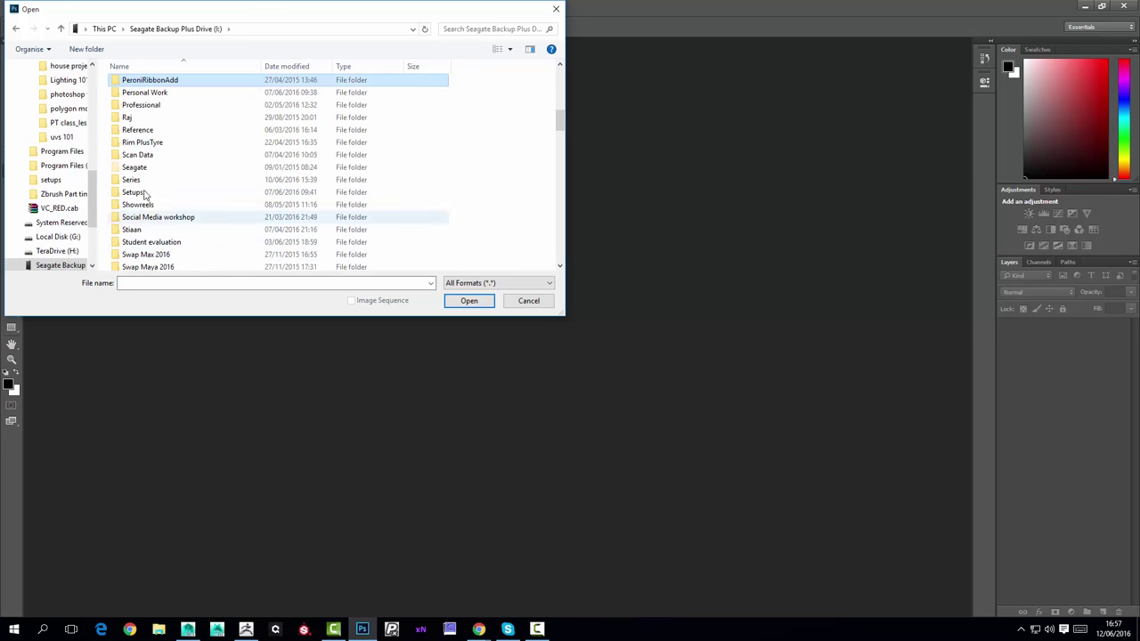
double_click(151, 93)
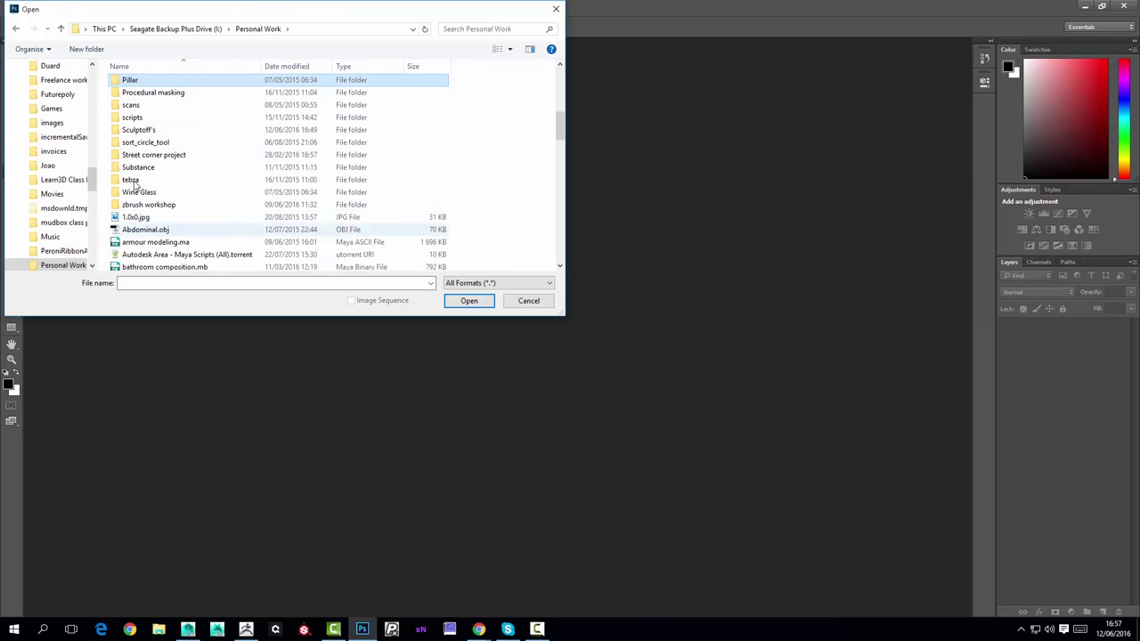
double_click(139, 129)
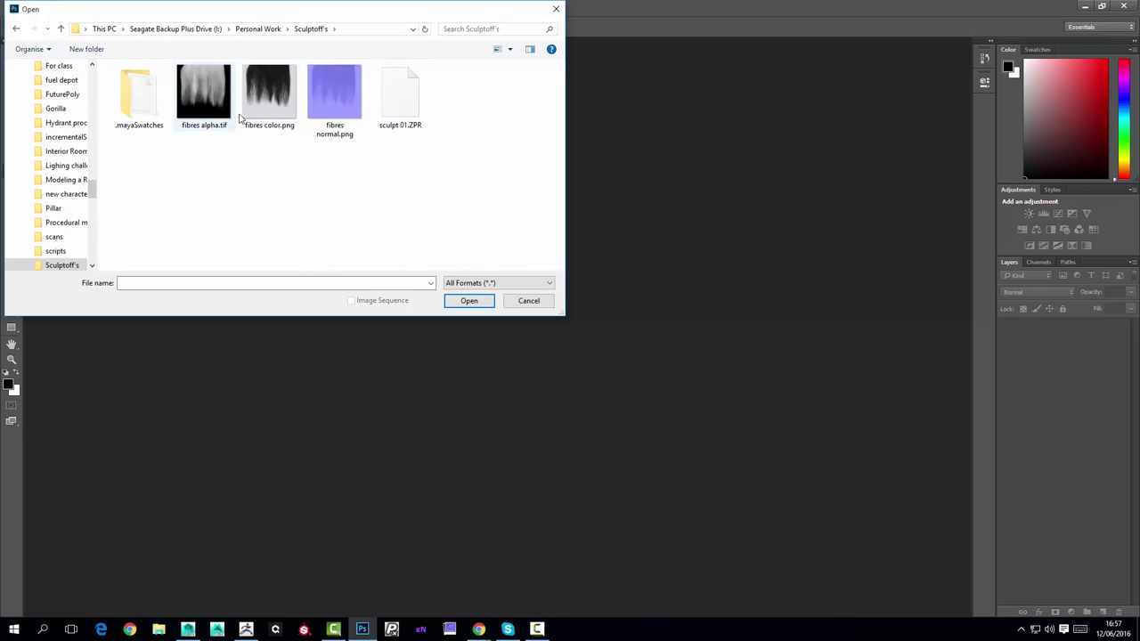
Open fibres alpha.tif and fibres color.png together.
left_click(272, 98)
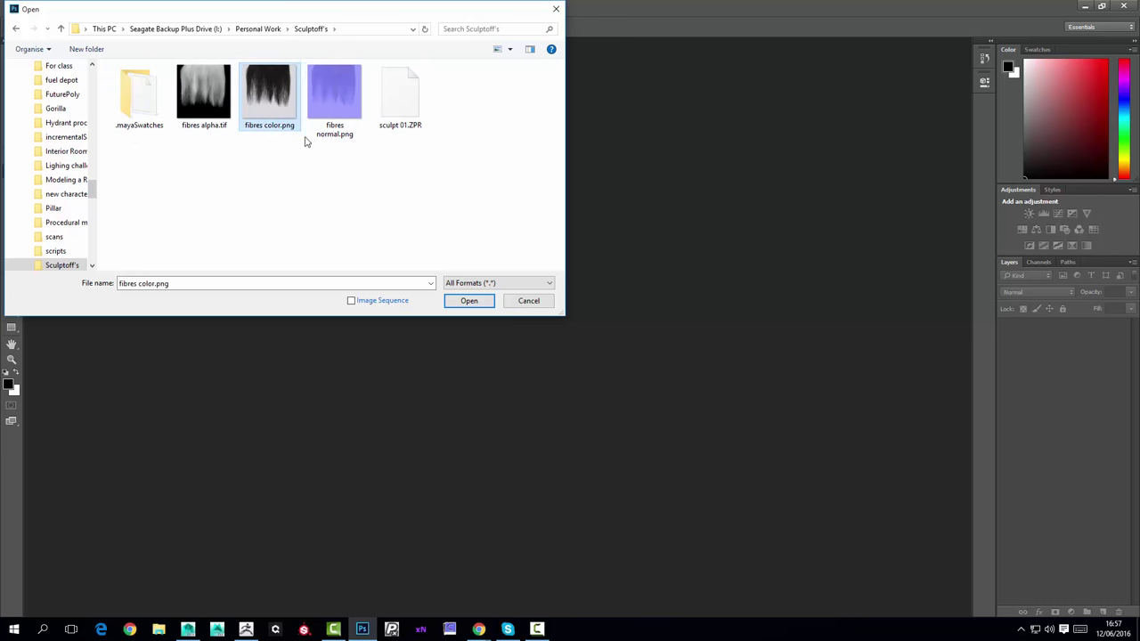
left_click(331, 105, "ctrl")
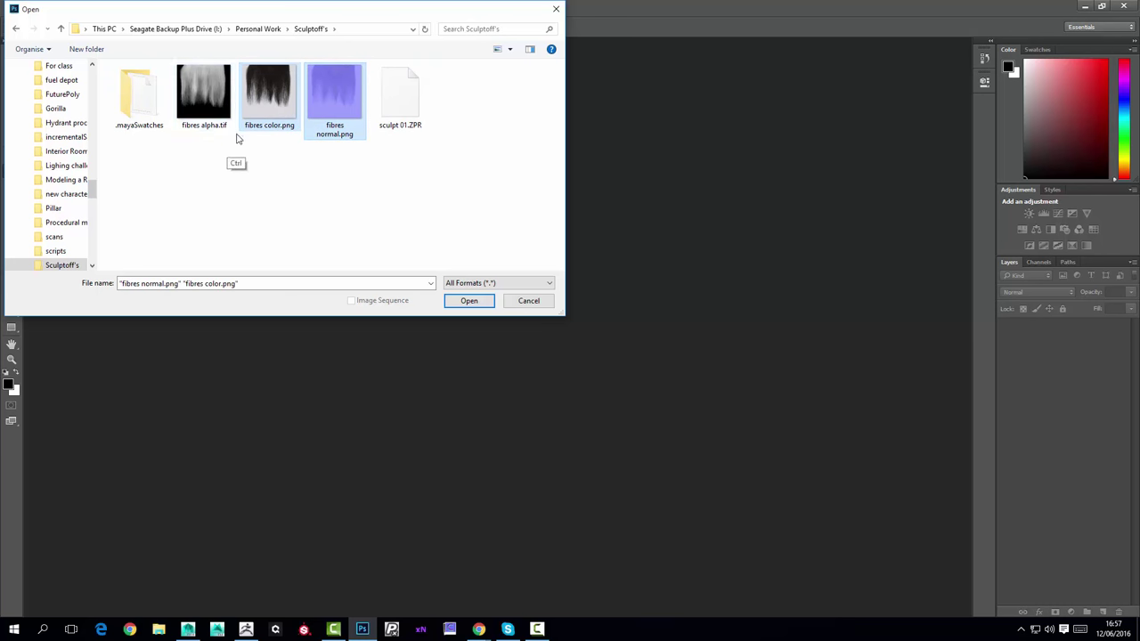
left_click(250, 116)
left_click(204, 96, "ctrl")
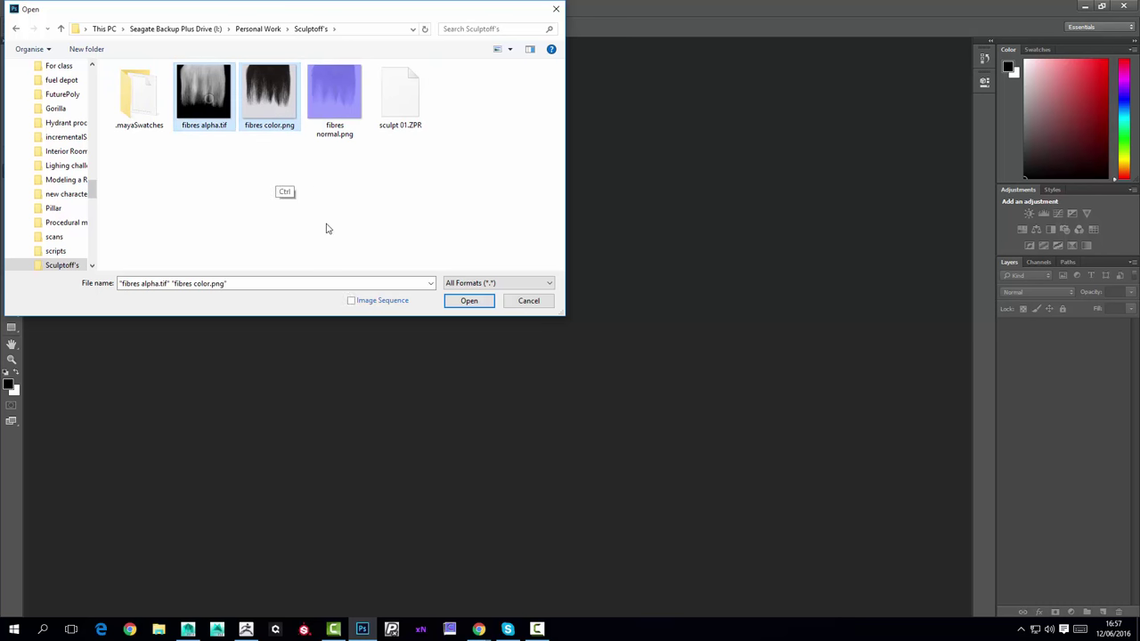
left_click(469, 301)
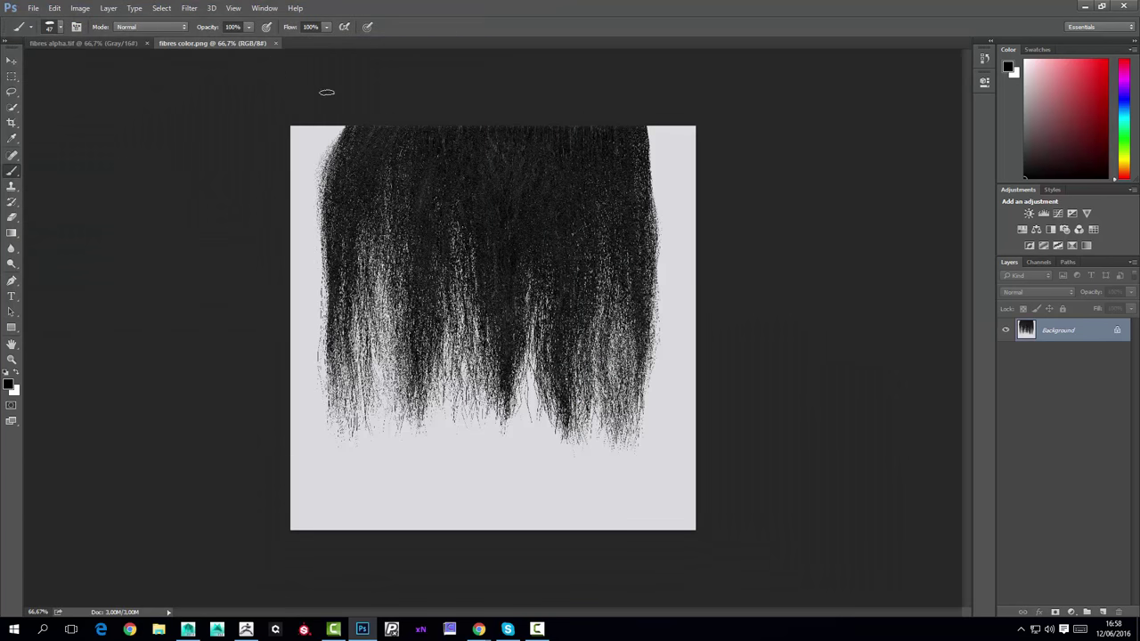
Copy the whole fibres alpha.tif image into a new alpha channel of fibres color.png.
left_click(110, 44)
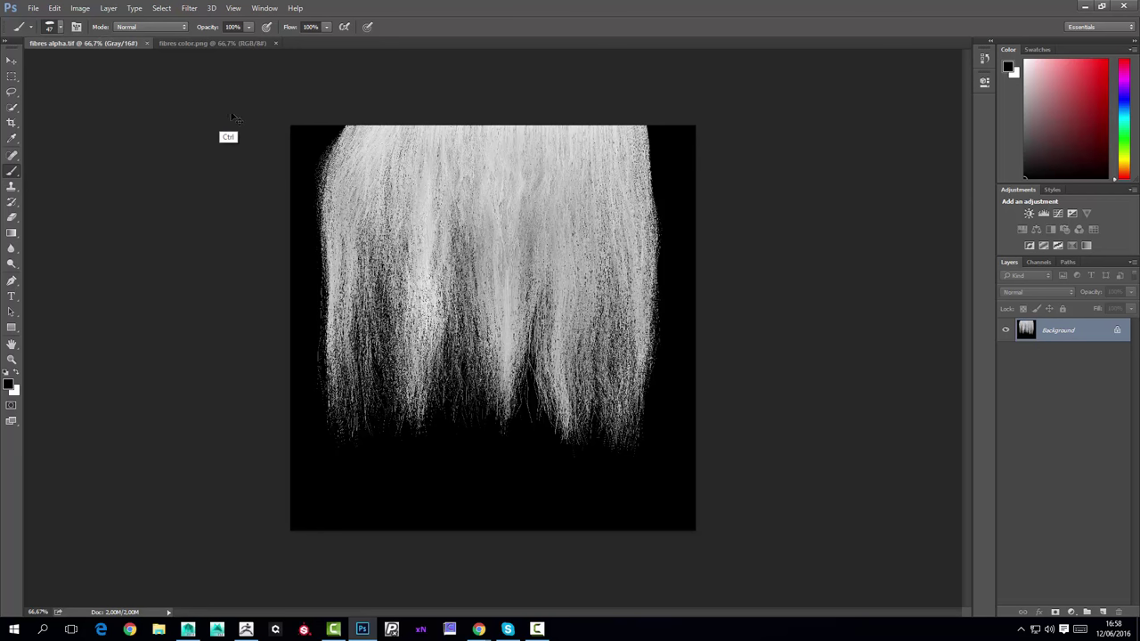
key("ctrl+a")
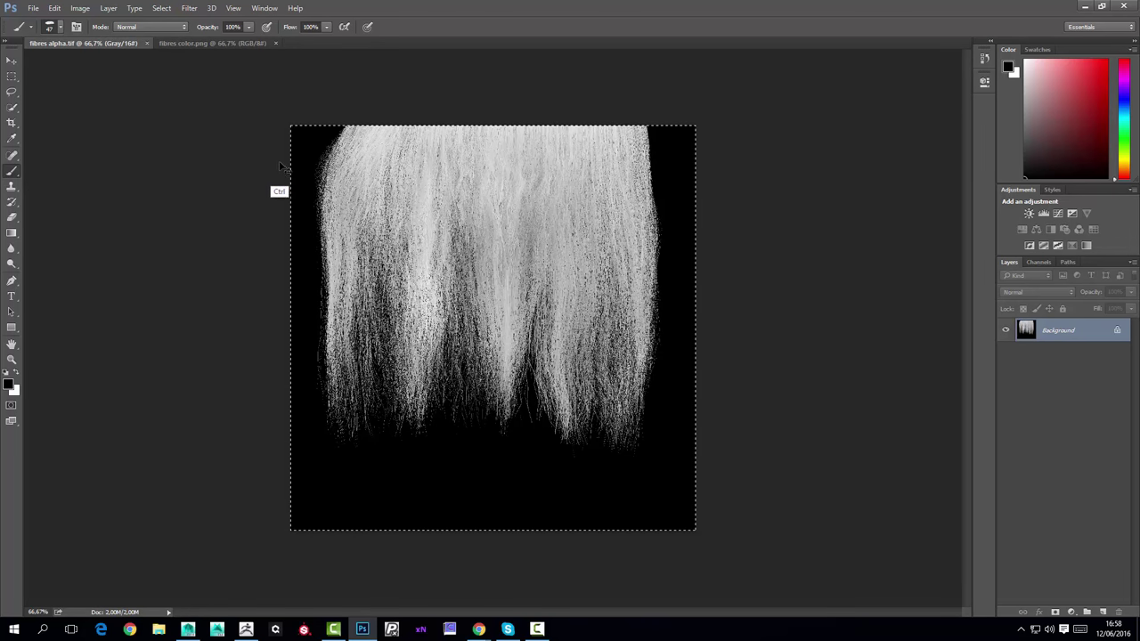
left_click(203, 44)
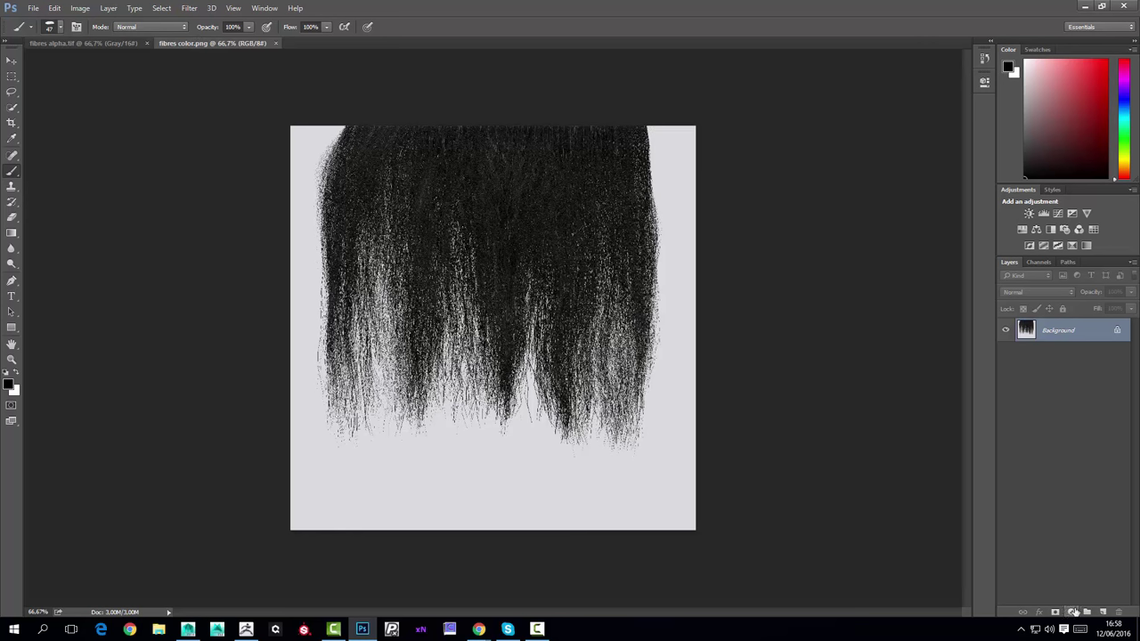
left_click(1037, 263)
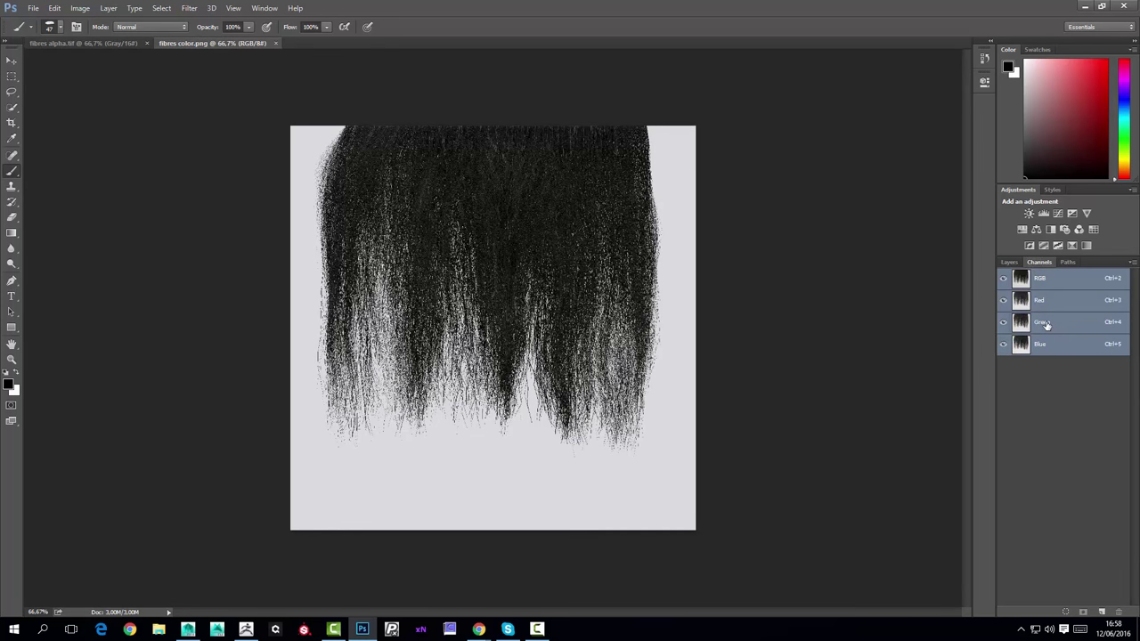
left_click(1101, 613)
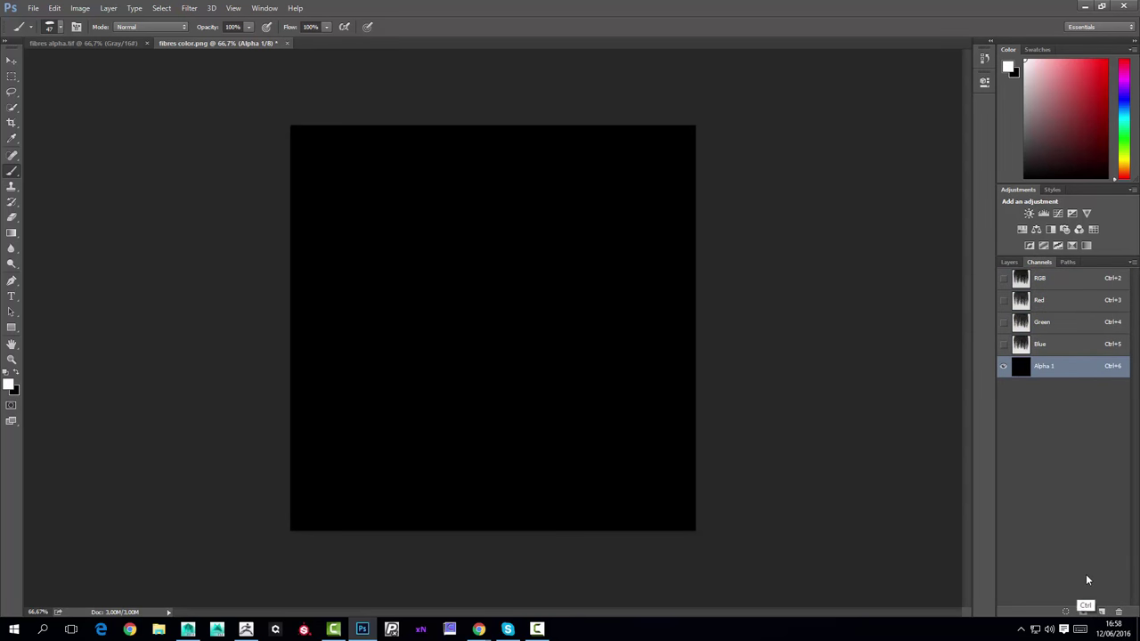
key("ctrl+v")
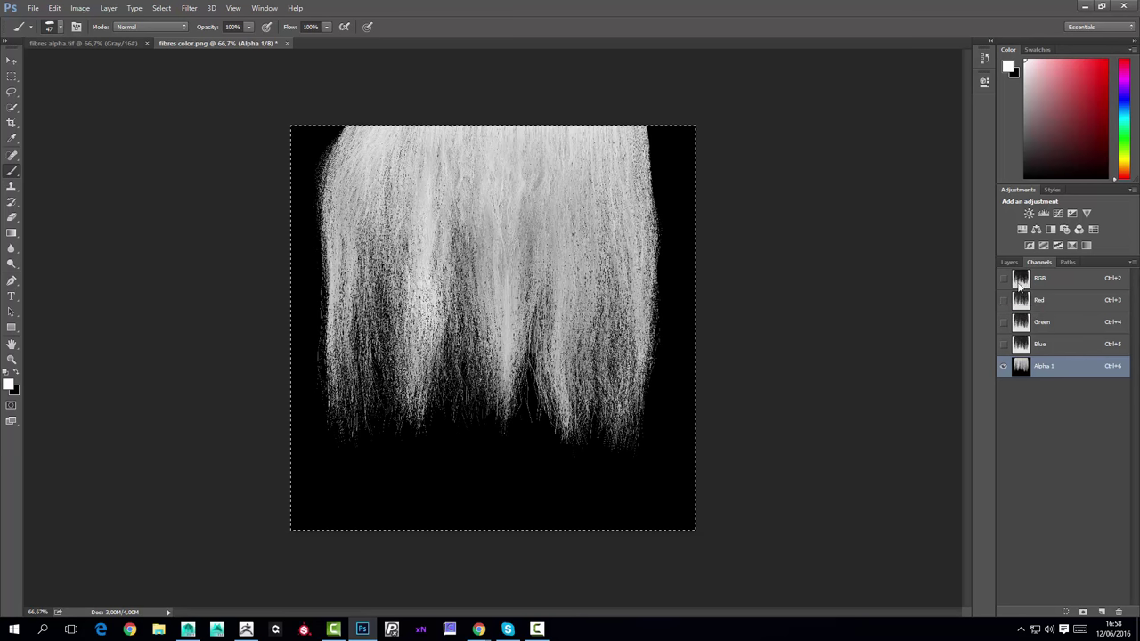
Save a PNG copy over fibres color.png with Smallest / Slow compression and no interlacing.
key("ctrl+shift+s")
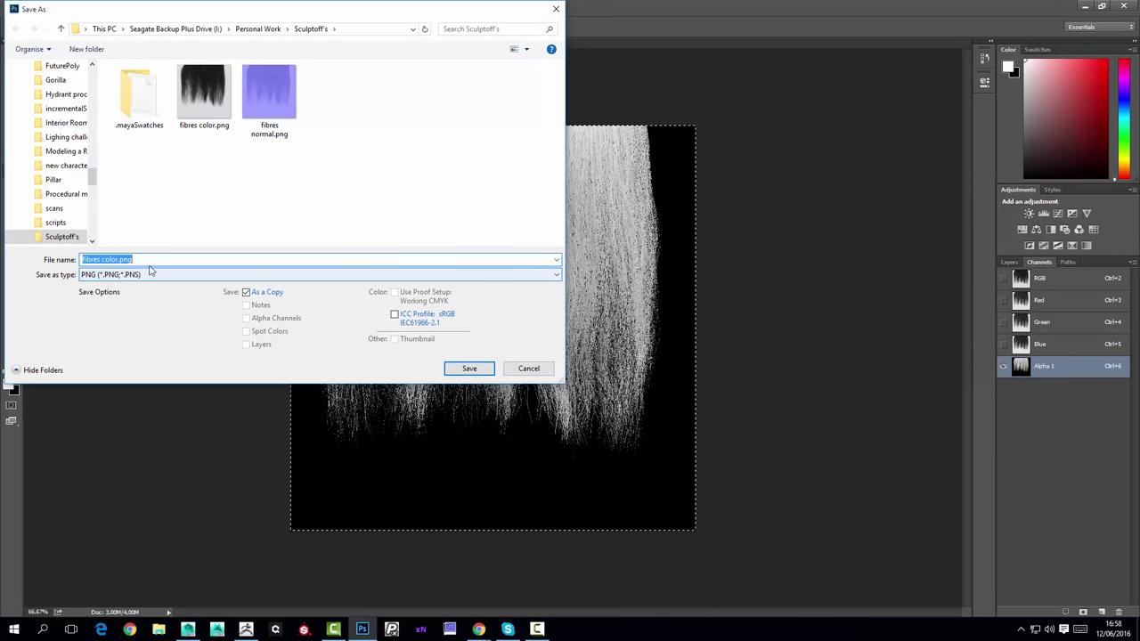
left_click(467, 370)
left_click(597, 315)
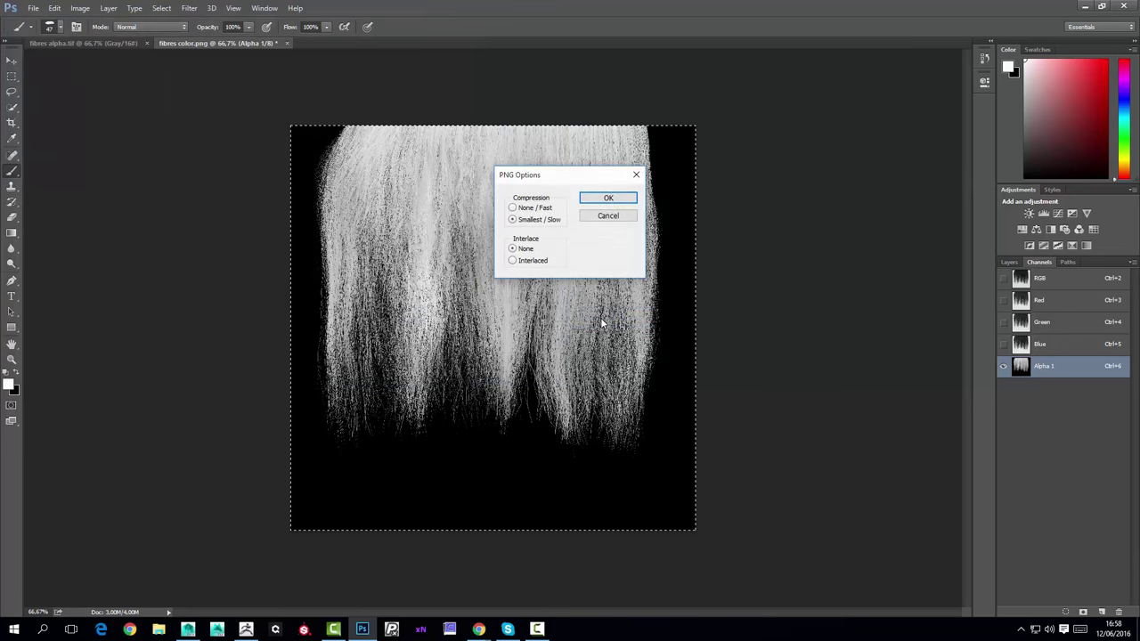
left_click(609, 199)
Return to the RGB composite of fibres color.png, load the Alpha 1 channel as a selection and invert it.
left_click(1012, 274)
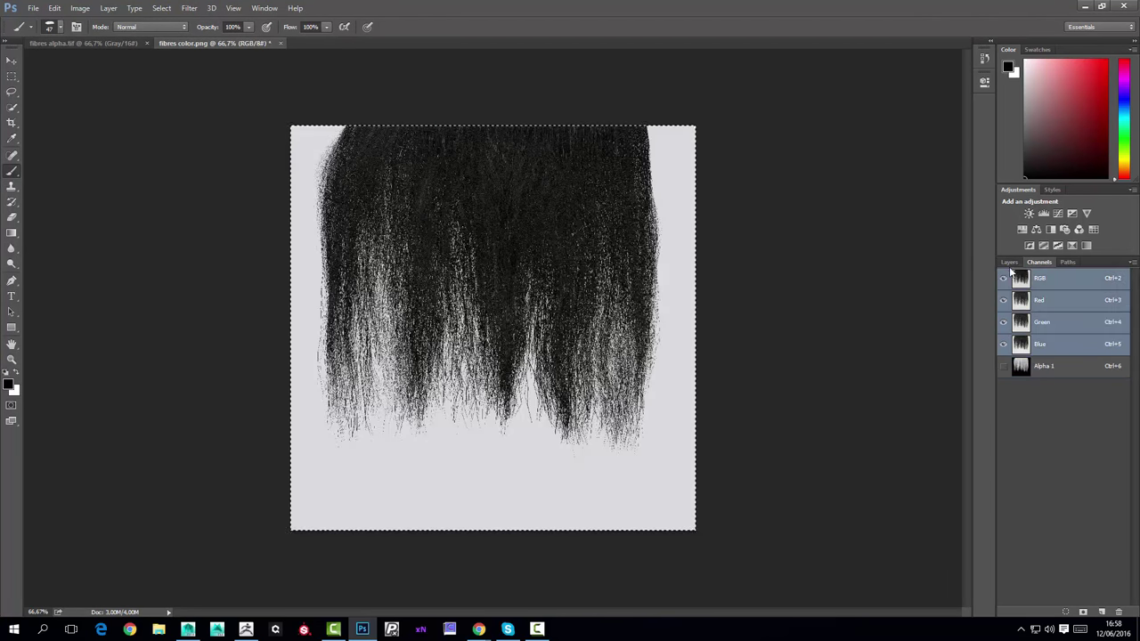
left_click(1009, 261)
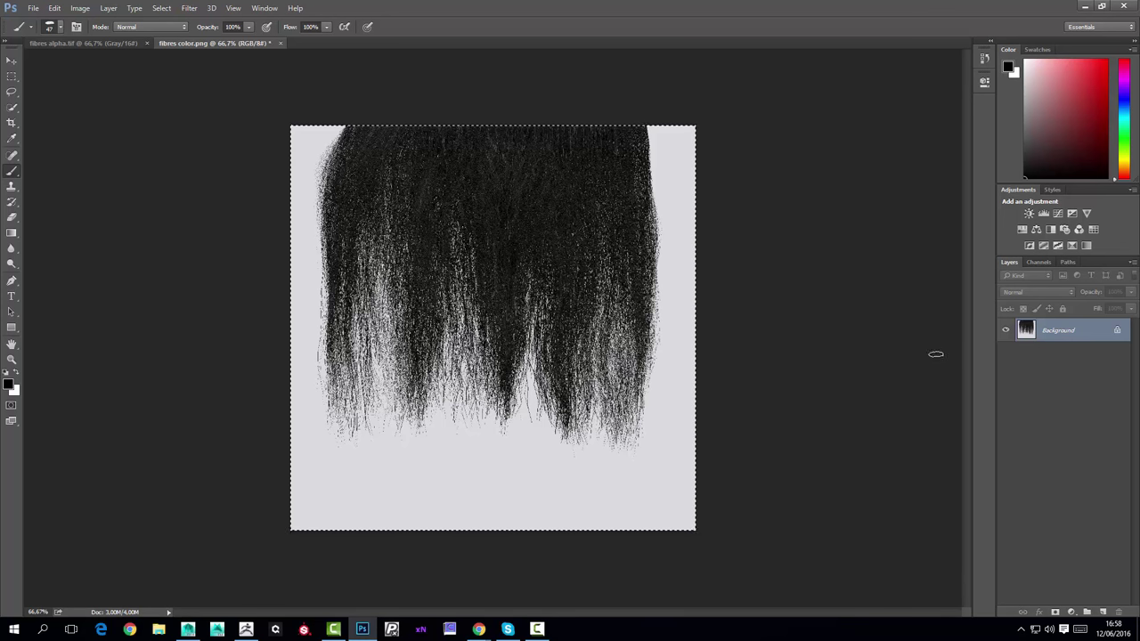
left_click(1037, 263)
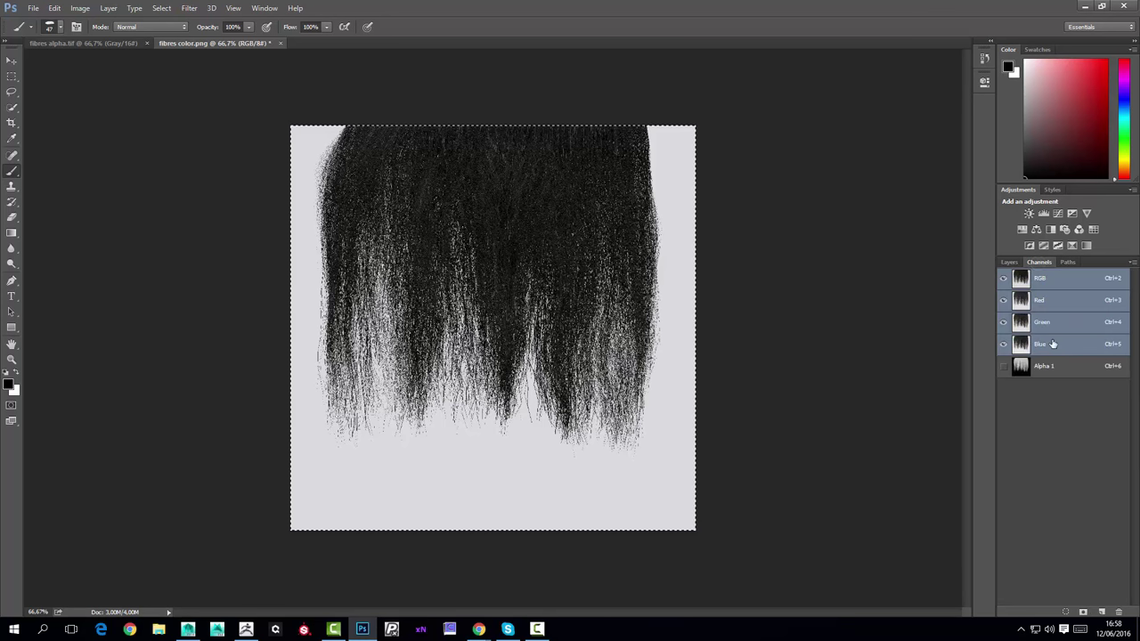
left_click(1030, 372, "ctrl")
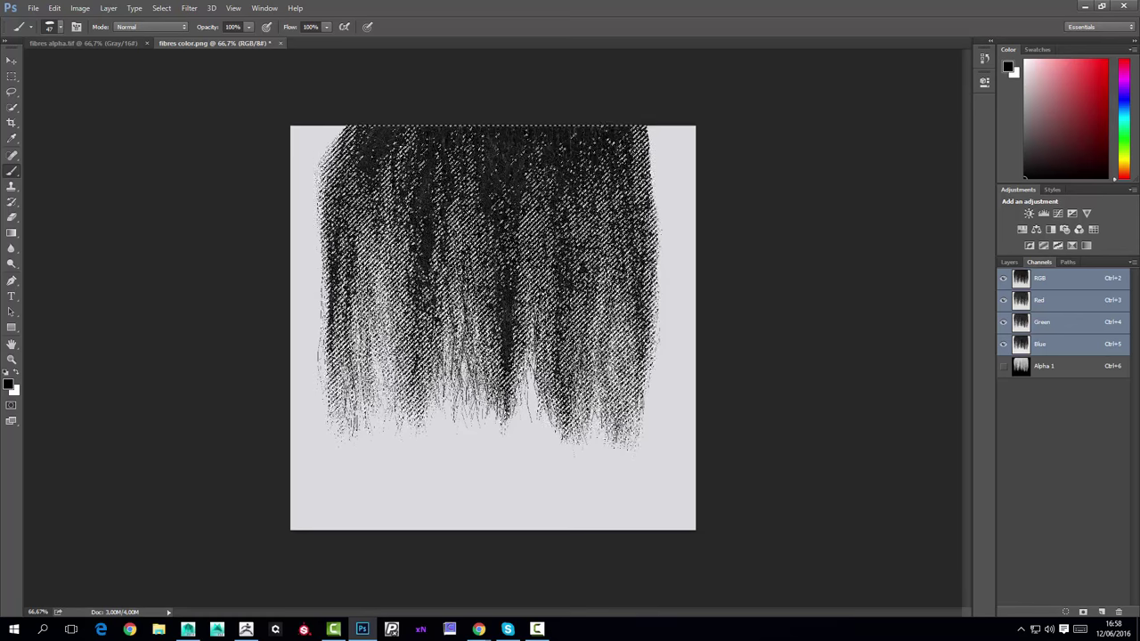
key("ctrl+shift+i")
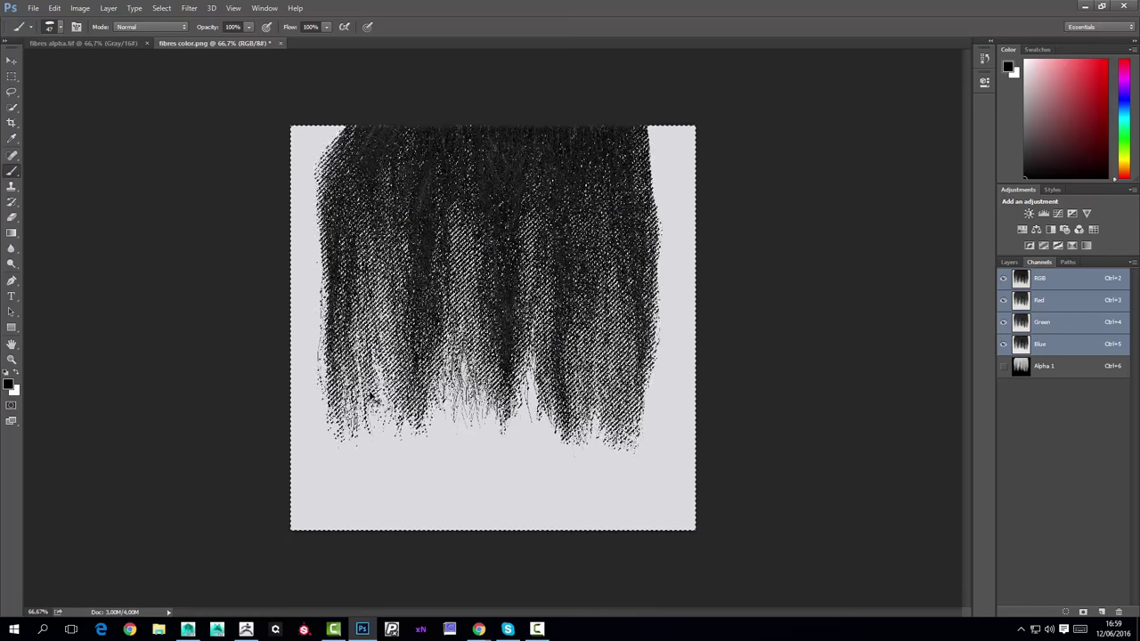
Convert the locked Background of fibres color.png into a regular layer with Normal mode and 100% opacity.
left_click(1010, 262)
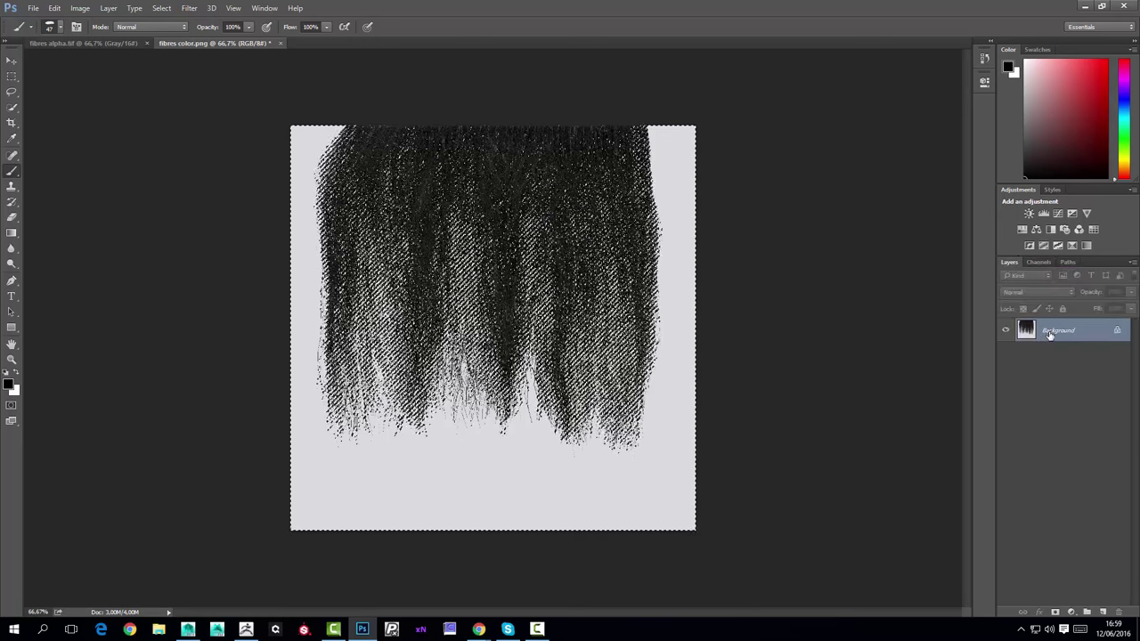
double_click(1053, 331)
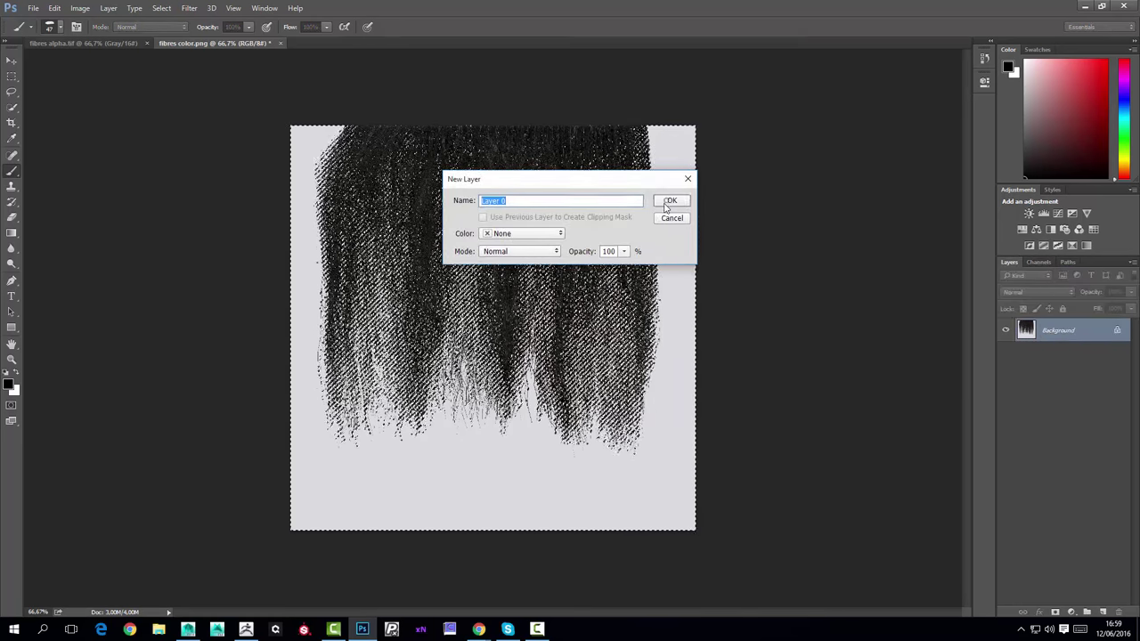
left_click(672, 200)
Try deleting the inverted selection from the hair layer and deselecting, and undo both the deselection and the deletion.
key("Delete")
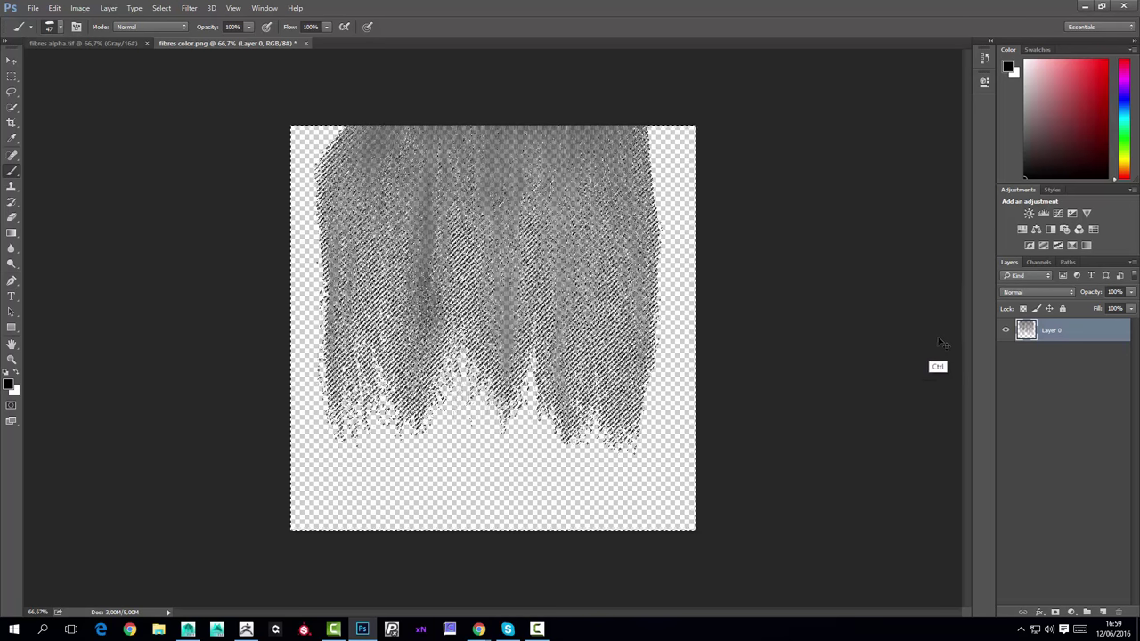
key("ctrl+d")
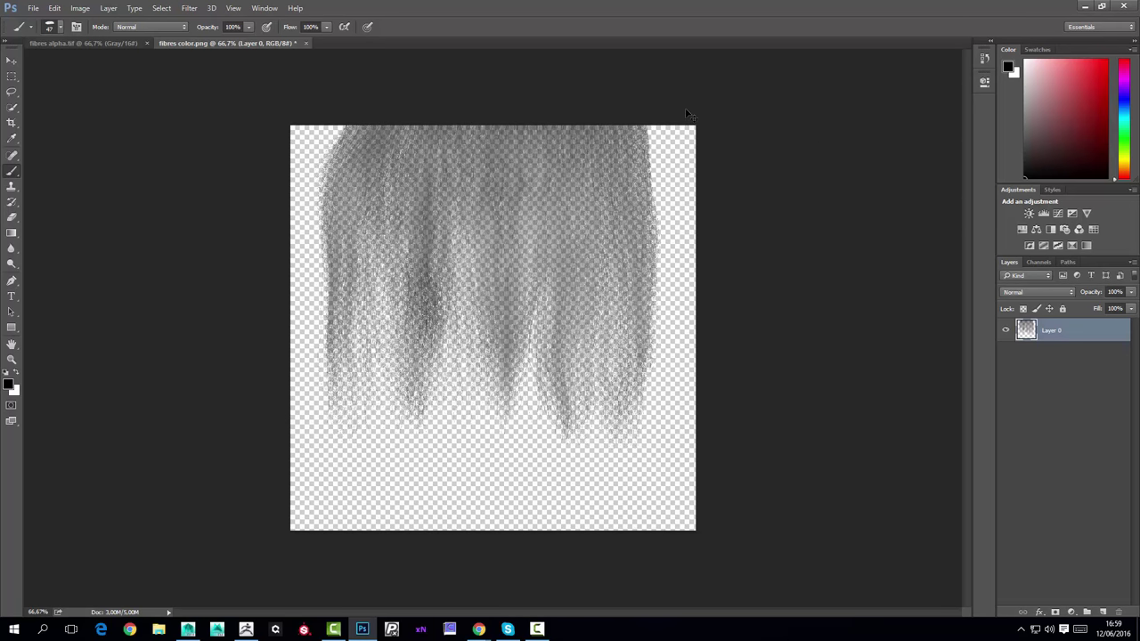
key("ctrl+z")
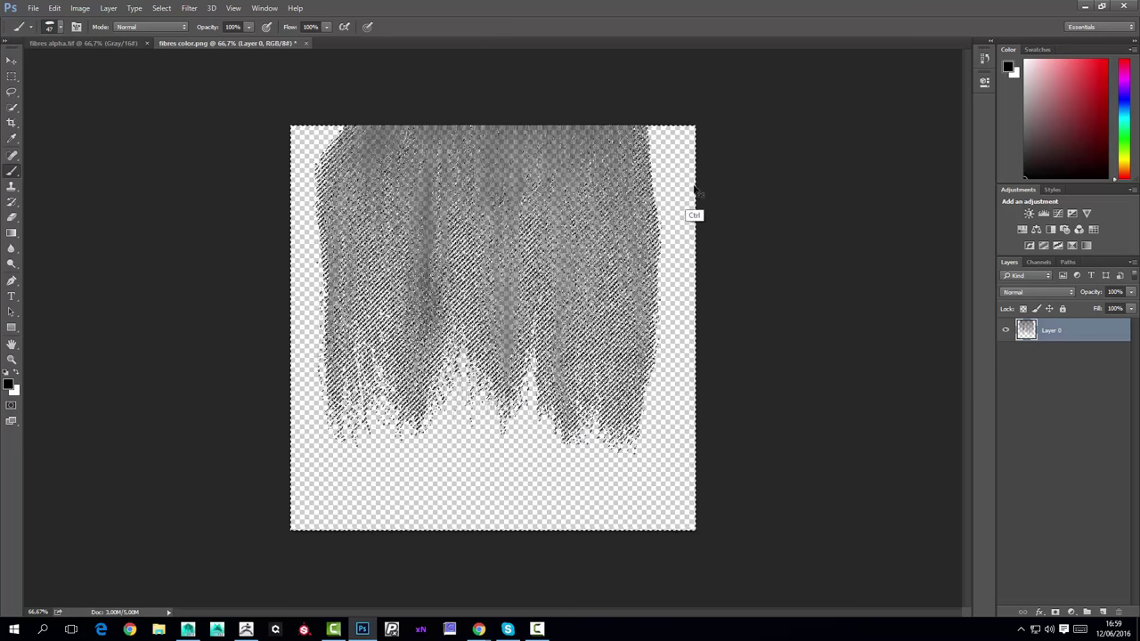
key("ctrl+alt+z")
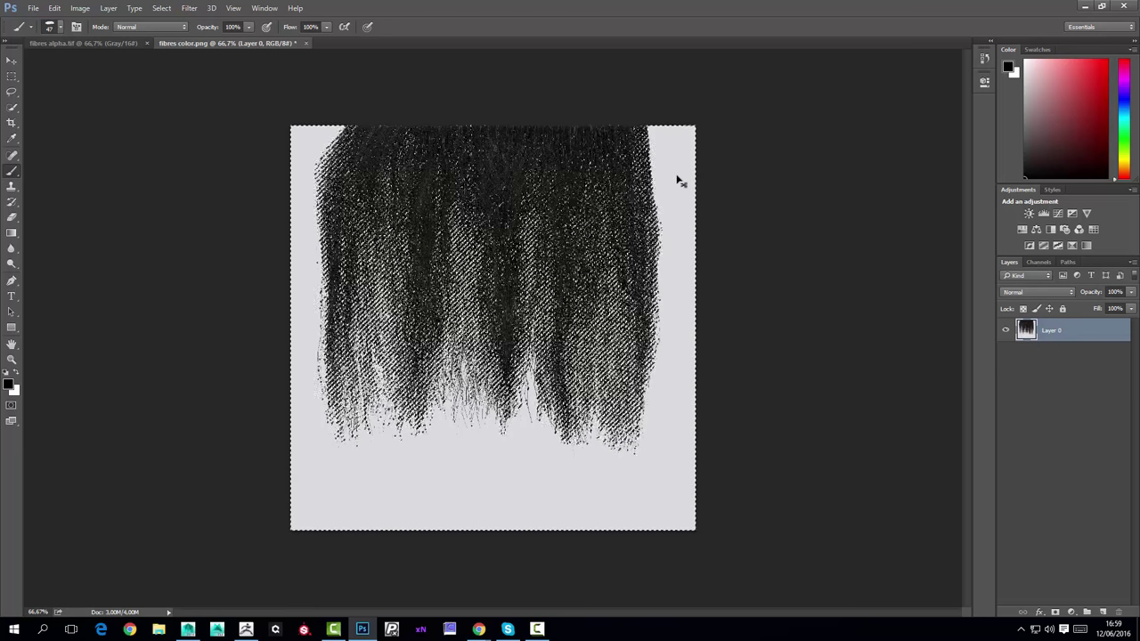
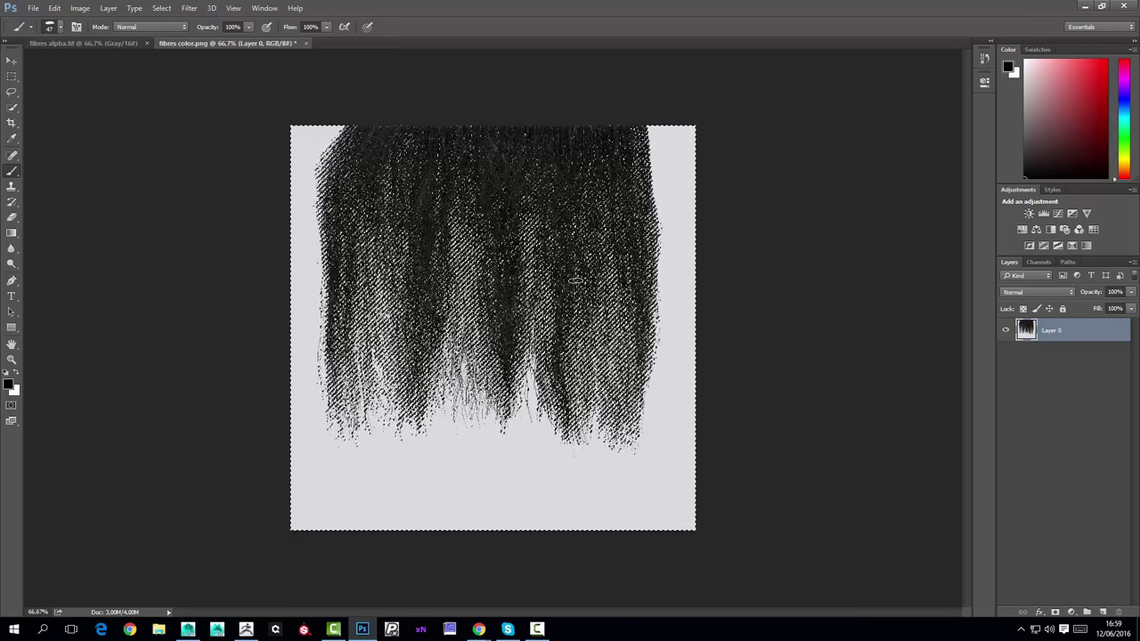
Clear the selection in fibres color.png and switch to Maya.
key("ctrl+d")
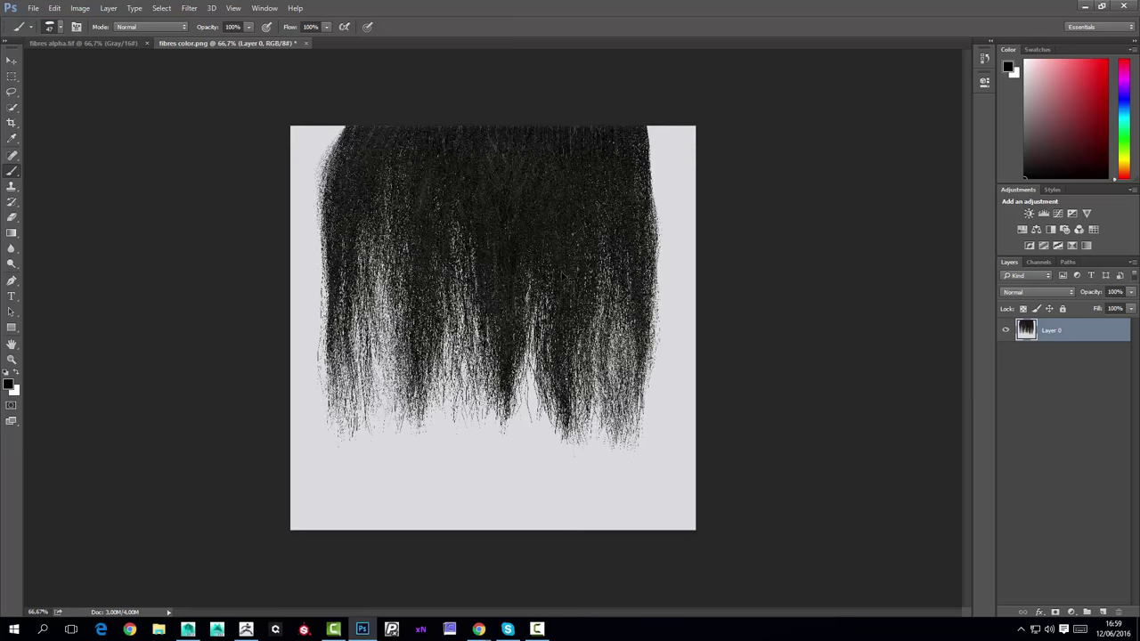
left_click(1084, 8)
left_click(634, 365)
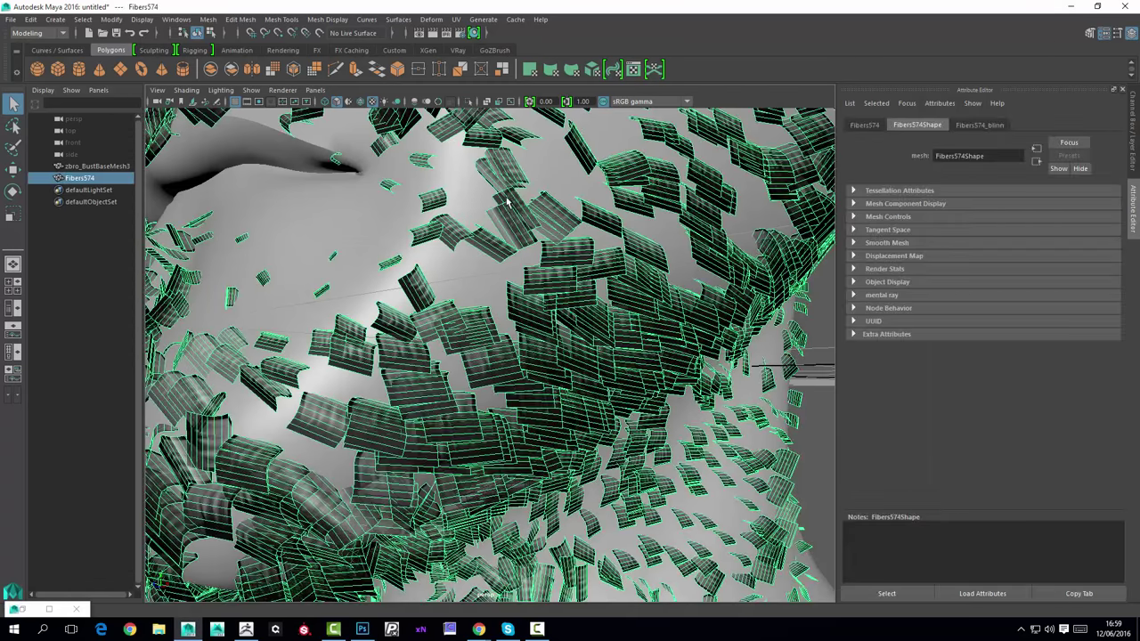
Open a maximized Hypershade and frame the whole Fibers574_blinn shading network.
left_click(479, 34)
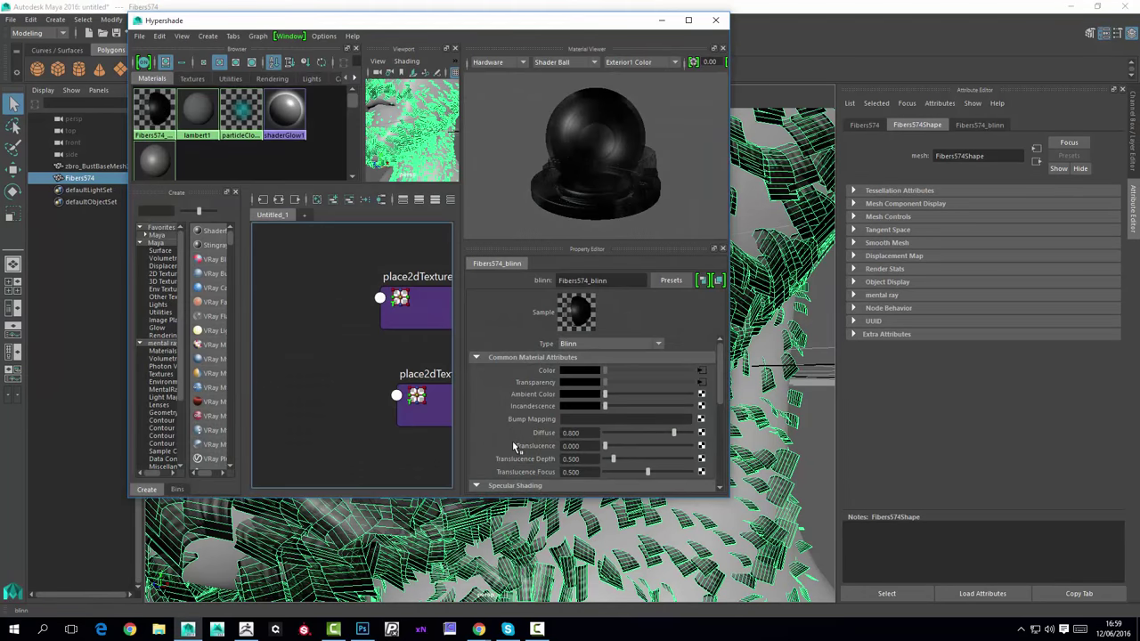
left_click_drag(484, 25, 519, 96)
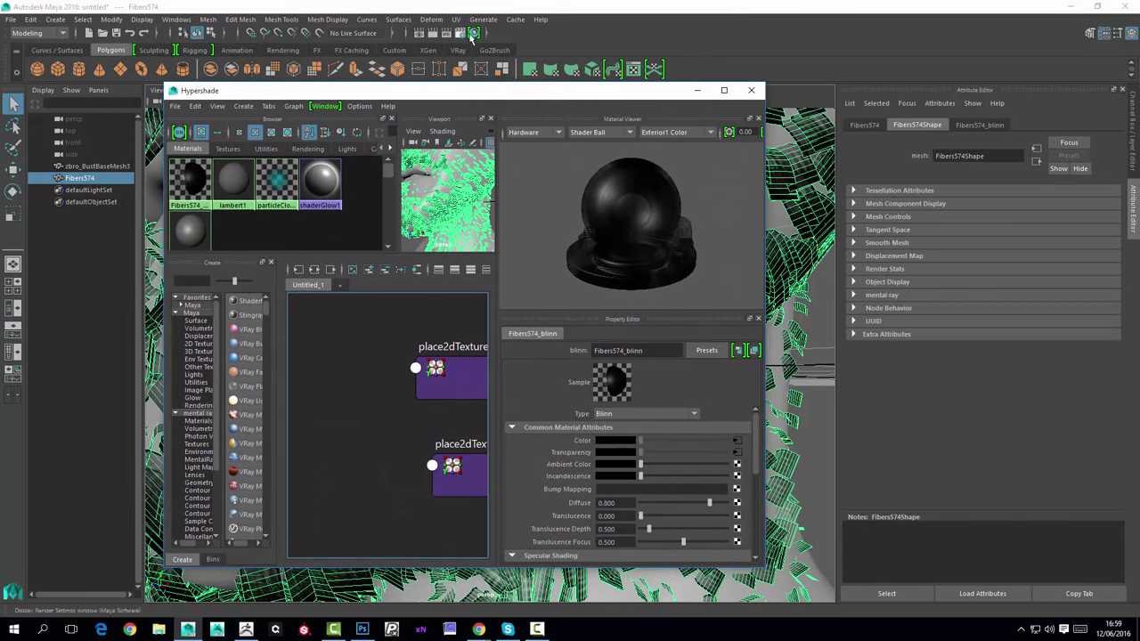
double_click(478, 92)
key("a")
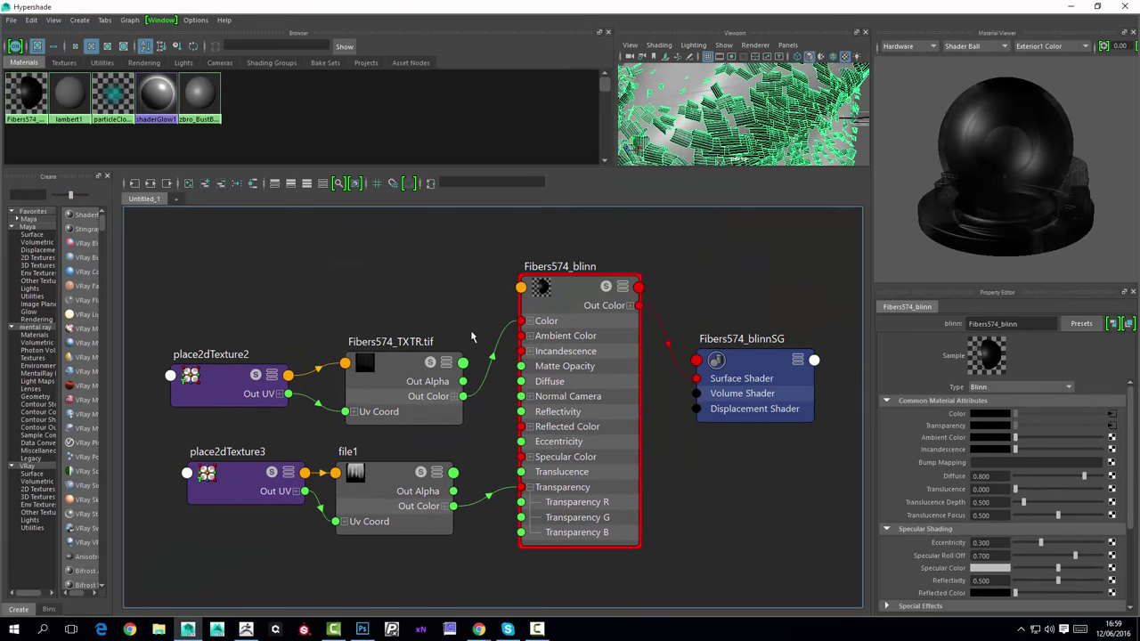
Disconnect the textures from Fibers574_blinn, delete Fibers574_TXTR.tif with place2dTexture2, and move the file1 and place2dTexture3 nodes into their place.
left_click(491, 495)
key("Delete")
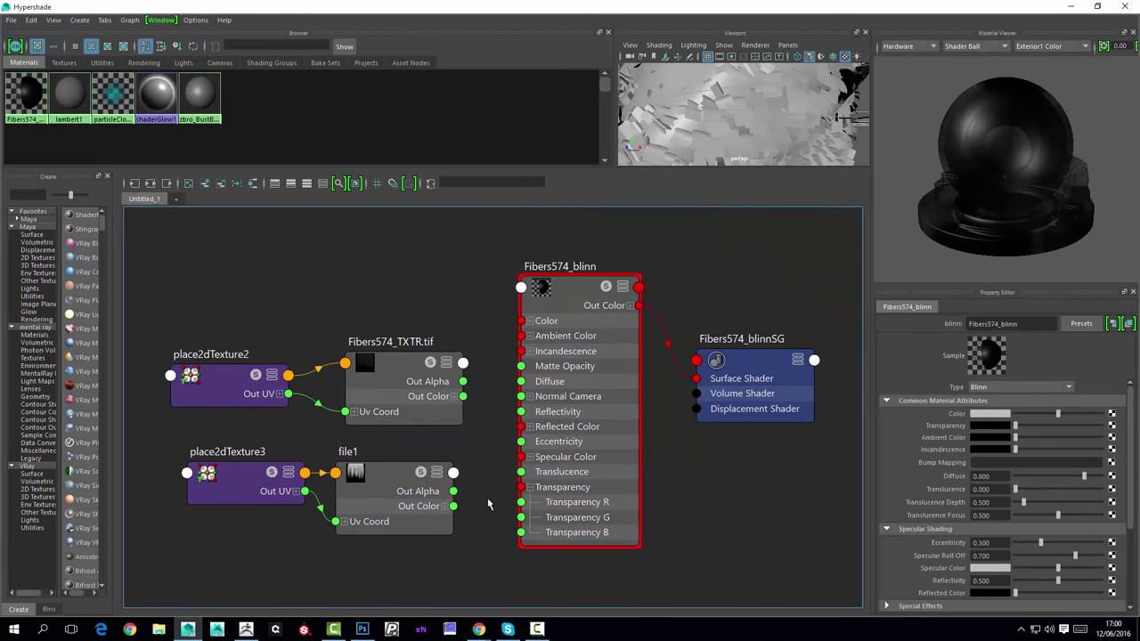
left_click_drag(150, 293, 472, 426)
key("Delete")
left_click_drag(191, 400, 423, 557)
left_click_drag(384, 493, 333, 378)
Give the file1 texture node the name rename.
left_click(302, 338)
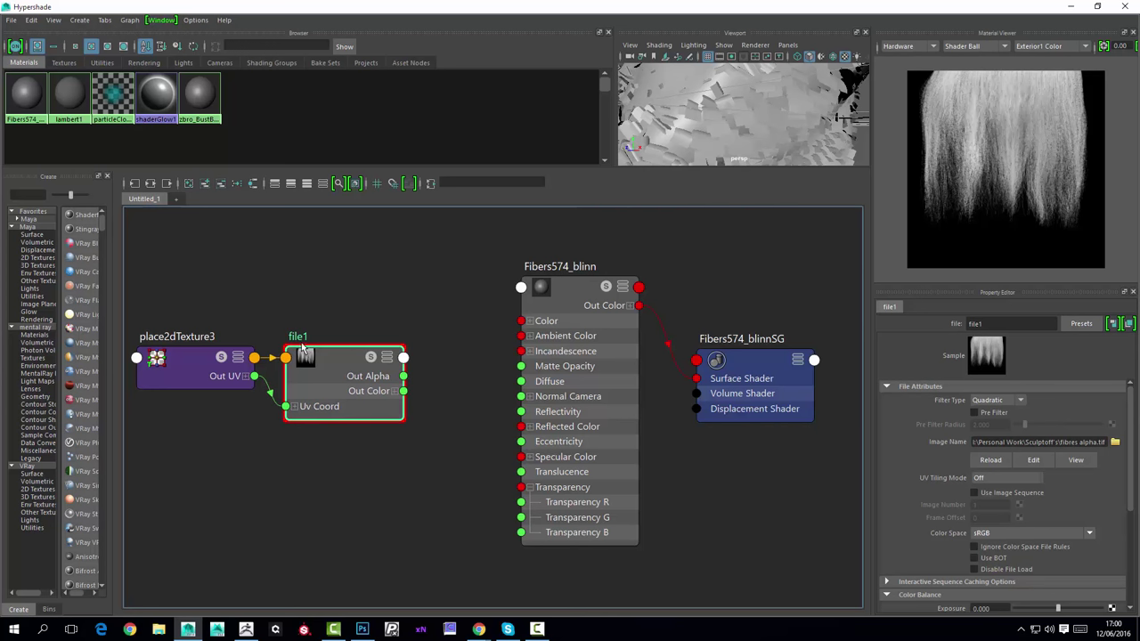
right_click_drag(303, 341, 330, 420)
right_click_drag(299, 341, 300, 343)
left_click_drag(299, 337, 294, 336)
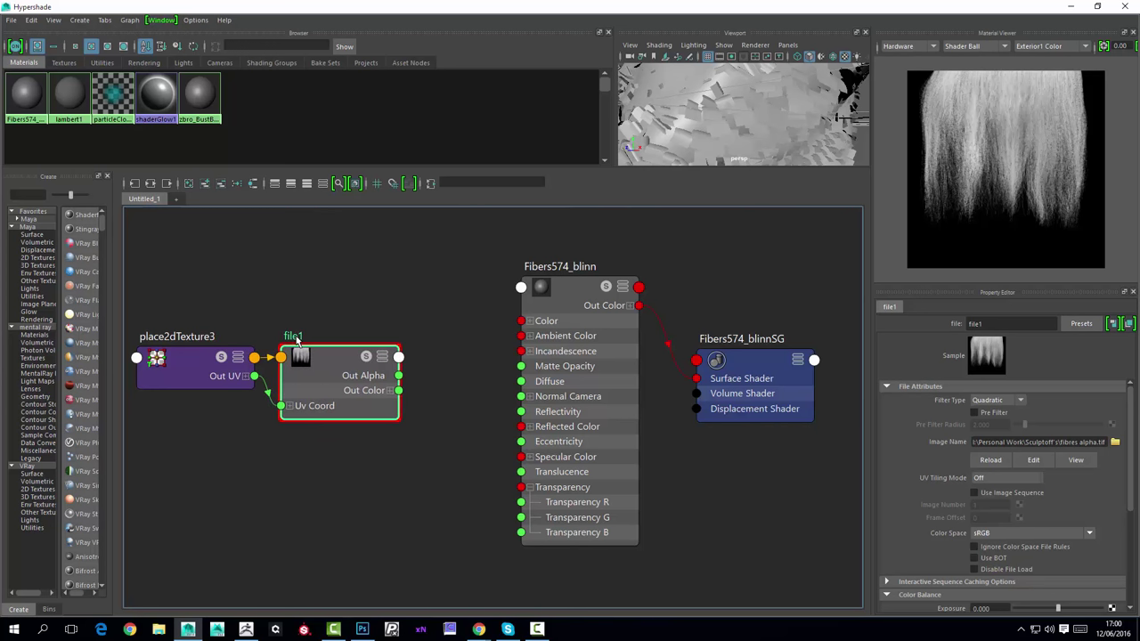
double_click(297, 336)
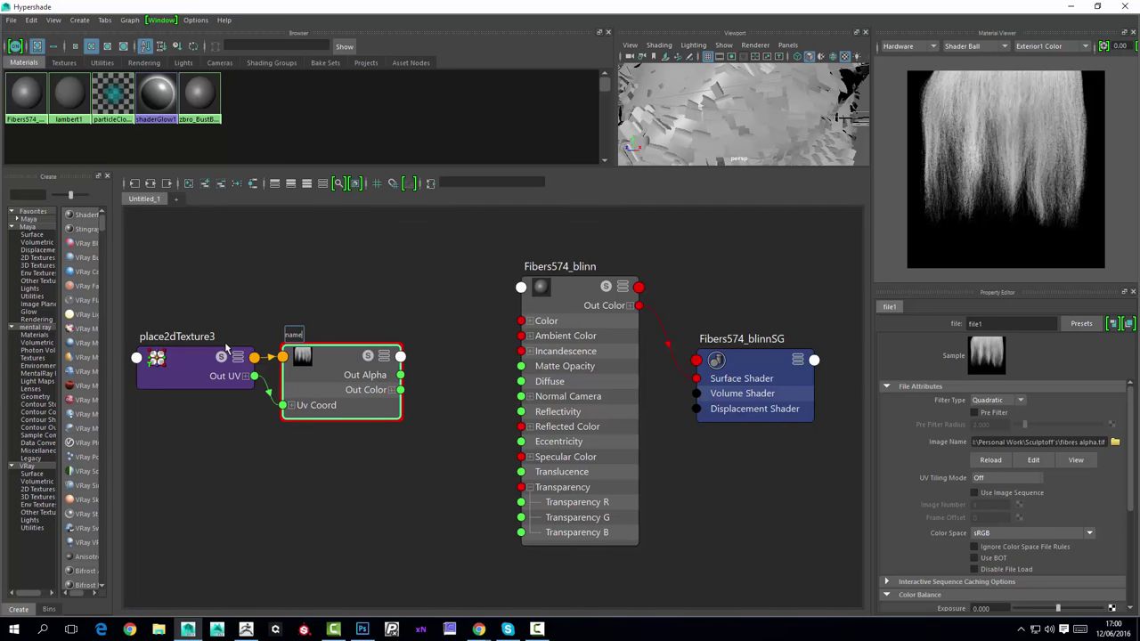
type("rename")
key("Return")
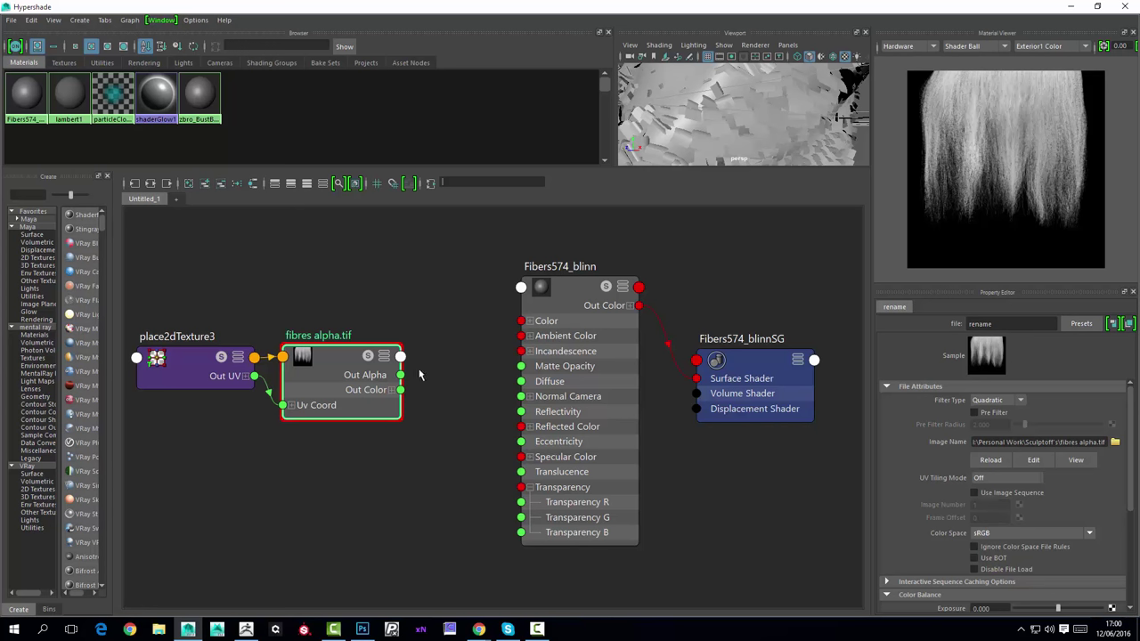
Rename the remaining texture node as fibres and shift it slightly in the graph.
double_click(291, 337)
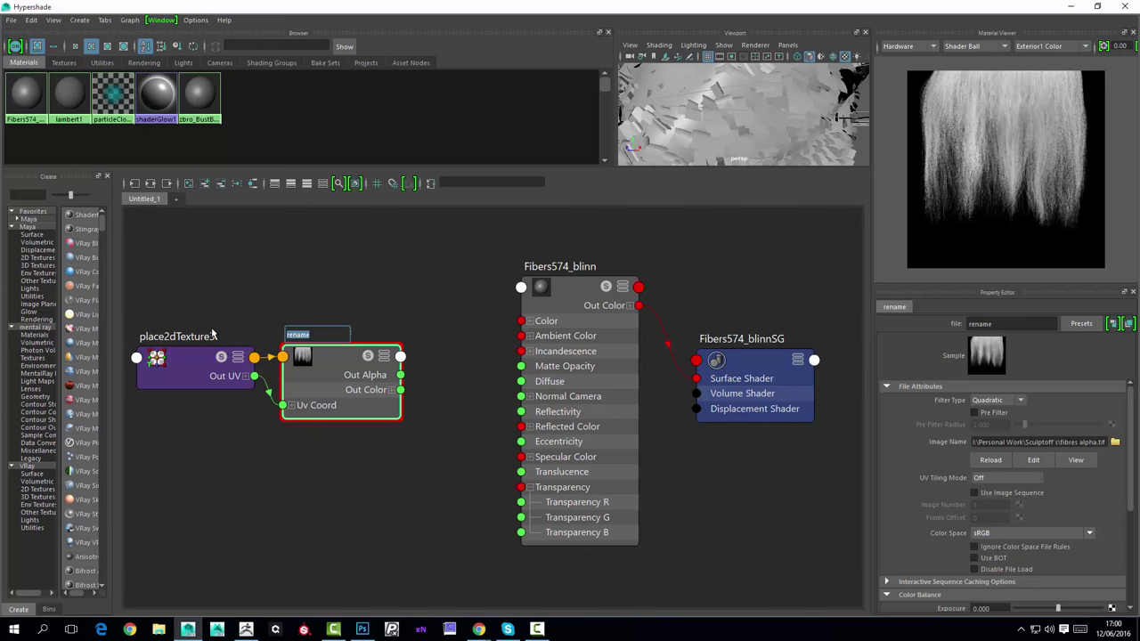
type("fibres")
key("Return")
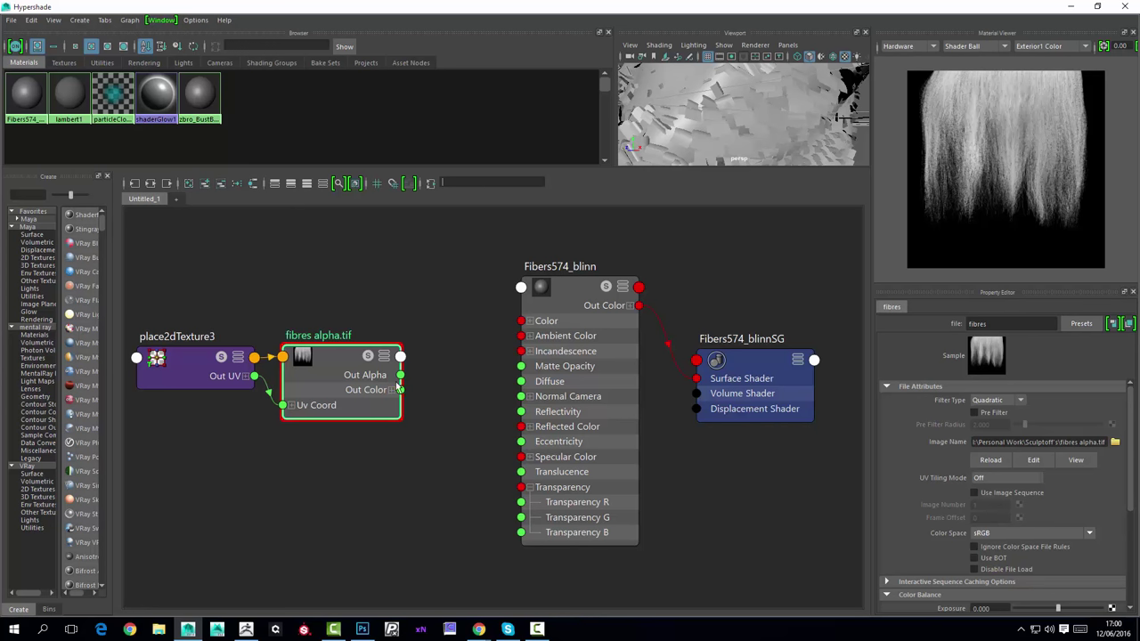
mouse_move(330, 341)
left_mouse_down()
mouse_move(288, 335)
mouse_move(342, 324)
left_mouse_up()
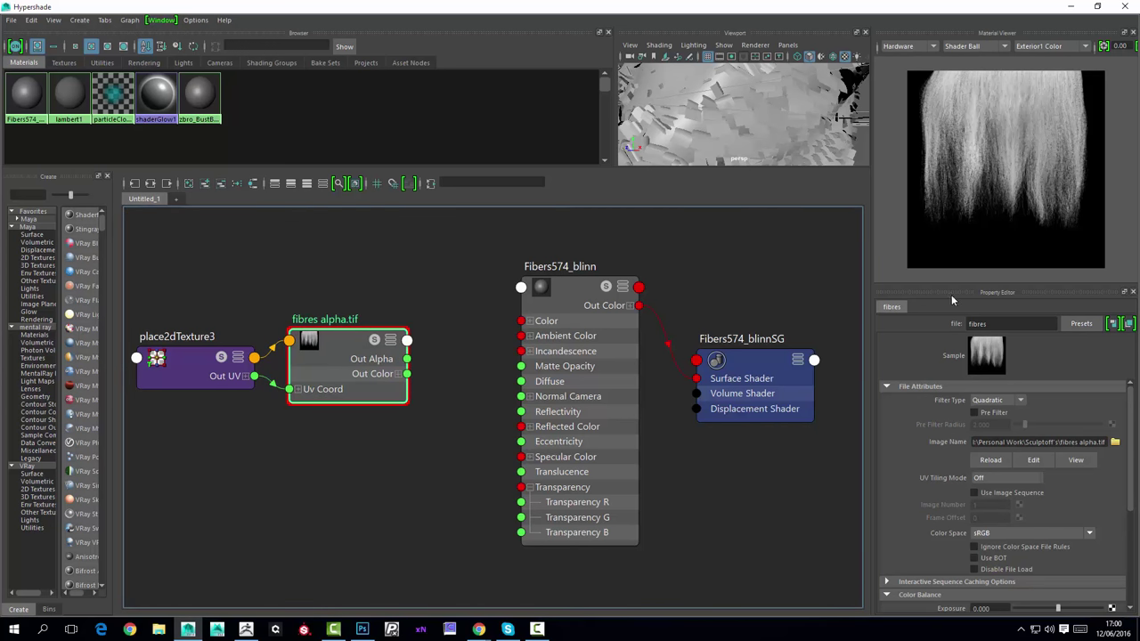
left_click_drag(990, 326, 923, 329)
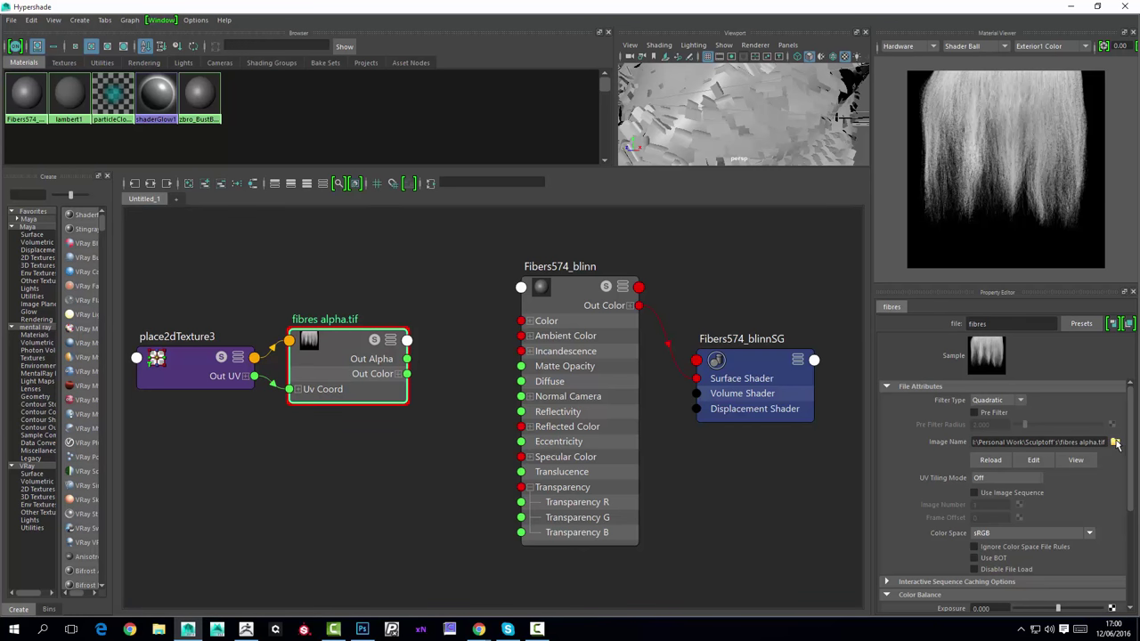
Load fibres color.png as the image of the fibres texture node.
left_click(1115, 441)
left_click(243, 186)
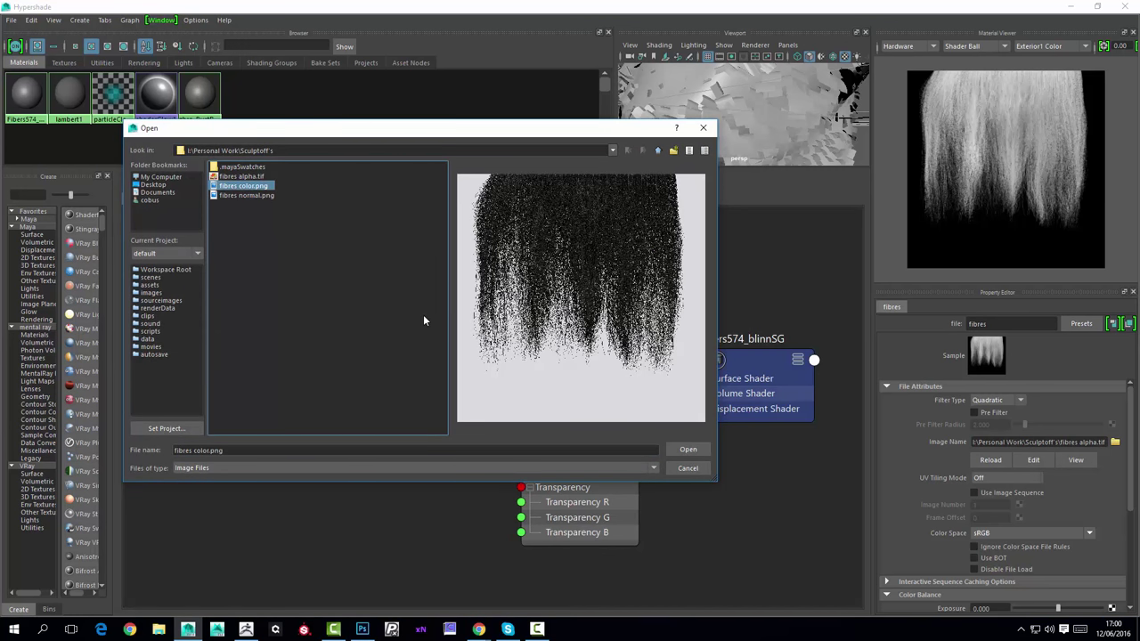
left_click(689, 448)
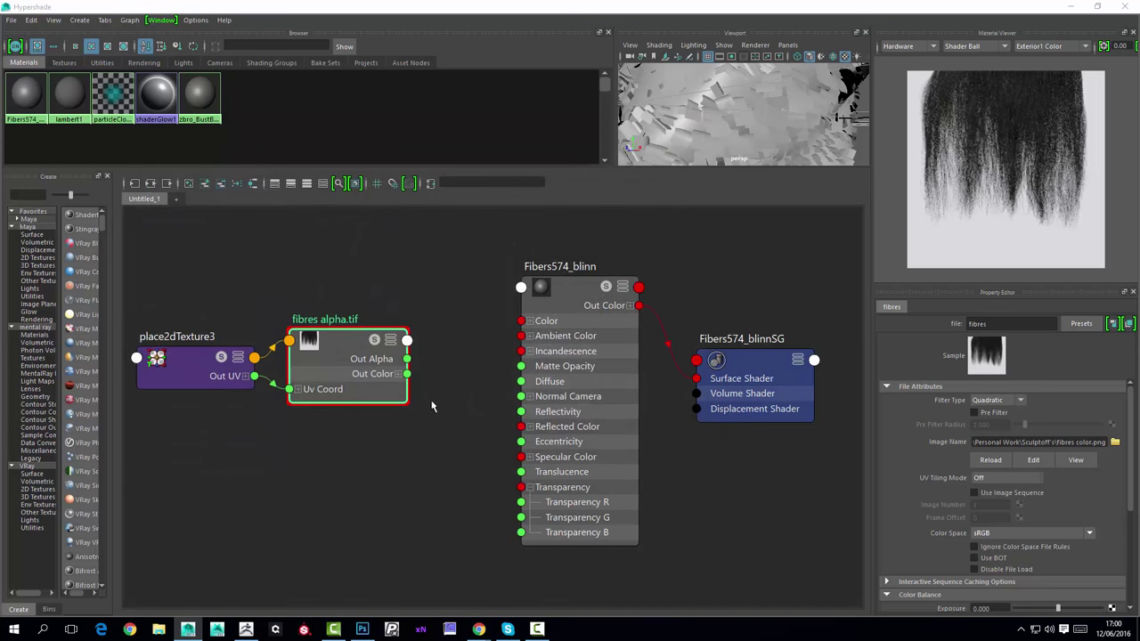
Connect the fibres texture's Out Color to the Color input of Fibers574_blinn and inspect the cards up close.
scroll(353, 340, "up", 3)
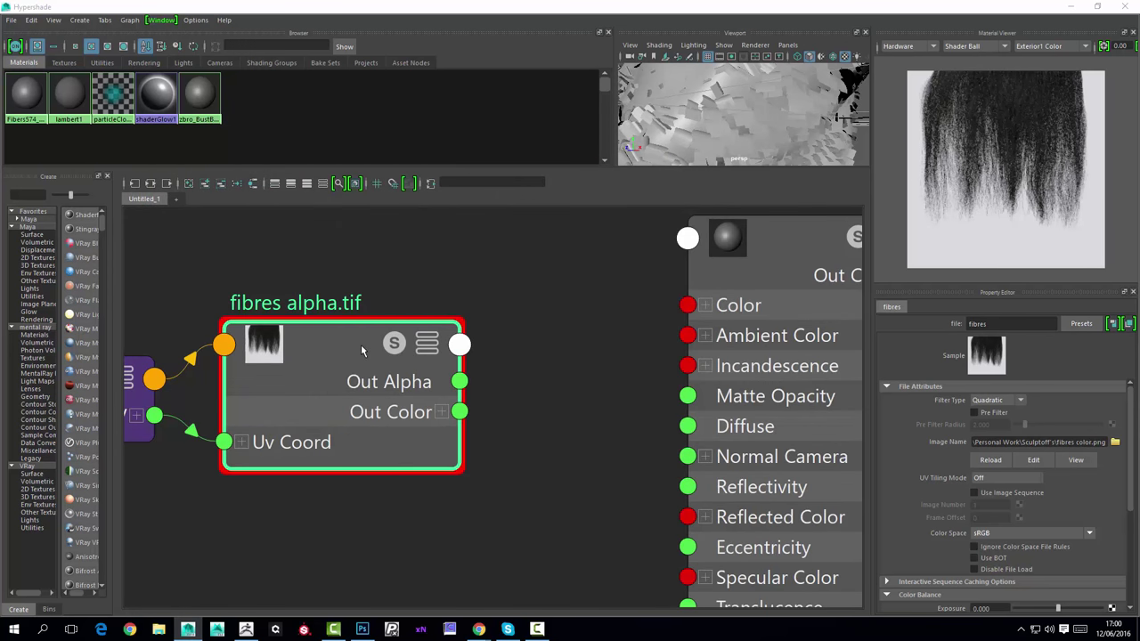
left_click(737, 347)
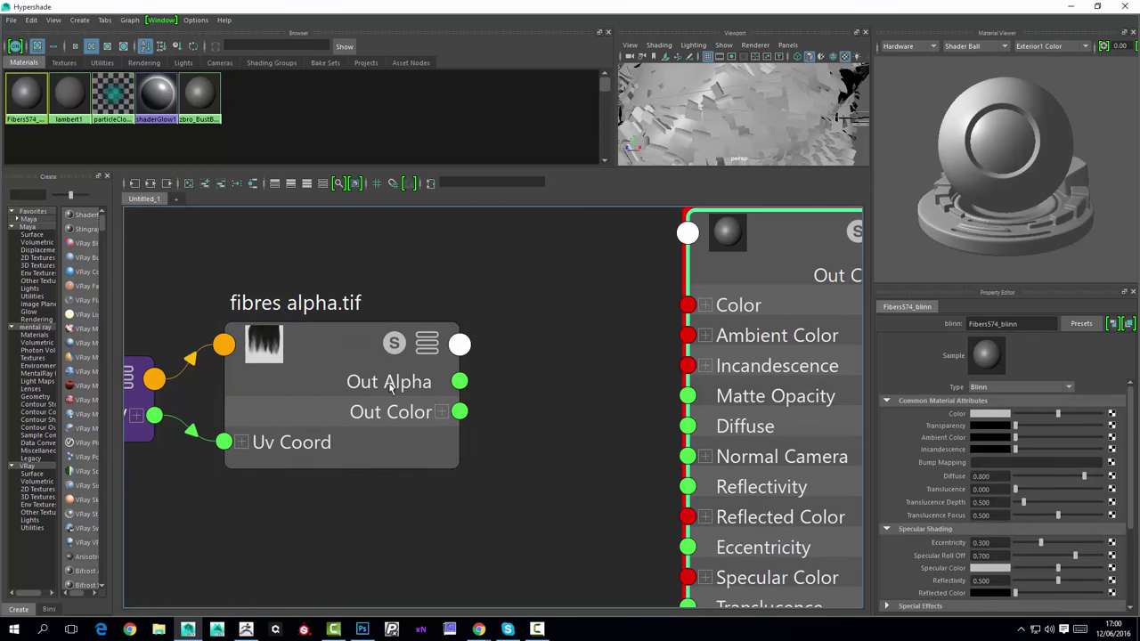
left_click_drag(461, 412, 687, 306)
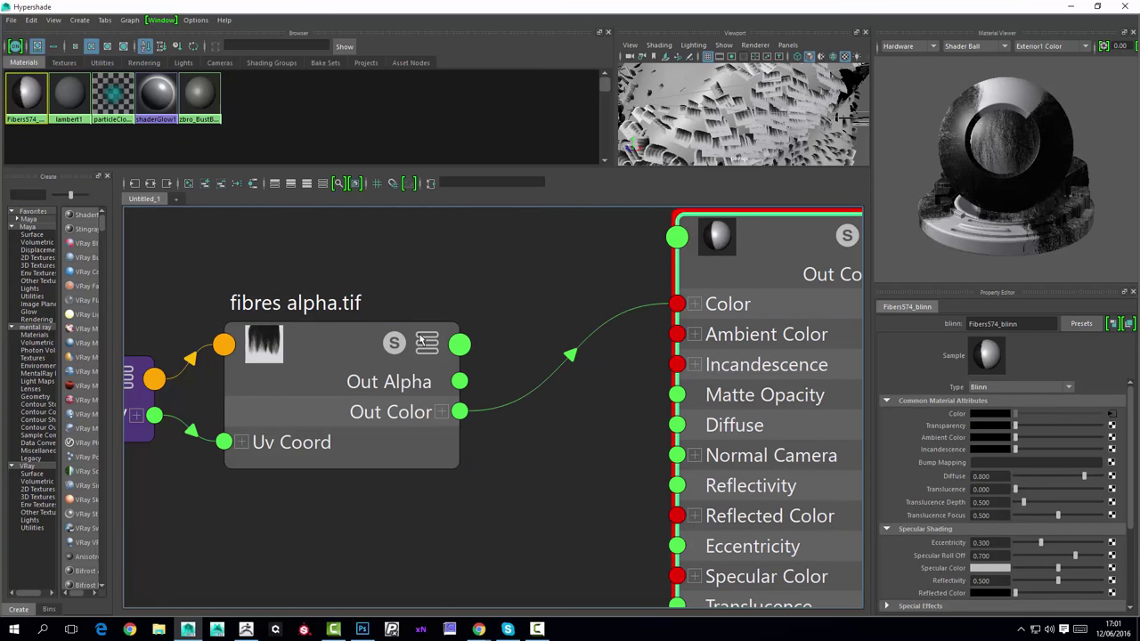
scroll(775, 87, "up", 6)
scroll(771, 117, "down", 2)
left_click_drag(670, 98, 726, 138, "alt")
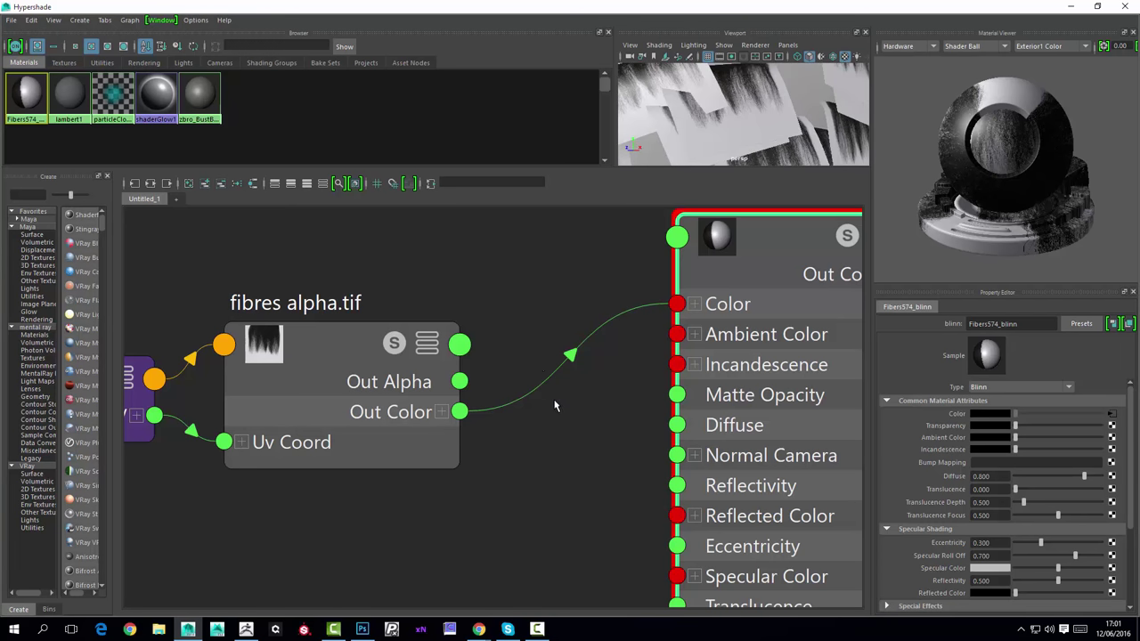
Collapse the Transparency channels on Fibers574_blinn and connect the fibres texture to the material's Transparency.
middle_click_drag(554, 406, 534, 368, "alt")
left_click_drag(287, 309, 299, 311)
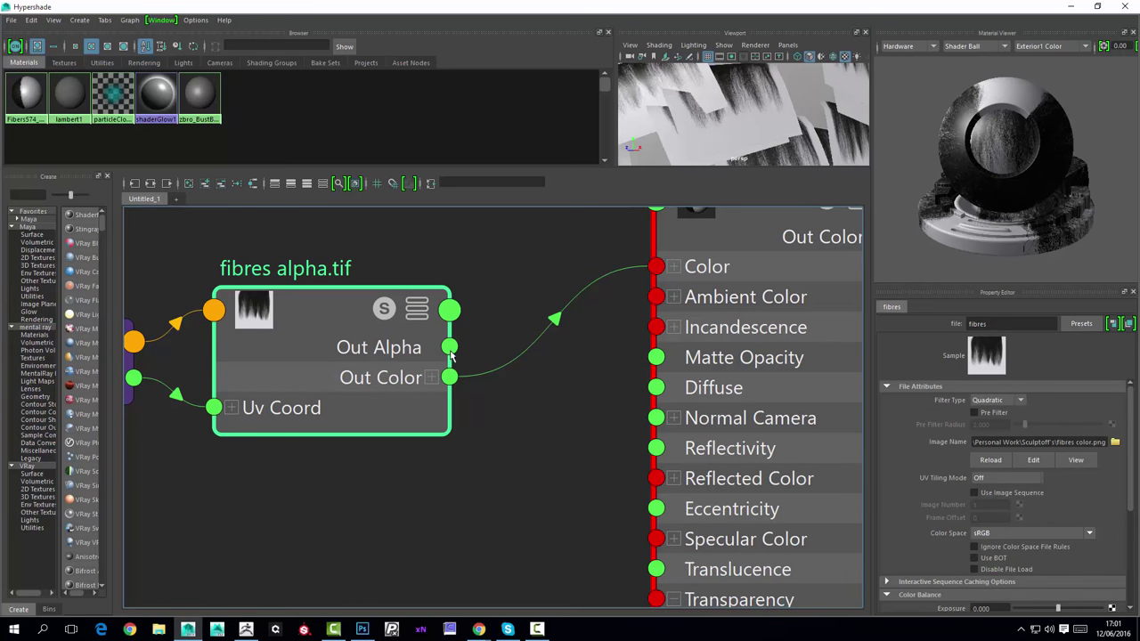
left_click(551, 412)
middle_click_drag(527, 389, 473, 326, "alt")
left_click(663, 383)
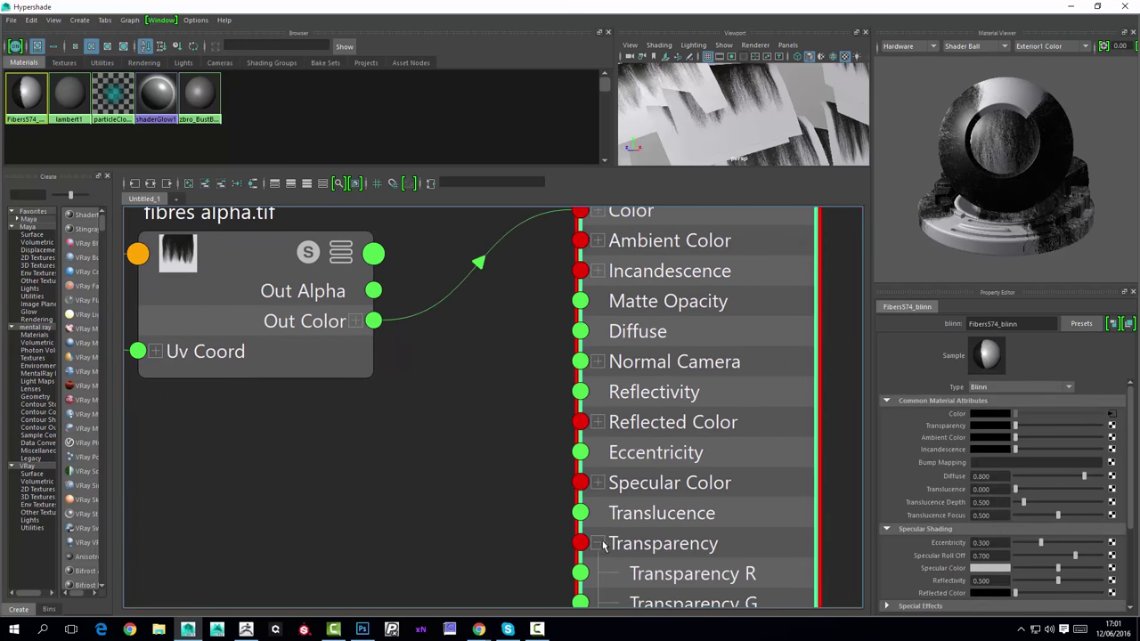
left_click(600, 543)
scroll(470, 418, "down", 3)
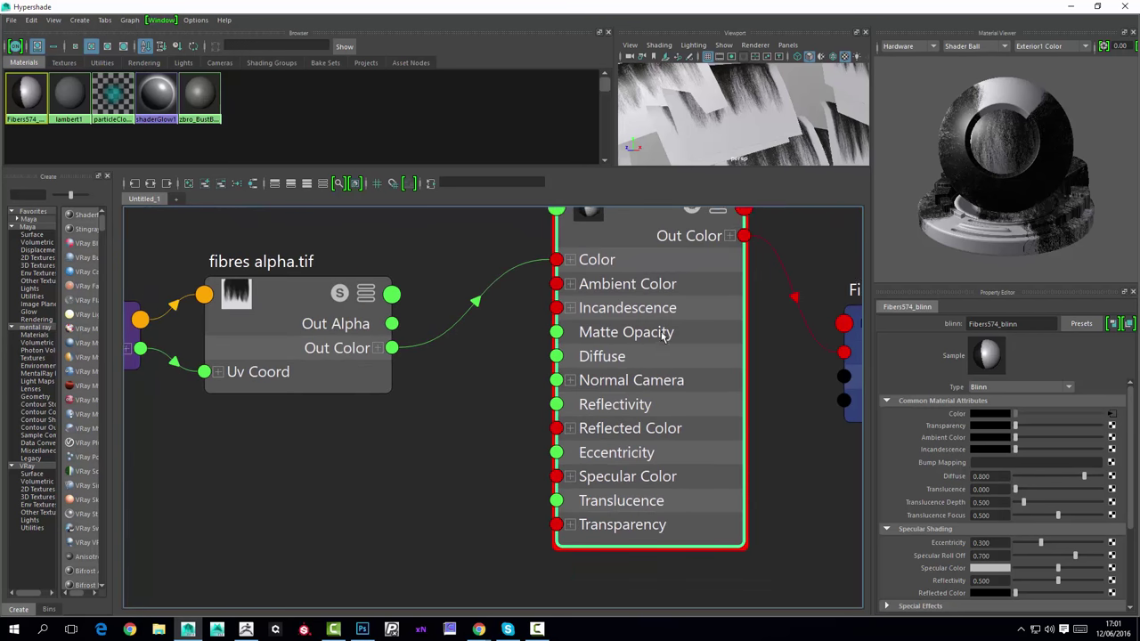
middle_click_drag(618, 321, 613, 319, "alt")
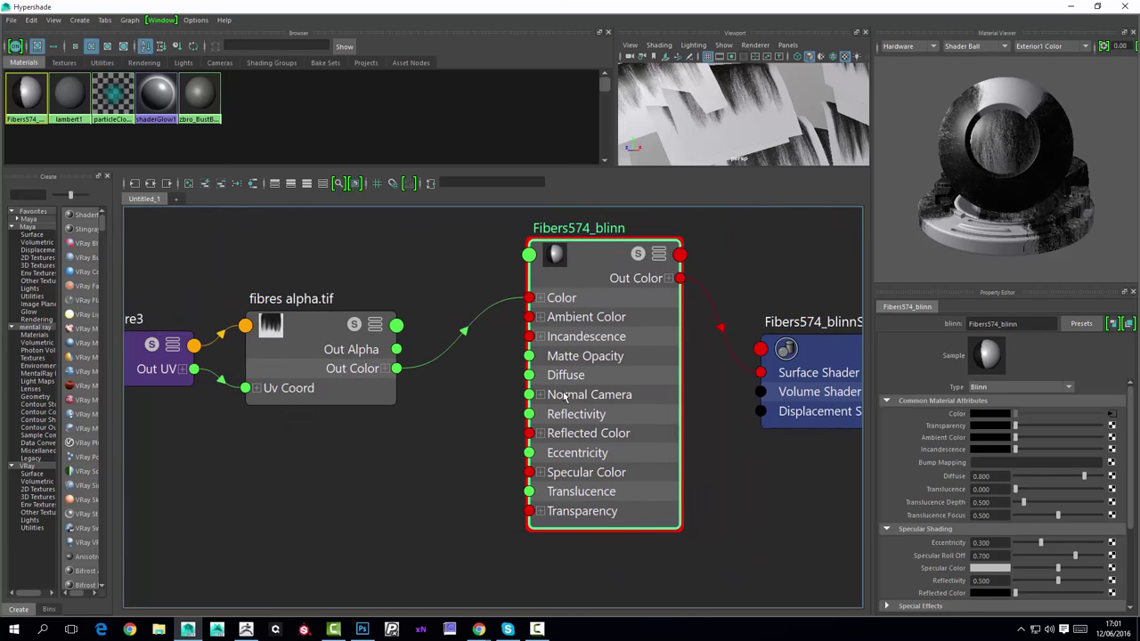
middle_click_drag(283, 332, 947, 434)
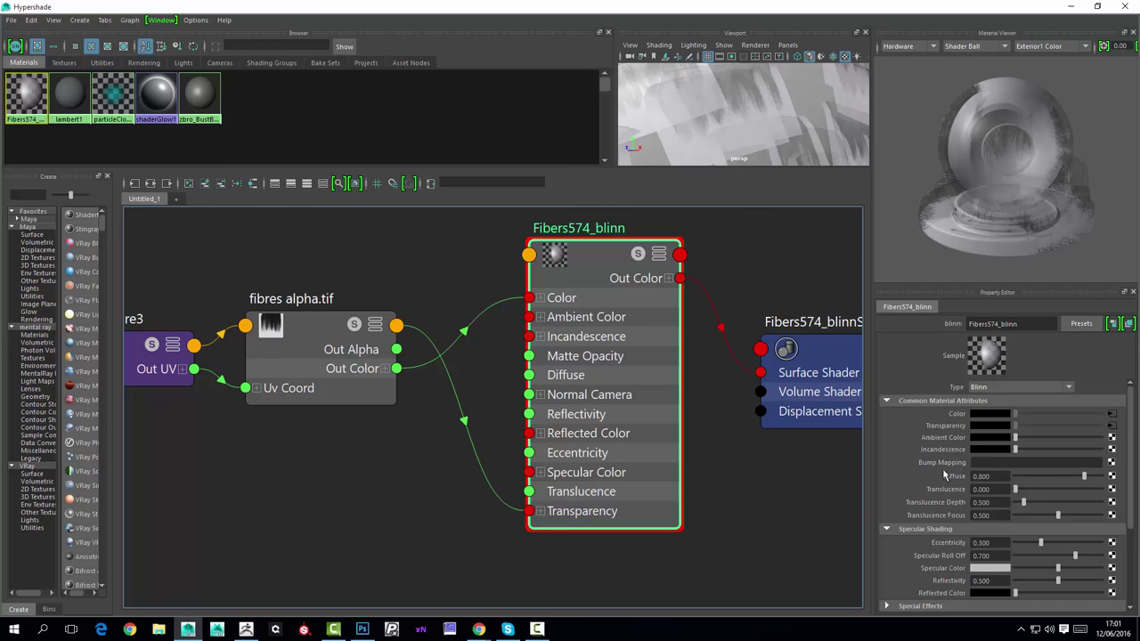
Enable Alpha Is Luminance in the color balance settings of the fibres texture.
left_click(1111, 427)
scroll(979, 459, "down", 3)
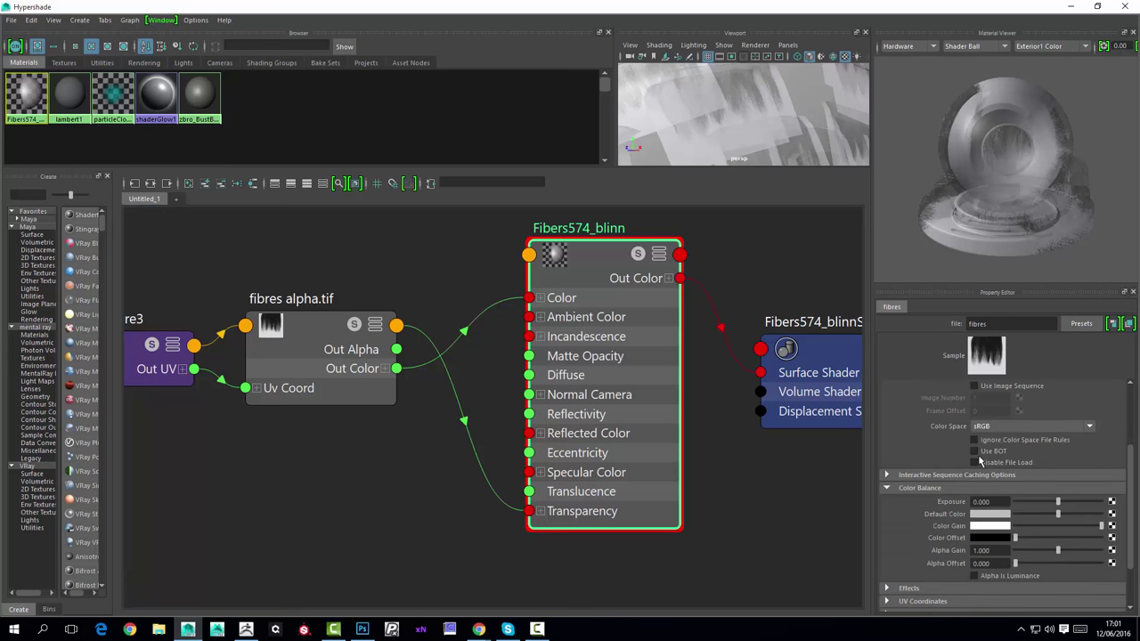
left_click(974, 576)
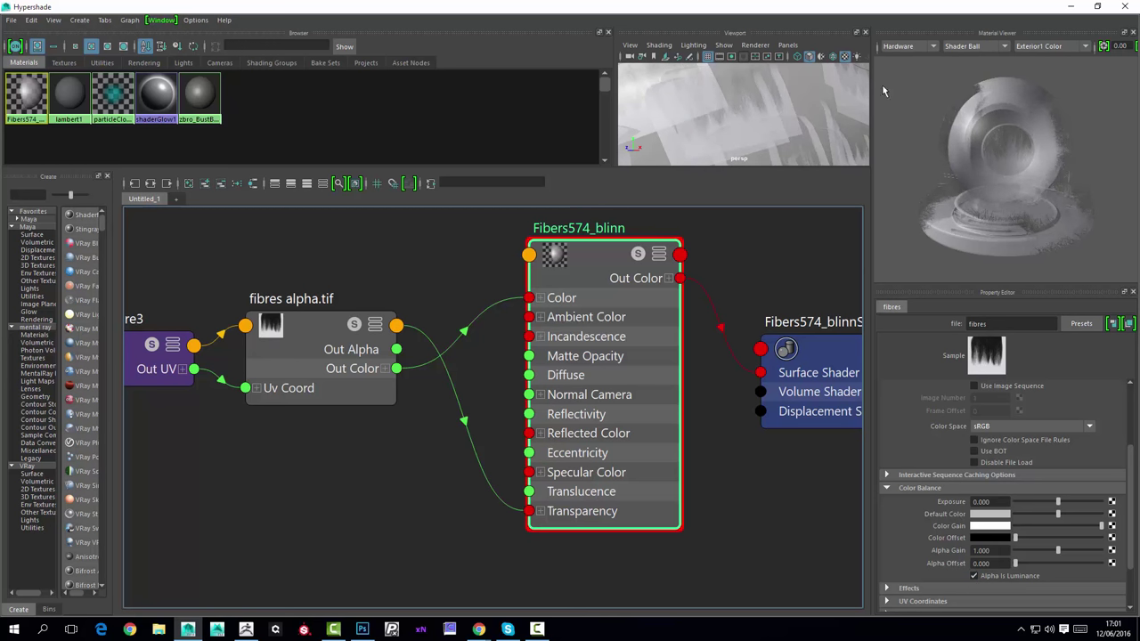
Uncover the main viewport and examine the transparency of the fiber cards around the mouth, chin and jaw.
left_click_drag(824, 8, 1008, 250)
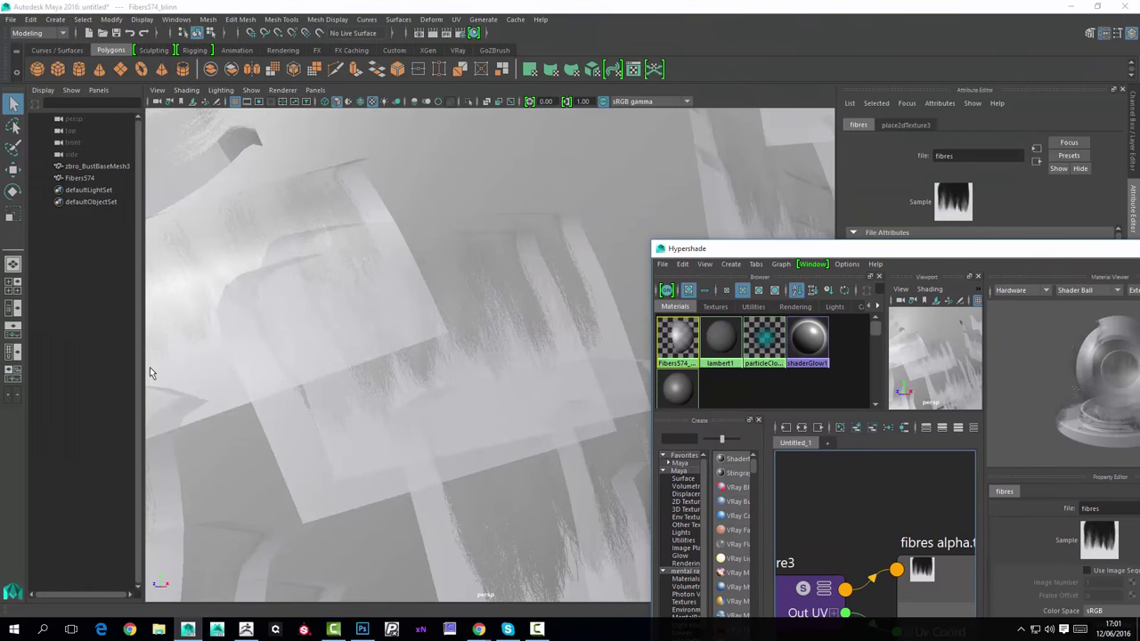
scroll(351, 340, "down", 10)
left_click_drag(392, 335, 550, 346, "alt")
right_click_drag(550, 346, 444, 336, "alt")
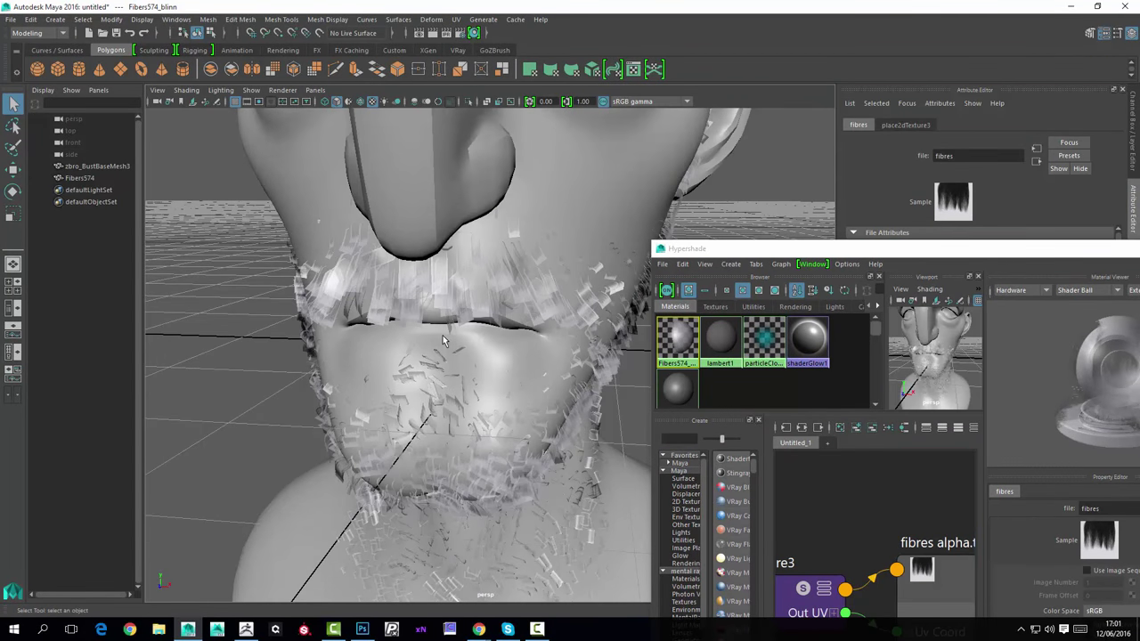
left_click_drag(746, 249, 762, 109)
left_click_drag(458, 359, 374, 378, "alt")
right_click_drag(374, 378, 499, 383, "alt")
left_click_drag(906, 111, 721, 48)
left_click_drag(299, 360, 233, 348, "alt")
left_click_drag(447, 320, 374, 348, "alt")
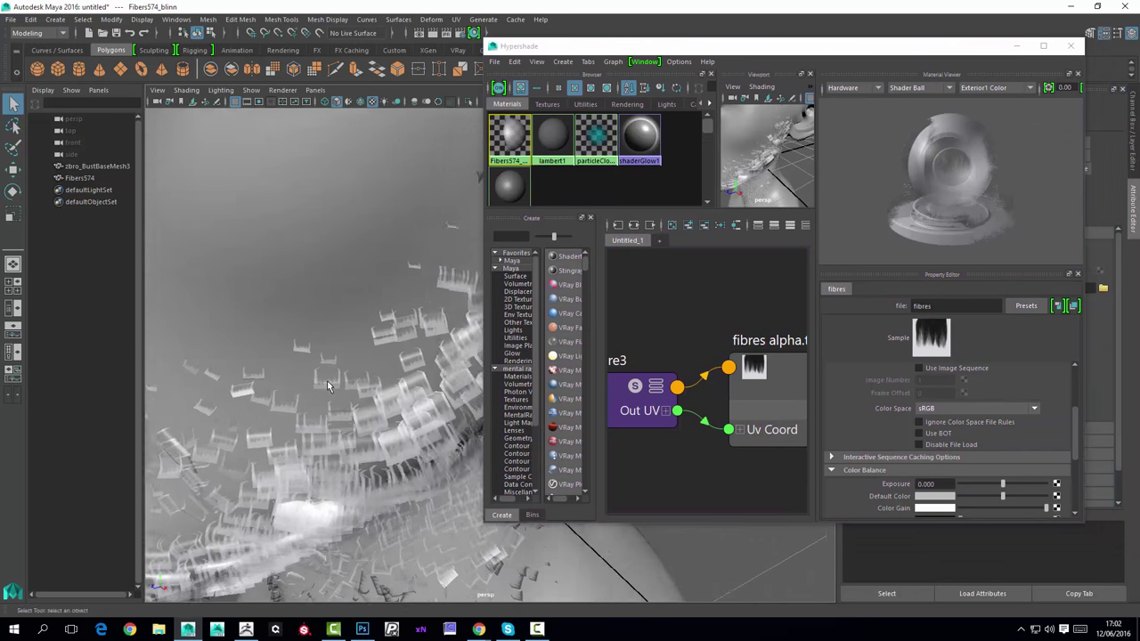
right_click_drag(375, 348, 452, 369, "alt")
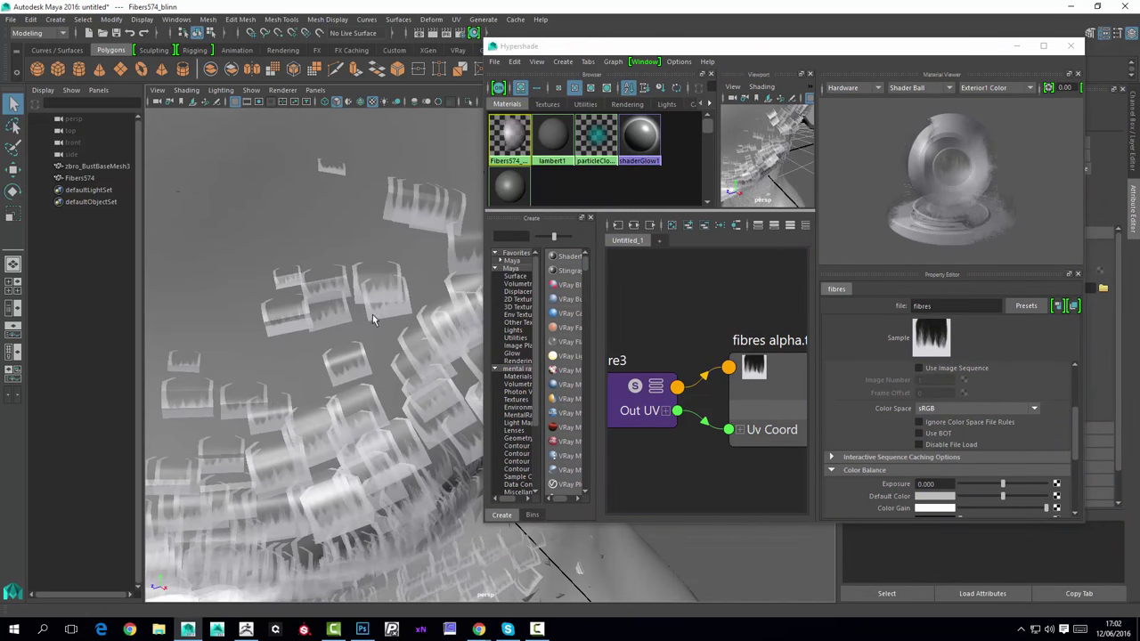
In the Hardware Renderer 2.0 settings, try the Simple and Depth Peeling transparency algorithms and finish with Simple.
left_click(283, 89)
left_click(403, 111)
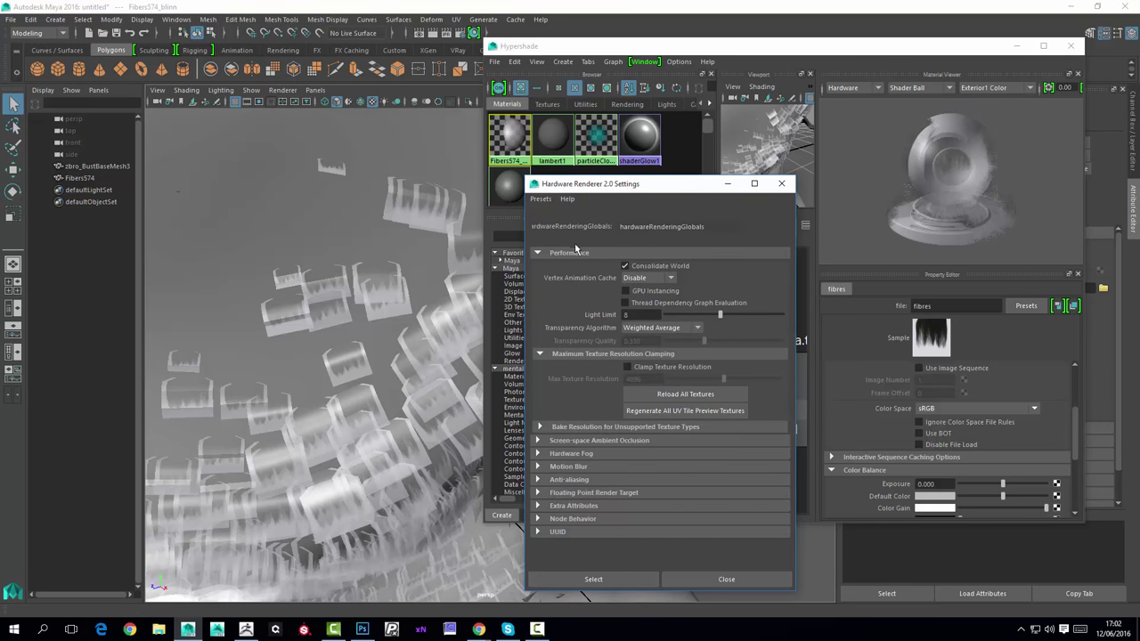
left_click(673, 329)
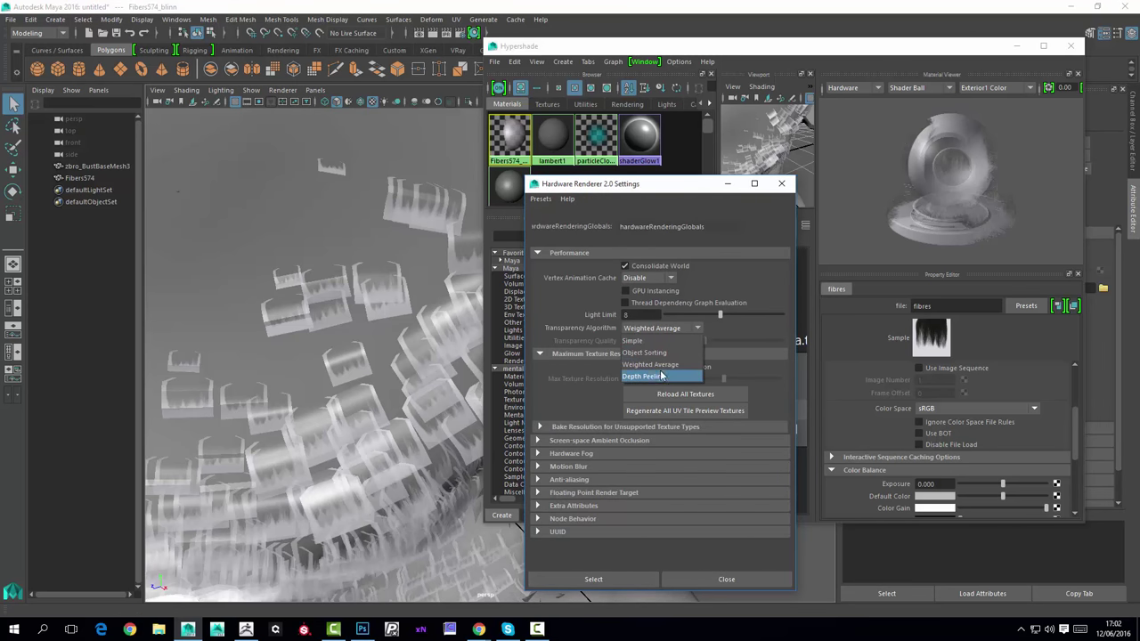
left_click(659, 343)
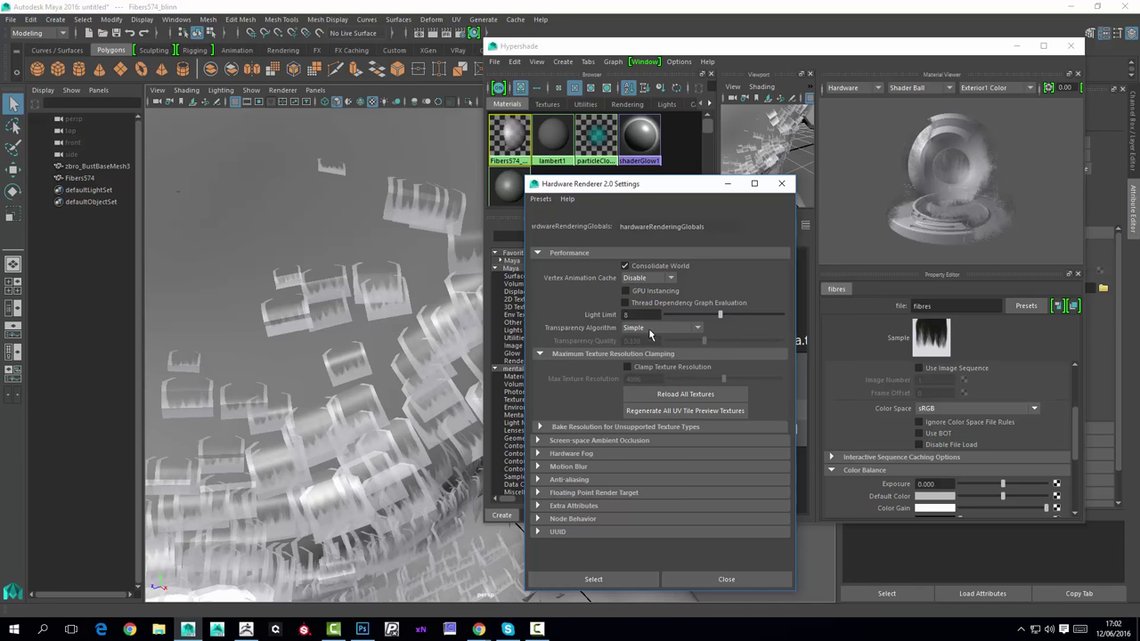
left_click(644, 330)
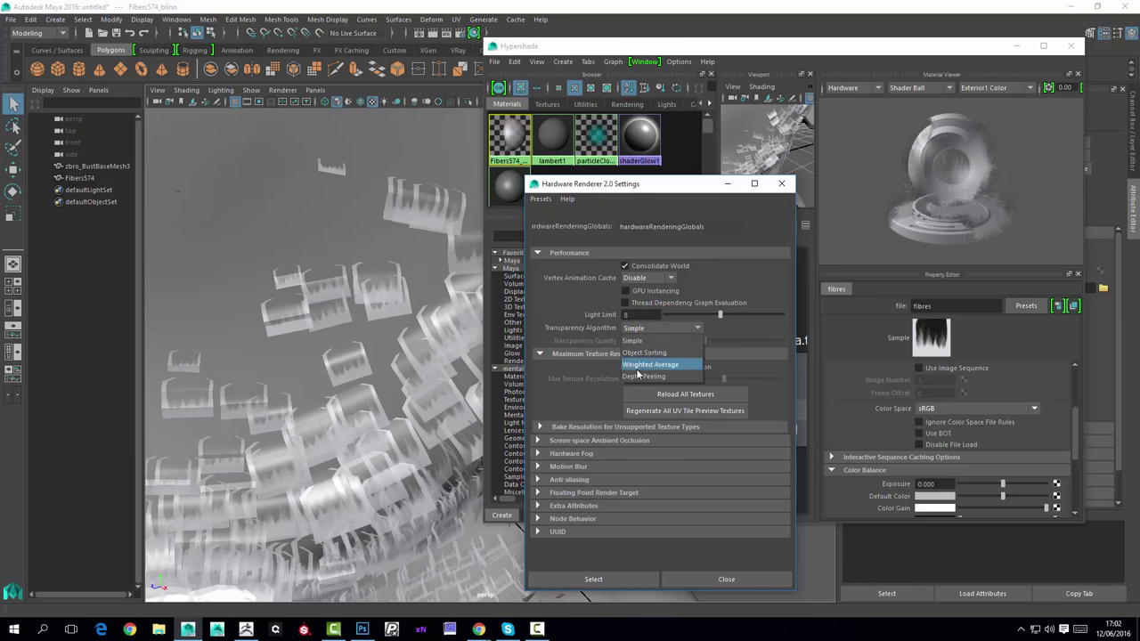
left_click(637, 377)
left_click(647, 329)
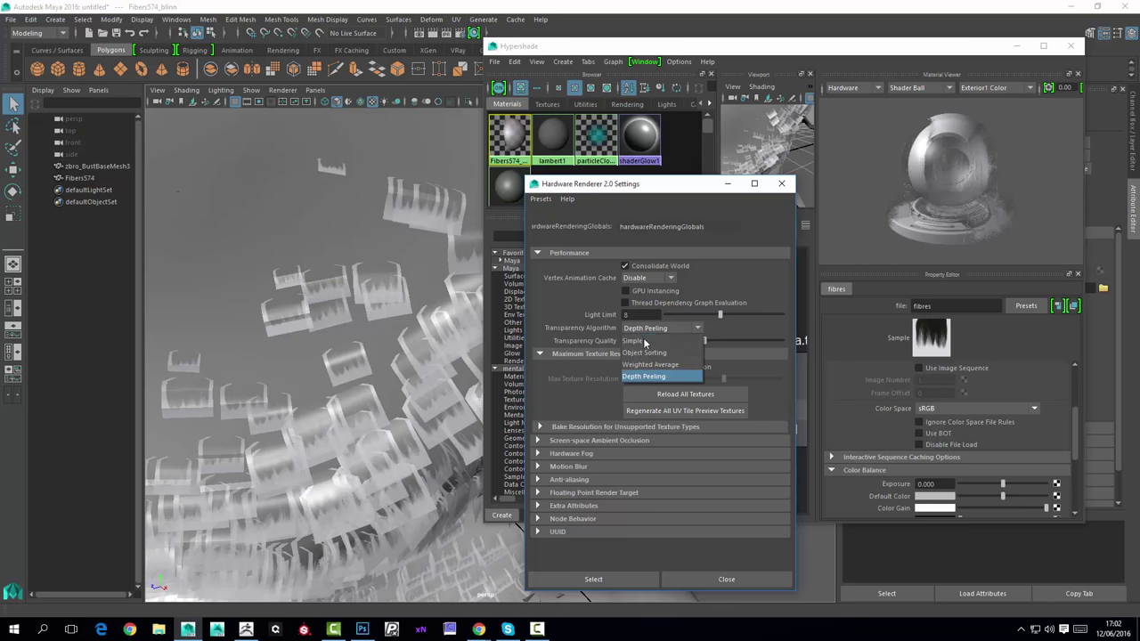
left_click(660, 344)
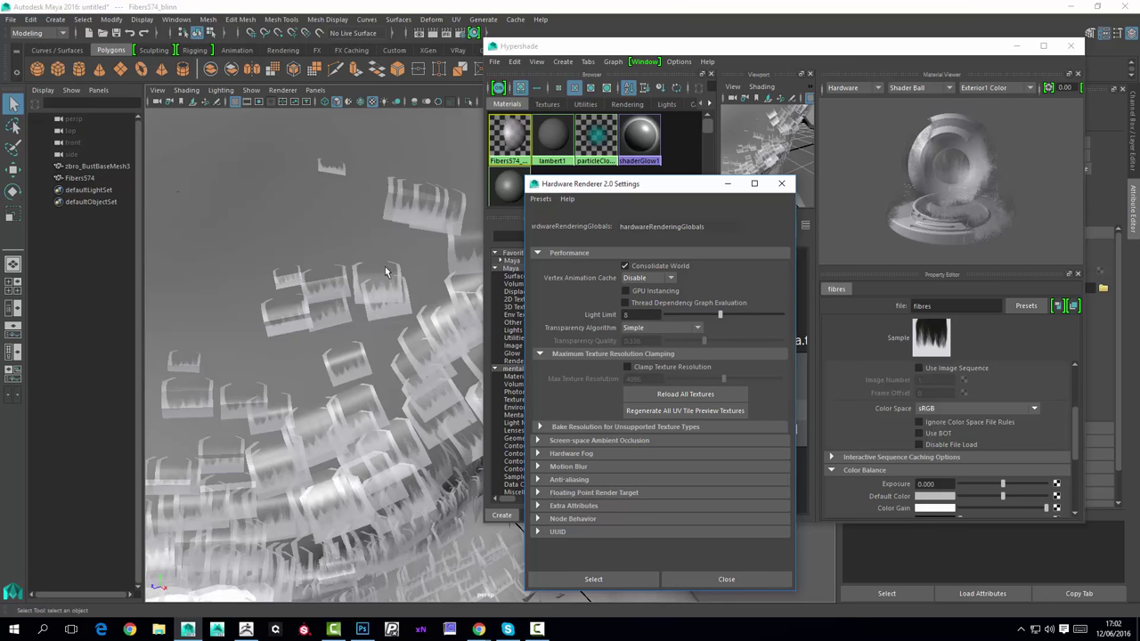
Examine the fiber cards' transparency up close and review the color balance settings of the fibres texture.
left_click_drag(435, 302, 436, 335, "alt")
scroll(458, 387, "up", 6)
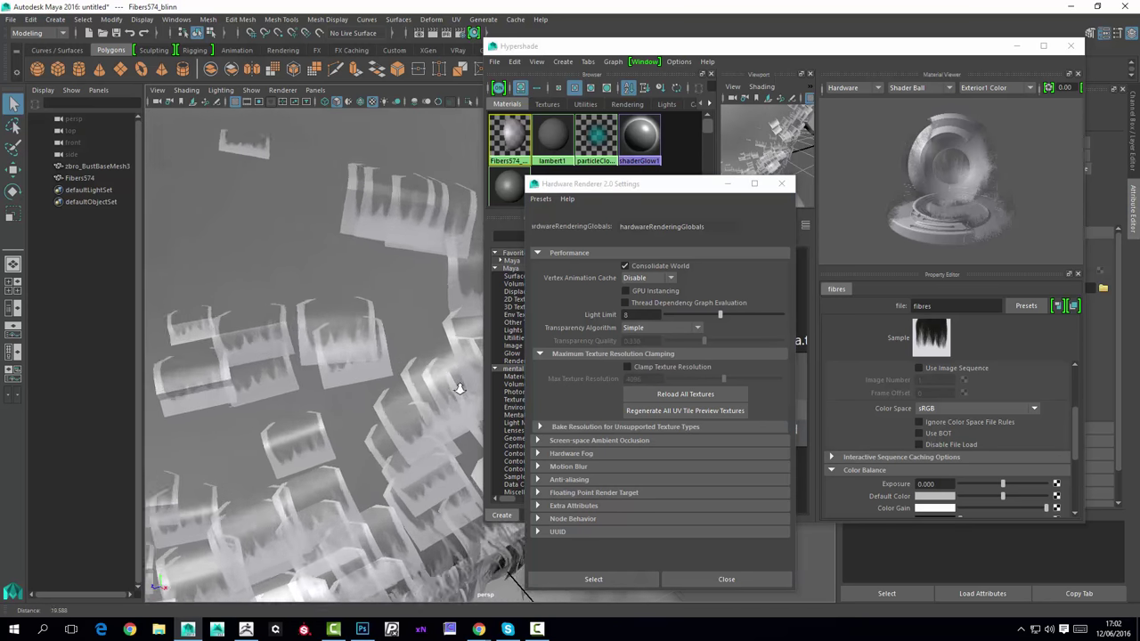
middle_click_drag(374, 360, 423, 390, "alt")
right_click_drag(423, 390, 418, 424, "alt")
mouse_move(302, 330)
left_mouse_down("alt")
mouse_move(354, 330)
mouse_move(296, 342)
left_mouse_up("alt")
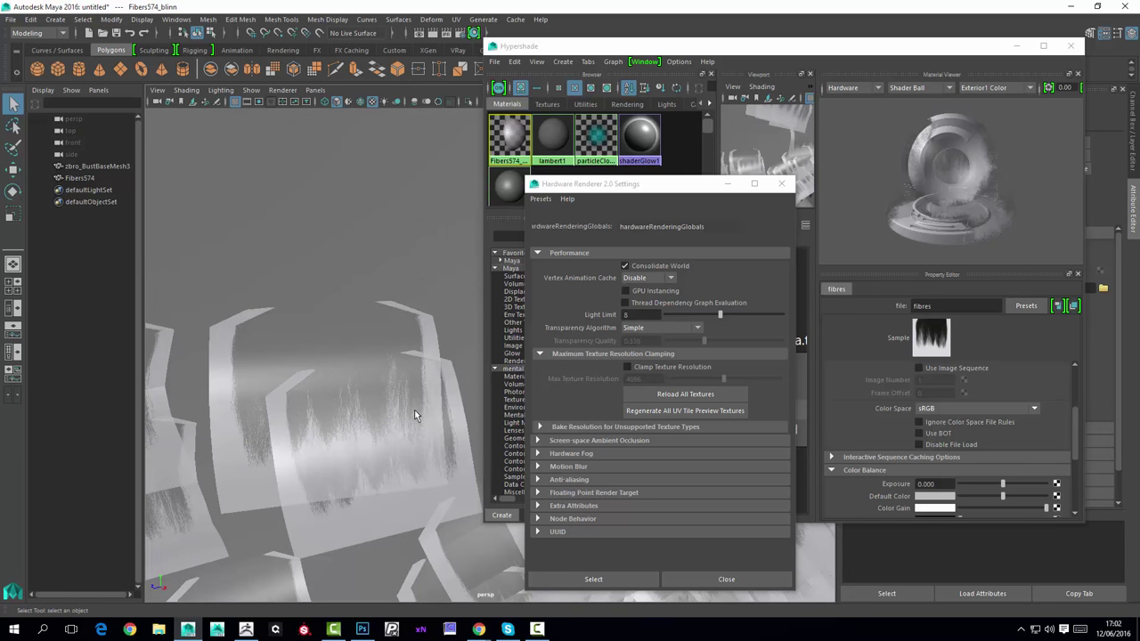
left_click(1064, 421)
scroll(1069, 437, "down", 4)
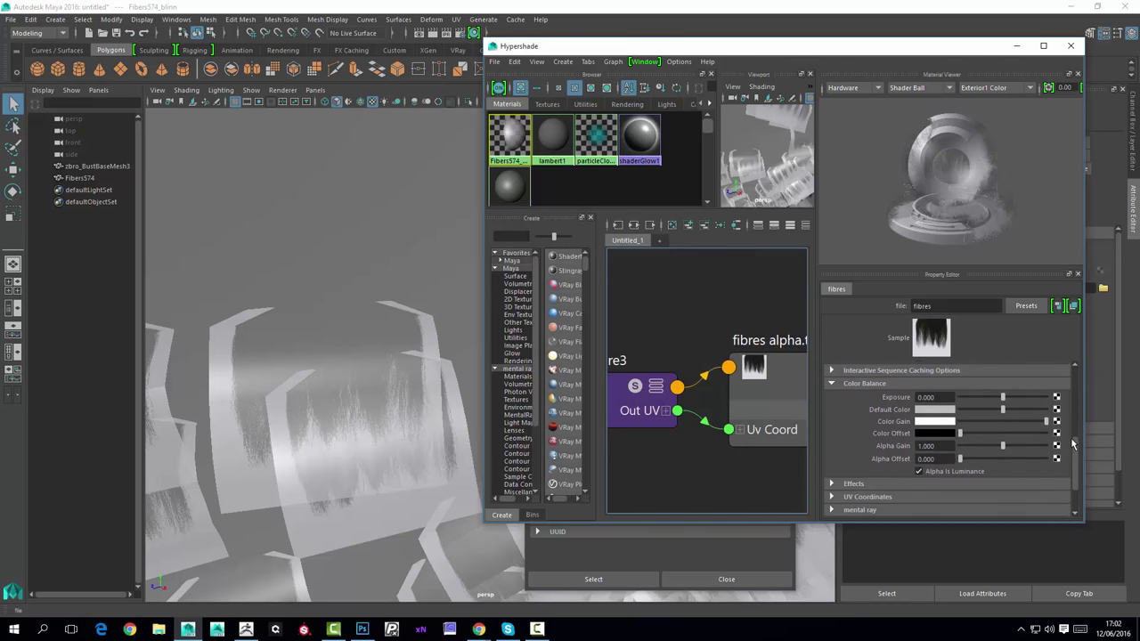
scroll(1074, 443, "up", 3)
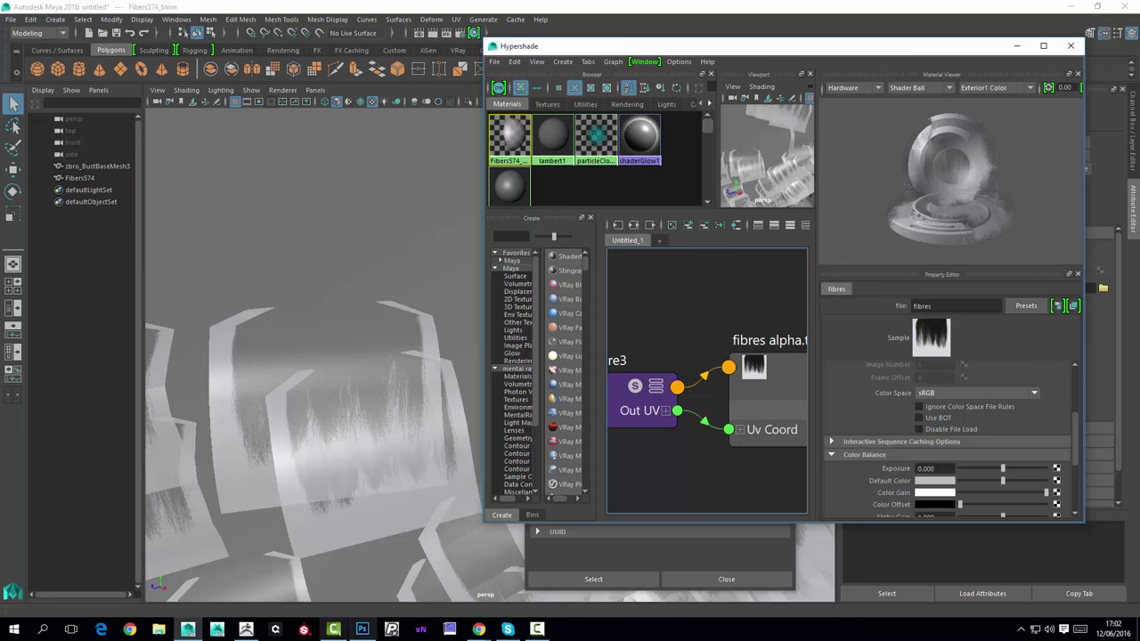
Switch to Photoshop and invert the Alpha 1 channel of the fibres color image.
left_click(362, 629)
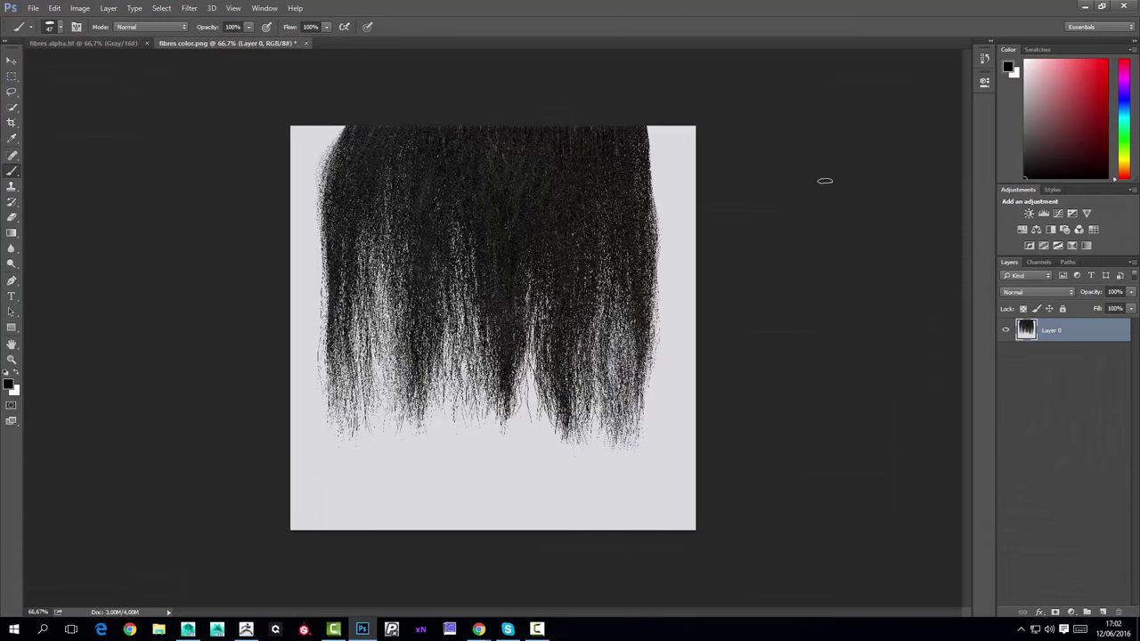
left_click(1038, 263)
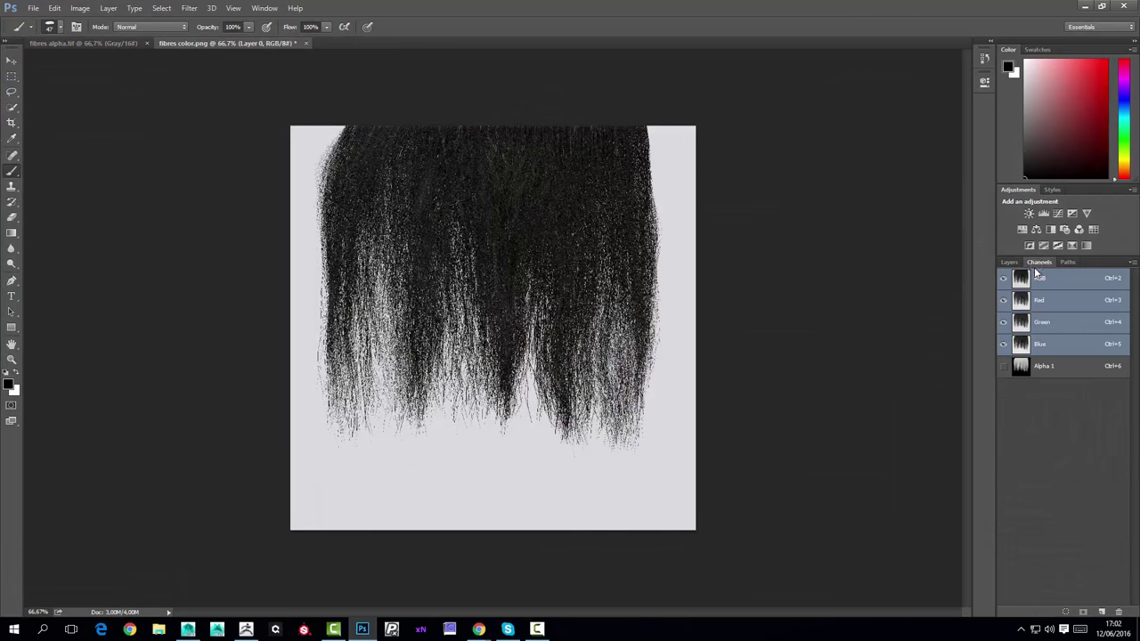
left_click(1033, 368)
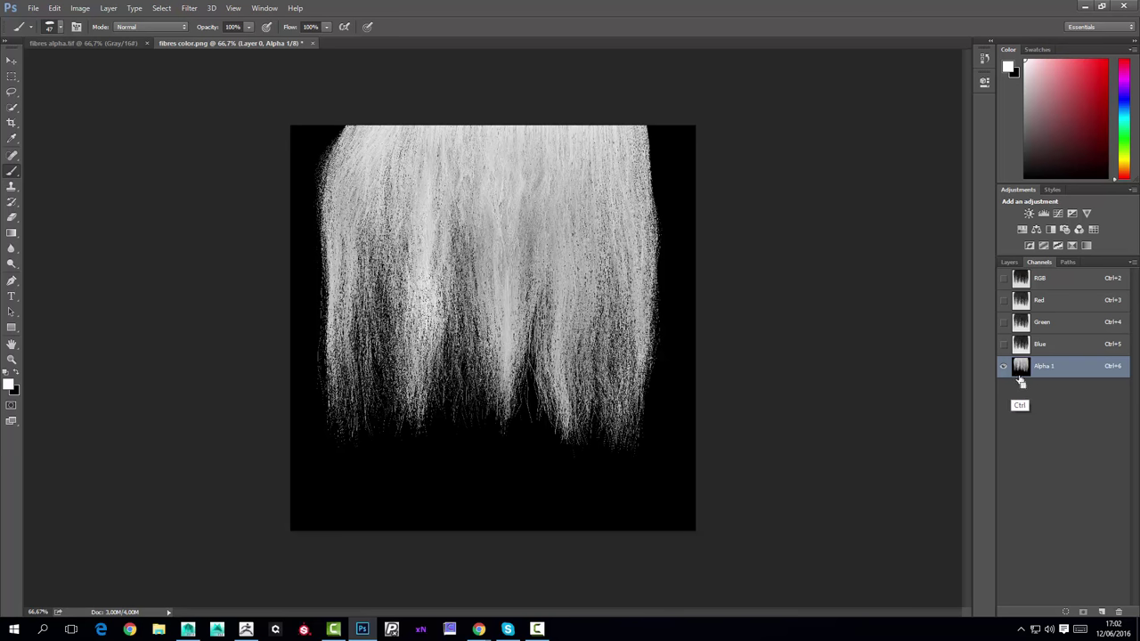
key("ctrl+i")
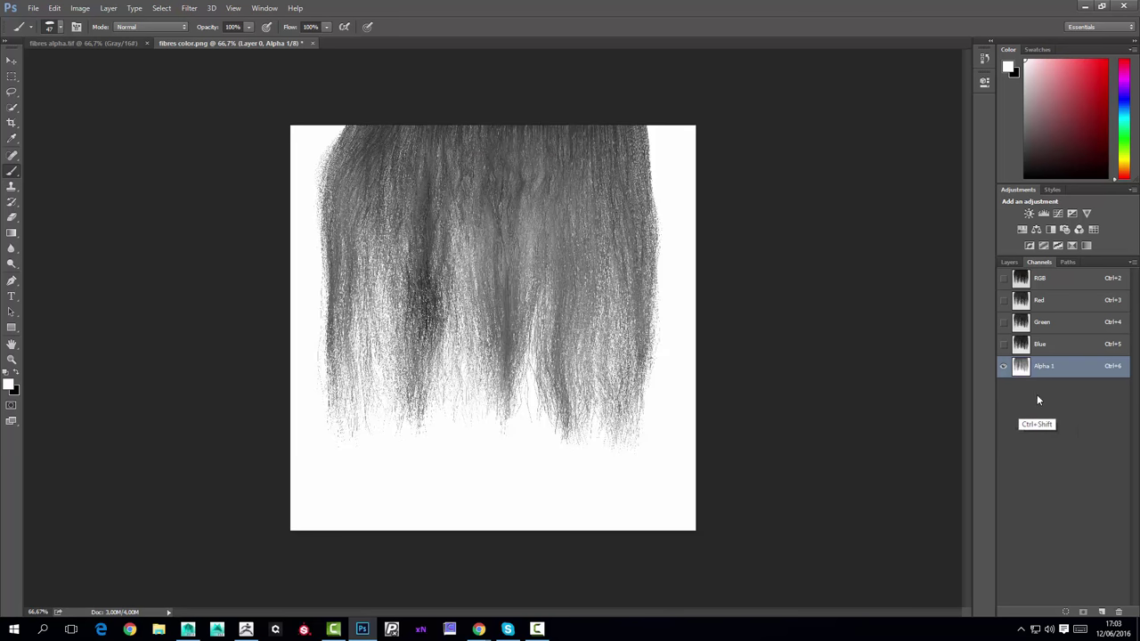
Save the image in PNG format over the existing fibres color.png and show its RGB channels again.
key("ctrl+shift+s")
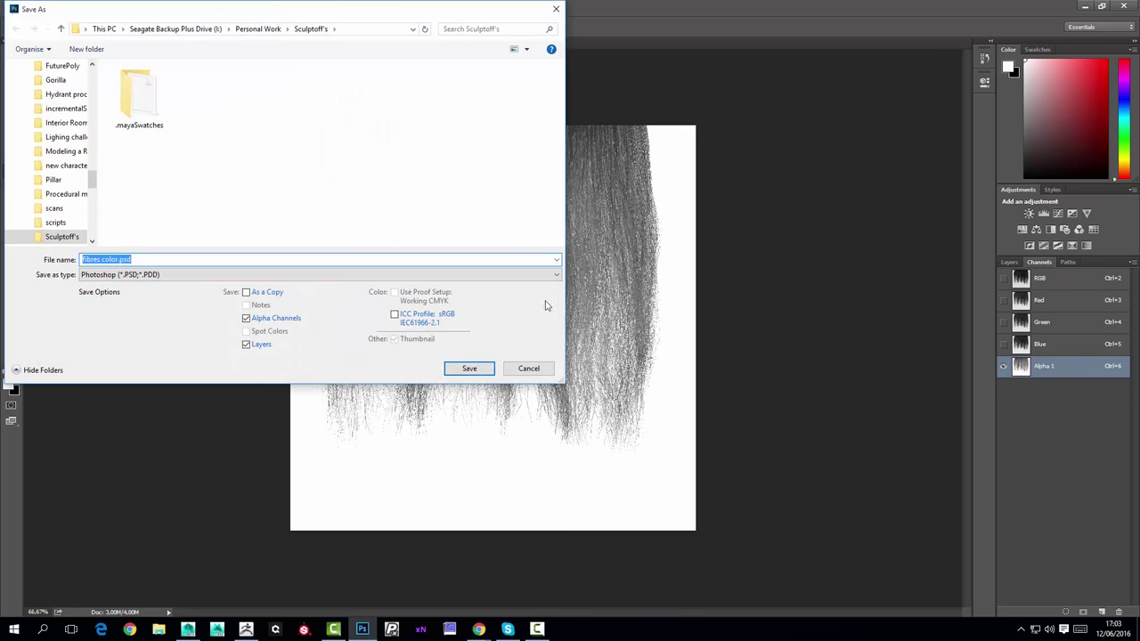
left_click(472, 275)
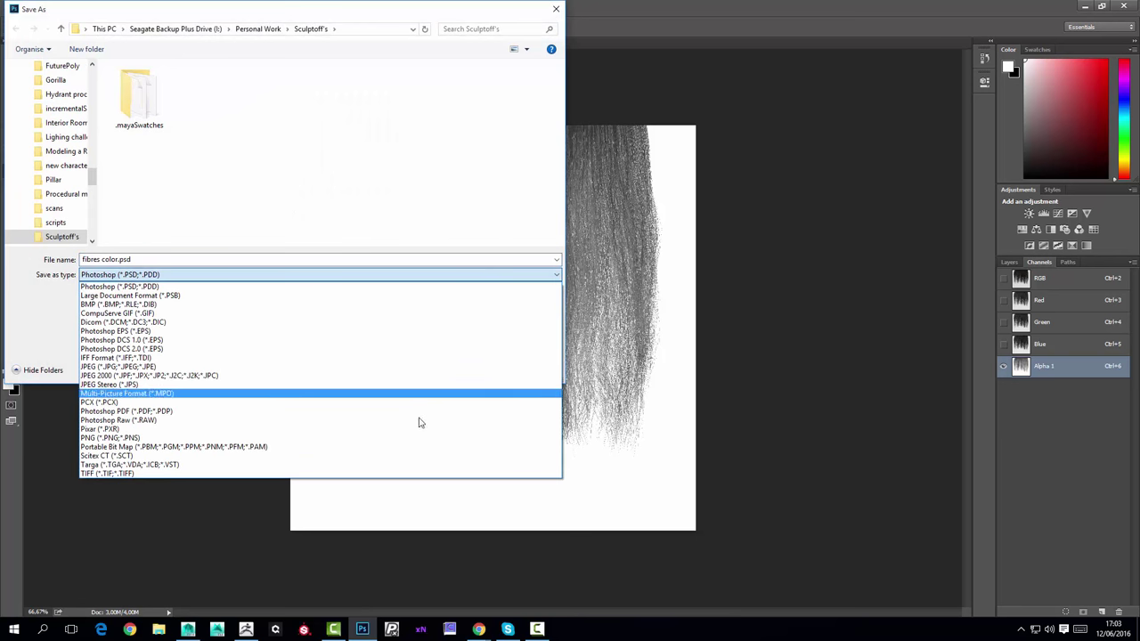
left_click(414, 437)
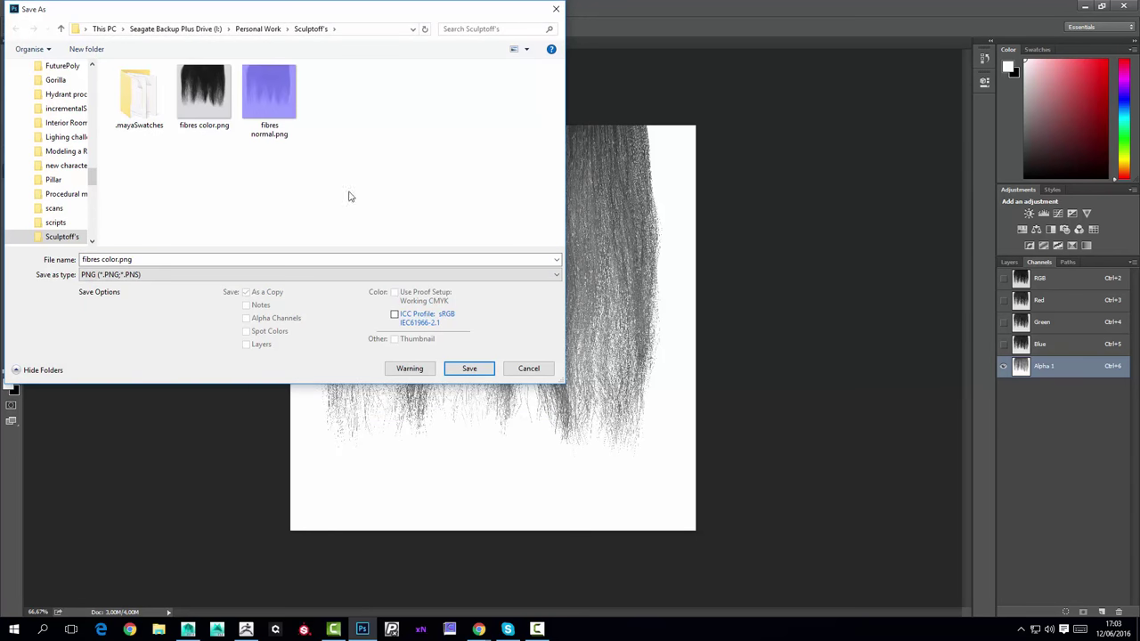
double_click(198, 103)
left_click(599, 319)
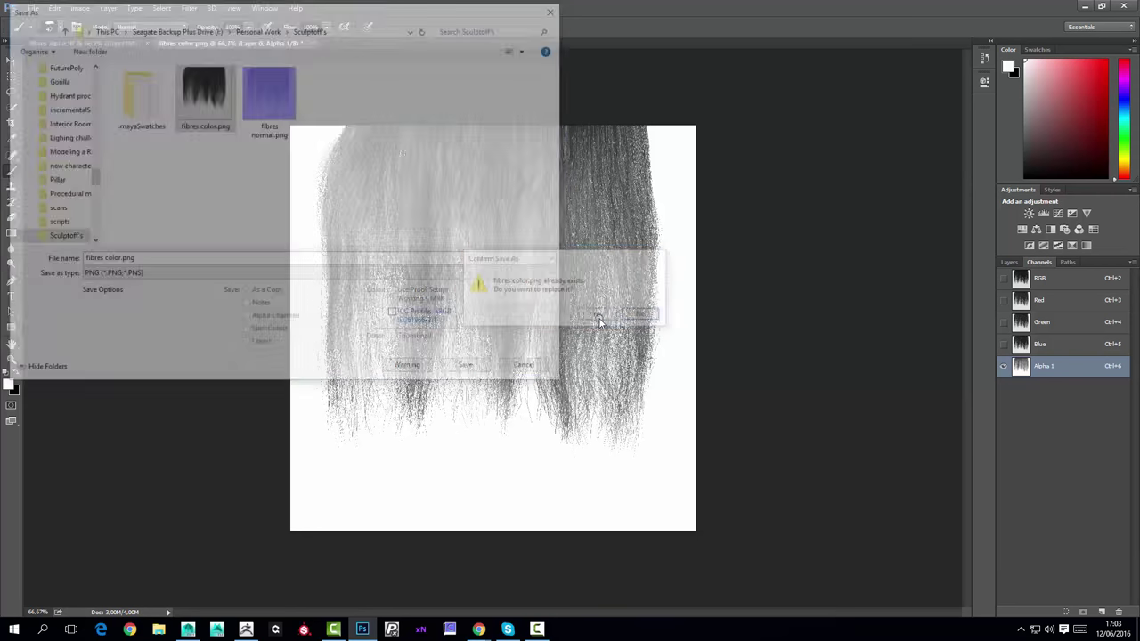
left_click(602, 196)
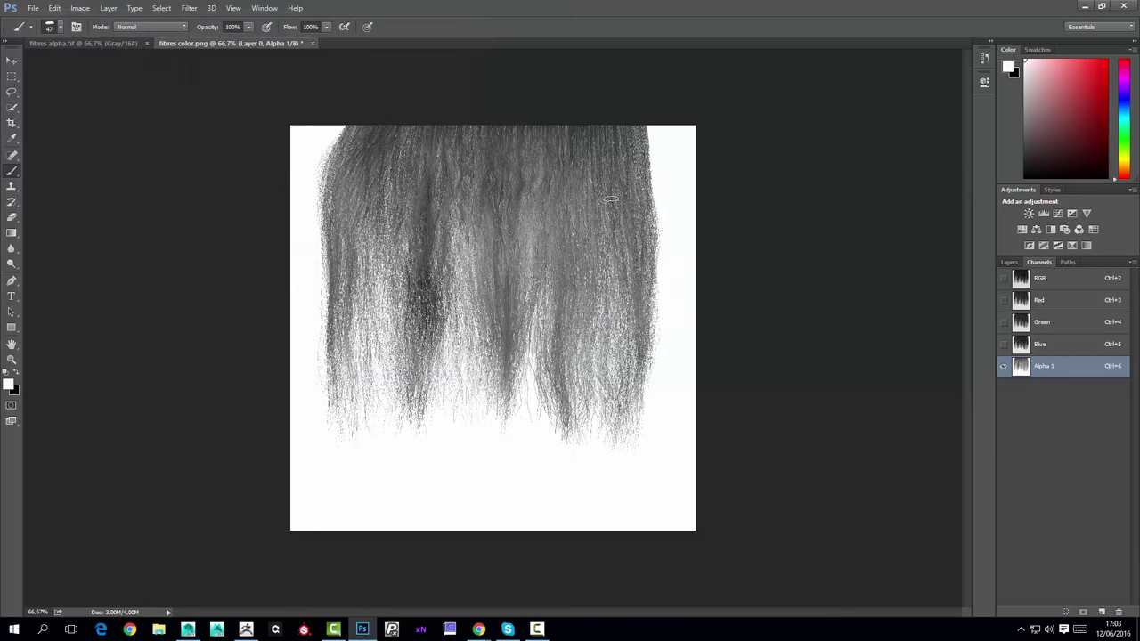
left_click(1017, 275)
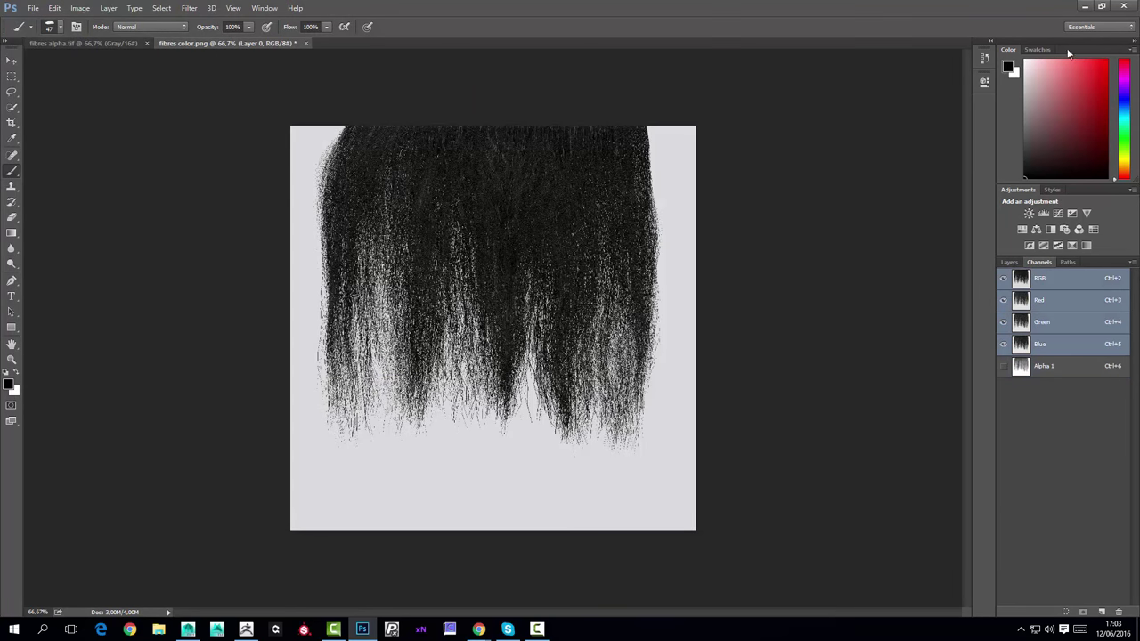
Return to Maya and disable Alpha Is Luminance in the fibres texture's color balance settings.
left_click(1084, 7)
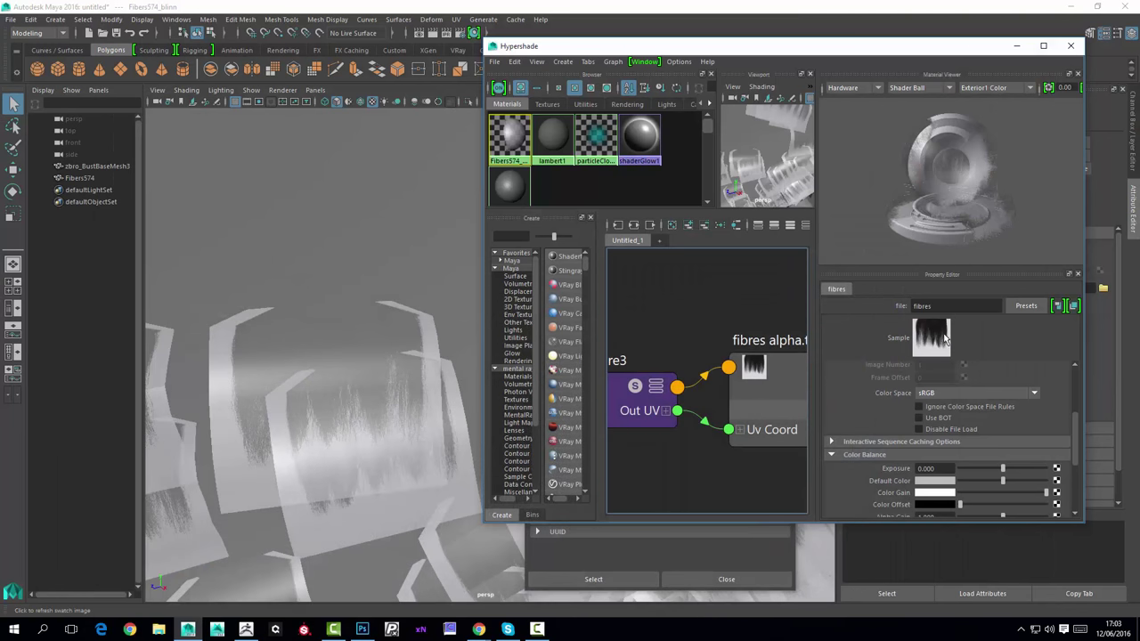
scroll(1060, 427, "up", 5)
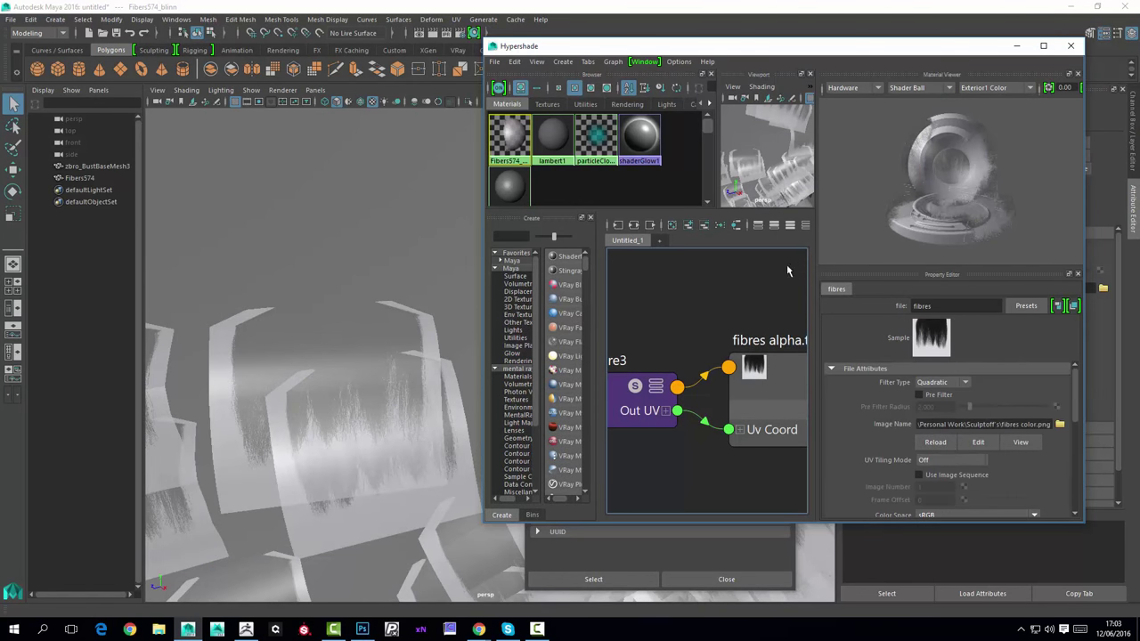
left_click(751, 384)
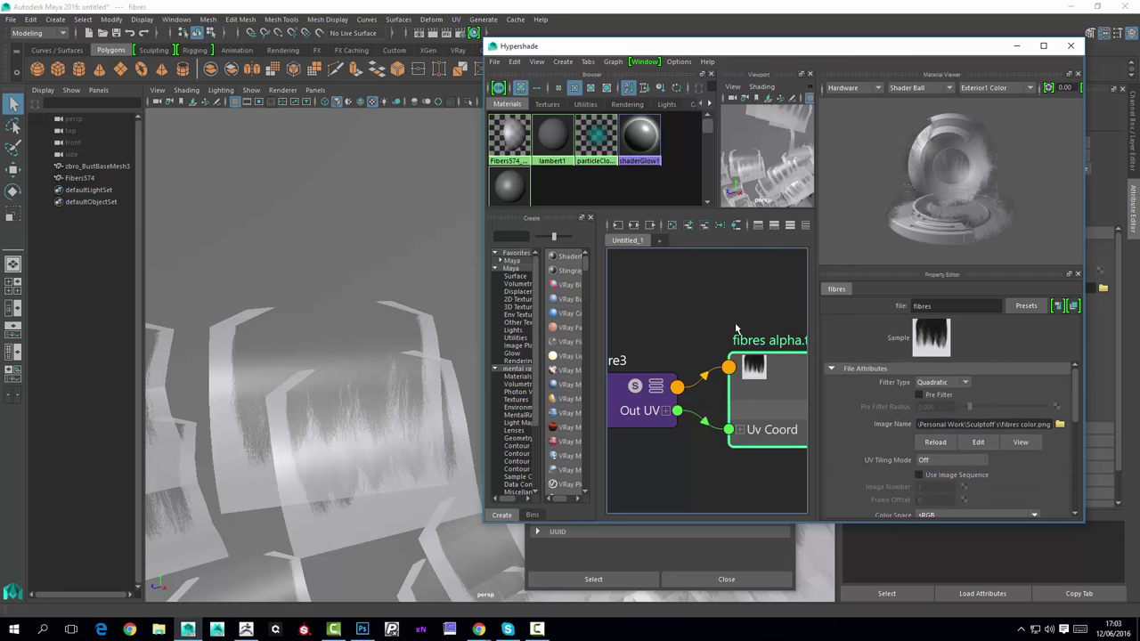
left_click(926, 424)
scroll(930, 435, "down", 10)
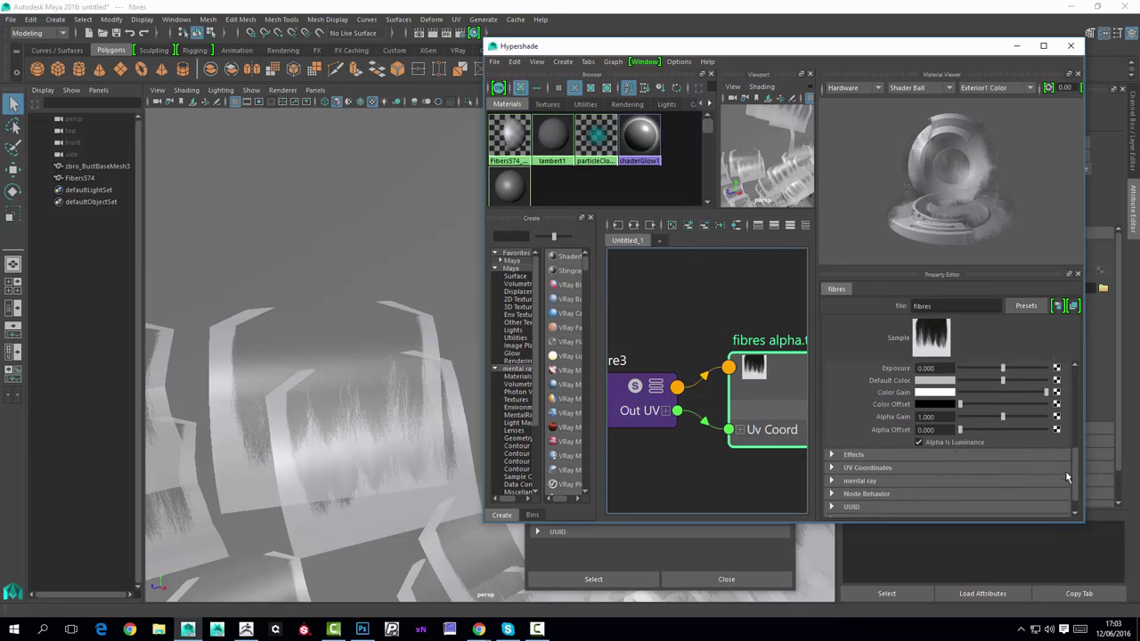
left_click(919, 435)
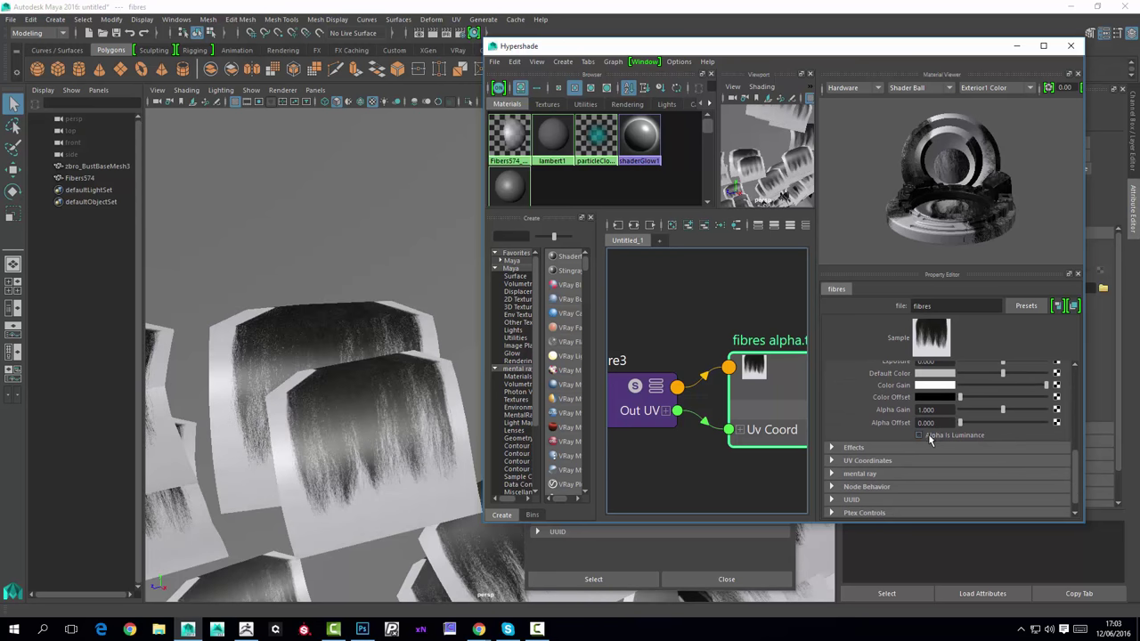
Examine how the fiber cards display across the beard, from close up and from farther away.
left_click_drag(374, 455, 269, 410, "alt")
scroll(234, 406, "down", 5)
middle_click_drag(303, 445, 266, 394, "alt")
right_click_drag(267, 394, 325, 410, "alt")
middle_click_drag(287, 336, 310, 406, "alt")
right_click_drag(310, 407, 326, 383, "alt")
middle_click_drag(326, 383, 365, 285, "alt")
left_click_drag(365, 285, 356, 314, "alt")
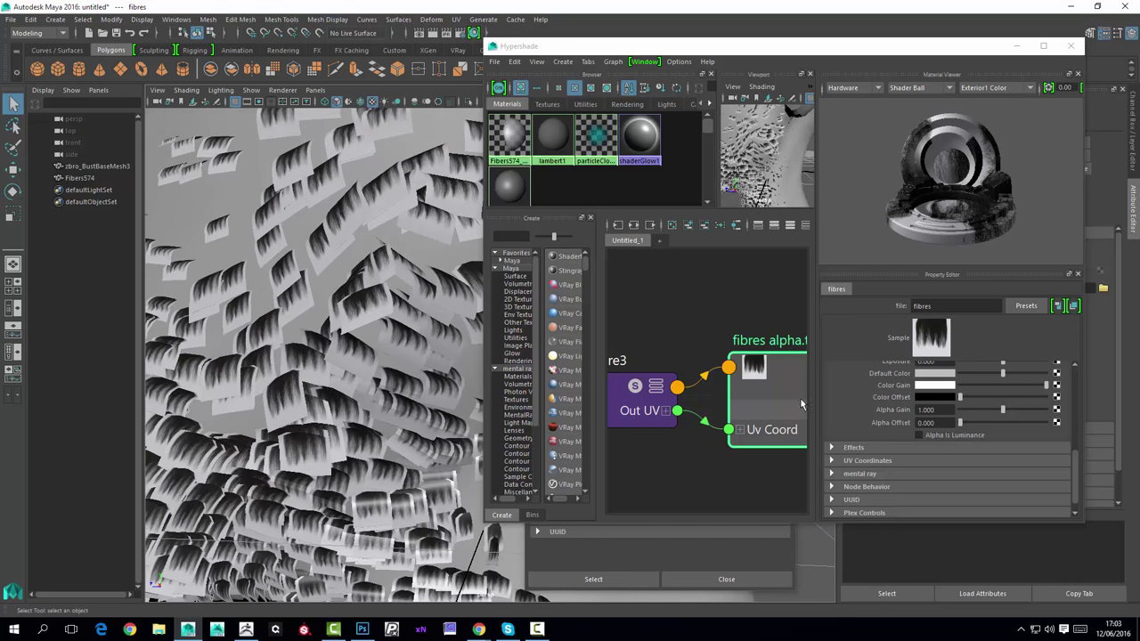
Enable Alpha Is Luminance on the fibres texture again and check the cards in the viewport.
left_click(919, 435)
right_click_drag(291, 373, 356, 387, "alt")
left_click_drag(344, 256, 385, 270, "alt")
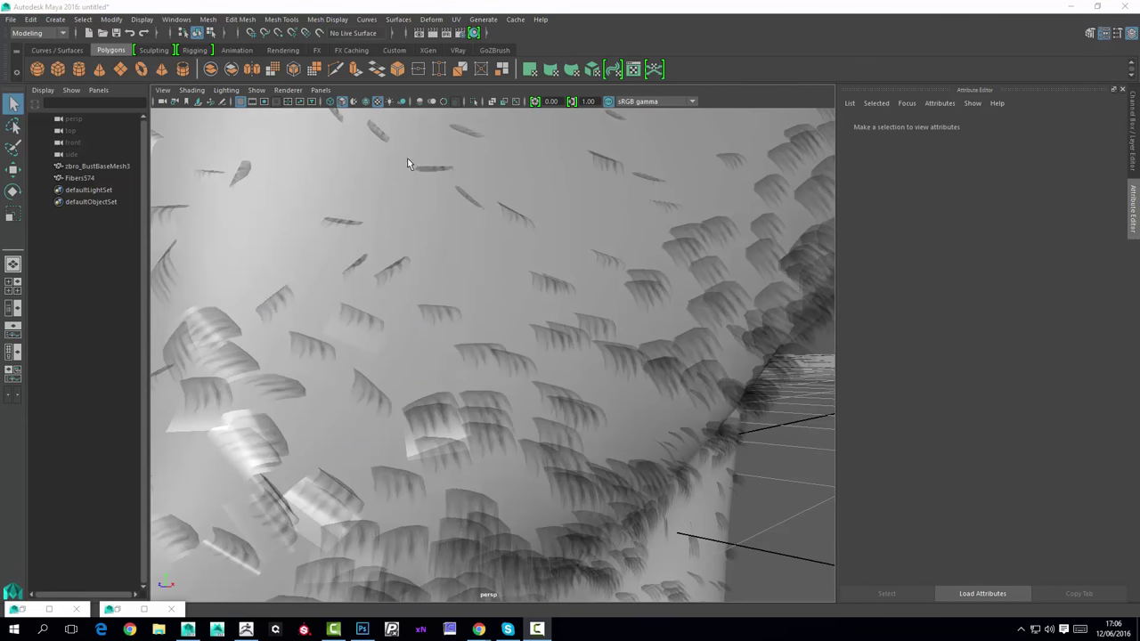
Inspect the transparency of the fiber cards along the jaw from several angles and up close.
left_click_drag(496, 310, 437, 255, "alt")
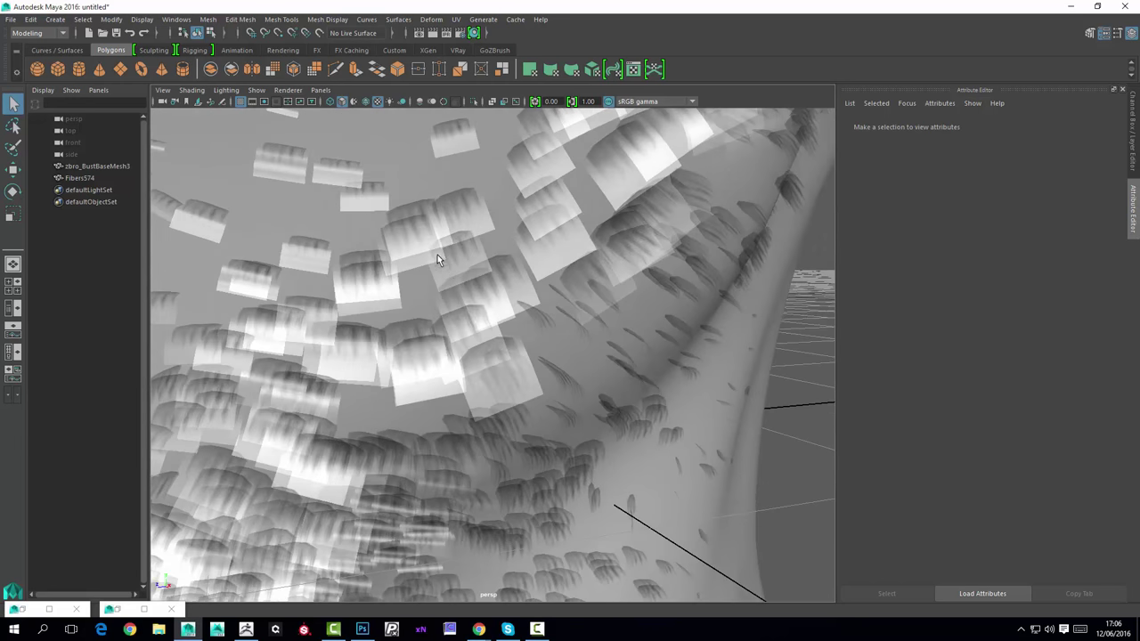
right_click_drag(438, 255, 468, 288, "alt")
middle_click_drag(468, 288, 450, 307, "alt")
left_click_drag(450, 307, 494, 306, "alt")
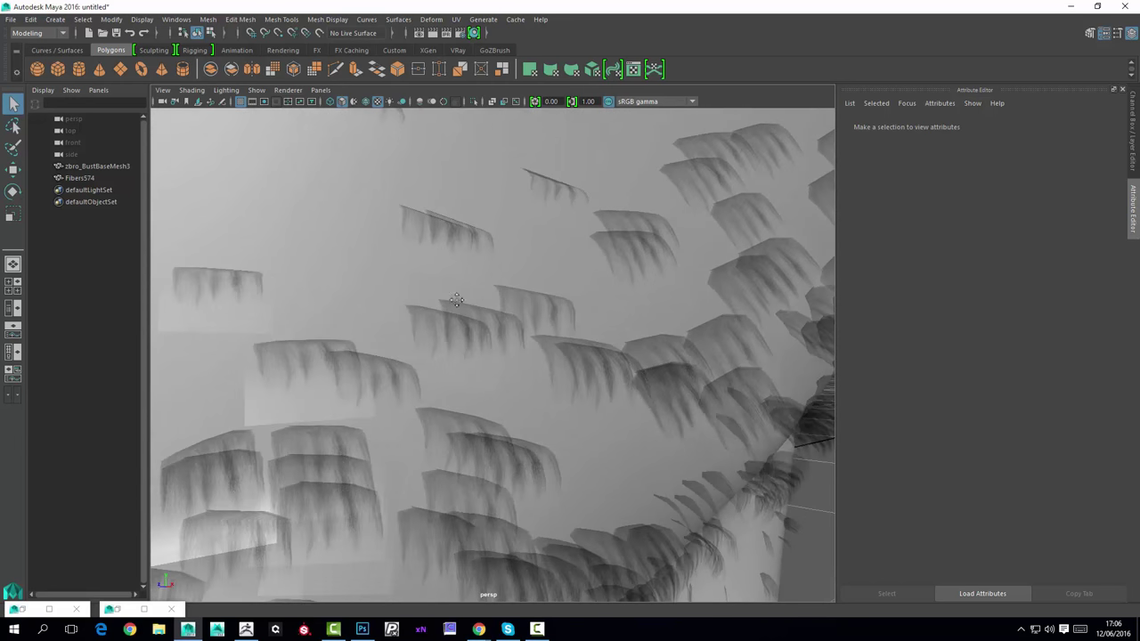
middle_click_drag(456, 300, 397, 328, "alt")
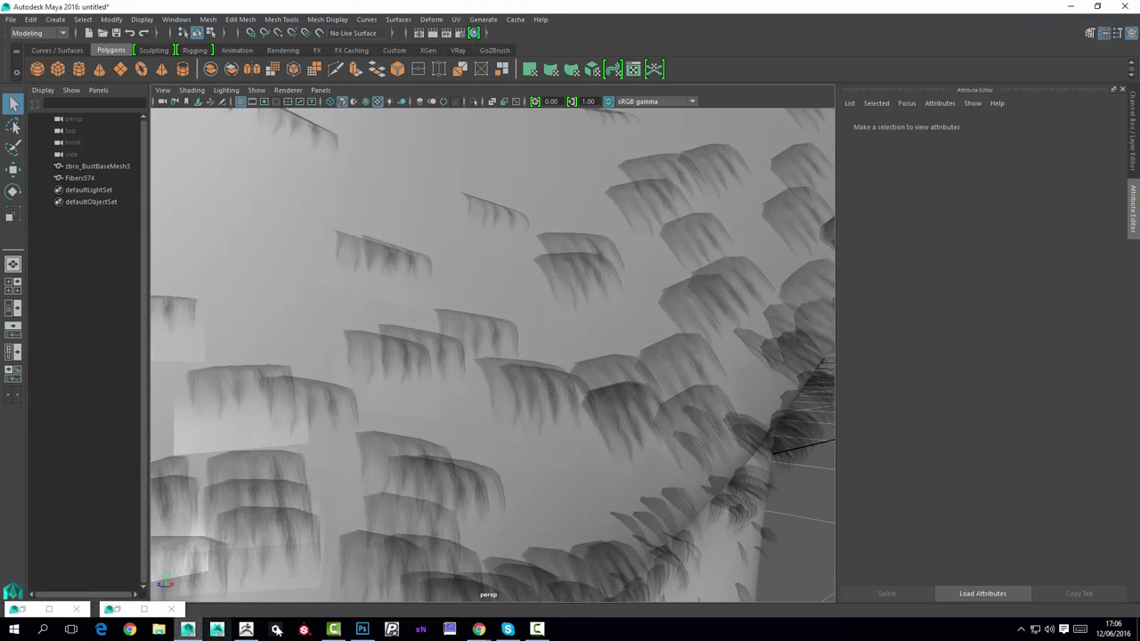
left_click(362, 629)
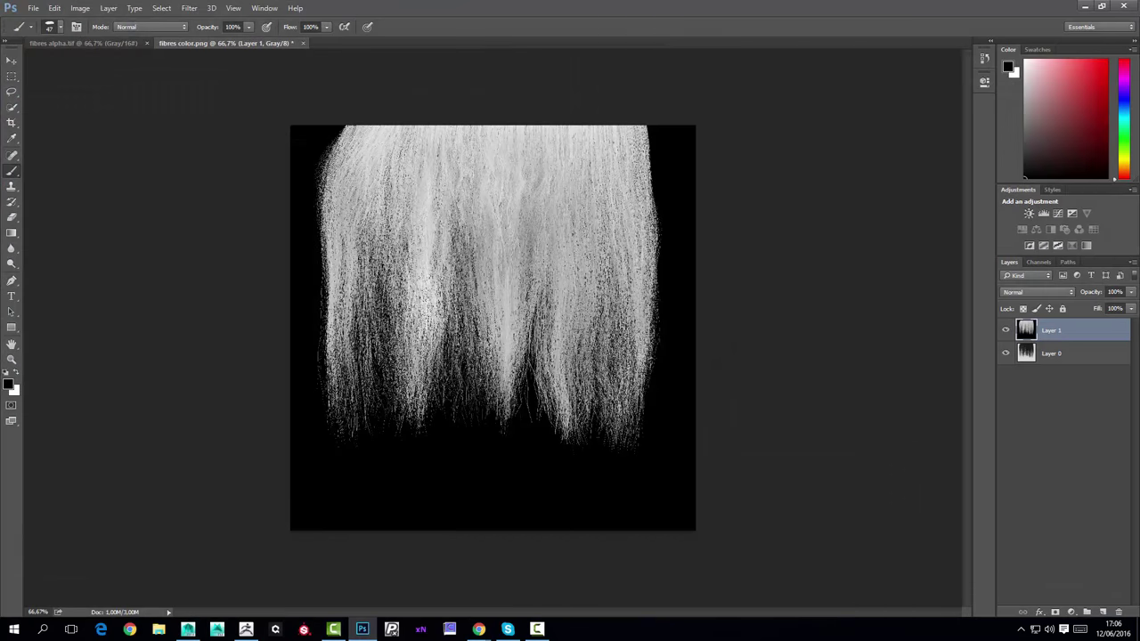
left_click(33, 8)
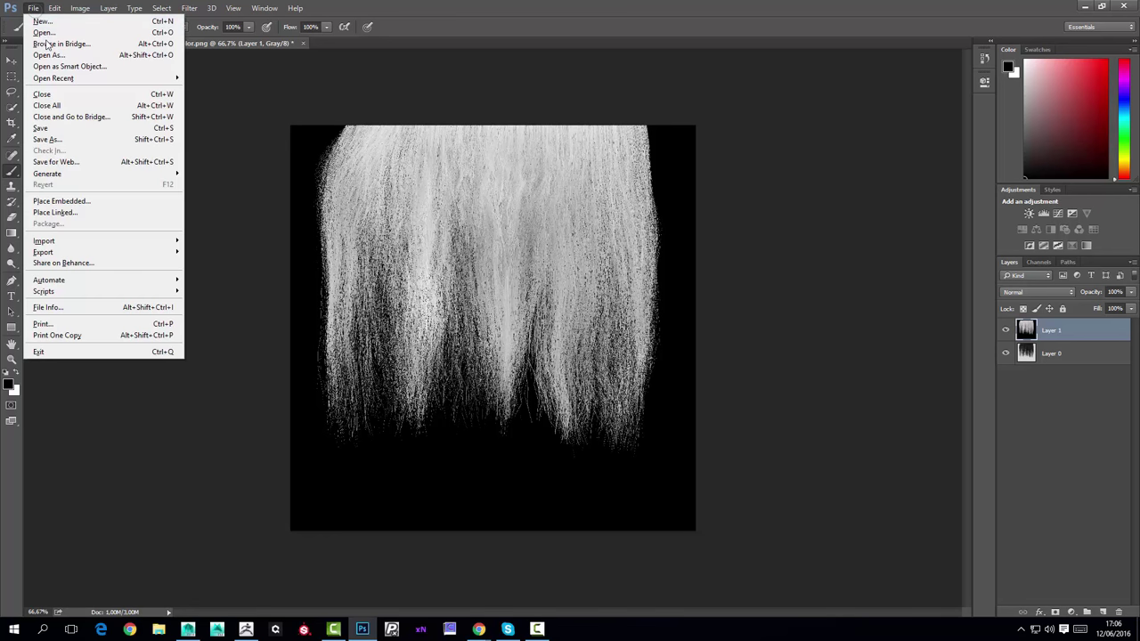
mouse_move(80, 8)
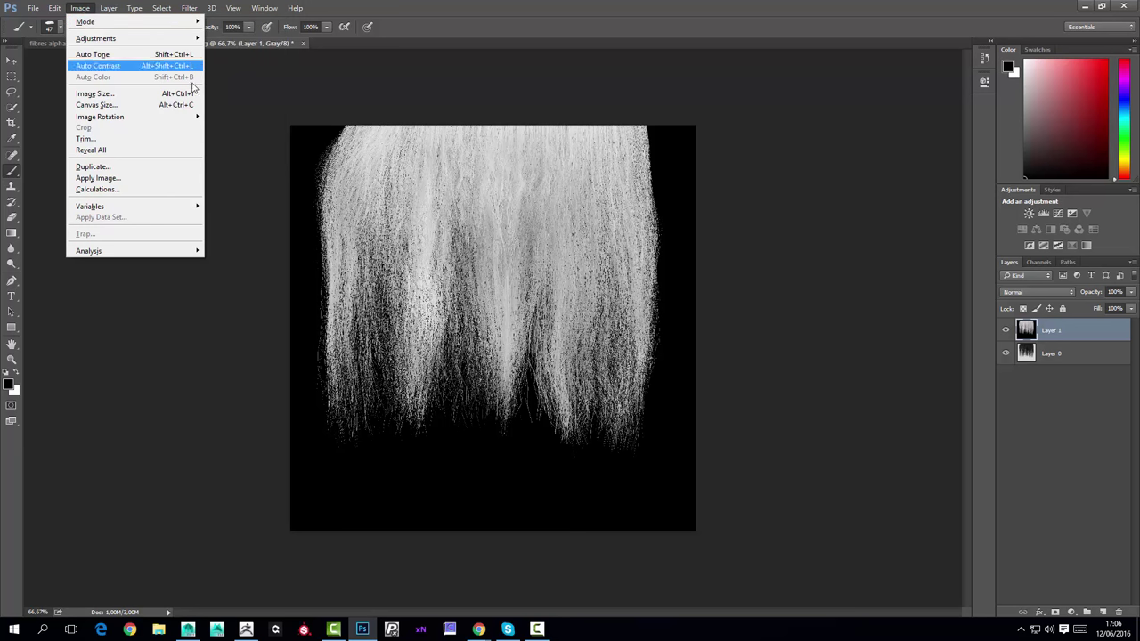
mouse_move(34, 10)
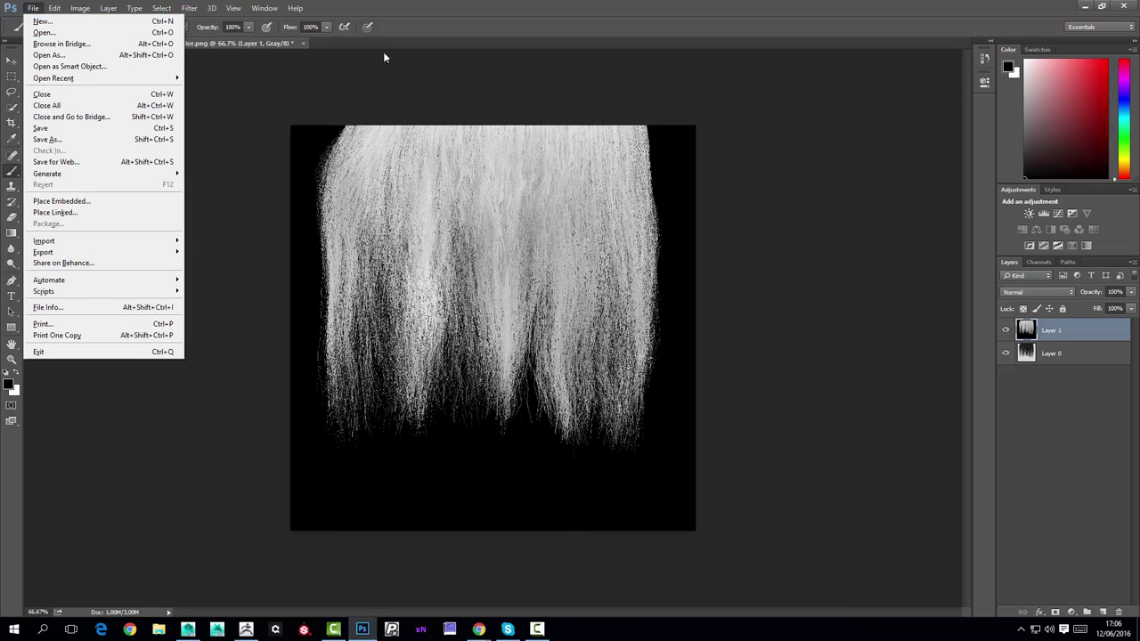
left_click(1085, 6)
left_click(1084, 5)
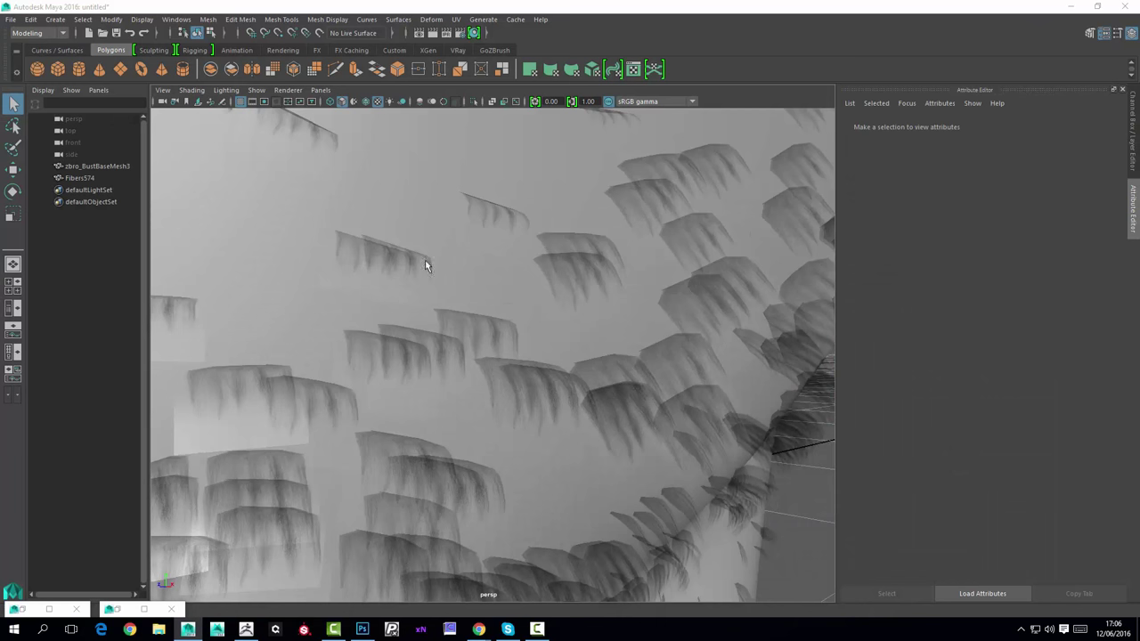
Select the fiber cards, bring Hypershade back up and show the color balance settings of the fibres1 texture.
left_click_drag(425, 260, 401, 298, "alt")
scroll(431, 312, "up", 6)
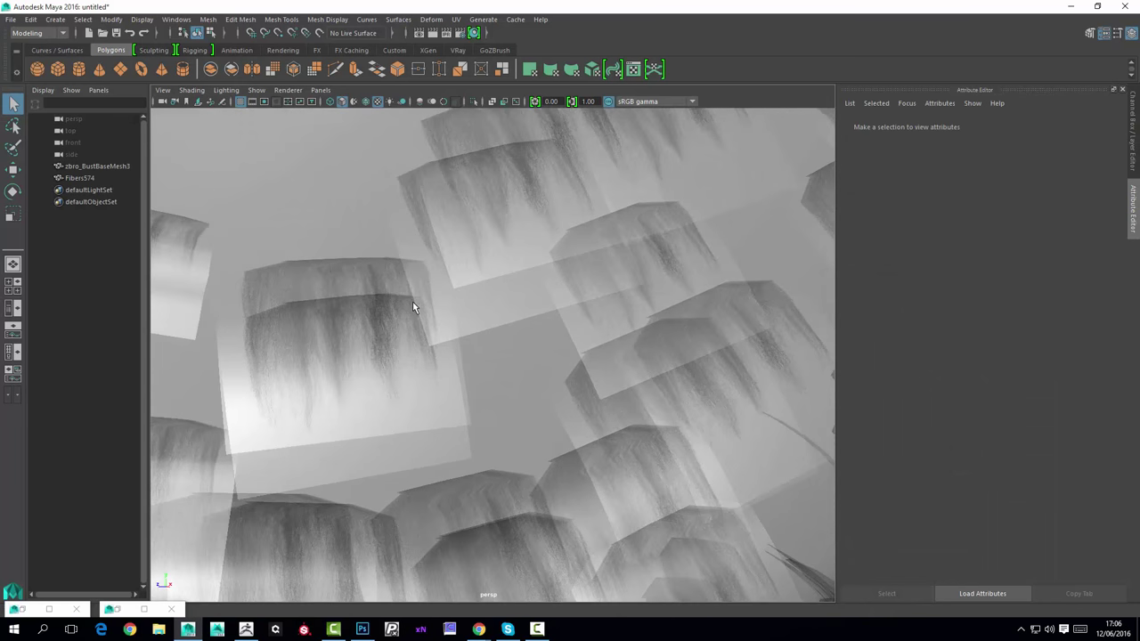
left_click(420, 301)
left_click(502, 68)
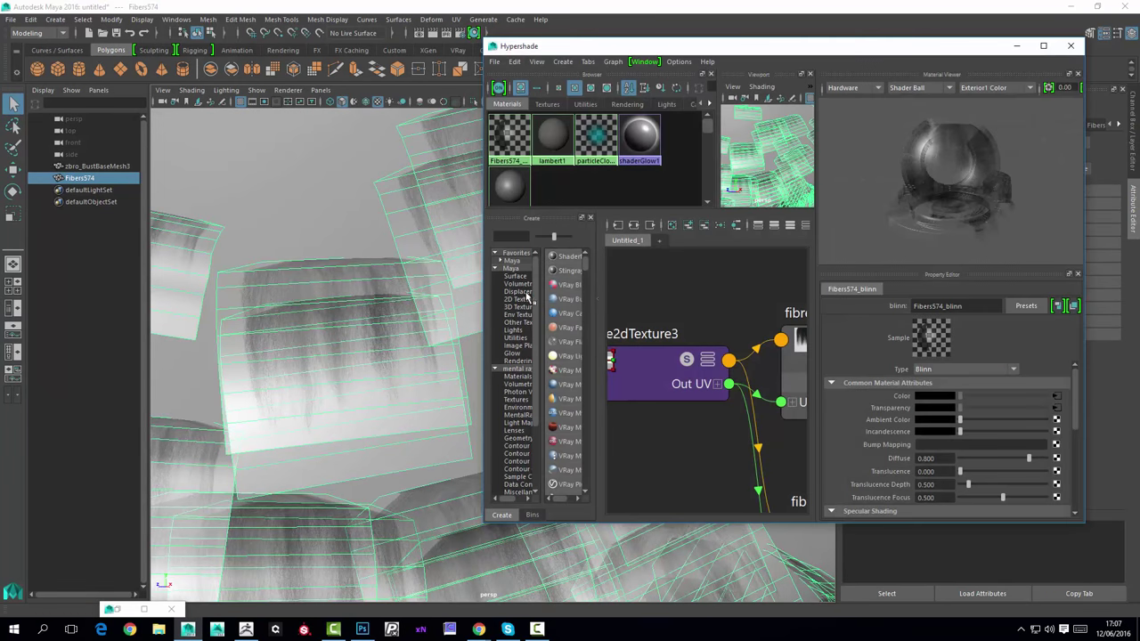
middle_click_drag(670, 392, 614, 292, "alt")
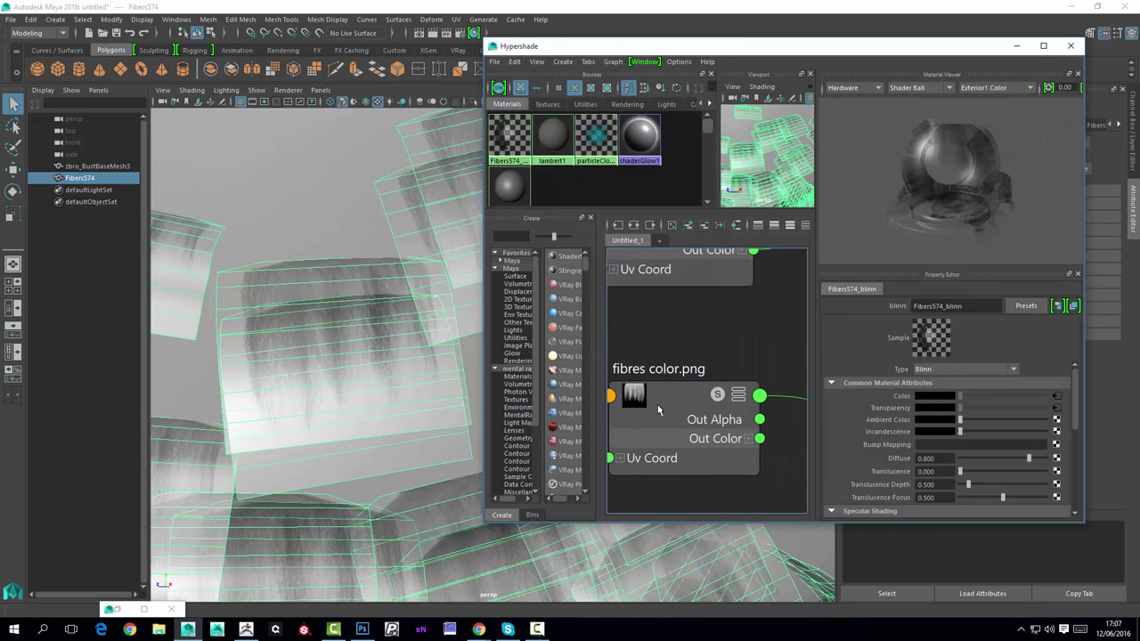
left_click_drag(660, 388, 673, 366)
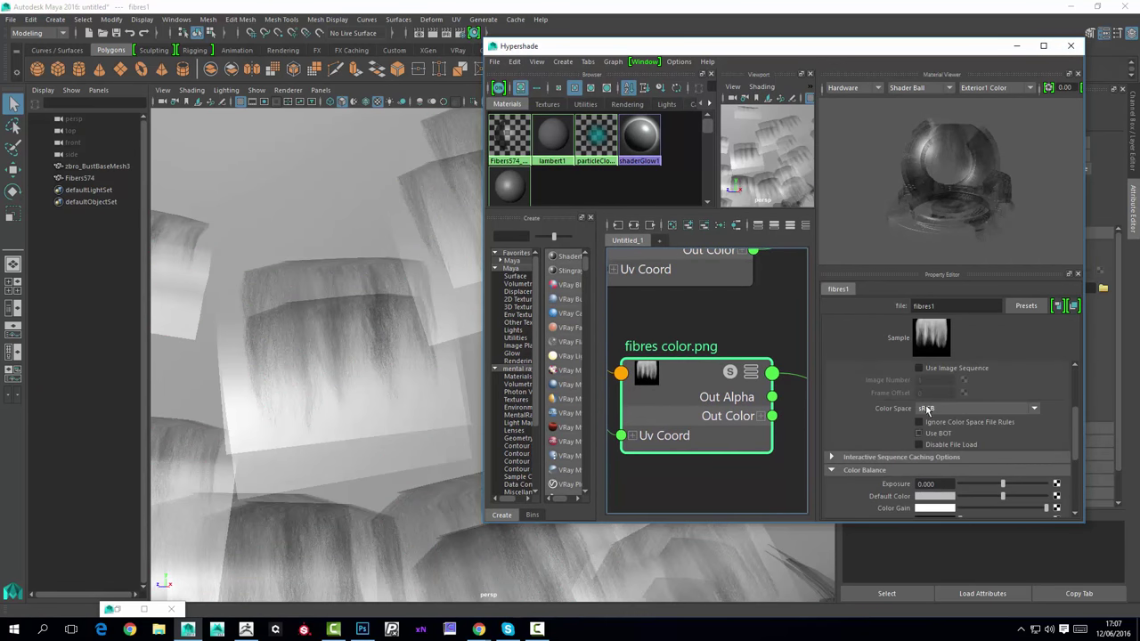
scroll(1074, 465, "down", 3)
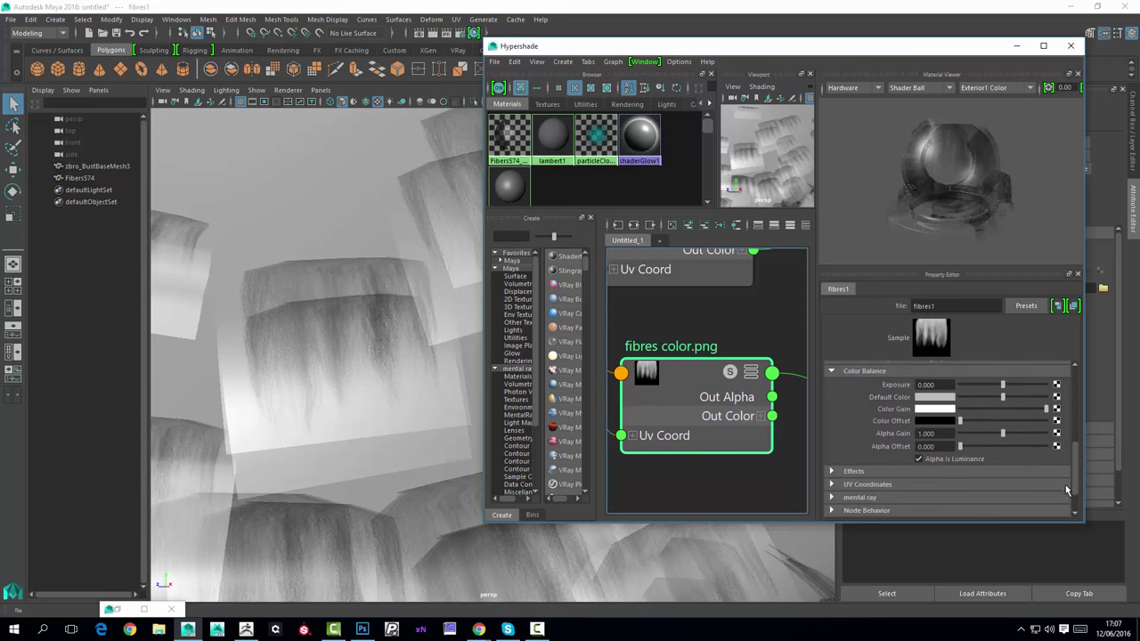
Turn Alpha Is Luminance off and back on for the fibres1 texture to compare the cards.
left_click(946, 465)
left_click(946, 466)
left_click(945, 469)
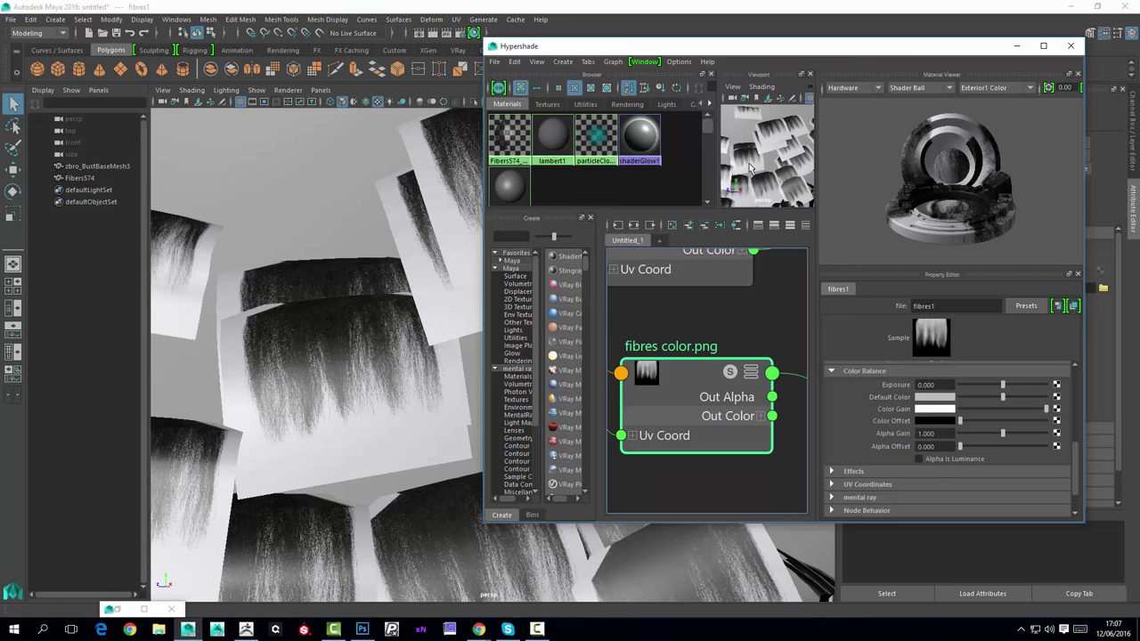
left_click(920, 459)
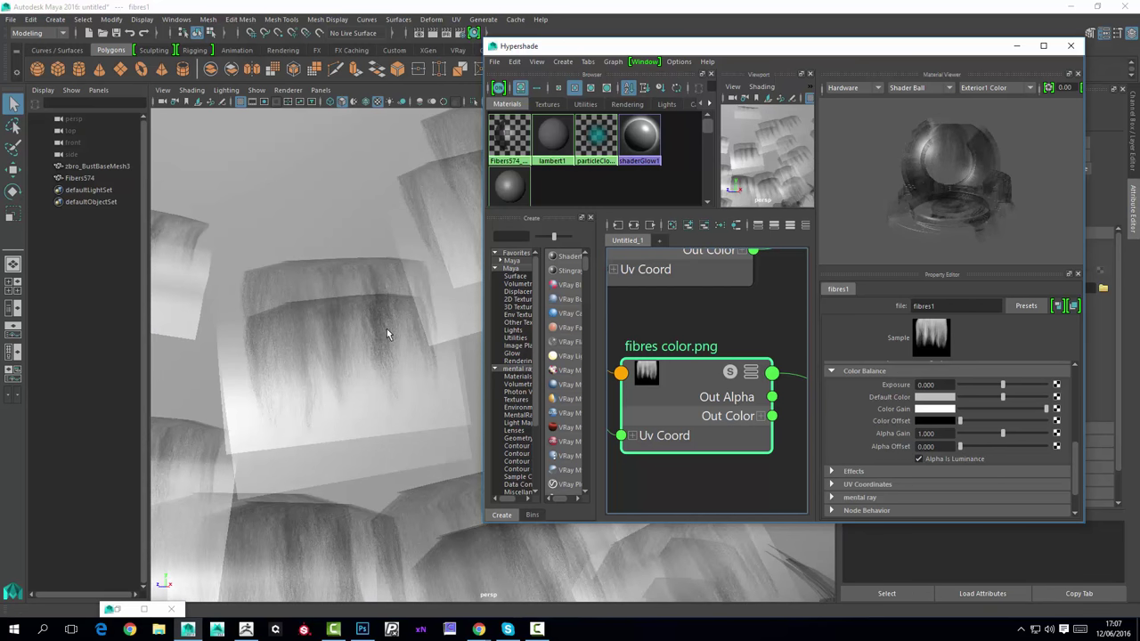
Examine the edges of the fiber cards up close and from farther away, and the texture node feeding the card color.
left_click_drag(383, 290, 319, 302, "alt")
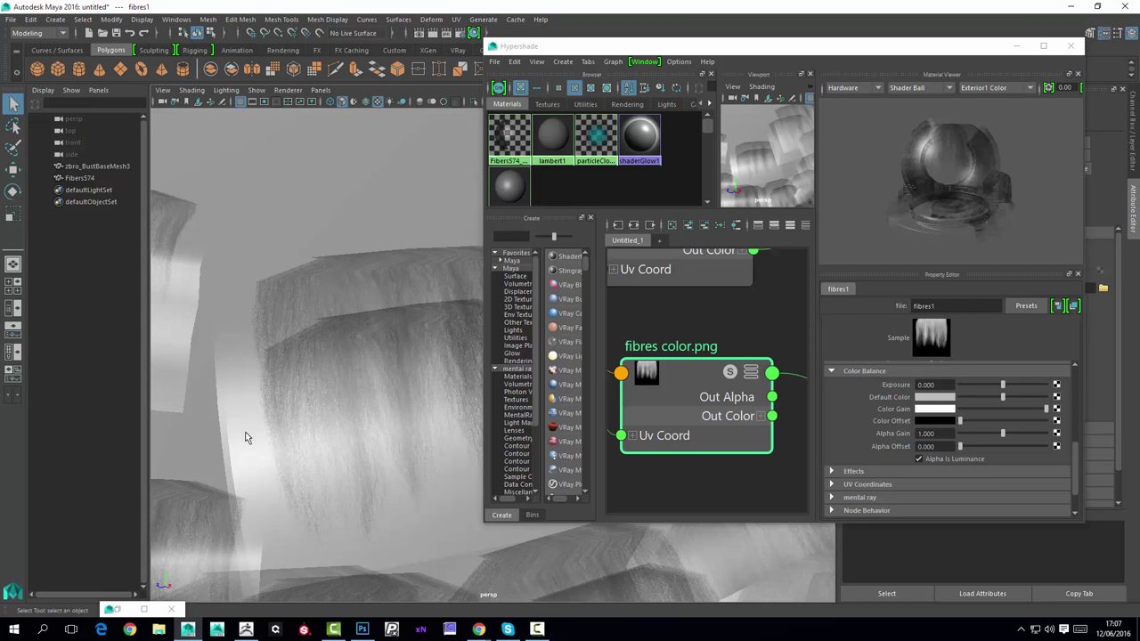
left_click_drag(260, 452, 264, 358, "alt")
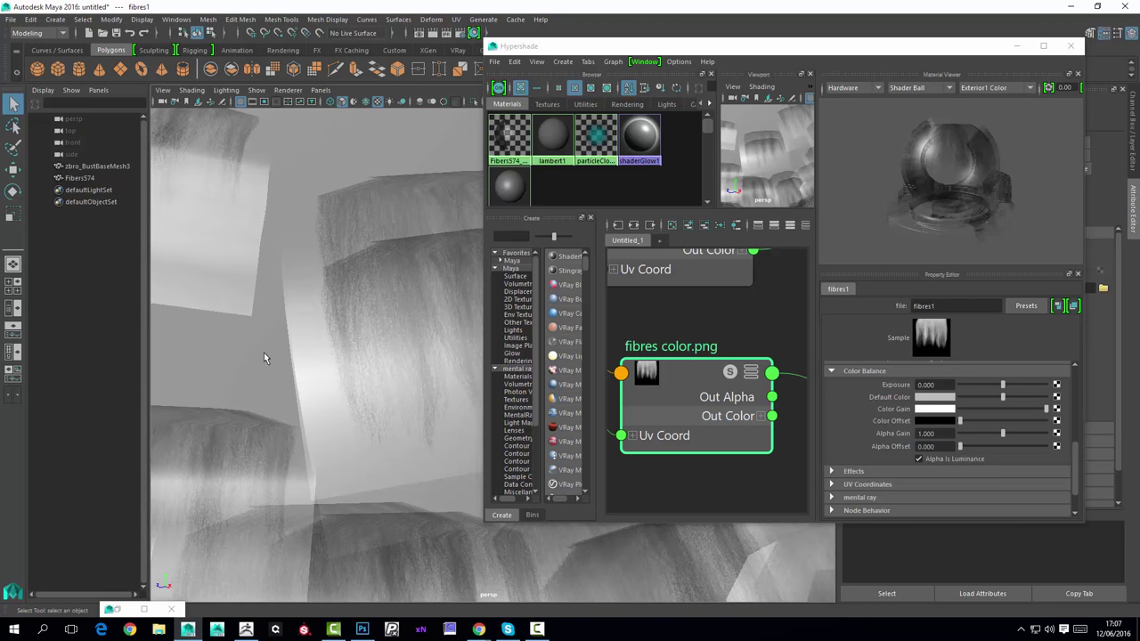
left_click_drag(323, 447, 370, 390, "alt")
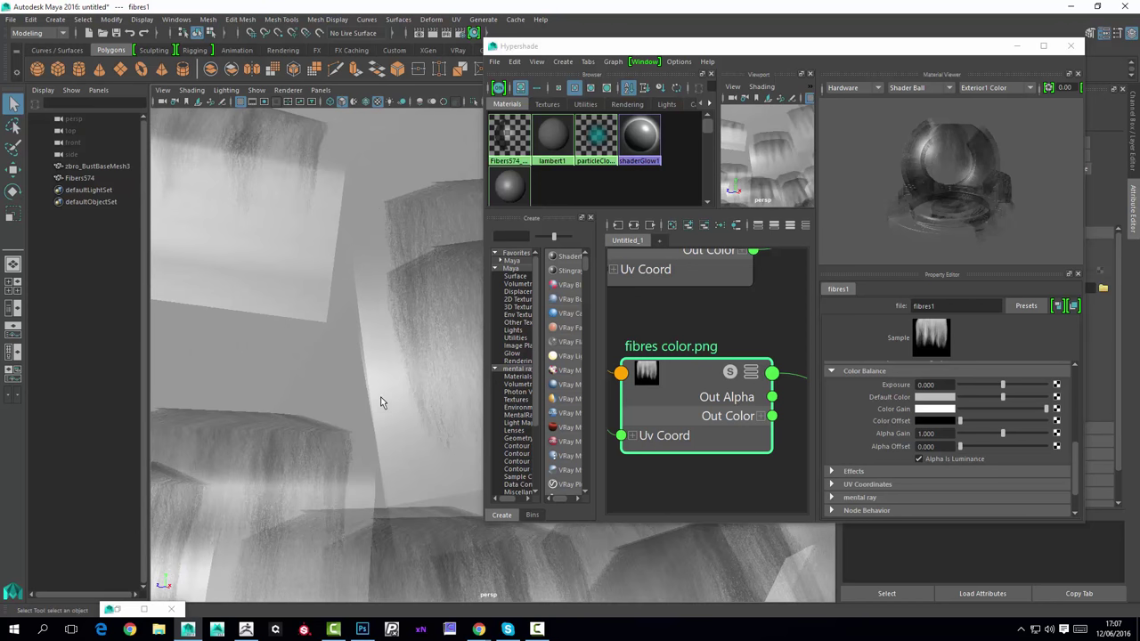
left_click_drag(453, 434, 332, 380, "alt")
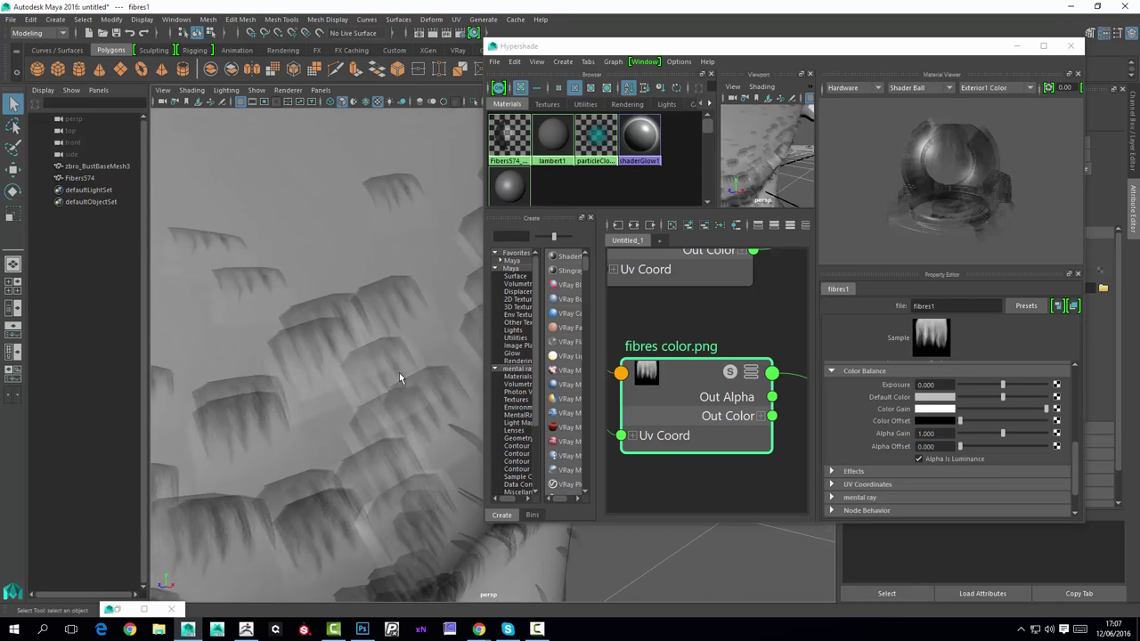
middle_click_drag(692, 351, 721, 480, "alt")
right_click_drag(670, 357, 753, 413, "alt")
middle_click_drag(707, 413, 670, 386, "alt")
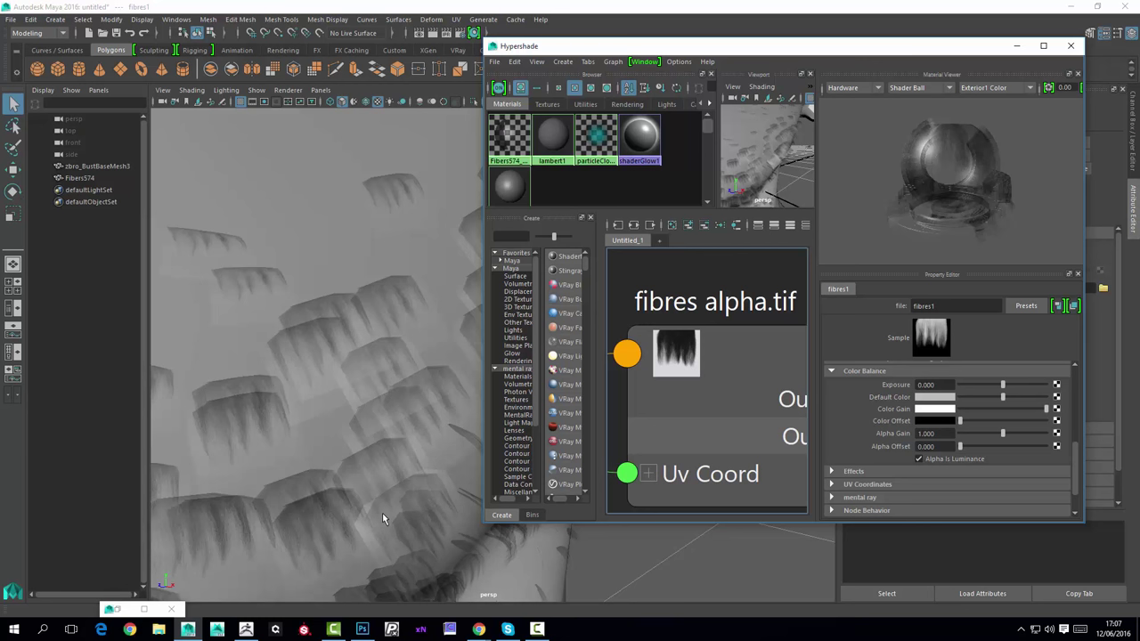
Switch to ZBrush, give the fibers the BasicMaterial, and set the active color and the document background to black.
left_click(248, 630)
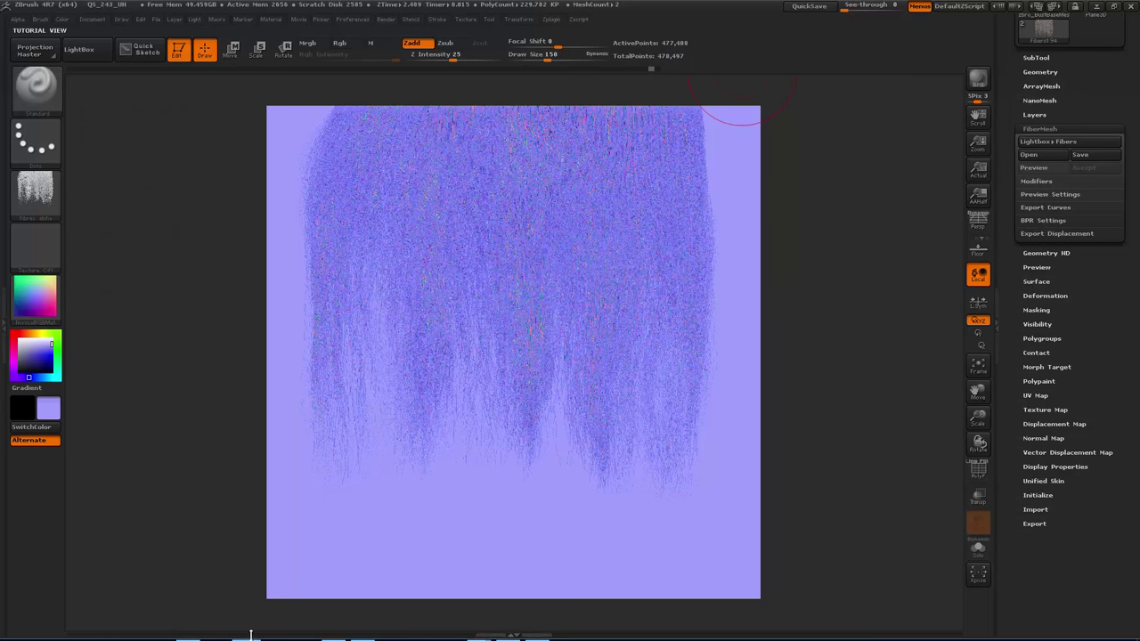
left_click(45, 299)
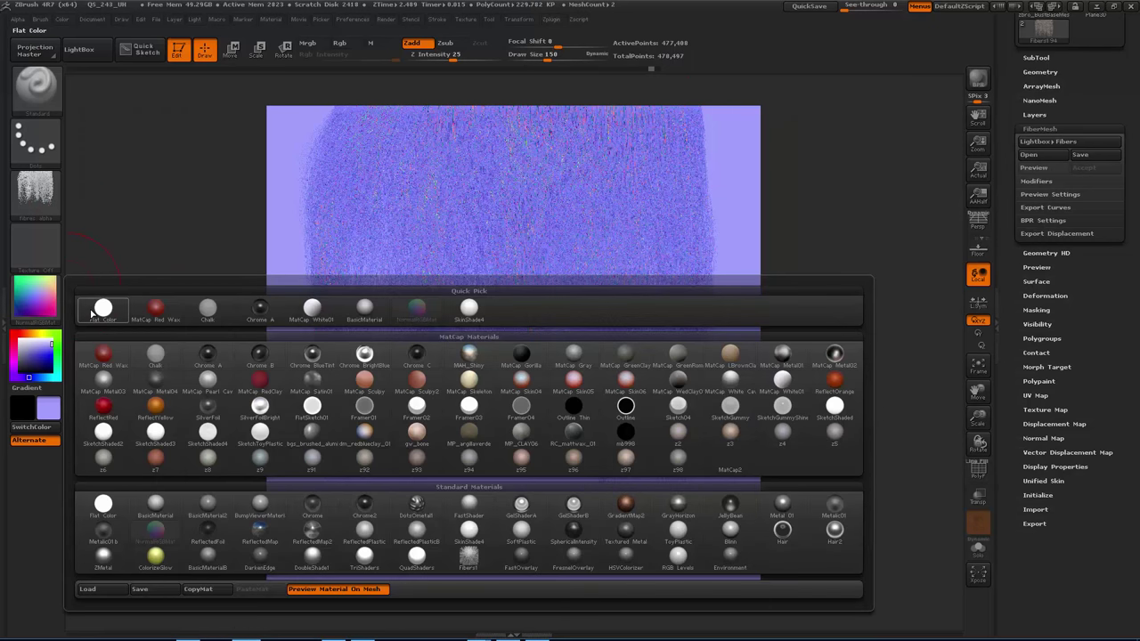
left_click(158, 503)
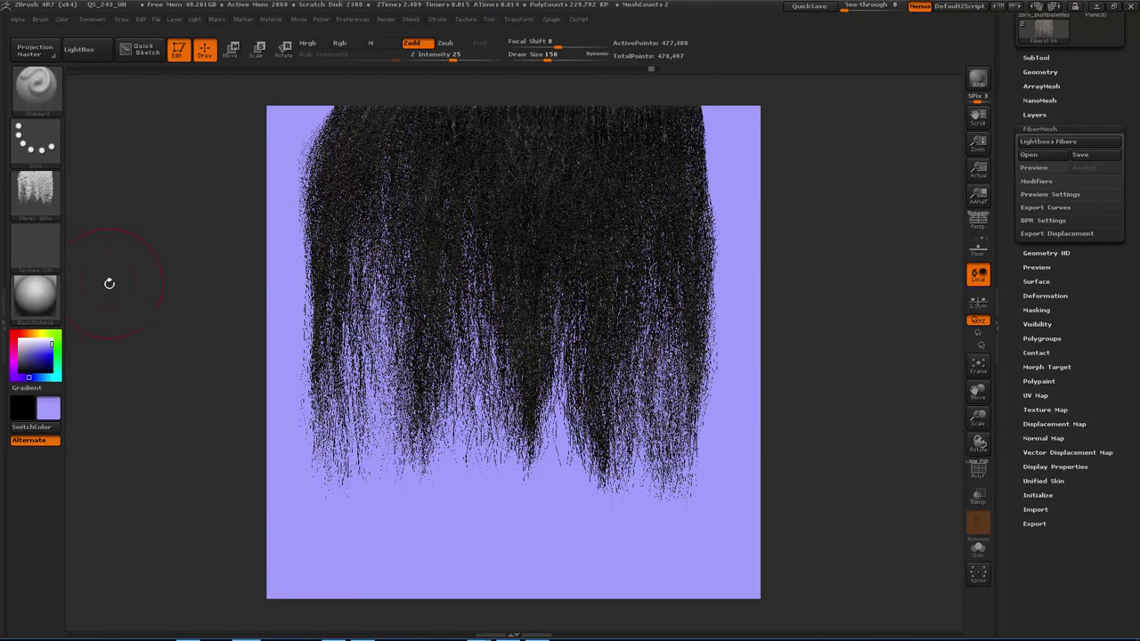
left_click_drag(33, 352, 7, 377)
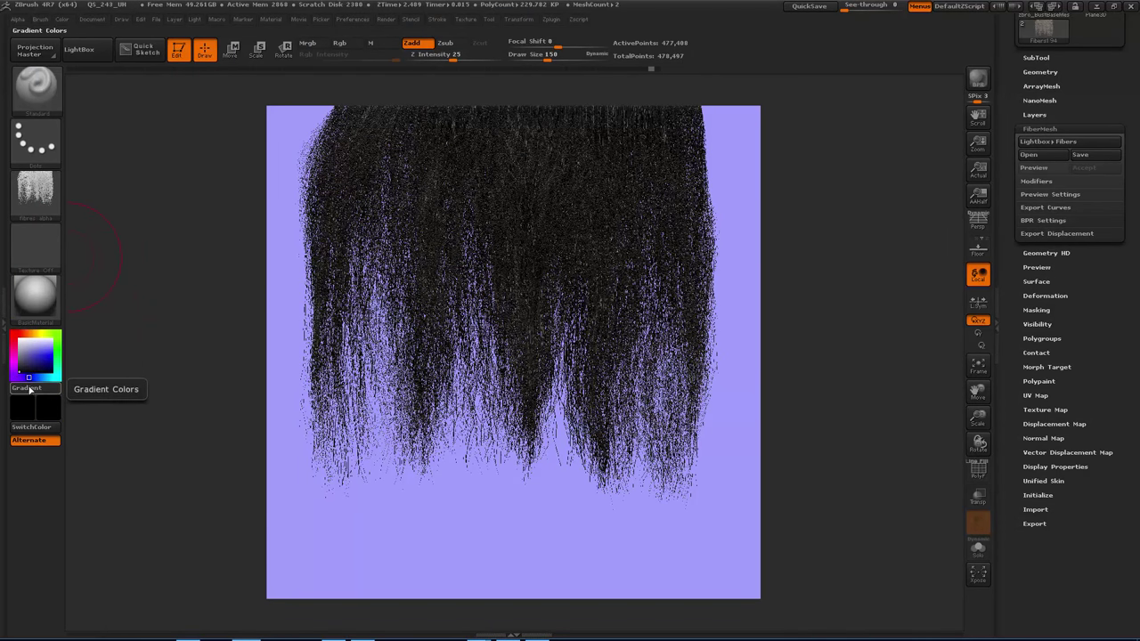
left_click(93, 19)
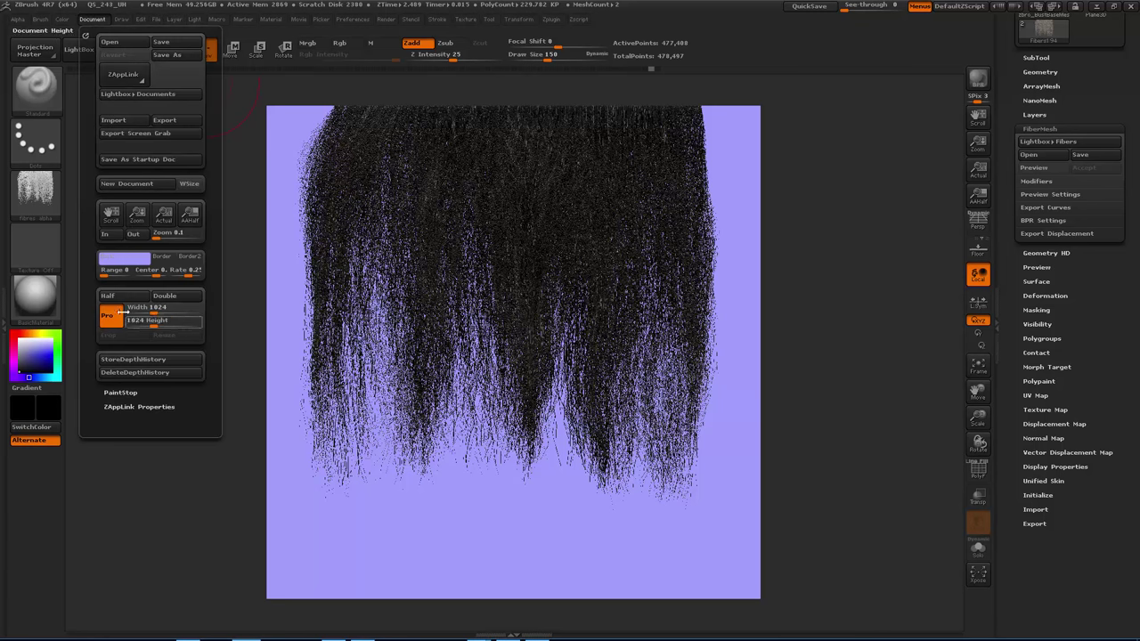
left_click(121, 263)
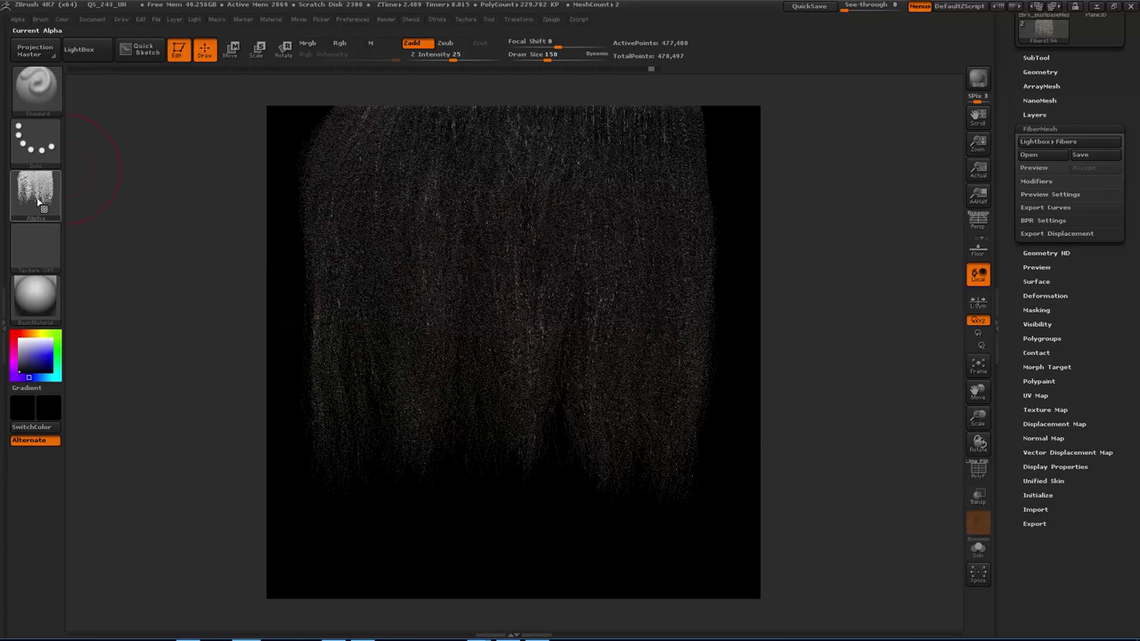
Grab the document as a texture and export it over the existing fibres color.png in the Sculptoff's folder.
left_click(50, 241)
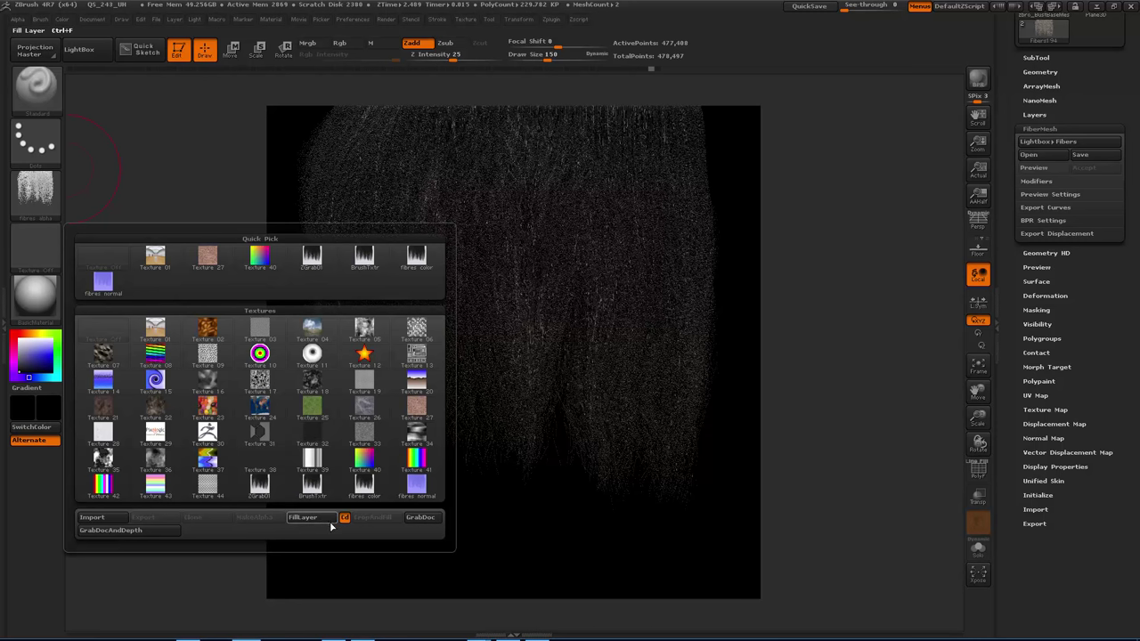
left_click(420, 518)
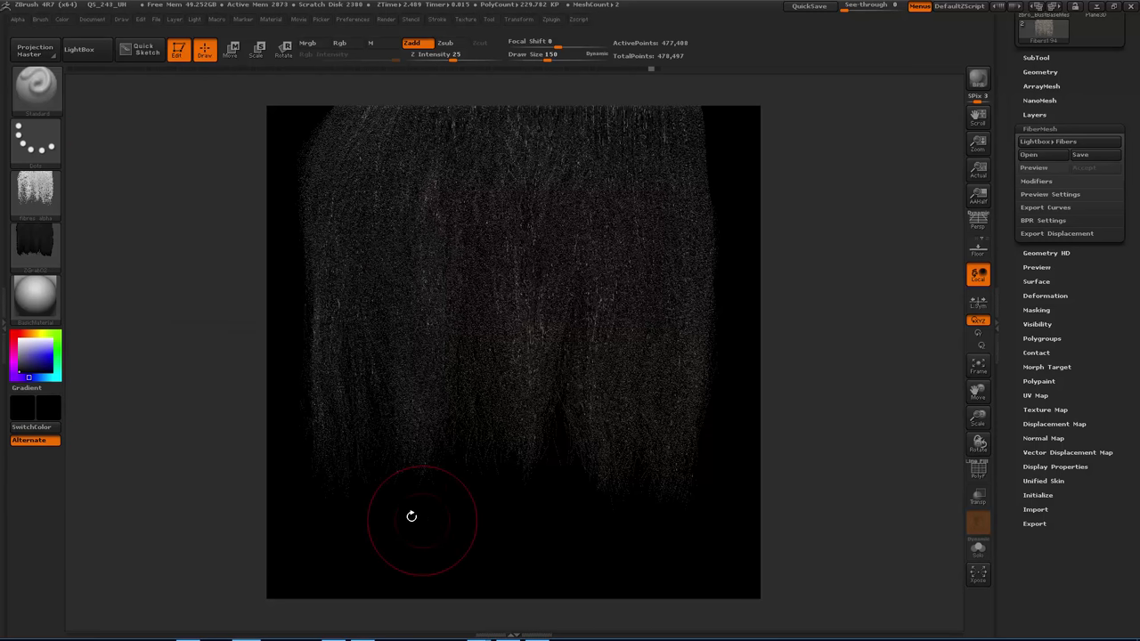
left_click(41, 246)
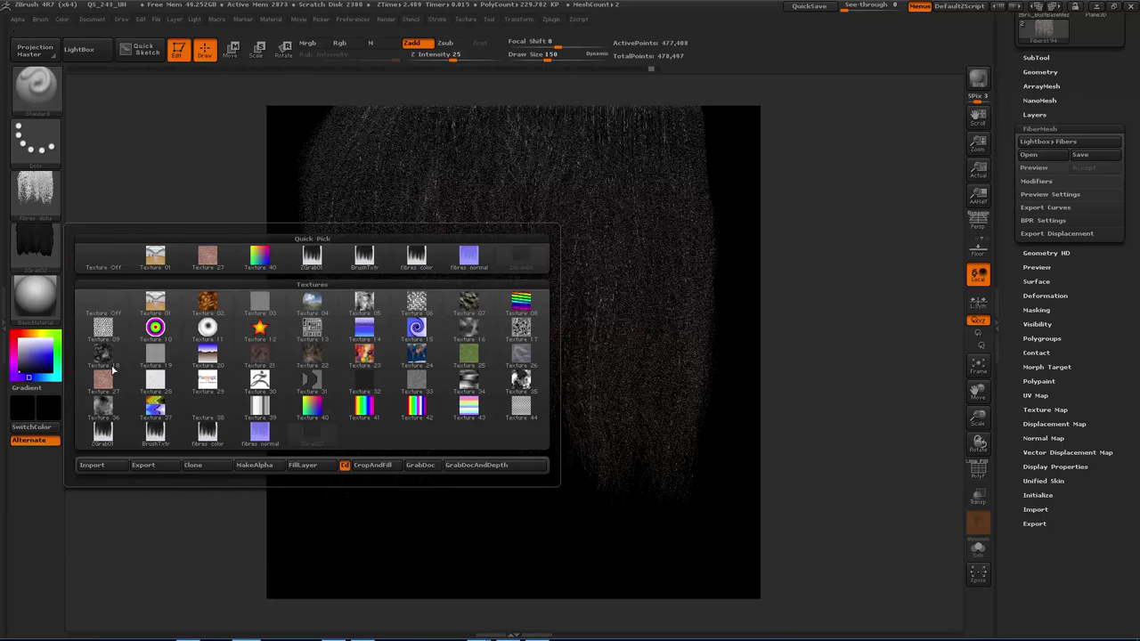
left_click(147, 466)
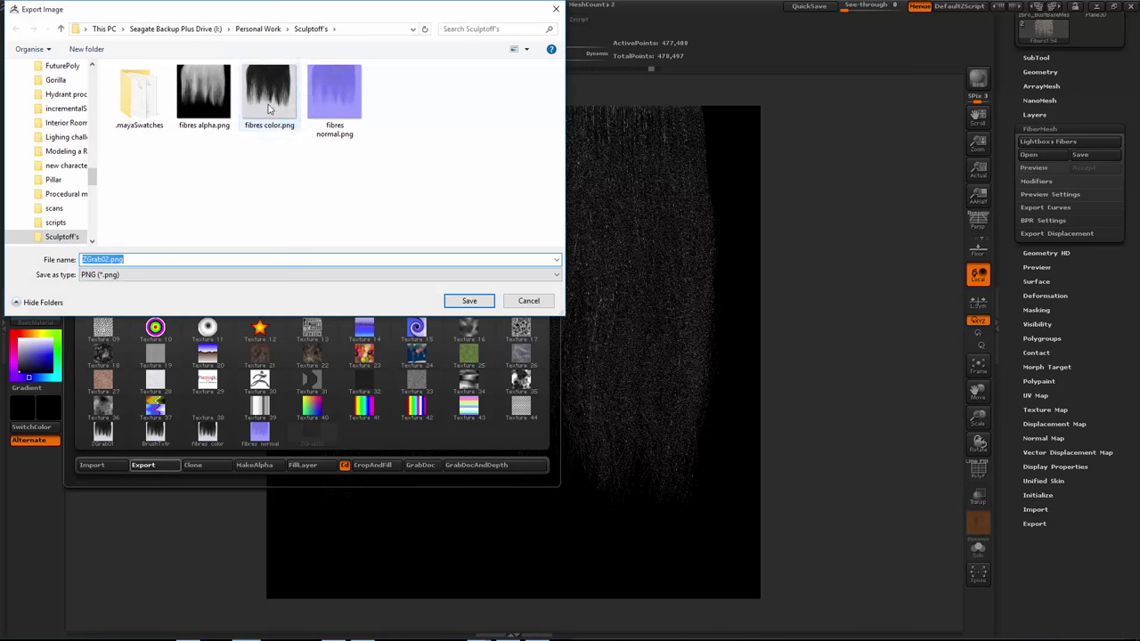
double_click(268, 109)
left_click(603, 318)
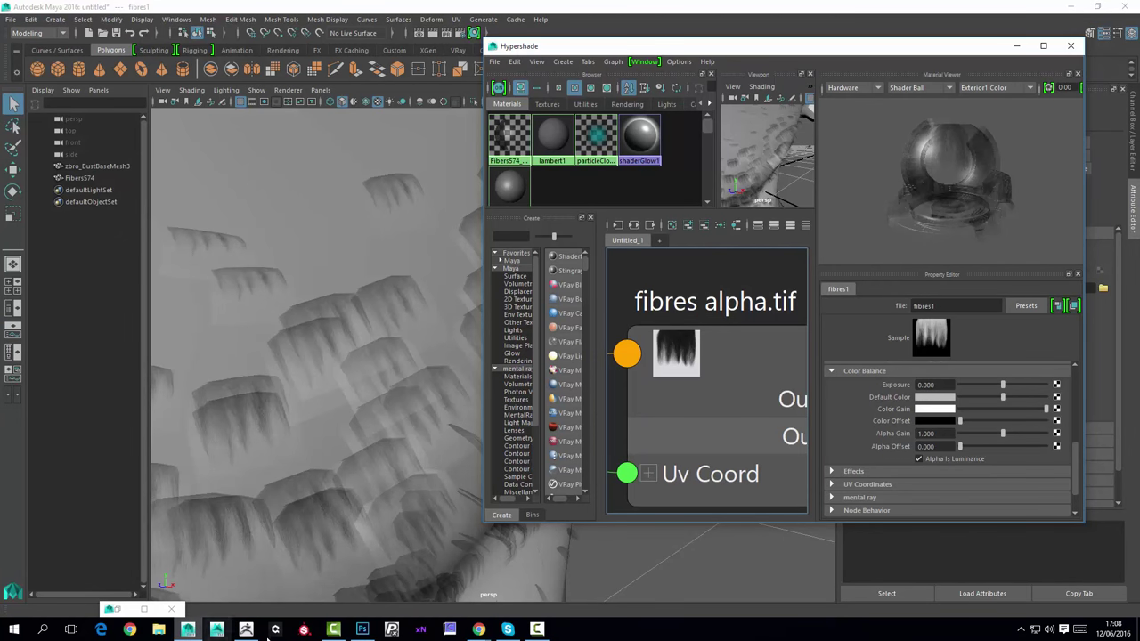
Switch to Photoshop, hide Layer 1 in the old color document and open the re-exported fibres color.png.
left_click(362, 629)
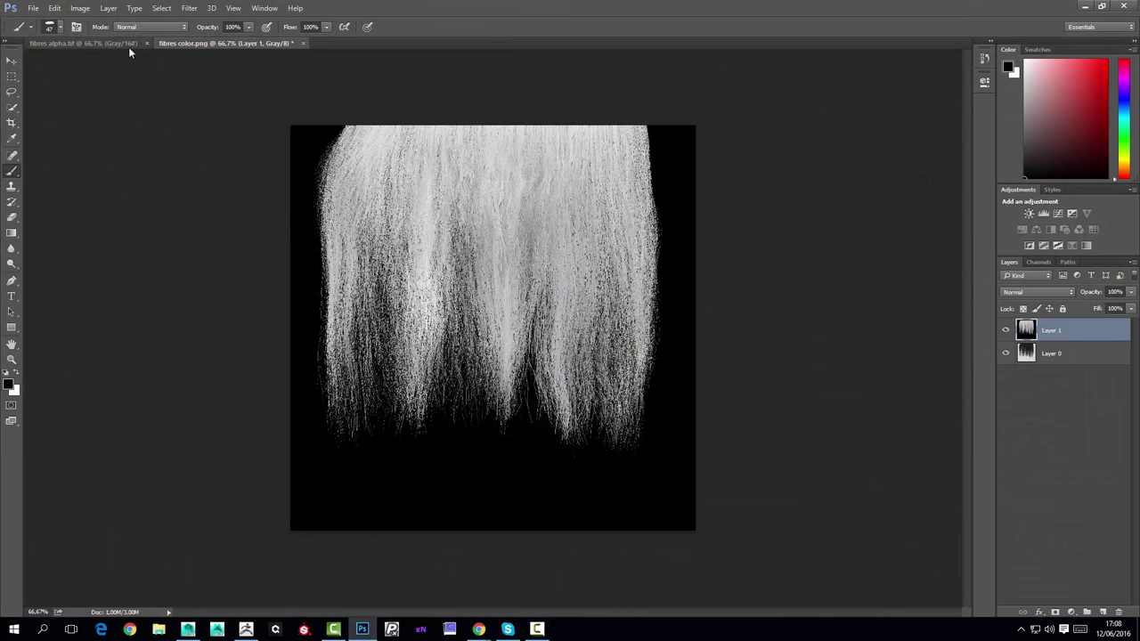
left_click(1007, 331)
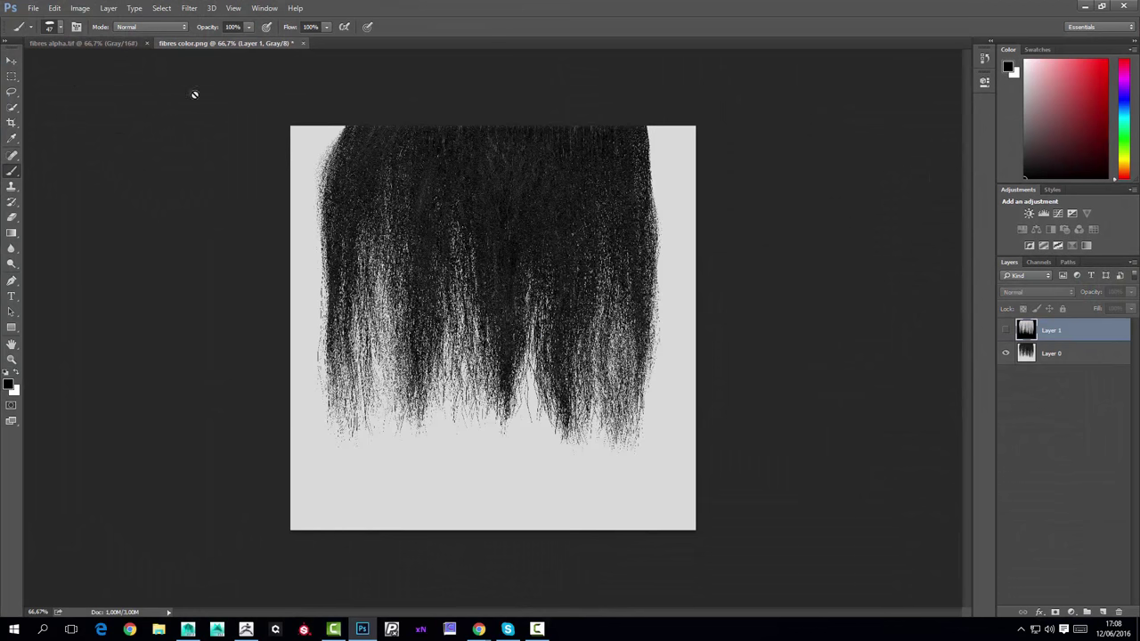
left_click(33, 8)
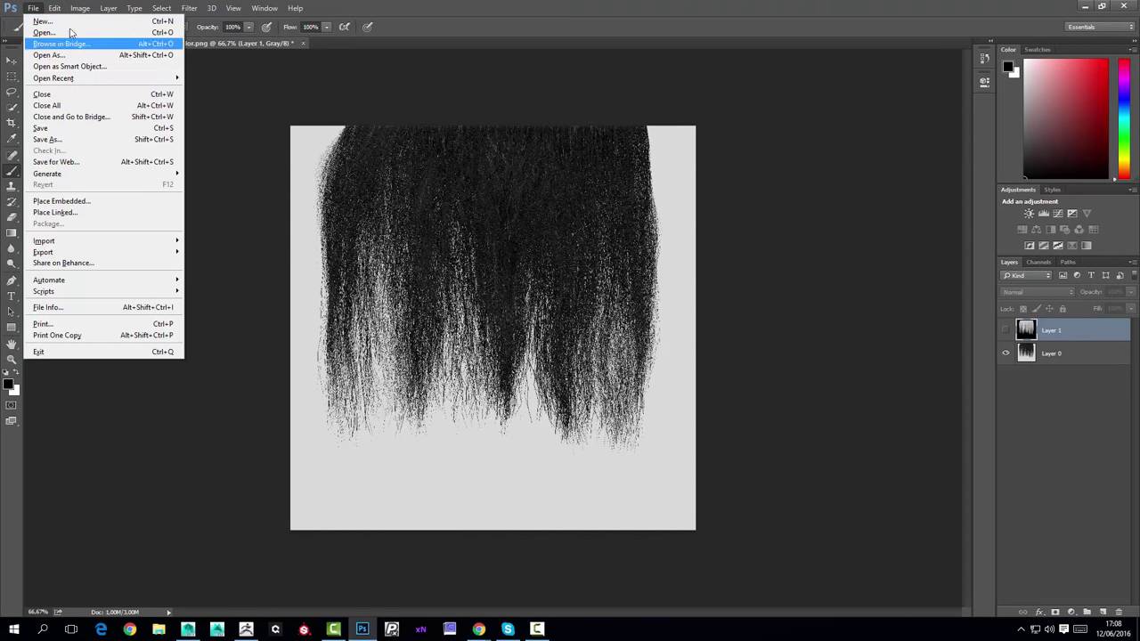
left_click(72, 34)
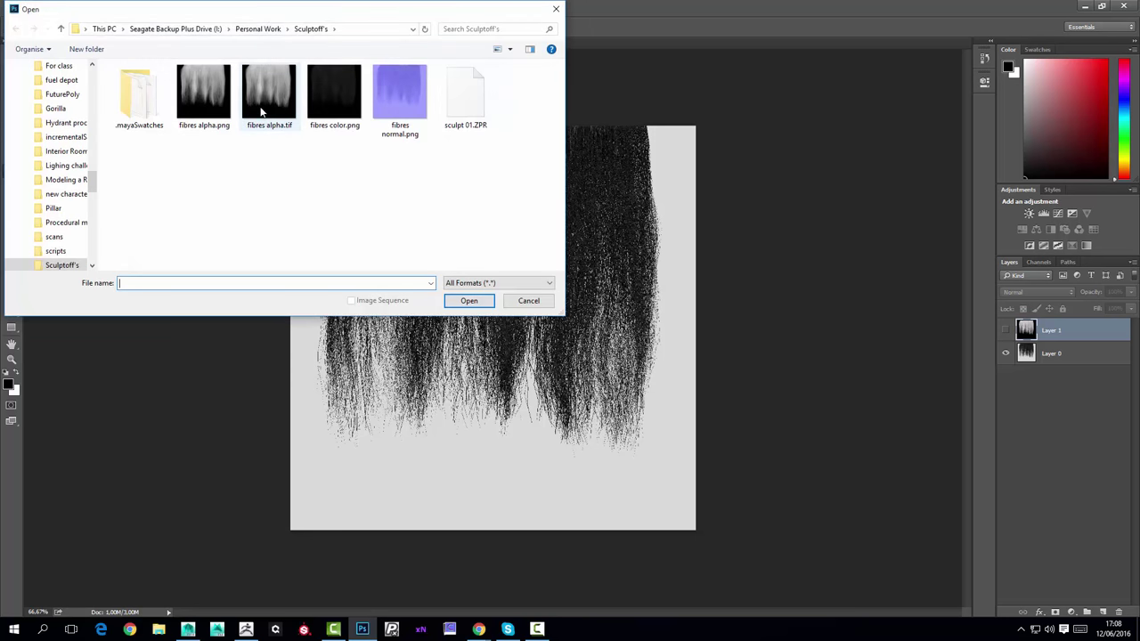
double_click(338, 100)
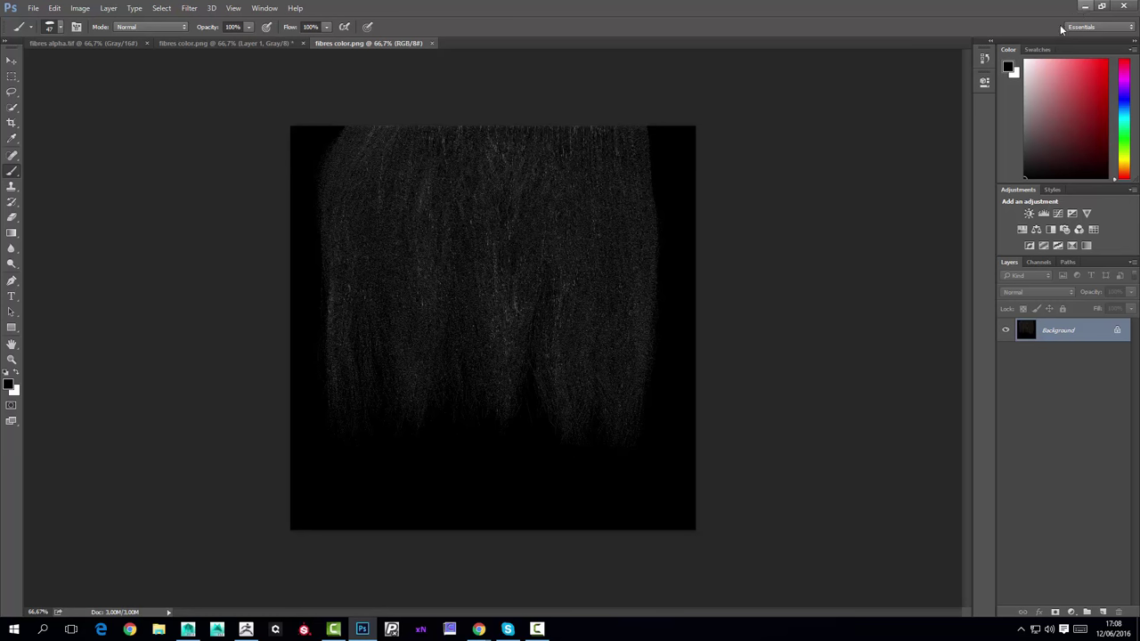
Return to Maya and load the new fibres color.png into the fibres file node.
left_click(1084, 7)
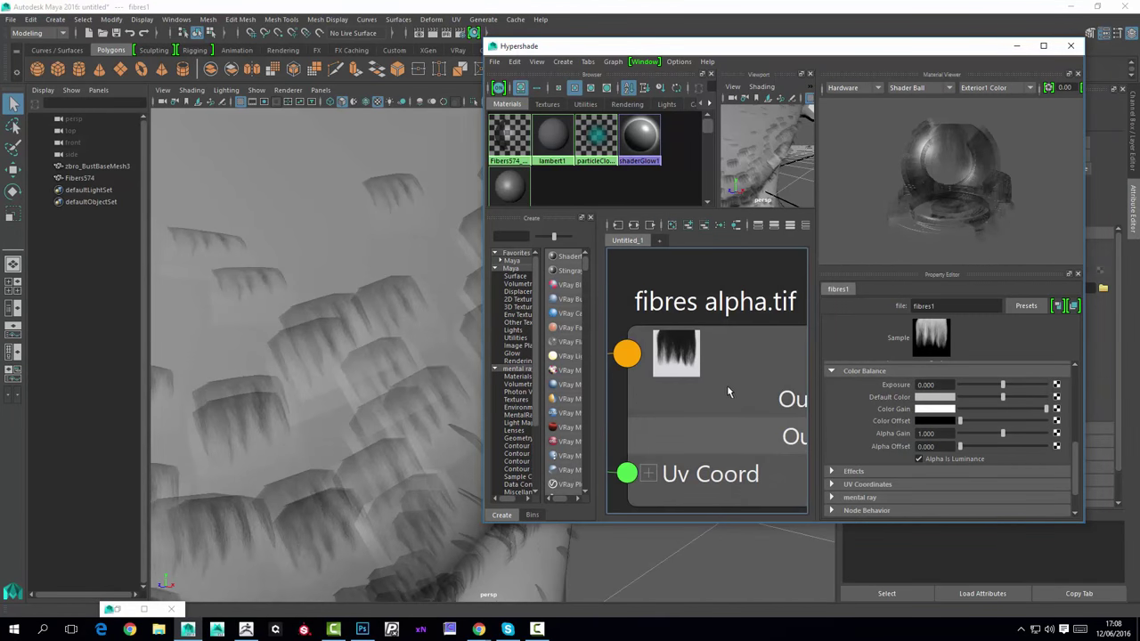
left_click(728, 392)
scroll(1075, 421, "up", 5)
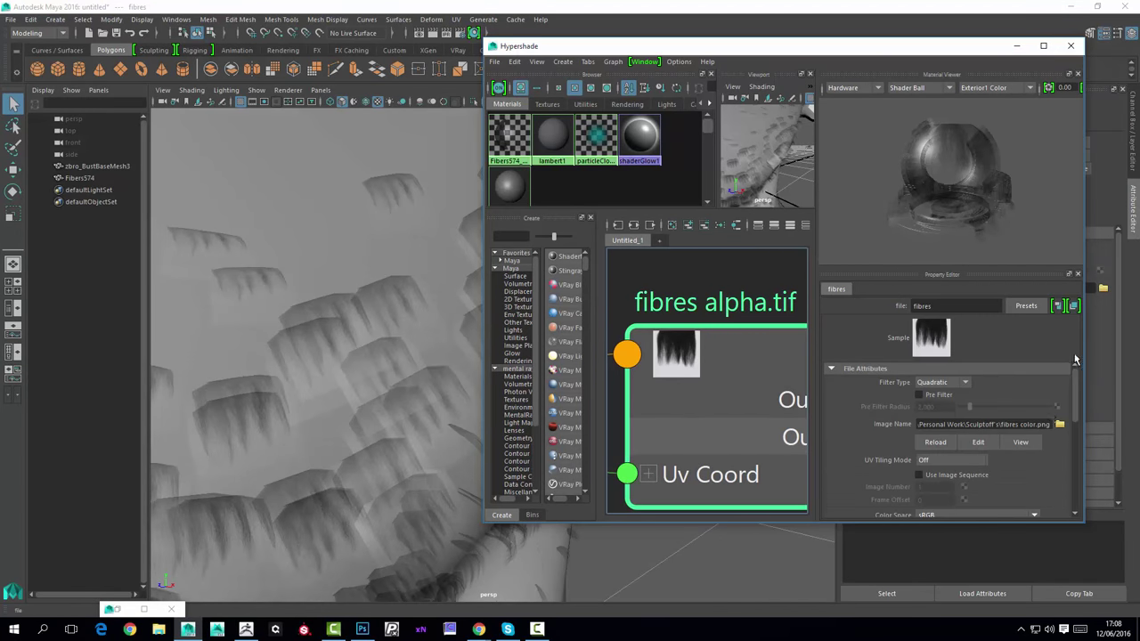
left_click(1060, 424)
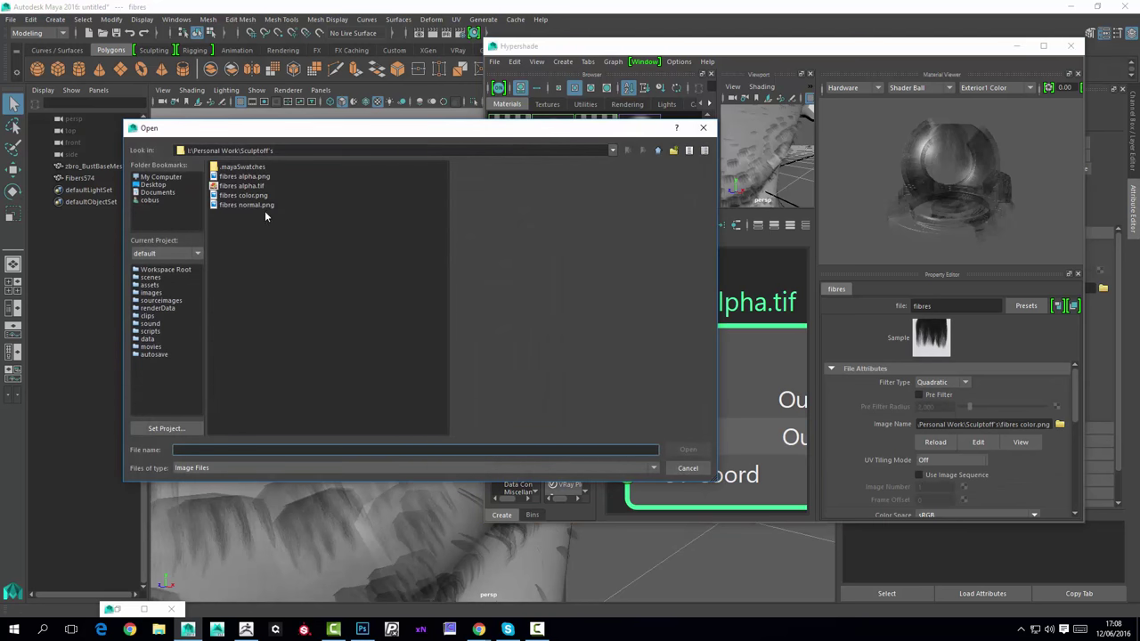
left_click(234, 196)
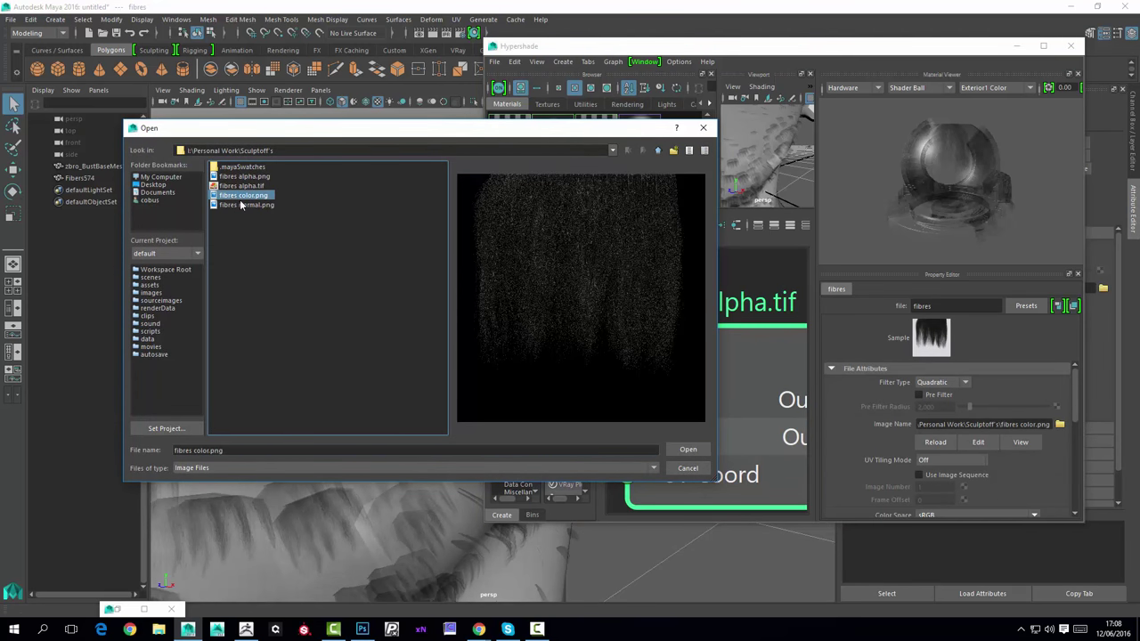
left_click(688, 449)
Inspect the fiber cards with the new color texture from several angles and distances.
left_click_drag(379, 294, 383, 267, "alt")
right_click_drag(383, 268, 324, 271, "alt")
left_click_drag(325, 271, 279, 212, "alt")
left_click_drag(259, 331, 317, 185, "alt")
right_click_drag(360, 342, 356, 316, "alt")
left_click_drag(355, 315, 317, 289, "alt")
right_click_drag(317, 290, 214, 267, "alt")
left_click_drag(213, 267, 276, 294, "alt")
right_click_drag(277, 294, 389, 381, "alt")
left_click_drag(389, 376, 361, 390, "alt")
right_click_drag(362, 390, 365, 363, "alt")
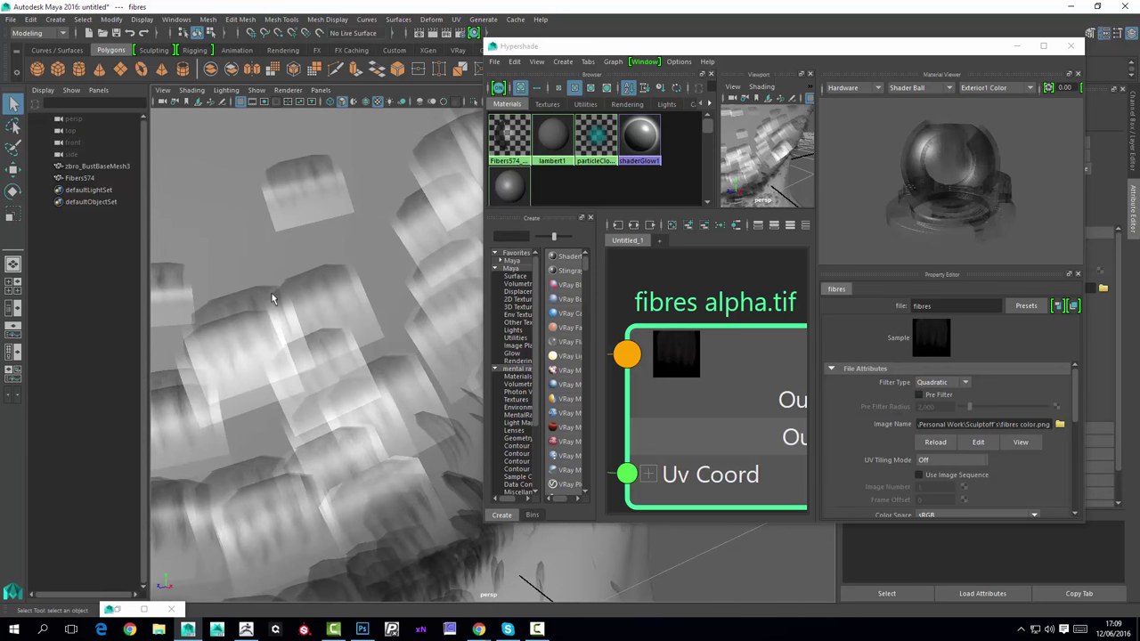
Select the Fibers574 cards, bring up their blinn's specular attributes and maximize the Hypershade with an enlarged viewport.
left_click(333, 300)
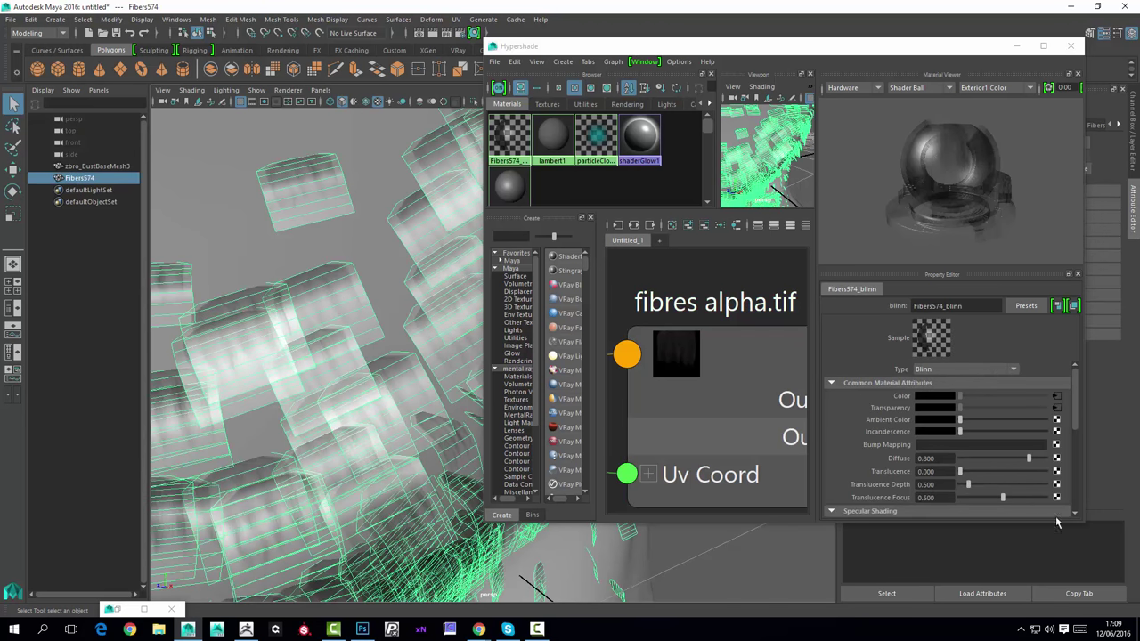
left_click(1080, 413)
scroll(1078, 419, "down", 3)
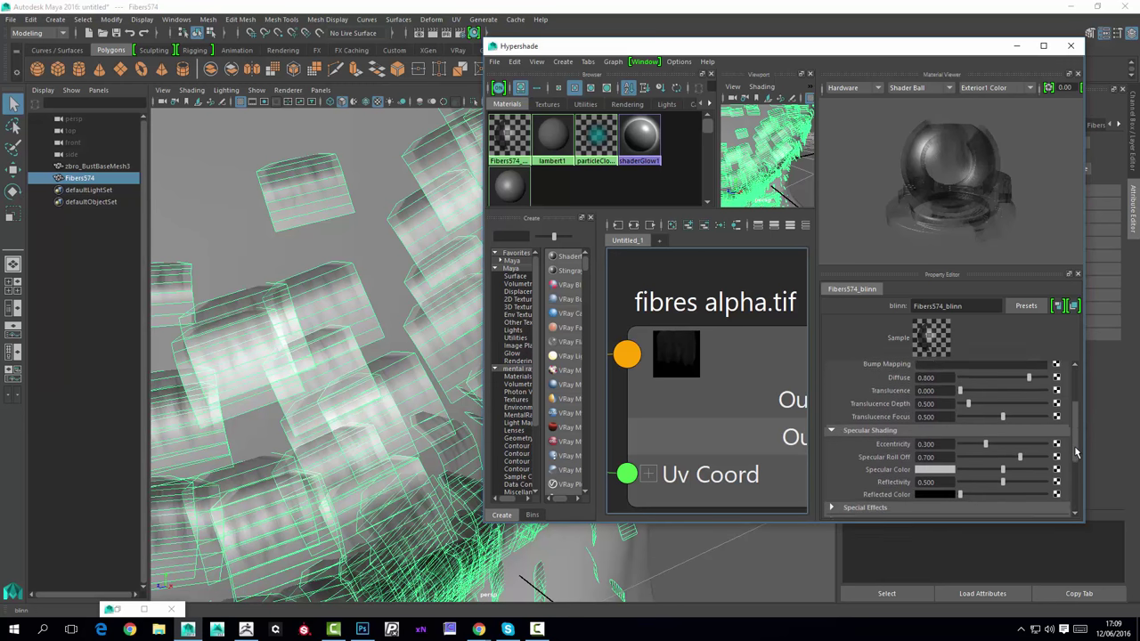
left_click_drag(960, 55, 952, 53)
double_click(952, 53)
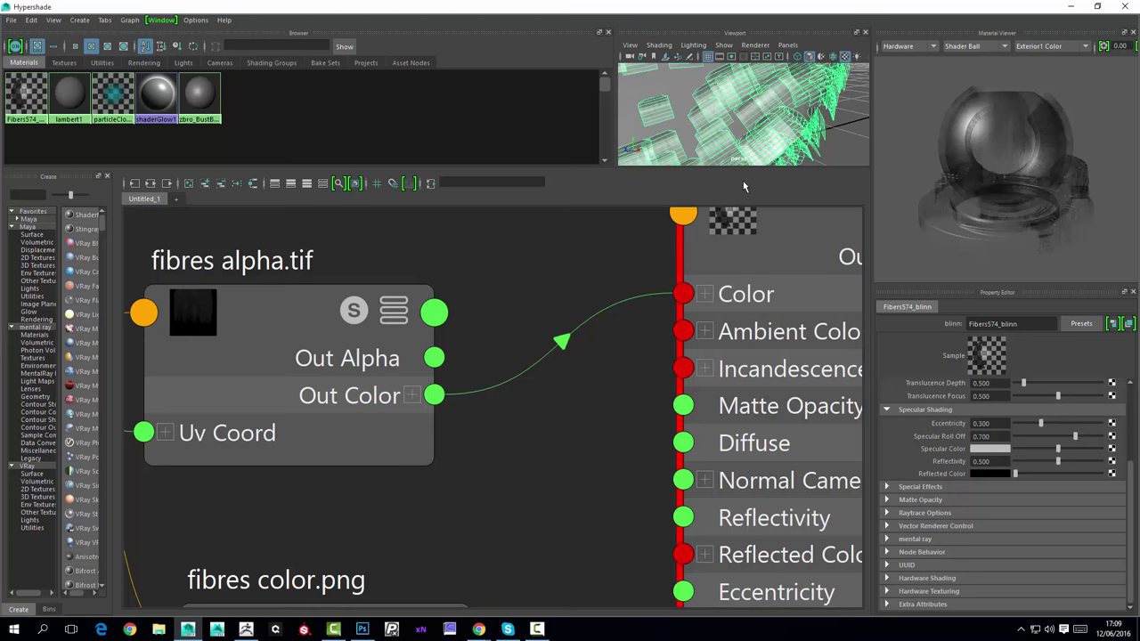
left_click_drag(746, 172, 720, 353)
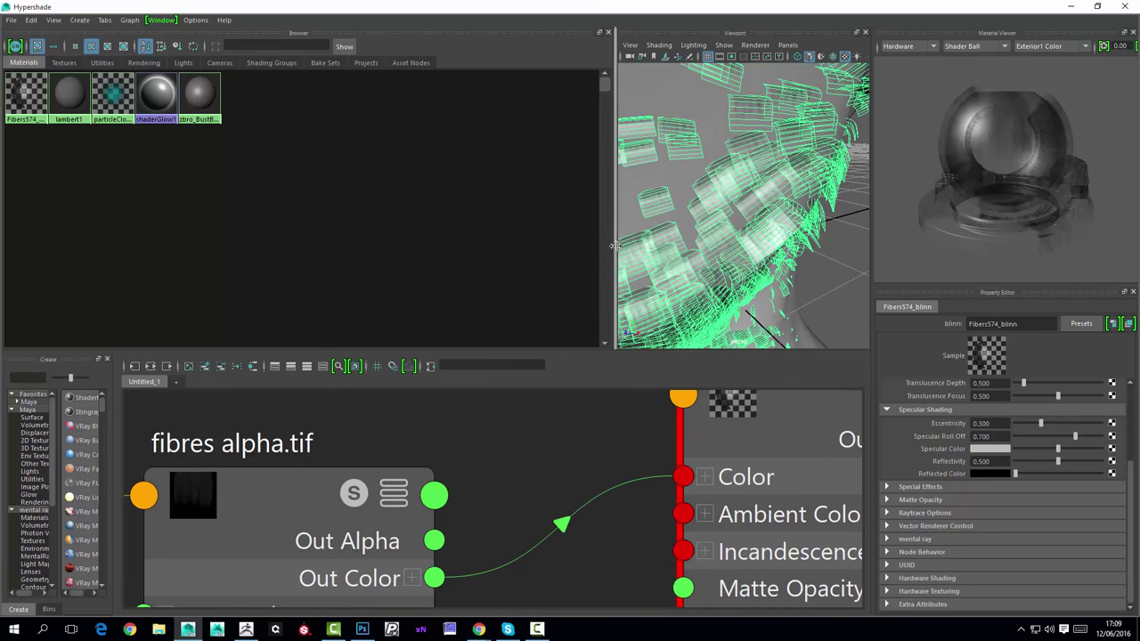
left_click_drag(615, 255, 338, 233)
Lower the fiber blinn's Eccentricity, raise its Specular Roll Off to 0.888 and brighten the Specular Color to nearly white.
left_click_drag(581, 270, 692, 273, "alt")
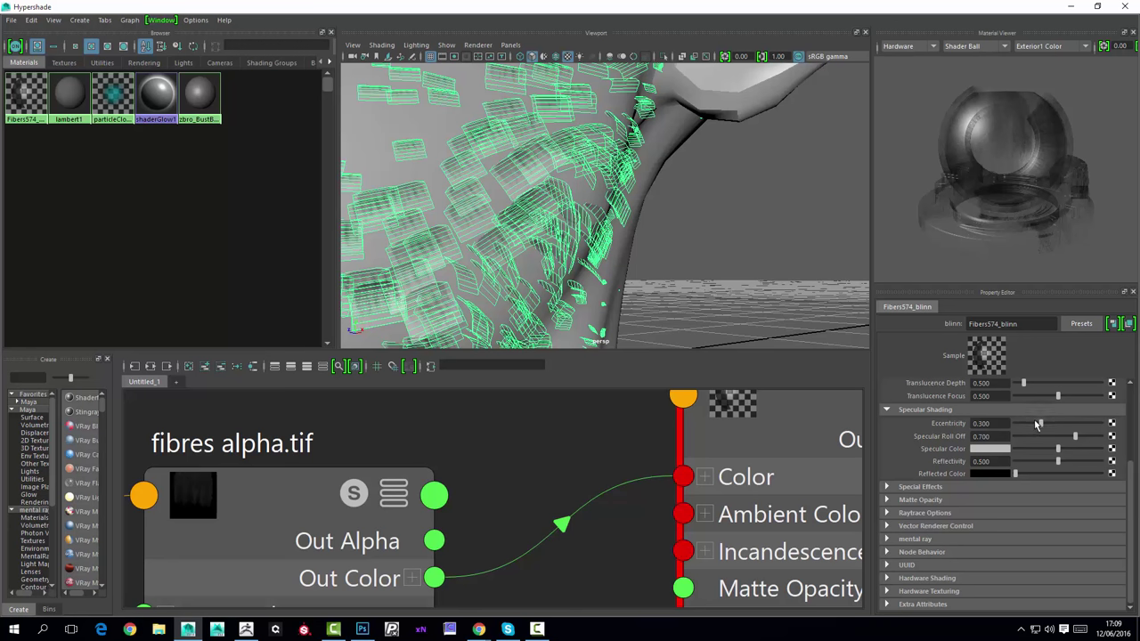
mouse_move(781, 282)
left_mouse_down("alt")
mouse_move(822, 318)
mouse_move(784, 303)
left_mouse_up("alt")
right_click_drag(705, 259, 730, 295, "alt")
left_click_drag(731, 294, 686, 292, "alt")
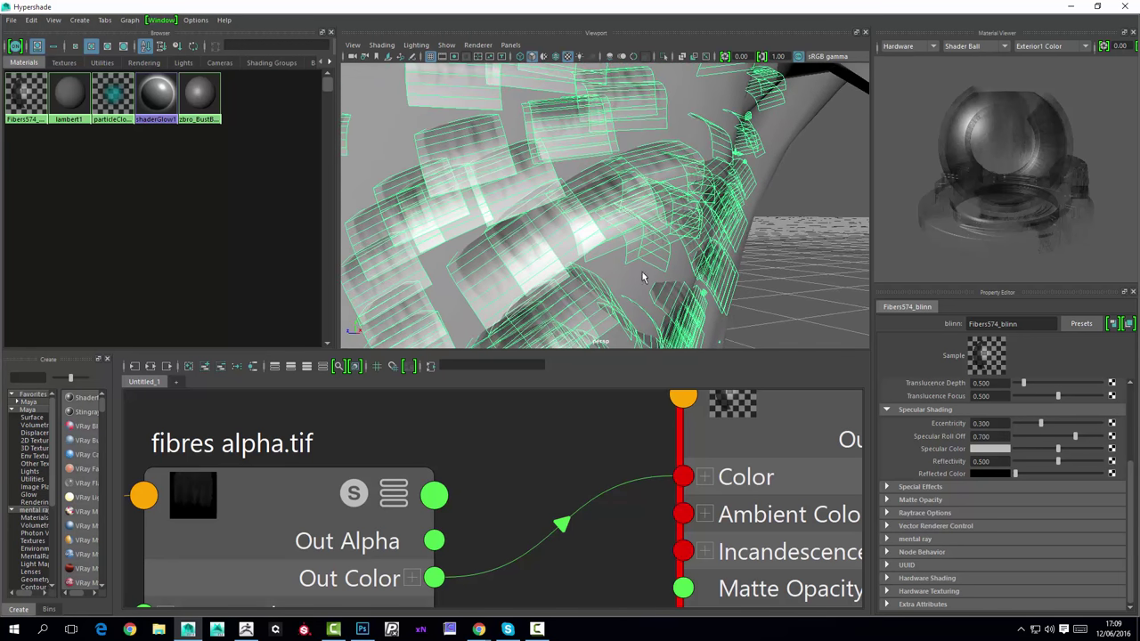
left_click_drag(1042, 429, 1090, 439)
left_click_drag(1060, 456, 1093, 458)
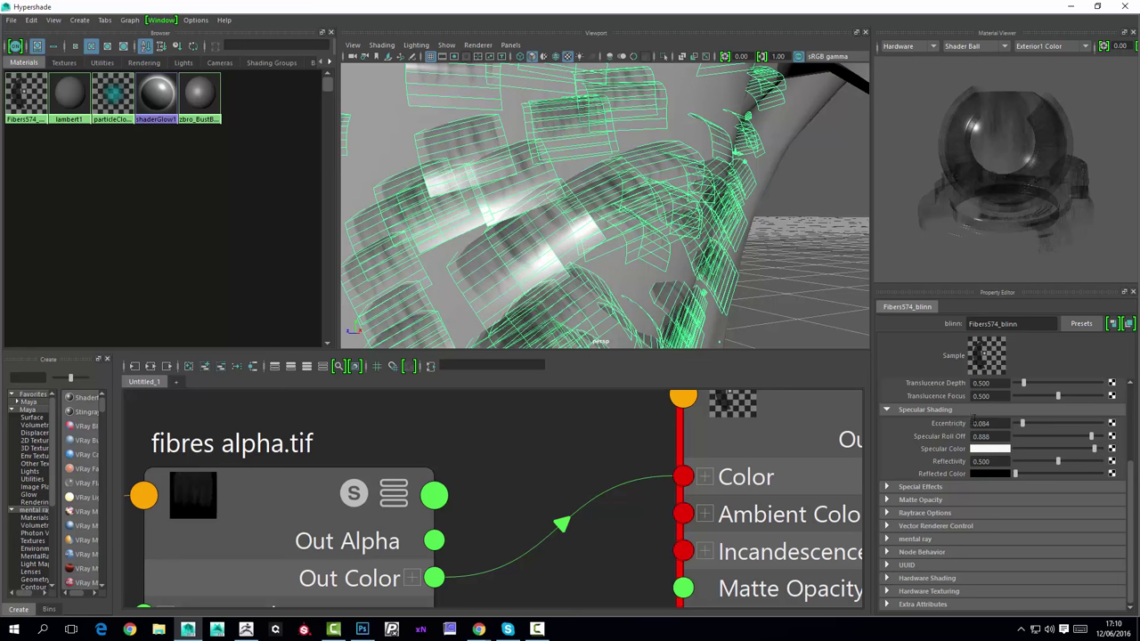
mouse_move(721, 283)
left_mouse_down("alt")
mouse_move(732, 291)
mouse_move(709, 280)
mouse_move(713, 290)
mouse_move(722, 274)
left_mouse_up("alt")
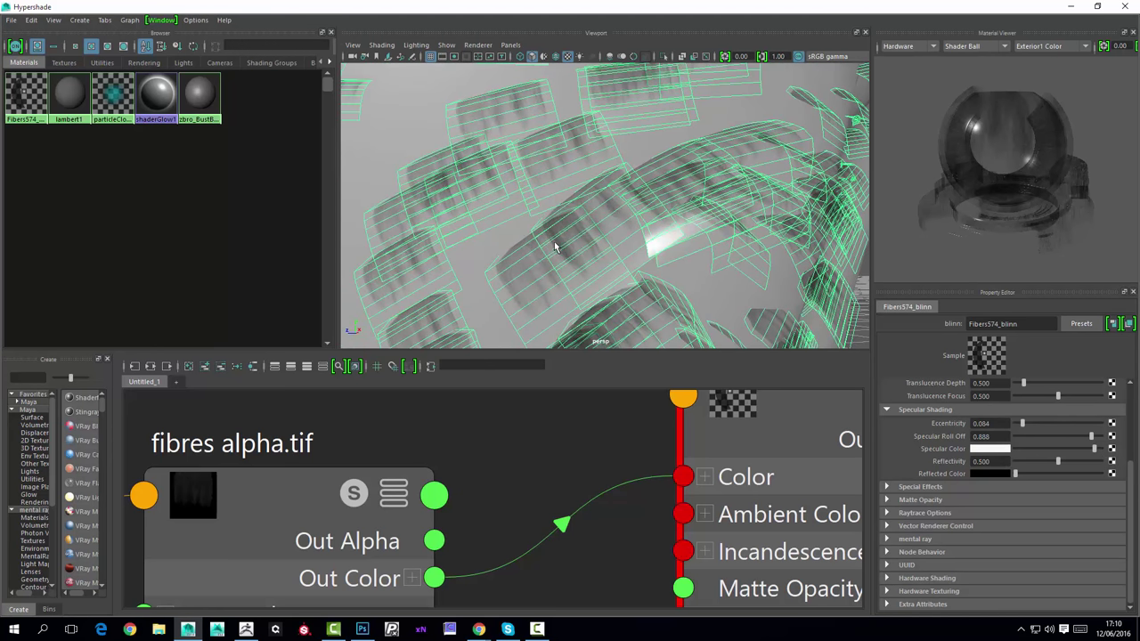
Connect the Out Alpha of the fibres color.png node to the Eccentricity of the fiber blinn.
middle_click_drag(497, 438, 500, 307, "alt")
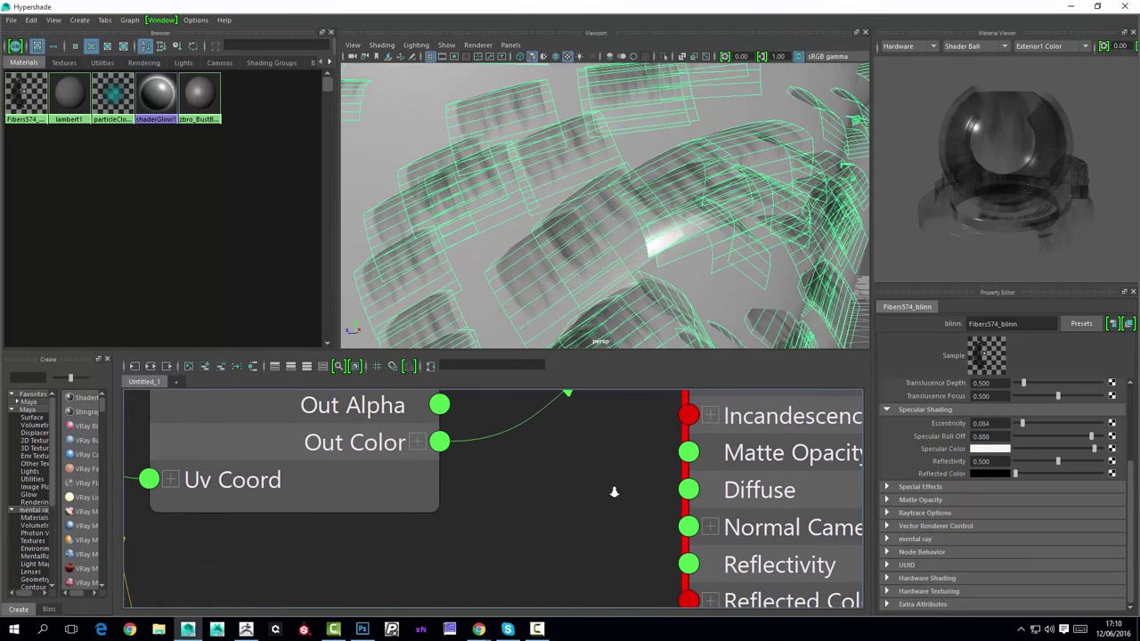
scroll(627, 500, "down", 3)
middle_click_drag(542, 451, 491, 398, "alt")
scroll(491, 398, "down", 2)
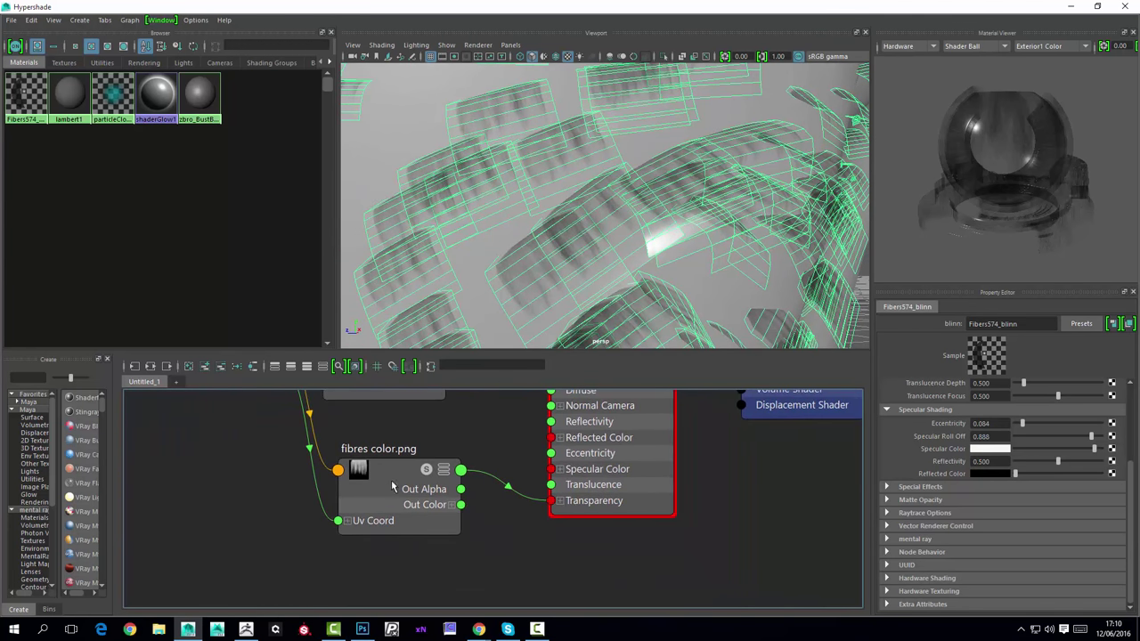
middle_click_drag(452, 442, 385, 493, "alt")
scroll(504, 530, "down", 2)
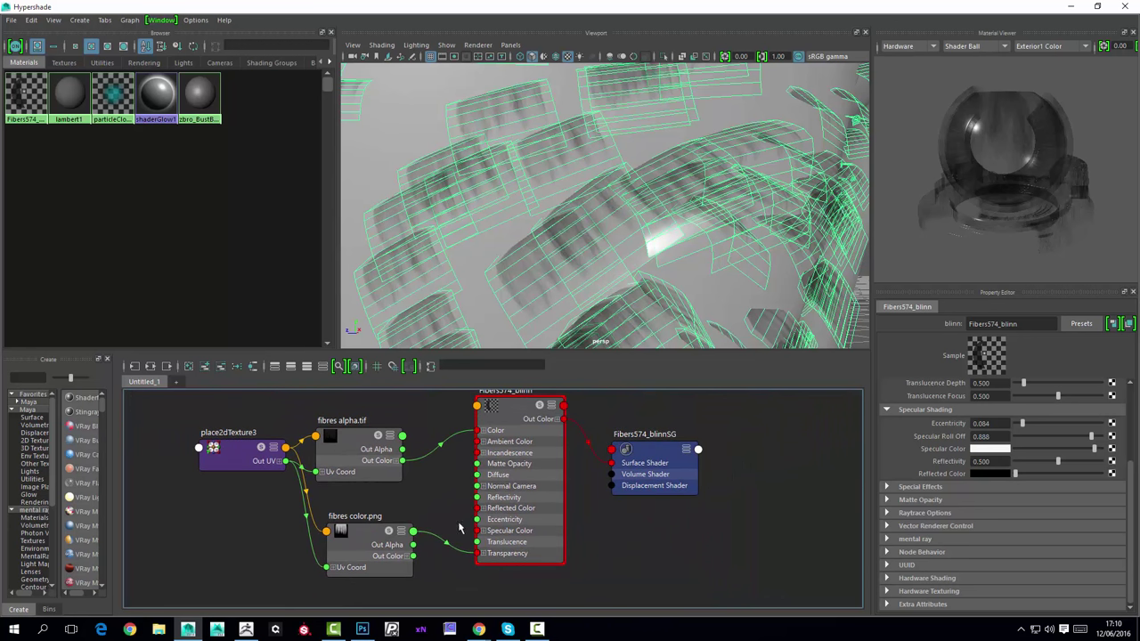
left_click(501, 468)
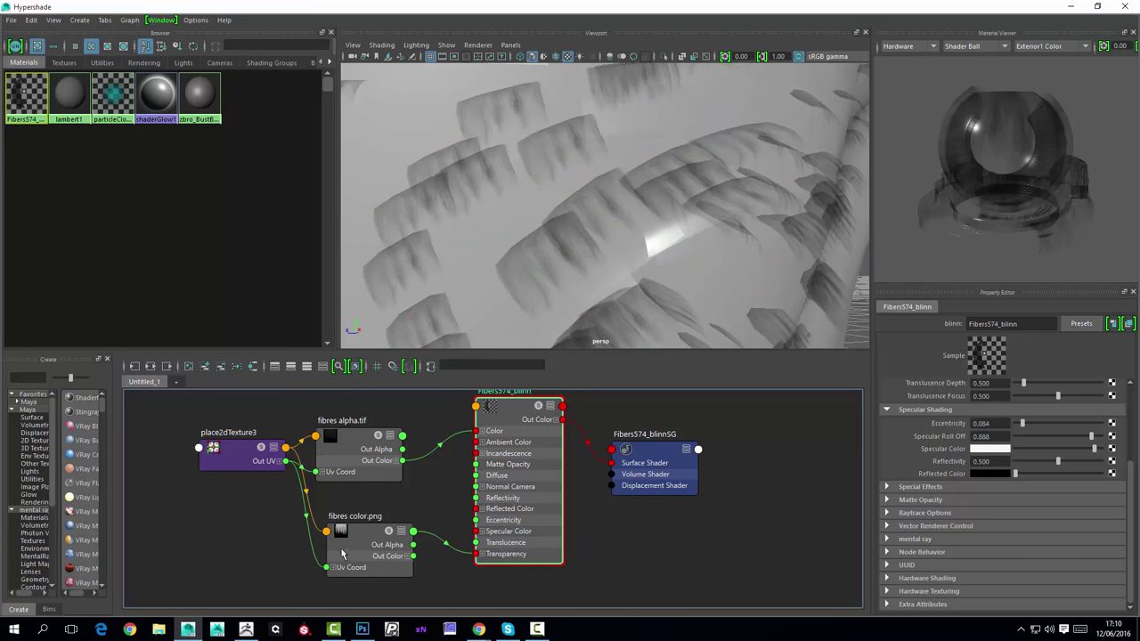
middle_click_drag(500, 511, 946, 421)
left_click_drag(738, 246, 701, 257, "alt")
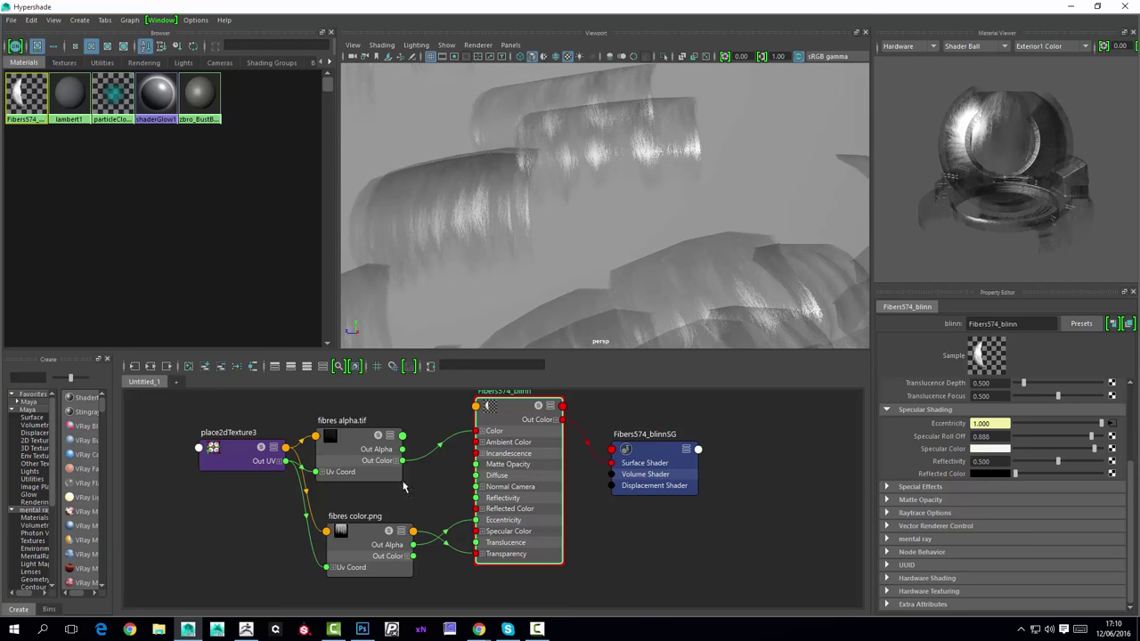
Set the fiber blinn's Specular Roll Off to 0.371 and darken its Specular Color to mid grey.
left_click_drag(543, 263, 588, 256, "alt")
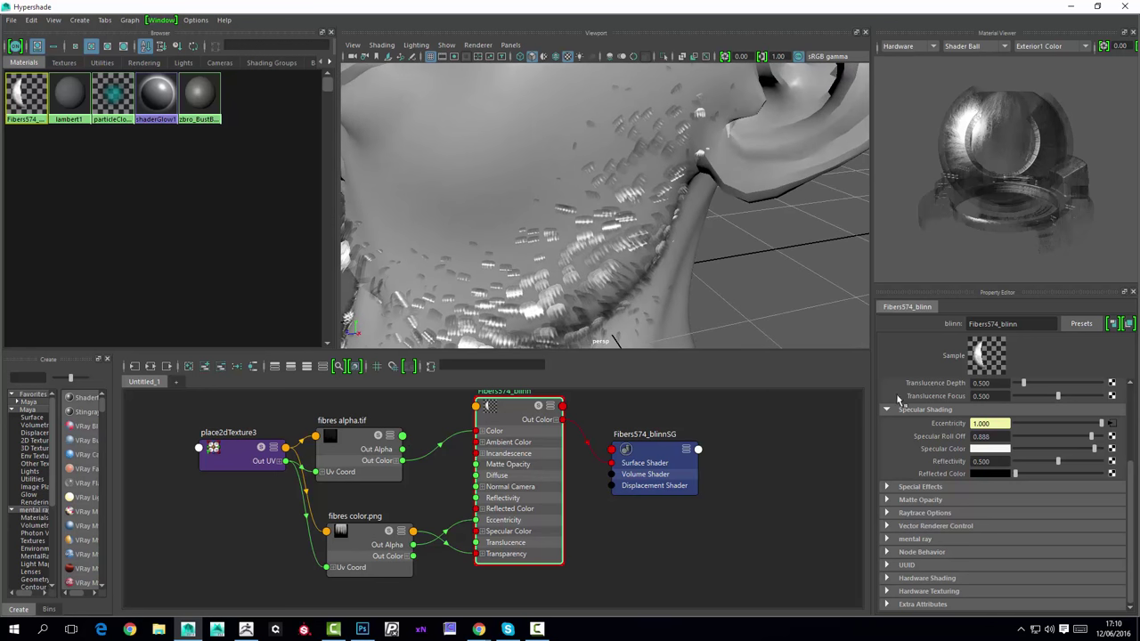
left_click_drag(1080, 438, 1047, 440)
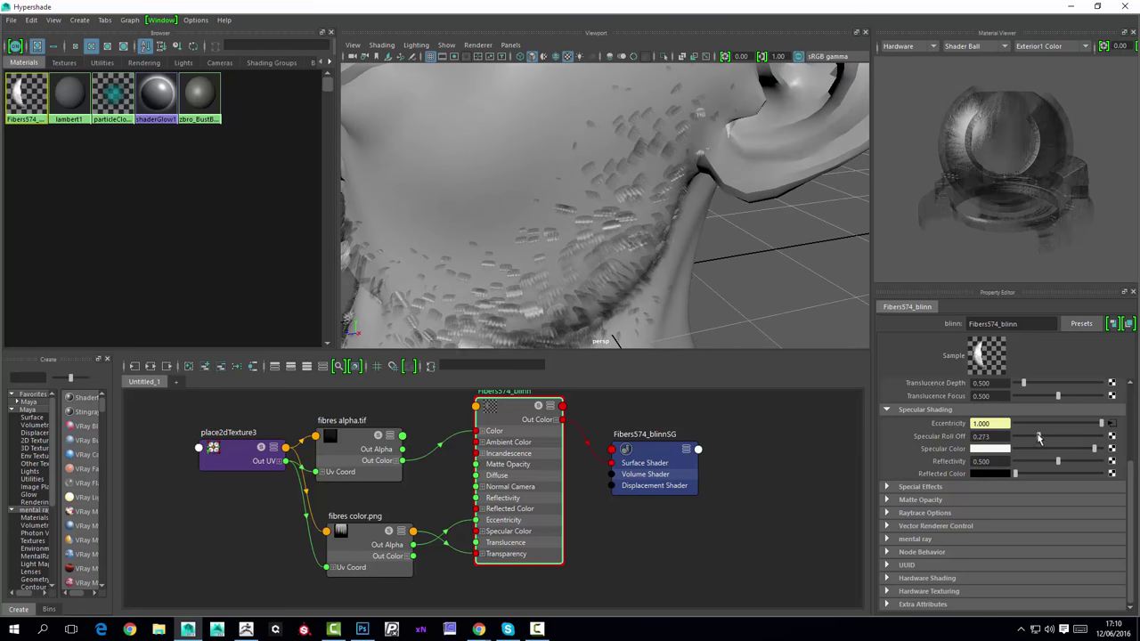
scroll(758, 303, "up", 5)
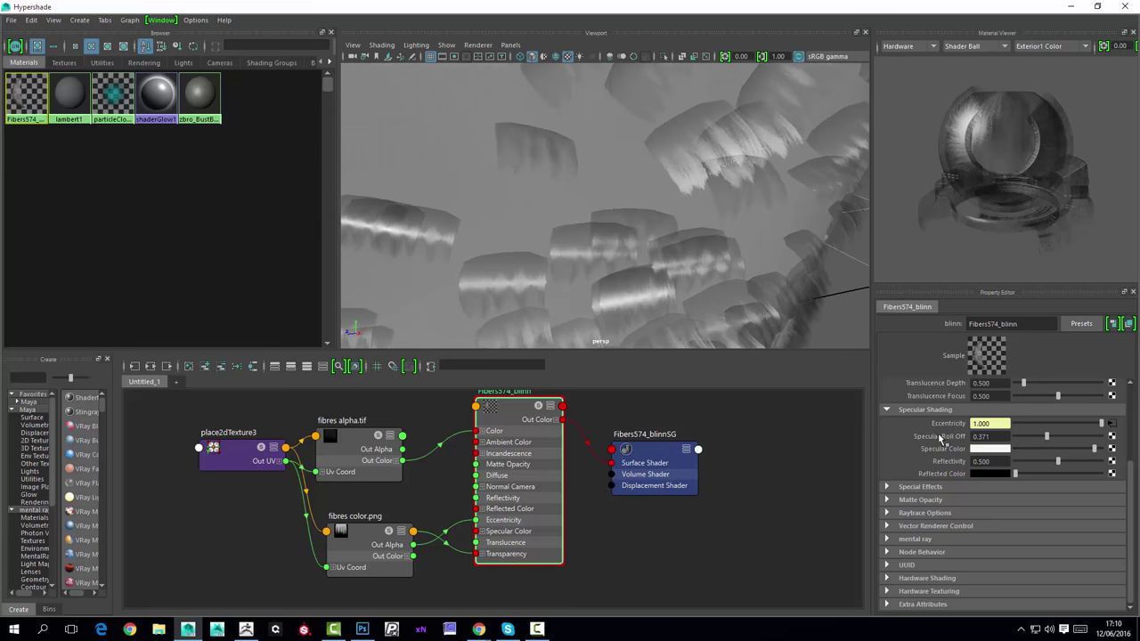
left_click(1052, 450)
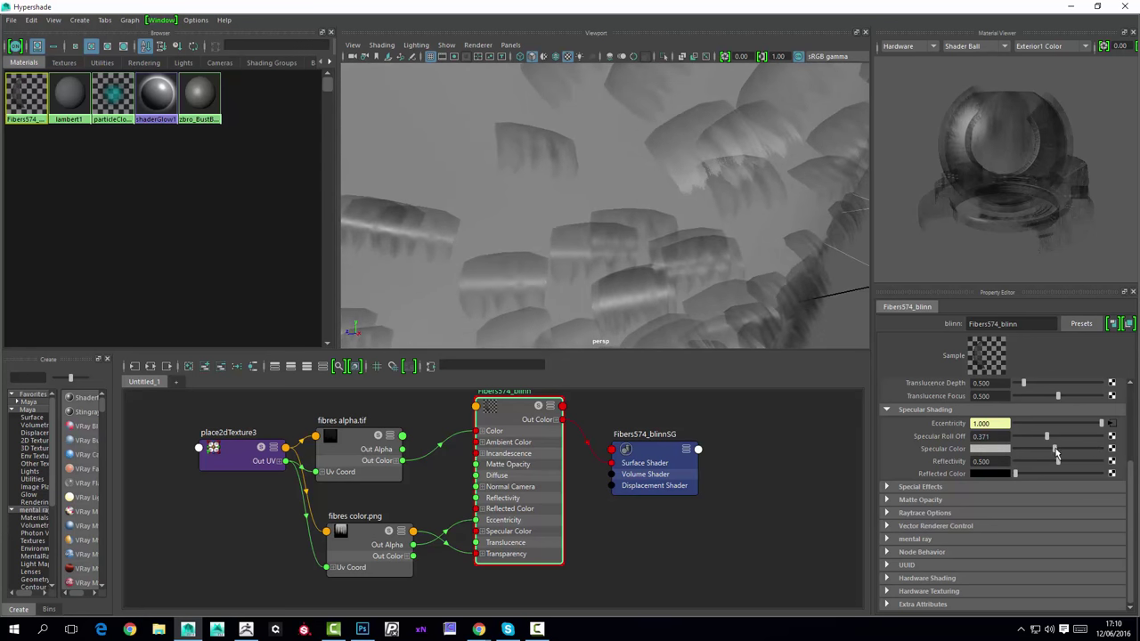
left_click_drag(1052, 452, 1046, 454)
Examine the shaded beard cards on the head from a distance, from both sides and close up along the jaw.
left_click_drag(755, 293, 751, 234, "alt")
scroll(585, 225, "down", 5)
left_click_drag(585, 224, 478, 239, "alt")
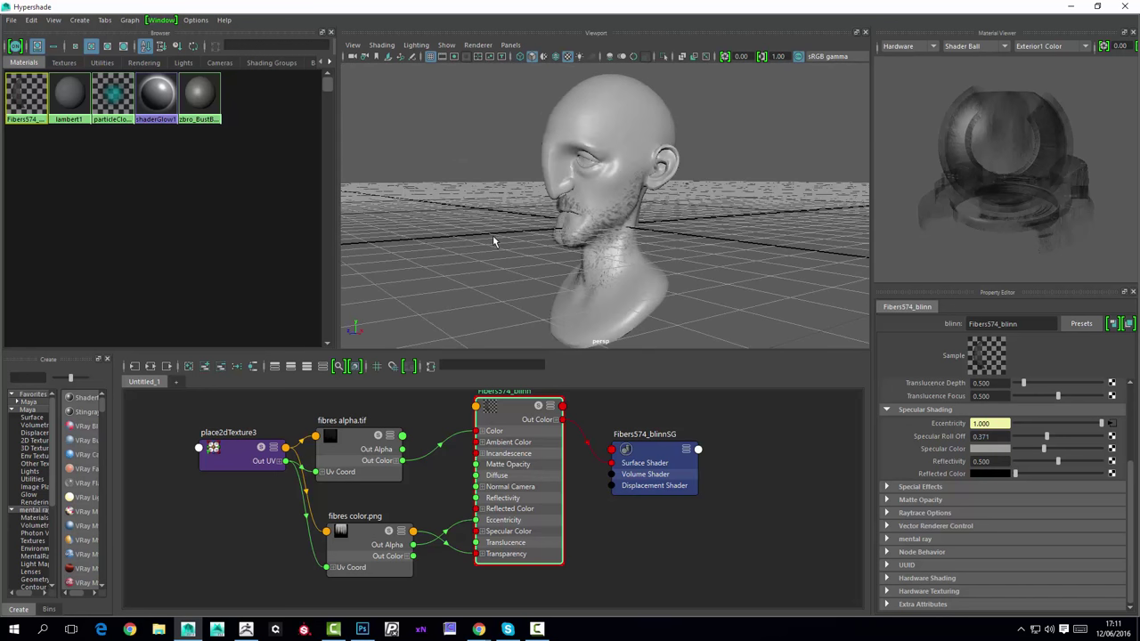
right_click_drag(478, 239, 662, 279, "alt")
left_click_drag(661, 279, 690, 264, "alt")
scroll(691, 280, "up", 5)
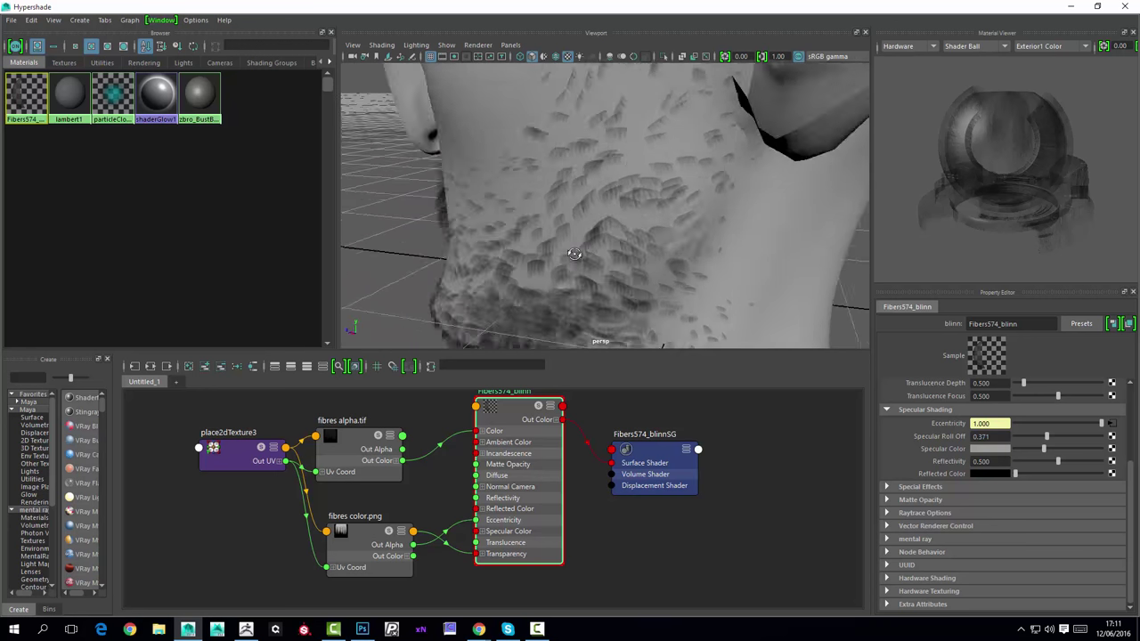
left_click_drag(573, 250, 606, 220, "alt")
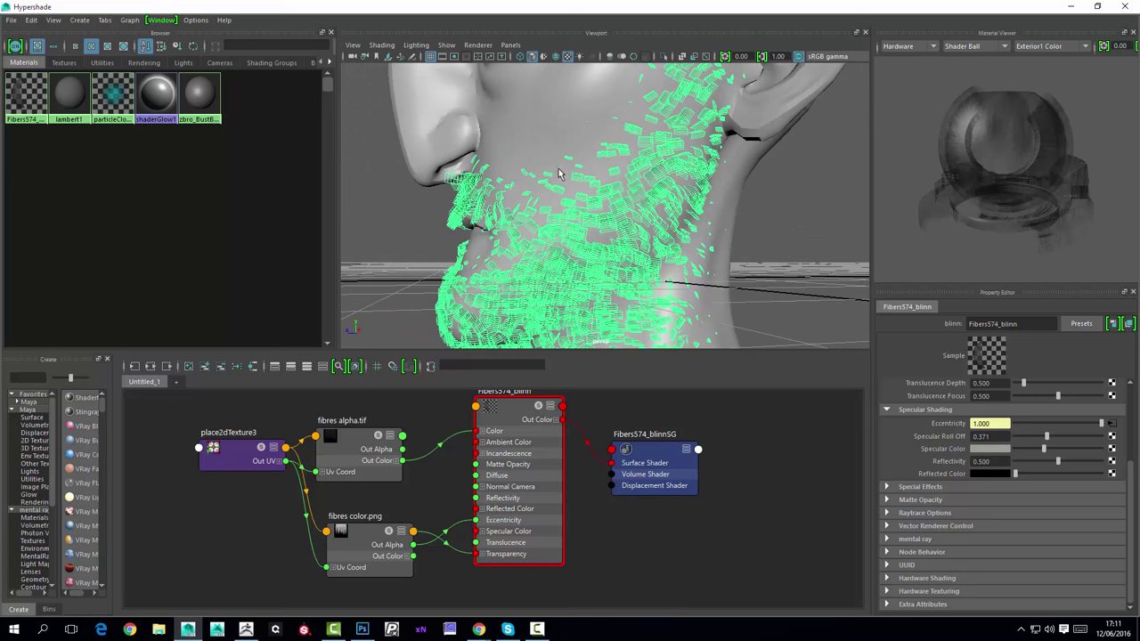
left_click_drag(462, 263, 559, 161, "alt")
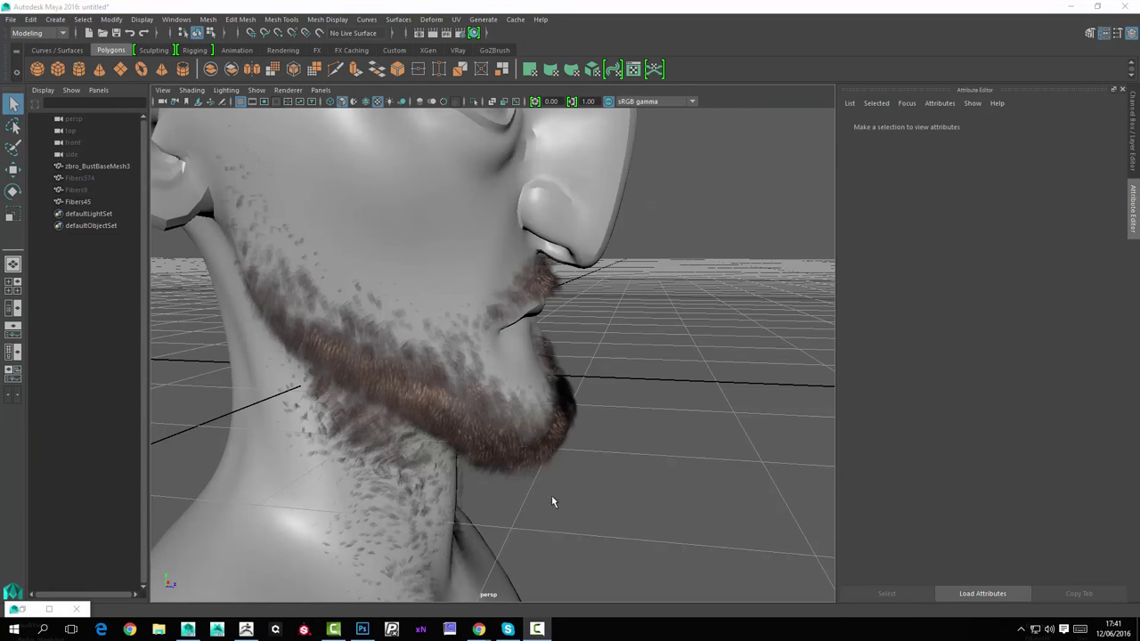
Select the Fibers45 beard and examine its coverage on the head from several angles and distances.
left_click_drag(552, 503, 404, 459, "alt")
left_click(410, 440)
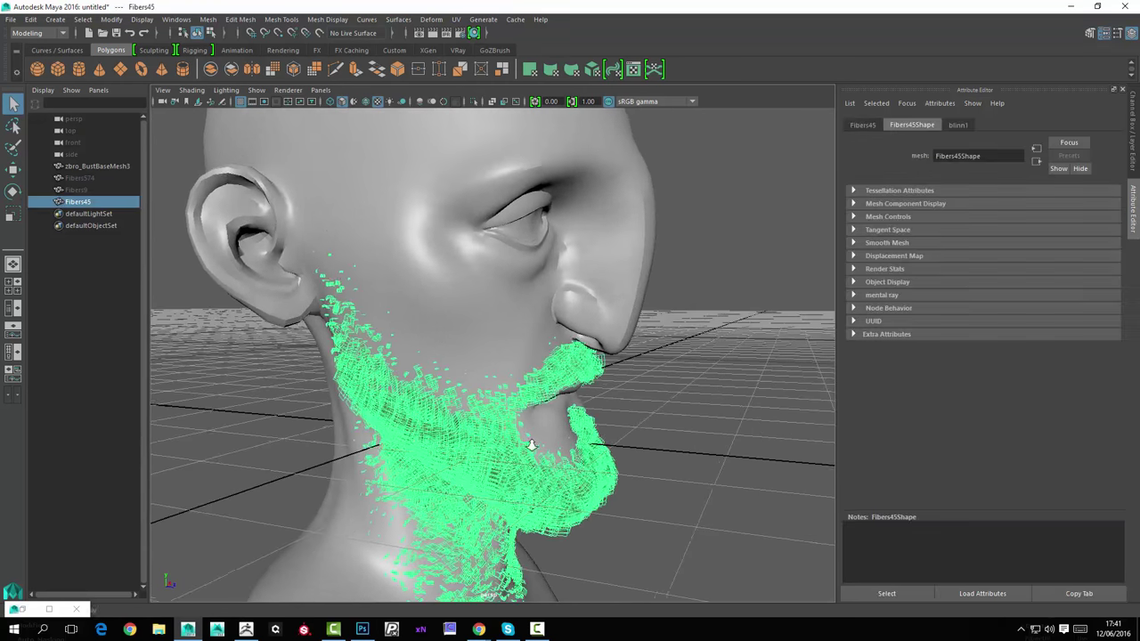
right_click_drag(384, 438, 535, 419, "alt")
middle_click_drag(588, 419, 291, 354, "alt")
right_click_drag(532, 358, 589, 361, "alt")
left_click_drag(588, 361, 361, 374, "alt")
Switch to Photoshop, clear the selection on the hair strands and return from the alpha channel to the RGB layers.
left_click(363, 630)
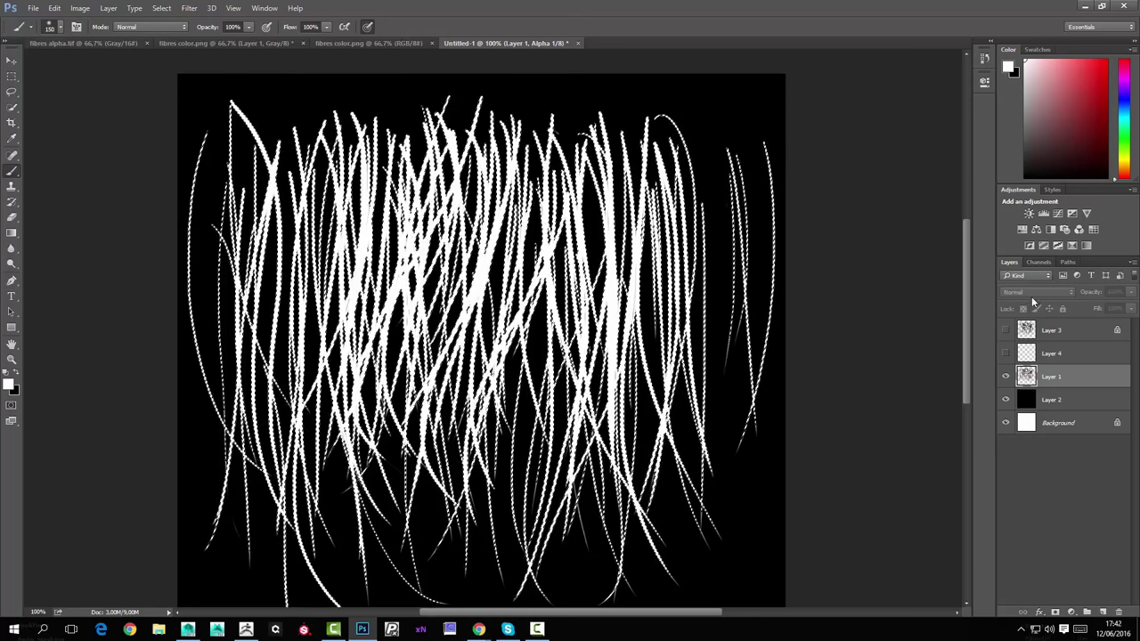
key("ctrl+d")
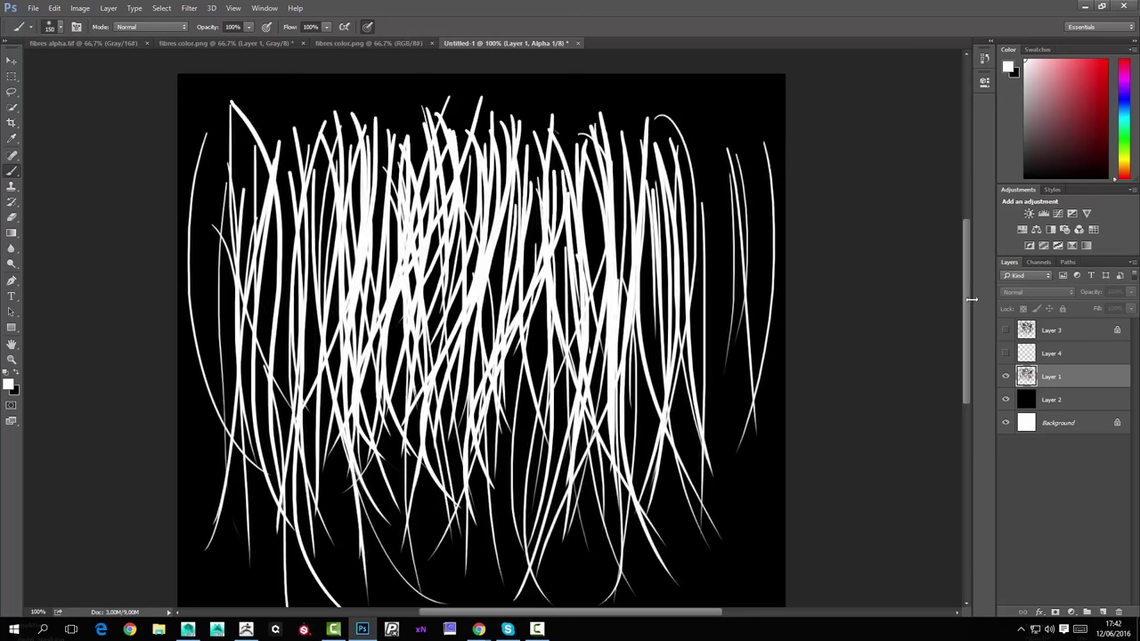
left_click(1038, 263)
left_click(1026, 279)
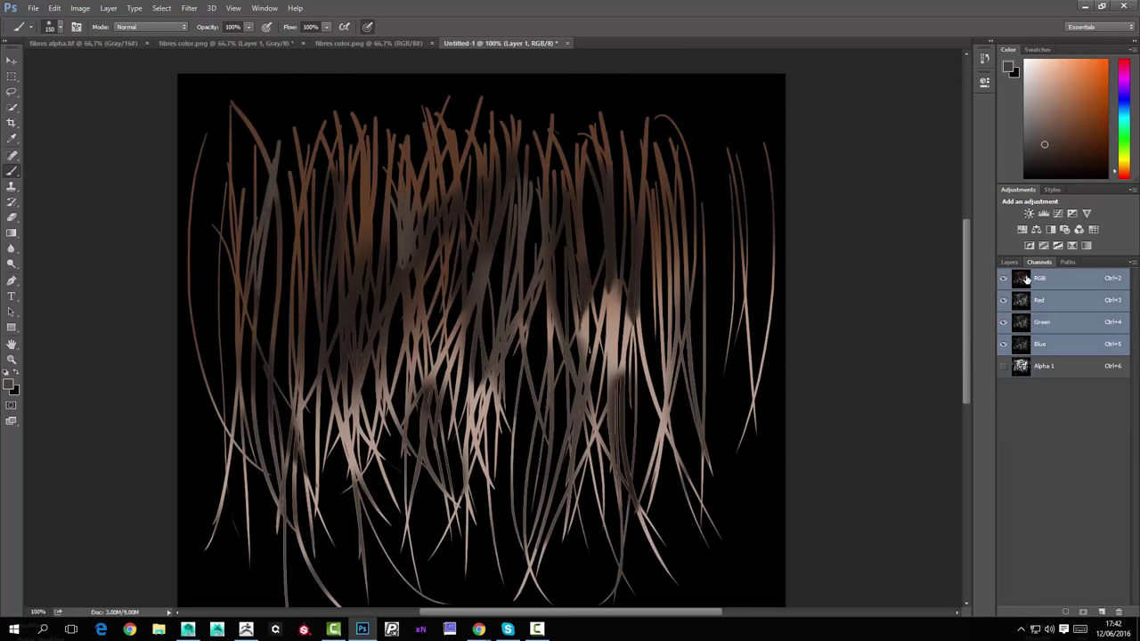
left_click(1008, 263)
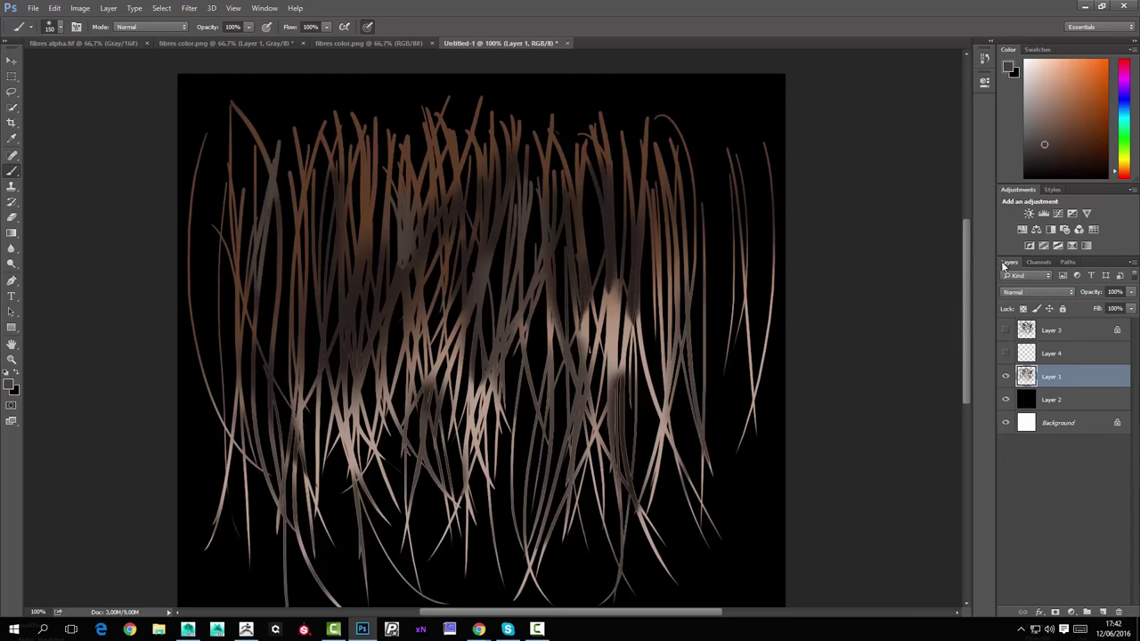
Hide Layer 1 and Layer 2, reset the paint colors to the defaults and make Layer 4 visible and active.
left_click(1005, 376)
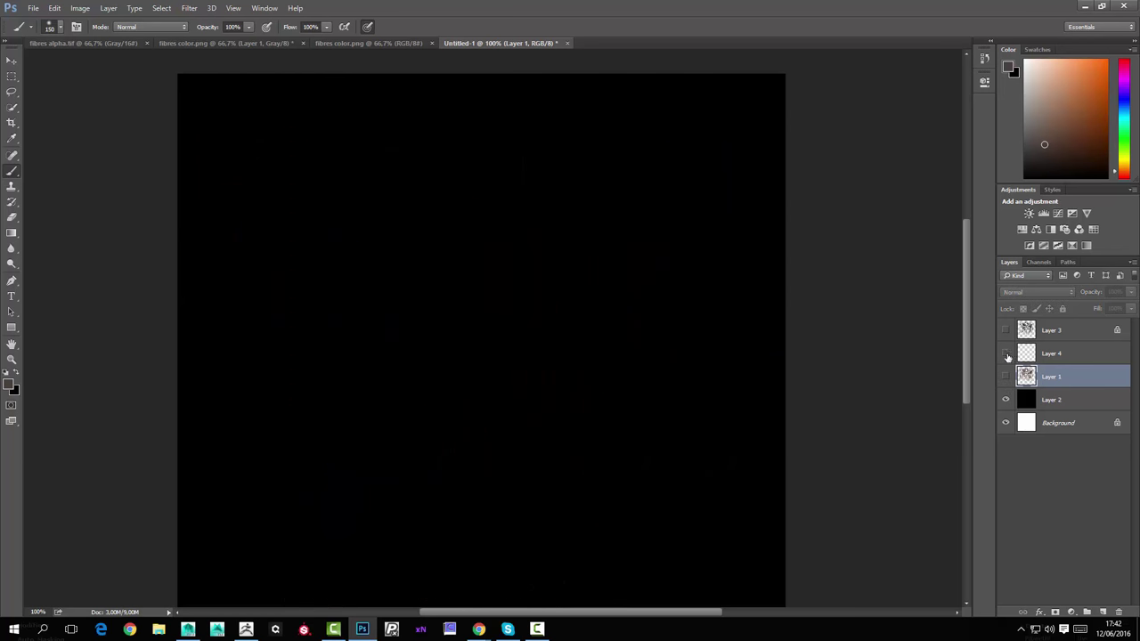
left_click(1005, 403)
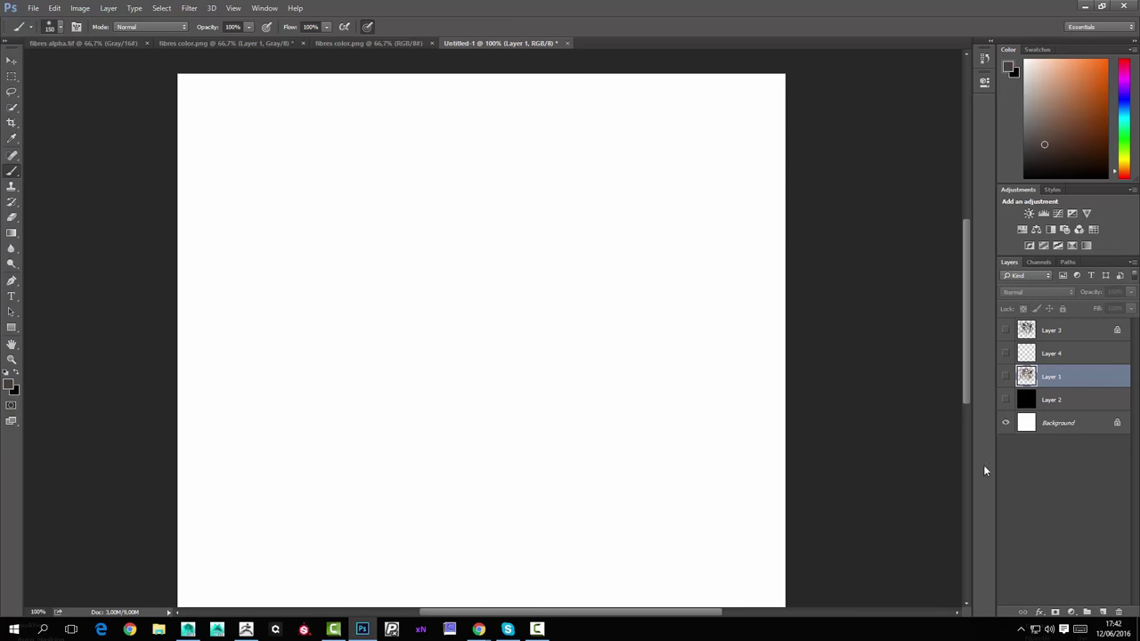
left_click(427, 238)
left_click(531, 239)
key("d")
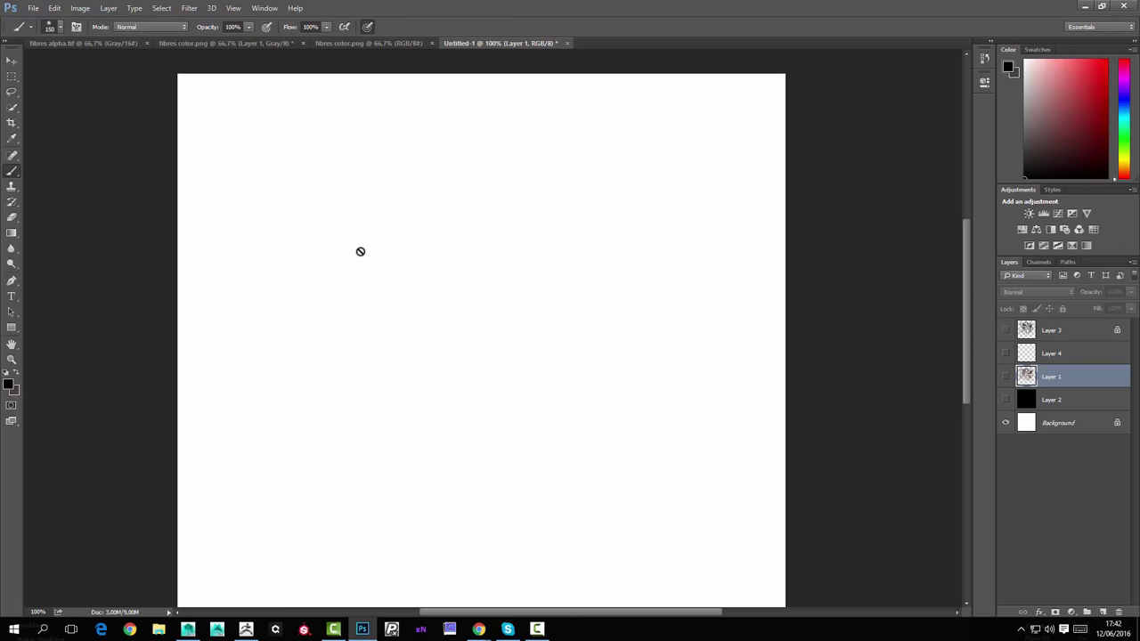
left_click(1049, 350)
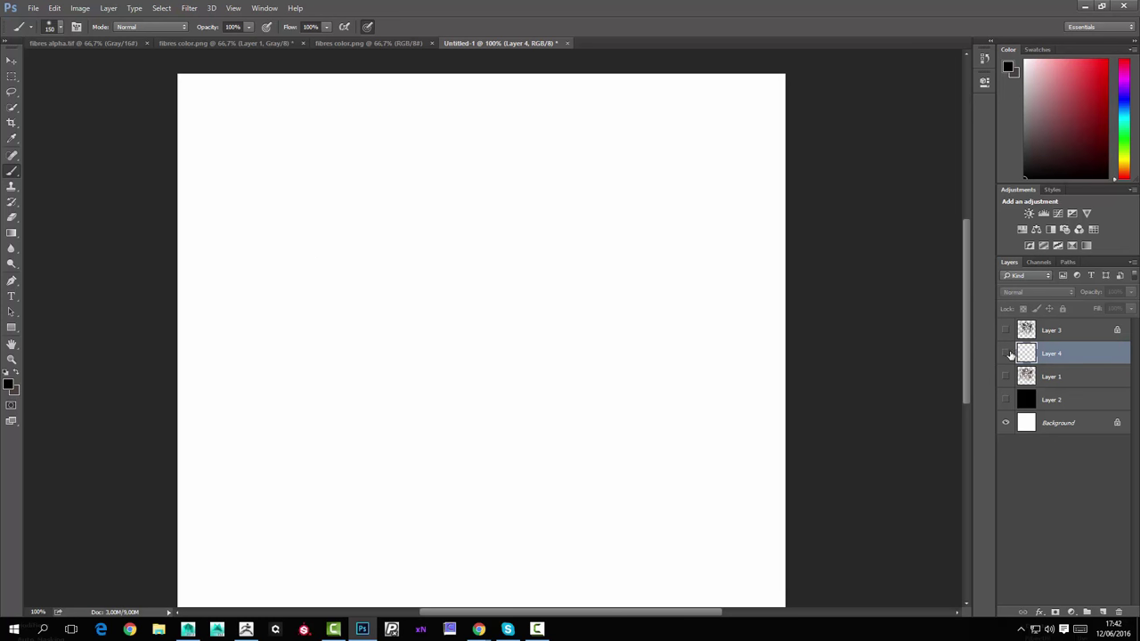
left_click(1006, 354)
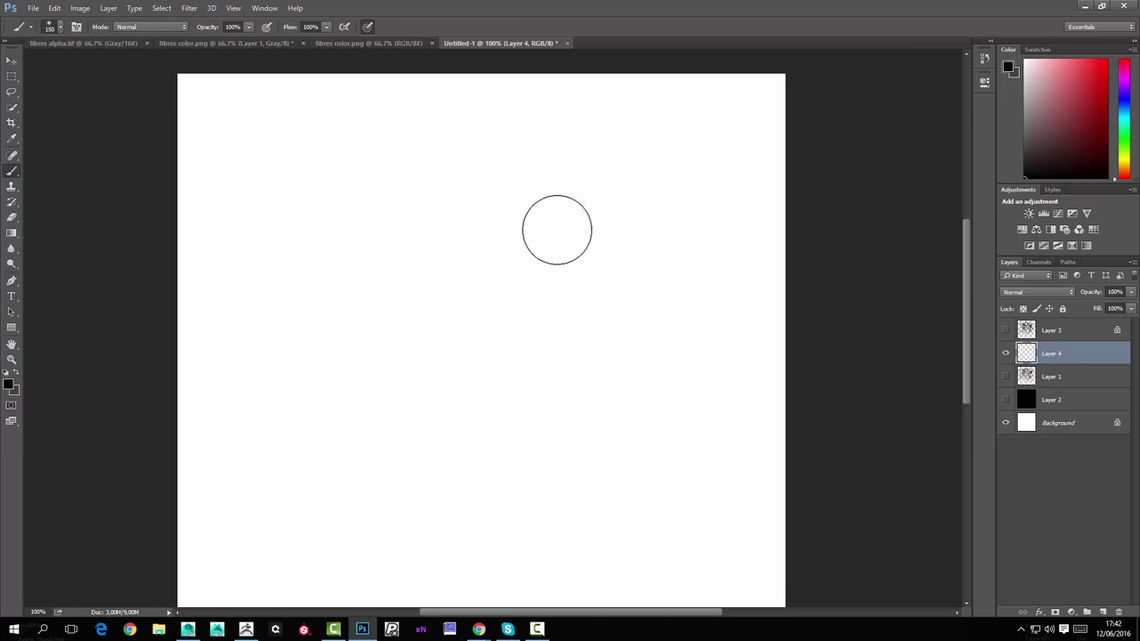
Choose a hard round brush, test a stroke on Layer 4 and undo it.
right_click(517, 214)
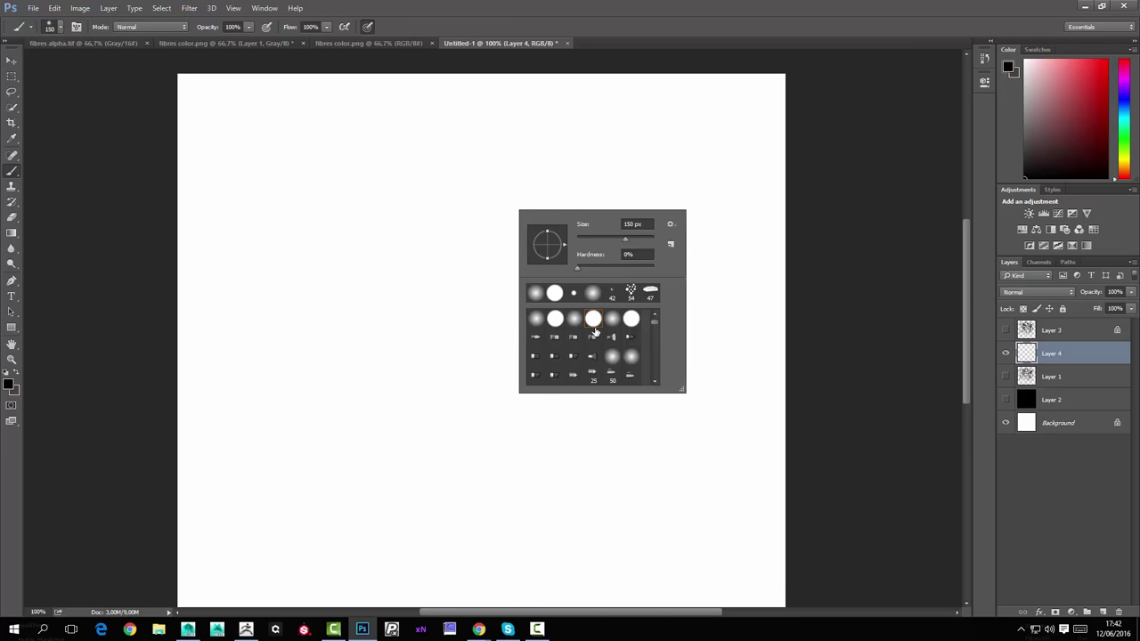
left_click_drag(393, 242, 480, 445)
key("ctrl+z")
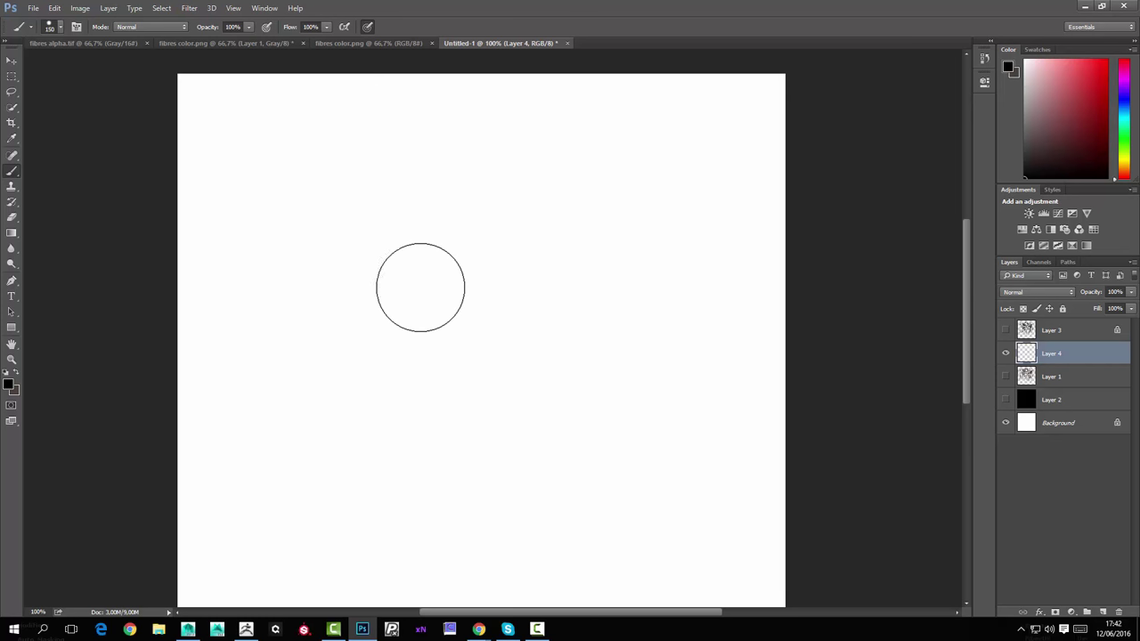
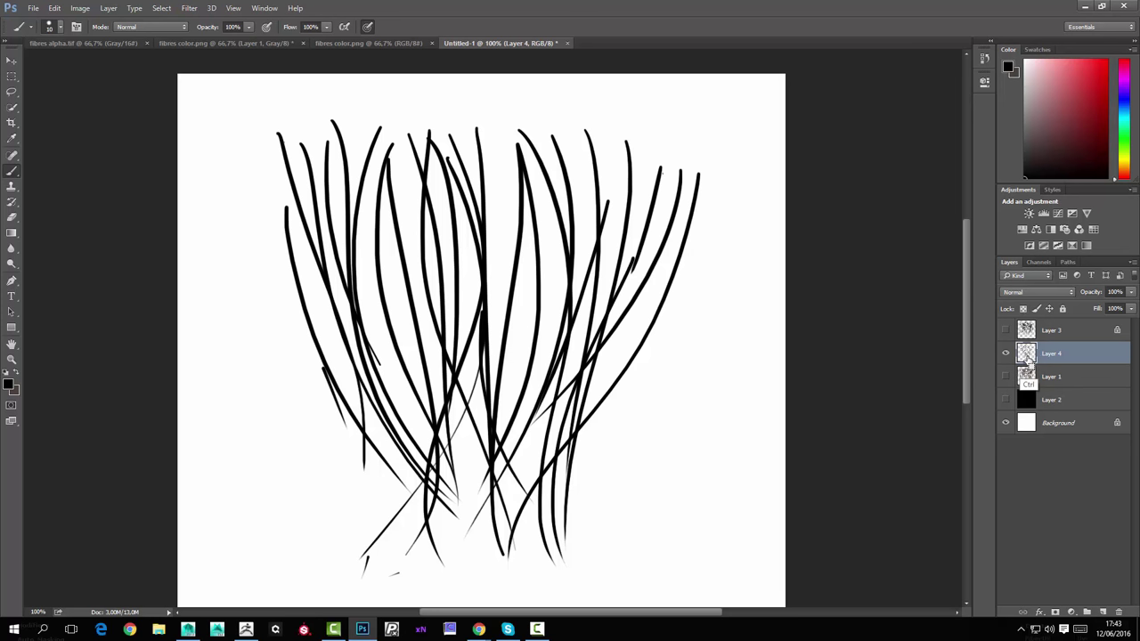
Load Layer 4's hair strands as a selection and save it as a new alpha channel.
left_click(1028, 356, "ctrl")
left_click(1036, 262)
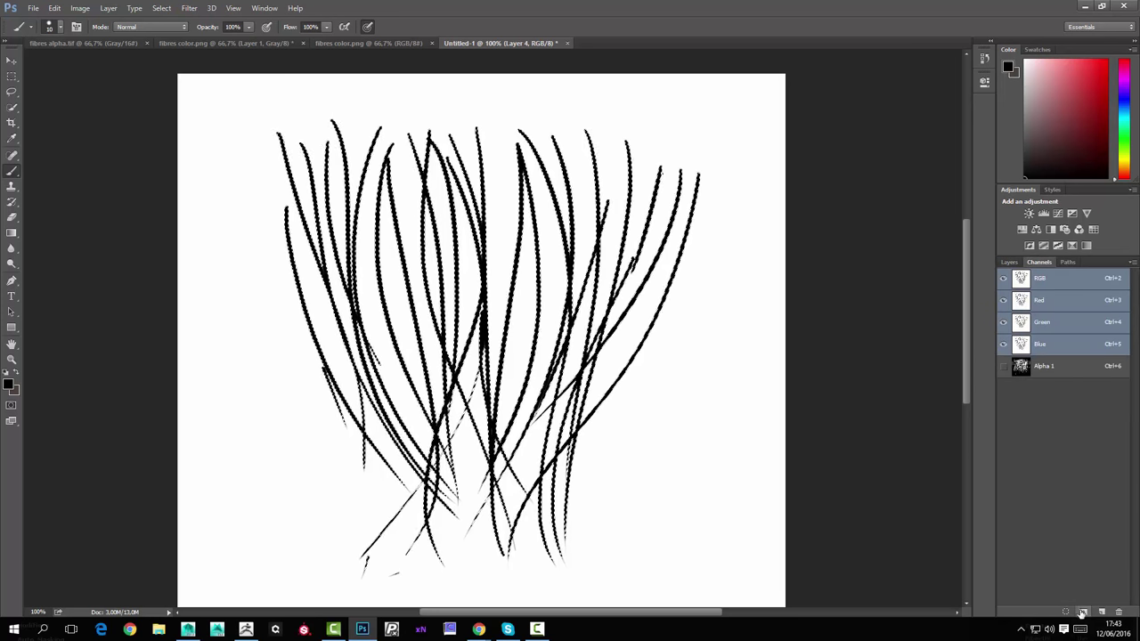
left_click(1084, 614)
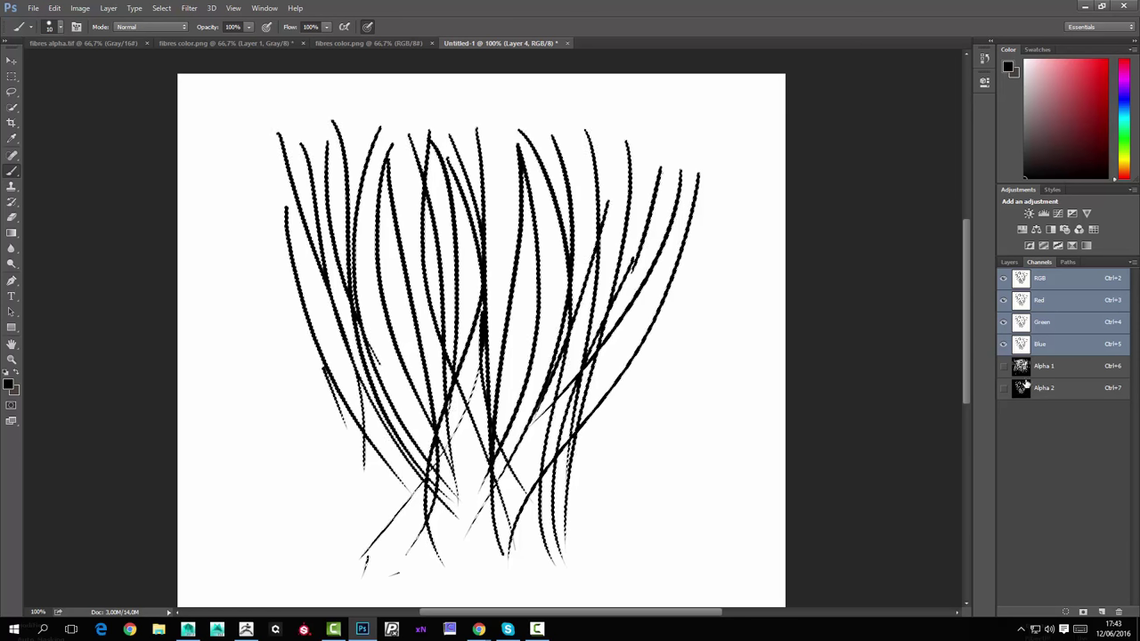
Add a new layer above Layer 4, hide the selection edges and hide Layer 4.
left_click(1010, 263)
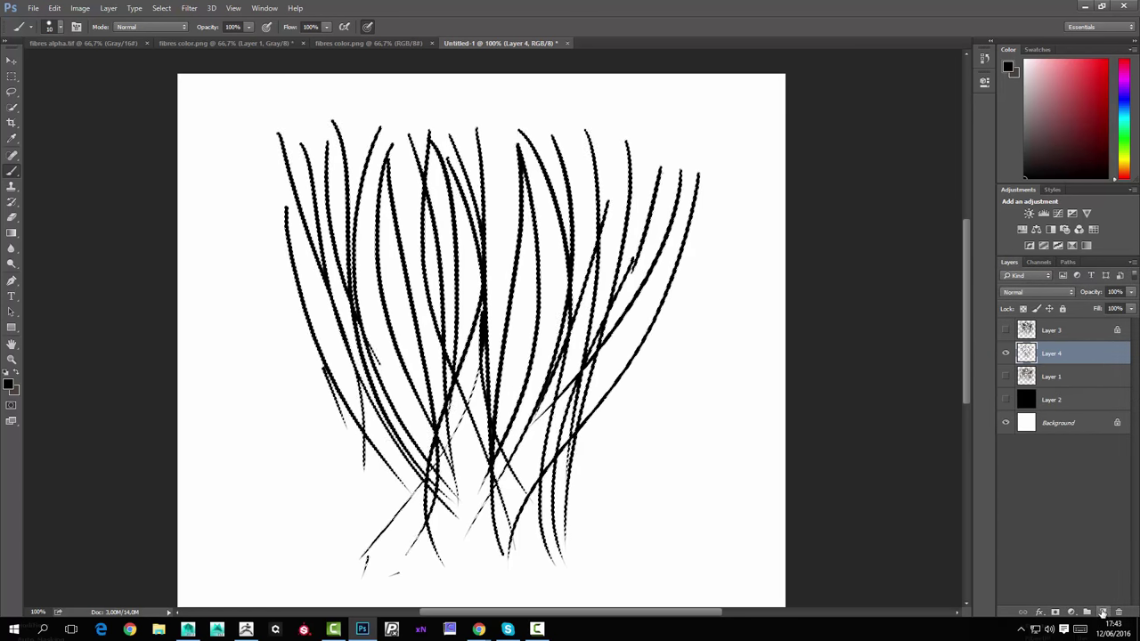
left_click(1105, 612)
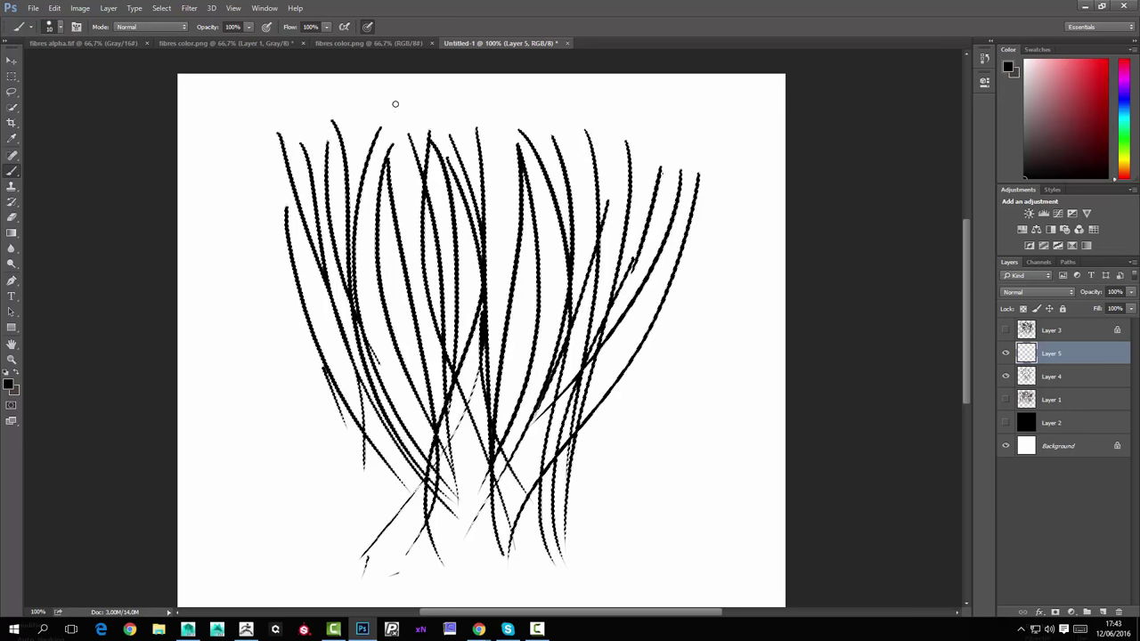
left_click(234, 8)
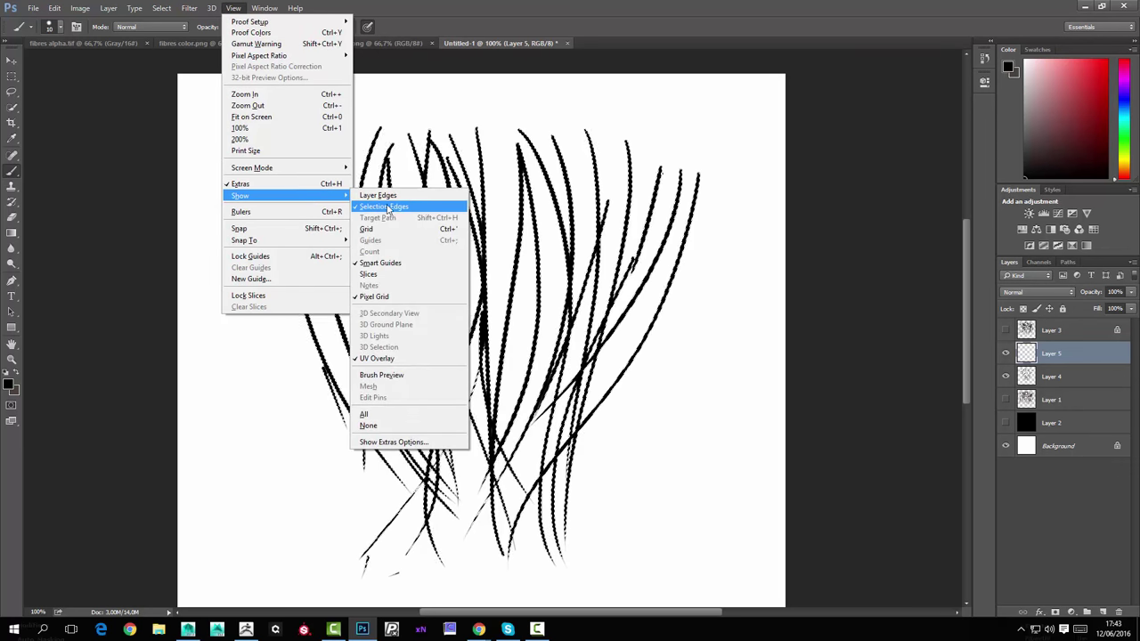
left_click(391, 207)
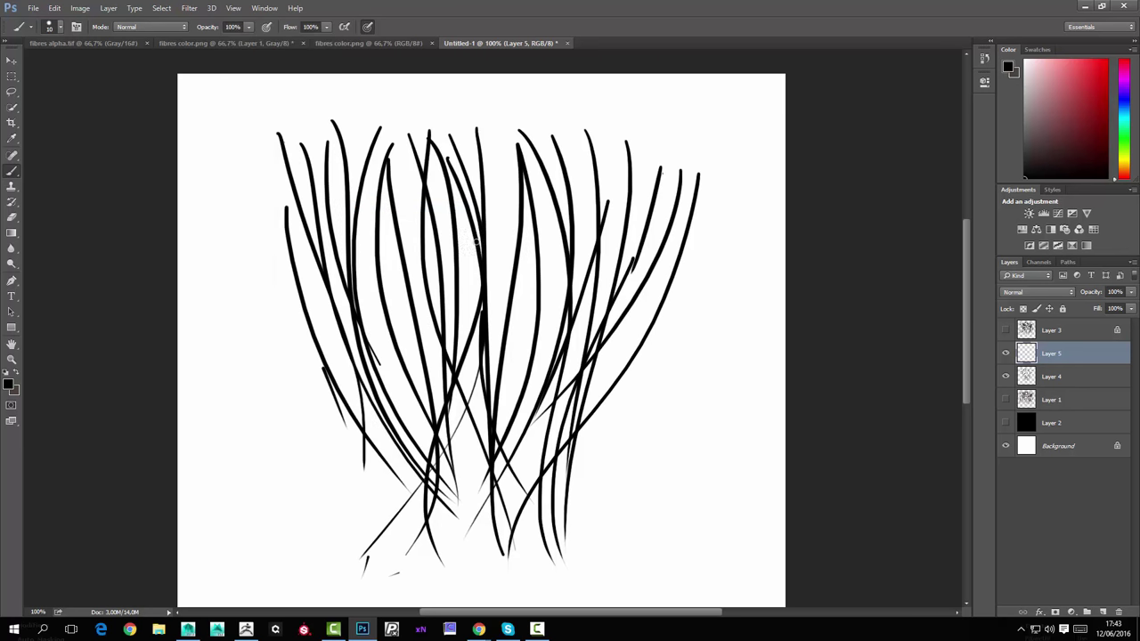
left_click(1007, 377)
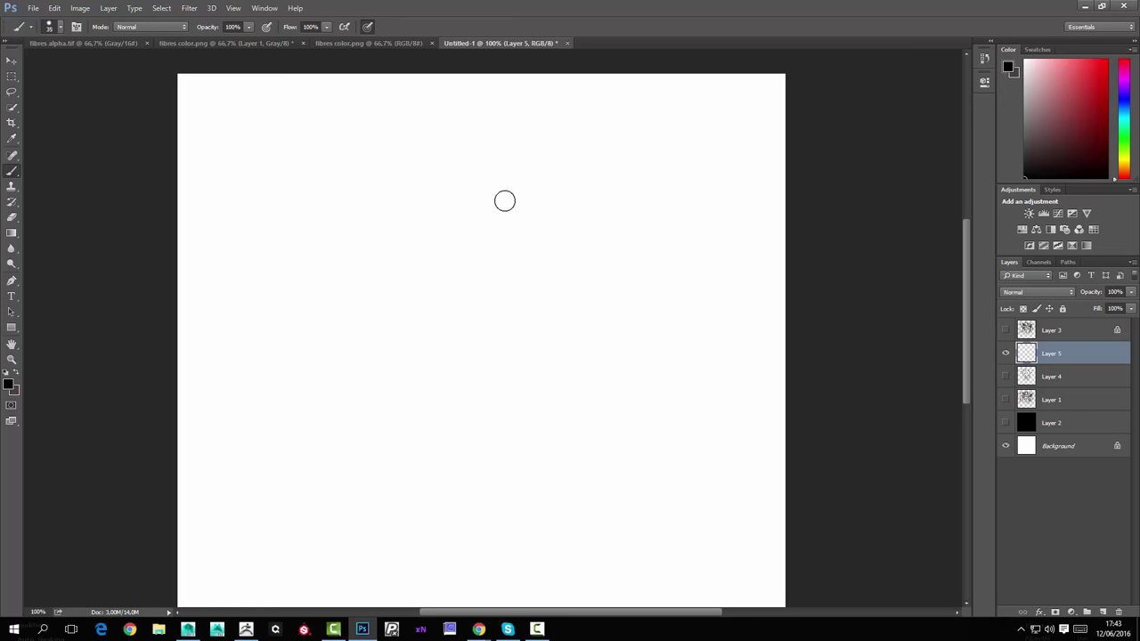
Pick a dark brown and paint the whole strand selection on Layer 5 with an enlarged round brush.
left_click(1049, 125)
mouse_move(1048, 124)
left_mouse_down()
mouse_move(1053, 135)
mouse_move(1040, 119)
mouse_move(1042, 143)
mouse_move(1063, 147)
mouse_move(1052, 150)
left_mouse_up()
left_click(1126, 168)
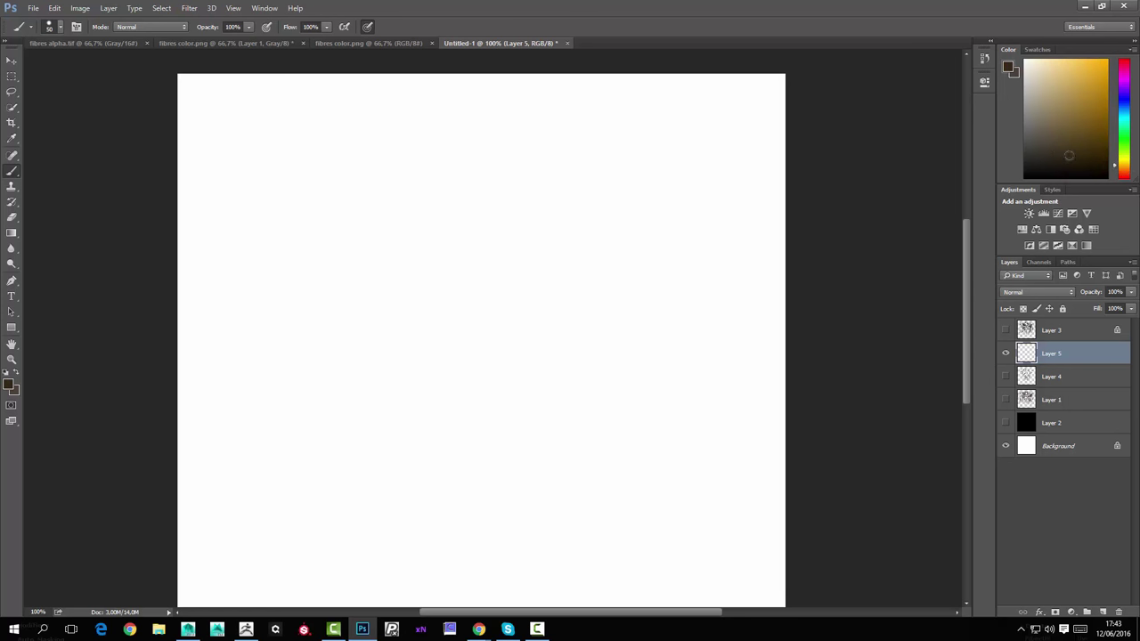
mouse_move(470, 139)
left_mouse_down()
mouse_move(210, 229)
mouse_move(238, 149)
mouse_move(224, 267)
mouse_move(645, 250)
mouse_move(648, 310)
mouse_move(250, 311)
mouse_move(482, 260)
left_mouse_up()
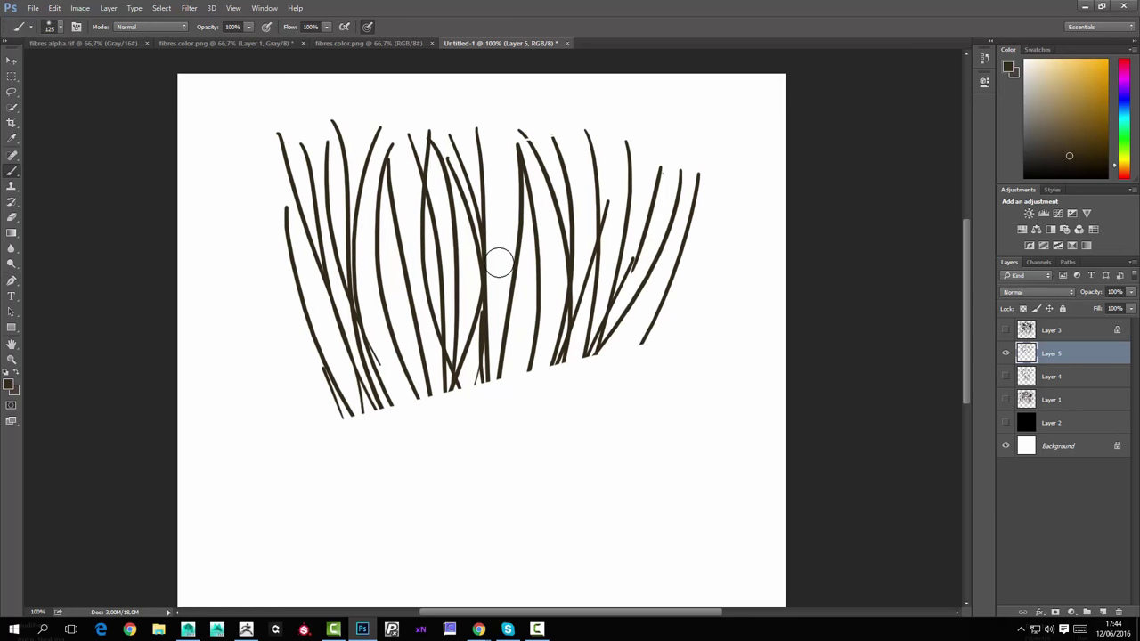
mouse_move(540, 365)
left_mouse_down()
mouse_move(661, 408)
mouse_move(632, 508)
left_mouse_up()
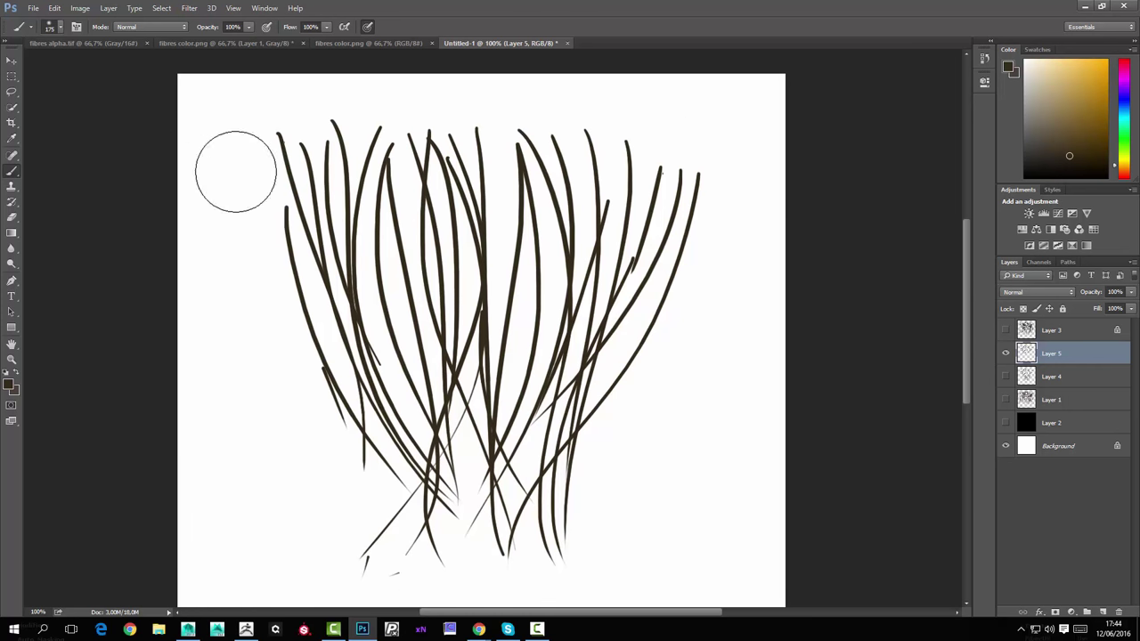
Pick a lighter grayish brown and paint patches of it over the strands on Layer 5.
left_click(1054, 146)
left_click(1046, 114)
mouse_move(498, 585)
left_mouse_down()
mouse_move(553, 439)
mouse_move(521, 187)
mouse_move(499, 367)
mouse_move(280, 238)
mouse_move(388, 160)
mouse_move(381, 573)
left_mouse_up()
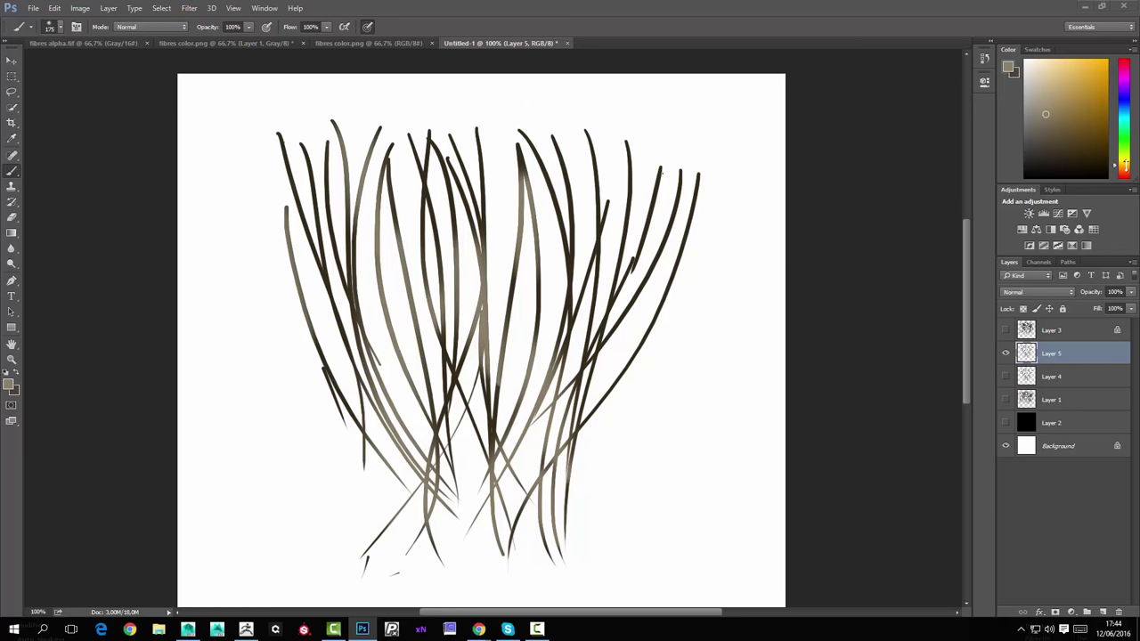
Pick a warmer orange-brown and brush streaks of it over various strands on Layer 5.
left_click(1123, 170)
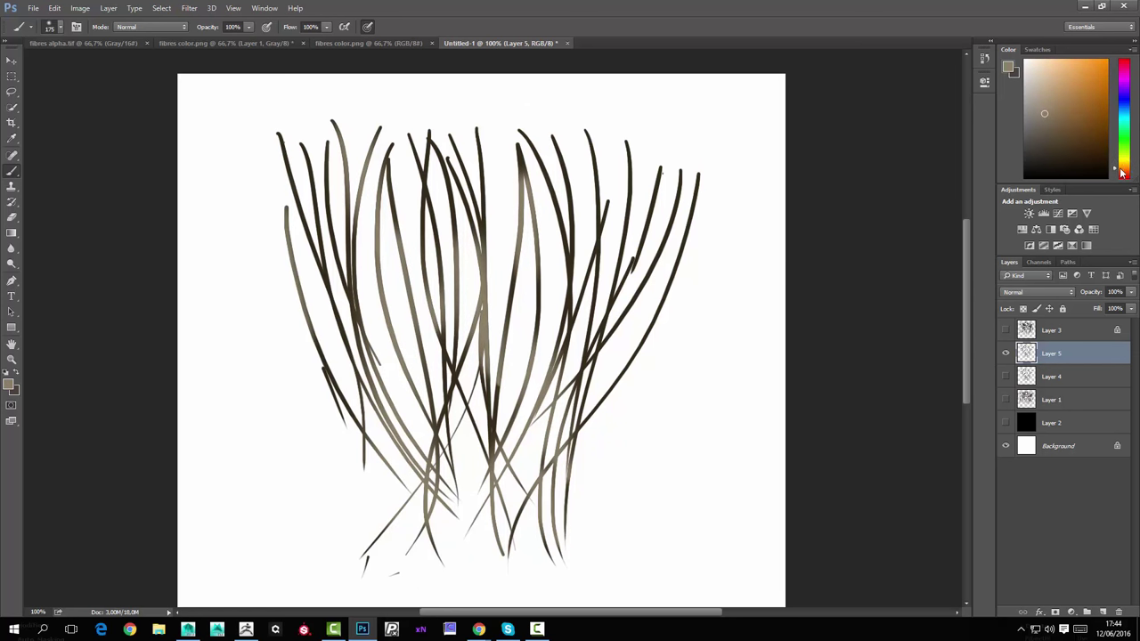
left_click(1066, 110)
left_click_drag(550, 147, 475, 392)
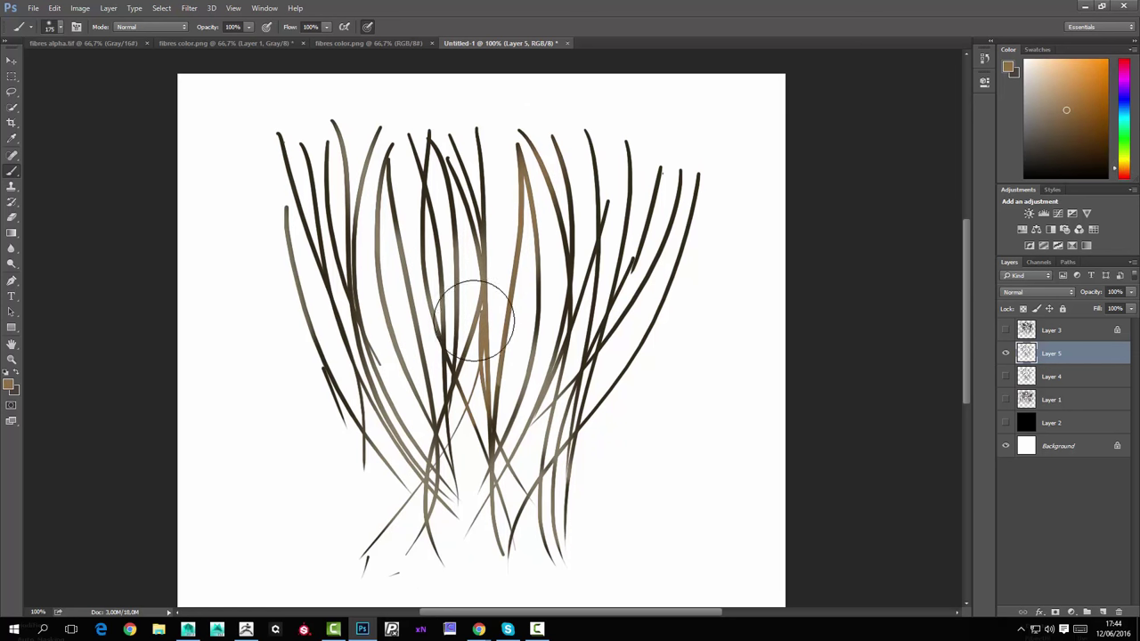
left_click_drag(569, 335, 565, 501)
left_click_drag(688, 197, 524, 529)
left_click_drag(411, 323, 383, 458)
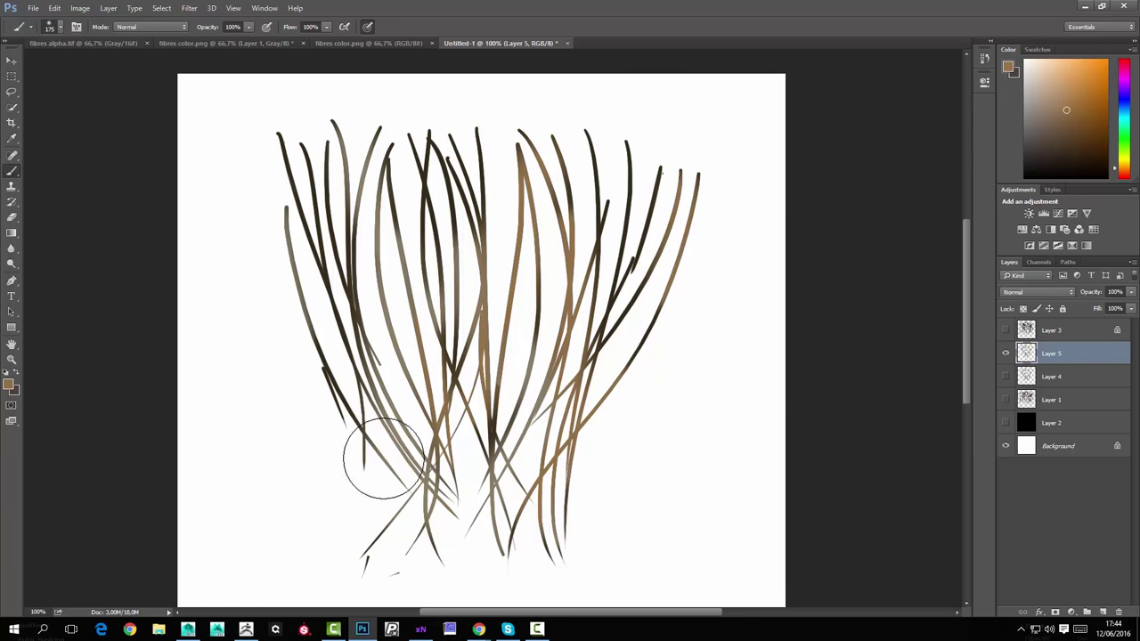
mouse_move(390, 120)
left_mouse_down()
mouse_move(336, 273)
mouse_move(366, 392)
left_mouse_up()
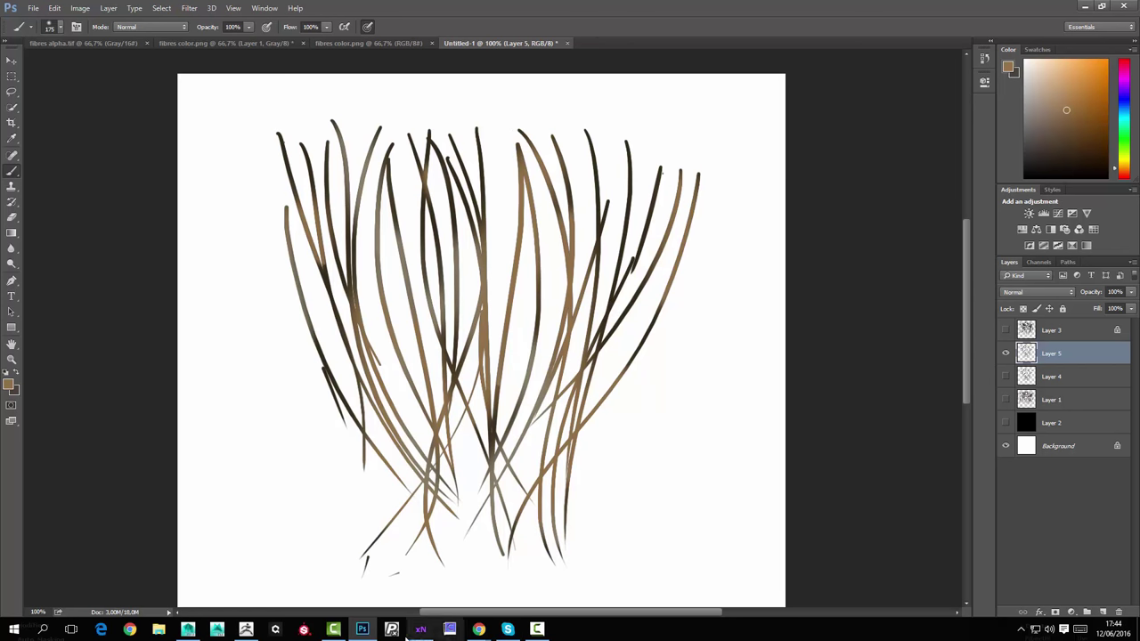
Switch to Maya, dismiss the xNormal warning and open the Hypershade.
left_click(336, 629)
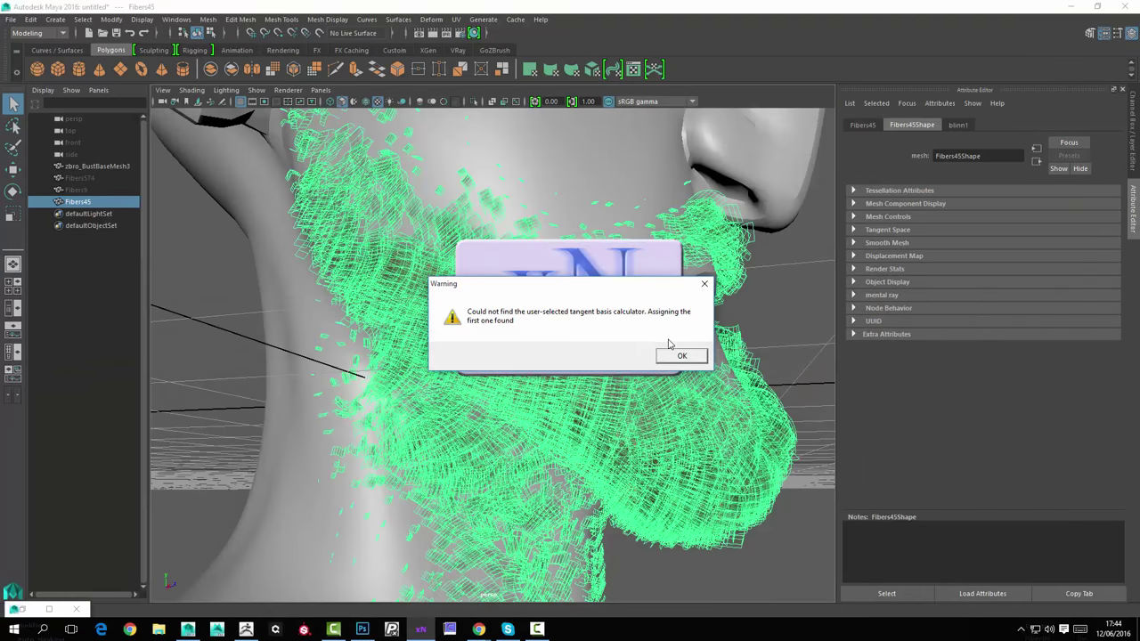
left_click(681, 357)
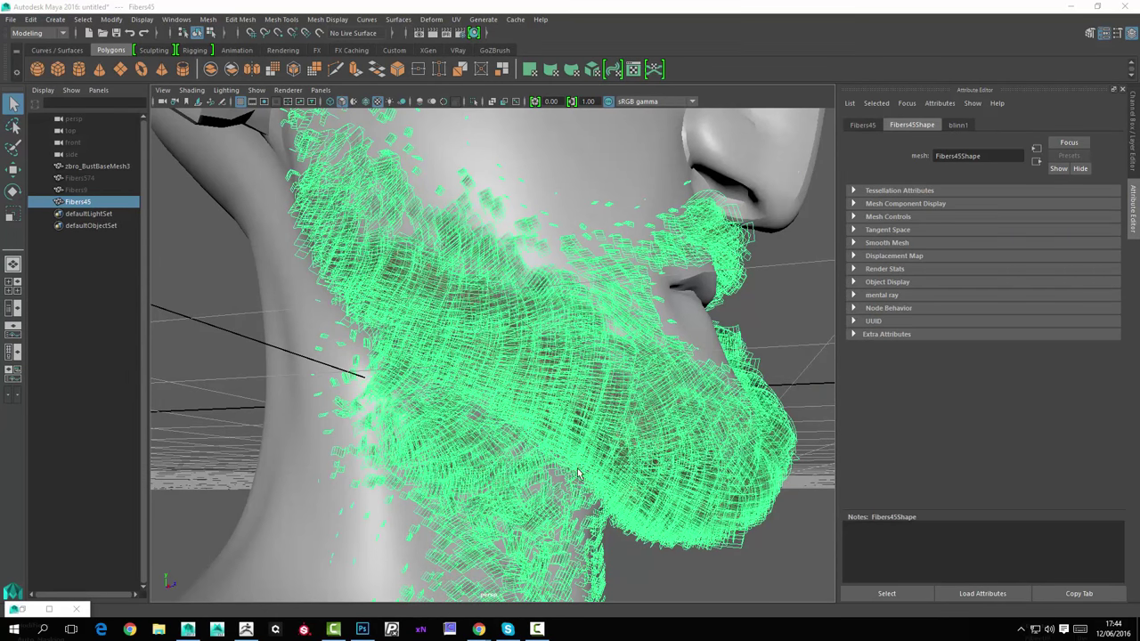
left_click(388, 457)
left_click(674, 346, "alt")
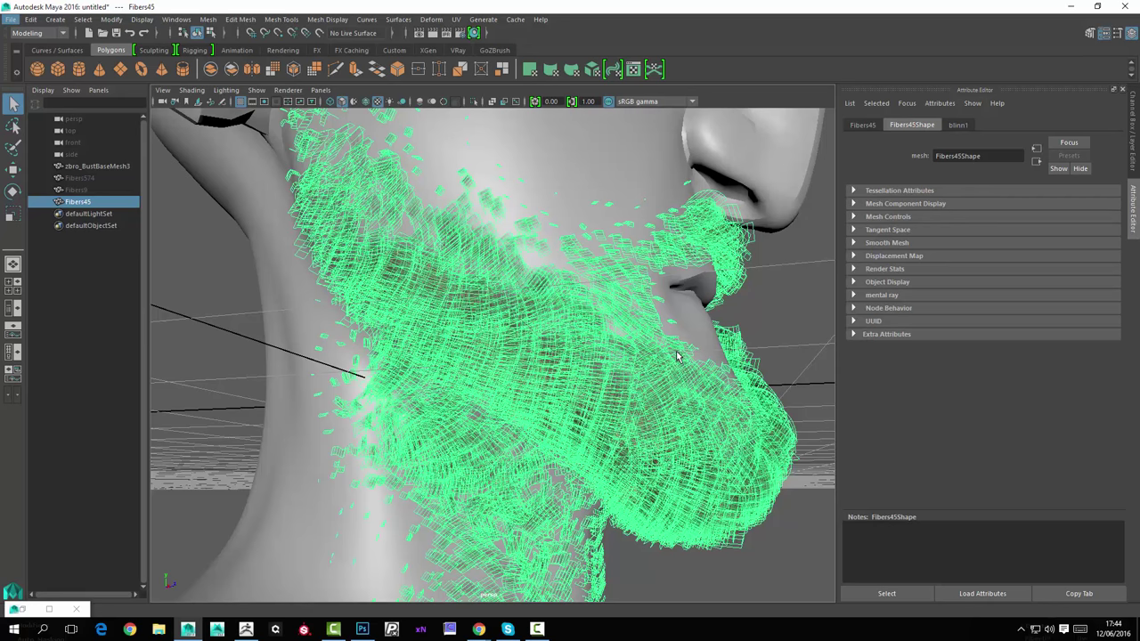
left_click(473, 33)
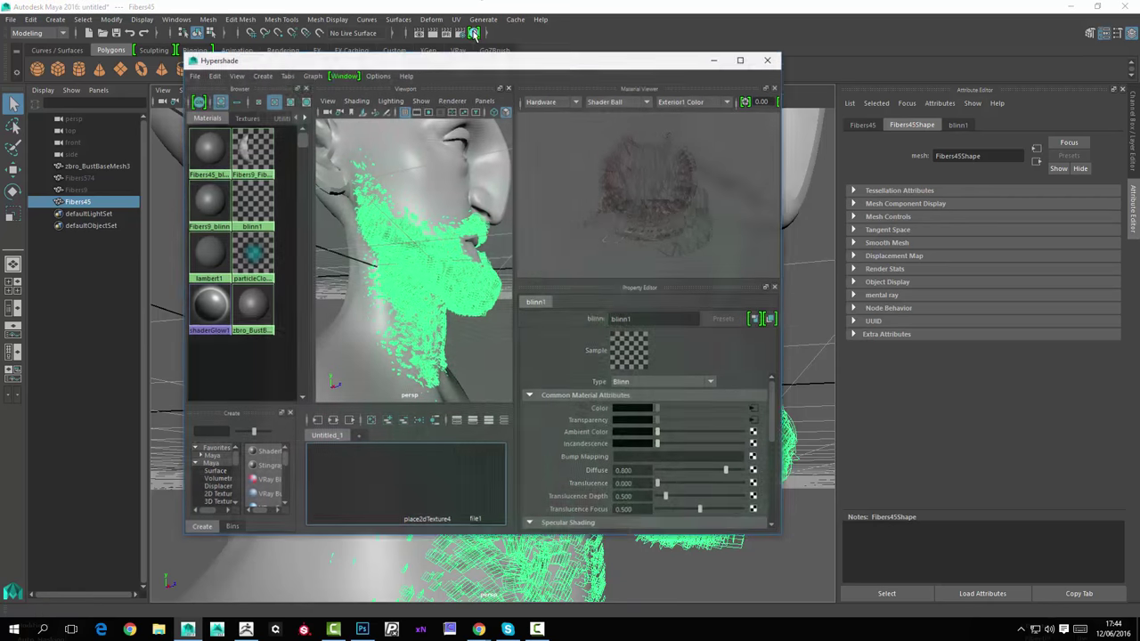
Show the blinn1 material's shading network in the maximized Hypershade window.
left_click_drag(535, 57, 595, 72)
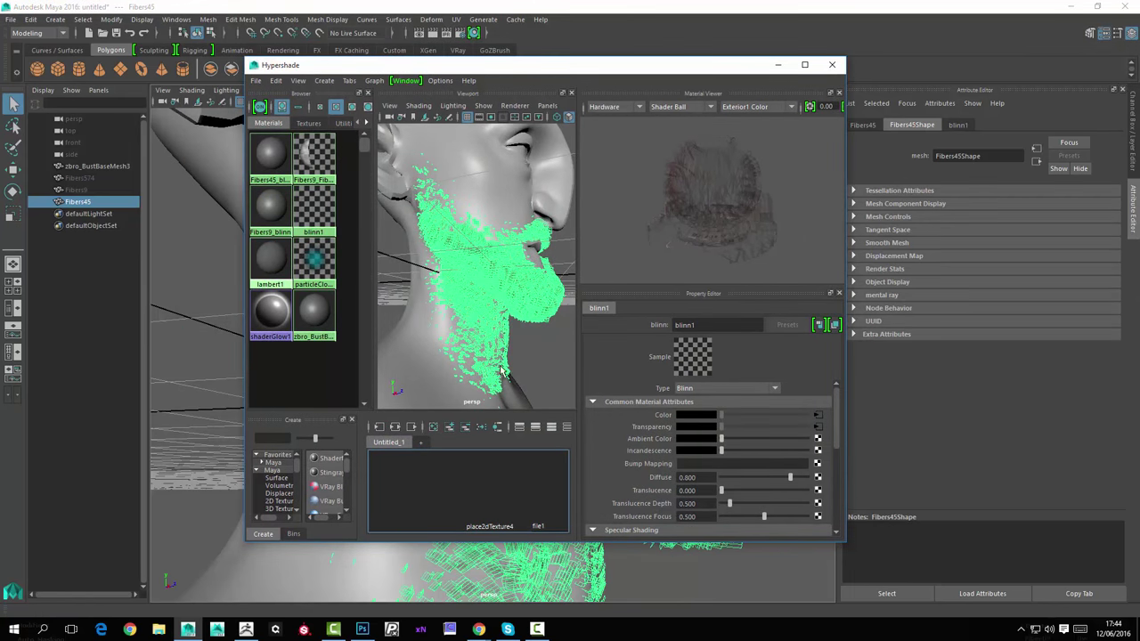
left_click(313, 206)
middle_click_drag(469, 499, 479, 488)
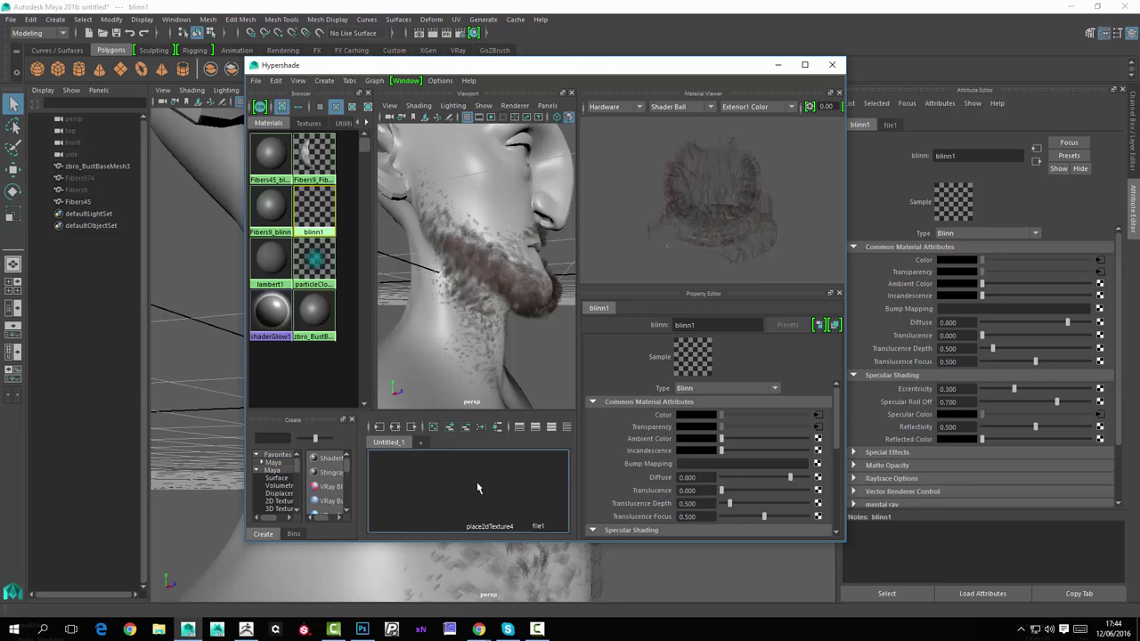
double_click(509, 66)
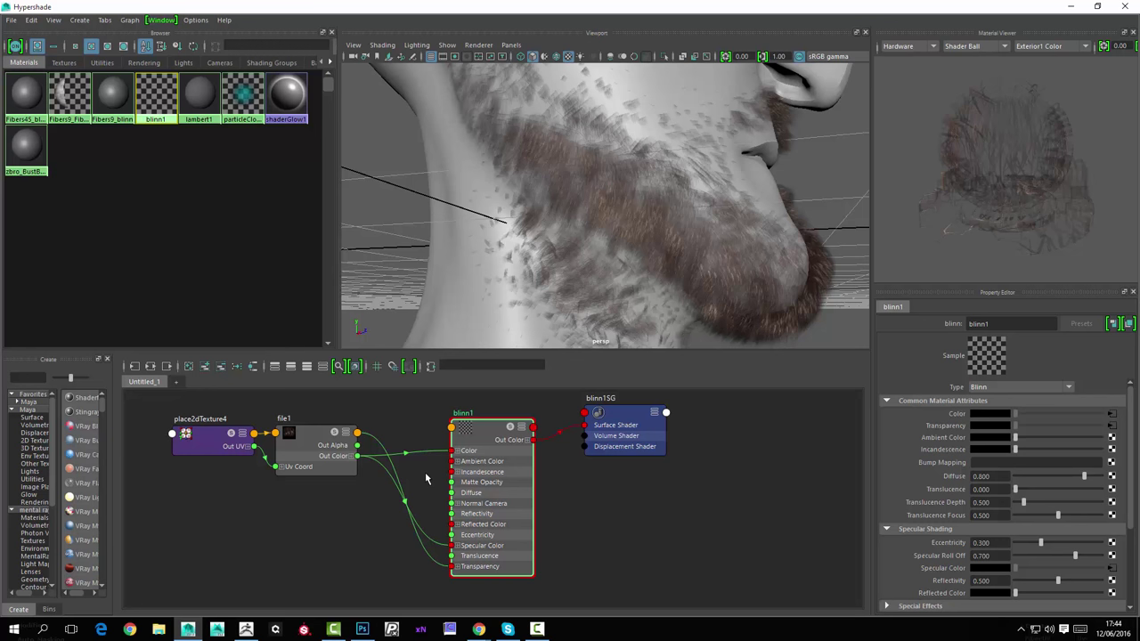
Select the file1 texture node and examine how its Out Color connects to blinn1's Color, Specular Color and Transparency inputs.
left_click(278, 465)
key("f")
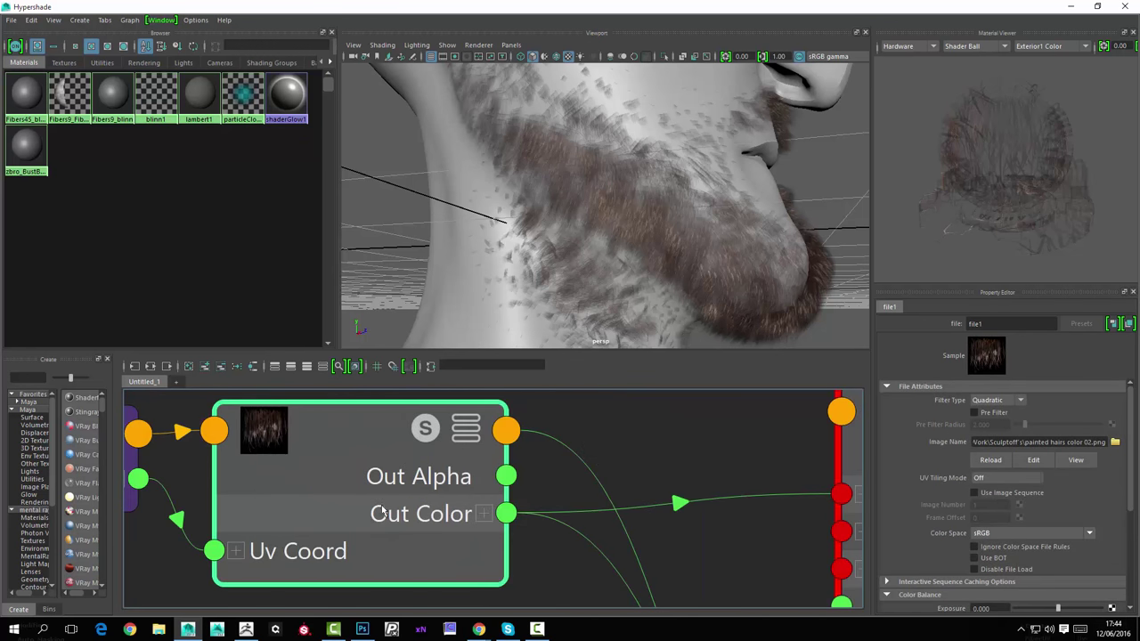
middle_click_drag(372, 481, 255, 395, "alt")
middle_click_drag(380, 408, 319, 489, "alt")
middle_click_drag(519, 486, 511, 439, "alt")
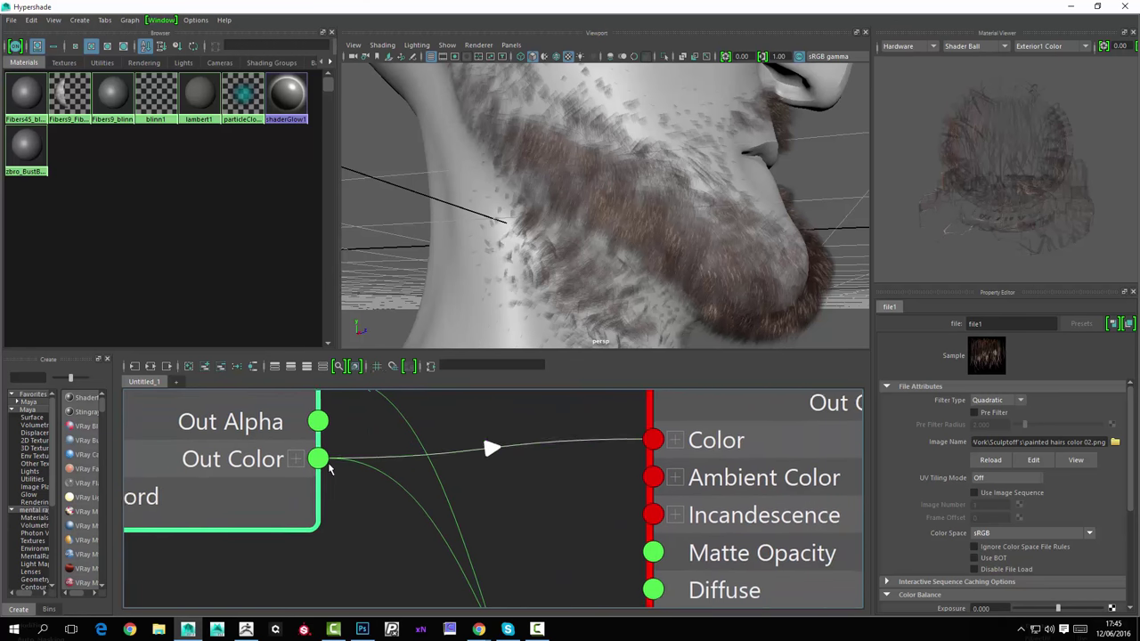
middle_click_drag(330, 468, 323, 470, "alt")
middle_click_drag(514, 490, 506, 422, "alt")
middle_click_drag(645, 464, 462, 379, "alt")
right_click_drag(784, 494, 666, 504, "alt")
middle_click_drag(623, 438, 487, 315, "alt")
right_click_drag(503, 429, 610, 461, "alt")
middle_click_drag(531, 448, 524, 478, "alt")
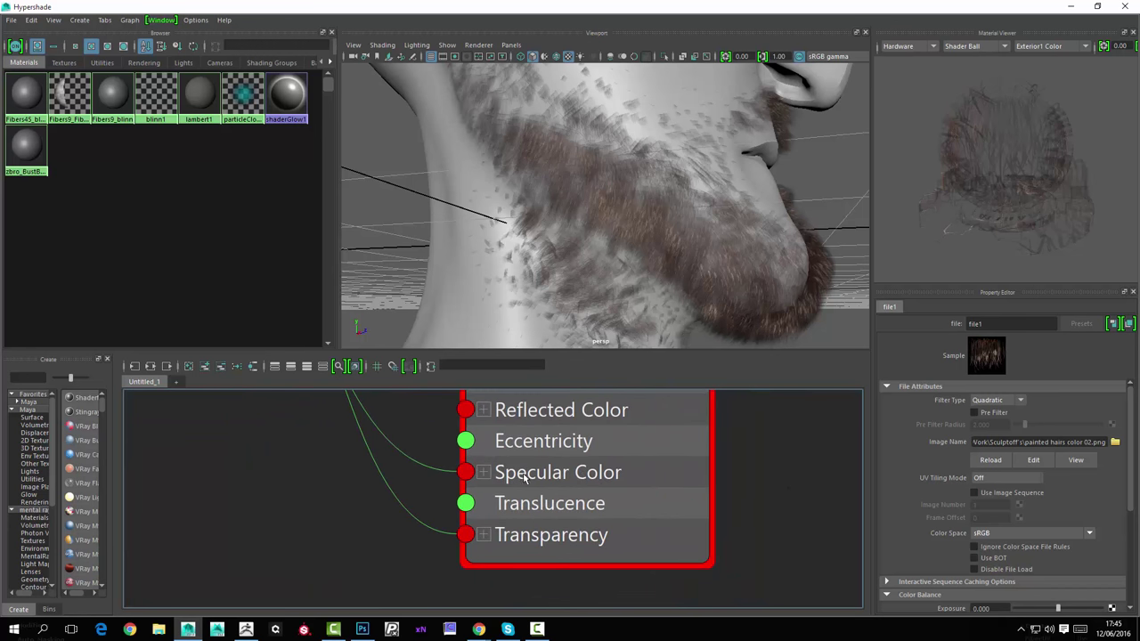
Examine the textured beard in the Hypershade viewport from the side, below, front and at several distances.
left_click_drag(711, 224, 537, 198, "alt")
right_click_drag(537, 199, 736, 202, "alt")
left_click_drag(734, 201, 693, 234, "alt")
middle_click_drag(517, 471, 522, 540, "alt")
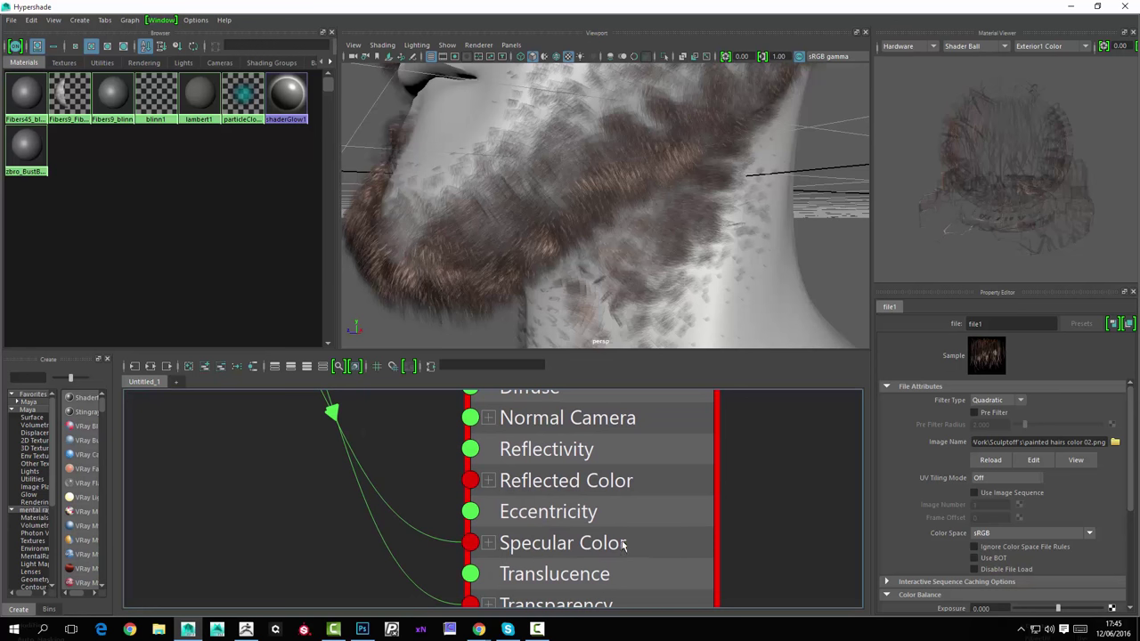
right_click_drag(639, 184, 428, 188, "alt")
left_click_drag(428, 188, 472, 174, "alt")
right_click_drag(472, 174, 572, 180, "alt")
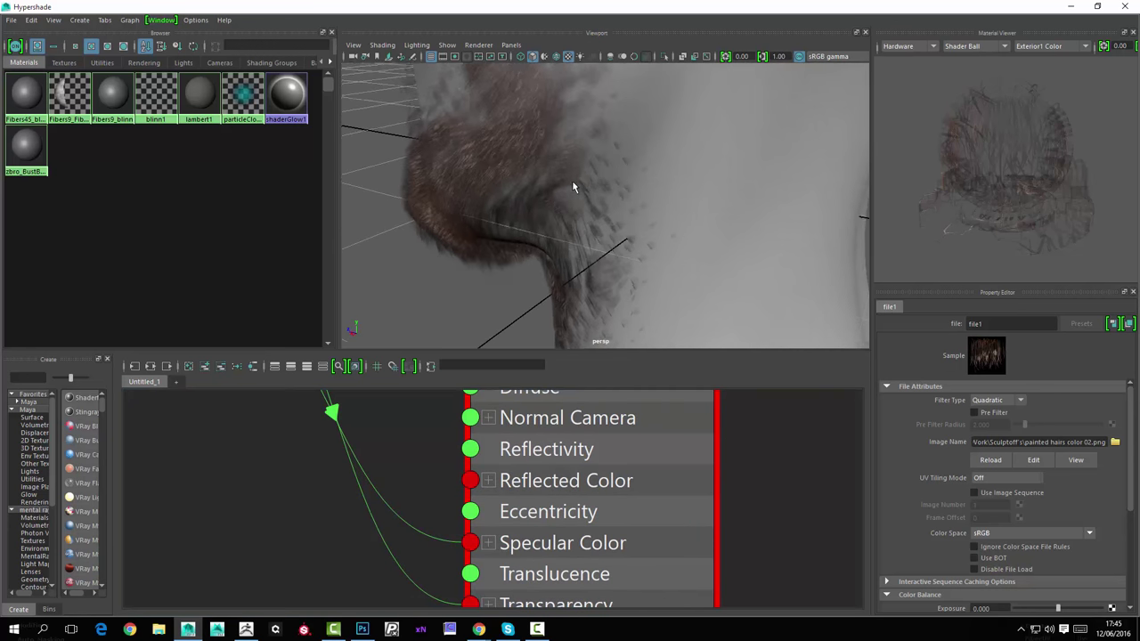
left_click_drag(572, 180, 692, 153, "alt")
right_click_drag(692, 153, 624, 165, "alt")
left_click_drag(623, 165, 673, 174, "alt")
right_click_drag(673, 175, 574, 171, "alt")
left_click_drag(574, 171, 681, 174, "alt")
right_click_drag(651, 178, 749, 175, "alt")
left_click_drag(749, 175, 739, 136, "alt")
right_click_drag(739, 140, 666, 158, "alt")
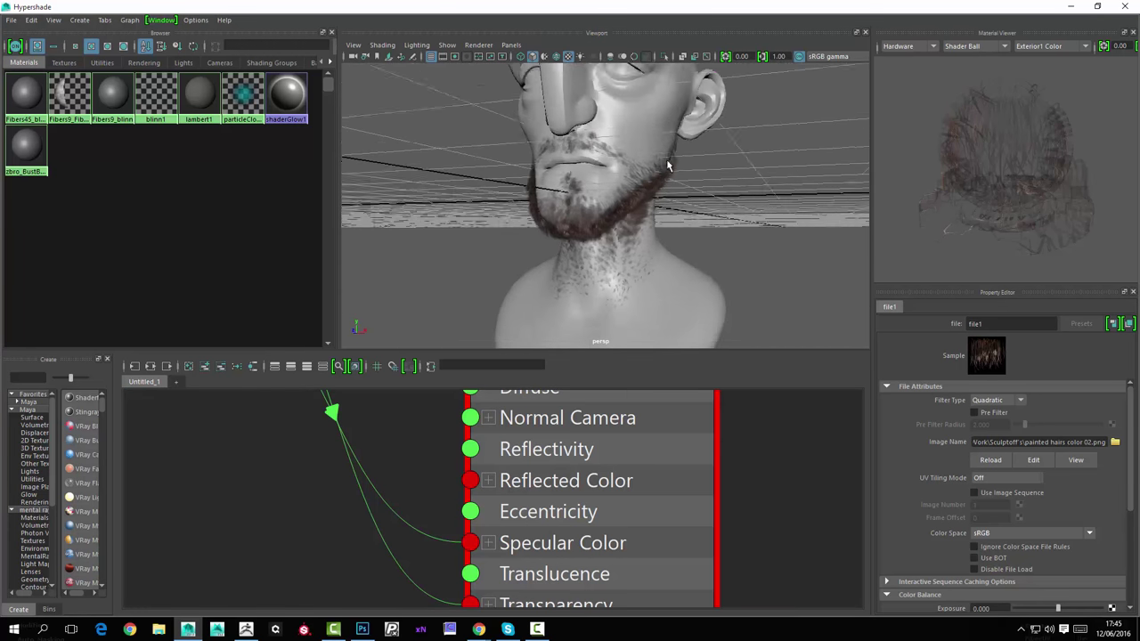
left_click_drag(666, 158, 547, 220, "alt")
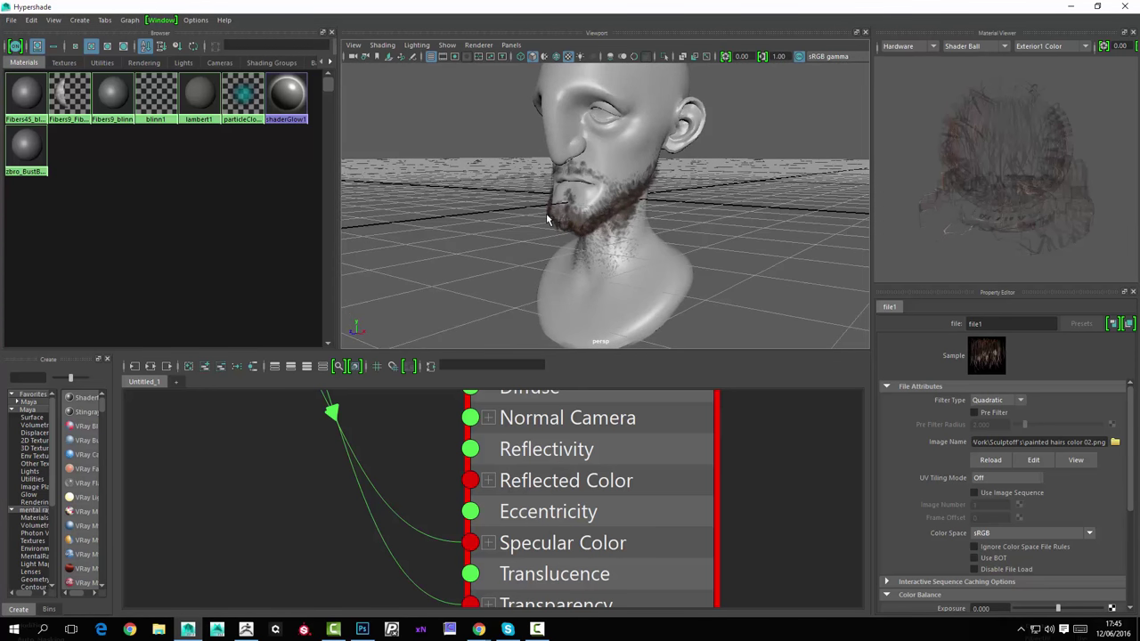
Compare the beard up close with the viewport's sRGB gamma view transform off and on again.
left_click(799, 59)
right_click_drag(575, 223, 760, 213, "alt")
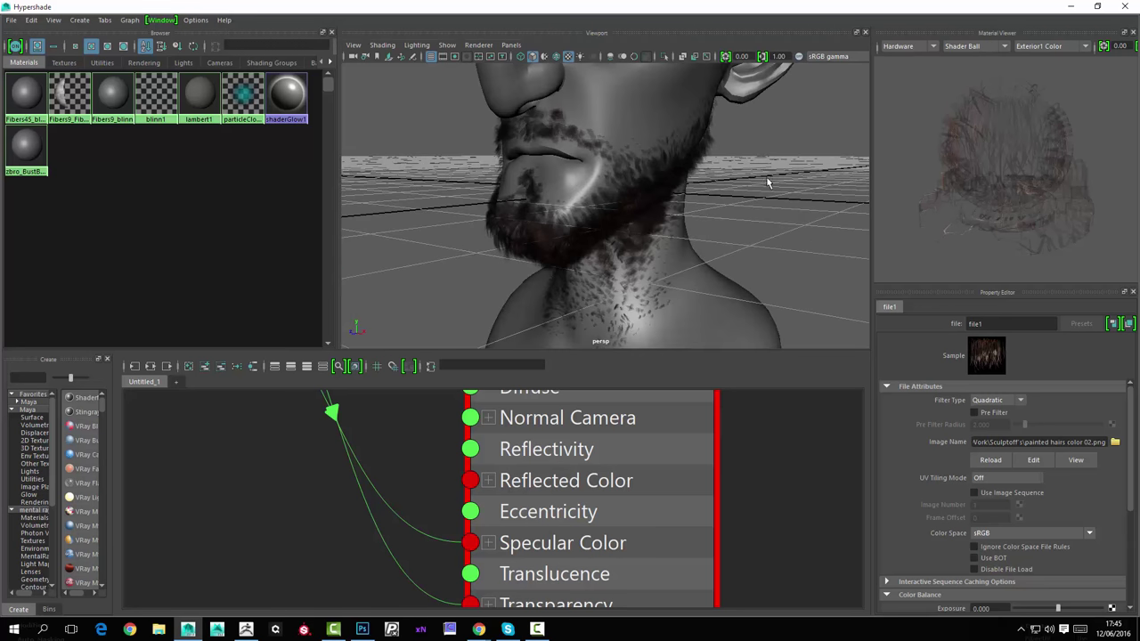
left_click(799, 57)
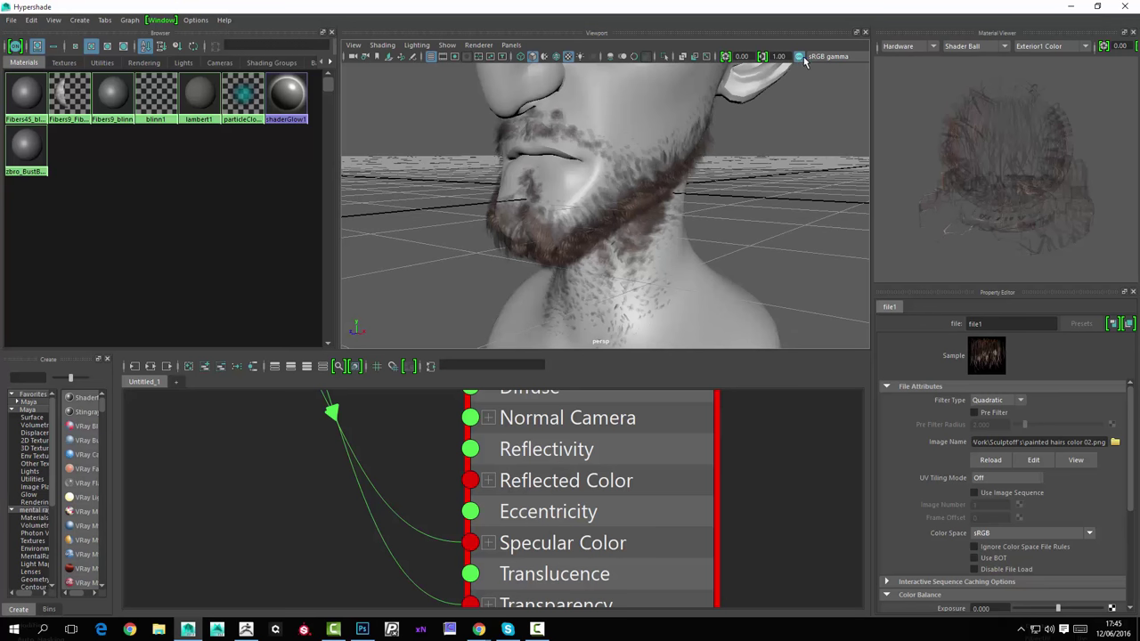
Review blinn1's Specular Color and Transparency connections and inspect the beard closely around the chin, neck and ear.
scroll(502, 465, "down", 5)
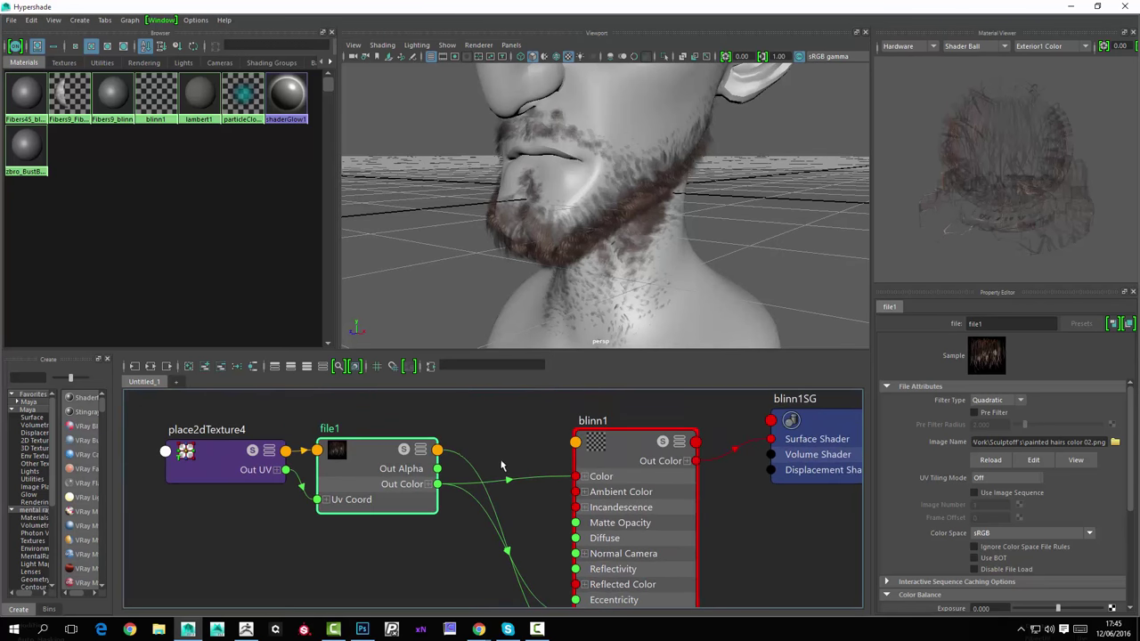
scroll(450, 525, "up", 5)
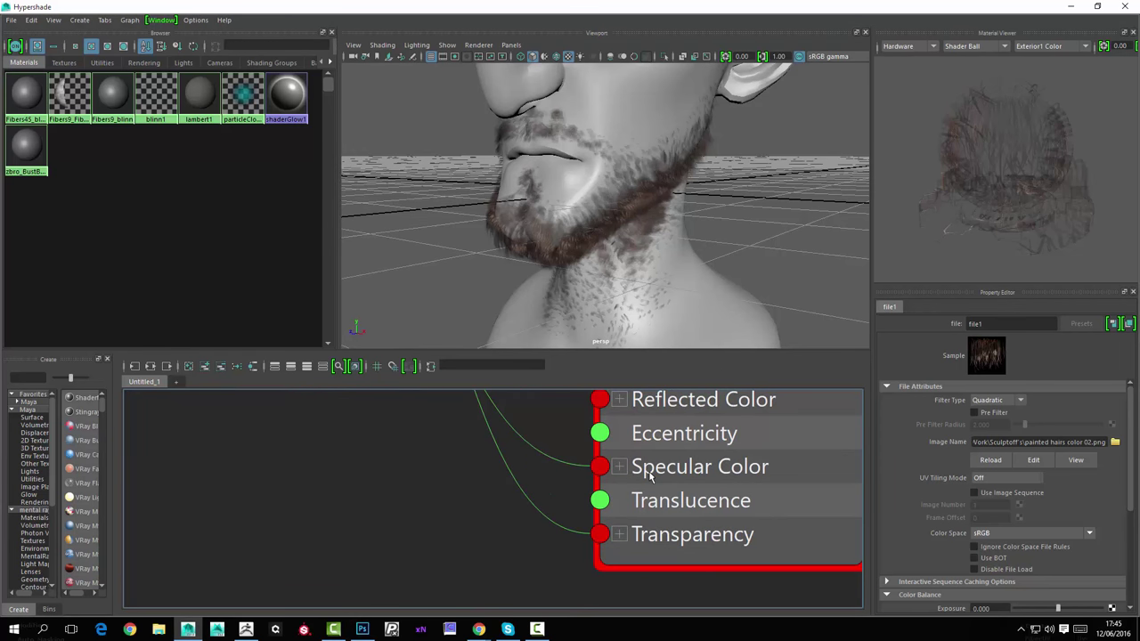
left_click_drag(628, 223, 660, 255, "alt")
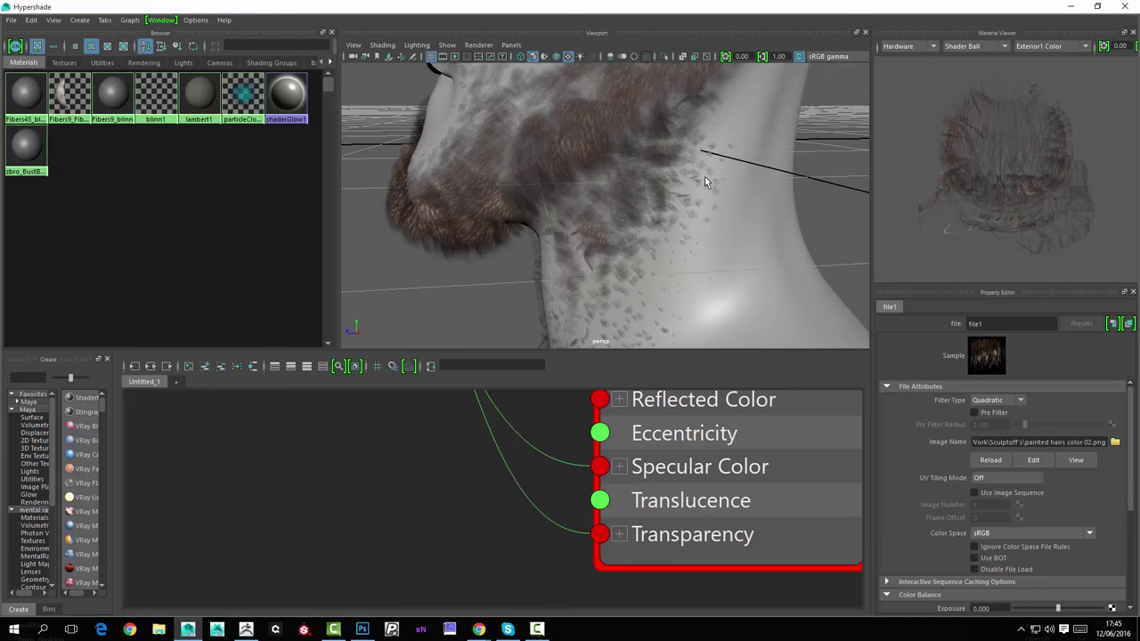
left_click_drag(705, 178, 587, 256, "alt")
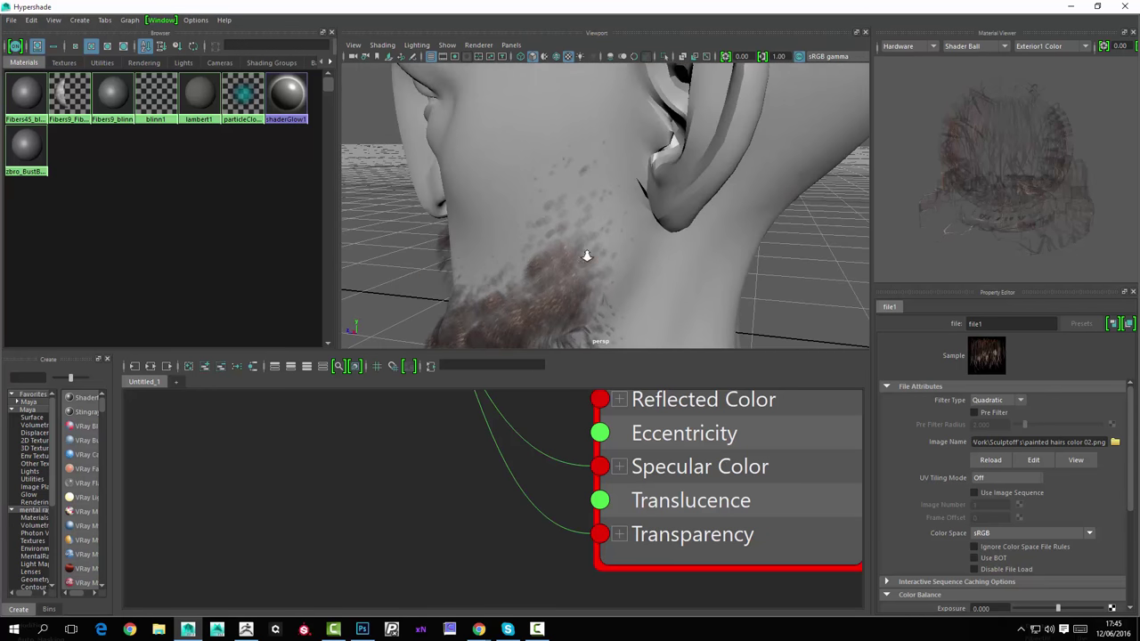
Examine the short hair cards scattered over the neck and under the jaw, close up and from the front.
mouse_move(587, 256)
right_mouse_down("alt")
mouse_move(720, 263)
mouse_move(601, 272)
right_mouse_up("alt")
middle_click_drag(601, 271, 597, 109, "alt")
left_click_drag(596, 109, 574, 307, "alt")
right_click_drag(573, 307, 713, 296, "alt")
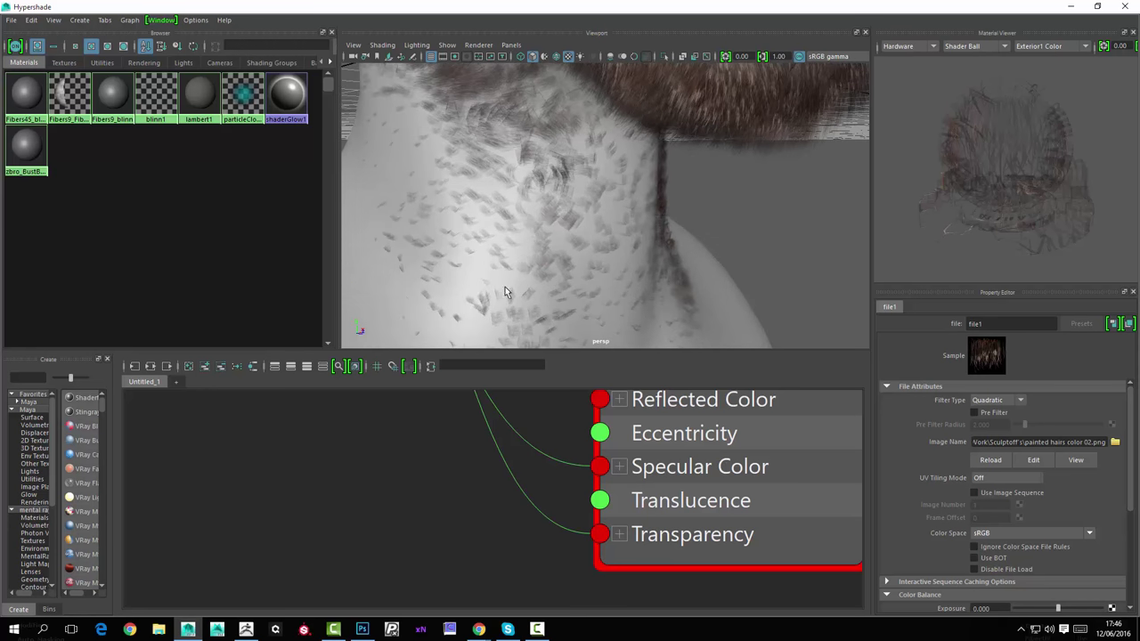
left_click_drag(667, 152, 587, 153, "alt")
left_click_drag(660, 246, 547, 125, "alt")
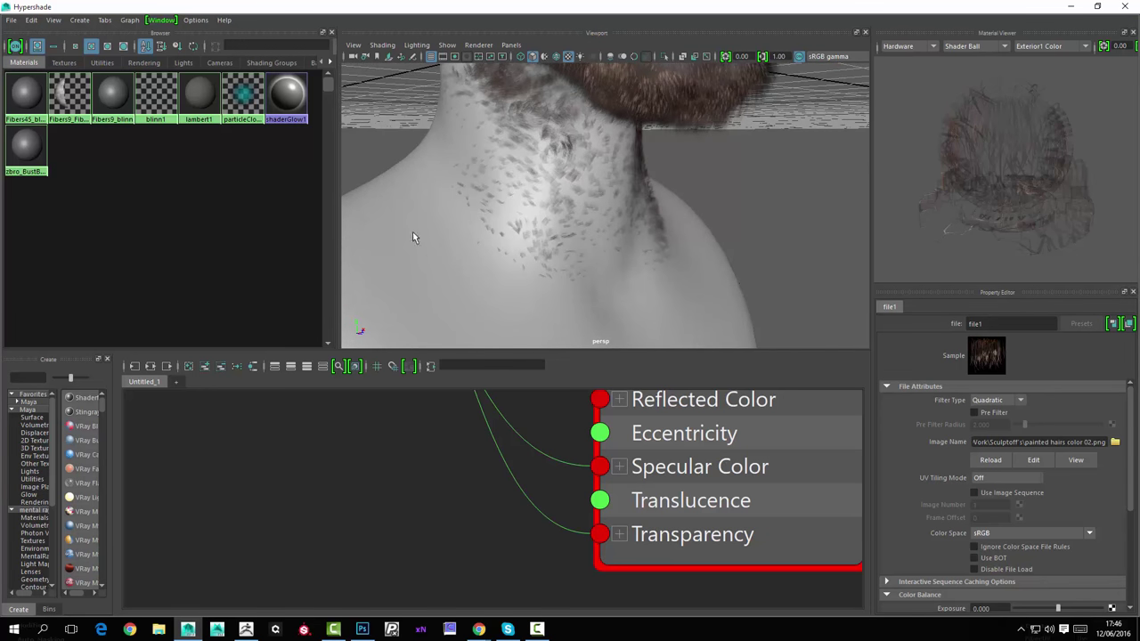
left_click_drag(581, 163, 517, 234, "alt")
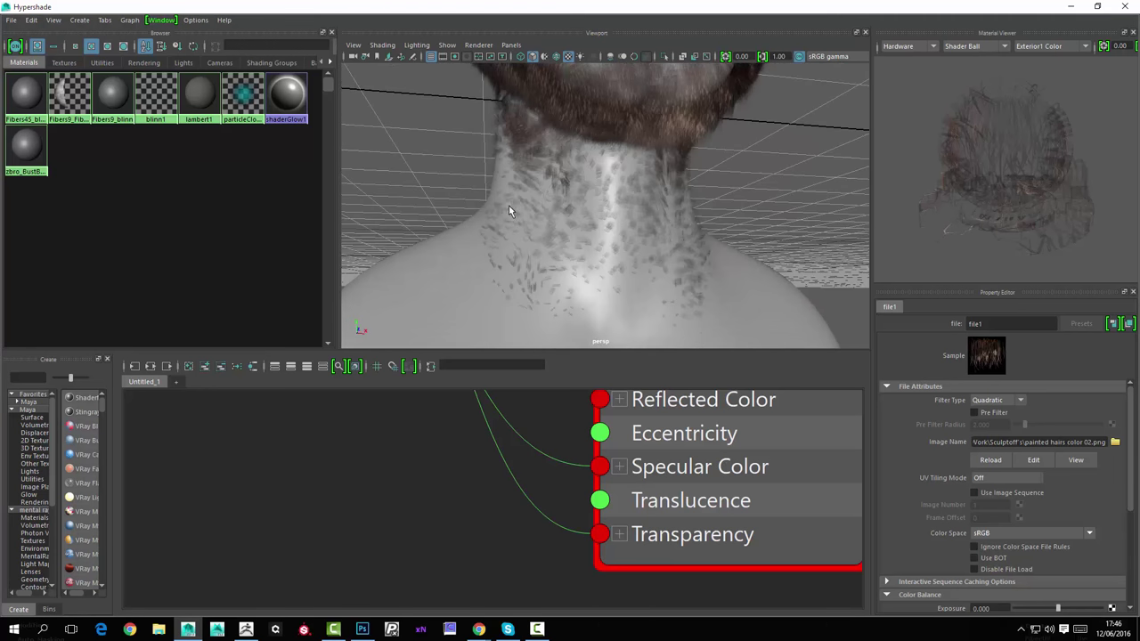
left_click_drag(667, 272, 681, 245, "alt")
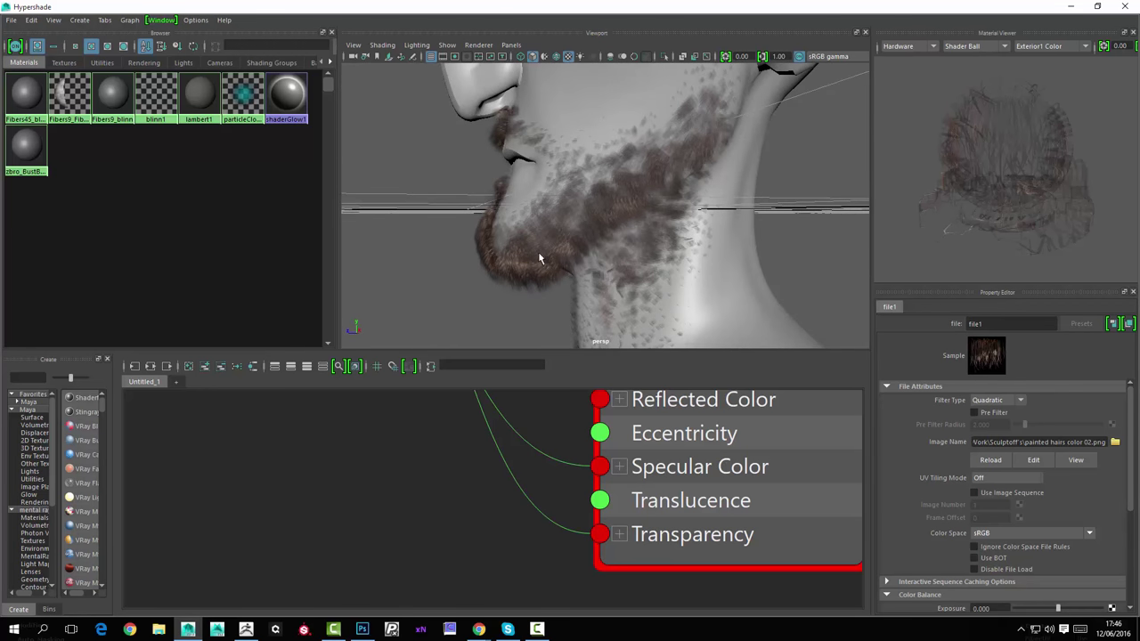
Inspect the beard along the jaw, cheek and mouth in profile and three-quarter views, then the whole bust from the opposite side and front.
left_click_drag(563, 201, 593, 227, "alt")
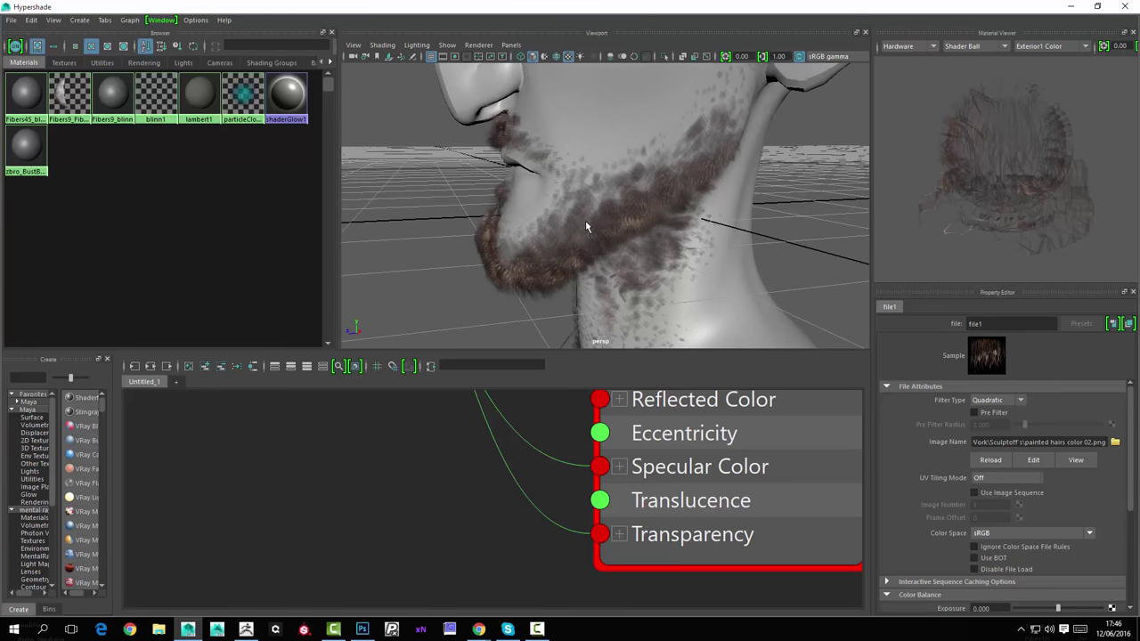
left_click_drag(484, 227, 606, 196, "alt")
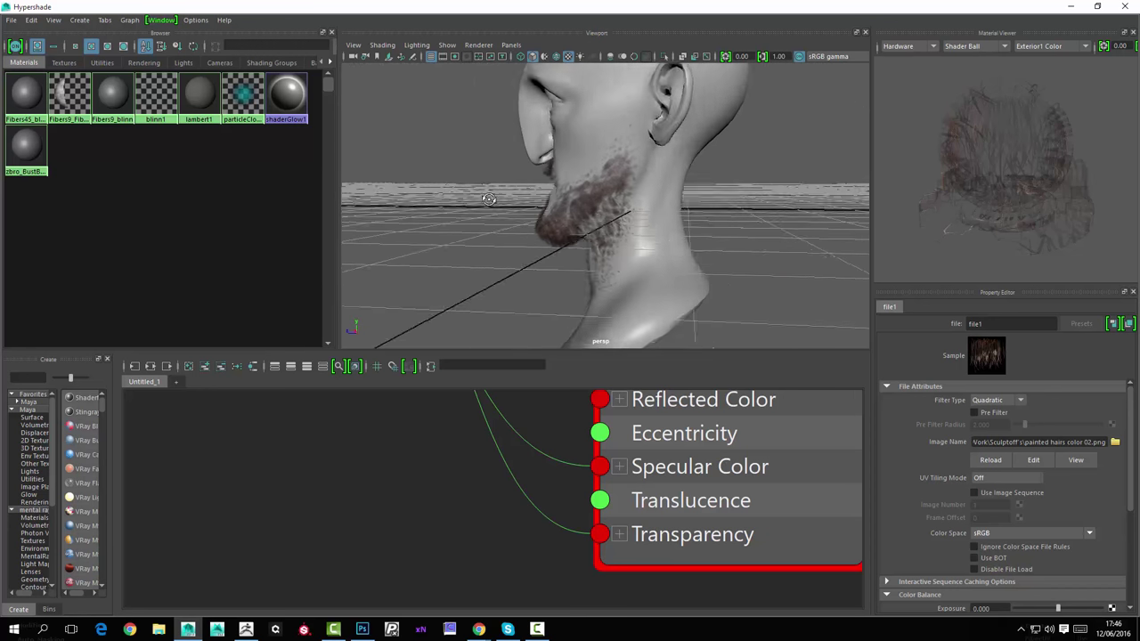
left_click_drag(489, 199, 530, 215, "alt")
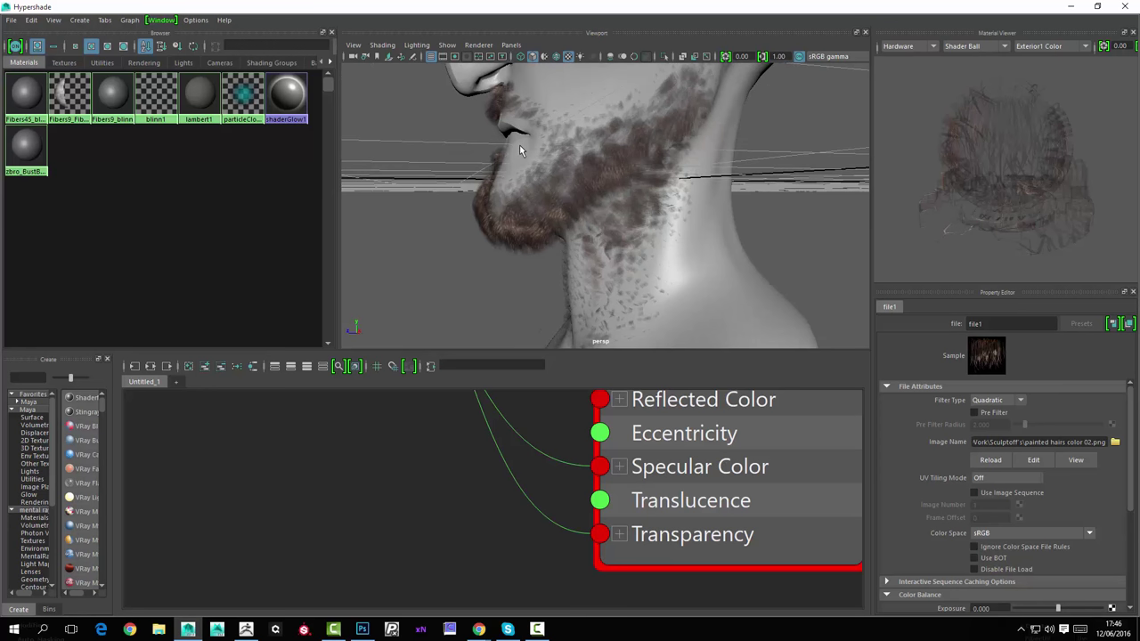
left_click_drag(545, 156, 492, 126, "alt")
left_click_drag(677, 176, 640, 178, "alt")
scroll(634, 210, "down", 4)
scroll(641, 188, "up", 6)
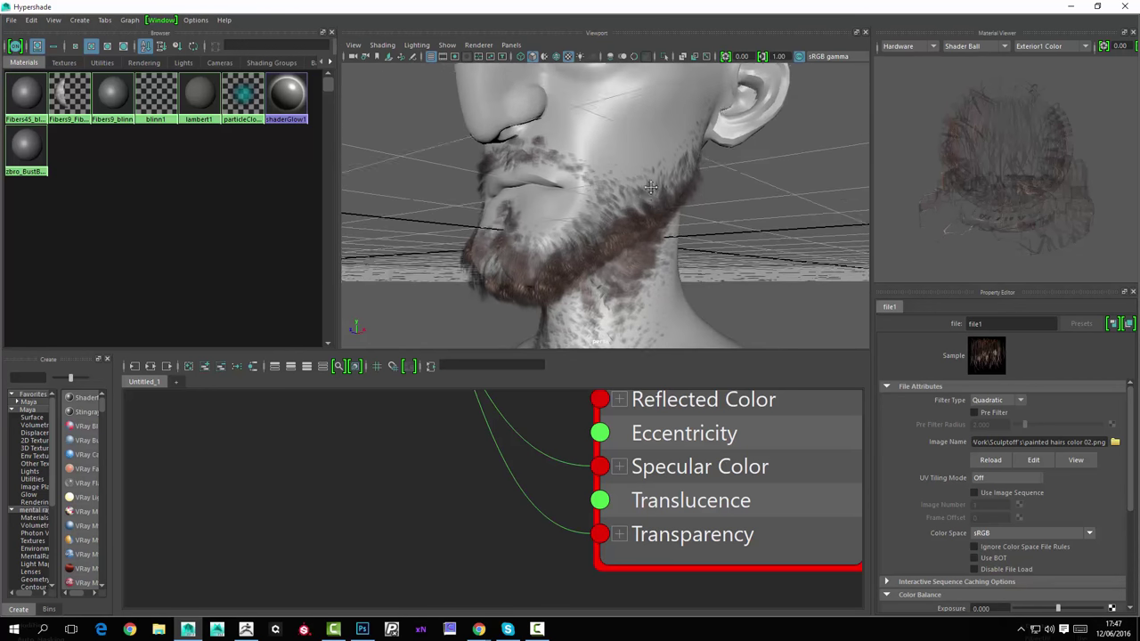
middle_click_drag(641, 187, 650, 164, "alt")
left_click_drag(650, 164, 697, 196, "alt")
right_click_drag(747, 231, 612, 211, "alt")
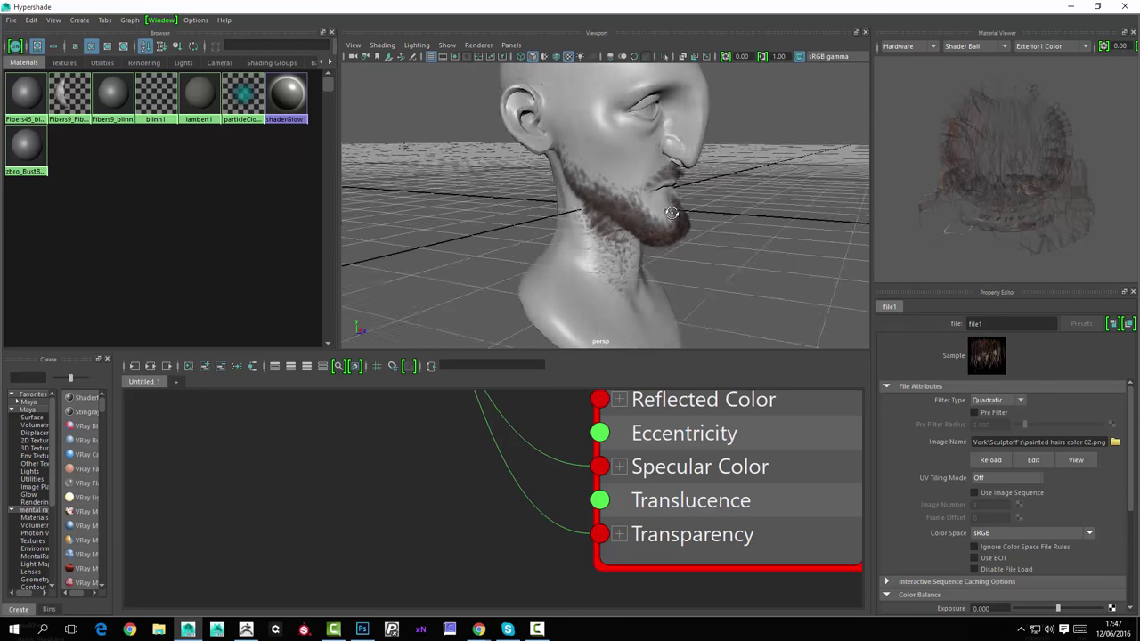
left_click_drag(672, 213, 647, 225, "alt")
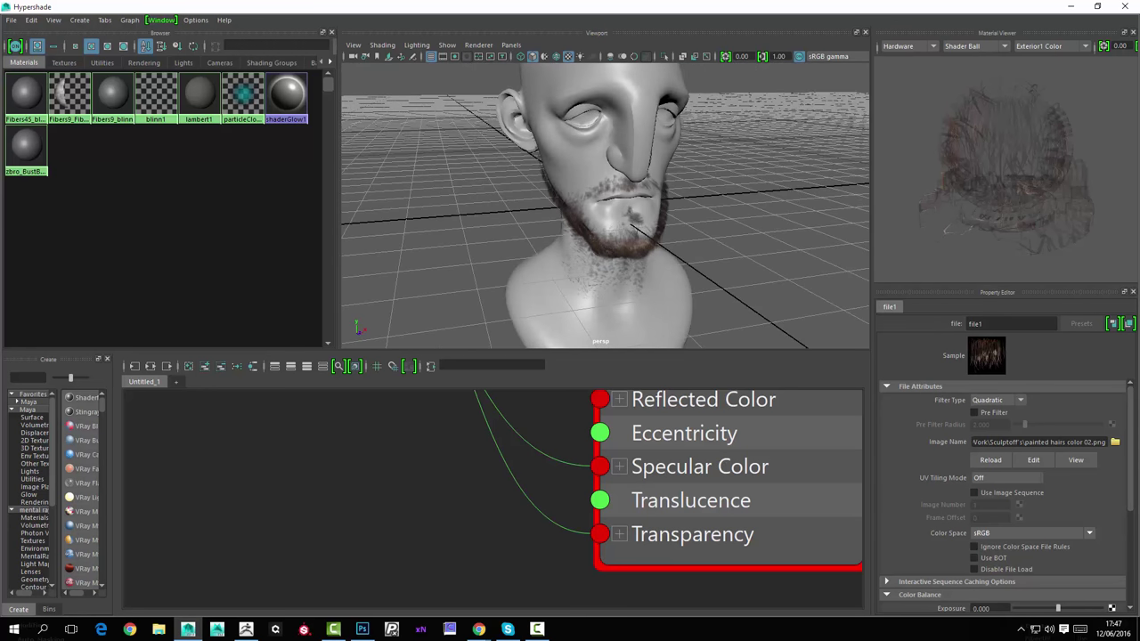